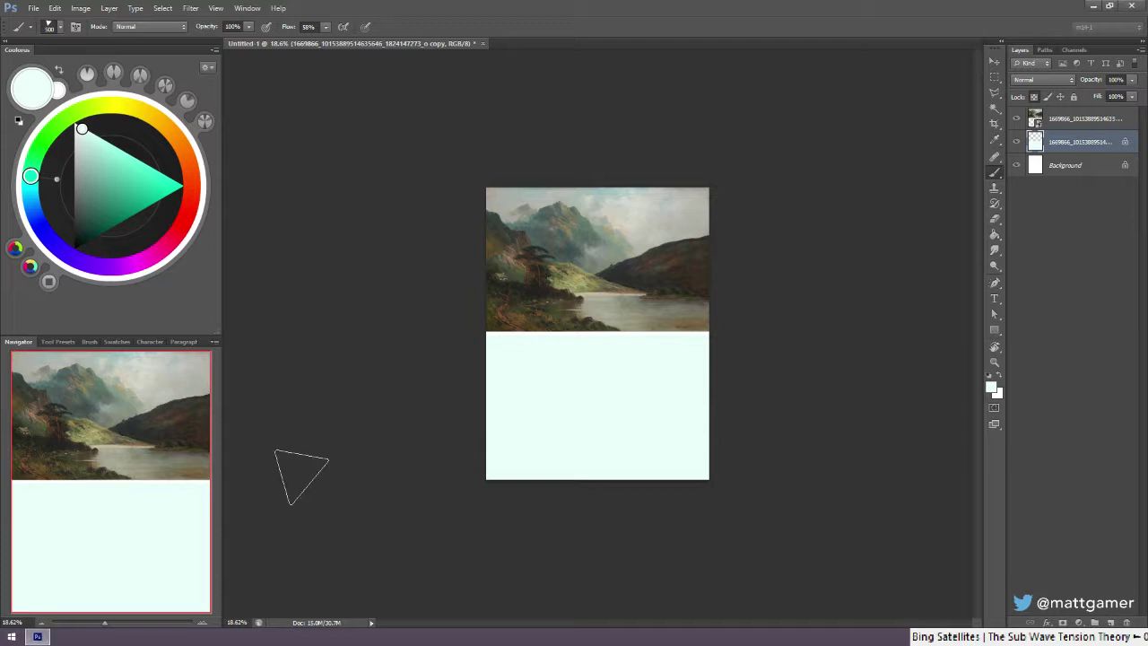
Choose the pencil brush from the brush presets for sketching
right_click(483, 319)
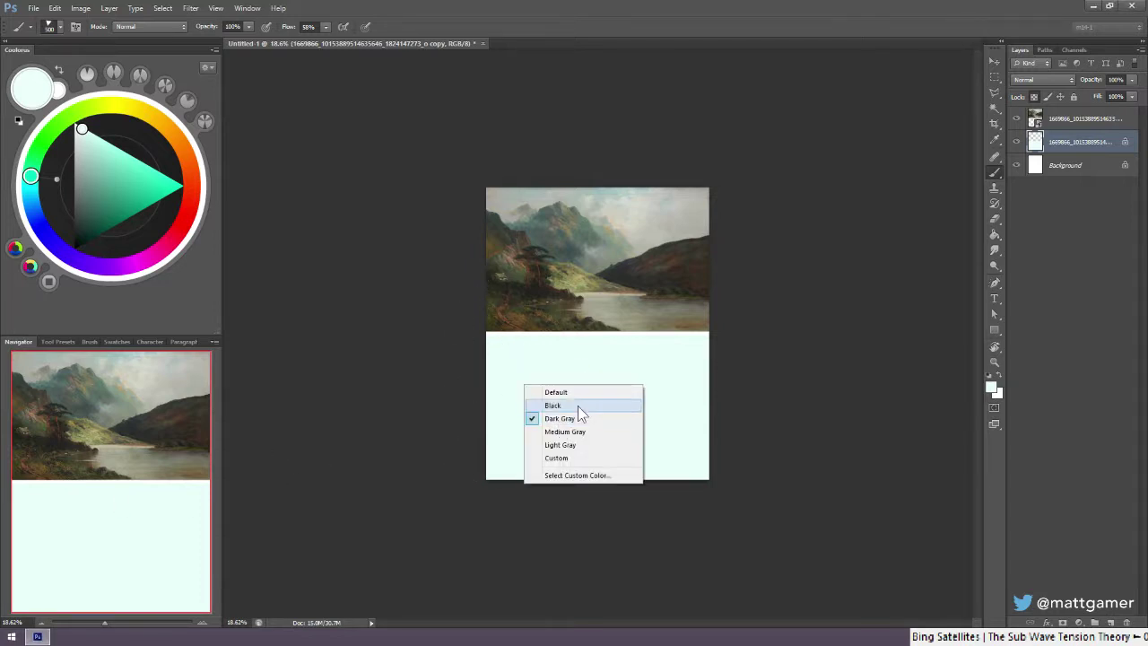
right_click(547, 305)
click(585, 478)
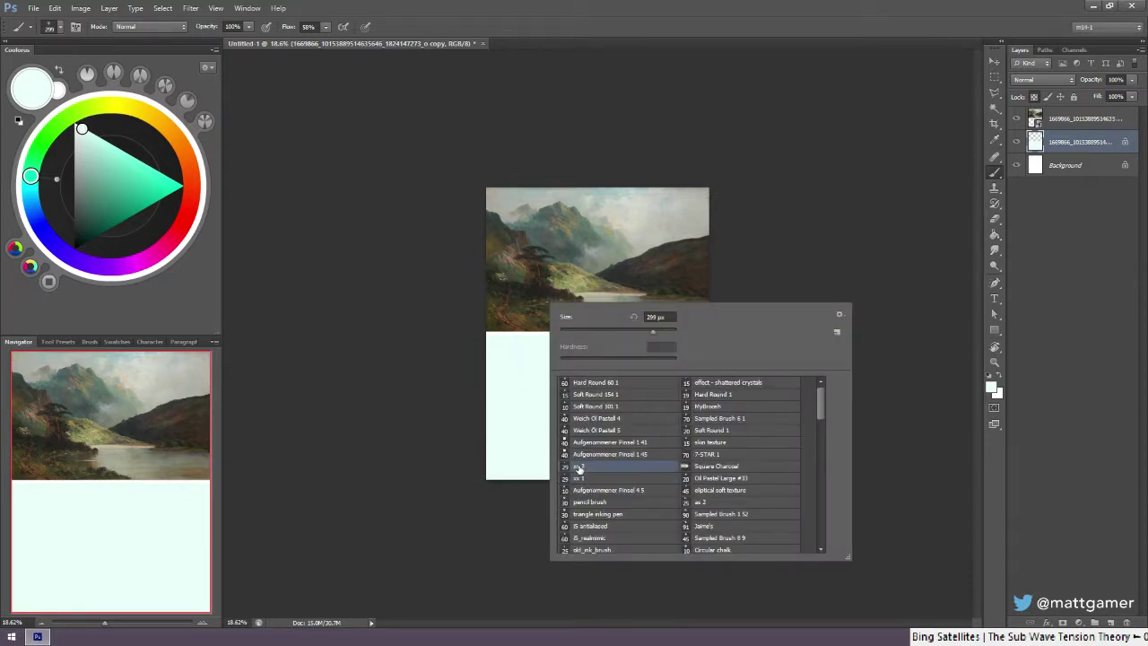
click(597, 491)
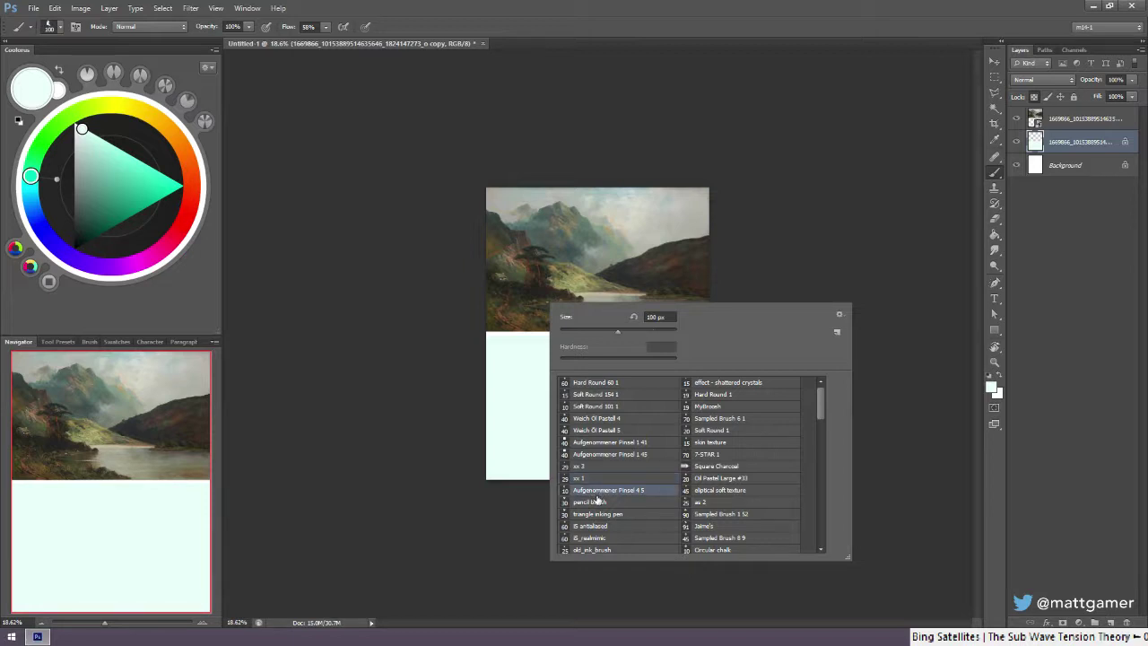
click(592, 502)
click(430, 369)
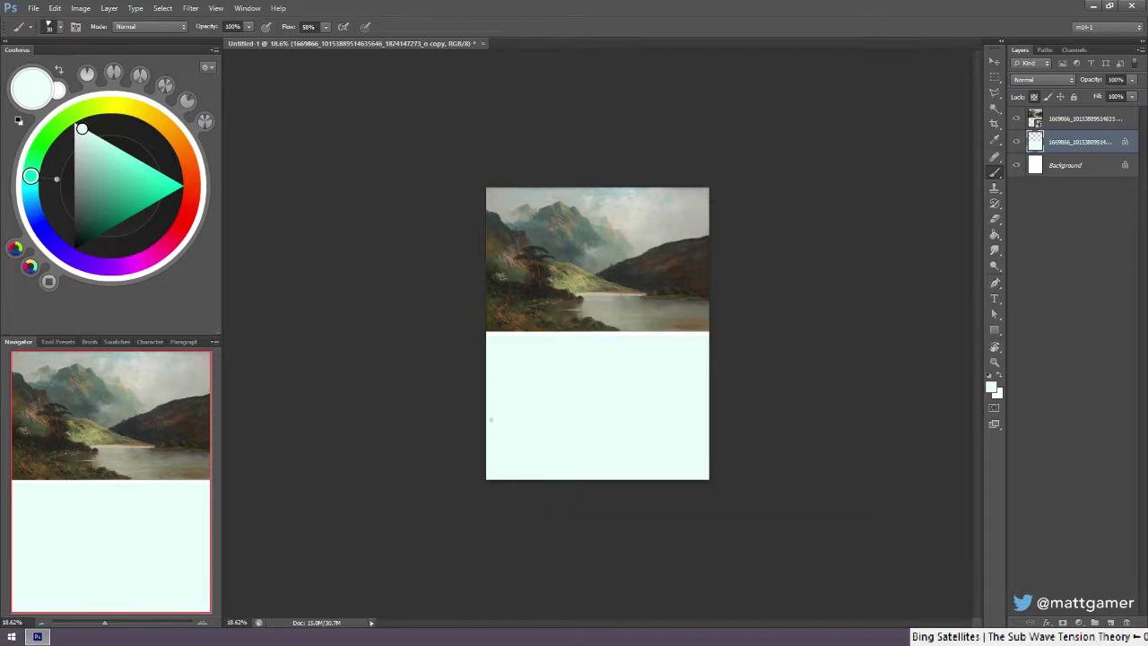
Enlarge the canvas view and switch to full-screen mode with a black surround
key(z)
mouse_move(581, 452)
mouse_down()
mouse_move(612, 457)
mouse_move(574, 431)
mouse_up()
drag(625, 384, 643, 384)
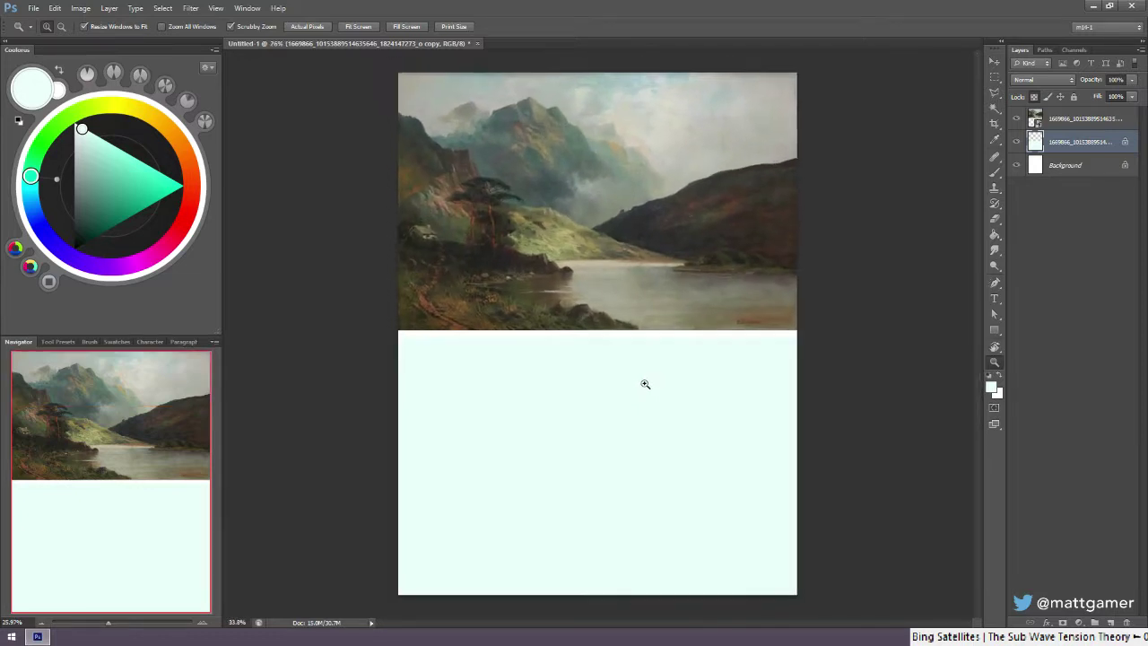
key(f)
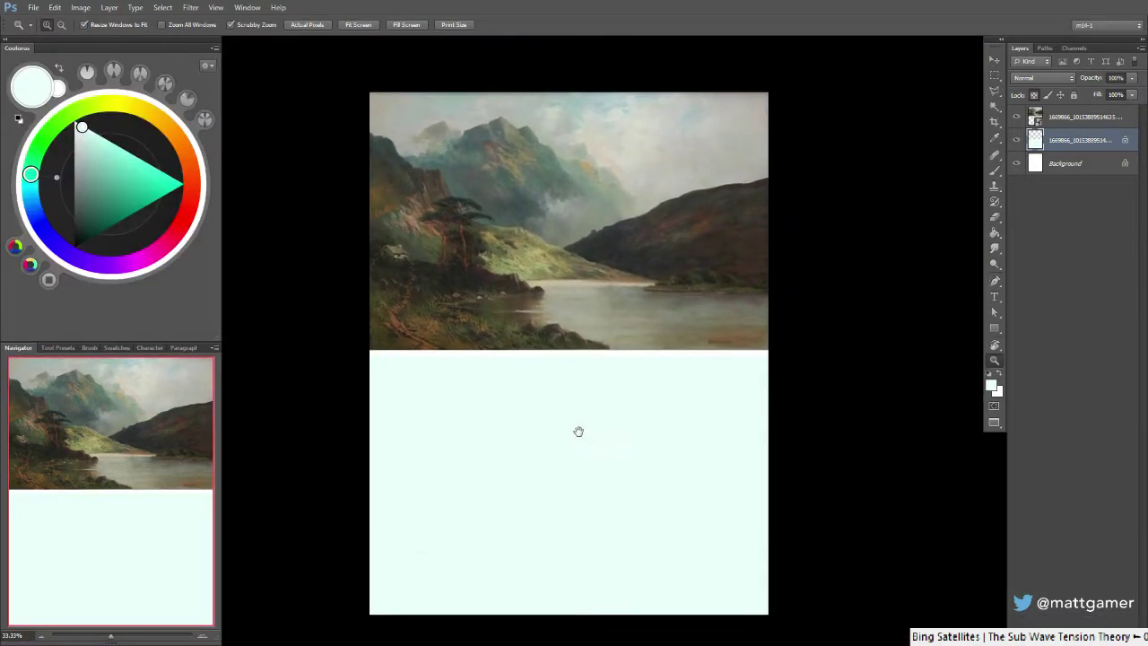
Save the document in the sketches folder as a layered PSD named 0327-BenjaminWilliamsLeader
key(ctrl+shift+s)
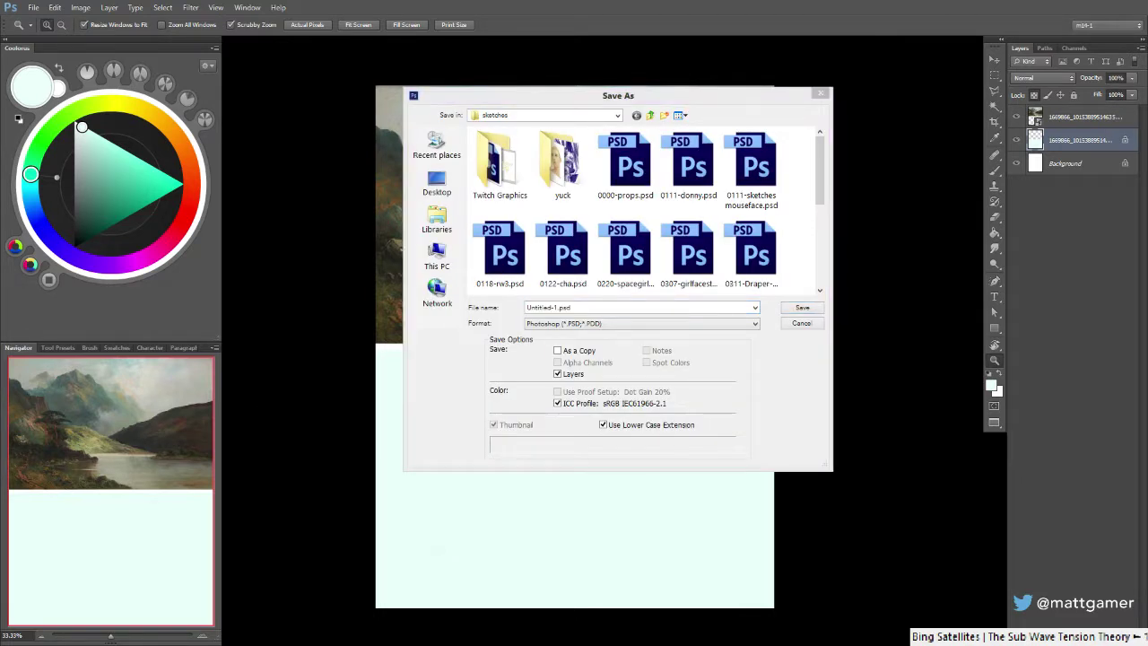
click(556, 307)
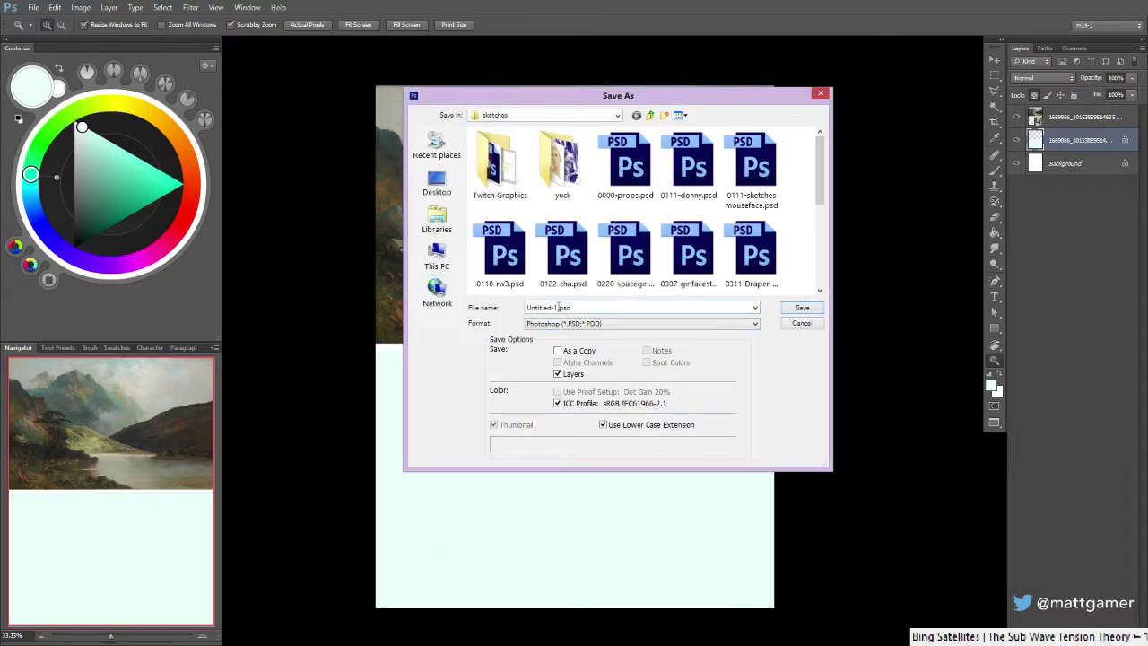
click(556, 307)
drag(558, 306, 491, 307)
text(0327)
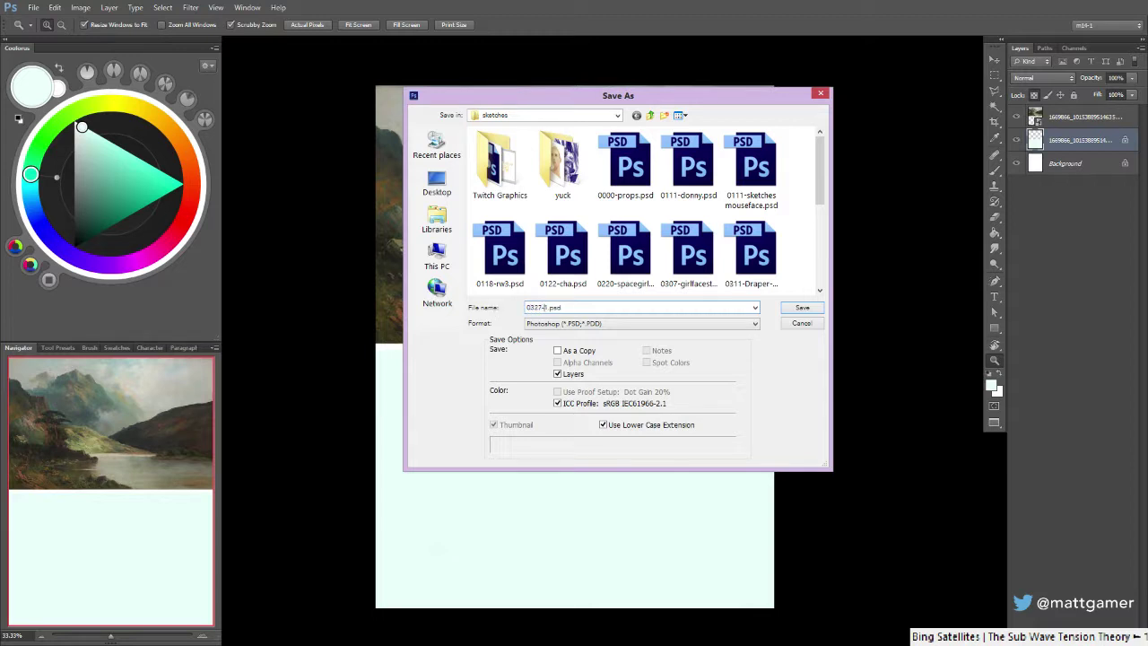
text(BenjaminWil)
text(iamsLeade)
text(r1)
text(-1)
key(BackSpace)
key(Return)
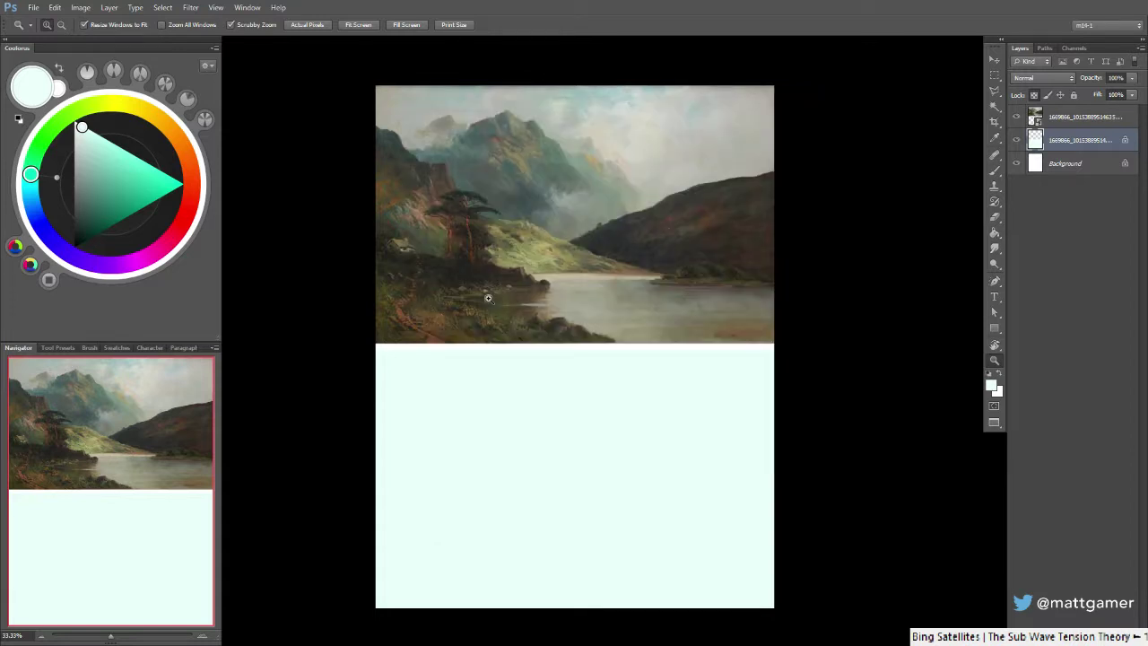
Create a new empty layer above the pale backdrop layer for the sketch
key(b)
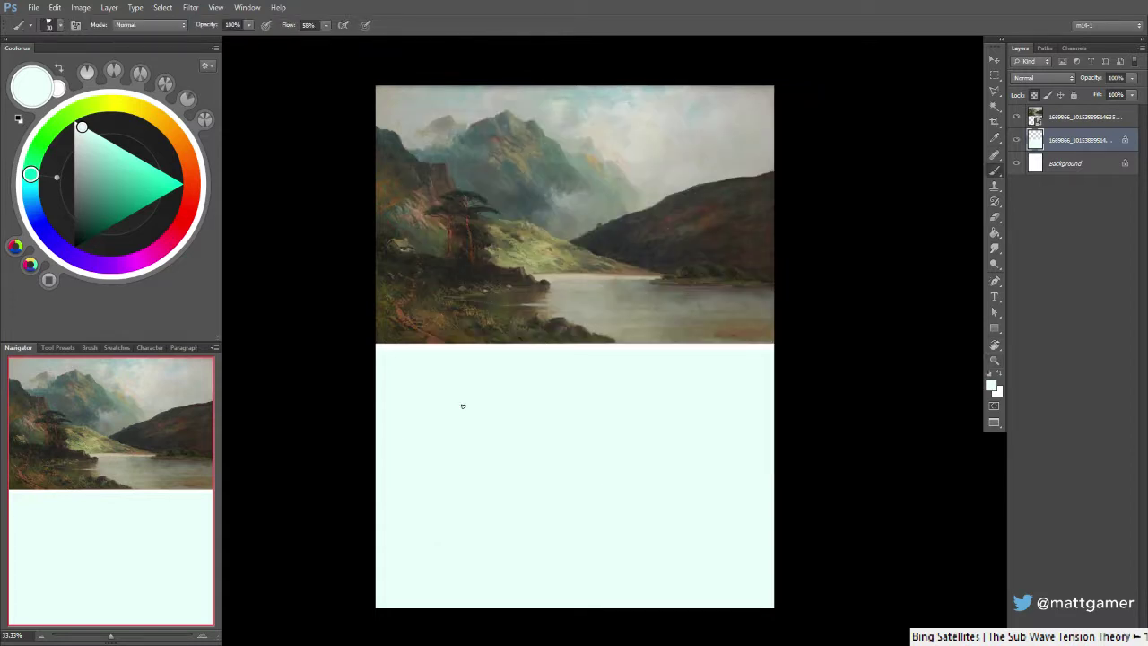
key(ctrl+shift+n)
key(Return)
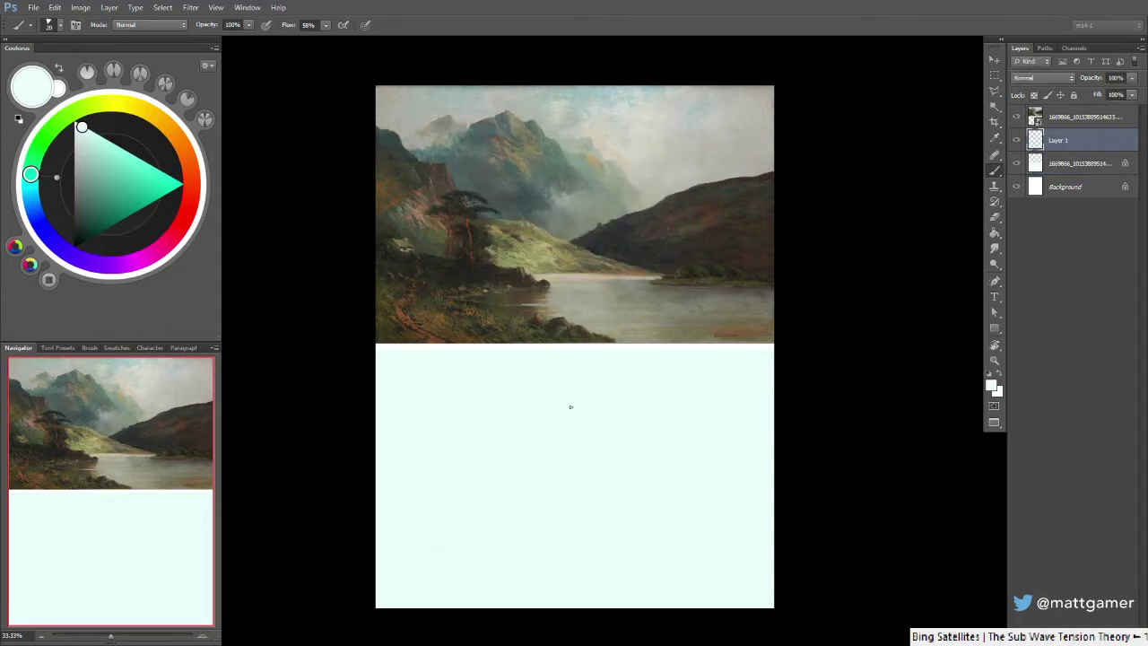
Using black, sketch the dark hill's ridge, the middle slope and the left cliff outline in the blank area below the painting
key(z)
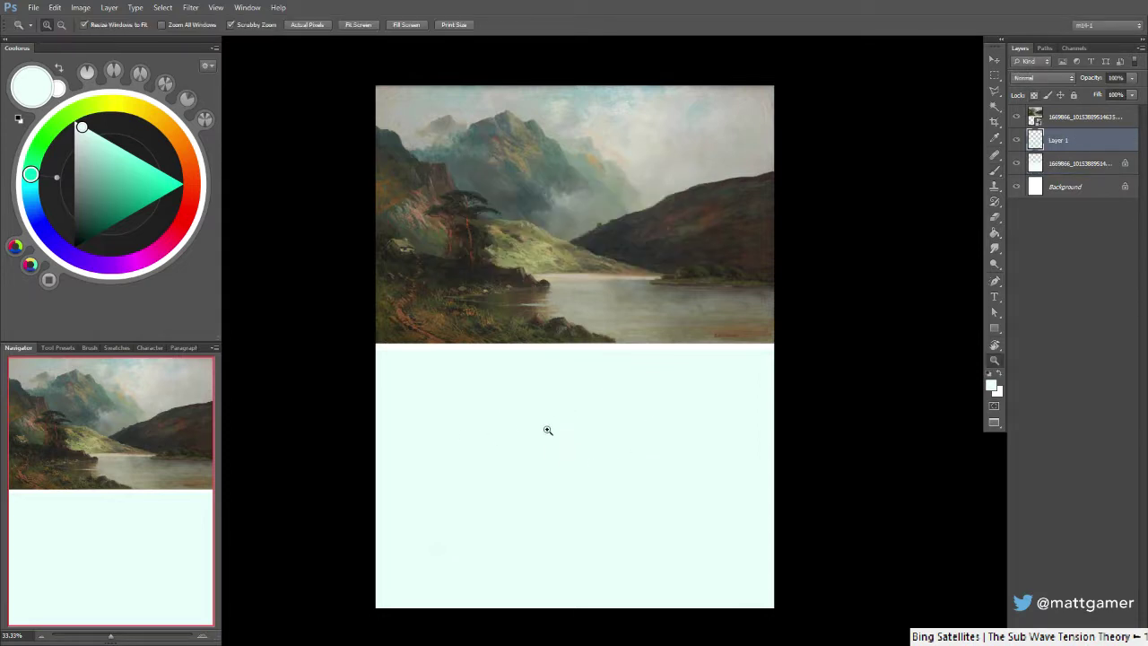
mouse_move(549, 431)
mouse_down()
mouse_move(526, 436)
mouse_move(544, 436)
mouse_up()
key(b)
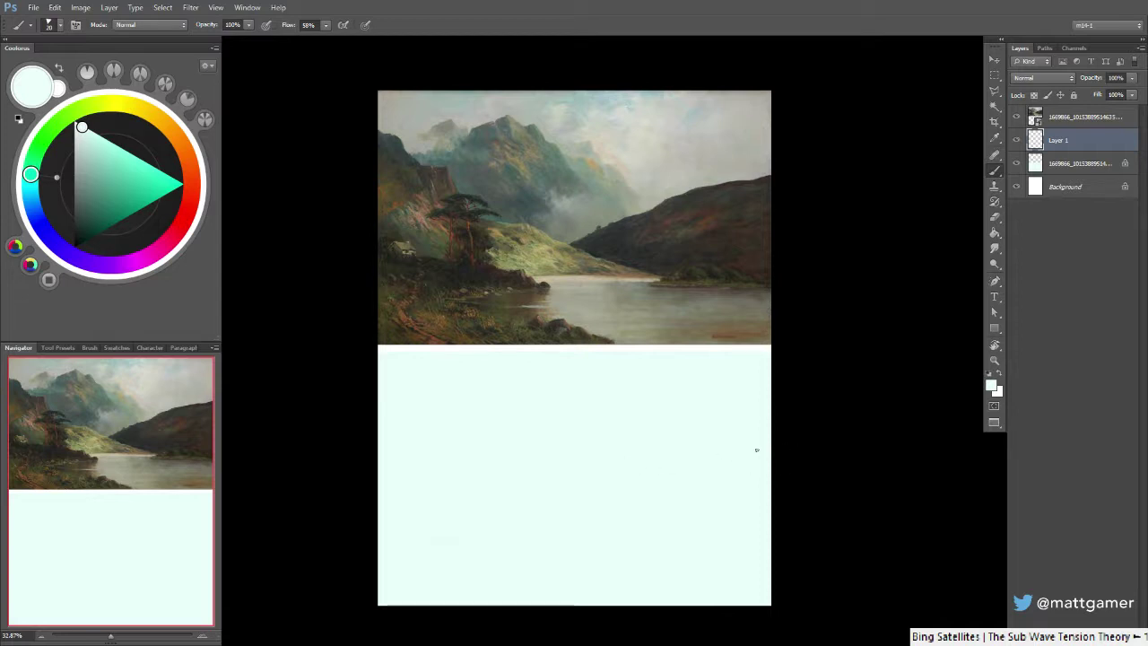
drag(115, 208, 67, 275)
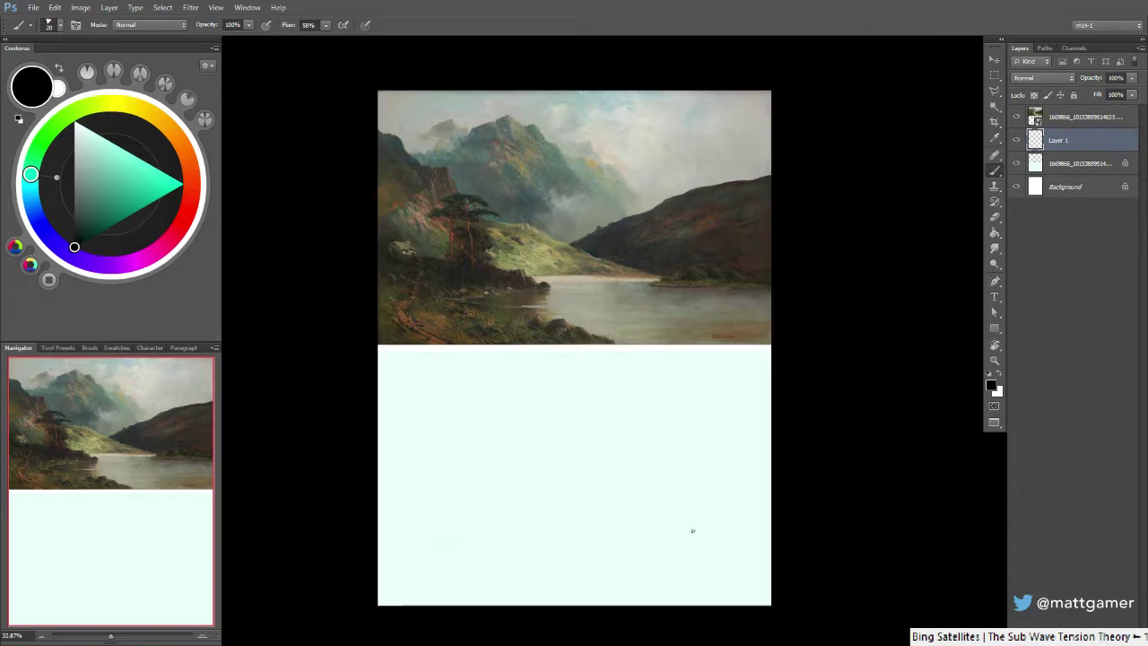
drag(775, 456, 570, 497)
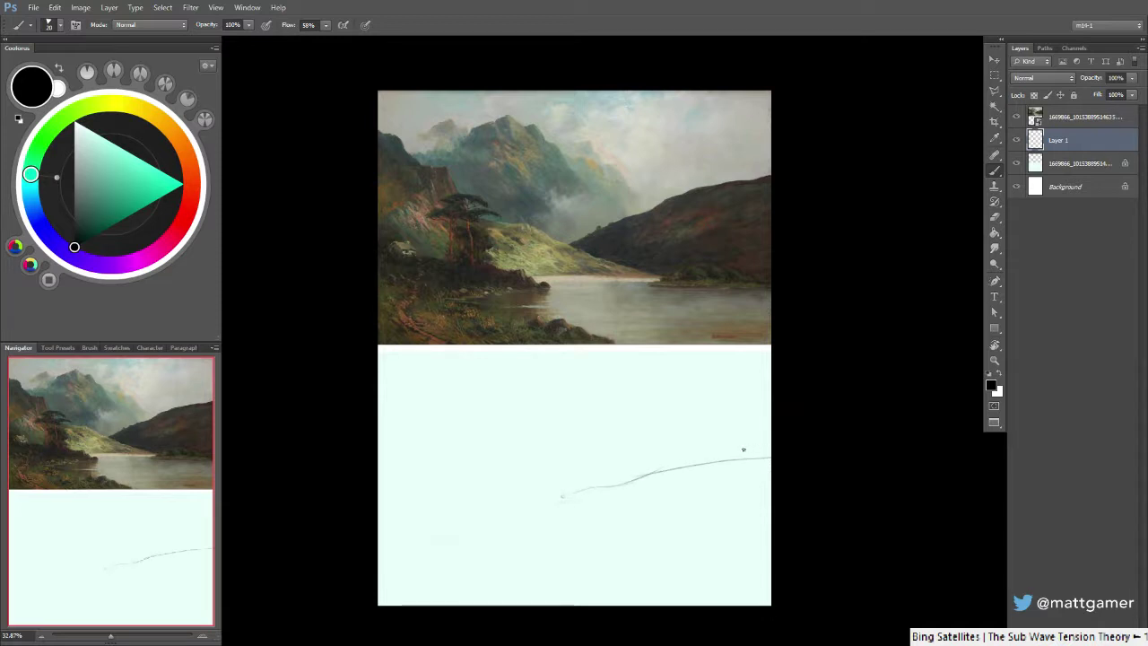
mouse_move(761, 445)
mouse_down()
mouse_move(575, 496)
mouse_move(673, 530)
mouse_move(483, 489)
mouse_move(454, 448)
mouse_move(377, 388)
mouse_move(427, 437)
mouse_up()
key(e)
key(b)
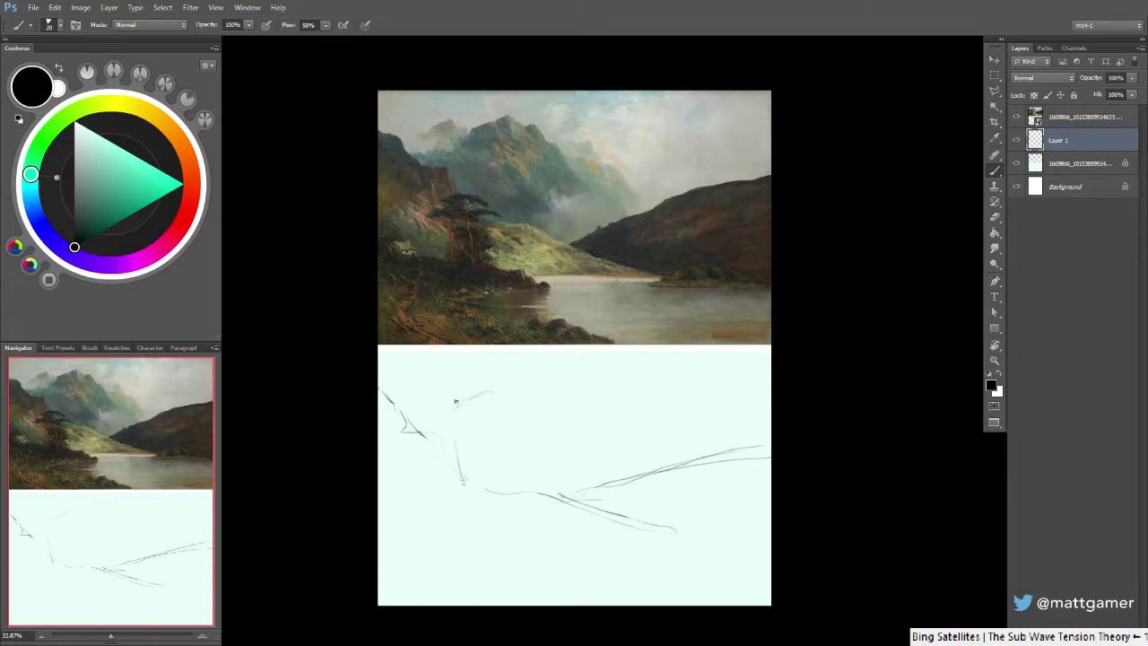
Sketch the jagged peaks and descending slopes of the distant mountains
mouse_move(438, 395)
mouse_down()
mouse_move(447, 406)
mouse_move(507, 395)
mouse_move(532, 404)
mouse_move(570, 449)
mouse_up()
drag(555, 404, 573, 405)
drag(603, 442, 611, 448)
Sketch the lake's shoreline and the left foreground bank with its cottage and tree trunks
drag(646, 535, 485, 531)
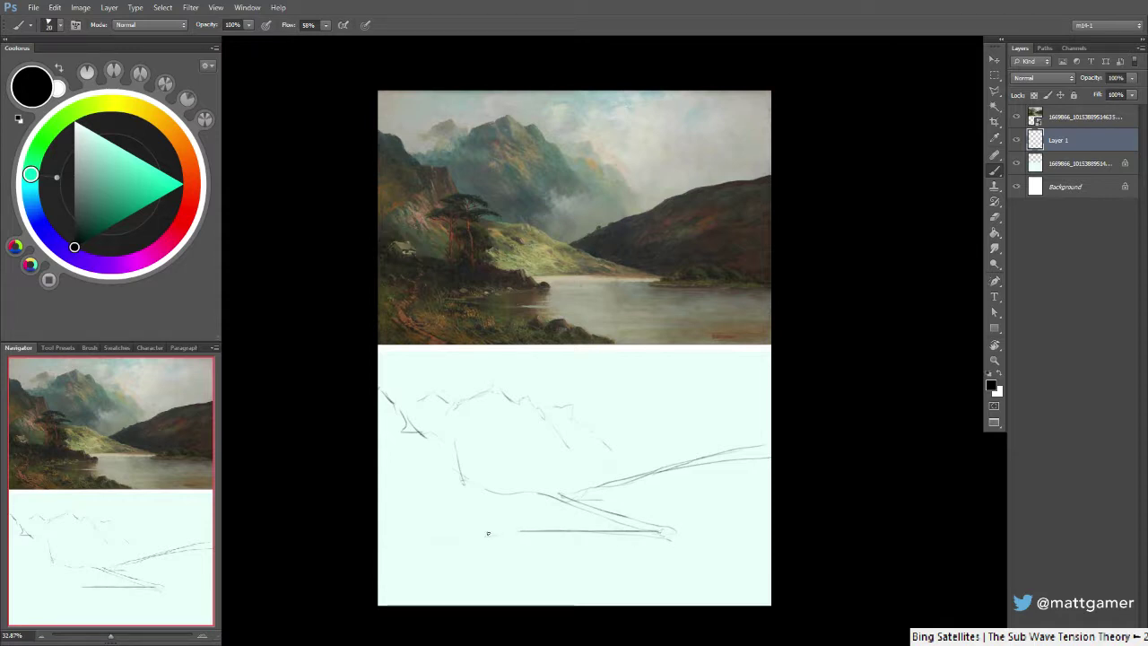
mouse_move(554, 548)
mouse_down()
mouse_move(462, 511)
mouse_move(448, 492)
mouse_up()
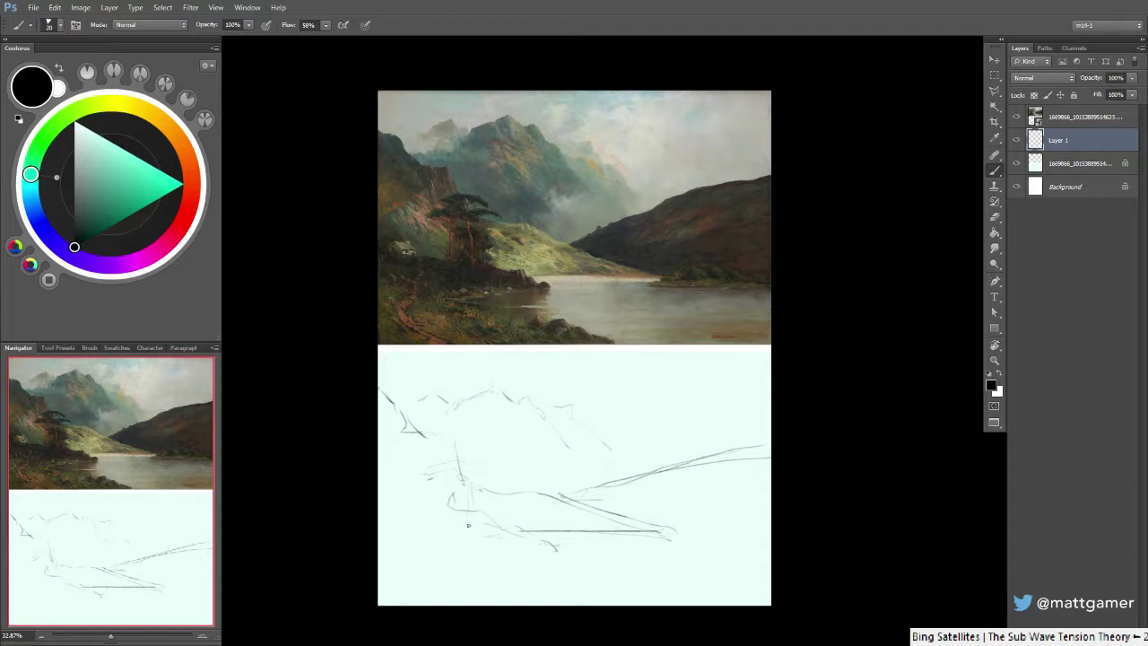
drag(435, 508, 395, 503)
mouse_move(434, 600)
mouse_down()
mouse_move(596, 602)
mouse_move(570, 595)
mouse_move(607, 605)
mouse_up()
mouse_move(483, 555)
mouse_down()
mouse_move(456, 557)
mouse_move(472, 557)
mouse_up()
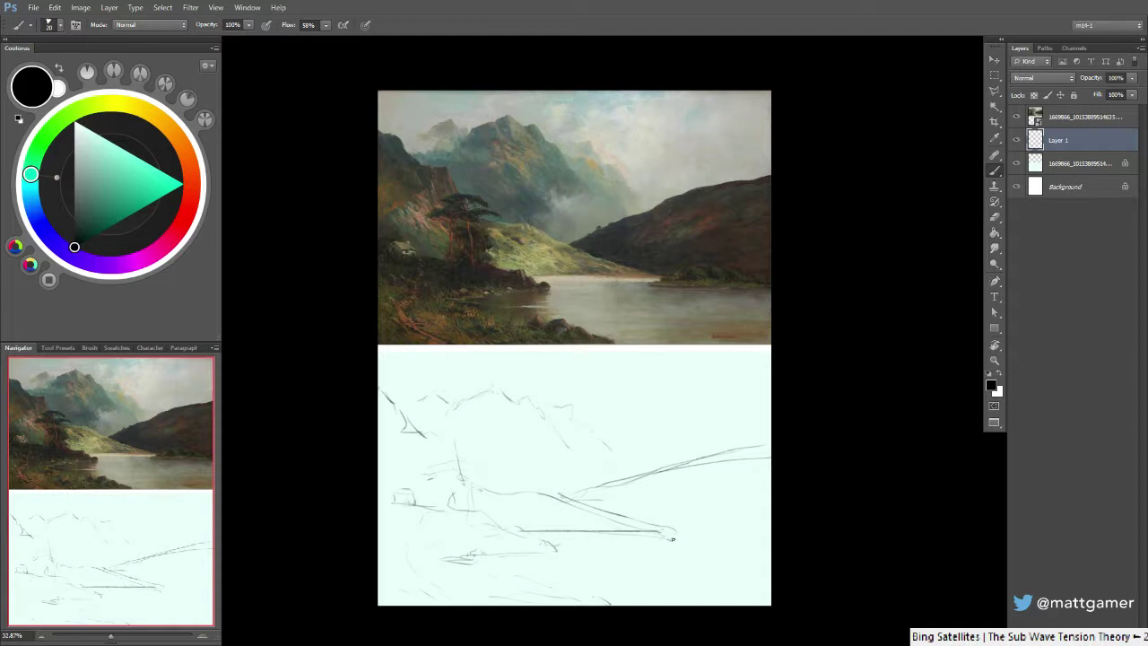
Sketch the far-shore waterline and the bushes below the dark hill
drag(648, 539, 769, 540)
mouse_move(693, 546)
mouse_down()
mouse_move(776, 542)
mouse_move(711, 535)
mouse_move(766, 537)
mouse_move(721, 537)
mouse_move(756, 543)
mouse_up()
key(e)
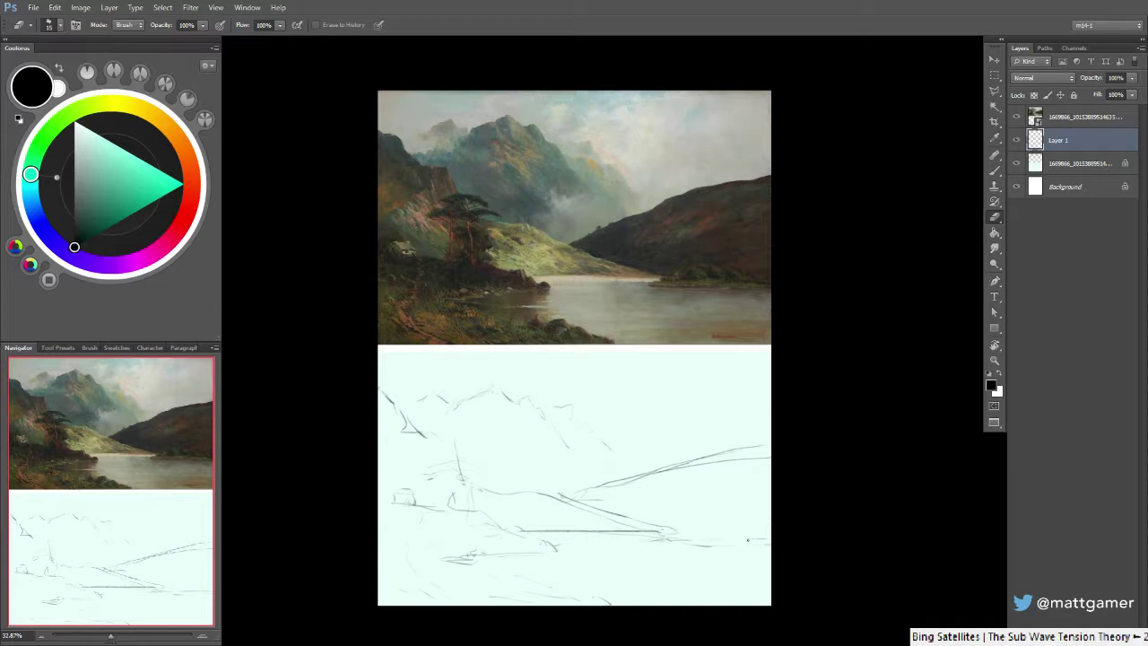
key(b)
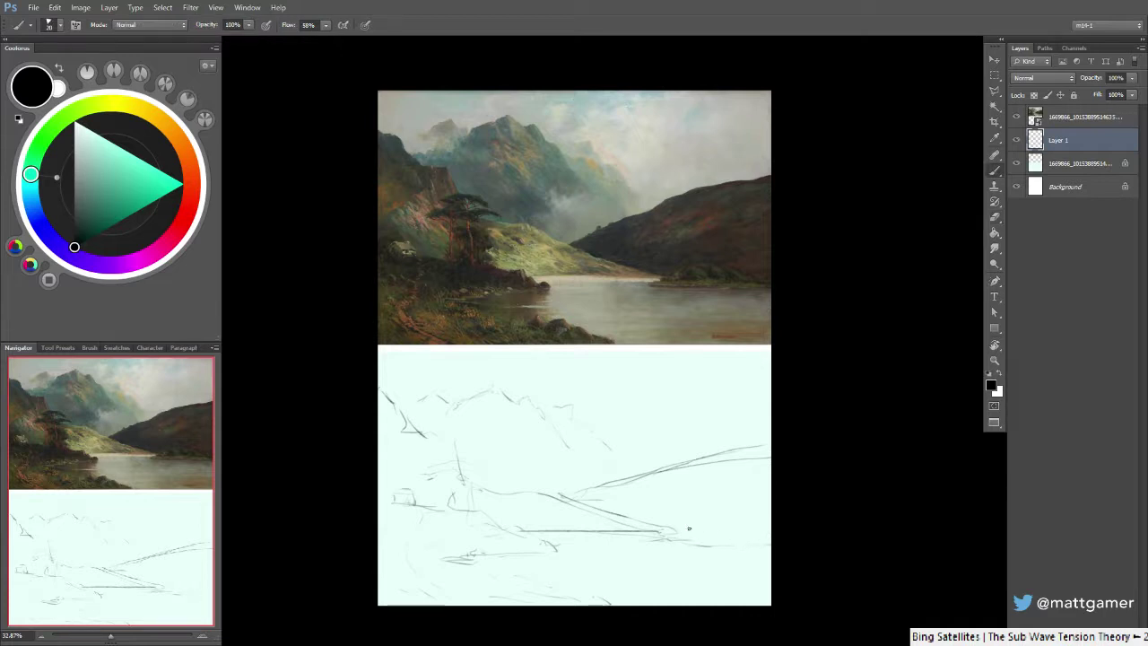
drag(707, 525, 771, 534)
Erase the doubled lines along the dark hill's ridge, leaving a single clean contour
key(e)
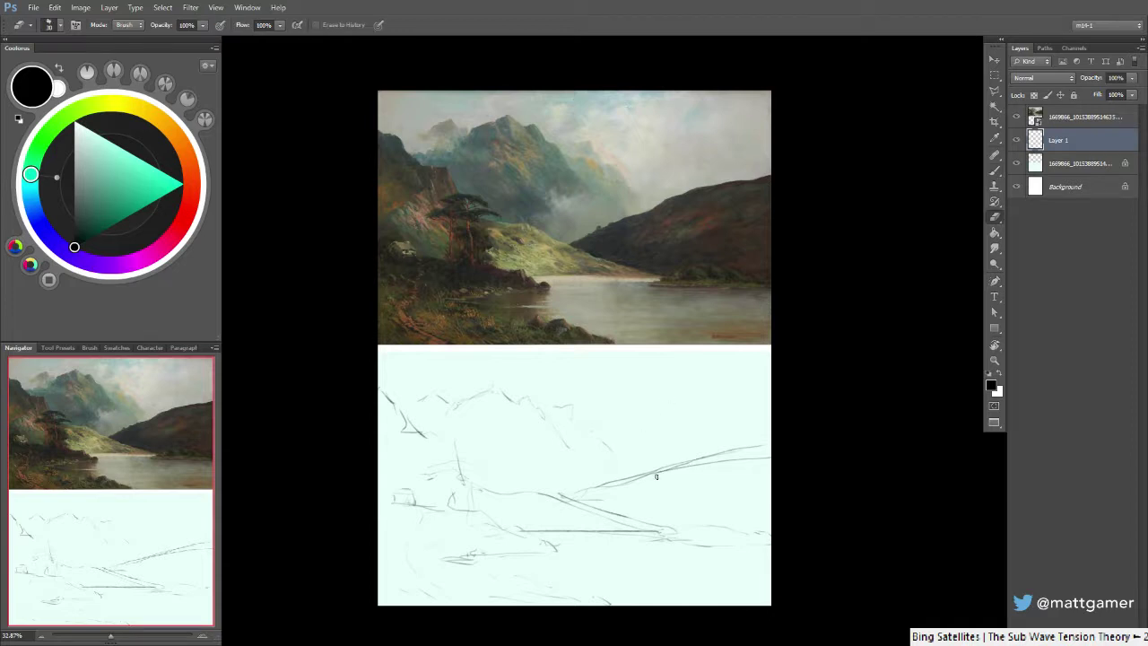
drag(661, 470, 725, 458)
mouse_move(616, 482)
mouse_down()
mouse_move(726, 454)
mouse_move(647, 473)
mouse_up()
key(b)
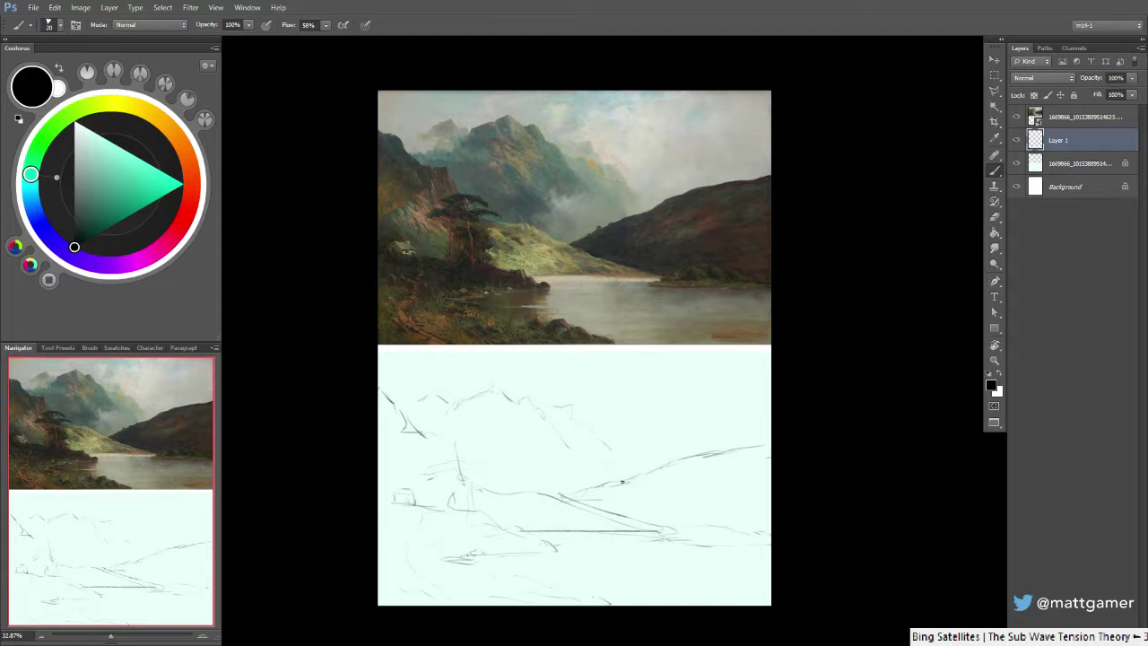
key(e)
drag(574, 494, 612, 484)
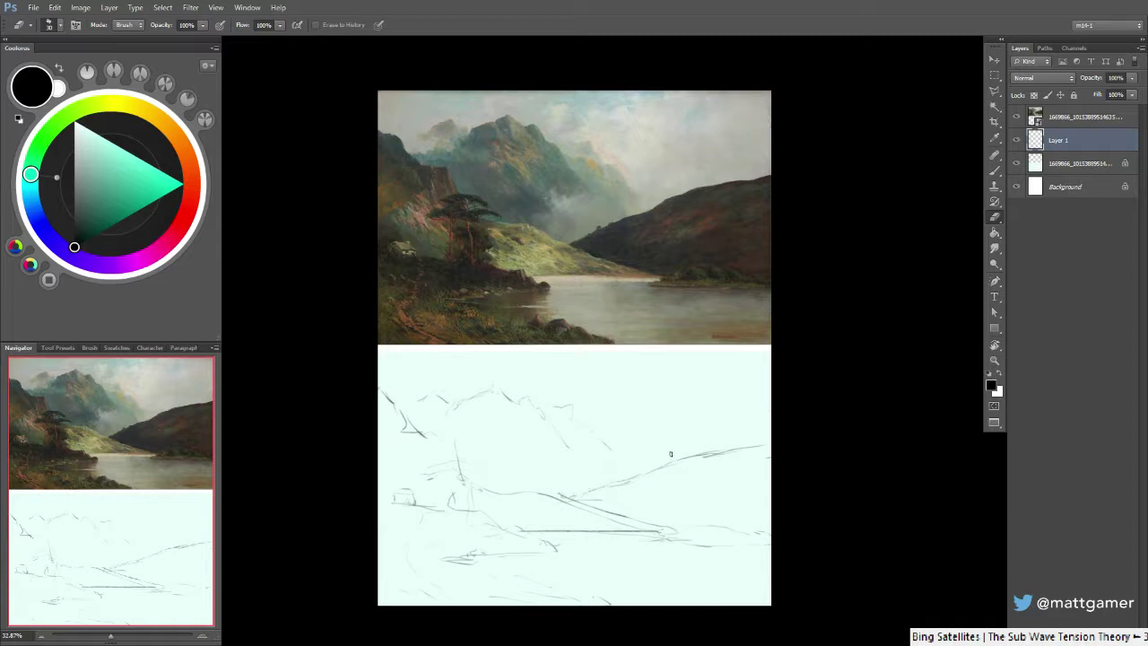
Erase the rough triangular marks on the left cliff and redraw its stepped outline
key(b)
key(e)
key(b)
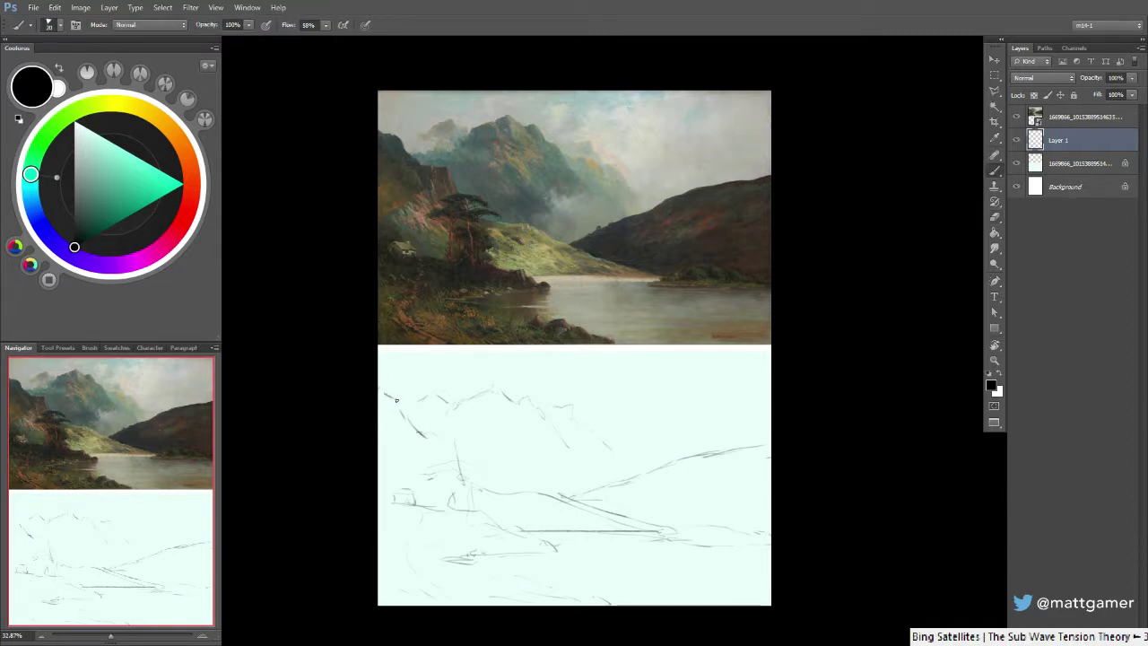
mouse_move(399, 406)
mouse_down()
mouse_move(412, 427)
mouse_move(444, 432)
mouse_up()
key(e)
key(b)
key(e)
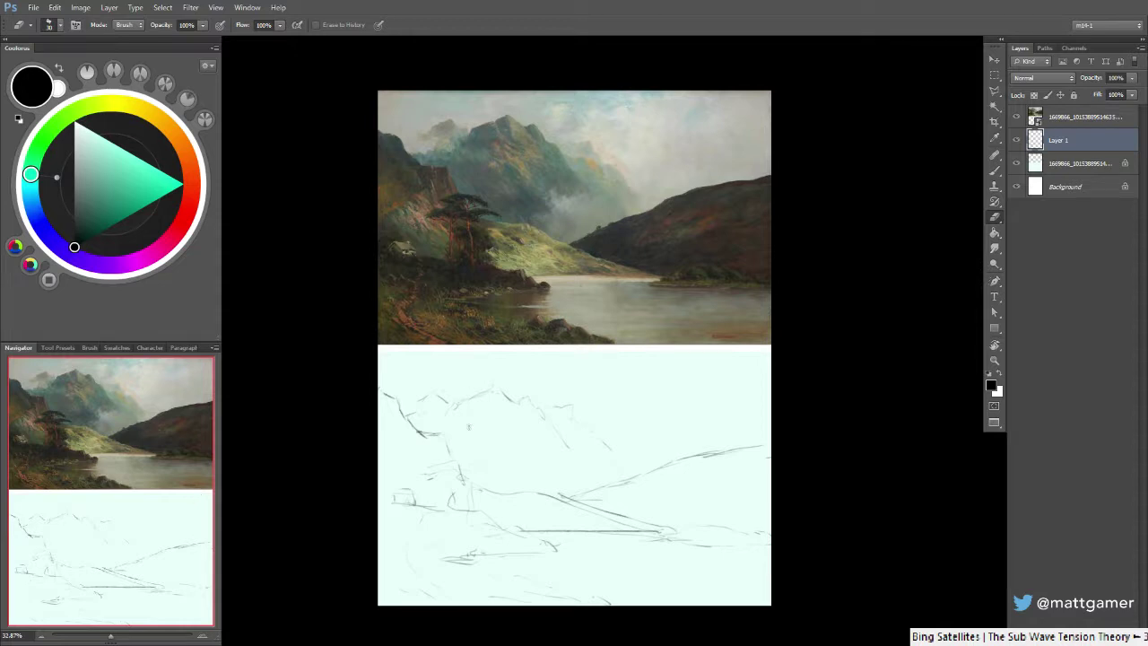
key(b)
Erase the doubled contour of the middle slope and redraw it as one line running down to the lake
key(e)
drag(563, 496, 591, 507)
key(b)
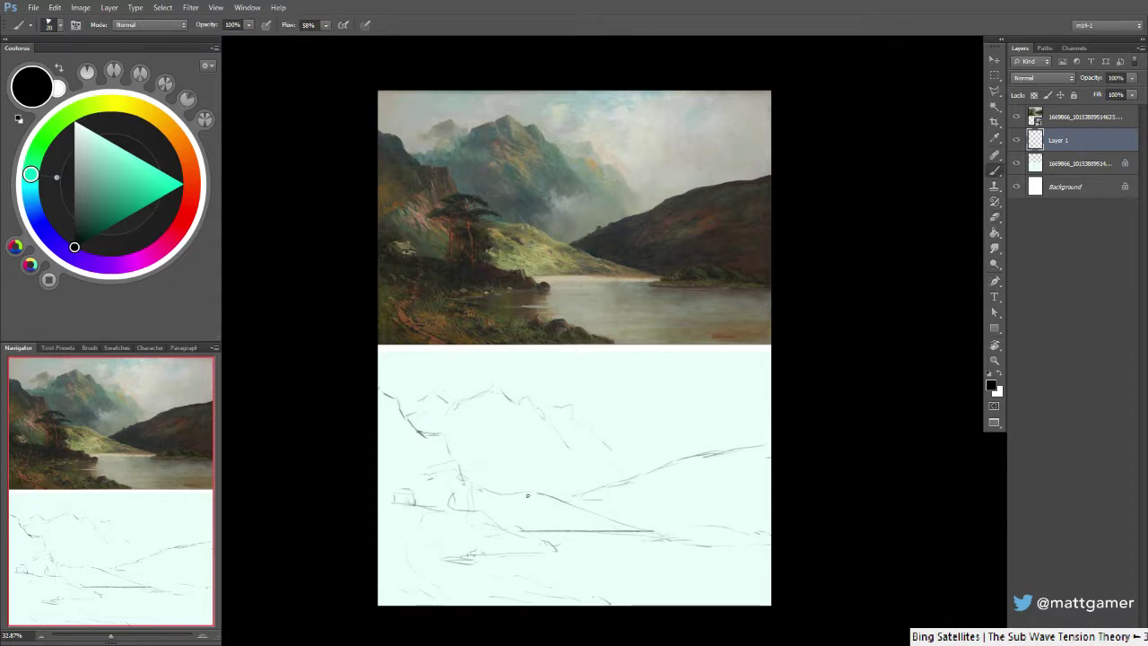
key(e)
drag(542, 493, 595, 515)
key(b)
mouse_move(549, 500)
mouse_down()
mouse_move(458, 476)
mouse_move(535, 493)
mouse_move(484, 492)
mouse_move(538, 495)
mouse_up()
key(e)
key(b)
key(e)
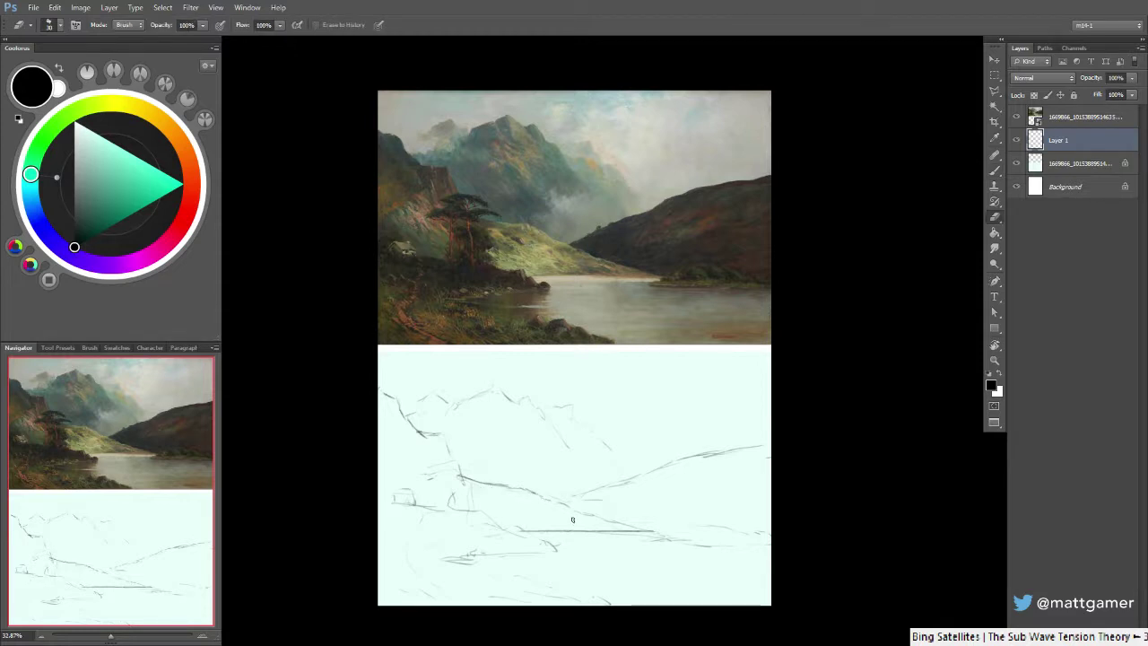
Add foreground rocks and cottage details to the sketch and write "HI!" in its sky
key(b)
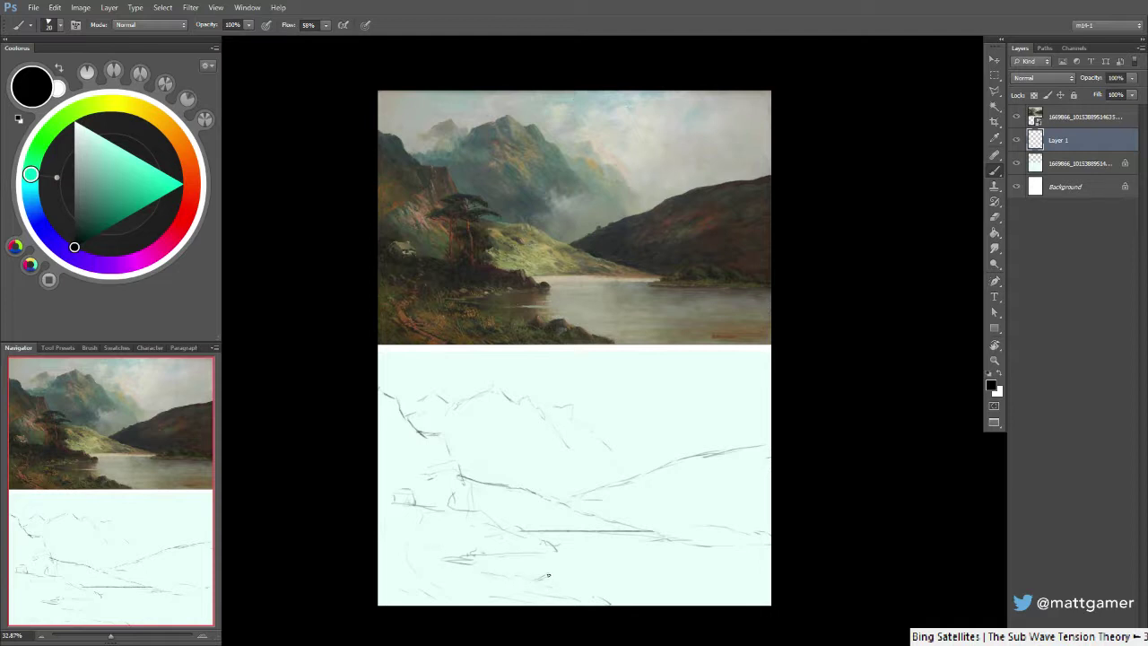
drag(562, 579, 617, 607)
key(e)
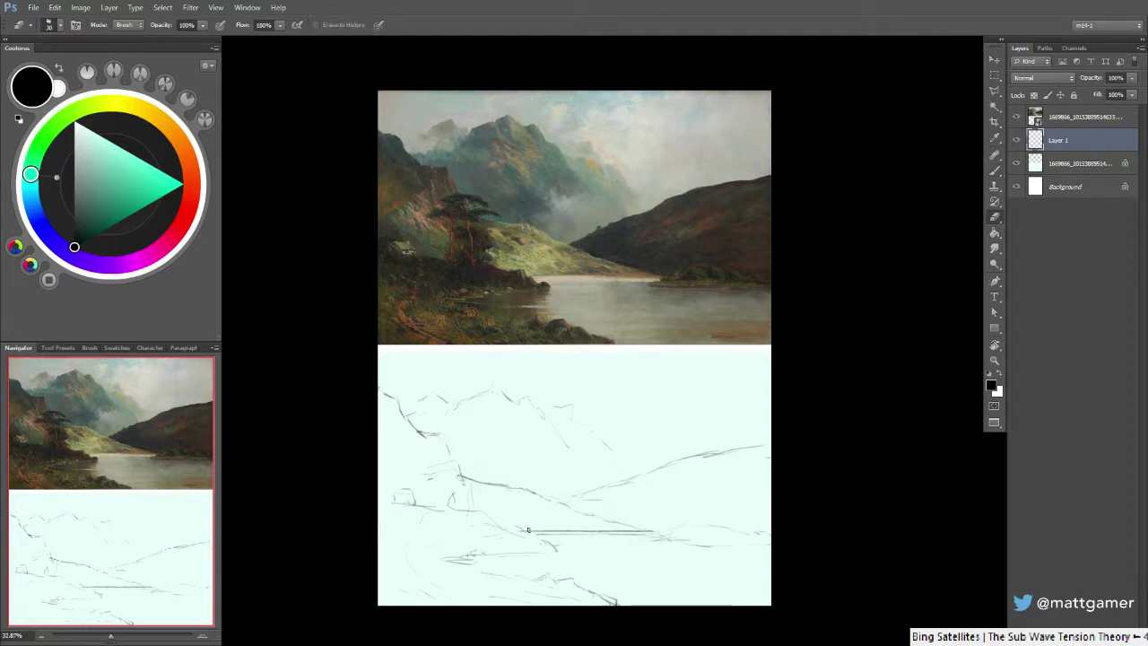
key(b)
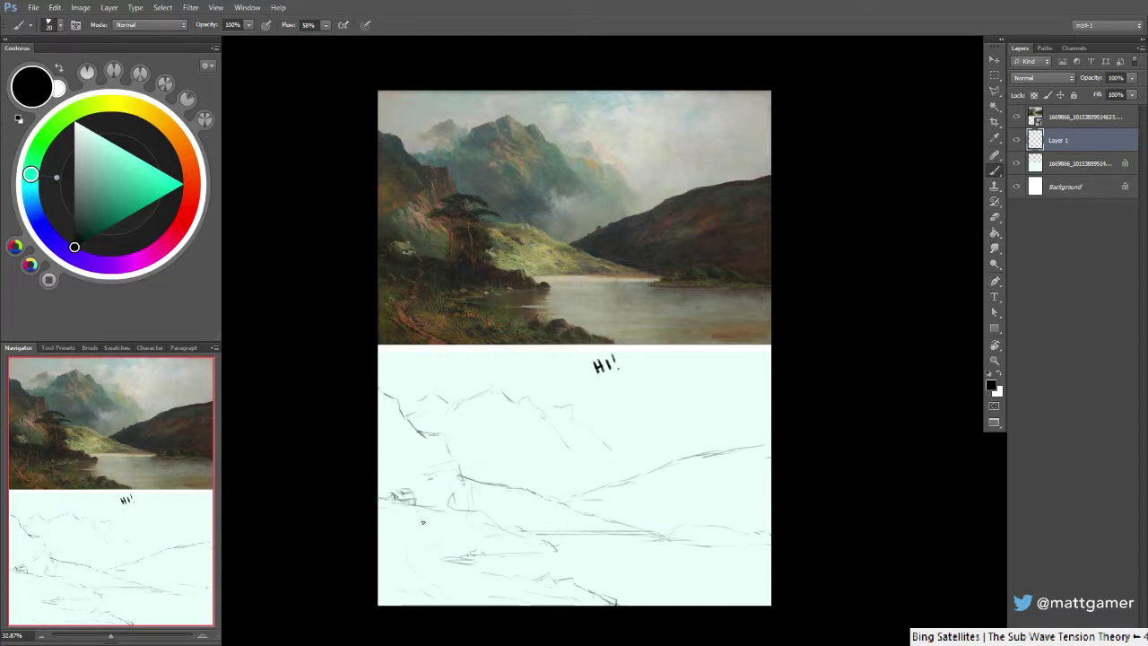
Examine the reference painting up close, covering the mountains, dark hill, lake shore and foreground rocks
key(z)
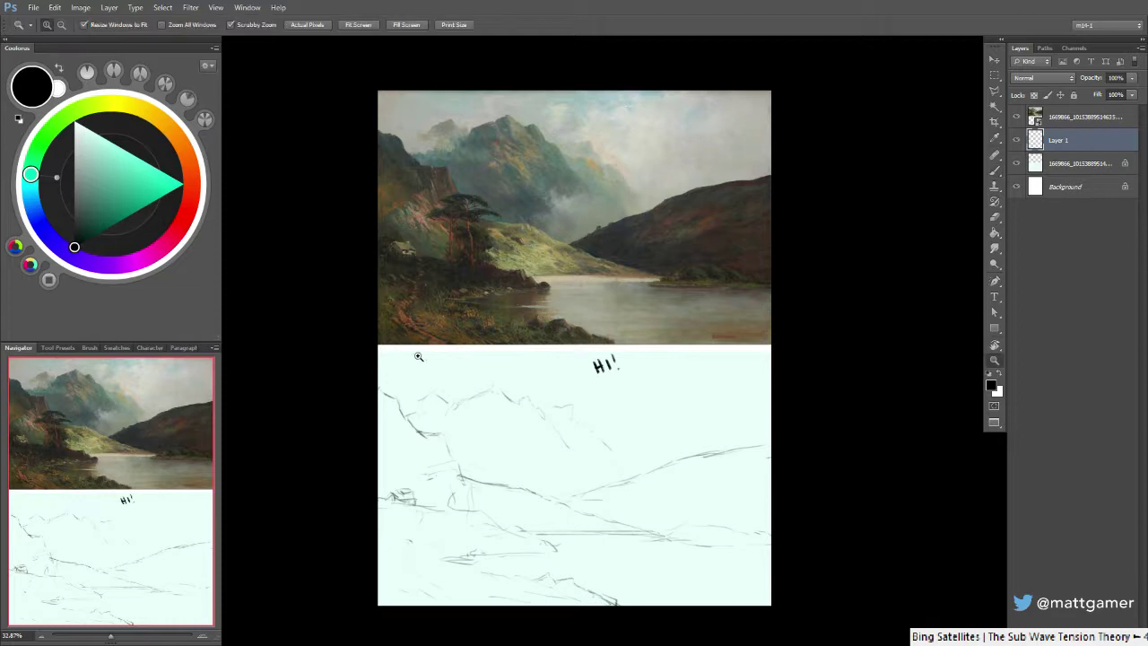
drag(418, 355, 493, 374)
drag(416, 202, 507, 418)
mouse_move(495, 282)
mouse_down()
mouse_move(520, 323)
mouse_move(528, 444)
mouse_move(497, 418)
mouse_move(446, 407)
mouse_move(551, 404)
mouse_move(542, 415)
mouse_up()
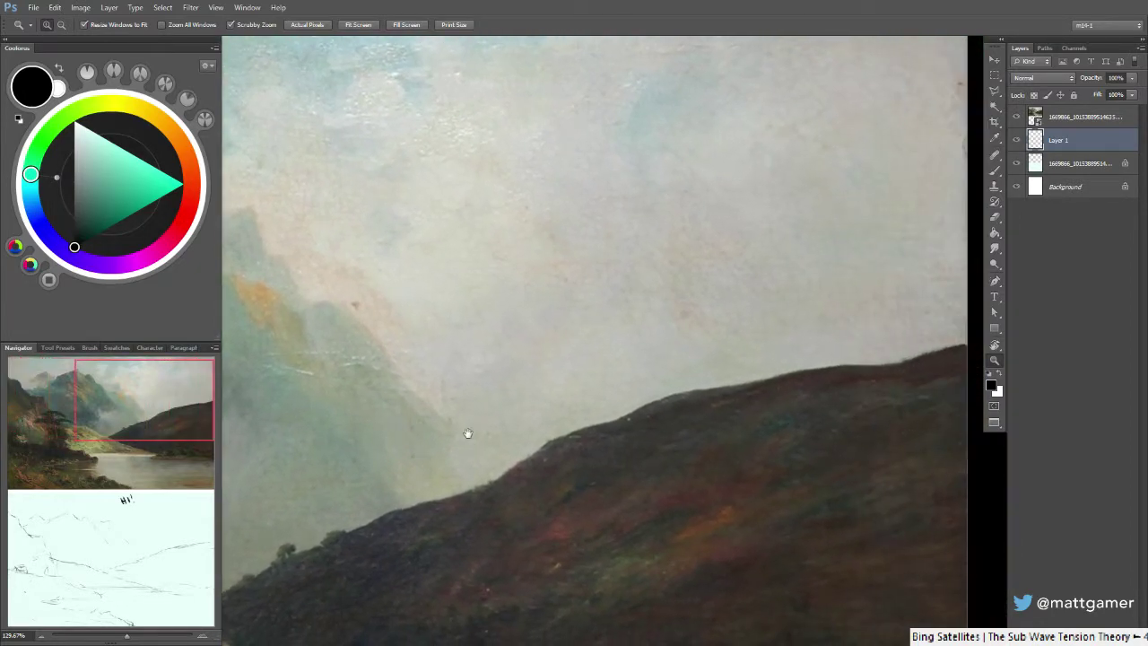
mouse_move(468, 433)
mouse_down()
mouse_move(438, 403)
mouse_move(497, 333)
mouse_move(546, 458)
mouse_up()
drag(541, 415, 530, 249)
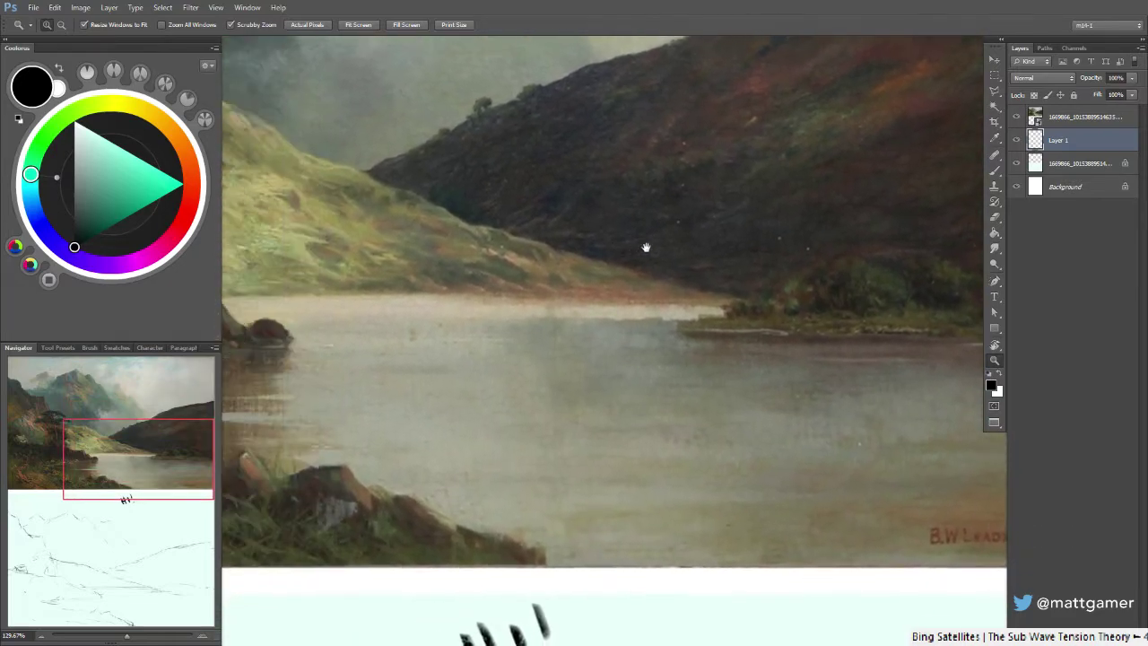
mouse_move(305, 332)
mouse_down()
mouse_move(521, 315)
mouse_move(506, 337)
mouse_move(533, 354)
mouse_move(461, 360)
mouse_move(577, 374)
mouse_move(553, 317)
mouse_move(585, 329)
mouse_up()
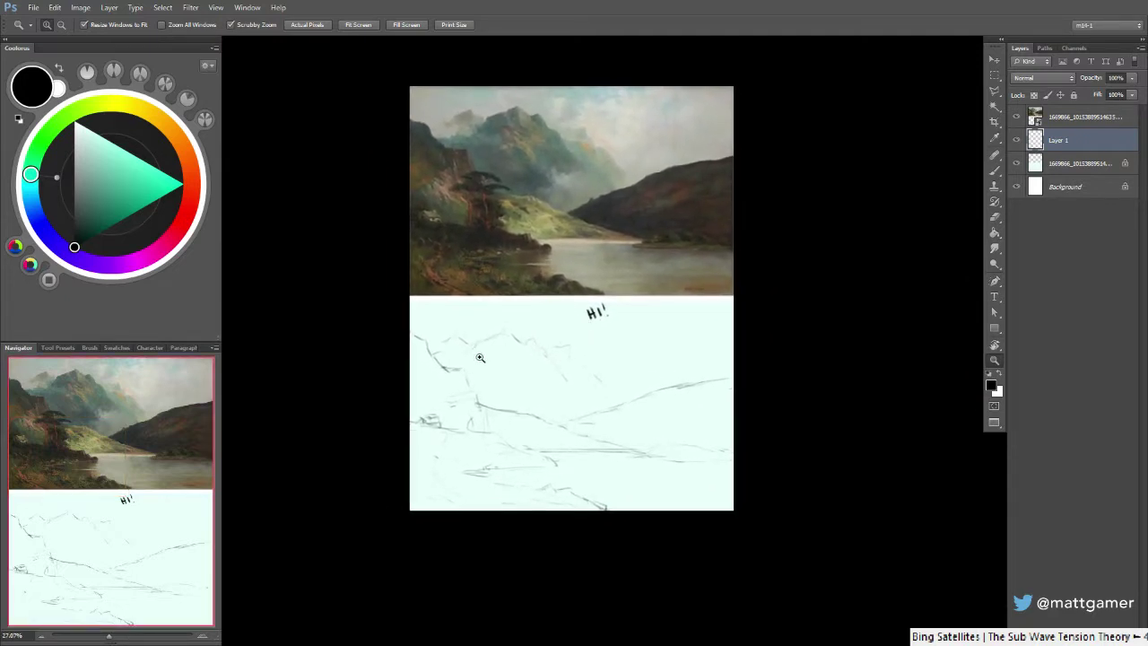
Replace the "HI!" in the sketch's sky with "YOU CAN DO IT!" and a smiley, and erase that lettering too
key(e)
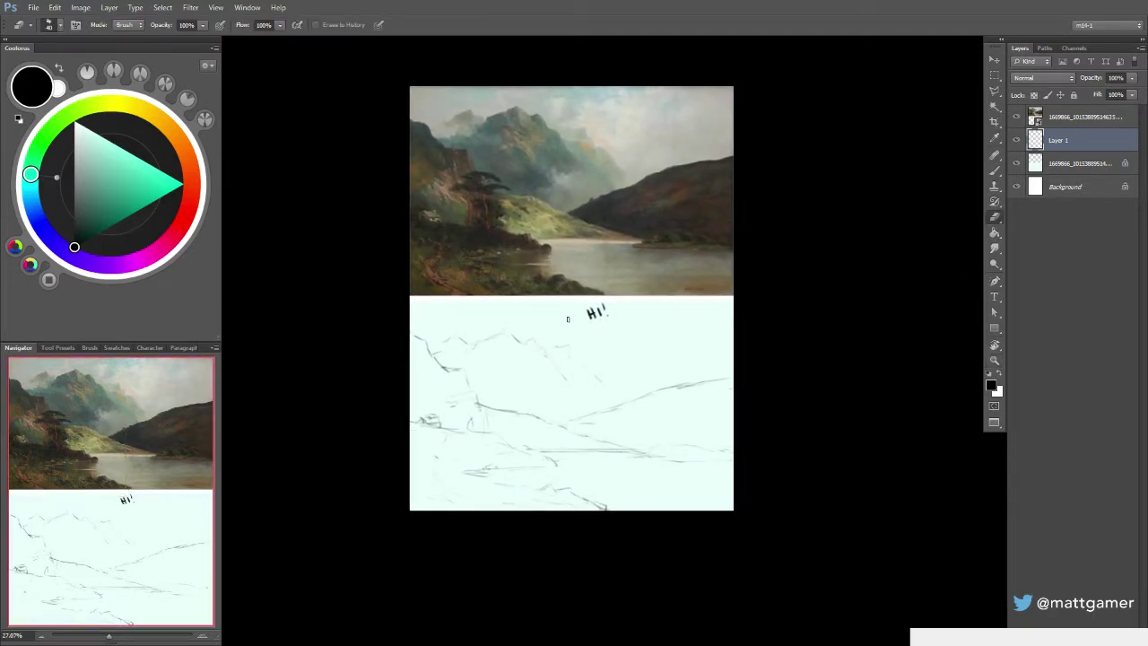
key(b)
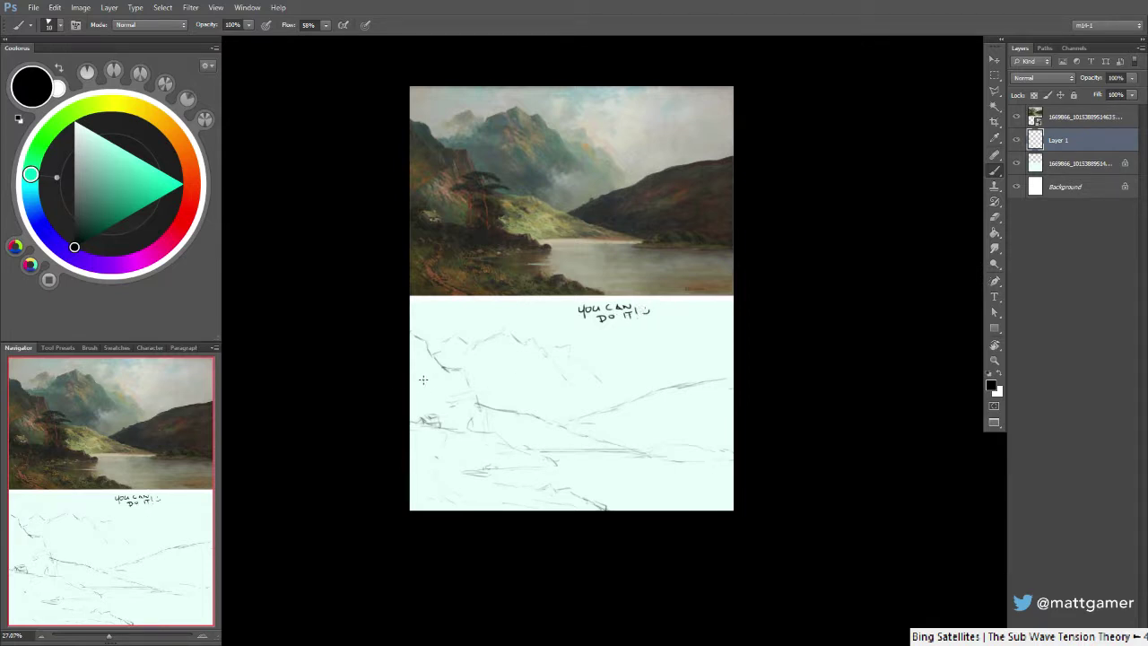
key(e)
drag(655, 302, 607, 312)
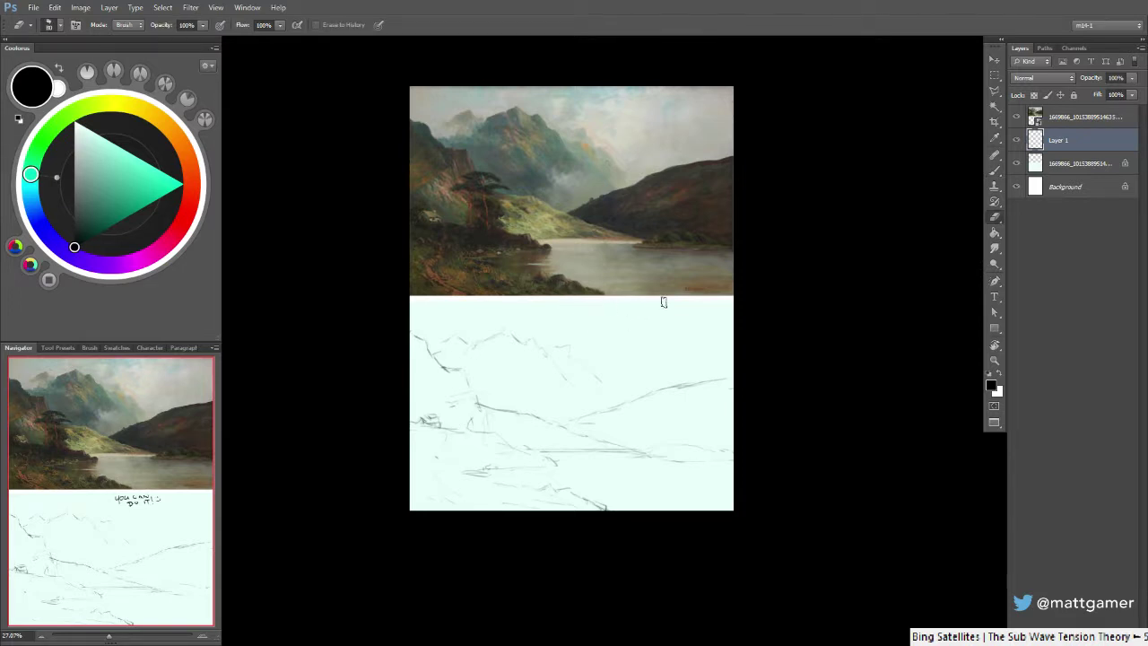
key(b)
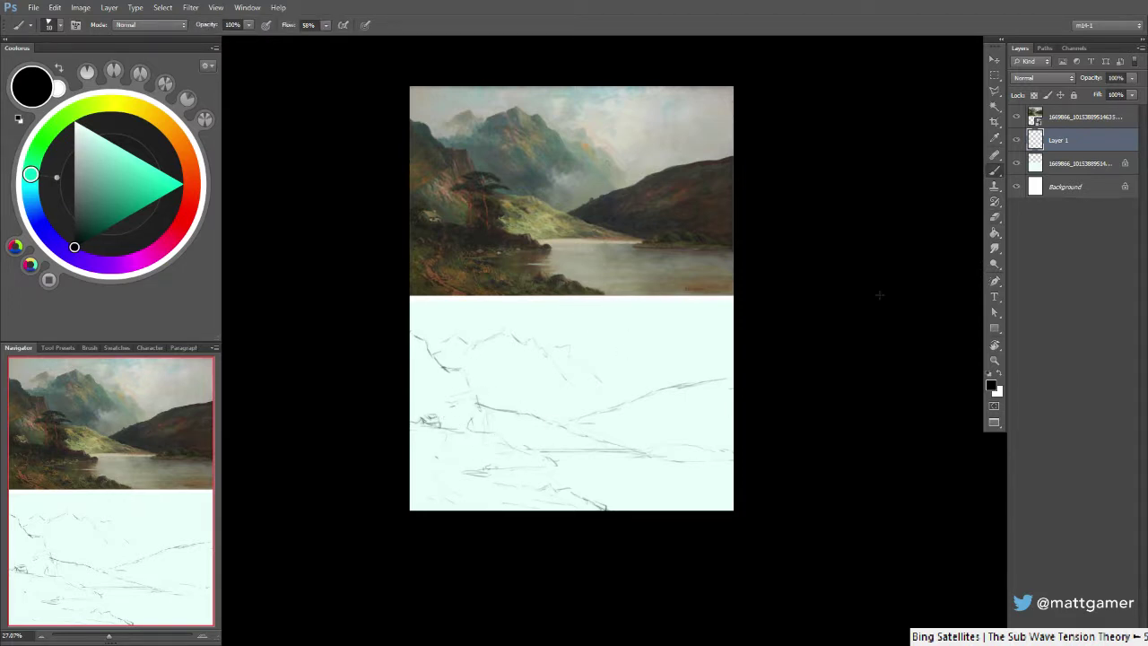
On the paint layer beneath the line sketch, brush a pale blue patch into the upper sky using the Sampled Brush 1 52 tip
click(1077, 163)
click(81, 126)
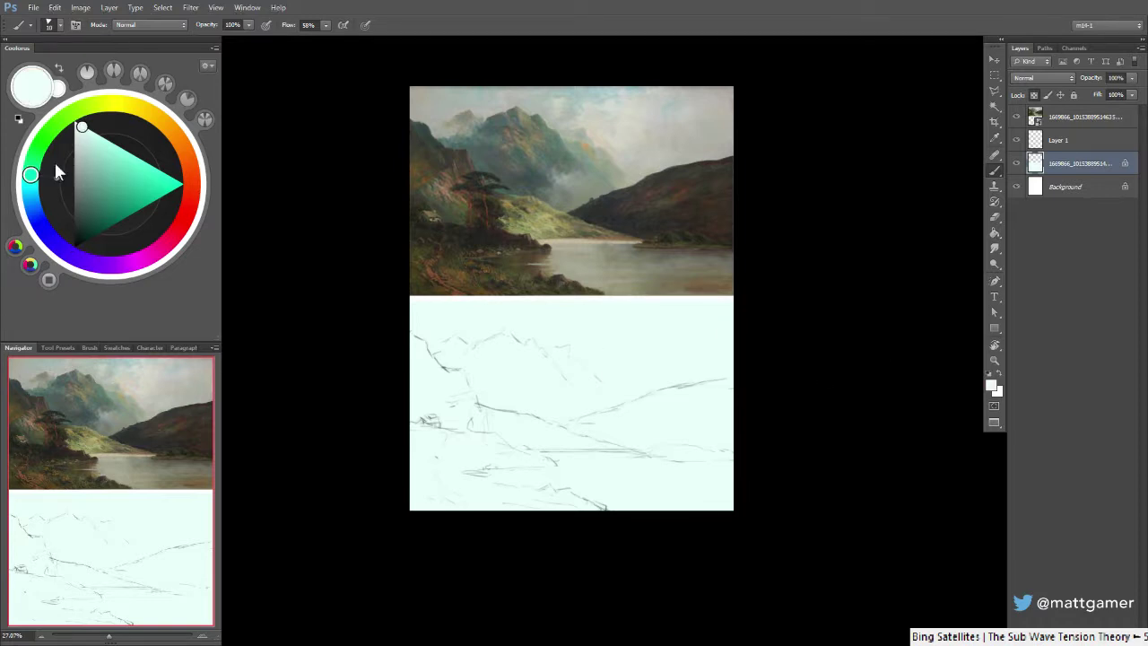
drag(82, 128, 85, 135)
click(31, 187)
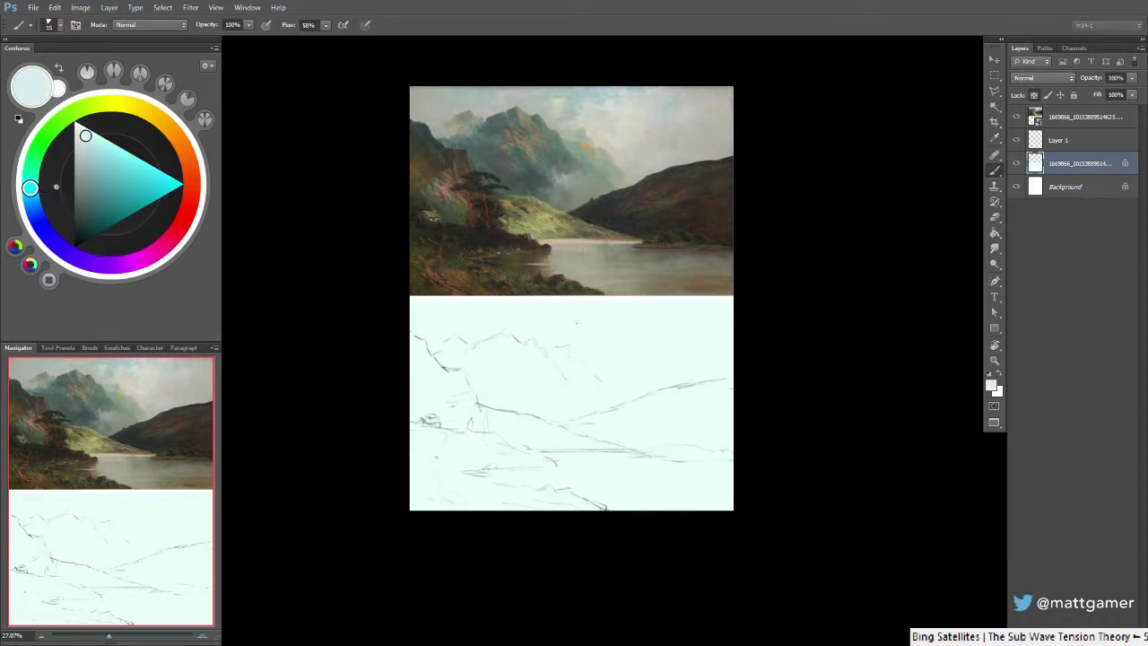
right_click(558, 319)
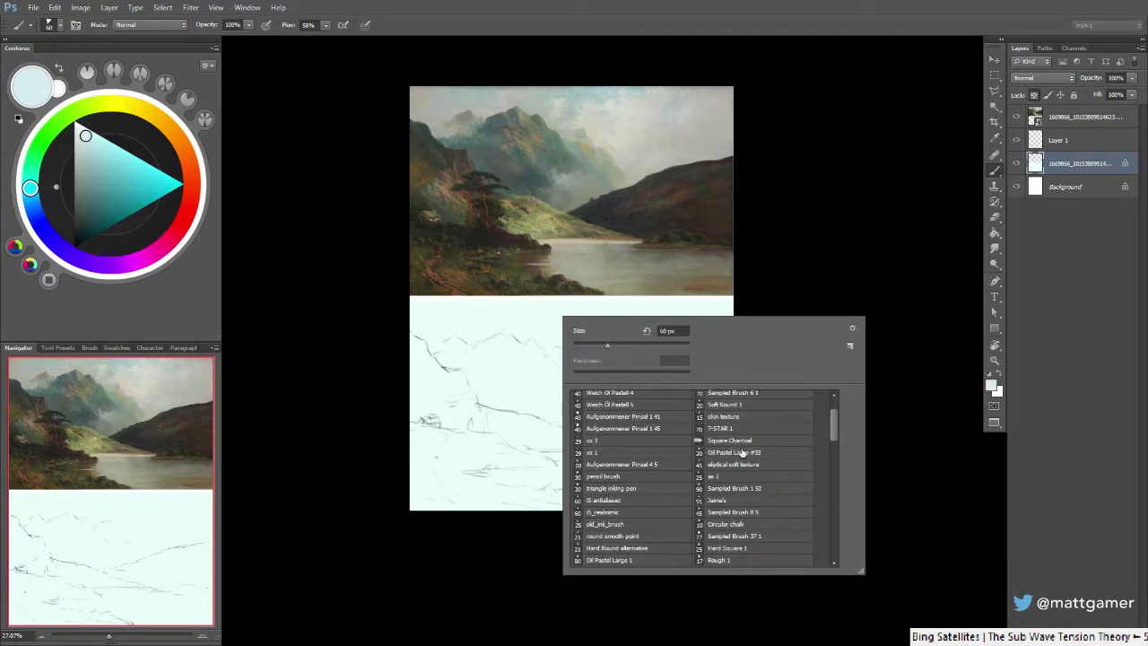
click(741, 441)
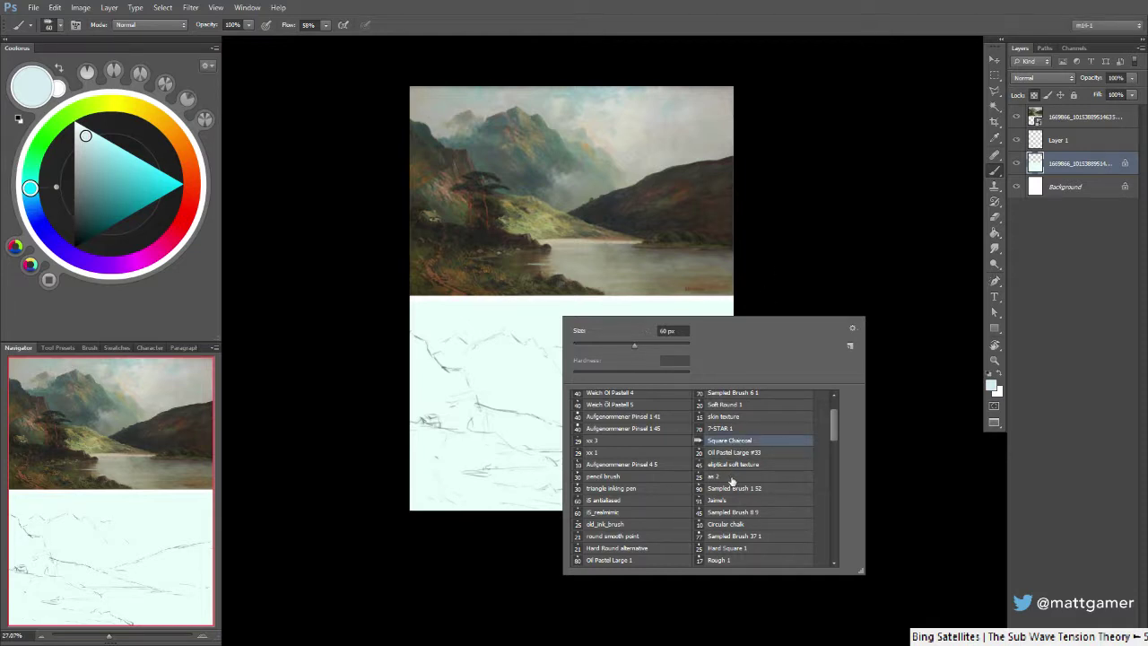
click(732, 489)
click(747, 297)
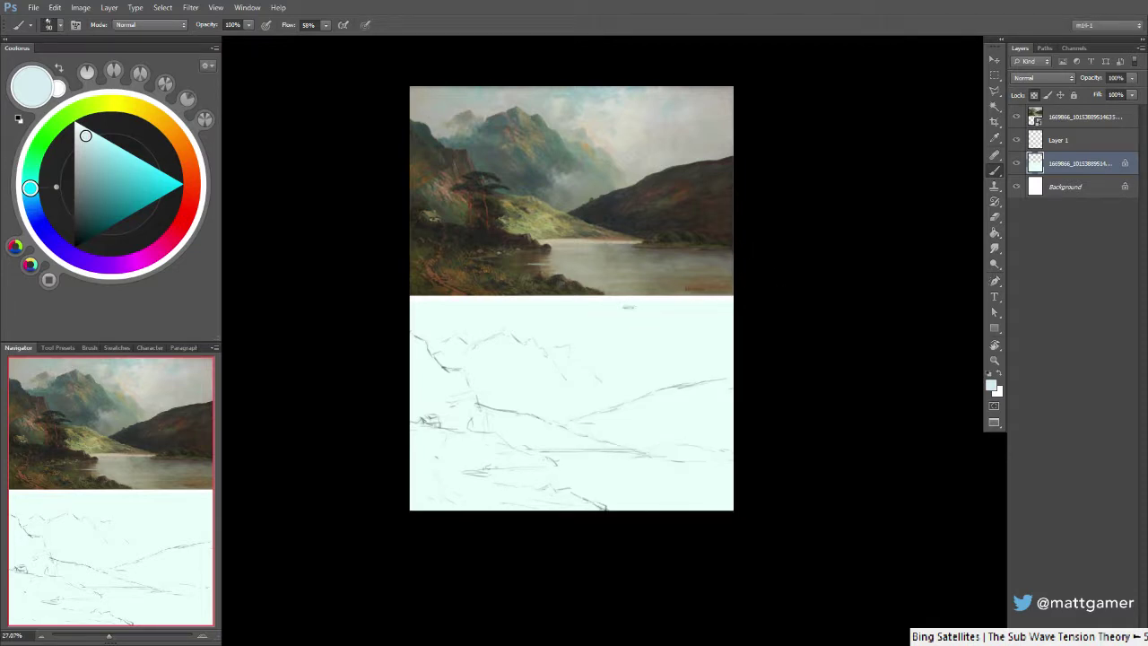
mouse_move(628, 306)
mouse_down()
mouse_move(659, 319)
mouse_move(570, 308)
mouse_move(619, 327)
mouse_move(643, 318)
mouse_move(613, 309)
mouse_move(645, 314)
mouse_move(610, 327)
mouse_move(661, 310)
mouse_up()
alt+click(608, 328)
alt+click(625, 326)
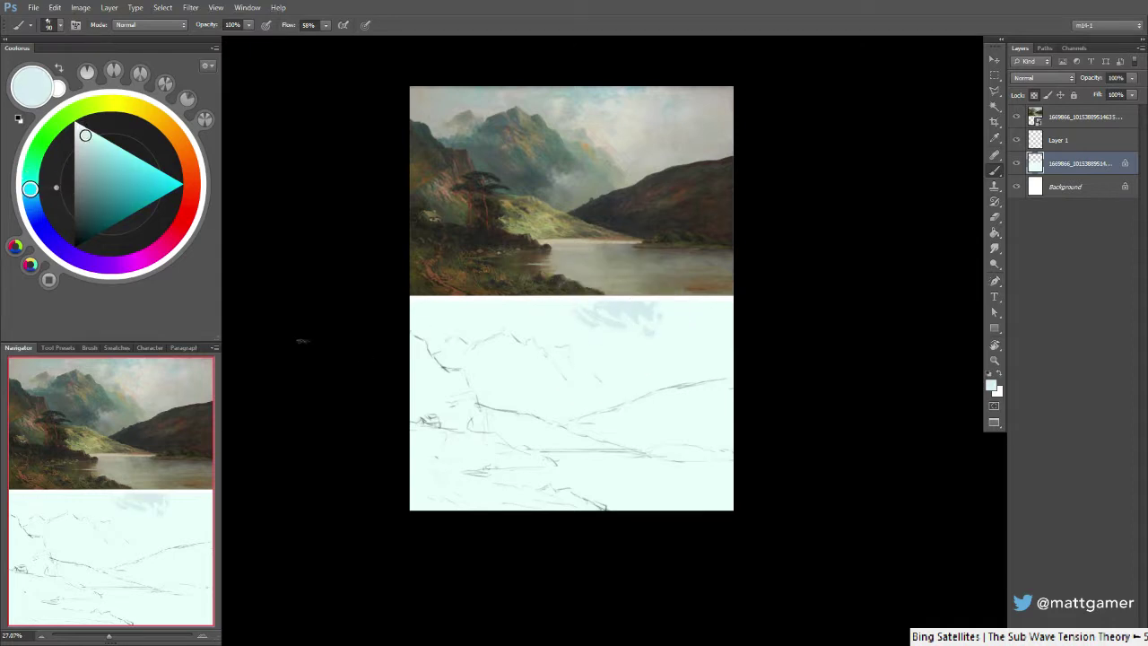
Block in most of the sky with warm light beige using an enlarged brush, leaving the blue patch open
drag(123, 130, 158, 107)
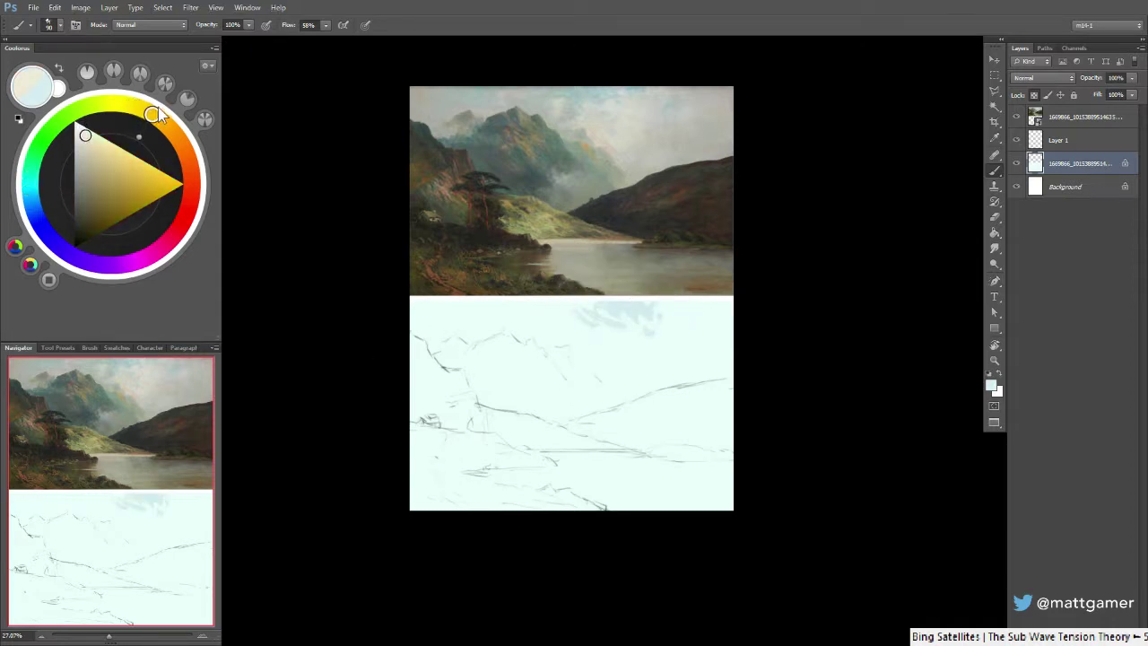
drag(85, 138, 88, 146)
drag(155, 116, 166, 125)
mouse_move(578, 324)
mouse_down()
mouse_move(715, 324)
mouse_move(660, 312)
mouse_move(722, 344)
mouse_move(673, 374)
mouse_move(666, 338)
mouse_move(641, 349)
mouse_move(727, 349)
mouse_move(704, 309)
mouse_move(718, 310)
mouse_move(621, 342)
mouse_move(580, 332)
mouse_move(591, 343)
mouse_move(458, 311)
mouse_move(516, 304)
mouse_move(478, 330)
mouse_move(411, 316)
mouse_move(399, 323)
mouse_move(434, 338)
mouse_move(400, 350)
mouse_move(387, 314)
mouse_move(460, 320)
mouse_move(543, 348)
mouse_up()
key(bracketright)
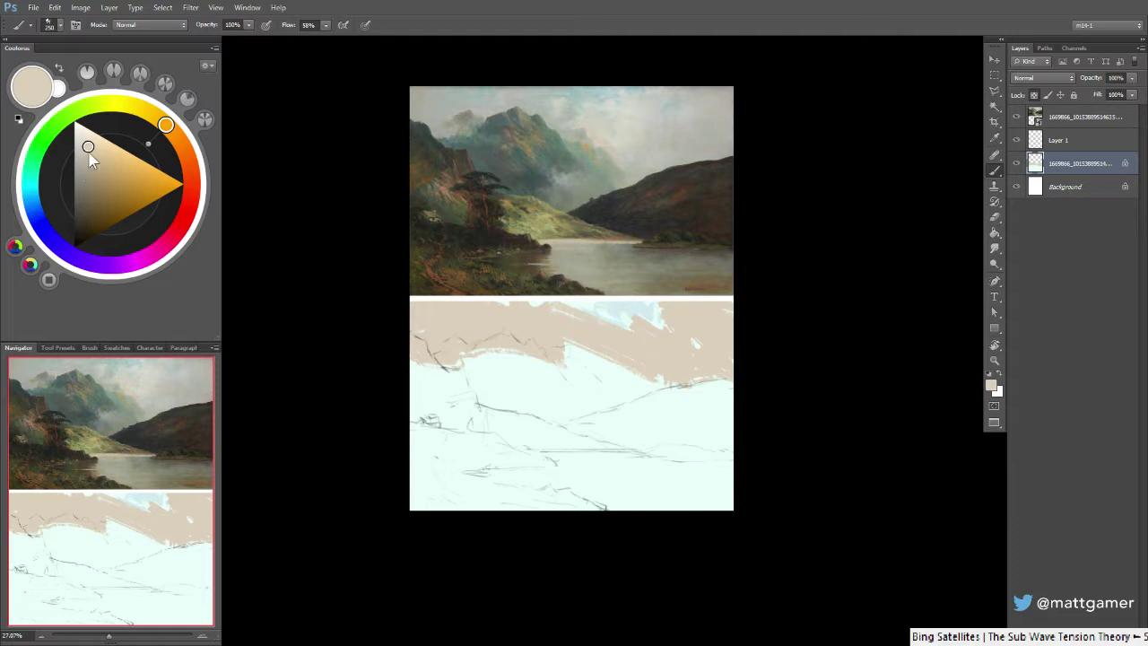
Block in the left cliff, foreground bank and right hill in muted grey-violet, with a patch on the distant mountain
mouse_move(87, 148)
mouse_down()
mouse_move(85, 184)
mouse_move(32, 191)
mouse_move(38, 220)
mouse_up()
key(bracketright)
key(bracketright)
key(bracketright)
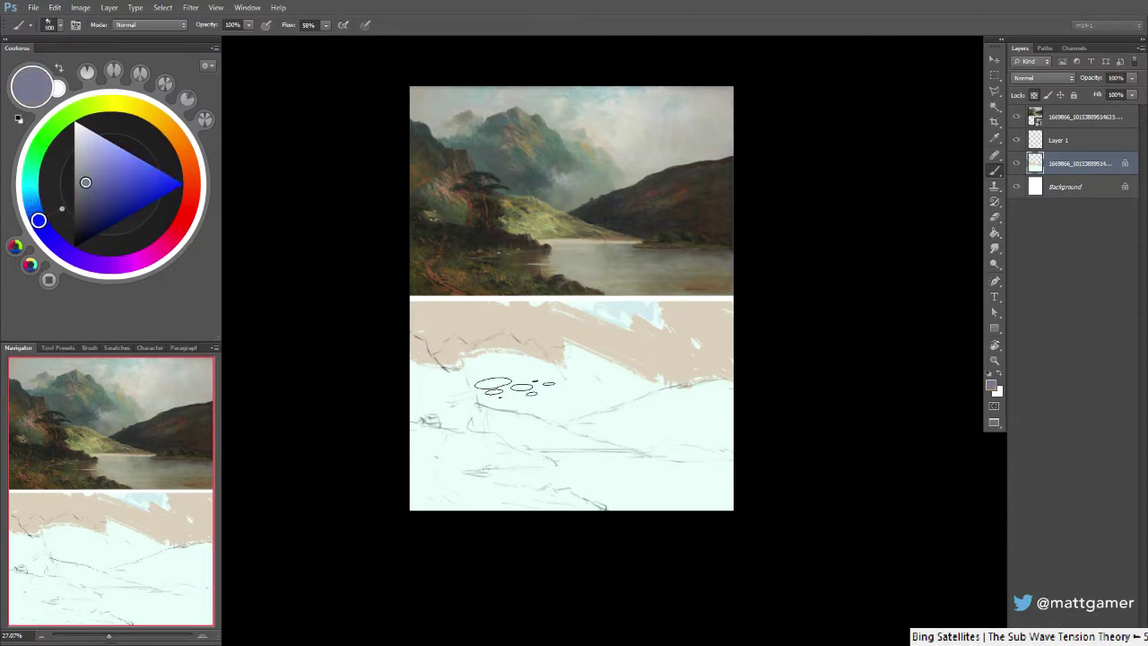
drag(513, 382, 546, 436)
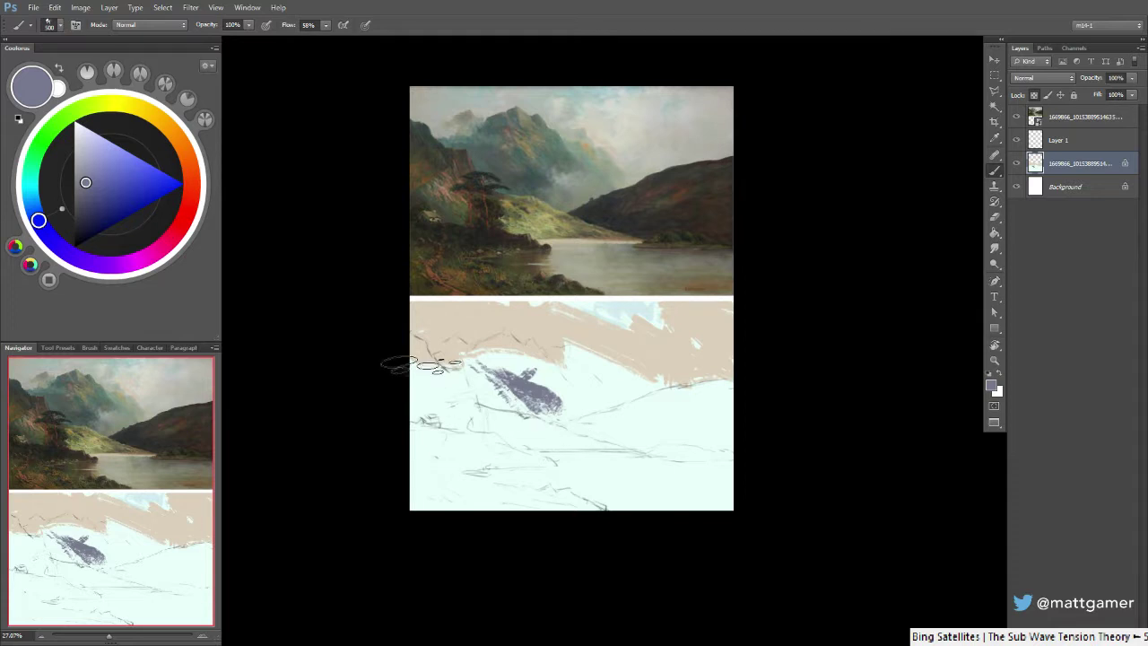
drag(74, 184, 81, 185)
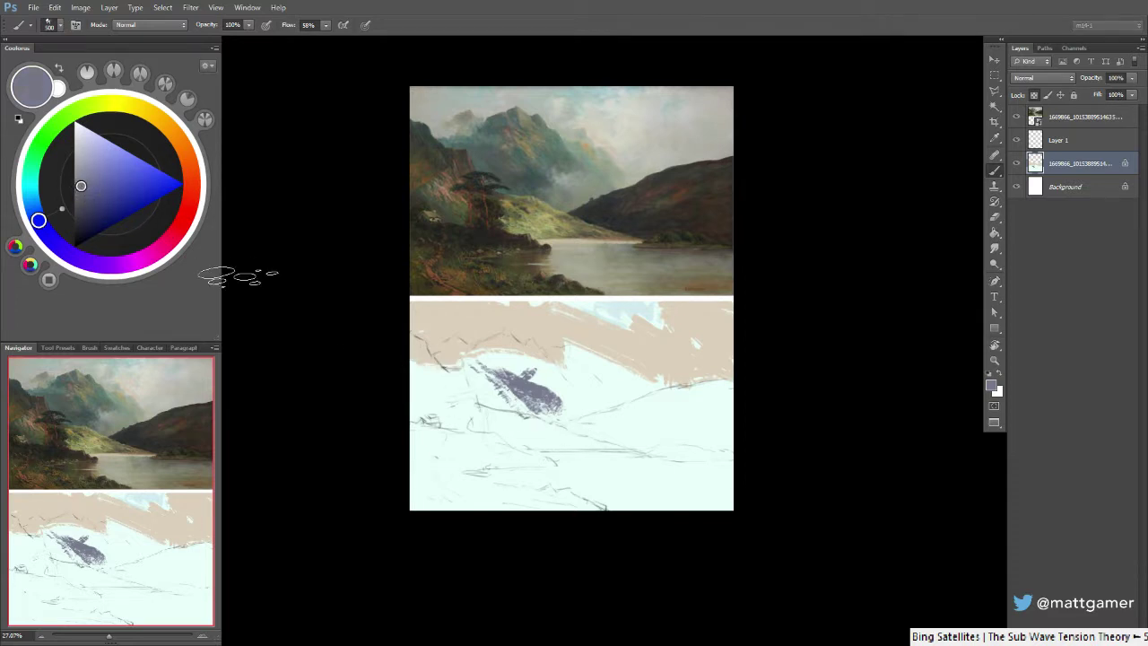
mouse_move(435, 390)
mouse_down()
mouse_move(385, 359)
mouse_move(431, 403)
mouse_move(422, 449)
mouse_move(385, 500)
mouse_move(592, 480)
mouse_move(667, 410)
mouse_move(610, 435)
mouse_move(552, 417)
mouse_up()
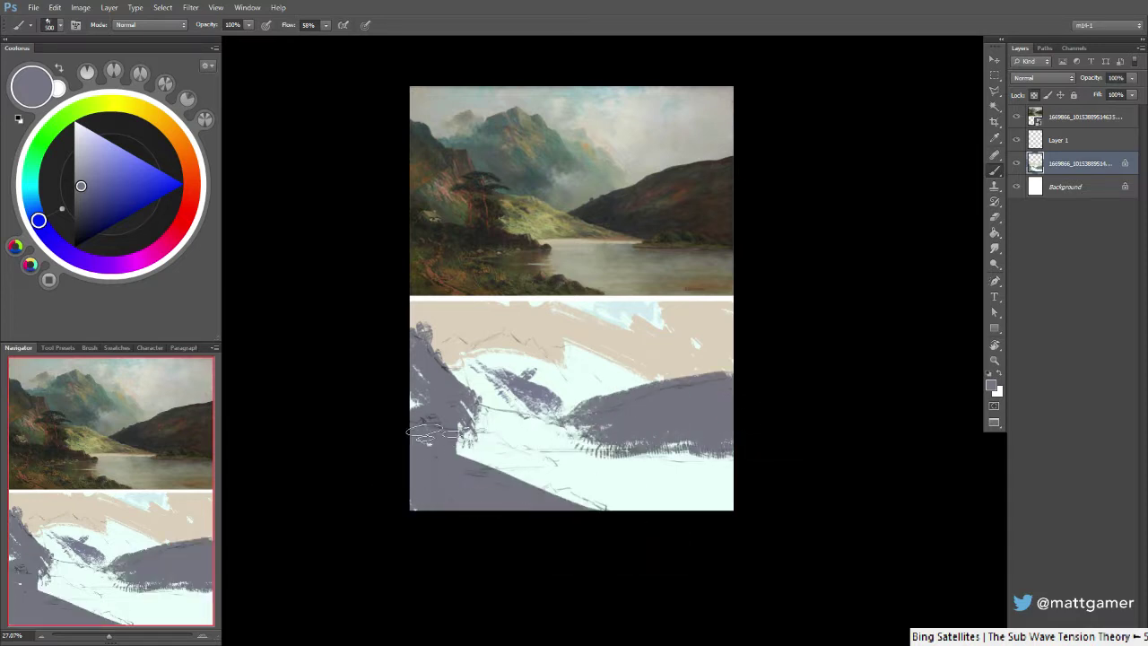
Extend the sampled beige sky colour down to the hill's ridge and over most of the distant mountain's violet patch
alt+click(664, 364)
mouse_move(610, 361)
mouse_down()
mouse_move(552, 380)
mouse_move(595, 373)
mouse_up()
key([)
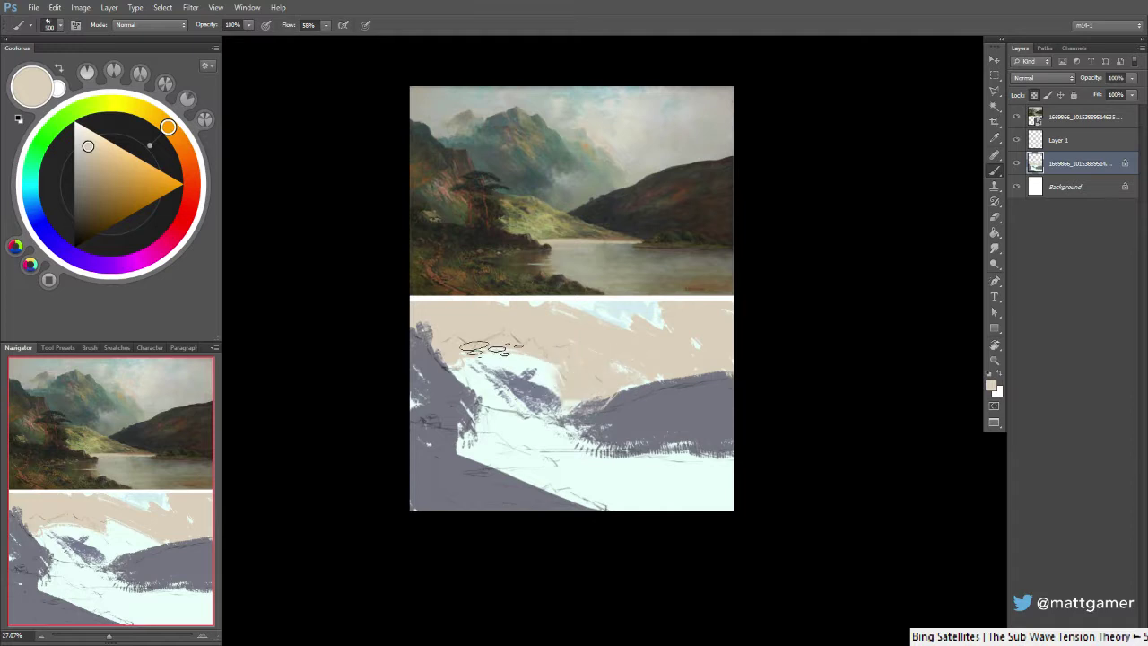
drag(487, 348, 552, 394)
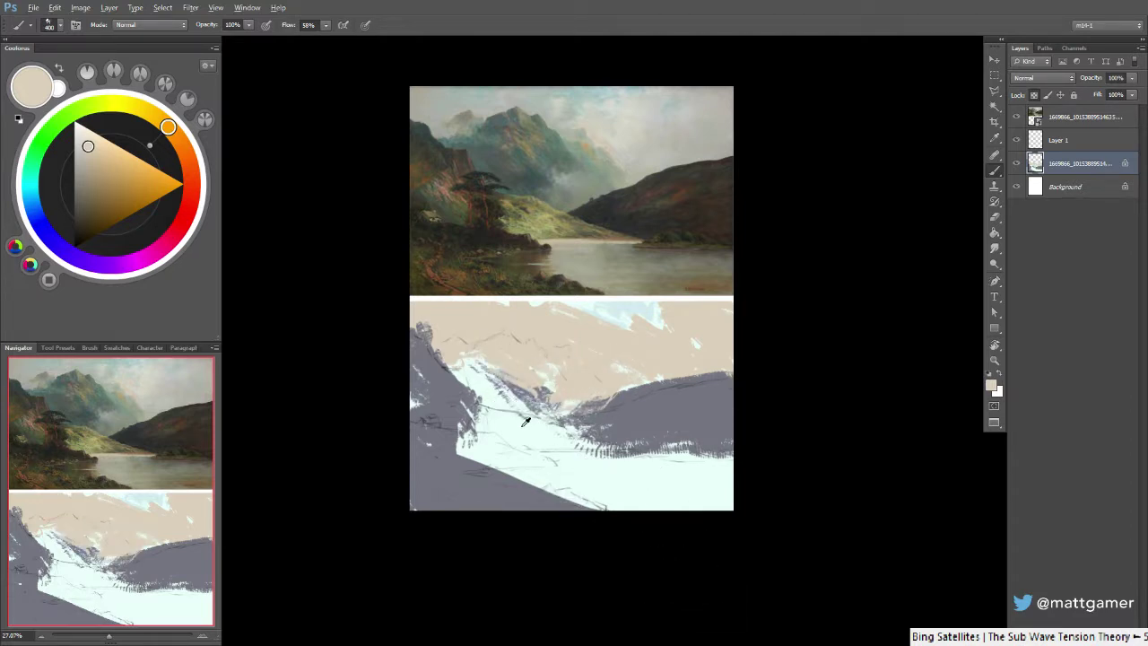
Paint the middle slope down to the lake in pale yellow with a smaller brush
key(alt)
click(131, 106)
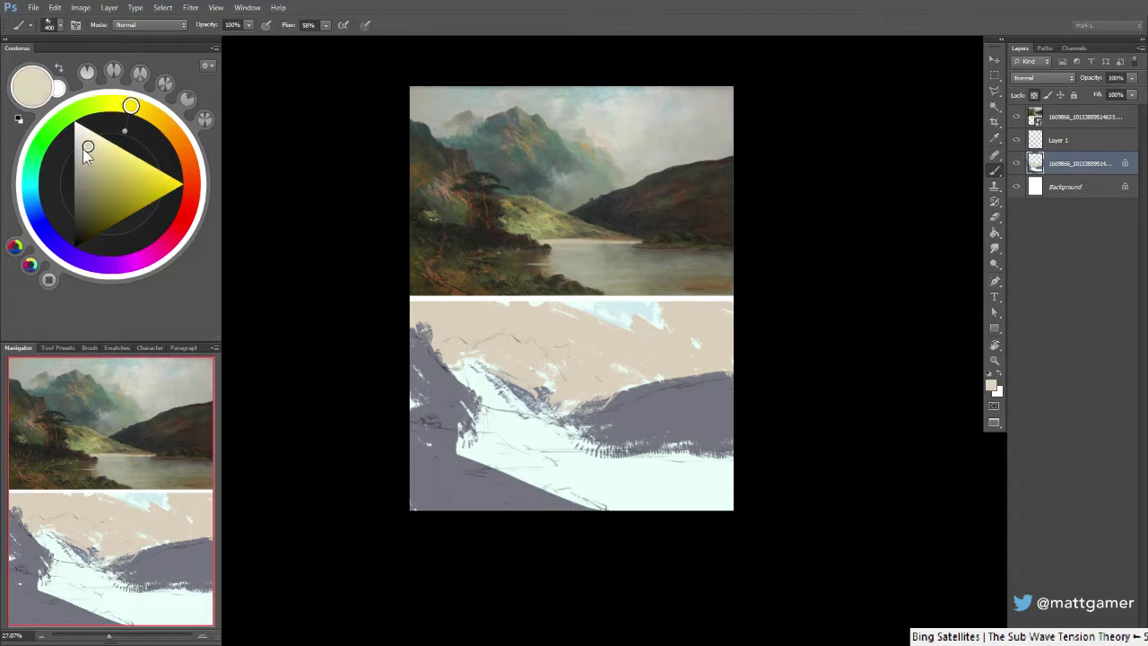
key(bracketleft)
key(bracketleft)
key(bracketleft)
mouse_move(478, 416)
mouse_down()
mouse_move(586, 438)
mouse_move(517, 445)
mouse_move(603, 453)
mouse_move(446, 423)
mouse_move(464, 436)
mouse_move(603, 448)
mouse_up()
drag(477, 449, 507, 454)
Fill the right hill's lower edge with its sampled grey-violet and brush muted reddish-brown strokes across the hill
key(bracketleft)
alt+click(694, 427)
drag(689, 449, 670, 440)
drag(187, 152, 207, 186)
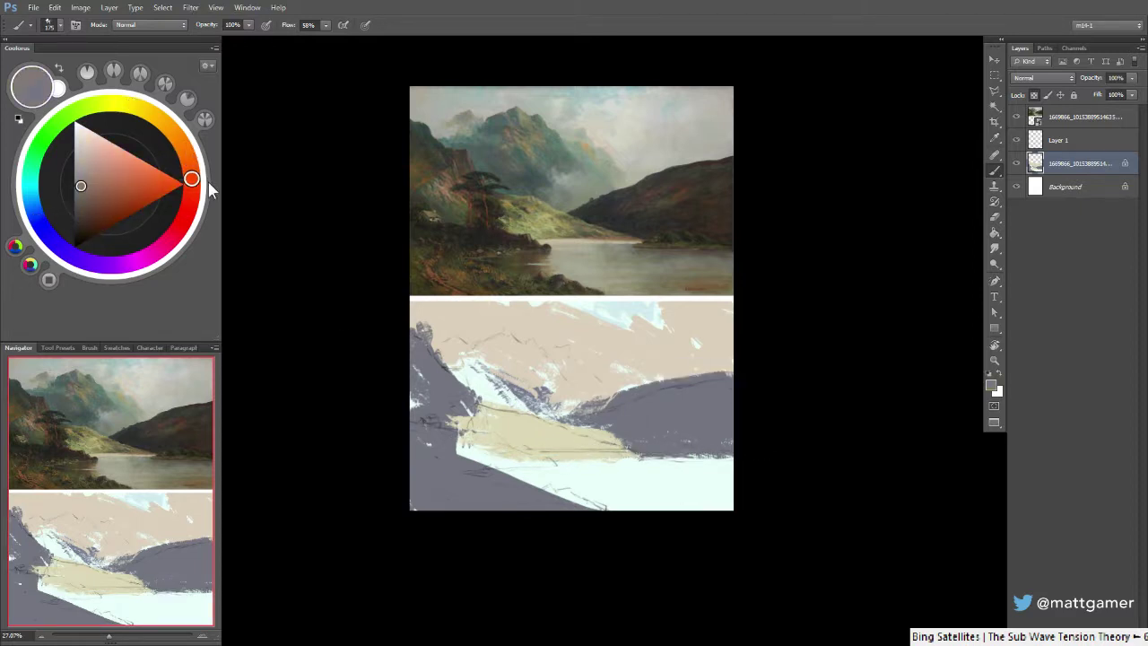
click(82, 195)
key(bracketleft)
mouse_move(678, 427)
mouse_down()
mouse_move(651, 398)
mouse_move(662, 400)
mouse_move(632, 415)
mouse_move(758, 379)
mouse_up()
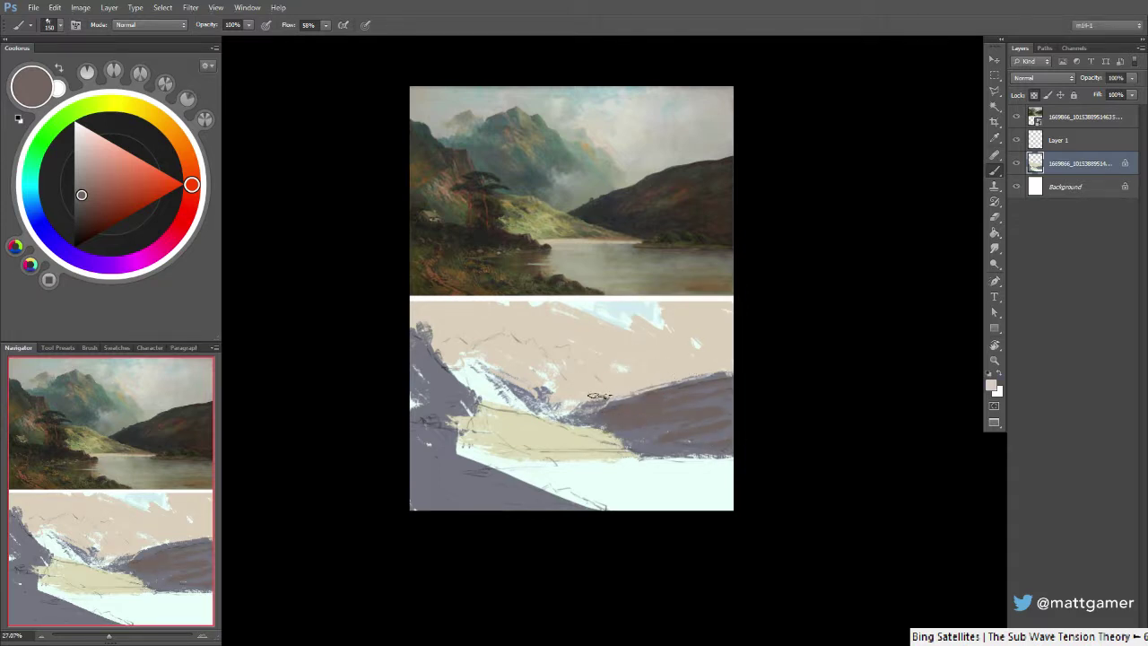
Flip the canvas horizontally and brush dark slate-blue shadows onto the hill's tapering end and lower slope
alt+click(568, 445)
key(ctrl+shift+h)
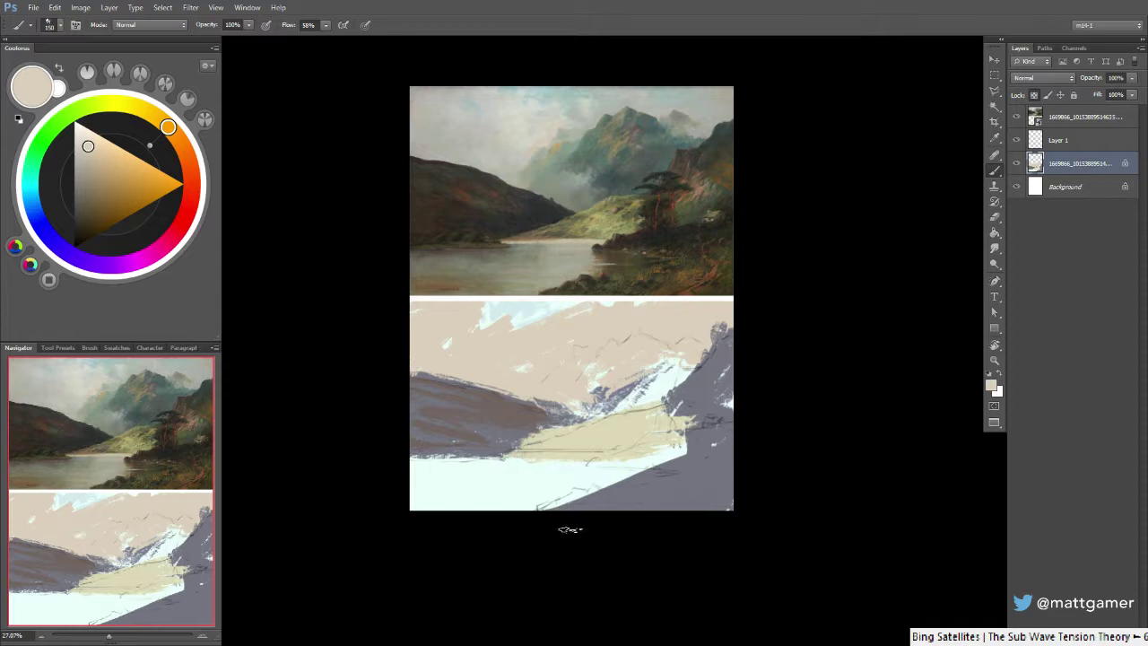
key(bracketleft)
alt+click(528, 413)
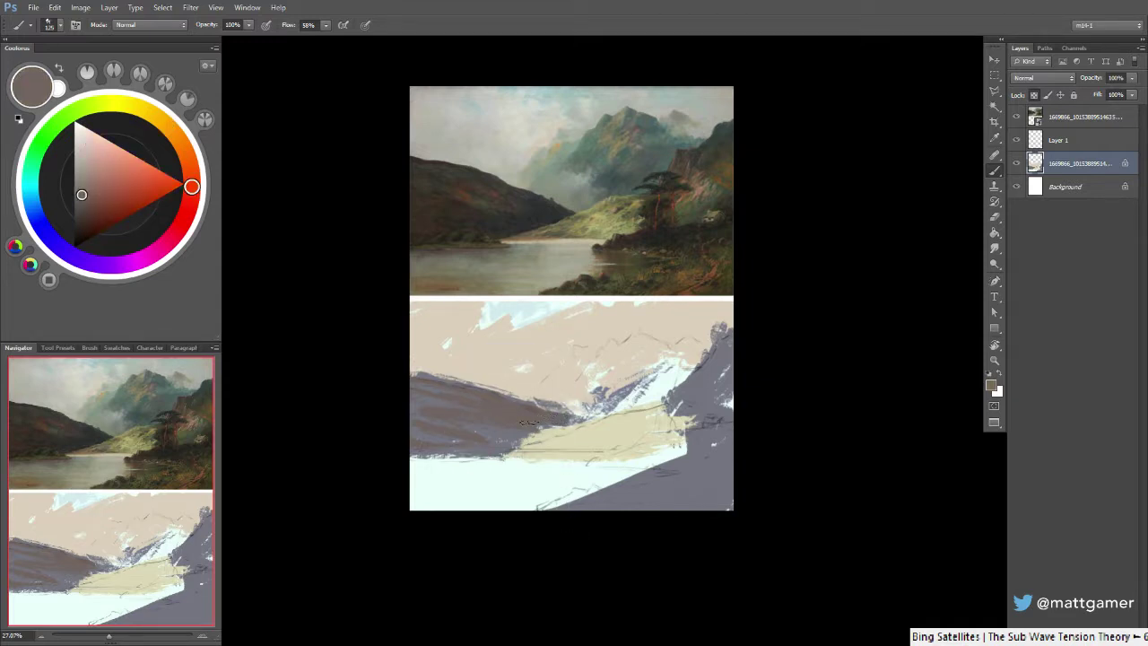
alt+click(504, 427)
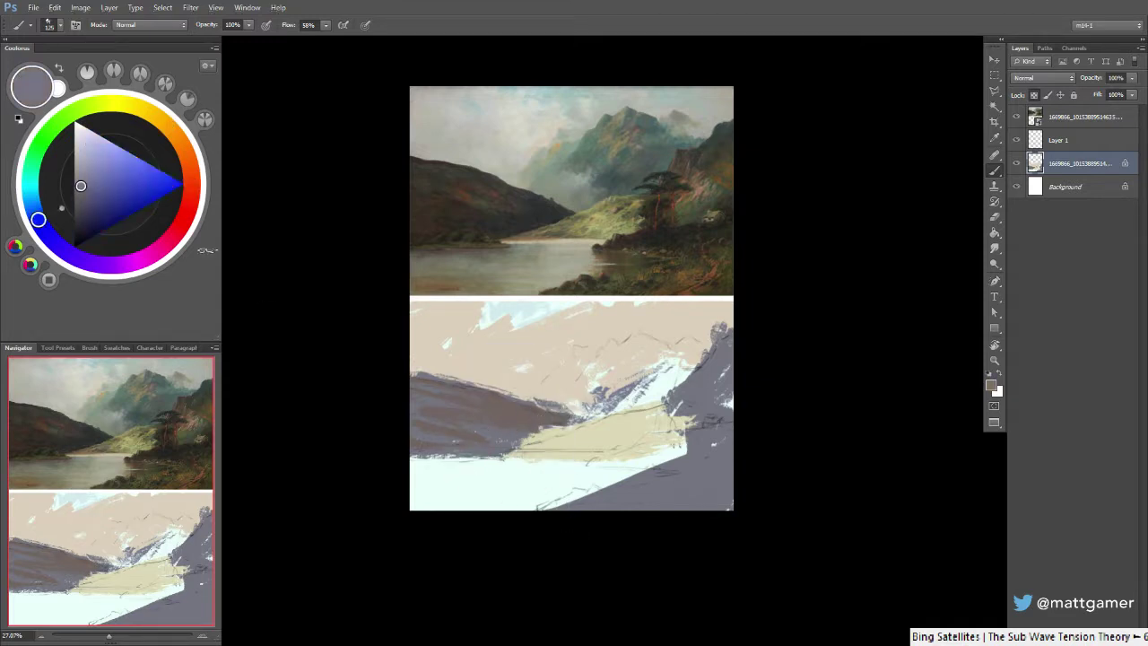
click(78, 192)
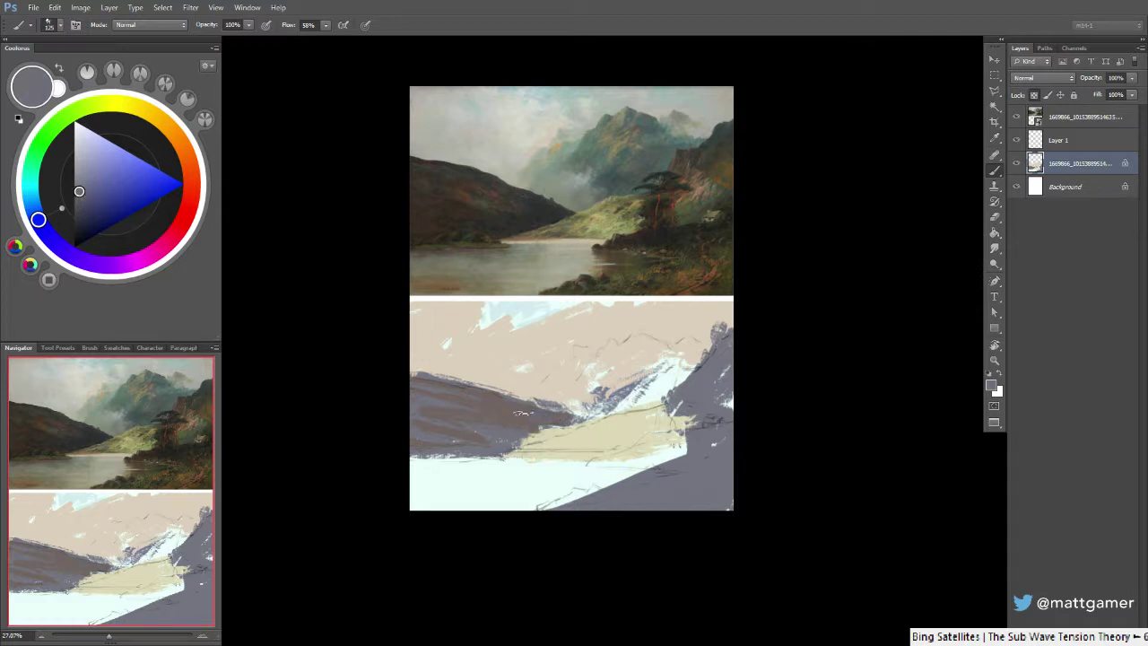
drag(85, 203, 83, 214)
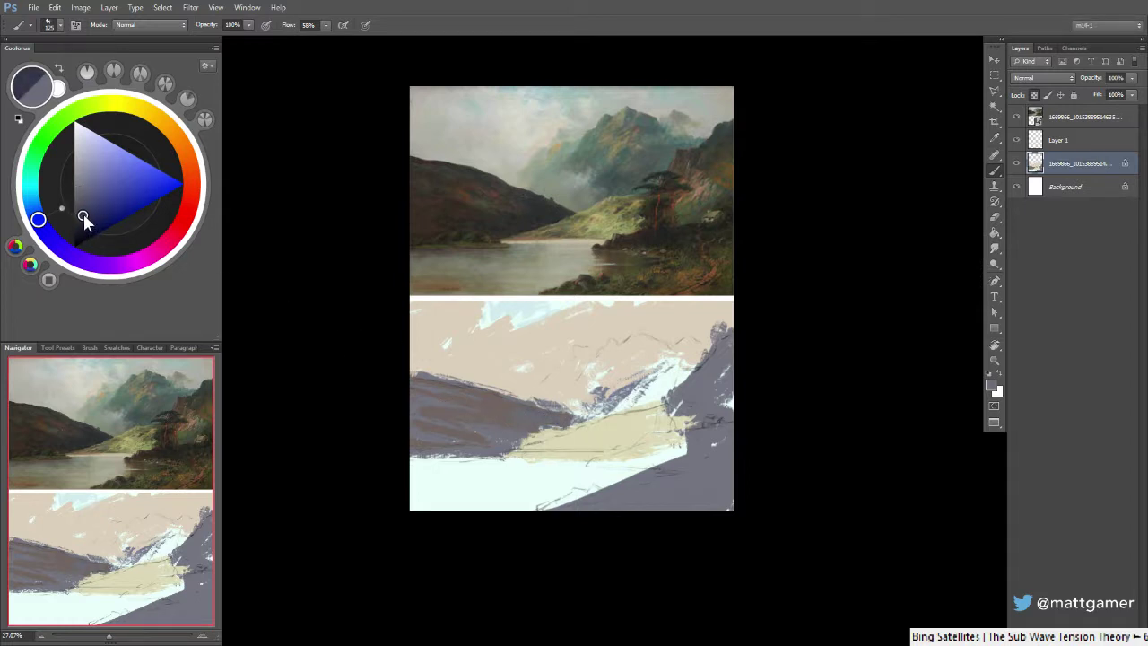
mouse_move(509, 404)
mouse_down()
mouse_move(555, 412)
mouse_move(502, 422)
mouse_move(555, 422)
mouse_move(508, 441)
mouse_up()
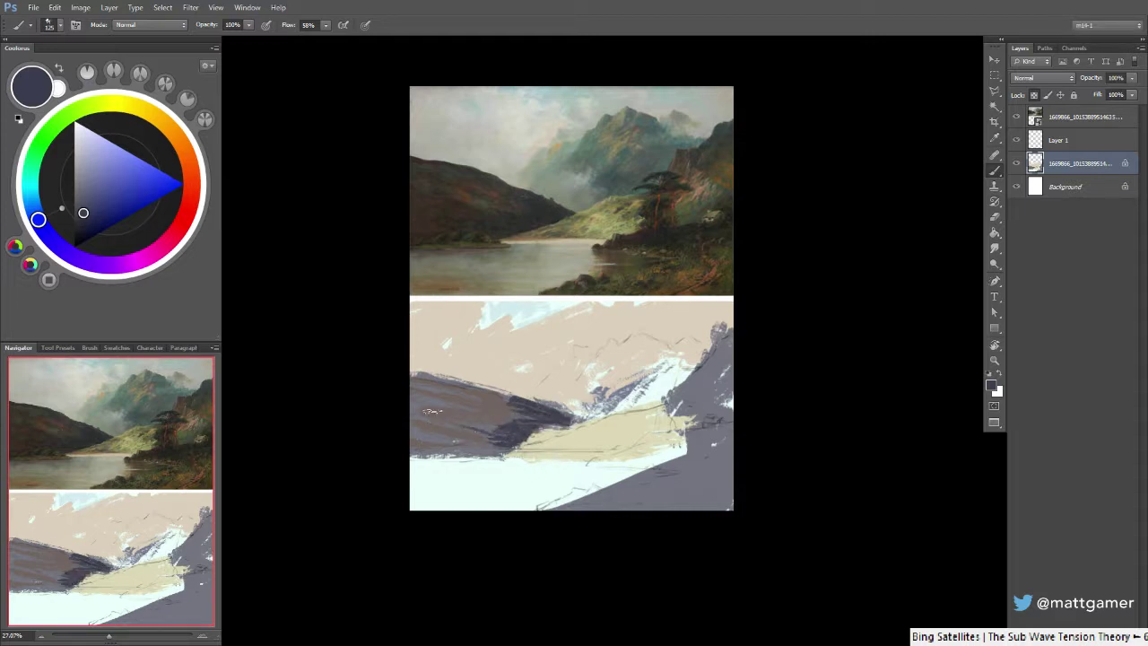
mouse_move(432, 411)
mouse_down()
mouse_move(509, 427)
mouse_move(498, 439)
mouse_move(449, 444)
mouse_up()
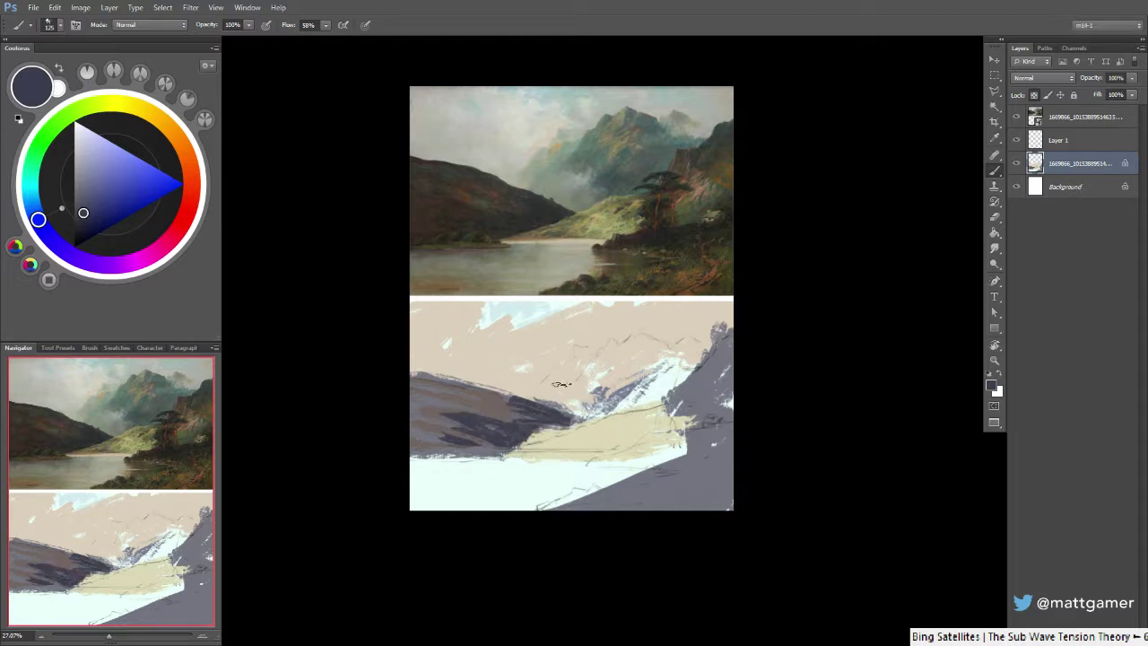
Add muted olive-yellow shading strokes to the pale yellow middle slope
alt+click(604, 401)
drag(91, 150, 91, 160)
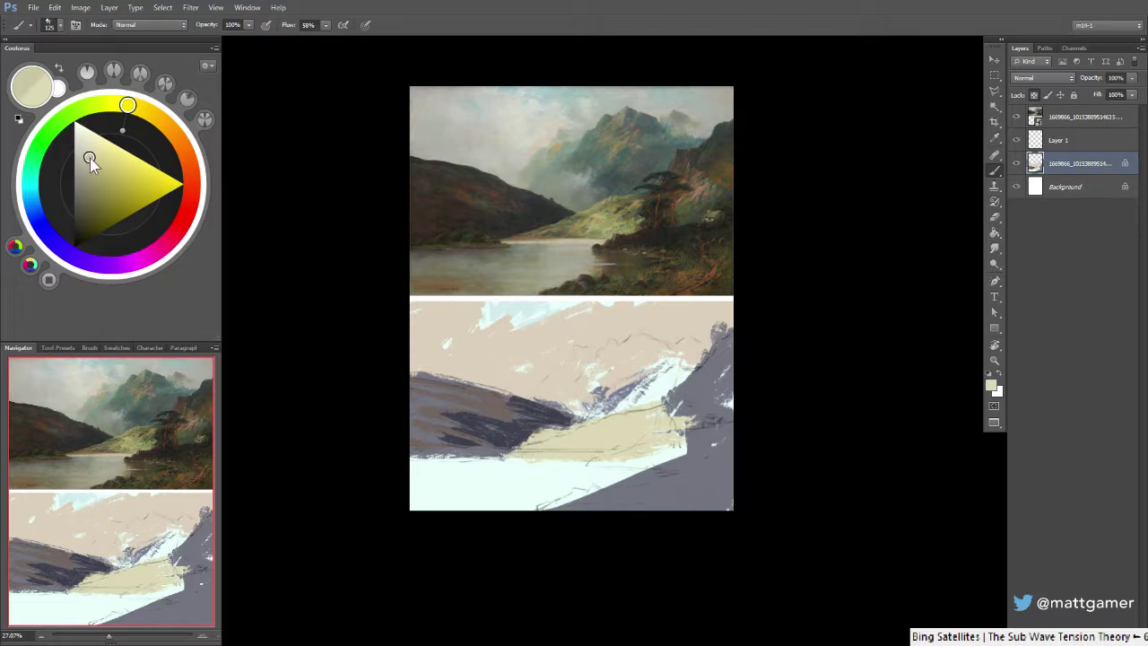
click(130, 108)
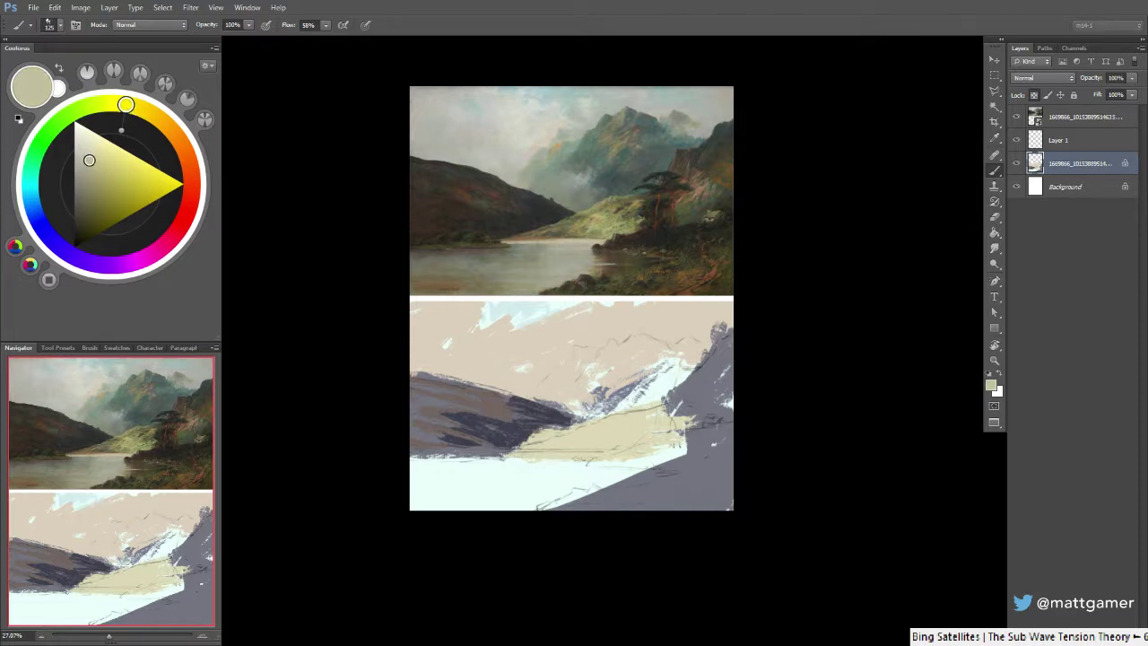
mouse_move(628, 420)
mouse_down()
mouse_move(639, 414)
mouse_move(660, 435)
mouse_up()
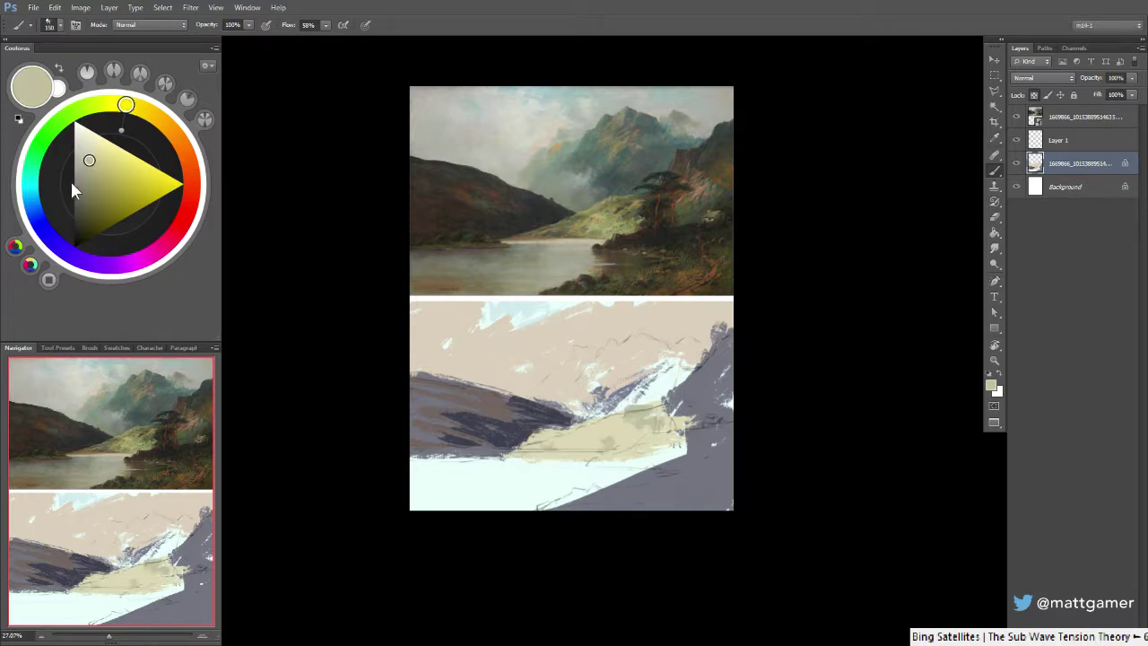
Shade the top of the middle slope with darker olive-yellow strokes, extending them to the foot of the right hillside
click(139, 109)
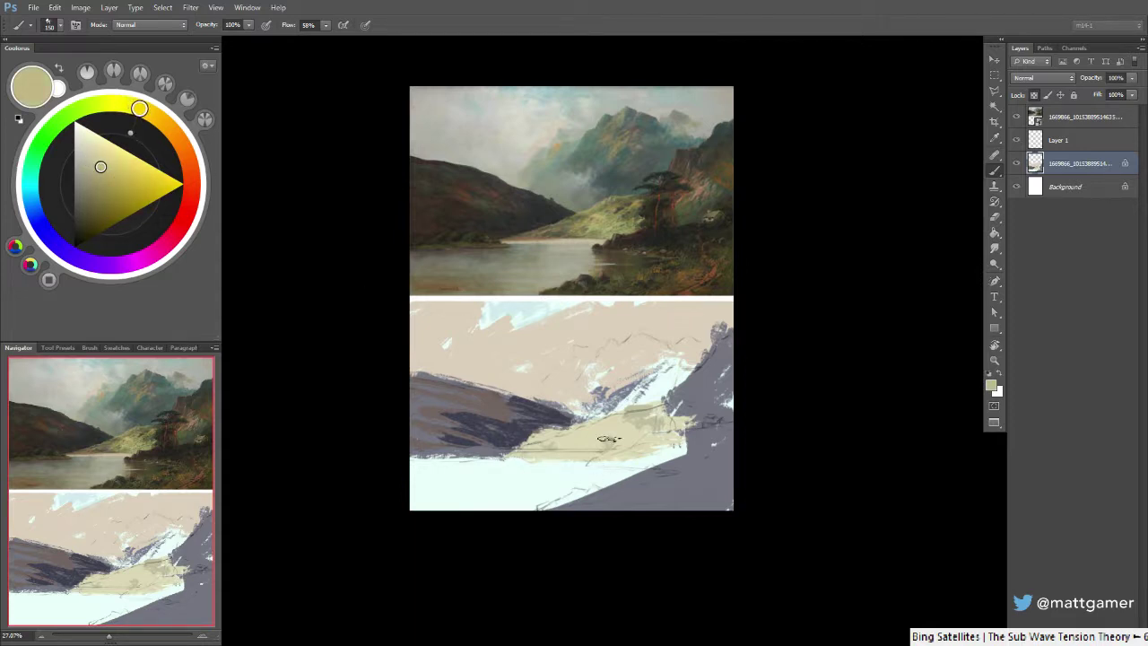
mouse_move(609, 439)
mouse_down()
mouse_move(650, 404)
mouse_move(594, 415)
mouse_up()
click(98, 186)
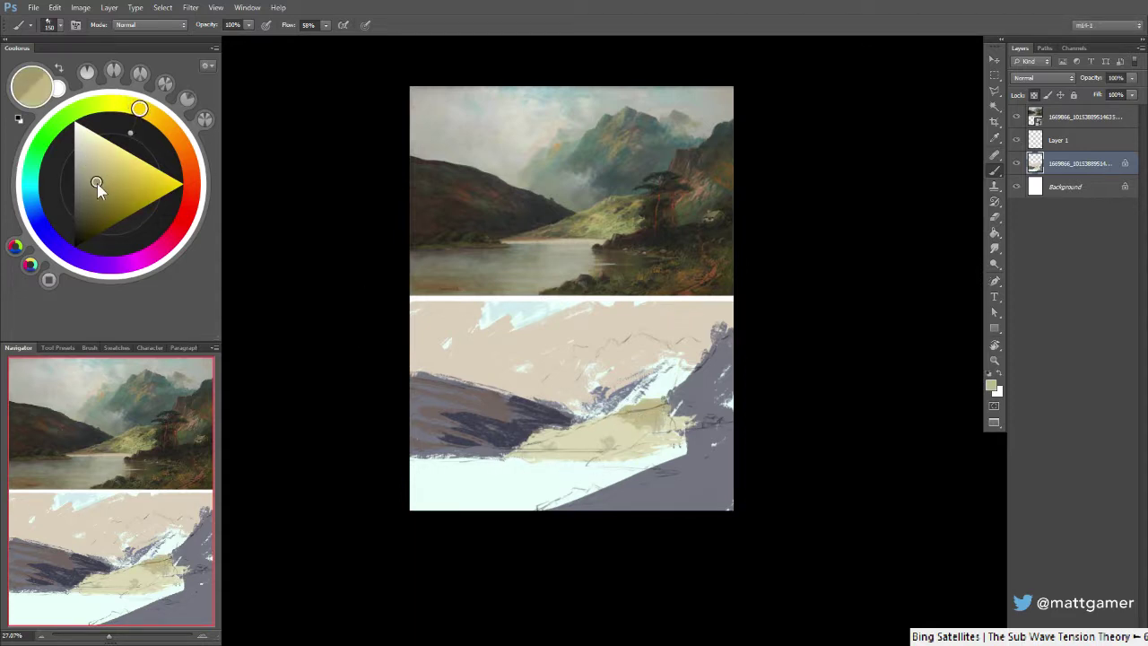
mouse_move(667, 397)
mouse_down()
mouse_move(602, 423)
mouse_move(660, 430)
mouse_move(681, 422)
mouse_move(638, 415)
mouse_move(689, 395)
mouse_up()
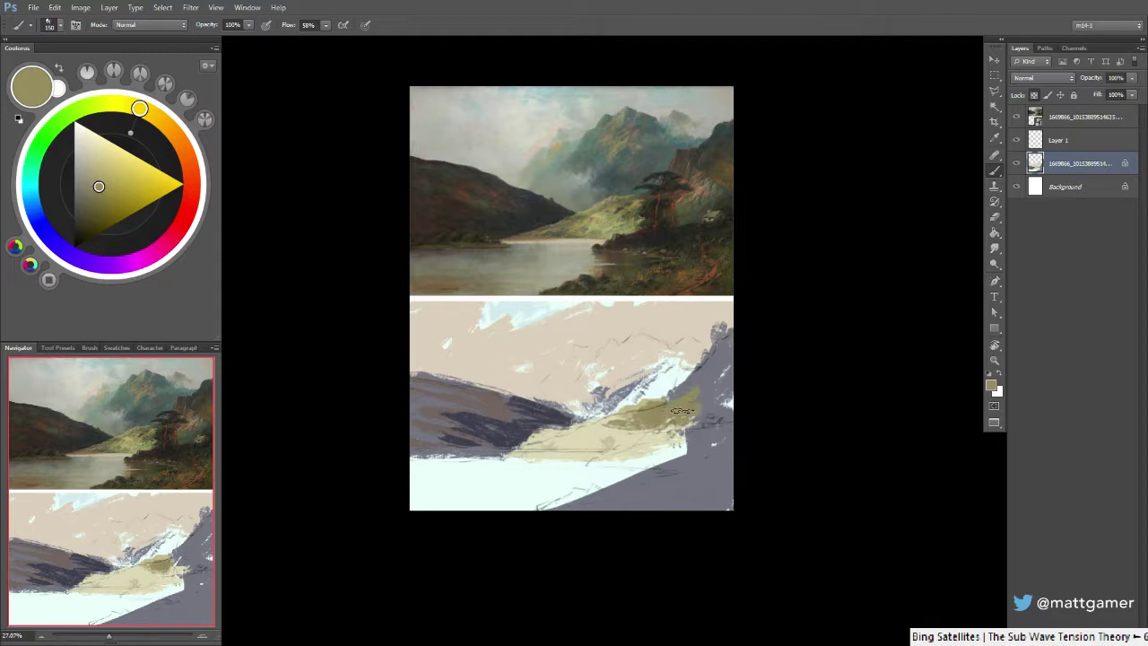
Paint the right hillside and the bank beneath the middle slope in dull brown with a brush of size 200
drag(141, 110, 167, 126)
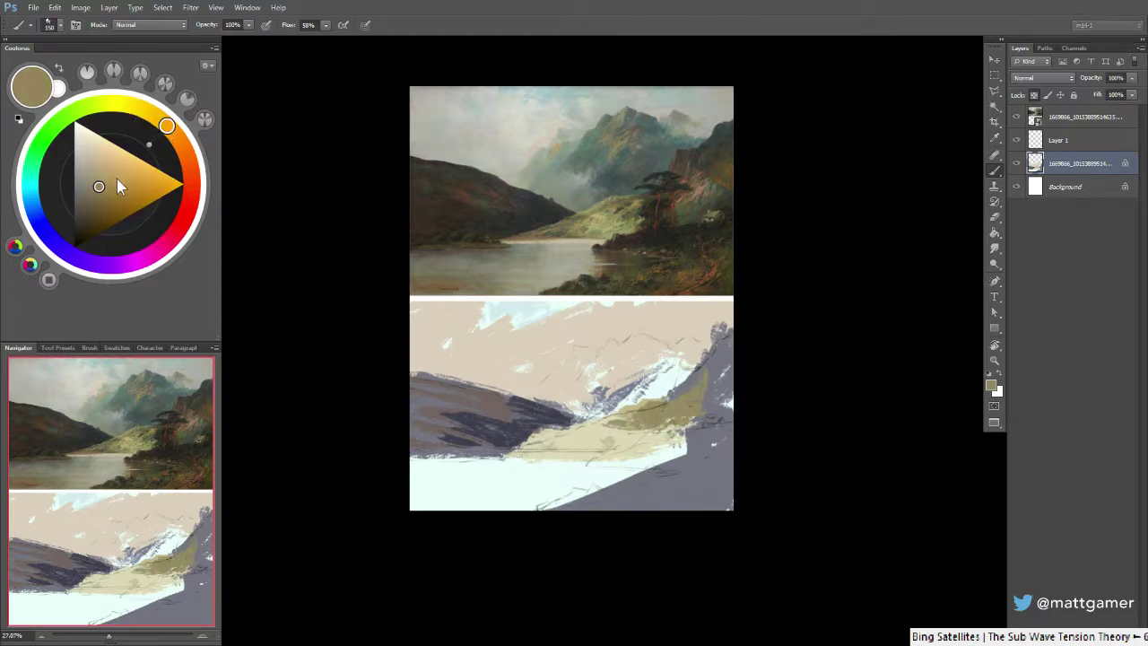
click(90, 202)
key(])
mouse_move(702, 363)
mouse_down()
mouse_move(680, 392)
mouse_move(697, 369)
mouse_move(725, 395)
mouse_move(700, 406)
mouse_move(726, 402)
mouse_move(691, 453)
mouse_move(709, 453)
mouse_move(588, 462)
mouse_move(705, 469)
mouse_up()
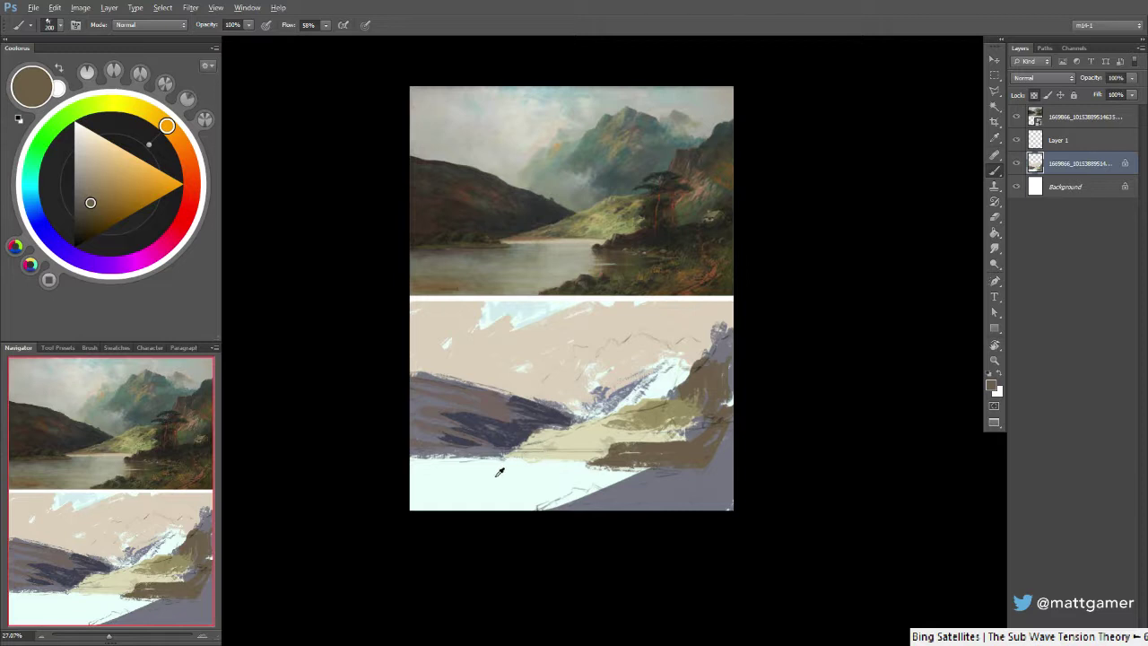
Sample the left hill's base colour, shift it to blue-grey and brush it along the hill's shoreline
alt+click(470, 445)
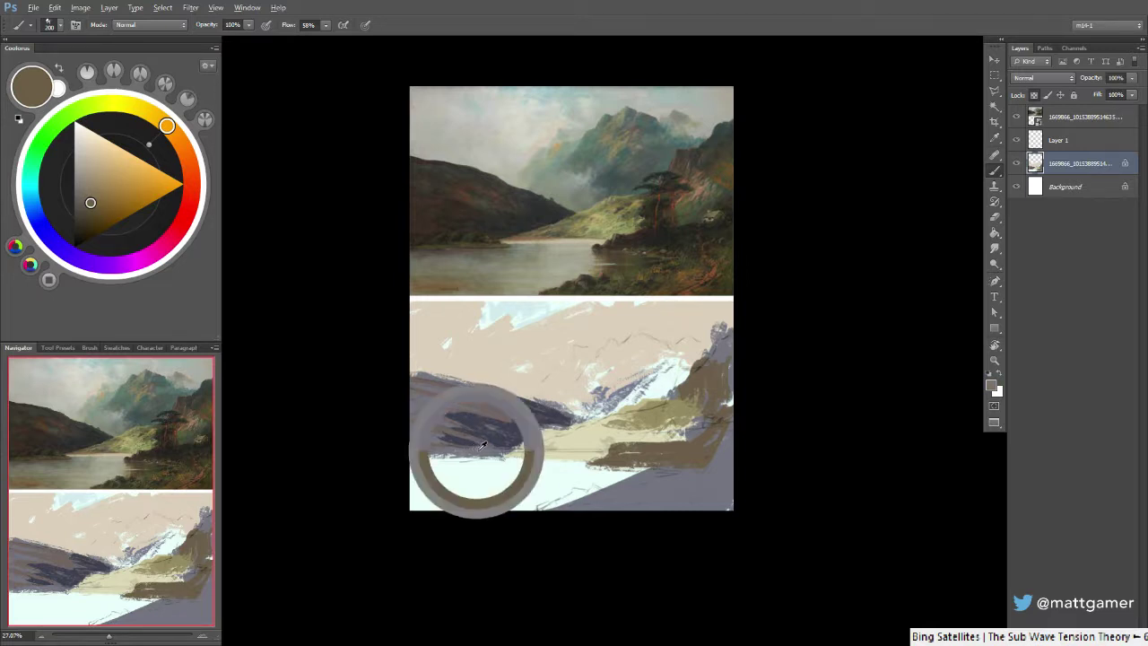
mouse_move(37, 219)
mouse_down()
mouse_move(30, 197)
mouse_move(82, 192)
mouse_up()
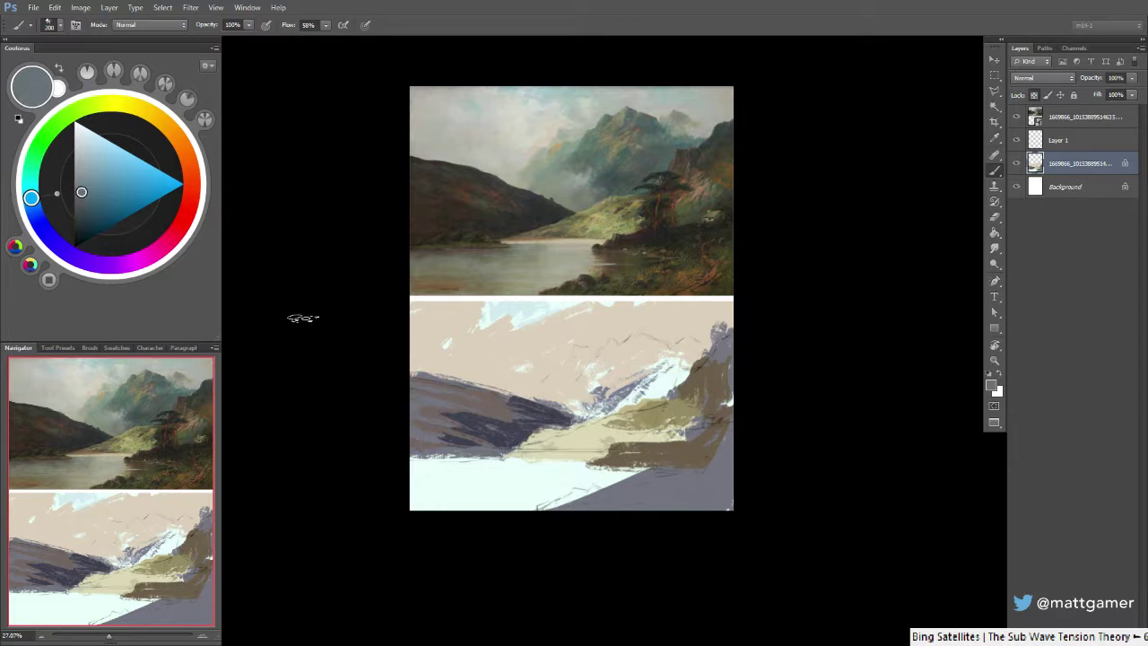
drag(437, 460, 502, 459)
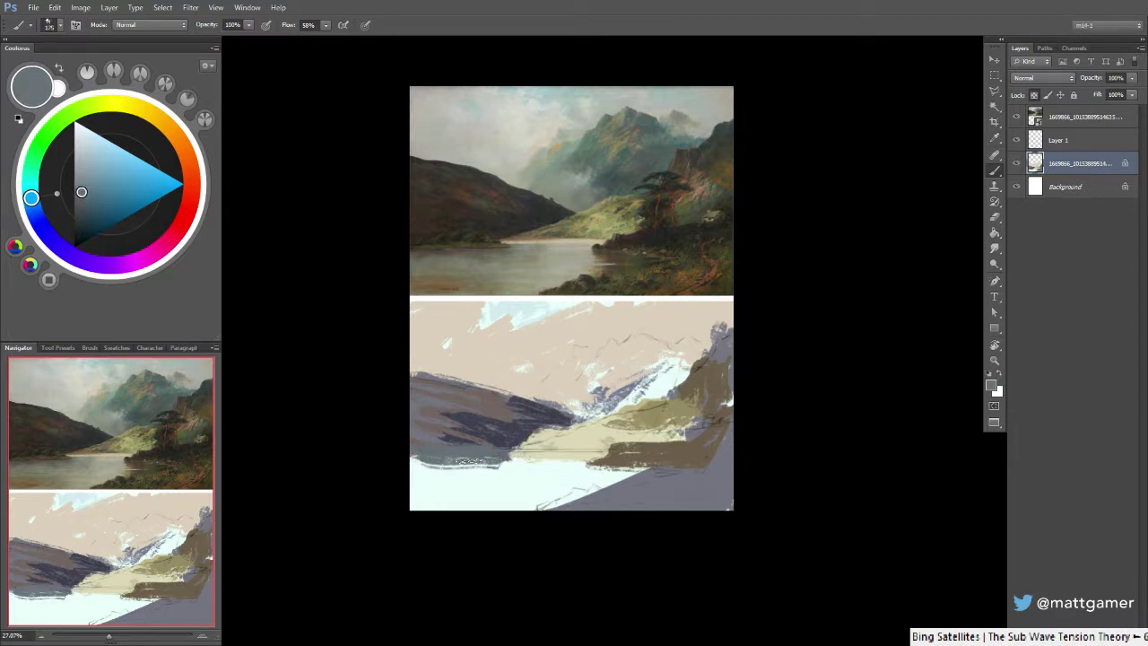
Sample the reference painting's colours across the shoreline, sky, distant mountains, right hillside, tree, middle slope and foreground bank to compare their hues
alt+click(461, 235)
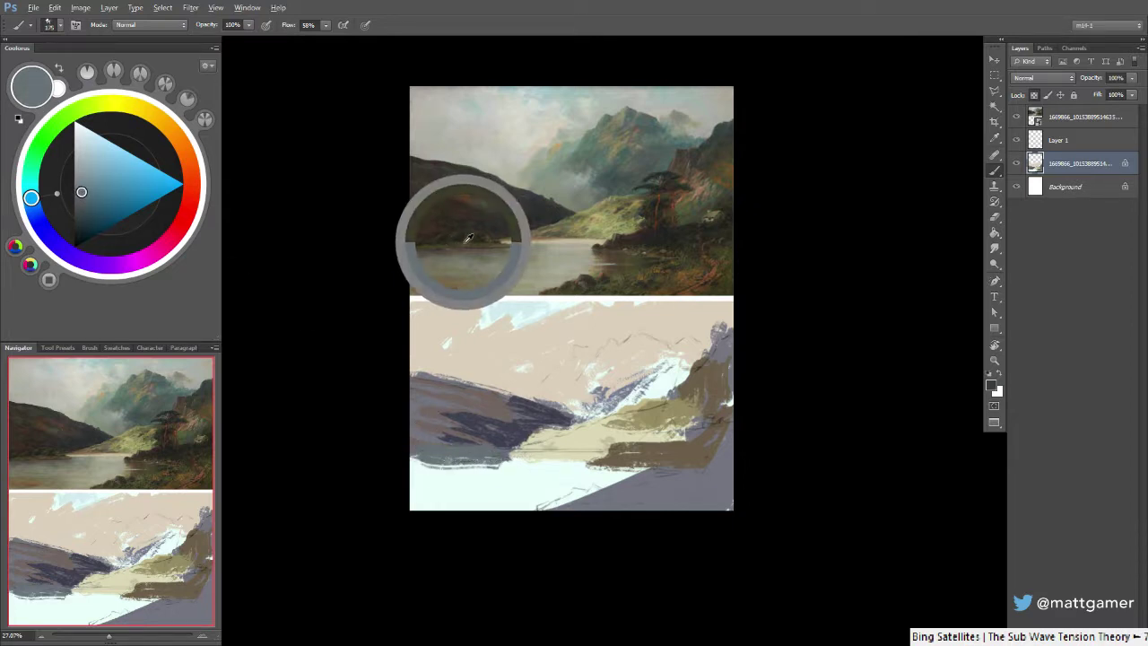
alt+click(461, 235)
drag(462, 235, 583, 127)
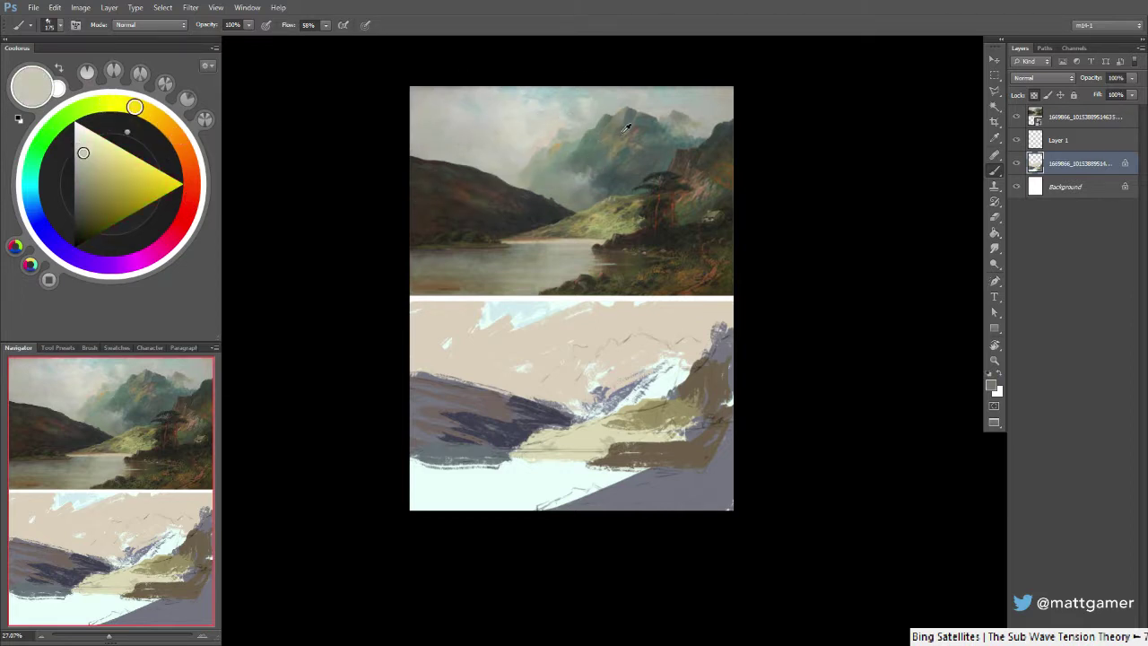
alt+click(628, 127)
alt+click(637, 139)
alt+click(639, 134)
alt+click(656, 125)
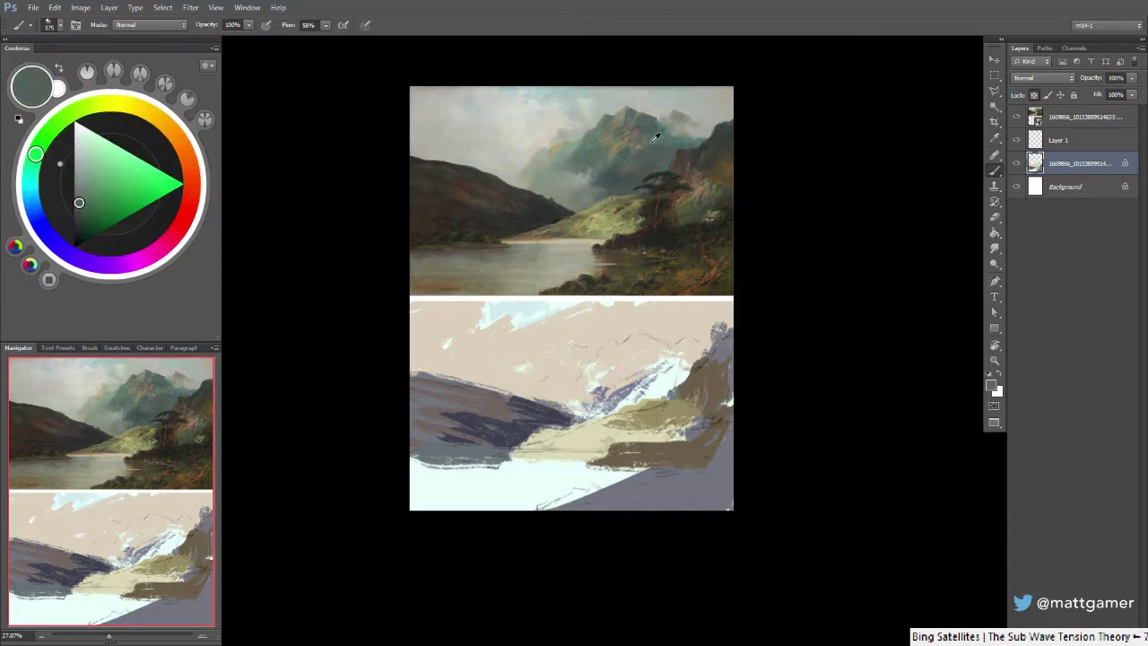
alt+click(664, 132)
alt+click(675, 122)
alt+click(681, 115)
alt+click(689, 104)
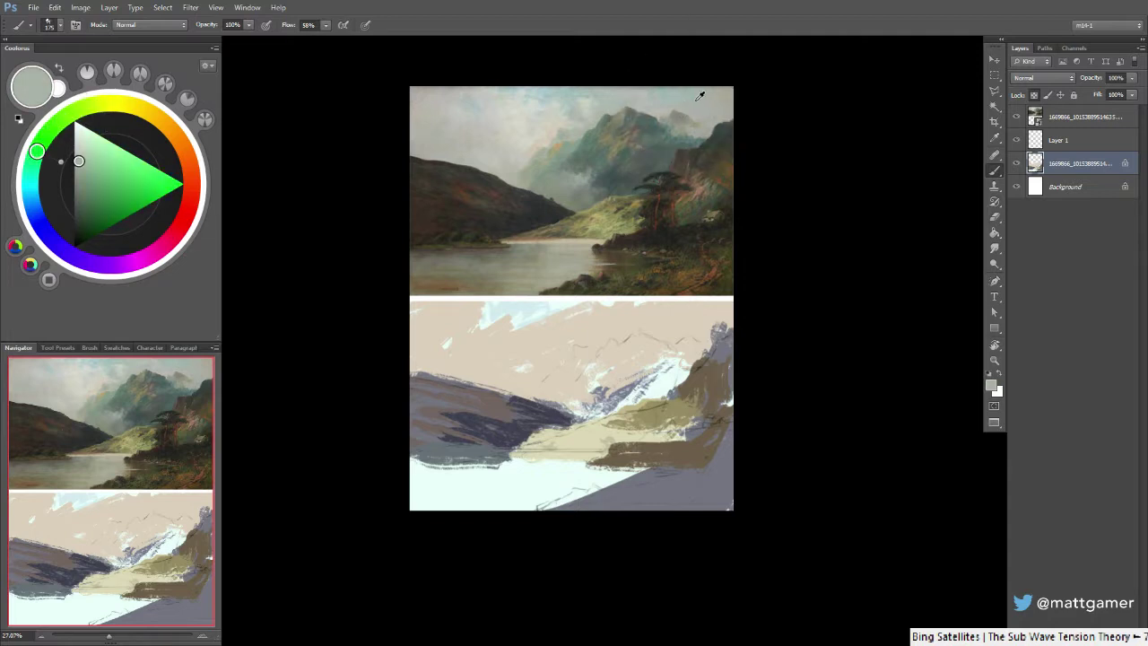
alt+click(710, 156)
alt+click(705, 178)
alt+click(698, 189)
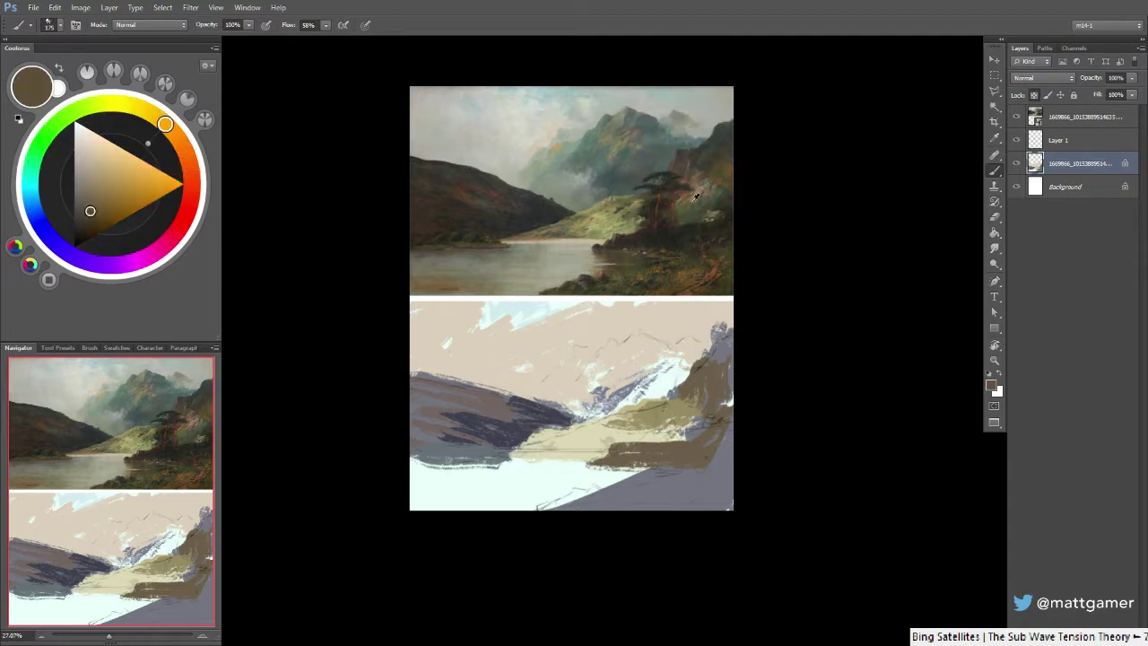
alt+click(681, 214)
alt+click(687, 206)
alt+click(703, 176)
alt+click(669, 192)
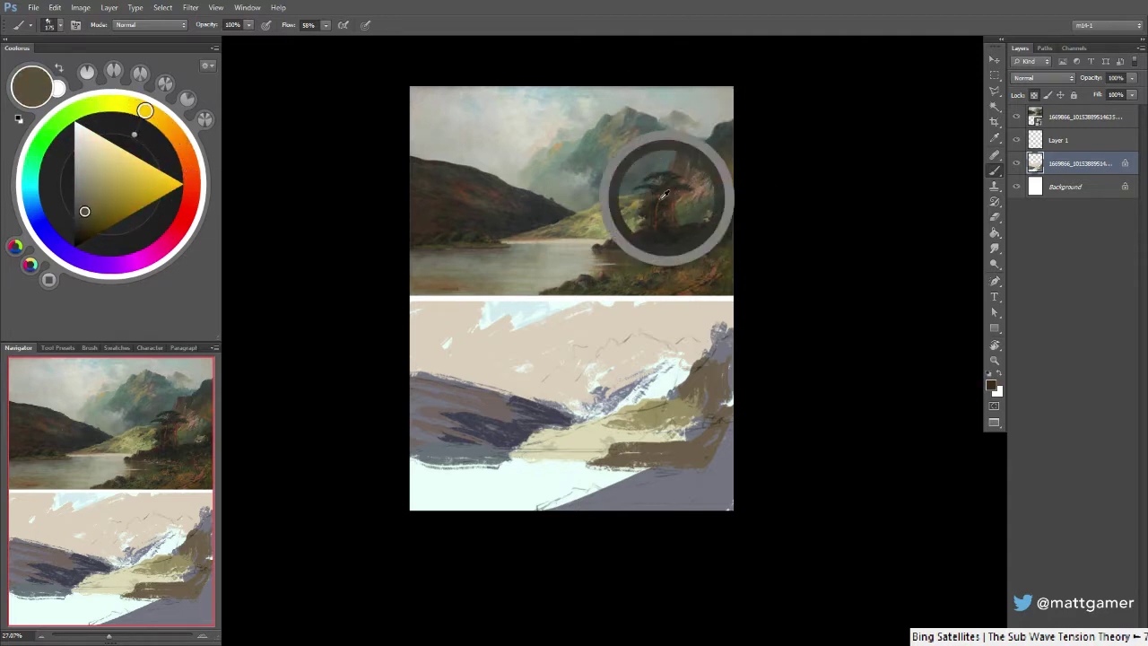
alt+click(621, 218)
alt+click(608, 224)
alt+click(588, 228)
alt+click(650, 249)
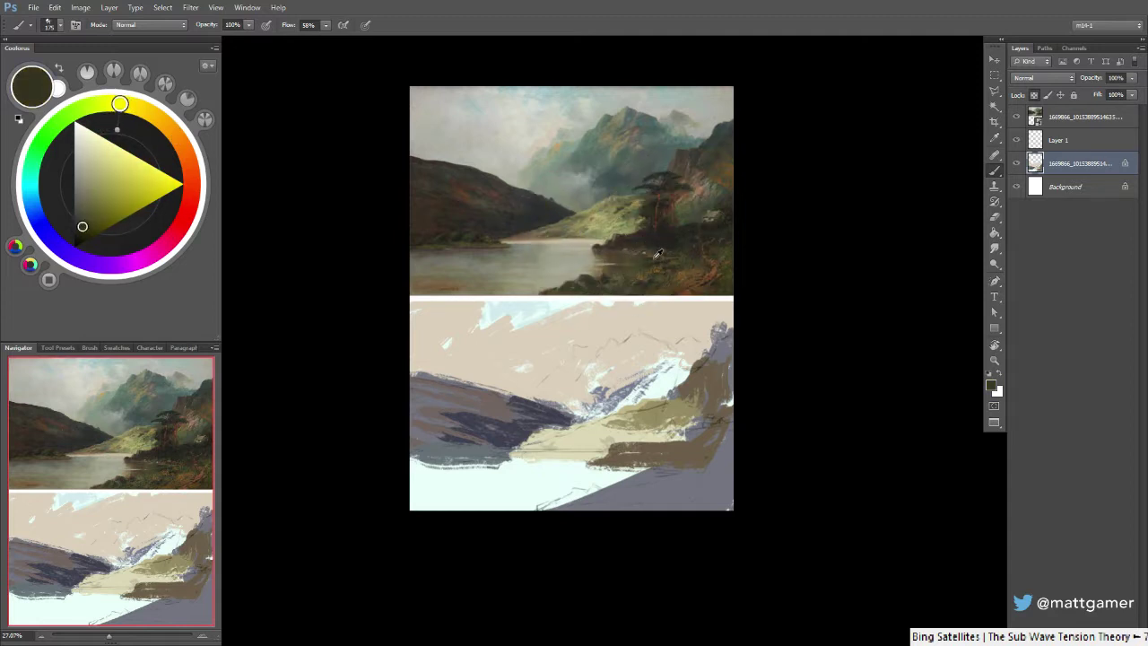
alt+click(662, 252)
alt+click(684, 245)
alt+click(686, 273)
alt+click(665, 283)
alt+click(646, 292)
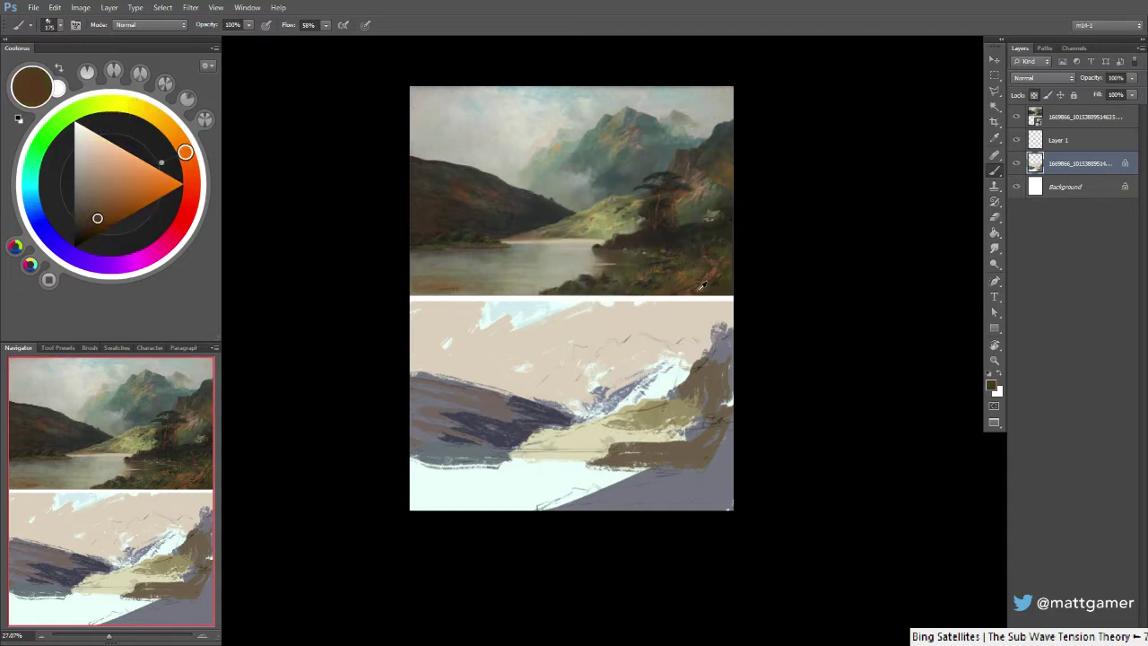
alt+click(705, 289)
alt+click(713, 282)
alt+click(708, 267)
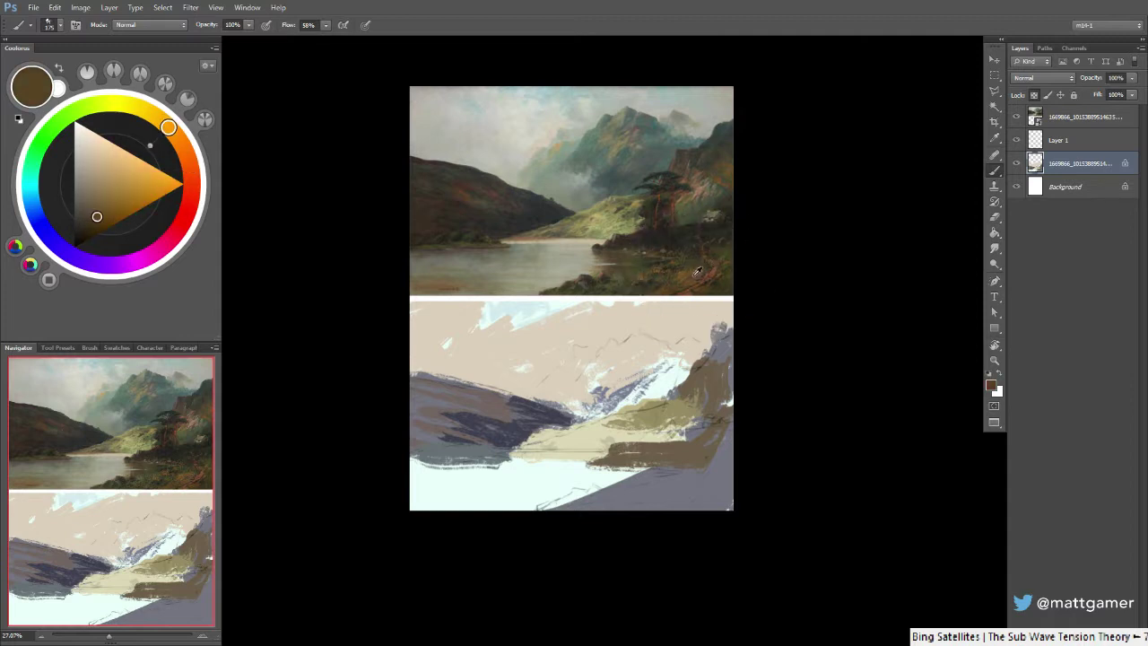
alt+click(692, 256)
Shift the left hill's sampled slate colour to a neutral dark blue-grey and cover the hill with it using a brush of size 250
alt+click(499, 423)
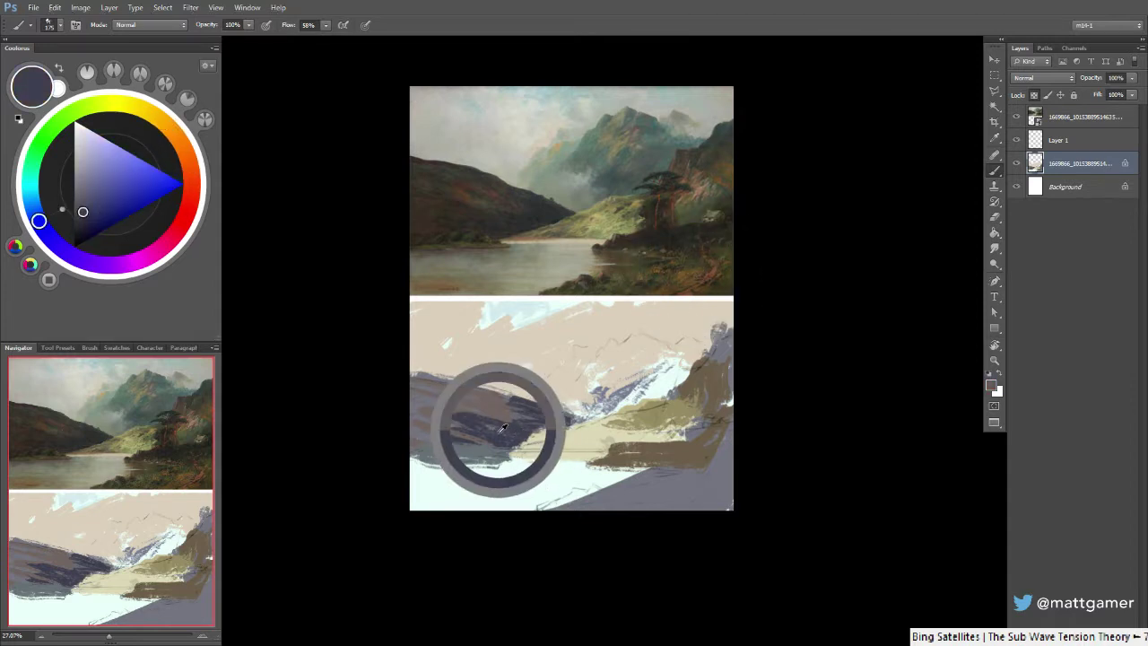
click(78, 210)
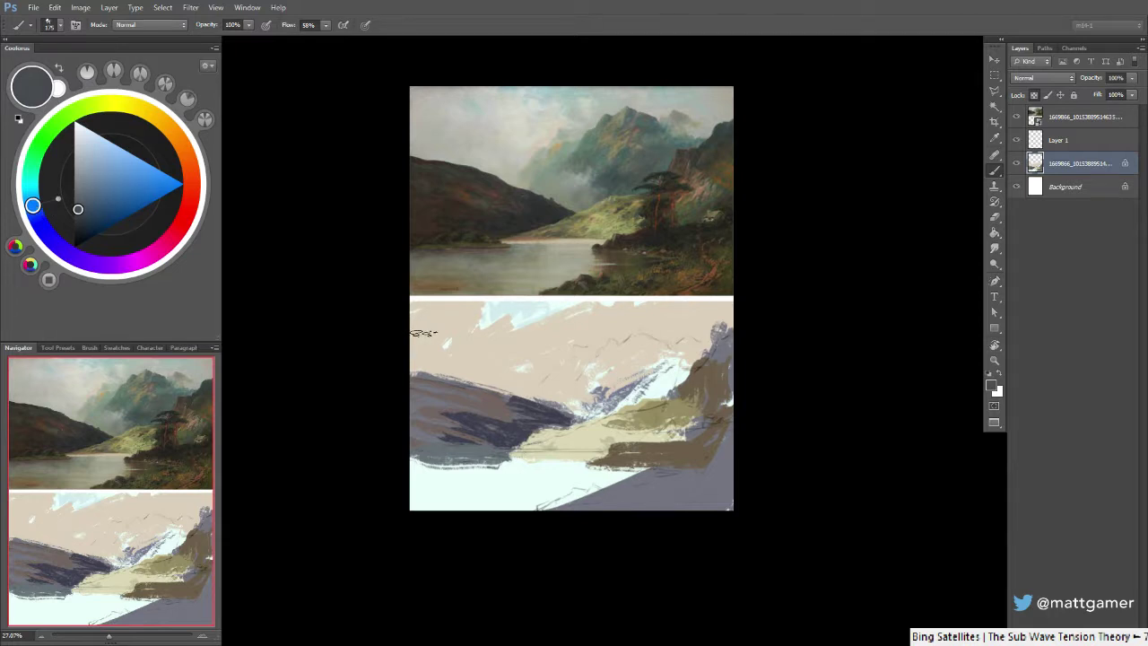
key(bracketright)
key(bracketright)
mouse_move(436, 384)
mouse_down()
mouse_move(520, 413)
mouse_move(429, 402)
mouse_move(410, 423)
mouse_move(448, 399)
mouse_move(414, 375)
mouse_up()
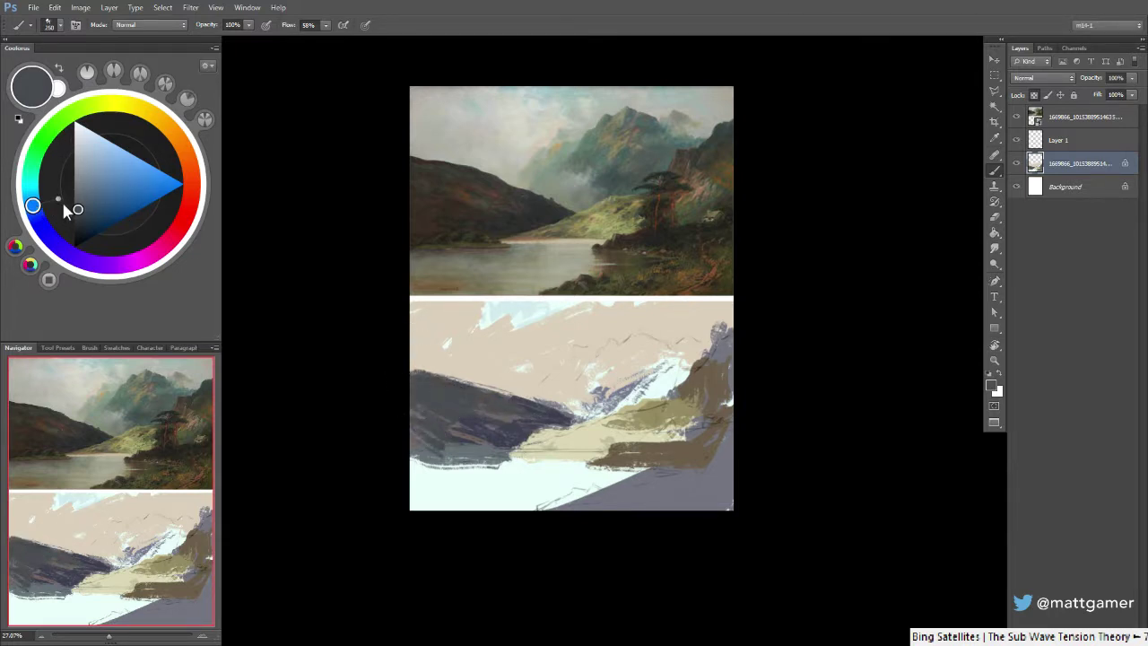
Brush dark warm grey-brown strokes over the upper part of the left hill with a smaller brush
mouse_move(36, 208)
mouse_down()
mouse_move(183, 162)
mouse_move(174, 134)
mouse_up()
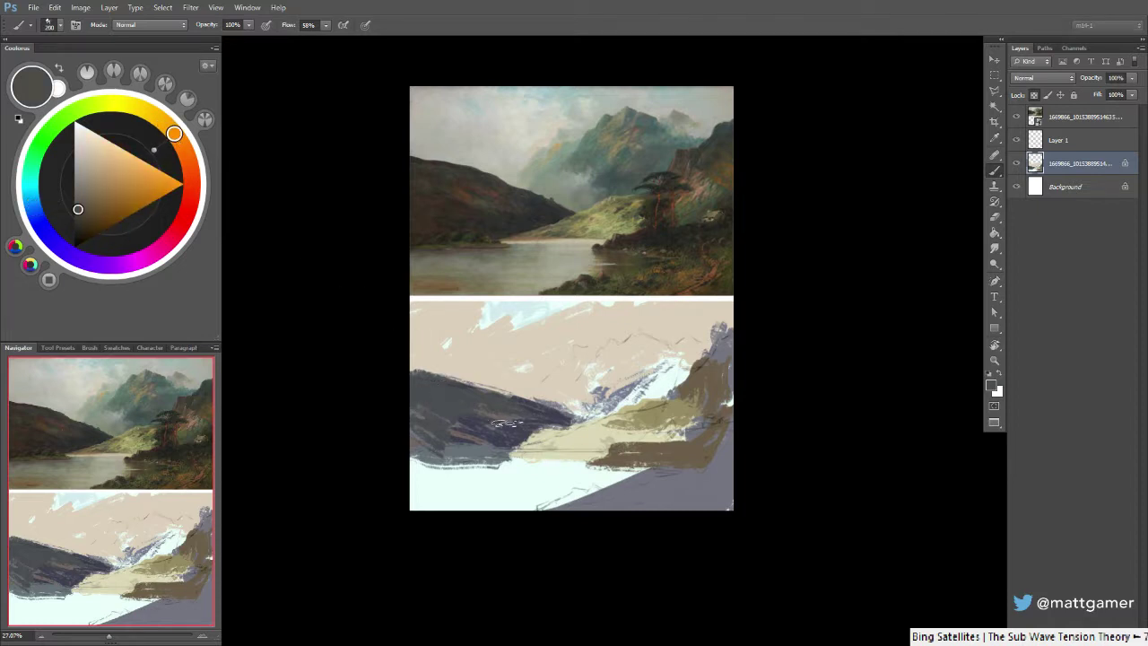
click(179, 148)
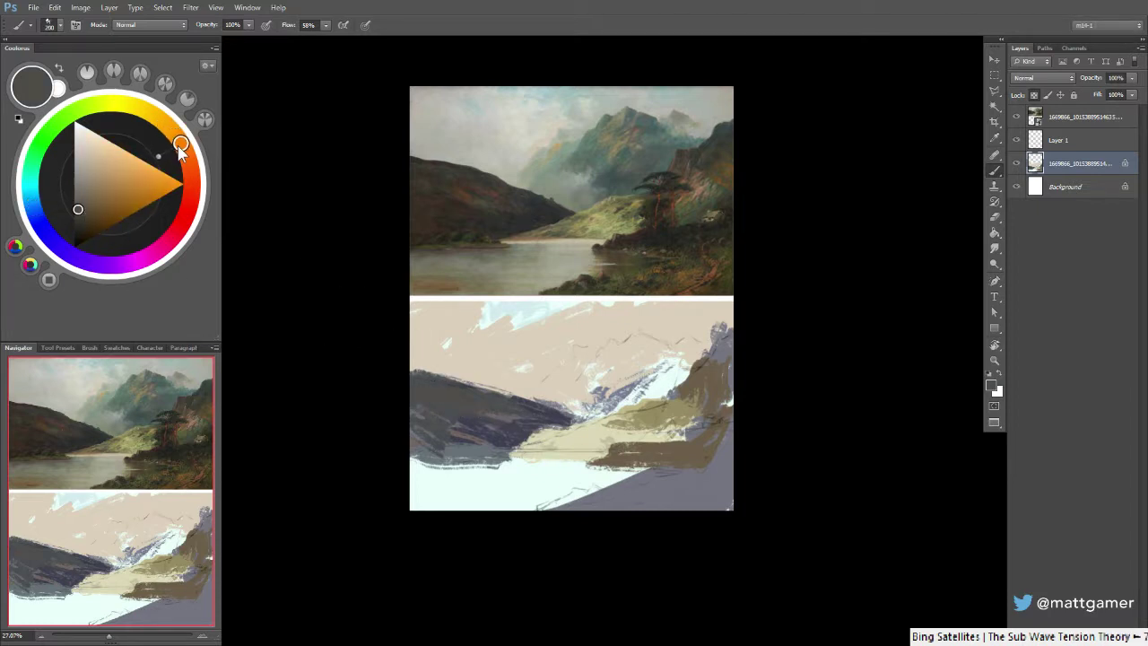
drag(180, 150, 184, 156)
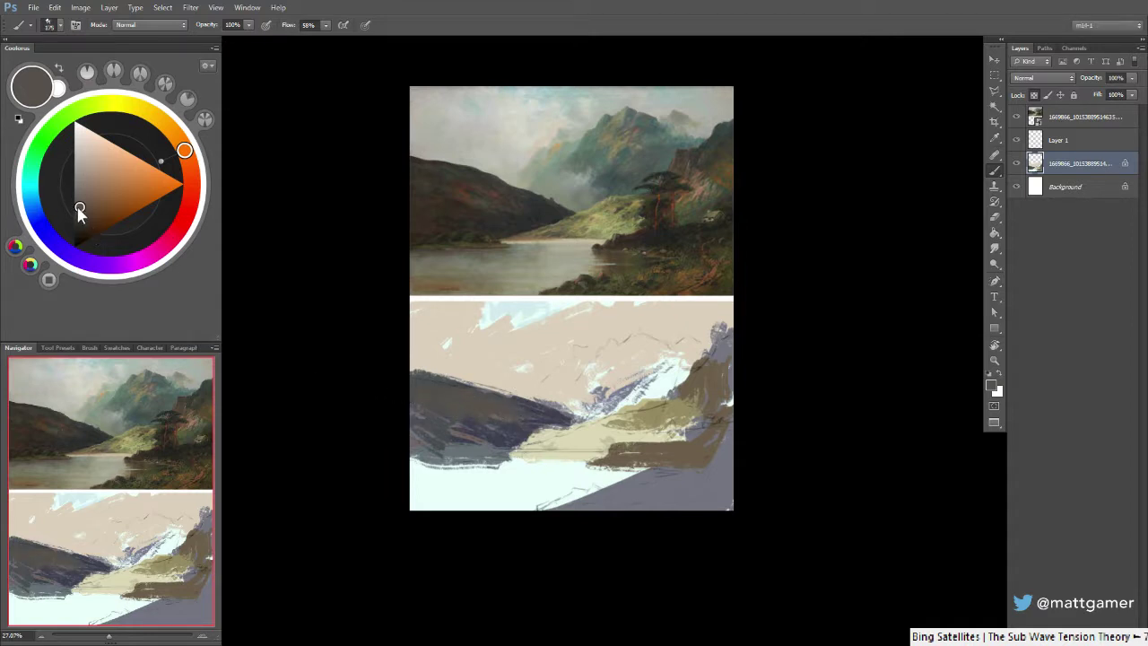
Mix a lighter, more saturated orange-brown and brush it across the left hill's upper slope
drag(78, 208, 81, 199)
drag(185, 150, 191, 176)
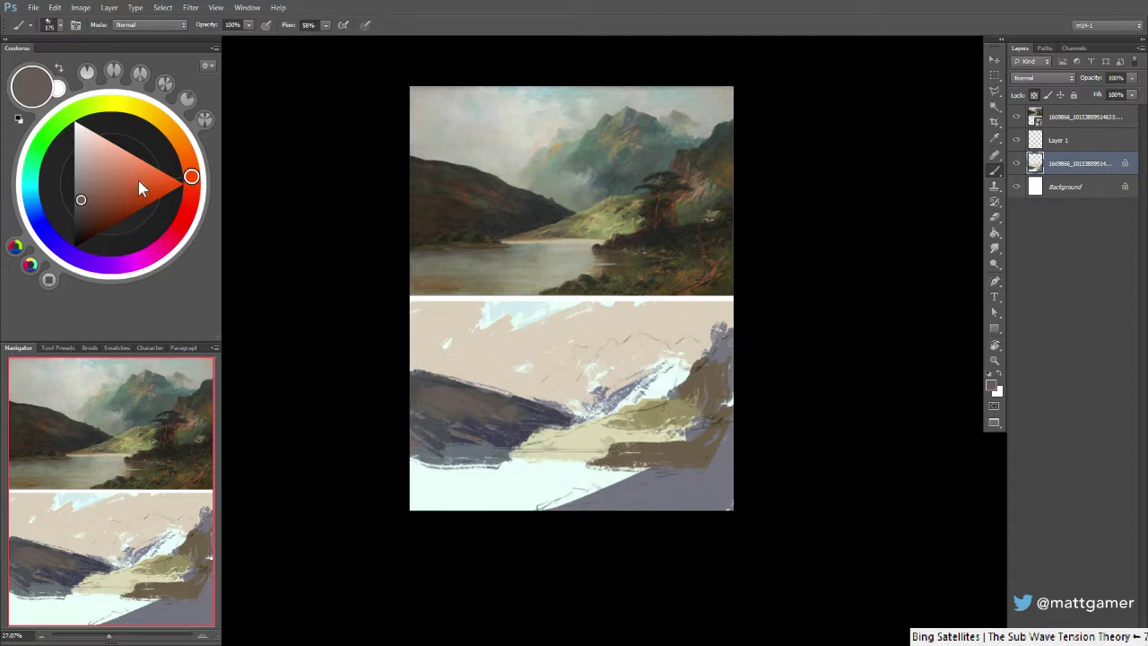
drag(199, 179, 182, 144)
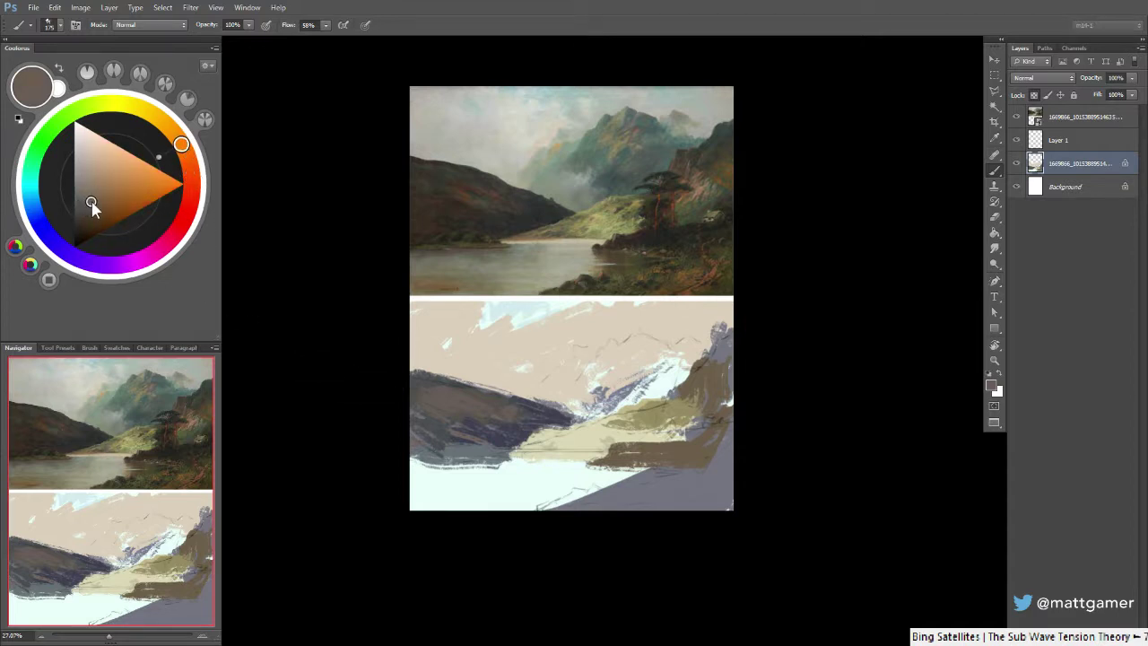
mouse_move(420, 388)
mouse_down()
mouse_move(482, 407)
mouse_move(502, 442)
mouse_move(486, 434)
mouse_move(518, 407)
mouse_move(435, 377)
mouse_up()
Define the left hill's ridge and shadows with sampled slate-violet and very dark brown strokes, using a smaller brush
key([)
alt+click(475, 424)
key([)
alt+click(459, 377)
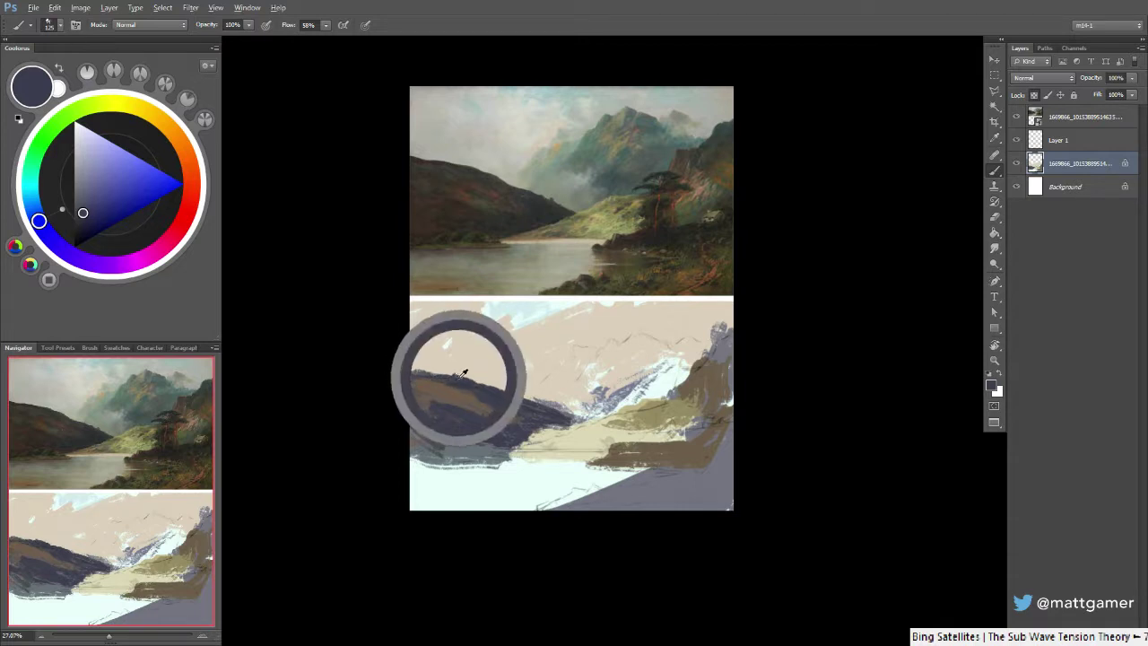
click(81, 220)
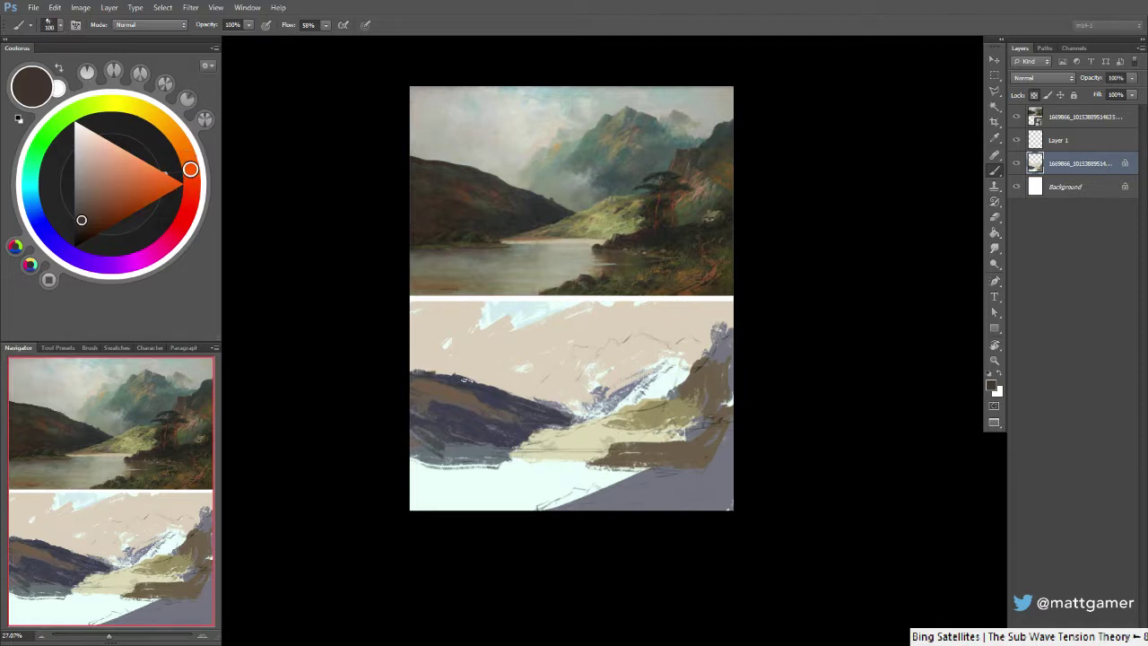
drag(467, 380, 436, 376)
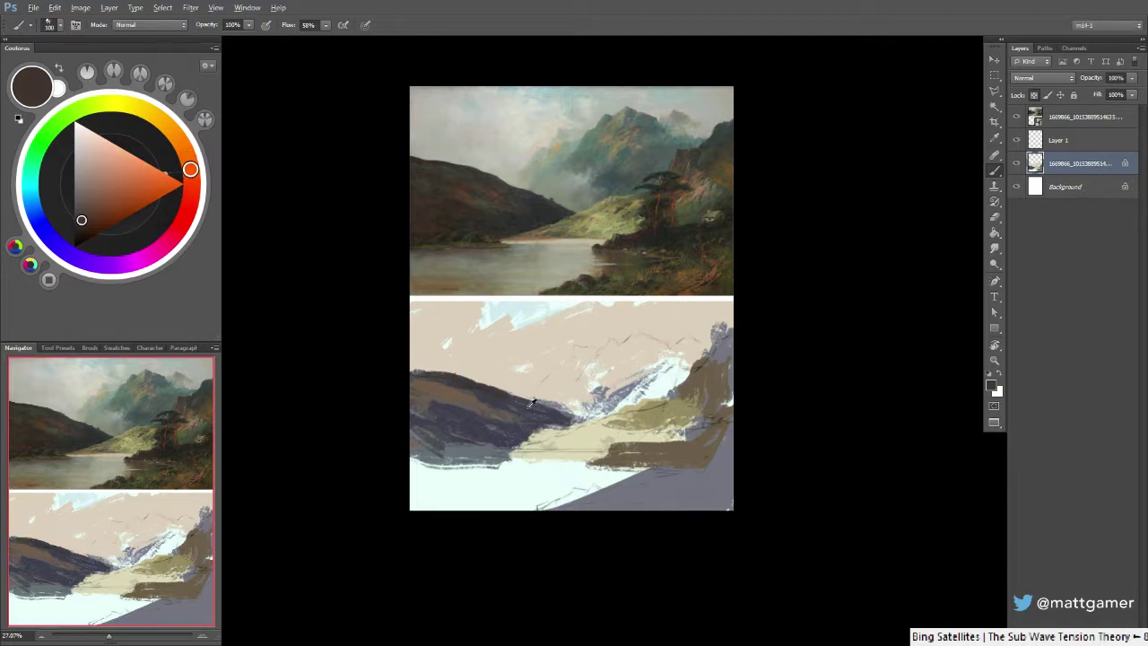
Brush dark blue and dark teal shadows over the left hill's middle and lower slope toward the lake
click(39, 221)
click(79, 219)
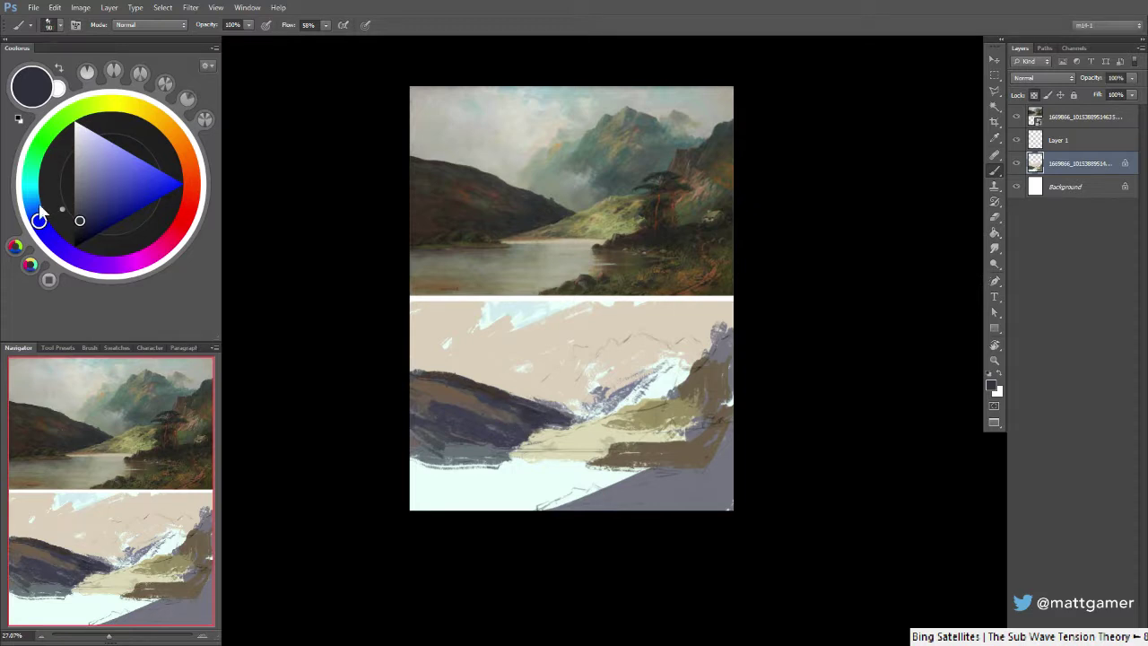
drag(39, 221, 29, 188)
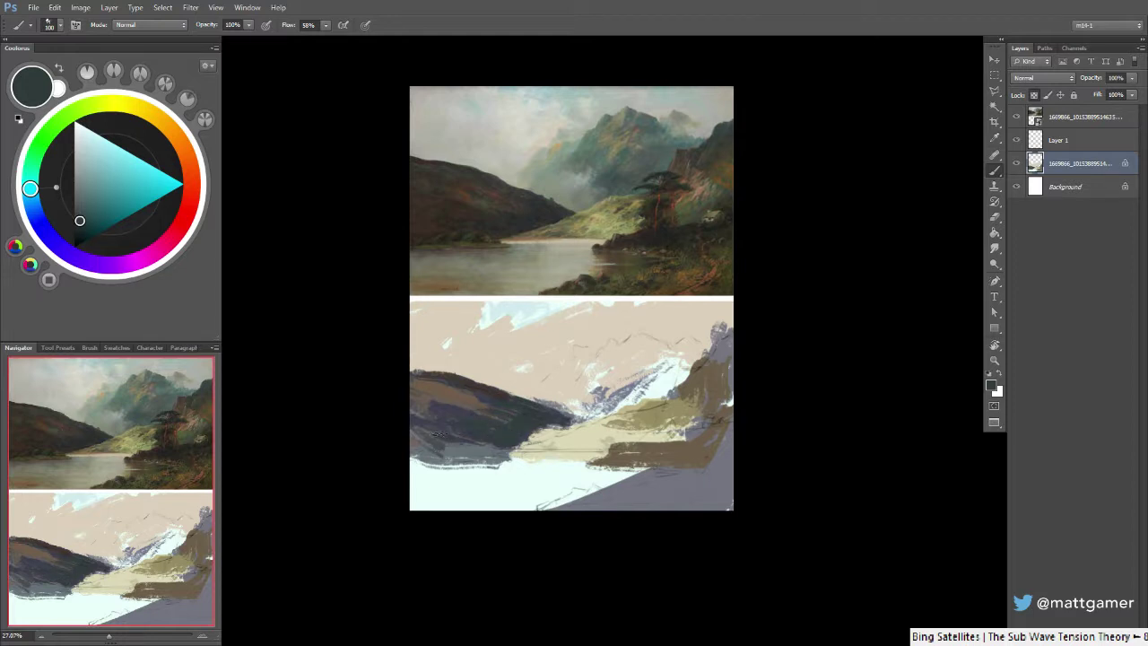
drag(440, 434, 485, 447)
Sample the left hill's brown, darken it toward orange-brown and brush it onto the hill's lower slope at the canvas edge
alt+click(436, 374)
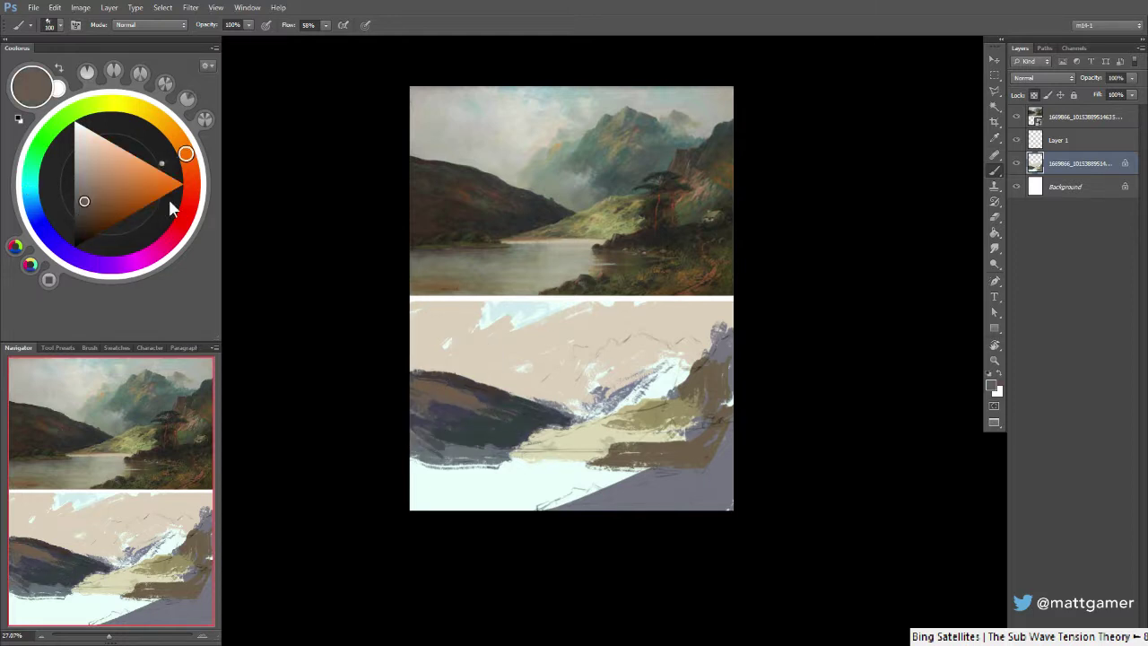
drag(413, 208, 418, 217)
alt+click(445, 396)
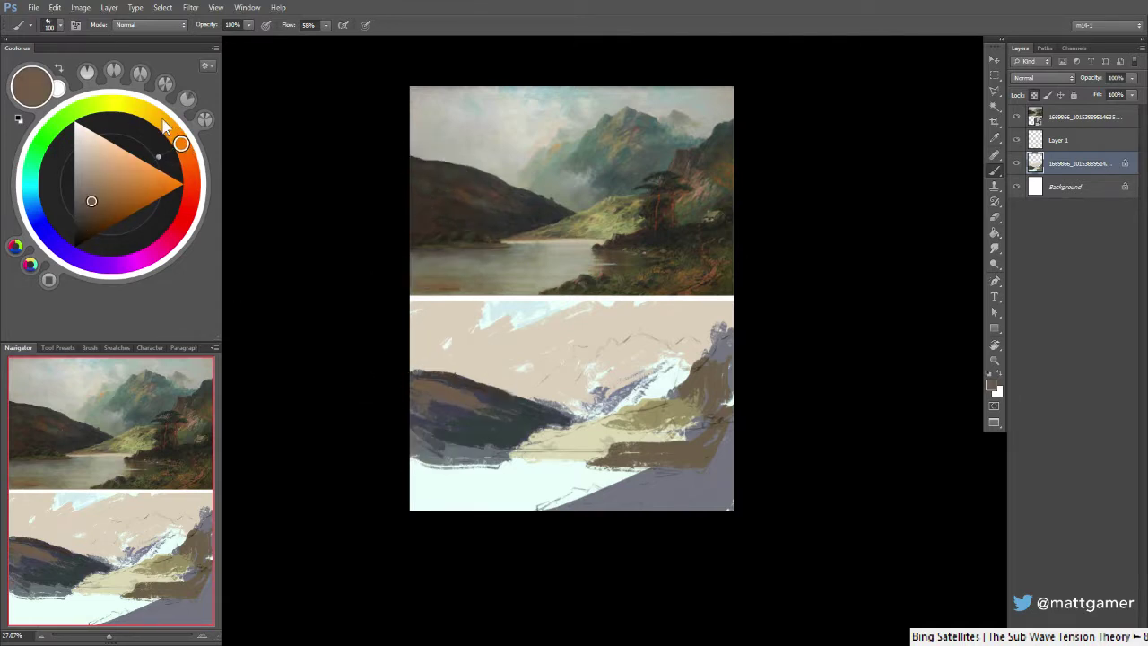
mouse_move(157, 117)
mouse_down()
mouse_move(105, 113)
mouse_move(186, 169)
mouse_move(176, 137)
mouse_up()
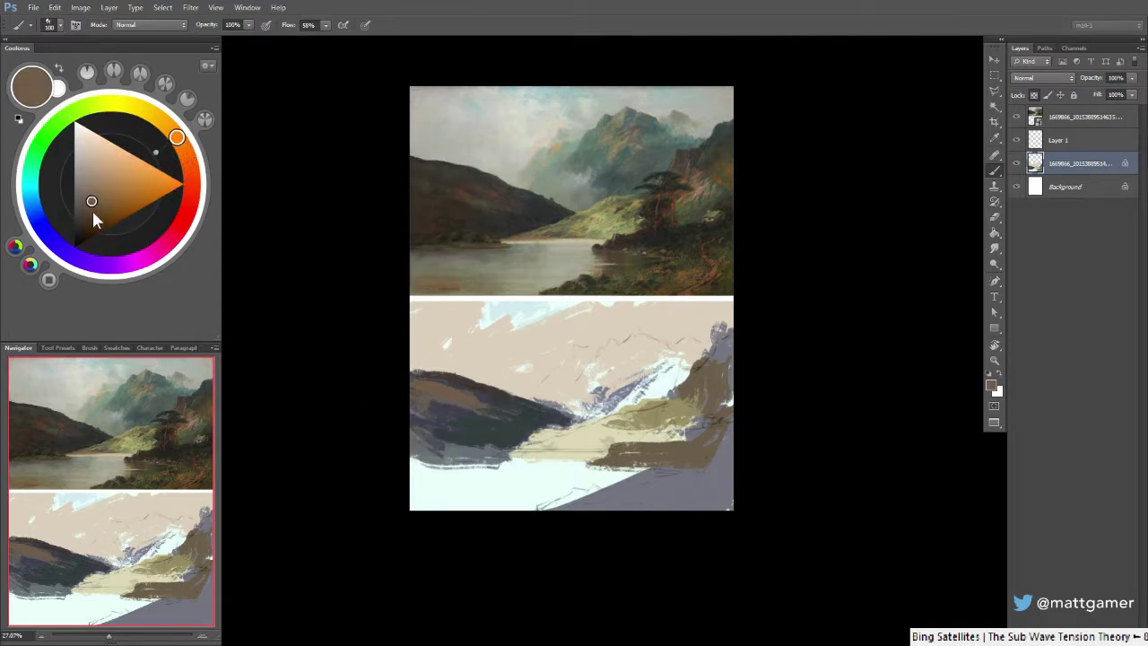
drag(92, 208, 85, 220)
drag(177, 137, 183, 147)
mouse_move(419, 437)
mouse_down()
mouse_move(459, 418)
mouse_move(421, 420)
mouse_up()
Enlarge the brush and spread dark reddish-brown over the outer lower part of the left hill
key(bracketright)
key(bracketright)
key(bracketright)
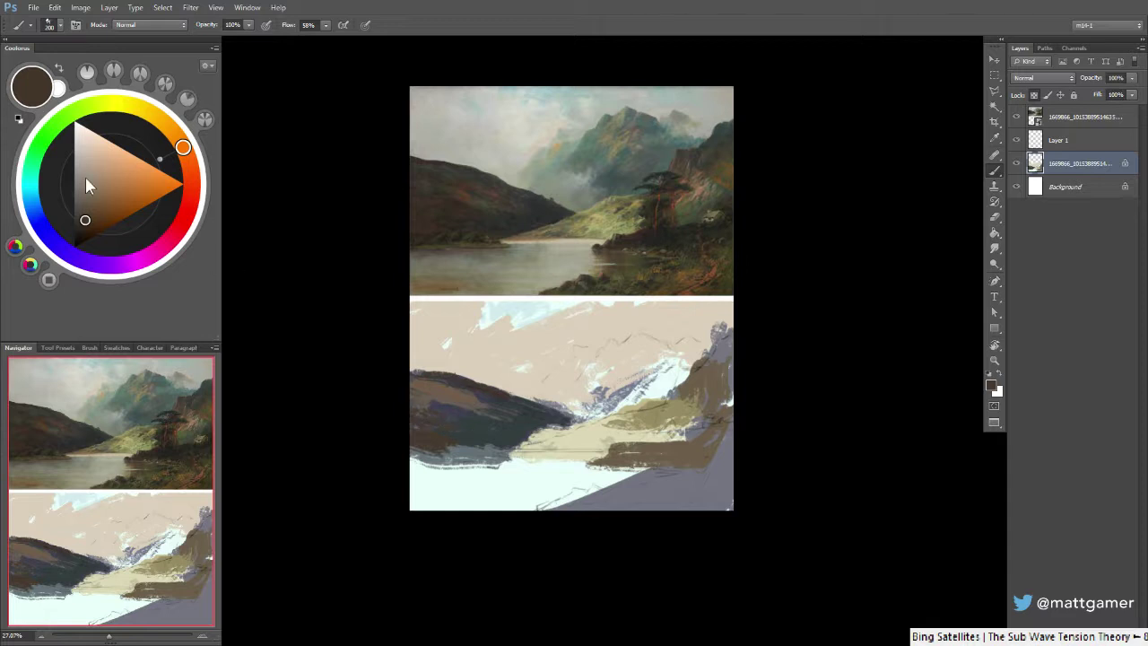
drag(184, 148, 190, 168)
key(bracketleft)
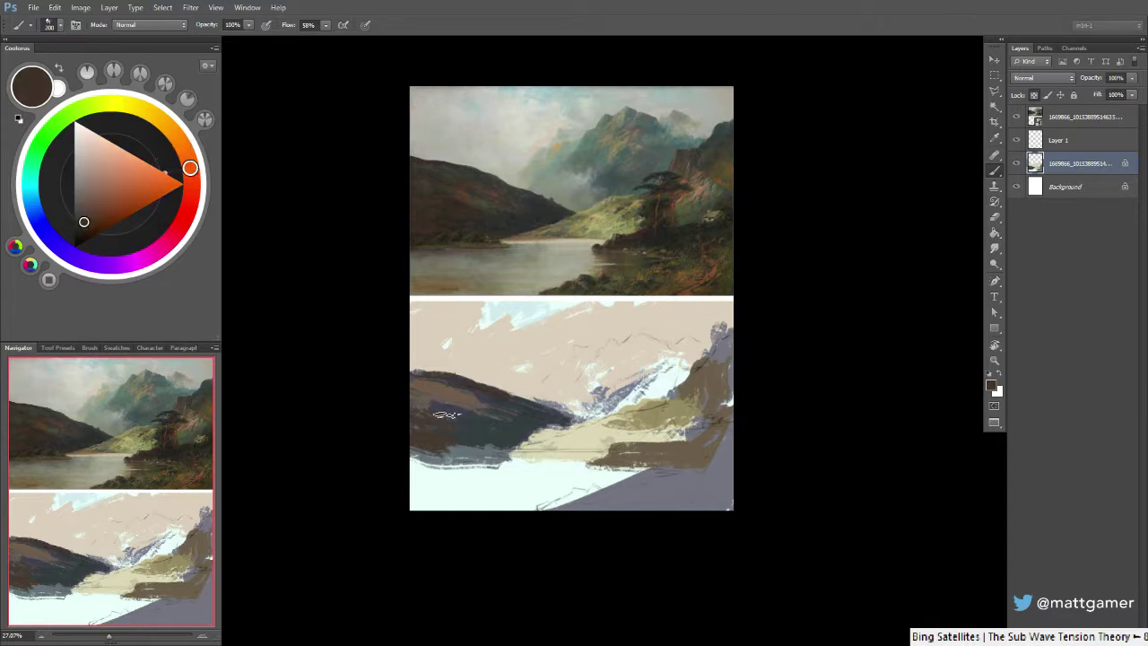
Reduce the brush size and layer dark brown, muted brown and reddish-brown strokes over the left hill's upper slope
key(bracketleft)
key(bracketleft)
key(bracketleft)
drag(455, 403, 425, 398)
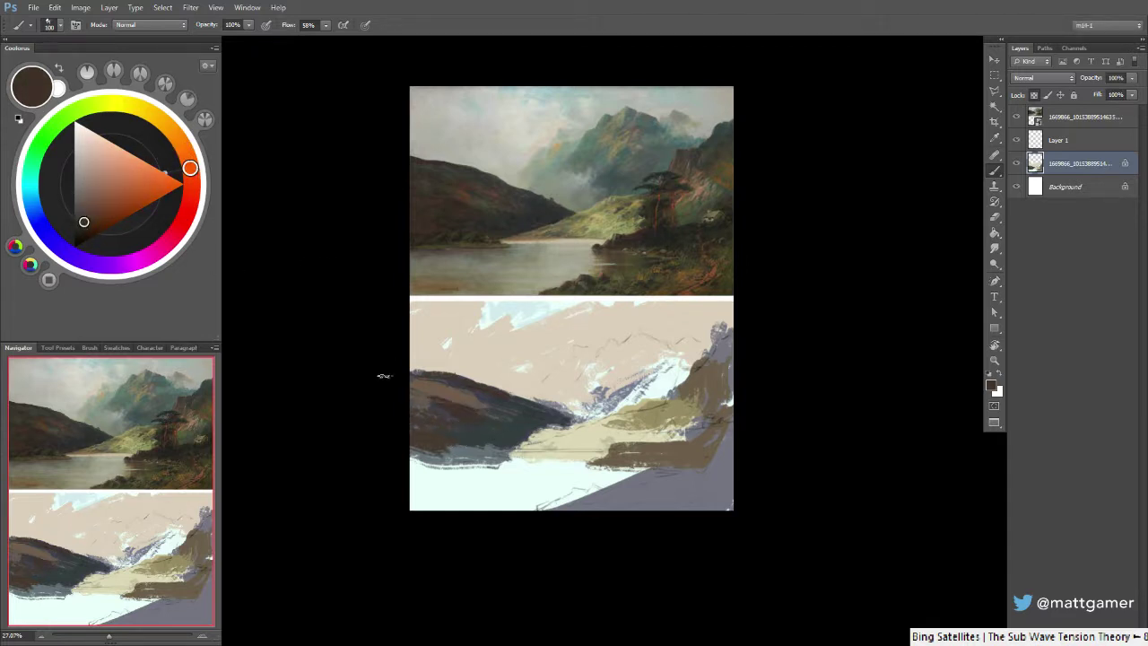
drag(91, 225, 88, 207)
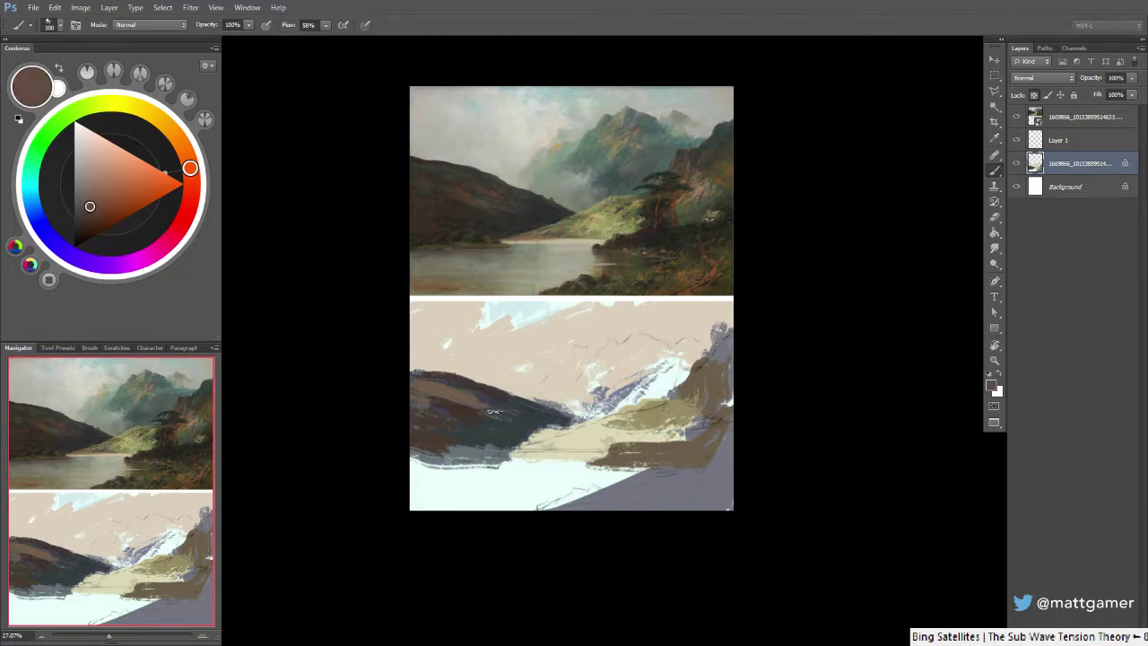
drag(191, 168, 188, 160)
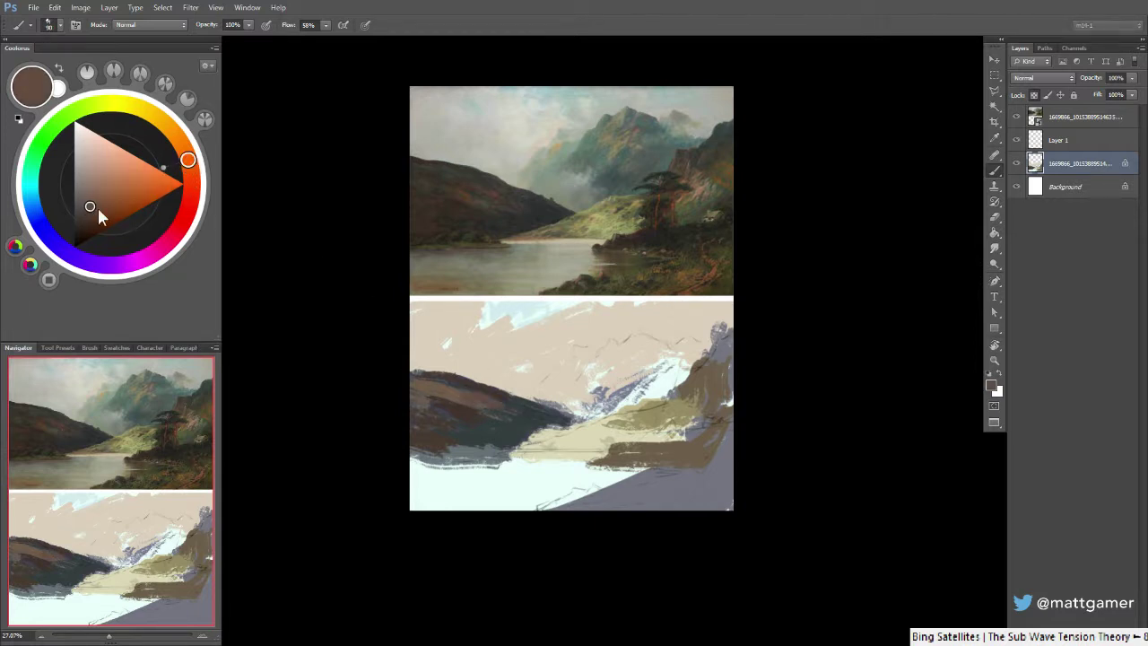
drag(91, 206, 95, 218)
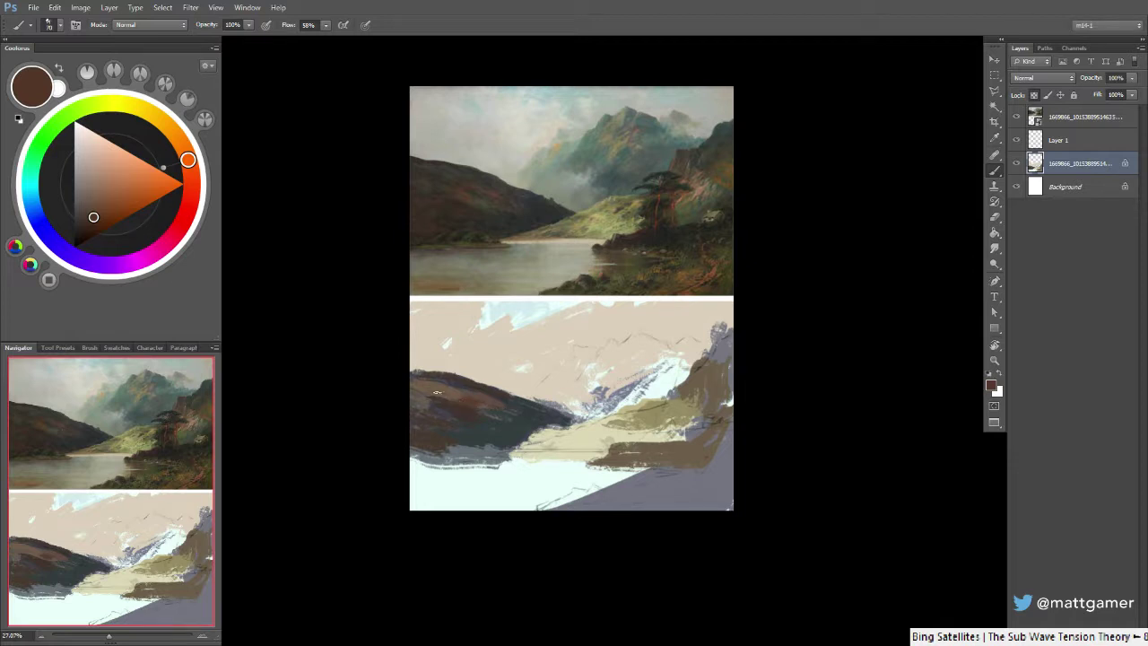
Refine the left hill's crest and upper edge with dark brown and dark violet-grey tones sampled from the hill
alt+click(459, 382)
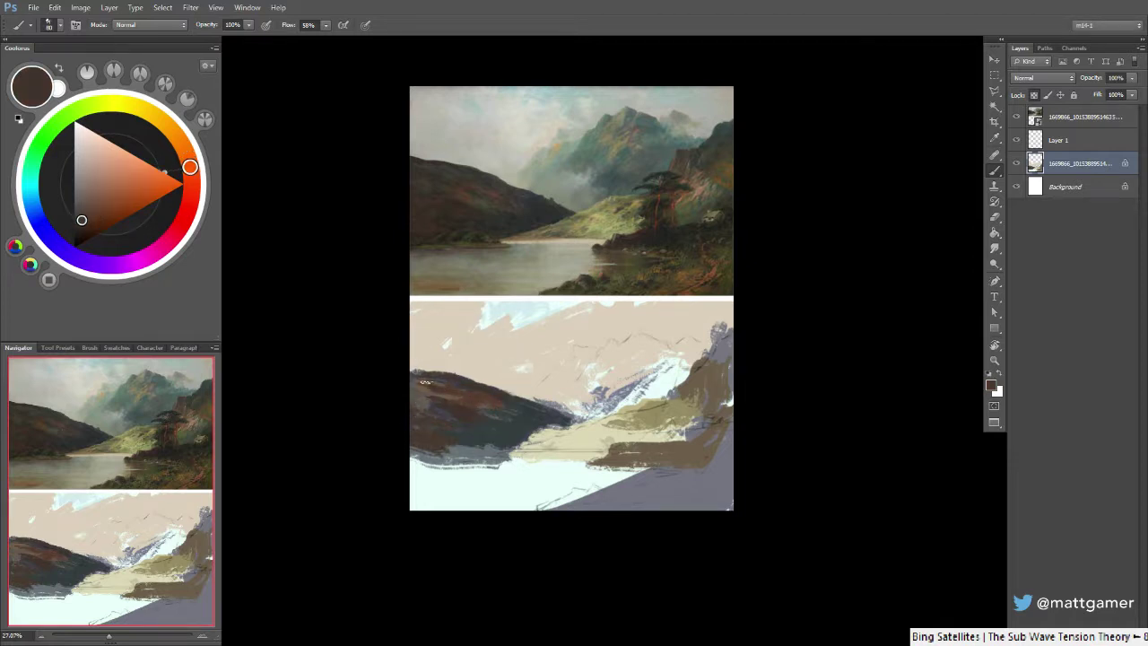
alt+click(448, 373)
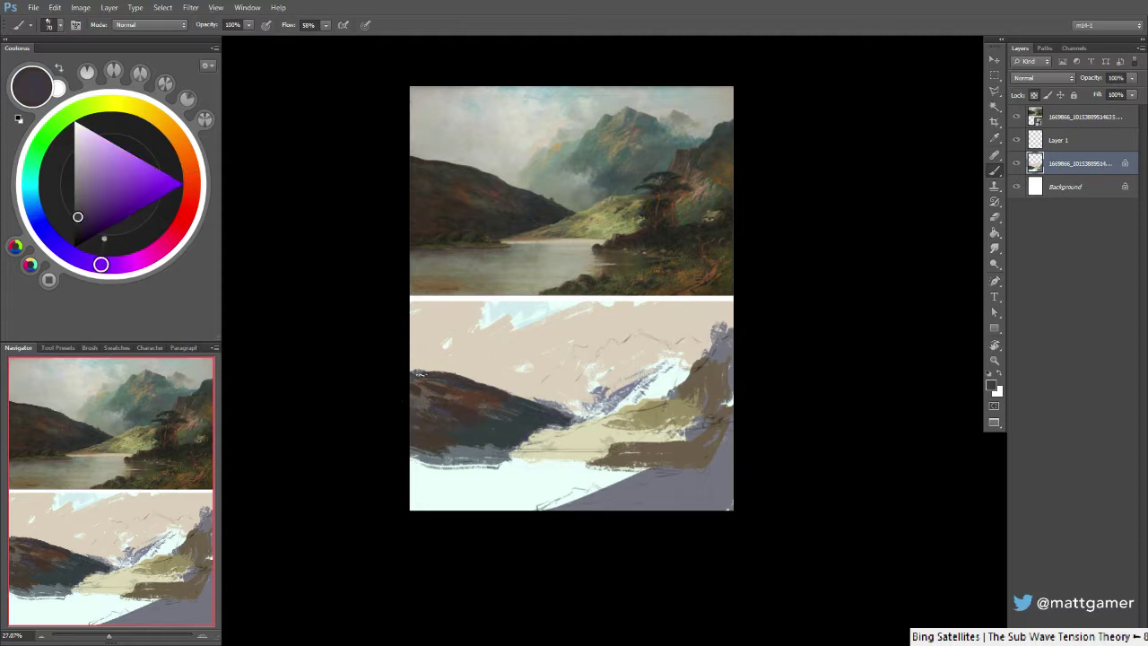
alt+click(422, 370)
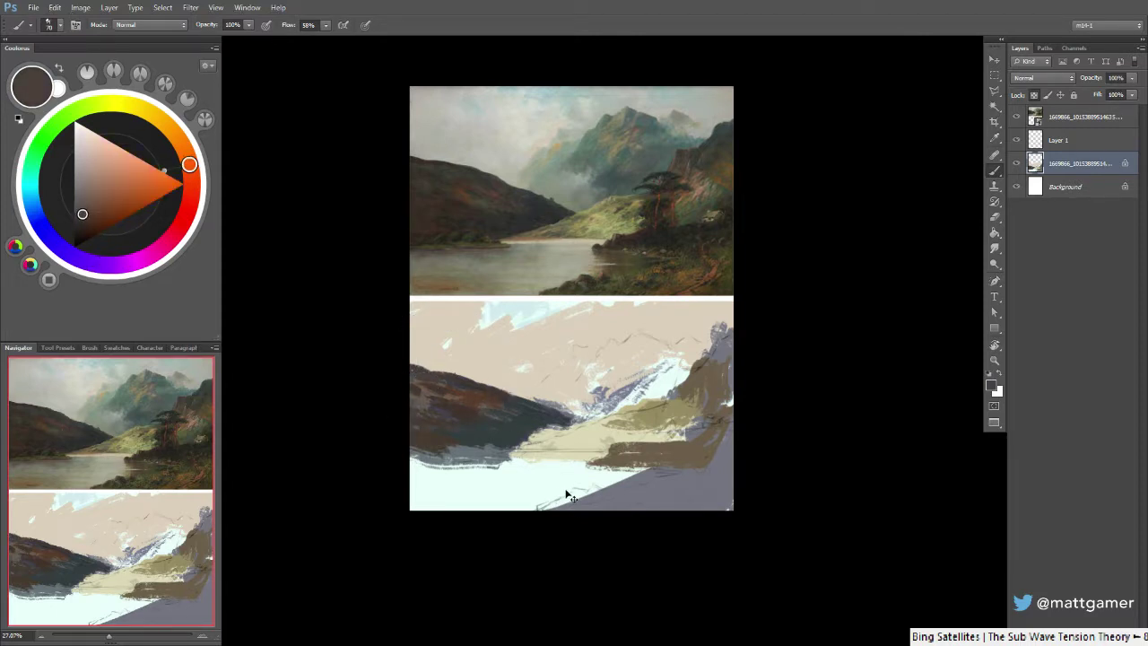
Flip the canvas horizontally, then brush sampled olive over the pale meadow between the cliff and the lake
key(ctrl+shift+h)
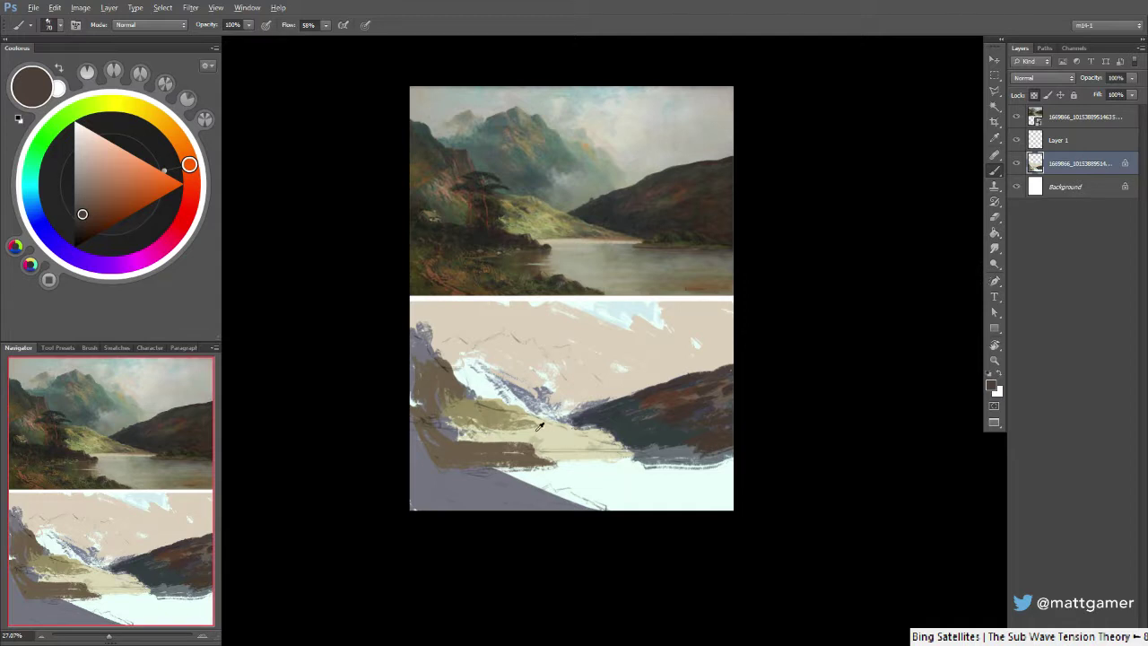
alt+click(508, 413)
mouse_move(539, 422)
mouse_down()
mouse_move(621, 449)
mouse_move(553, 441)
mouse_move(565, 446)
mouse_move(529, 459)
mouse_up()
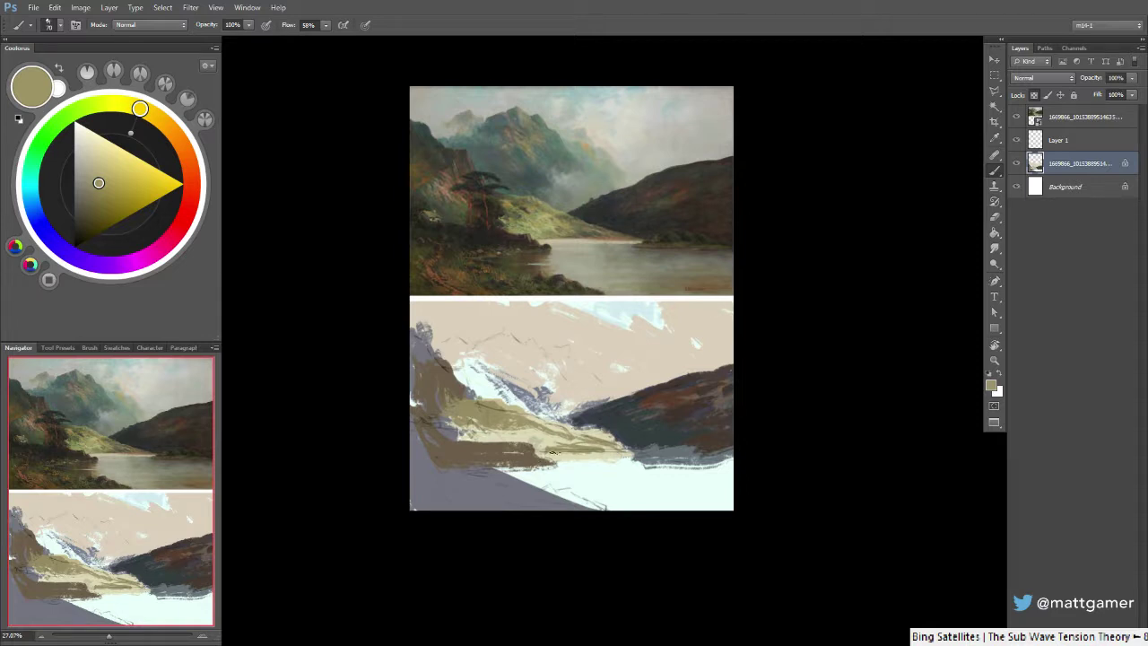
Block in the distant mountain's main peak with pale grey-teal and shade it with a darker muted green
alt+click(605, 410)
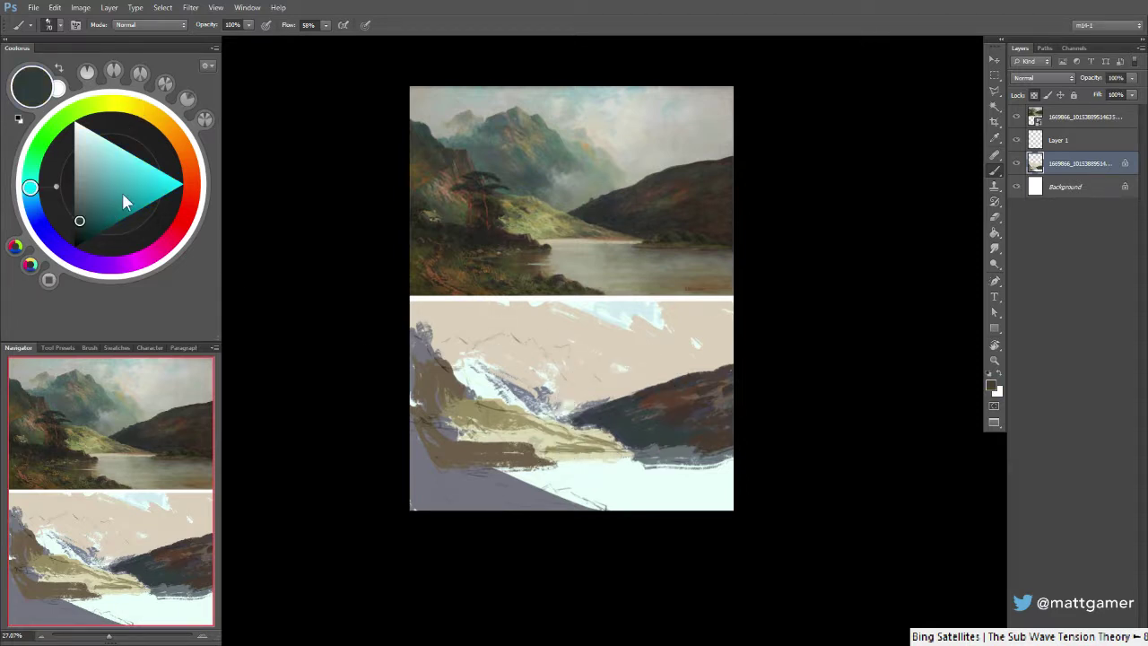
drag(90, 165, 83, 163)
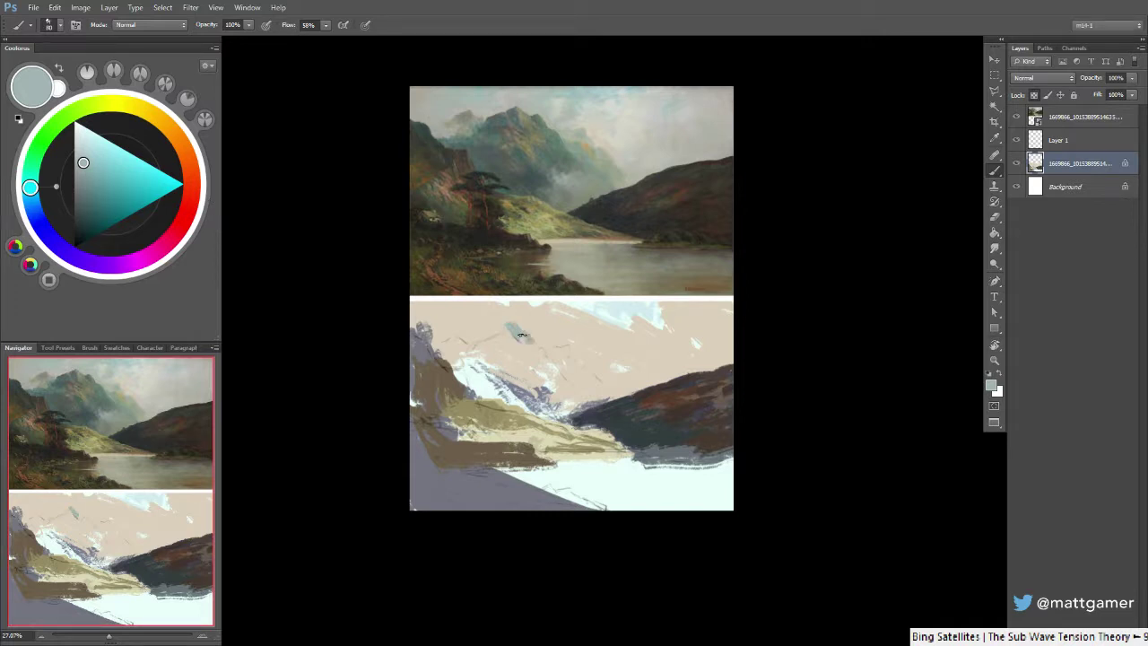
mouse_move(522, 348)
mouse_down()
mouse_move(483, 345)
mouse_move(512, 357)
mouse_move(504, 337)
mouse_move(537, 366)
mouse_move(488, 354)
mouse_move(529, 374)
mouse_move(499, 357)
mouse_move(548, 366)
mouse_move(536, 355)
mouse_move(561, 378)
mouse_move(551, 362)
mouse_move(509, 366)
mouse_move(534, 376)
mouse_move(507, 361)
mouse_up()
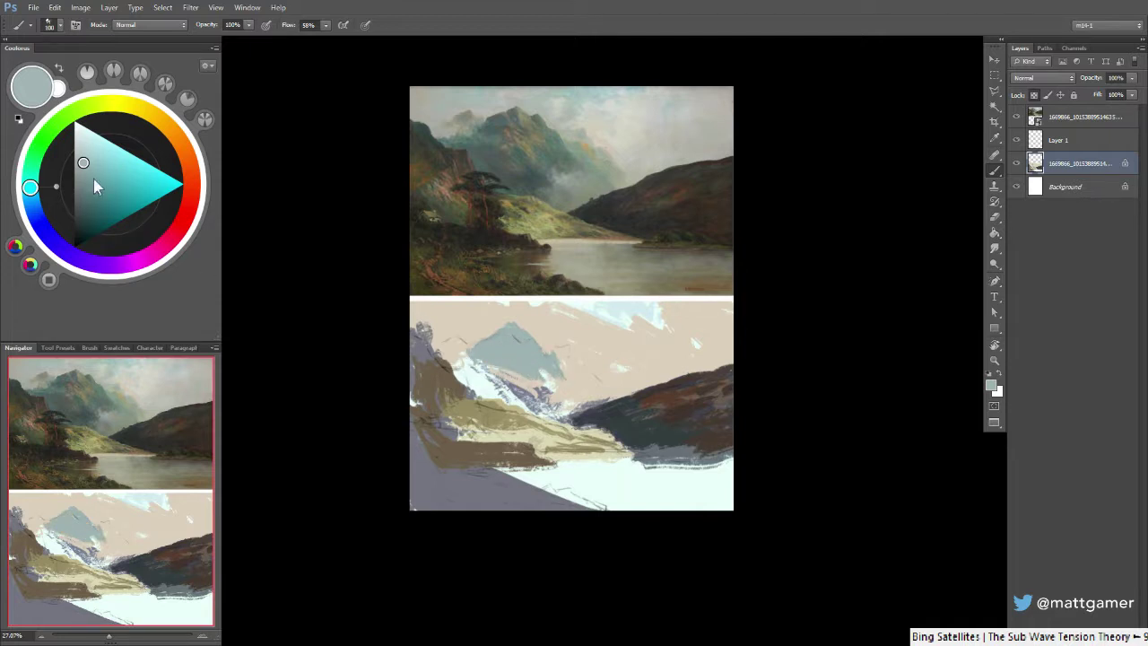
mouse_move(29, 187)
mouse_down()
mouse_move(33, 161)
mouse_move(83, 184)
mouse_up()
mouse_move(506, 342)
mouse_down()
mouse_move(545, 364)
mouse_move(507, 351)
mouse_move(501, 334)
mouse_move(484, 355)
mouse_move(503, 351)
mouse_move(466, 366)
mouse_up()
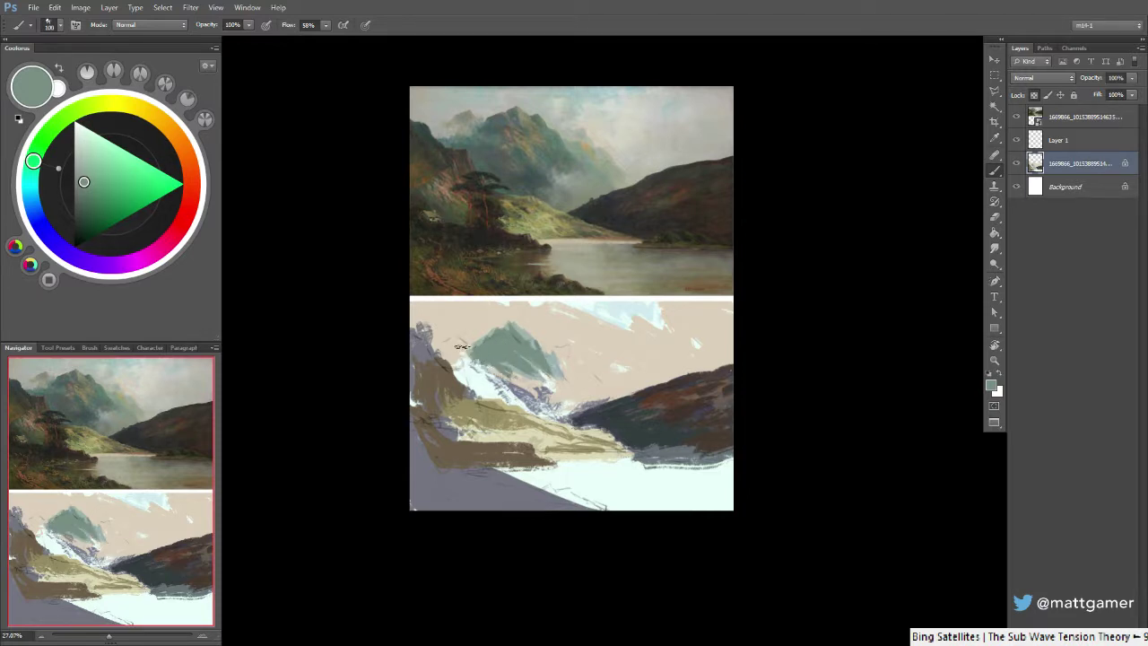
Paint the small peak beside the mountain in sampled brown, and tint the sky above the cliff pale pink with a larger brush
alt+click(444, 379)
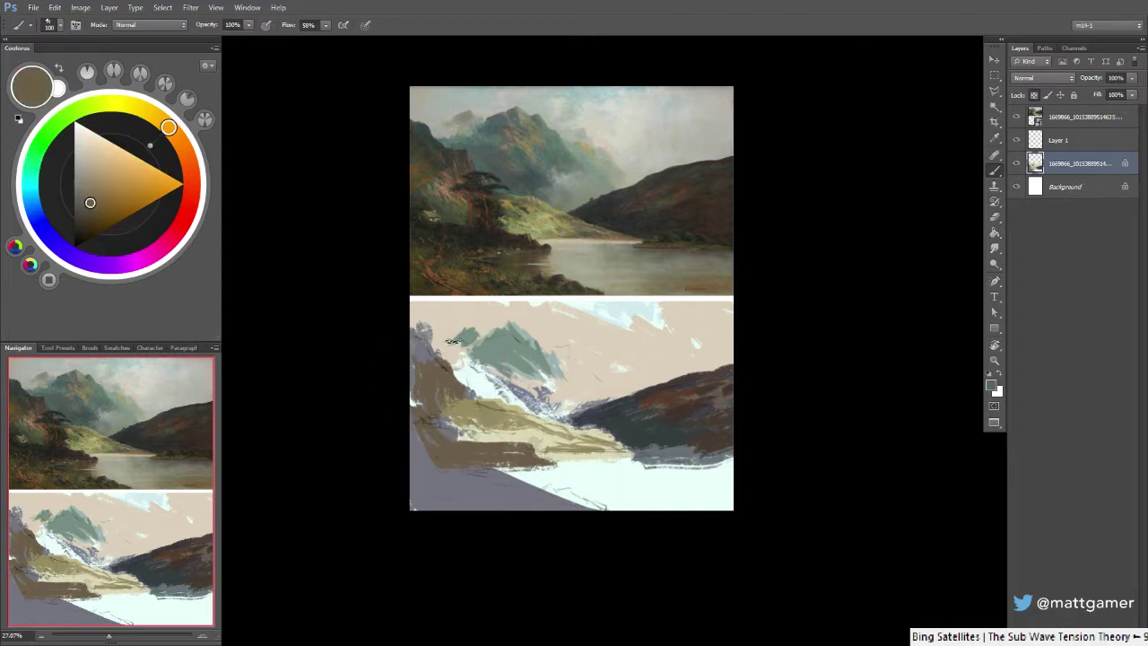
drag(455, 332, 464, 339)
alt+click(445, 325)
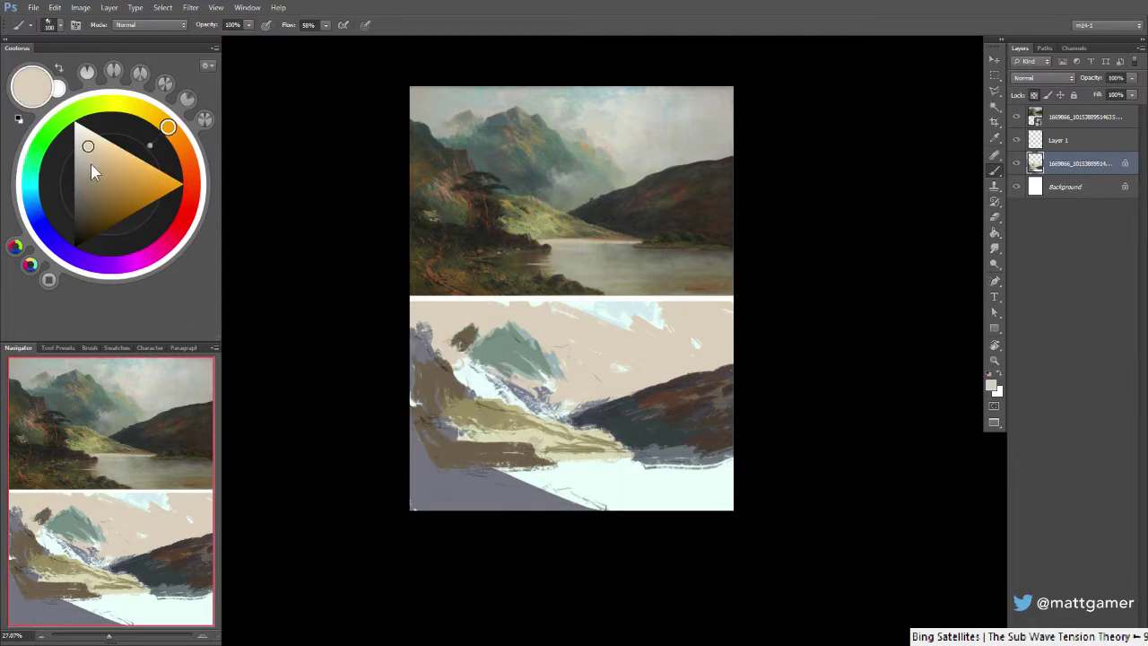
mouse_move(168, 127)
mouse_down()
mouse_move(179, 225)
mouse_move(186, 216)
mouse_up()
key(bracketright)
mouse_move(434, 324)
mouse_down()
mouse_move(460, 308)
mouse_move(431, 333)
mouse_move(395, 303)
mouse_up()
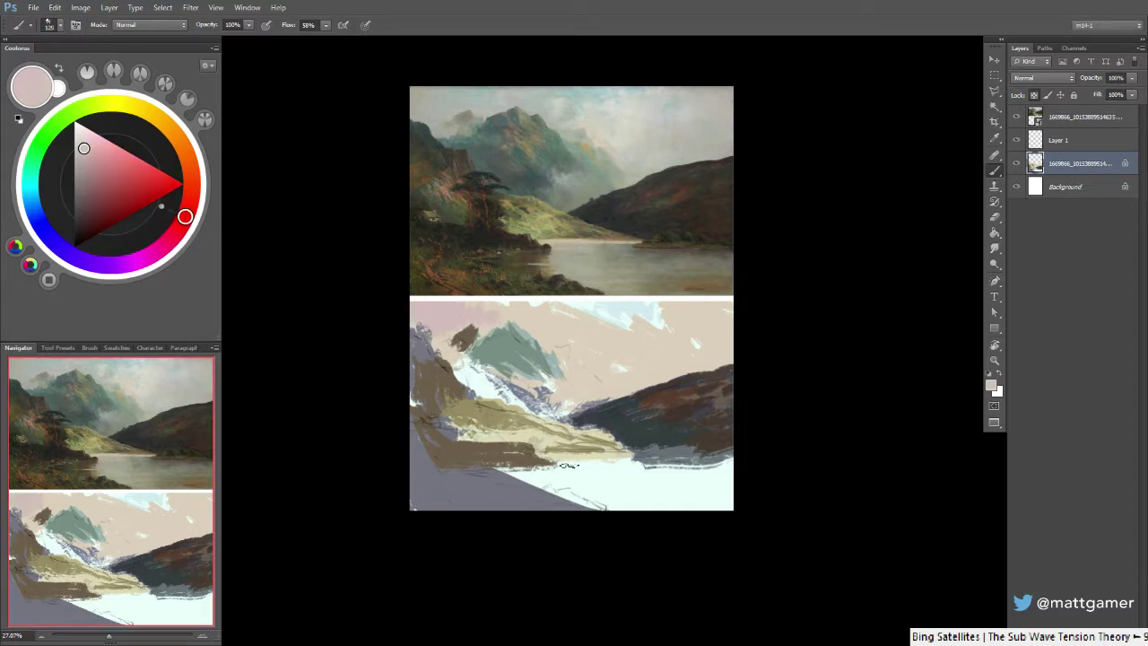
Sample the distant mountain's green, make it lighter and more saturated, and brush it over the main peak
alt+click(450, 381)
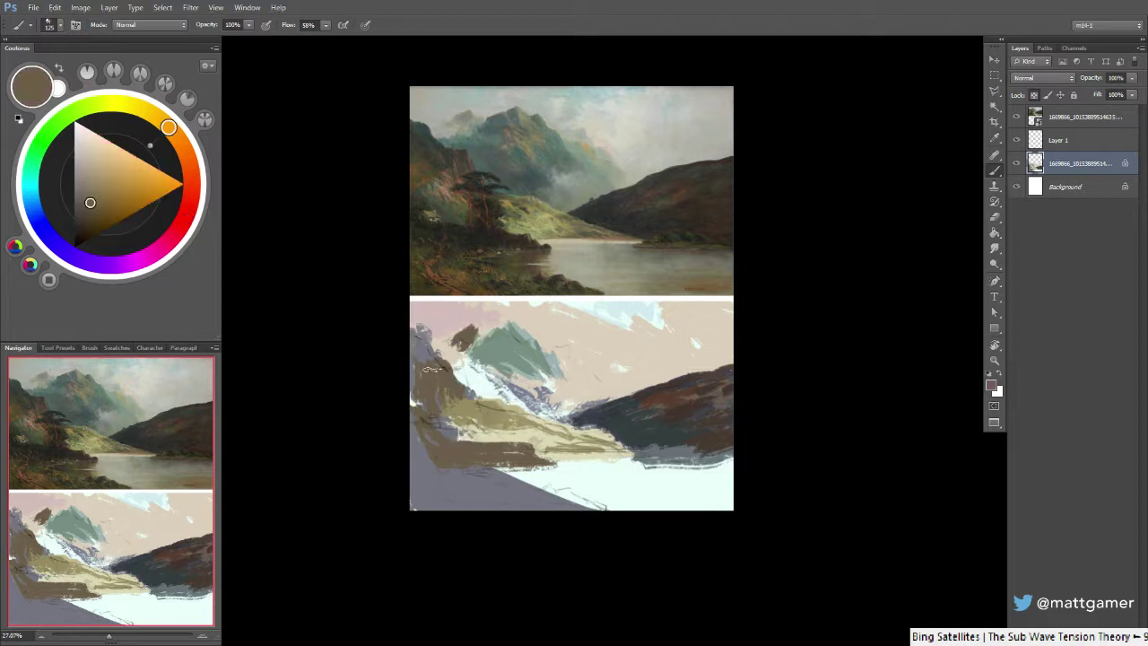
alt+click(487, 350)
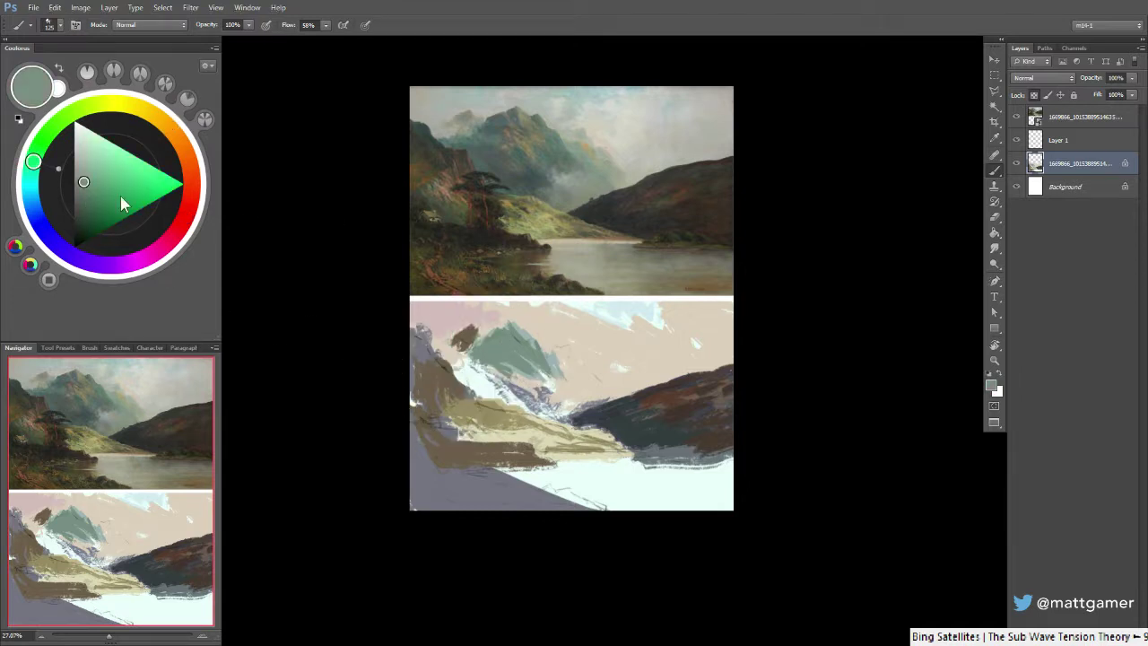
click(87, 177)
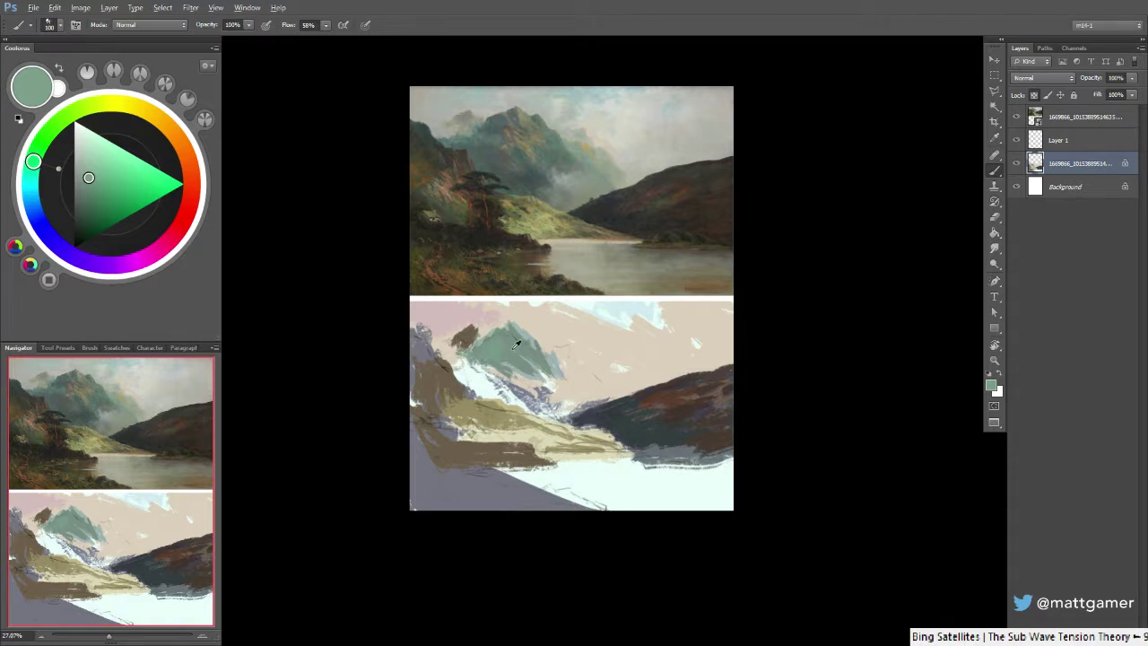
Darken the green toward olive and, with a larger brush, shade the distant mountain's lower slope beside the cliff
drag(89, 178, 84, 207)
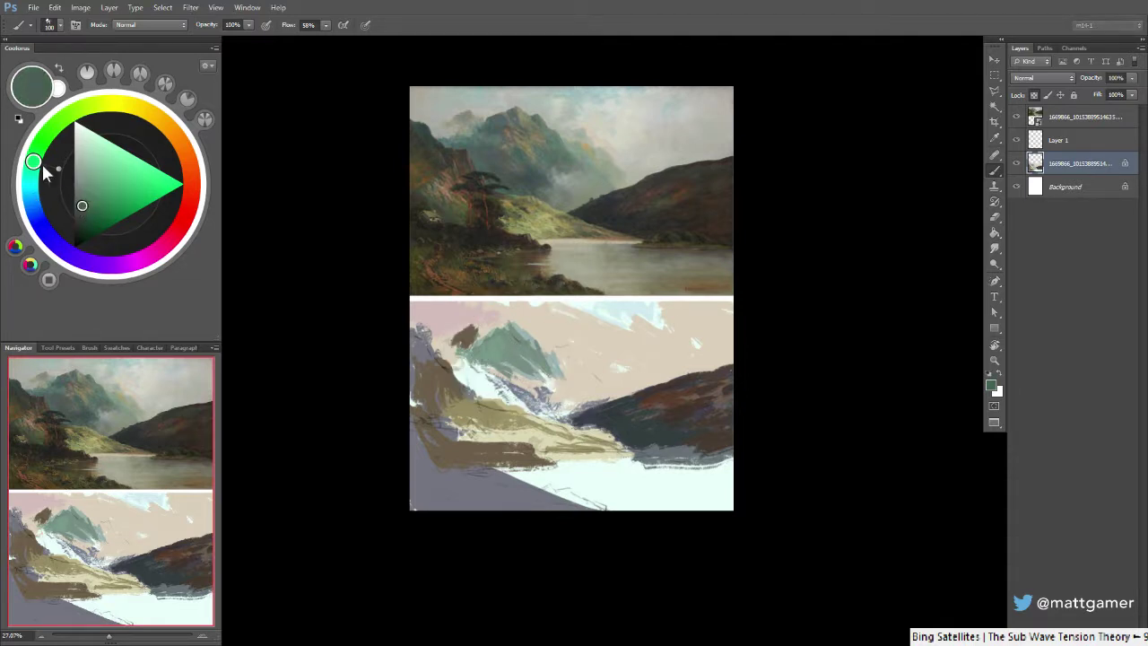
drag(40, 161, 85, 109)
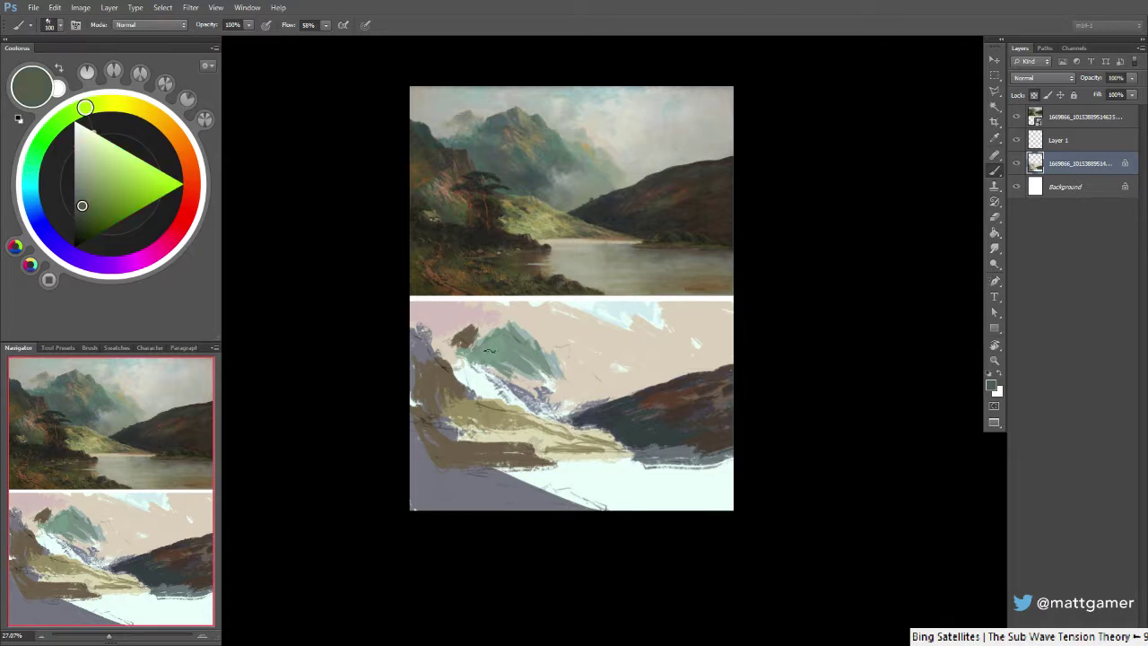
mouse_move(468, 350)
mouse_down()
mouse_move(497, 364)
mouse_move(491, 351)
mouse_move(530, 400)
mouse_up()
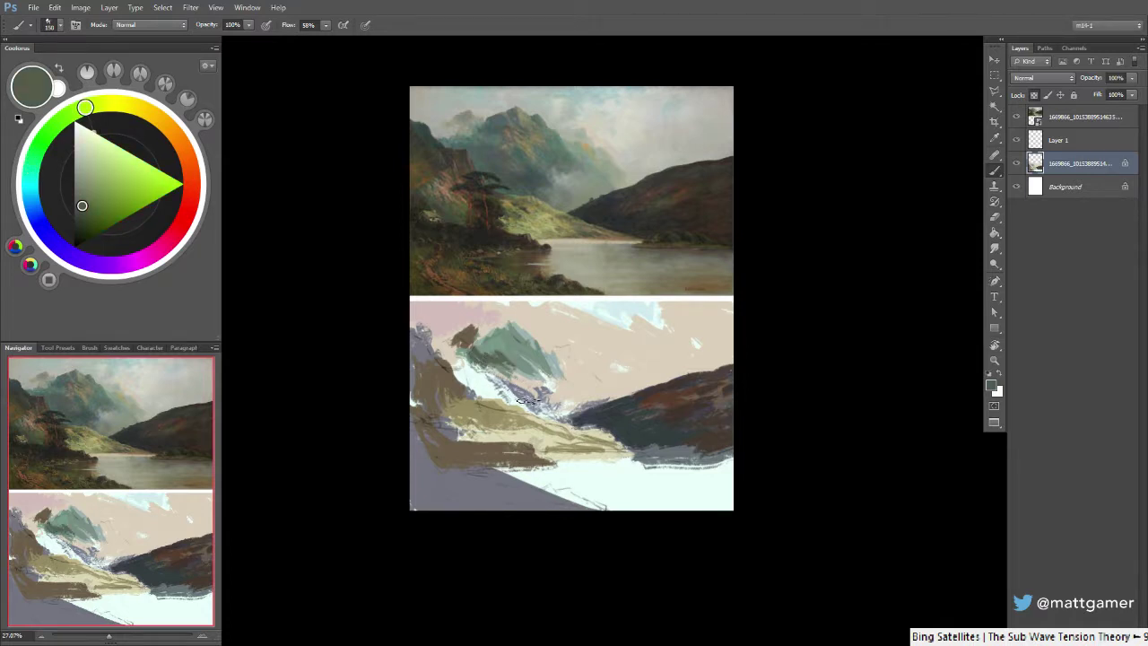
key(bracketright)
key(bracketright)
drag(459, 356, 508, 402)
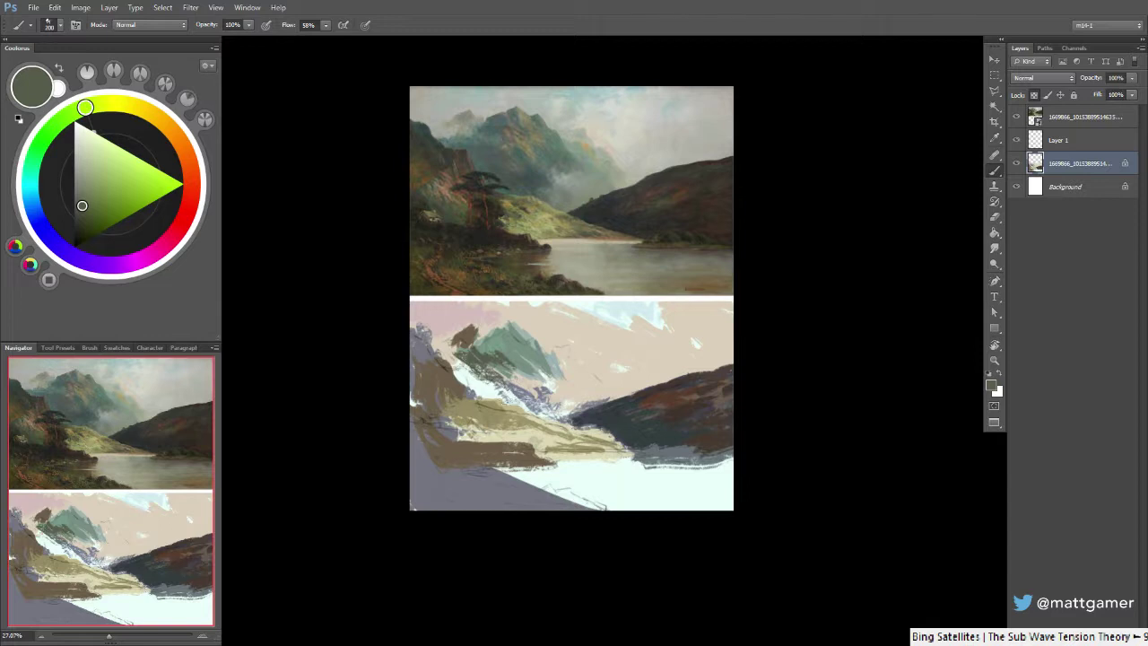
alt+click(472, 365)
mouse_move(458, 368)
mouse_down()
mouse_move(498, 398)
mouse_move(483, 393)
mouse_up()
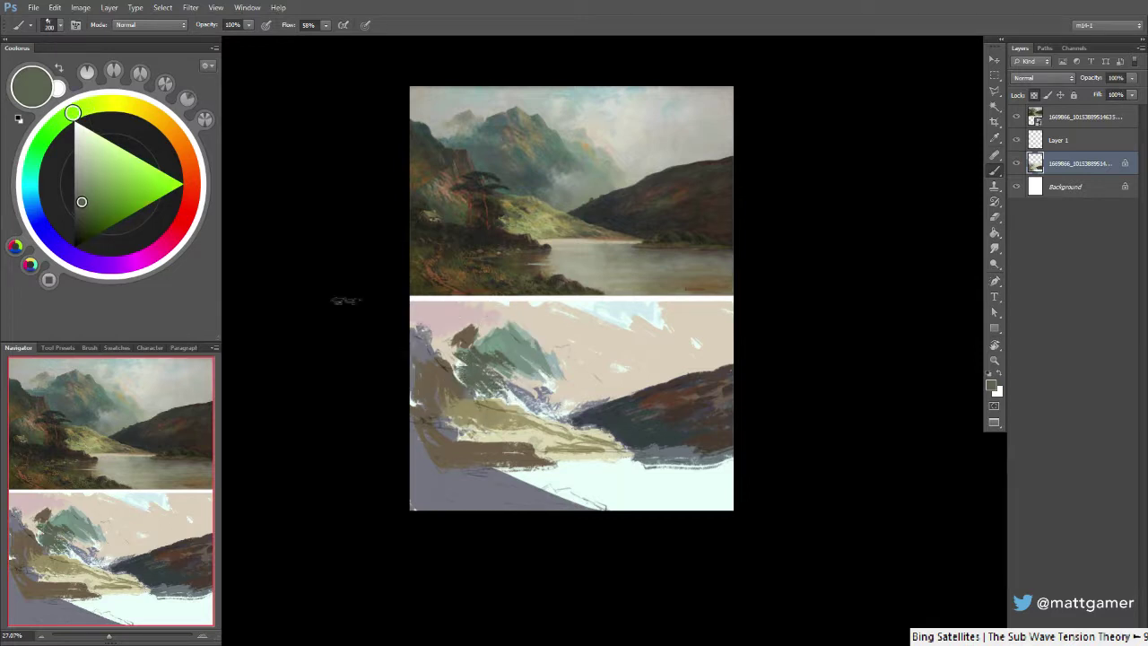
Fill the distant mountain's lower slope down to the meadow with lighter grey-olive and muted grey-green
drag(81, 205, 83, 191)
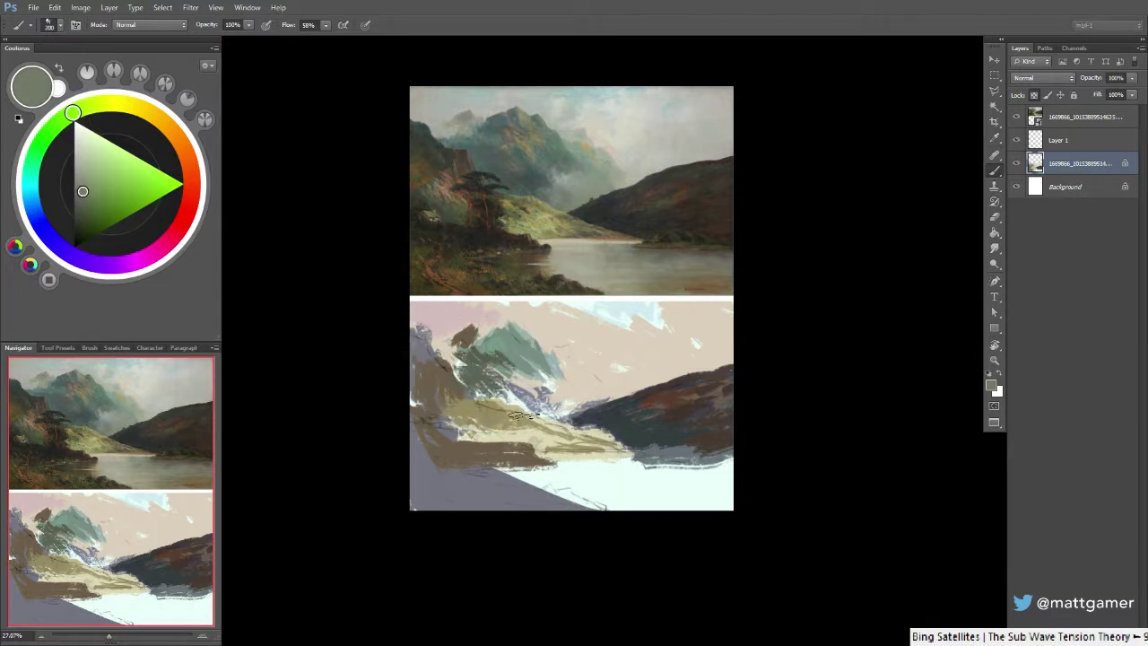
mouse_move(496, 392)
mouse_down()
mouse_move(471, 370)
mouse_move(508, 382)
mouse_up()
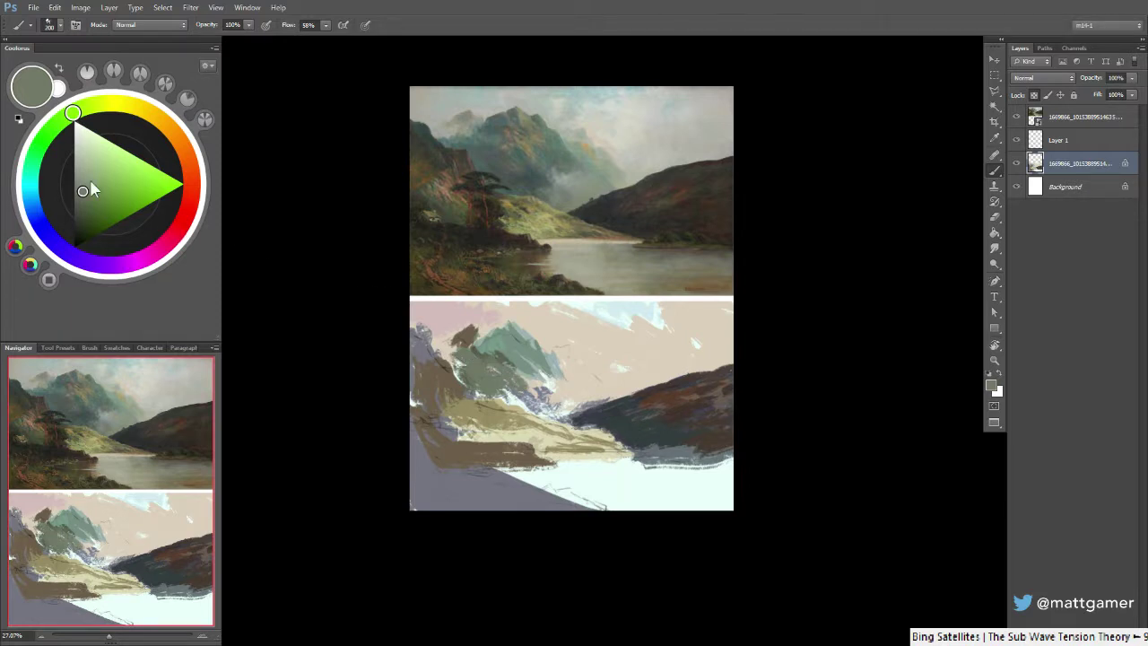
drag(73, 114, 33, 161)
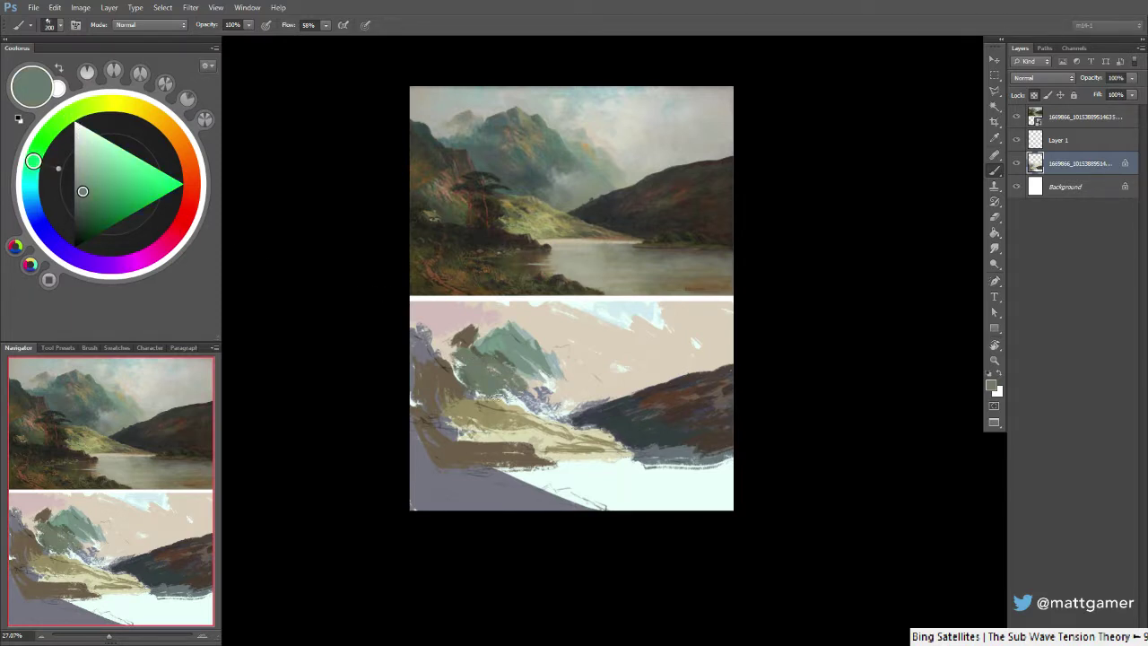
key([)
mouse_move(526, 404)
mouse_down()
mouse_move(509, 363)
mouse_move(537, 387)
mouse_up()
Enlarge the brush and paint muted violet-grey shadows at the foot of the distant mountain
drag(32, 210, 93, 263)
mouse_move(82, 207)
mouse_down()
mouse_move(78, 184)
mouse_move(80, 197)
mouse_up()
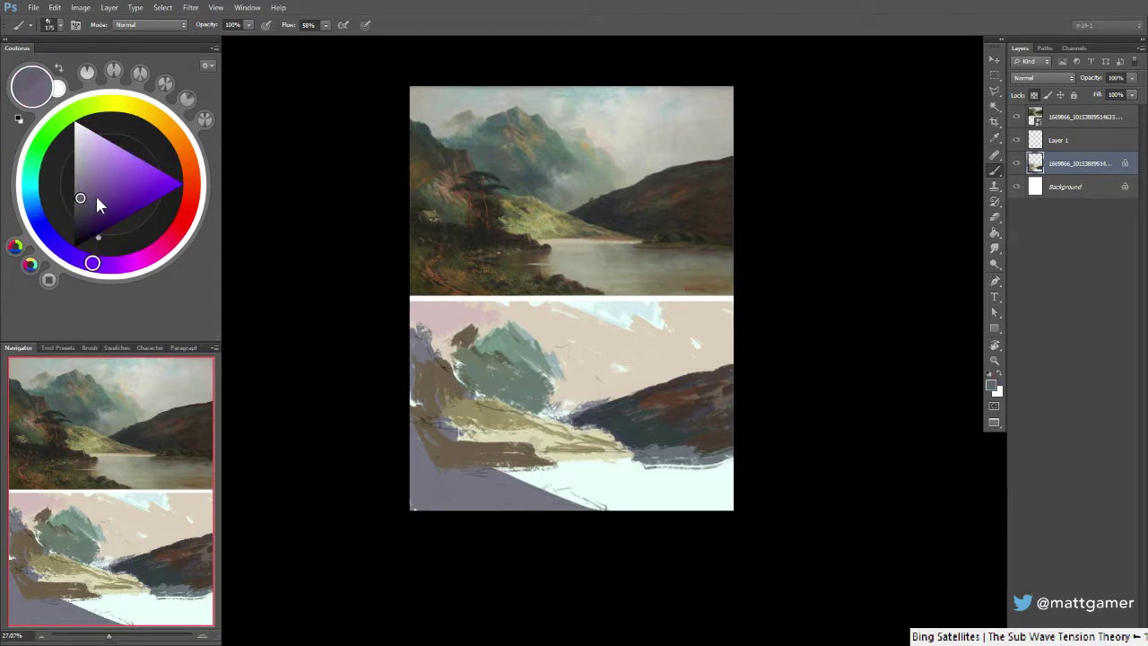
key(])
drag(506, 401, 556, 419)
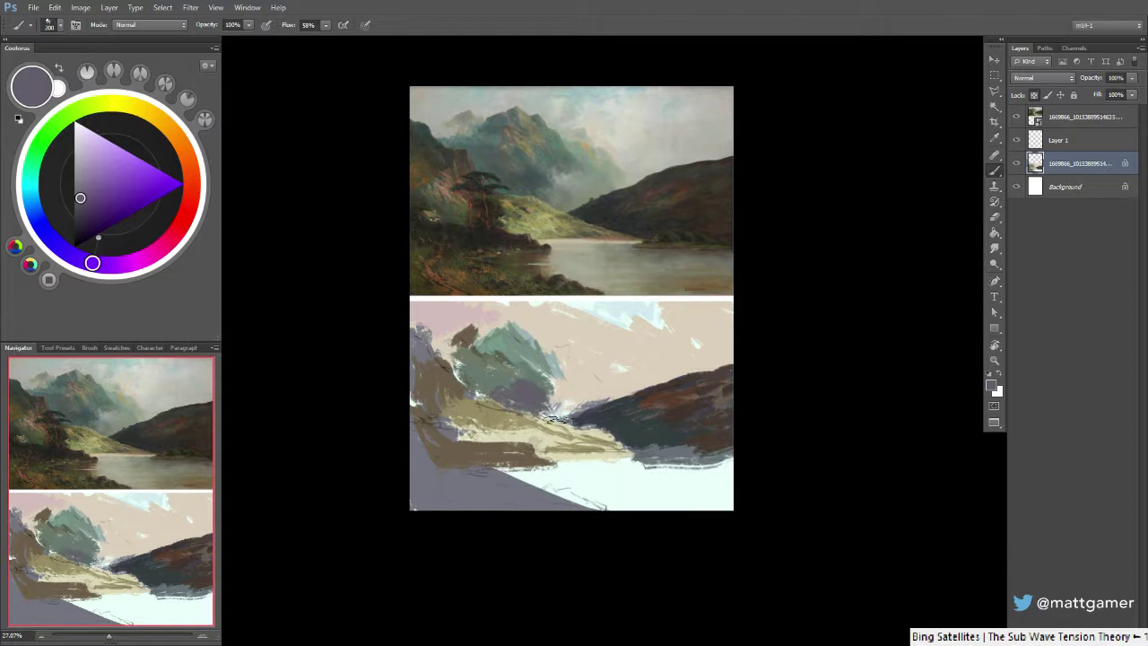
drag(80, 198, 81, 185)
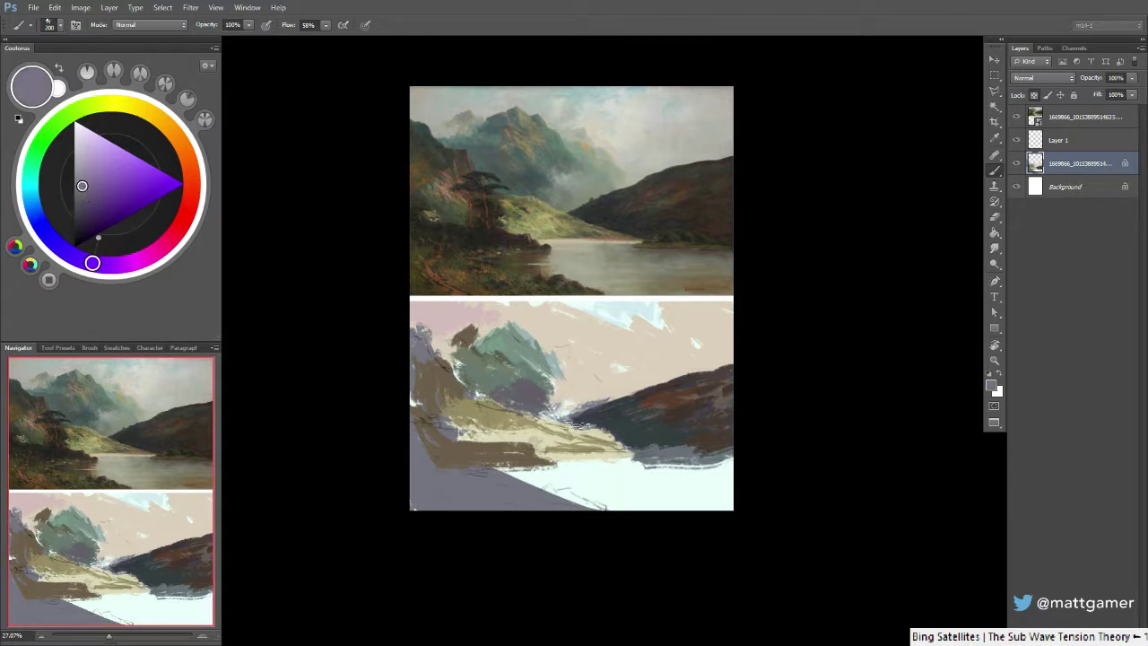
click(79, 194)
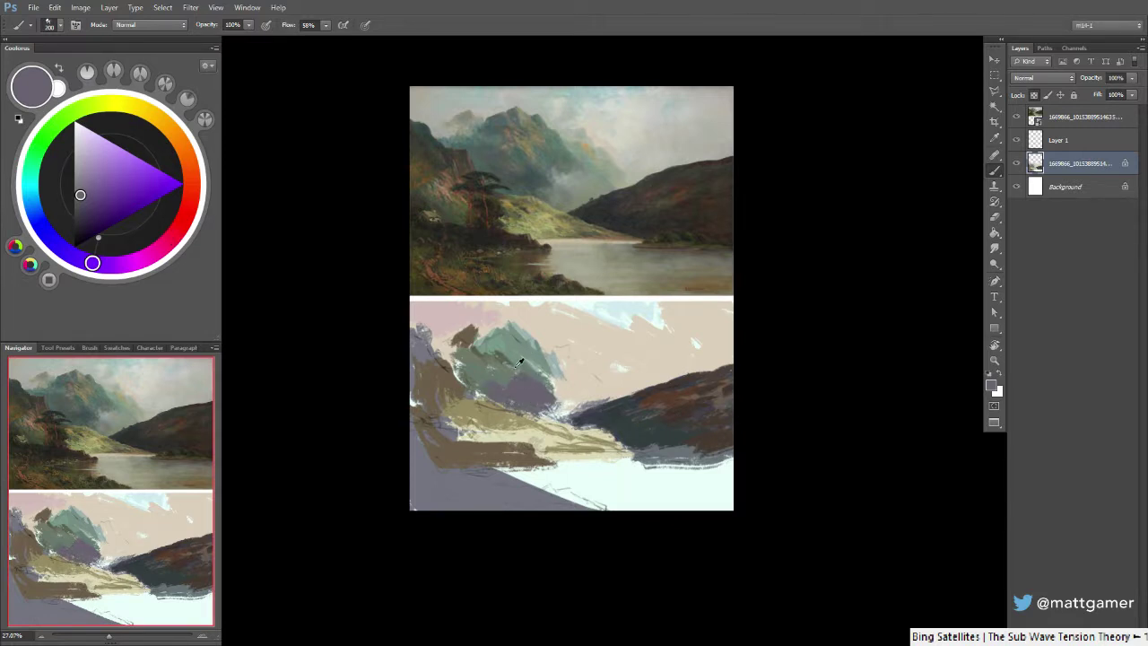
Sample the mountain's dark grey-green and extend its shaded slope from the violet base up toward the right shoulder
alt+click(518, 360)
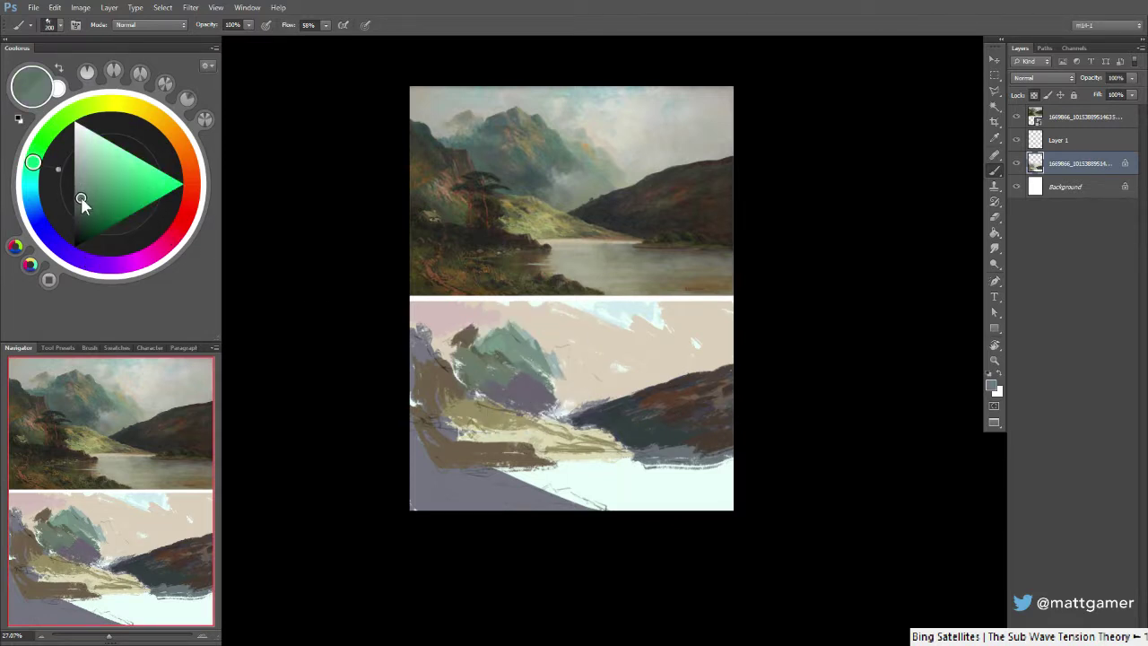
click(82, 197)
mouse_move(534, 399)
mouse_down()
mouse_move(553, 371)
mouse_move(516, 334)
mouse_move(535, 334)
mouse_move(588, 377)
mouse_move(555, 404)
mouse_move(552, 391)
mouse_move(592, 372)
mouse_move(569, 364)
mouse_move(603, 384)
mouse_move(575, 357)
mouse_move(585, 353)
mouse_move(561, 342)
mouse_up()
Paint the mountain's far right ridge in lighter grey-green, using a smaller brush where it descends to the dark hill
alt+click(505, 340)
drag(89, 182, 82, 172)
mouse_move(576, 357)
mouse_down()
mouse_move(607, 357)
mouse_move(558, 345)
mouse_up()
key(bracketleft)
key(bracketleft)
drag(612, 390, 599, 362)
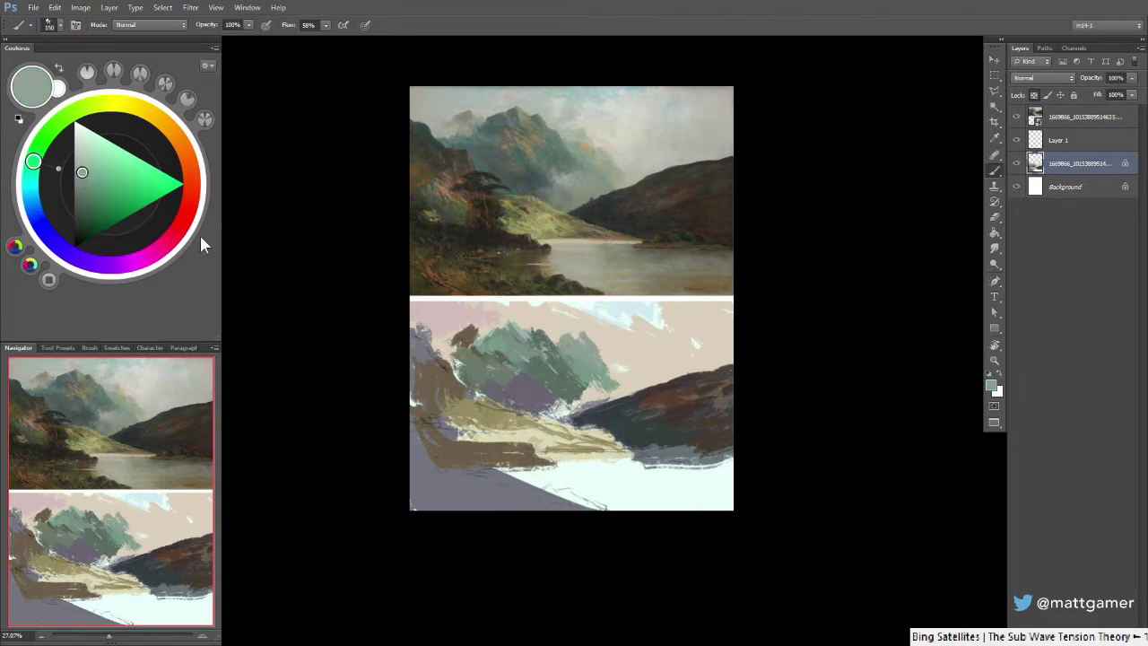
Blend sampled grey-green and beige into pale haze over the distant mountain's lower right slope, down to the dark hill
alt+click(576, 333)
key(5)
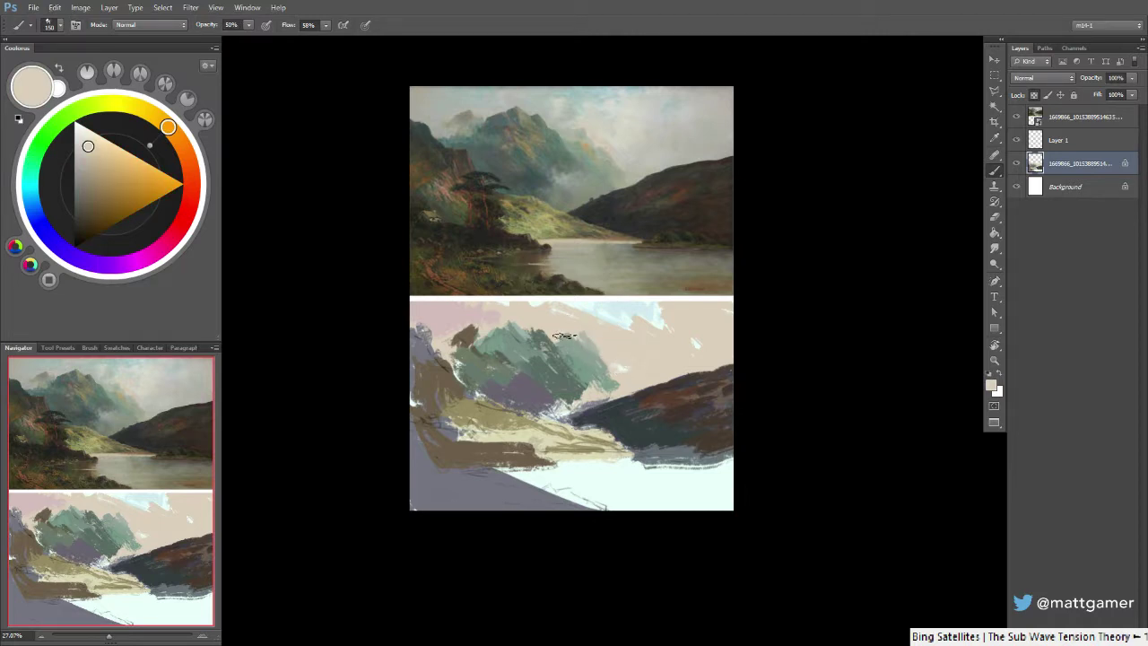
alt+click(590, 348)
key(0)
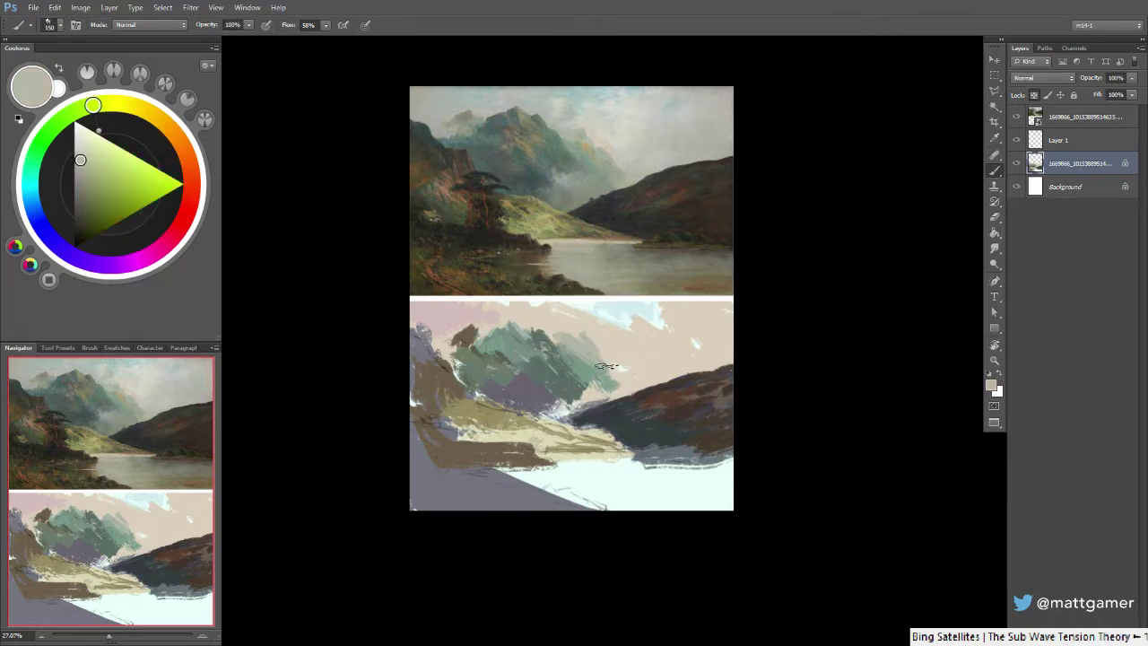
mouse_move(608, 383)
mouse_down()
mouse_move(593, 368)
mouse_move(590, 379)
mouse_up()
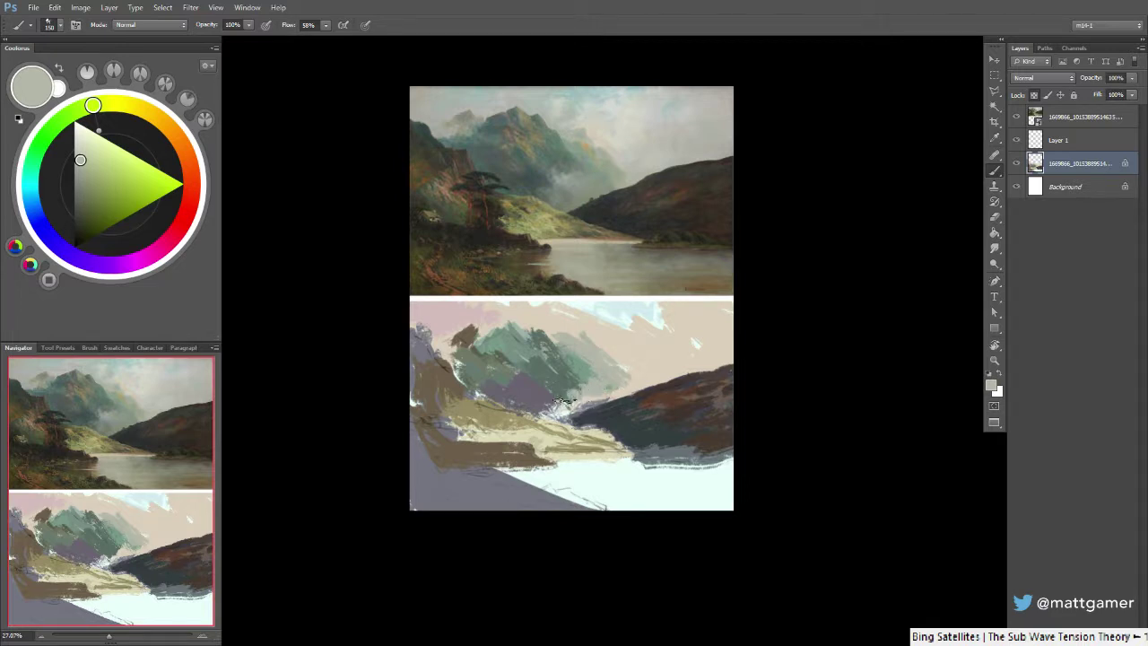
alt+click(561, 384)
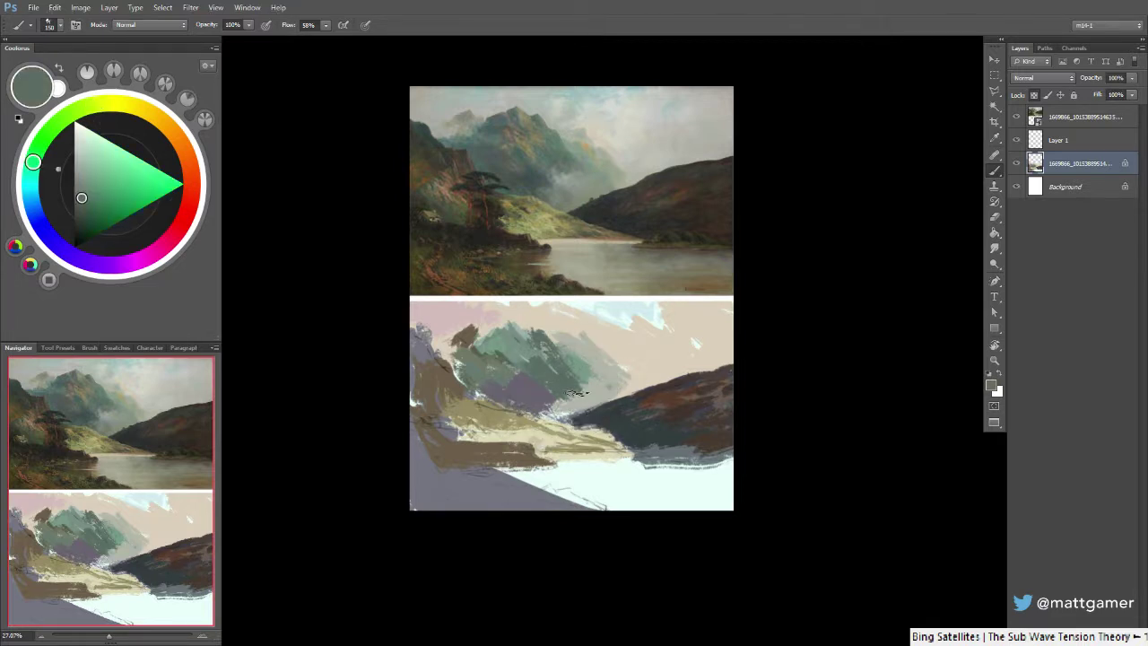
alt+click(580, 400)
drag(578, 392, 554, 399)
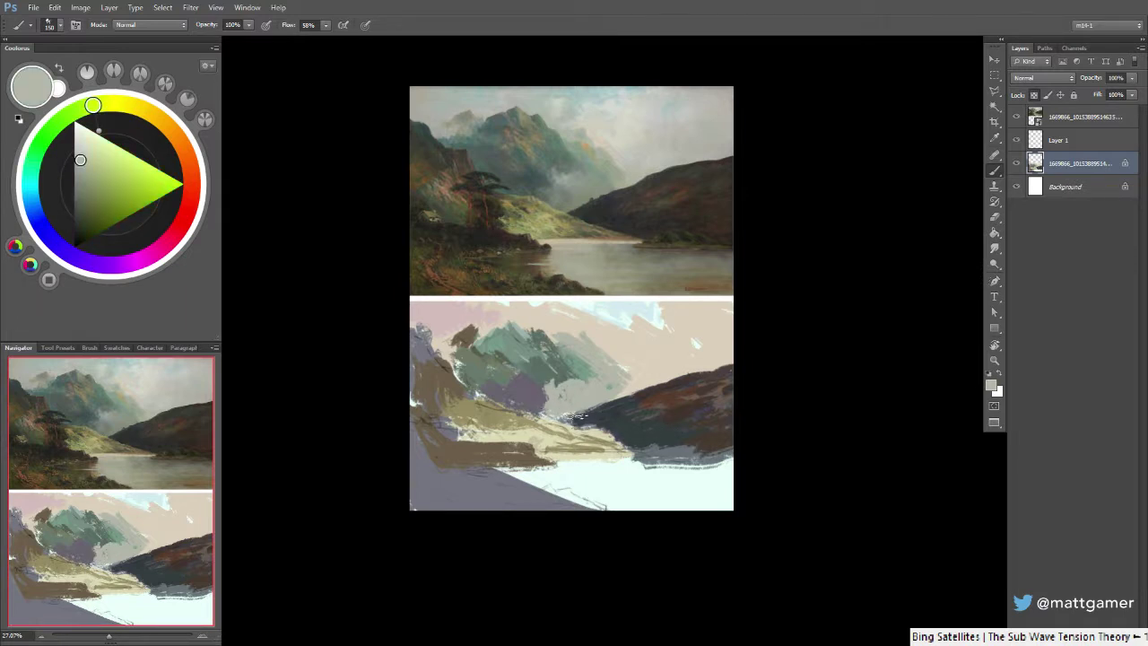
Use a smaller brush to extend the dark hill's tapering tip toward the meadow in darker teal-grey and blue-grey
alt+click(667, 395)
key(bracketleft)
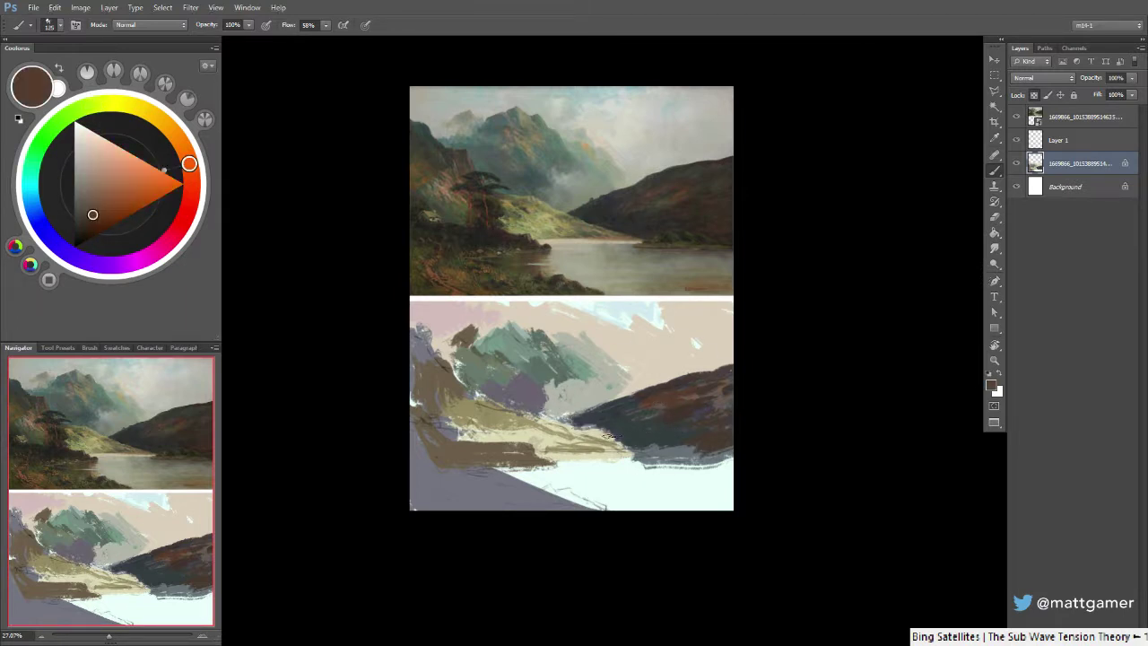
alt+click(619, 429)
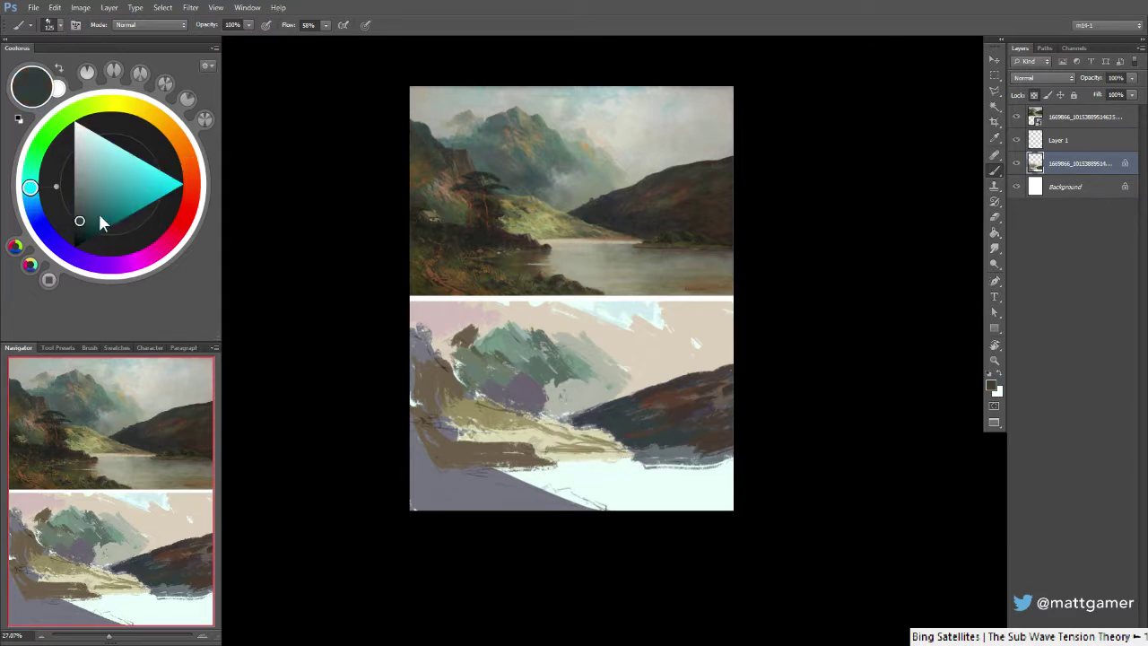
click(79, 228)
mouse_move(652, 426)
mouse_down()
mouse_move(604, 437)
mouse_move(579, 428)
mouse_move(638, 448)
mouse_move(545, 426)
mouse_up()
key(bracketright)
alt+click(576, 427)
key(bracketleft)
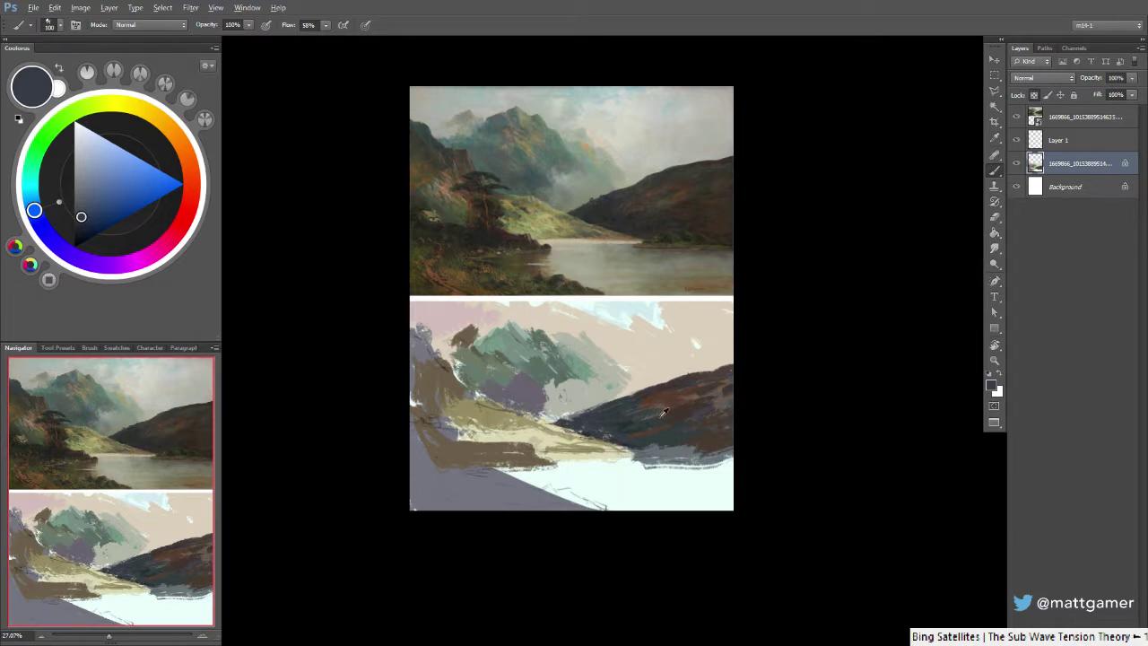
Sample dark browns and teal from the dark hill and deepen its upper ridge and its base along the waterline
alt+click(643, 392)
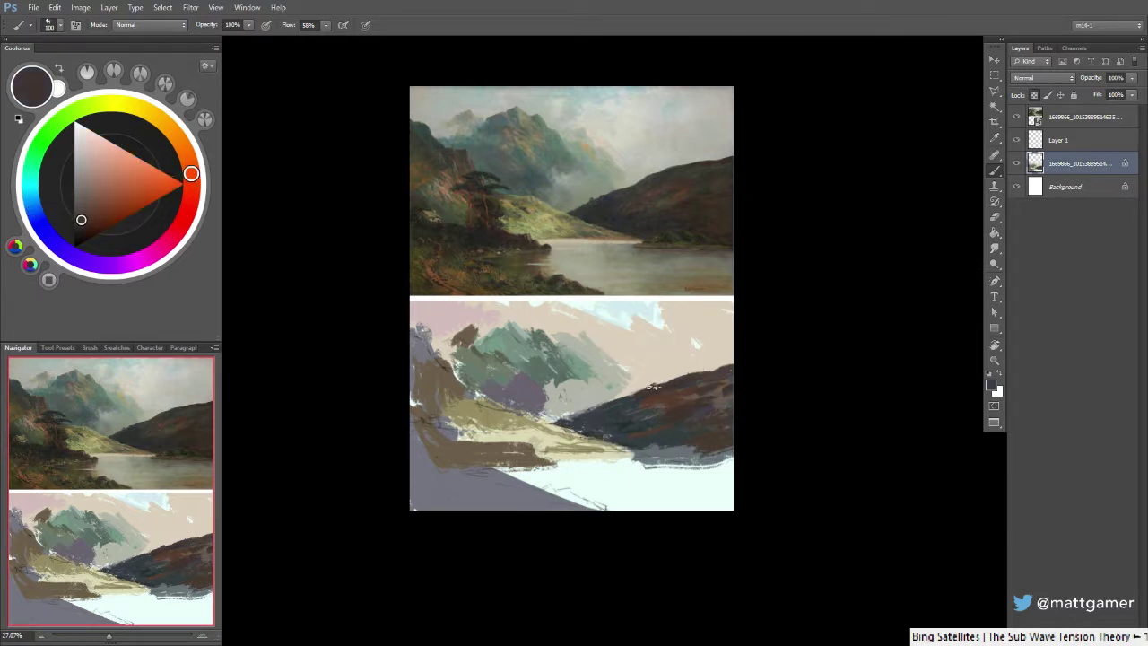
drag(653, 386, 709, 370)
alt+click(632, 395)
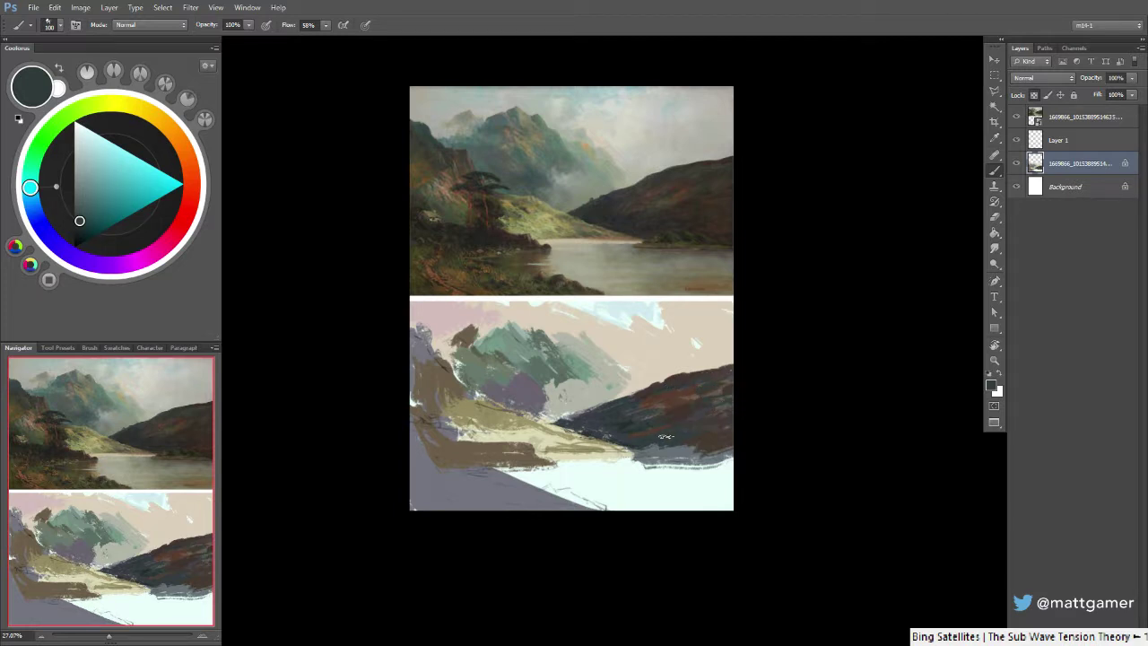
alt+click(723, 421)
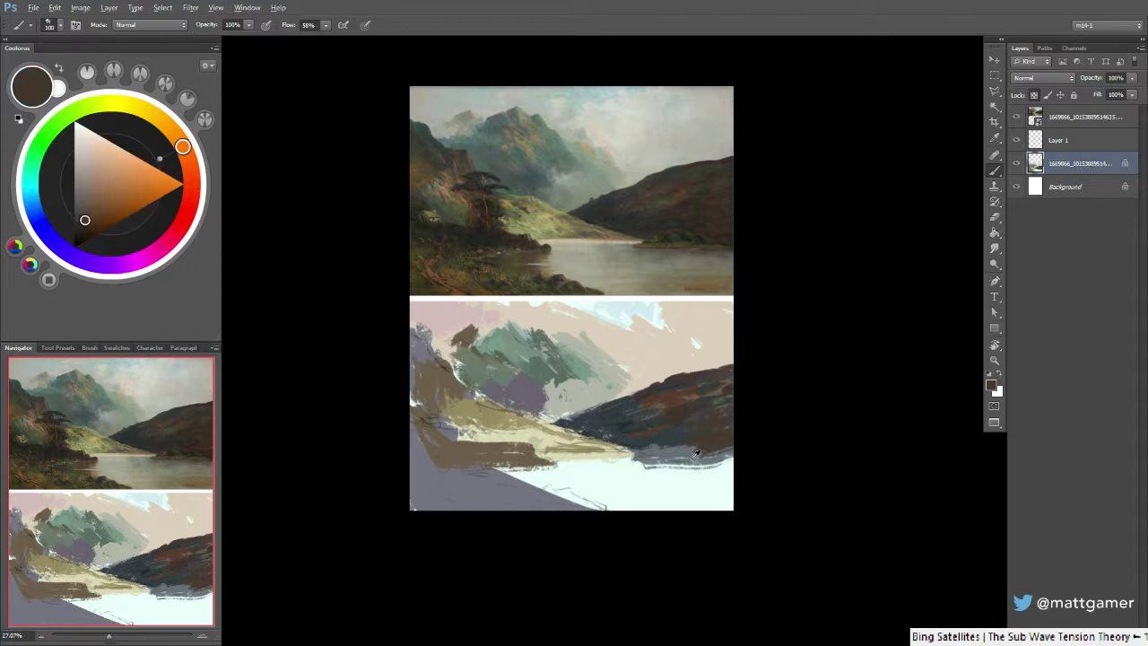
drag(718, 453, 641, 458)
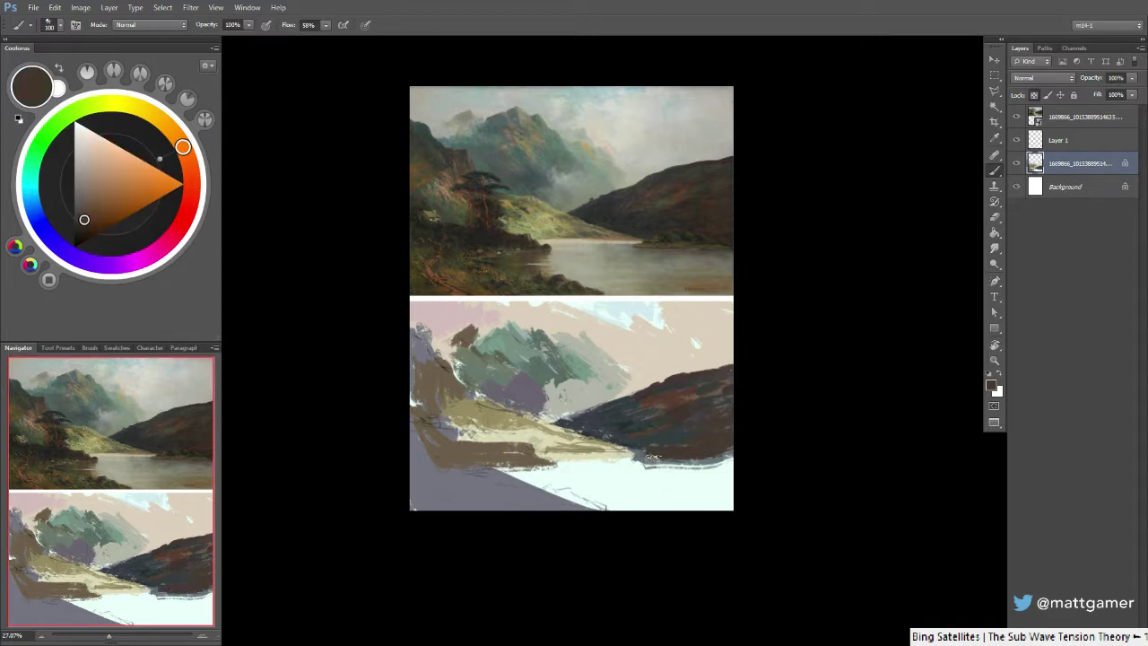
Mix a warm mid-grey and fill the white lake area with broad horizontal strokes using an enlarged brush
alt+click(626, 479)
drag(84, 145, 79, 190)
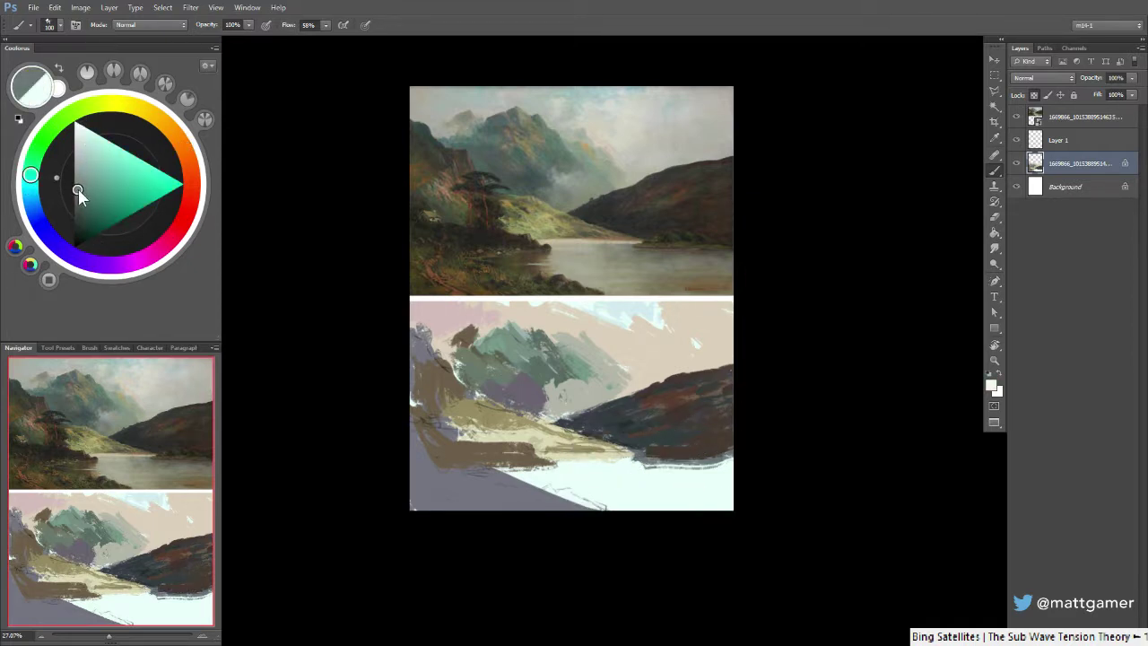
click(177, 131)
drag(176, 134, 186, 152)
click(80, 195)
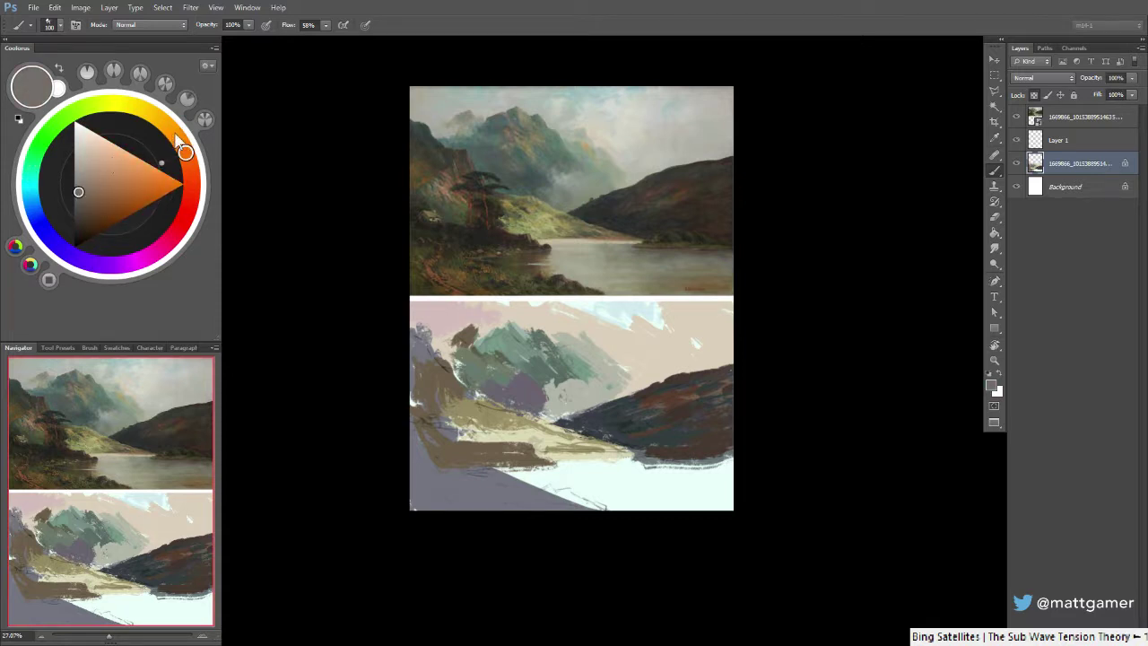
click(172, 132)
click(82, 179)
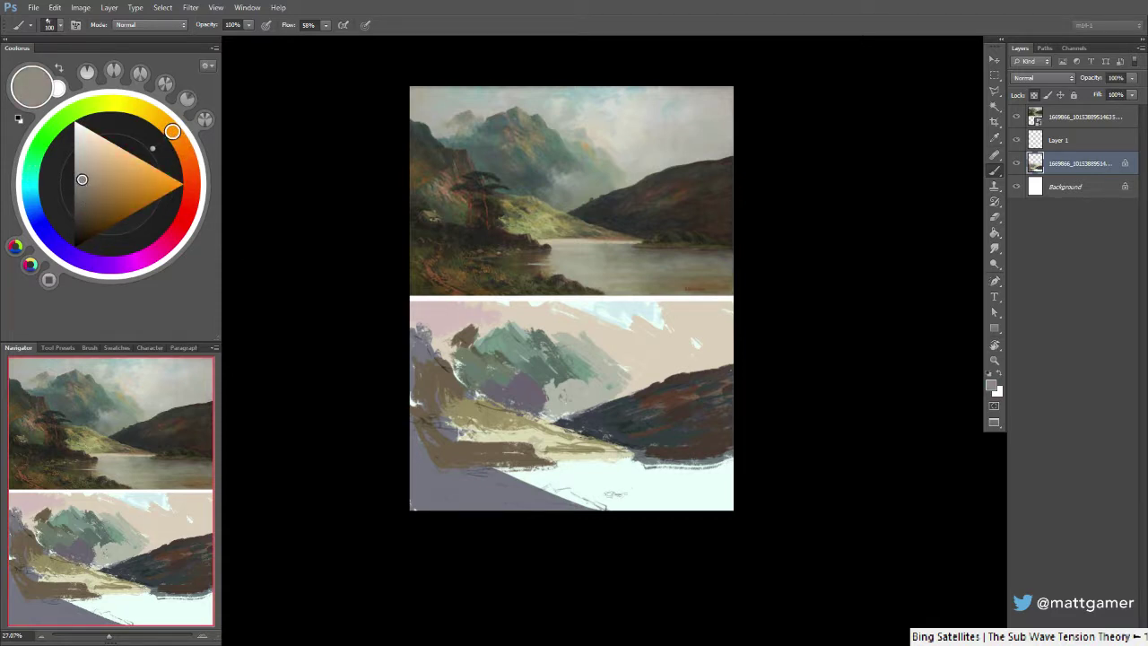
key(bracketright)
key(bracketright)
mouse_move(615, 492)
mouse_down()
mouse_move(640, 472)
mouse_move(619, 484)
mouse_move(753, 499)
mouse_move(714, 520)
mouse_move(646, 496)
mouse_move(617, 505)
mouse_move(580, 485)
mouse_move(544, 485)
mouse_move(611, 494)
mouse_move(612, 474)
mouse_move(469, 485)
mouse_move(520, 487)
mouse_move(511, 477)
mouse_move(565, 469)
mouse_up()
key(bracketleft)
key(bracketleft)
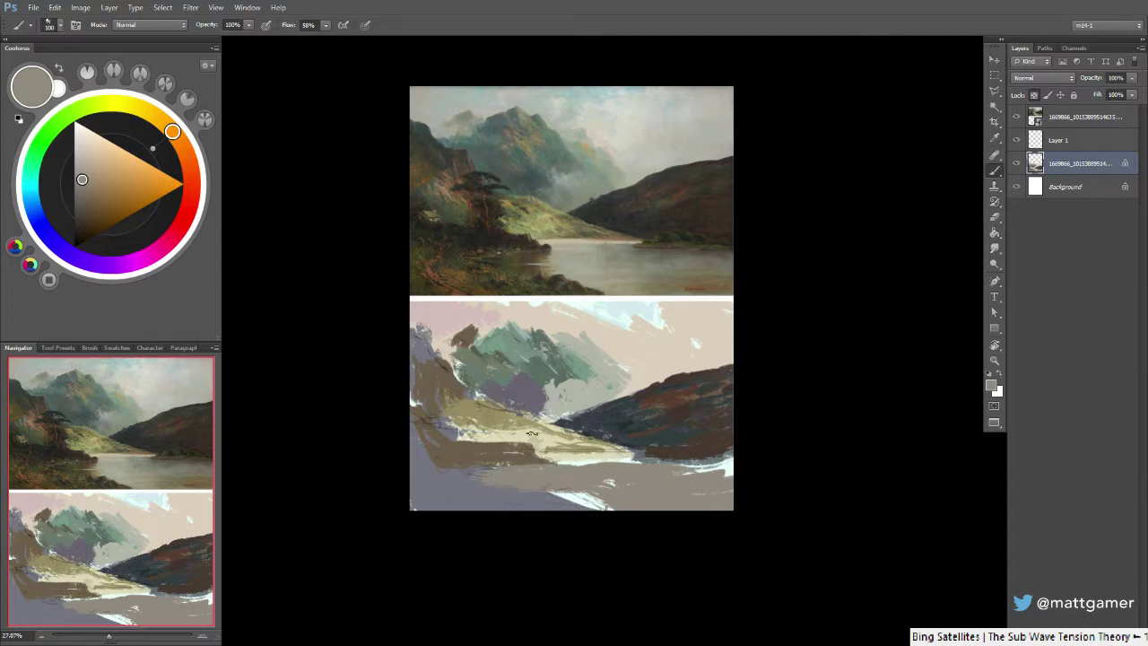
Paint the near bank's reflection on the lake in dark brown, mixing in muted green and olive strokes
alt+click(679, 457)
mouse_move(468, 466)
mouse_down()
mouse_move(545, 481)
mouse_move(480, 485)
mouse_move(544, 475)
mouse_move(479, 473)
mouse_move(529, 493)
mouse_up()
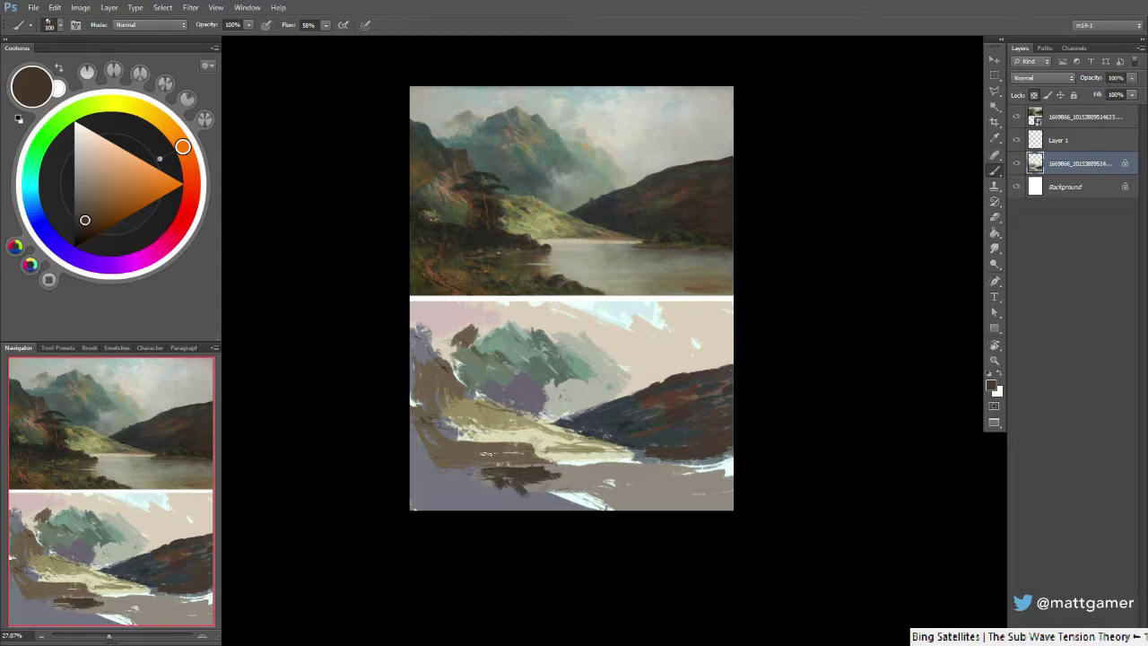
click(89, 215)
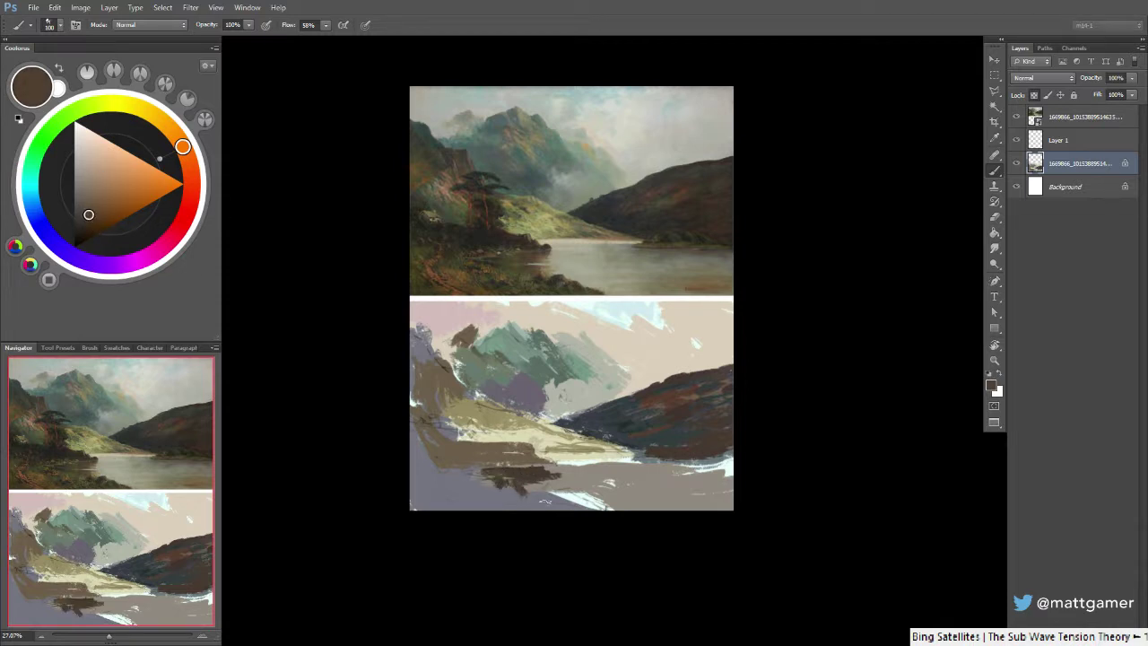
drag(534, 474, 490, 480)
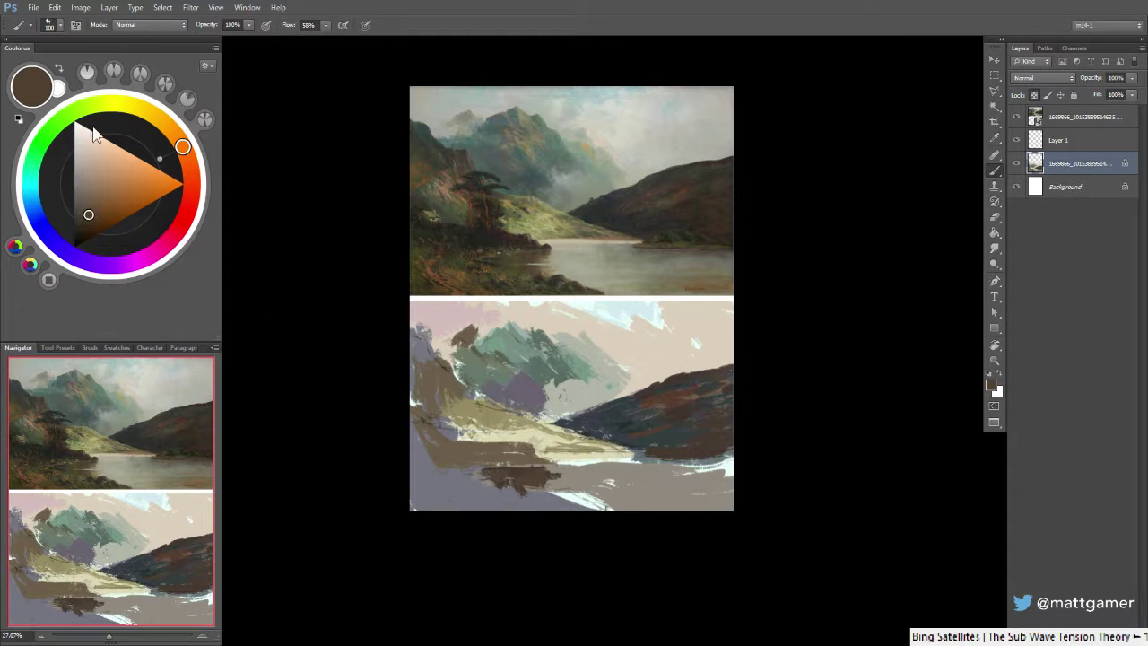
drag(35, 173, 39, 148)
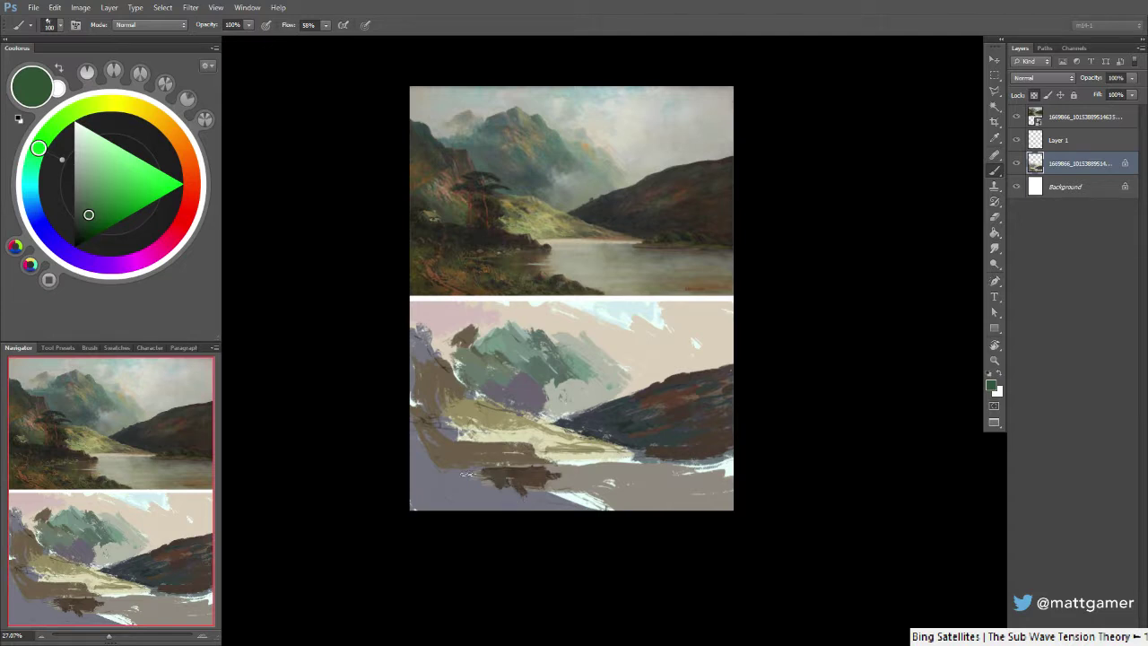
click(97, 105)
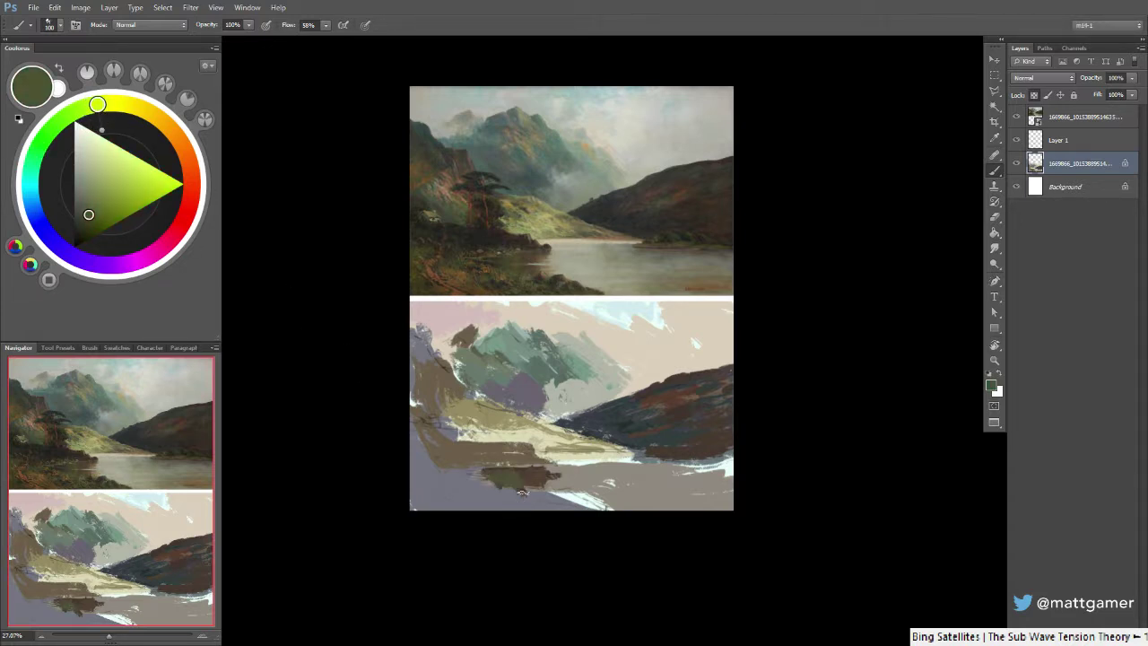
Paint the near bank above its reflection in near-black brown and dark olive, giving it a ragged, bushy top edge
alt+click(518, 478)
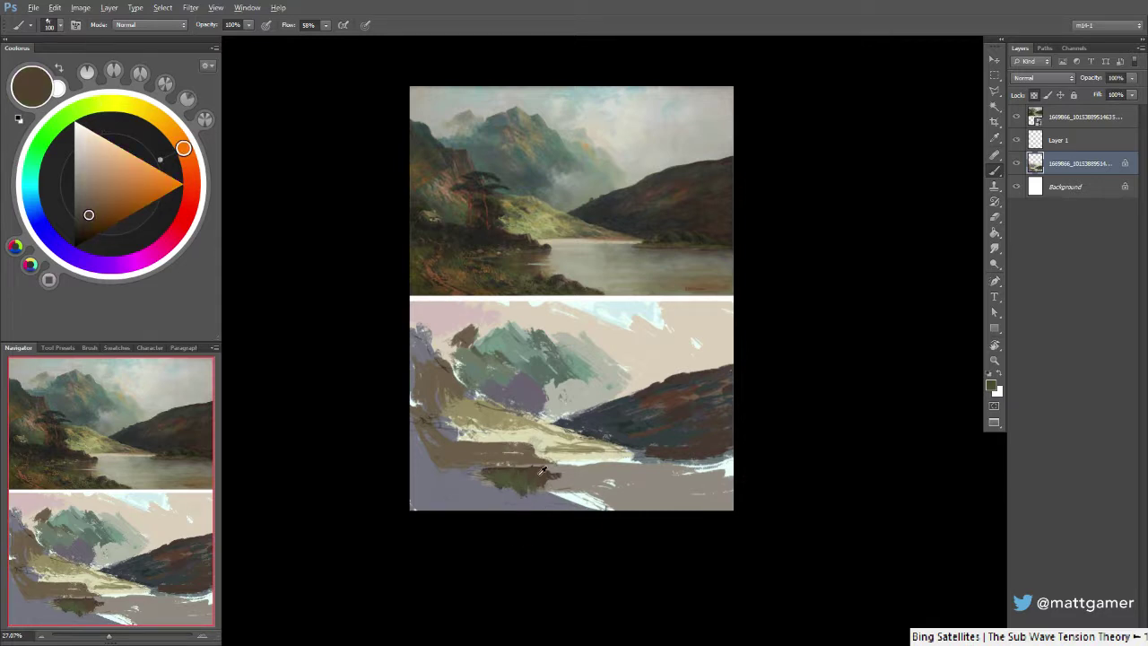
click(87, 223)
drag(81, 225, 83, 227)
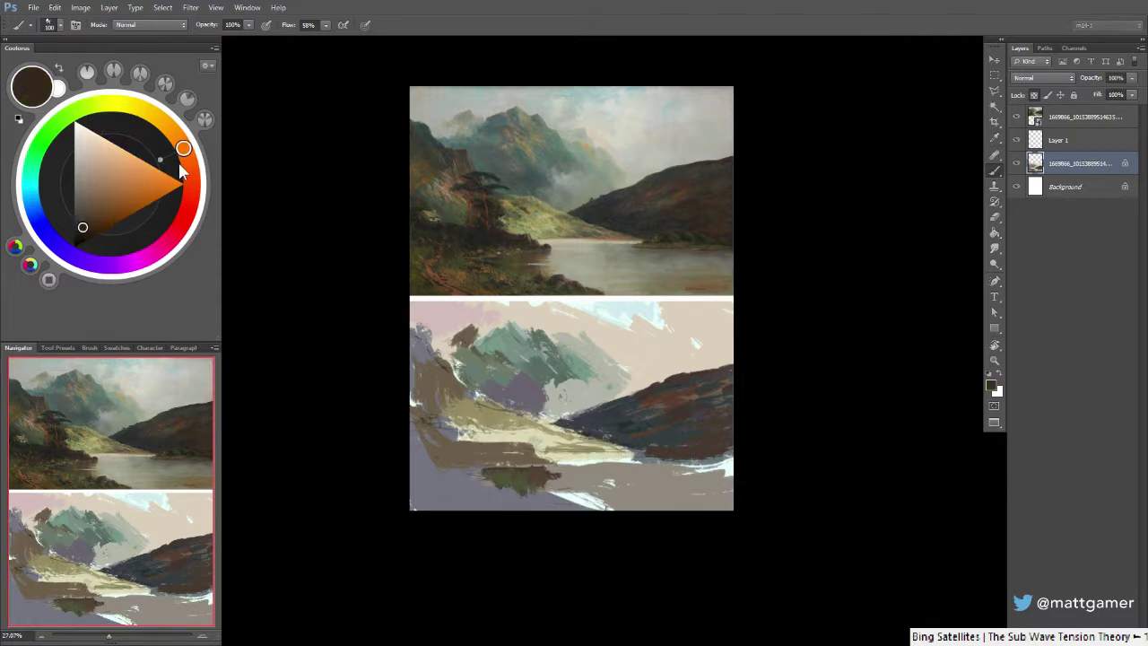
click(190, 168)
drag(478, 458, 558, 461)
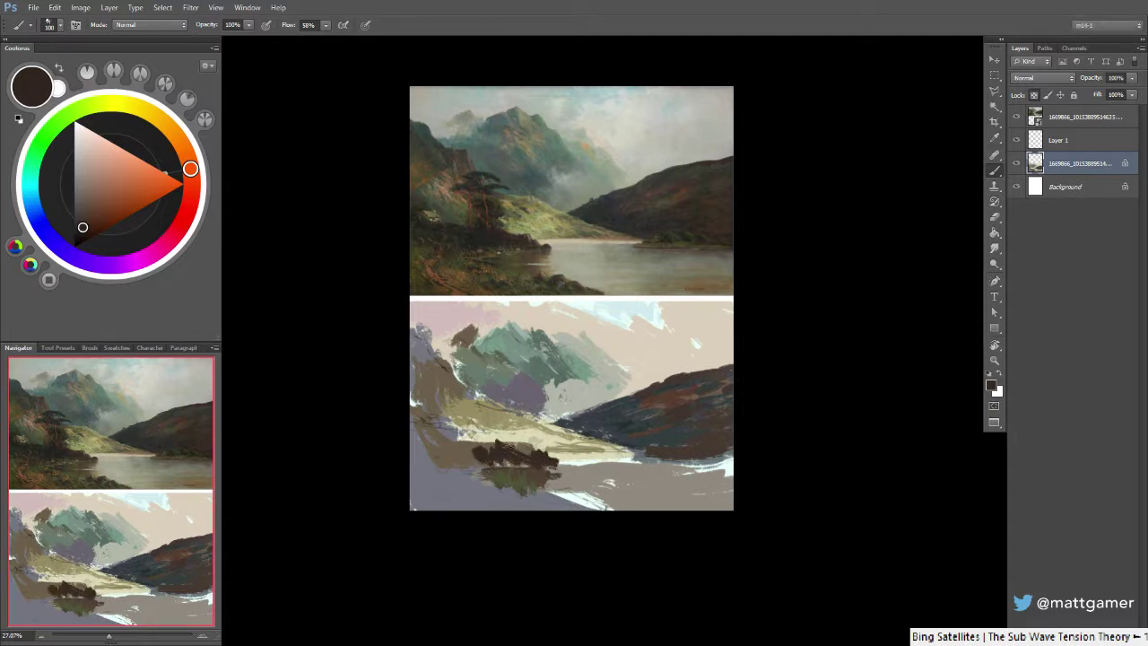
mouse_move(476, 444)
mouse_down()
mouse_move(431, 447)
mouse_move(431, 421)
mouse_move(438, 446)
mouse_move(474, 450)
mouse_move(433, 451)
mouse_move(468, 468)
mouse_up()
click(126, 107)
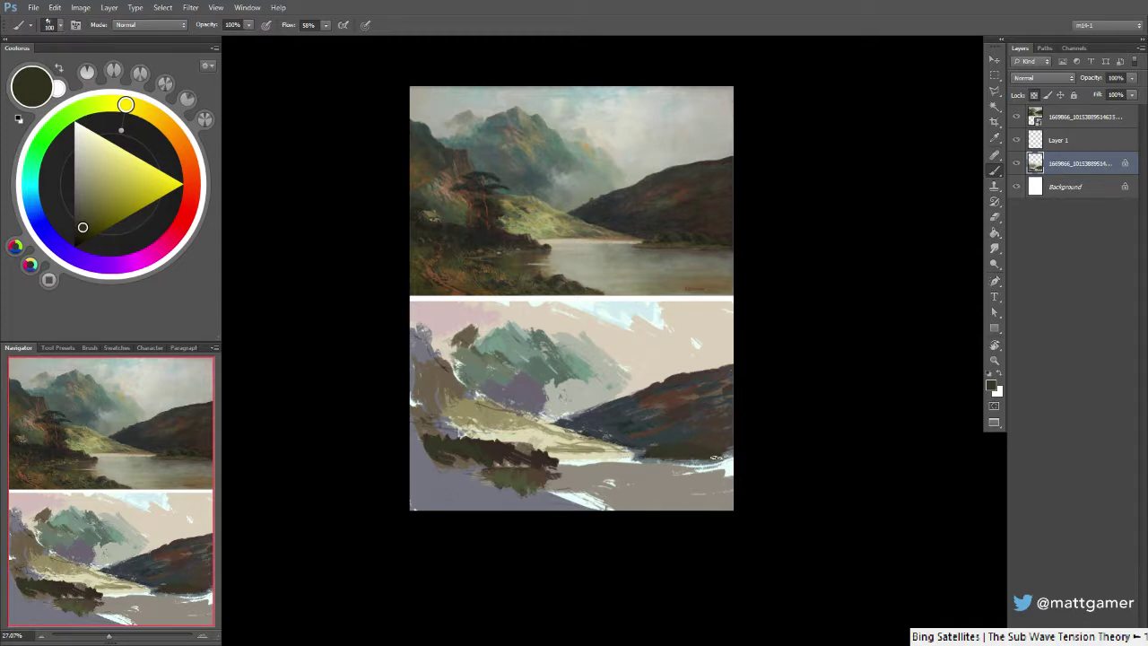
Paint a dark olive shoreline strip along the dark hill's foot and mix a lighter olive
drag(732, 458, 669, 461)
drag(80, 224, 83, 214)
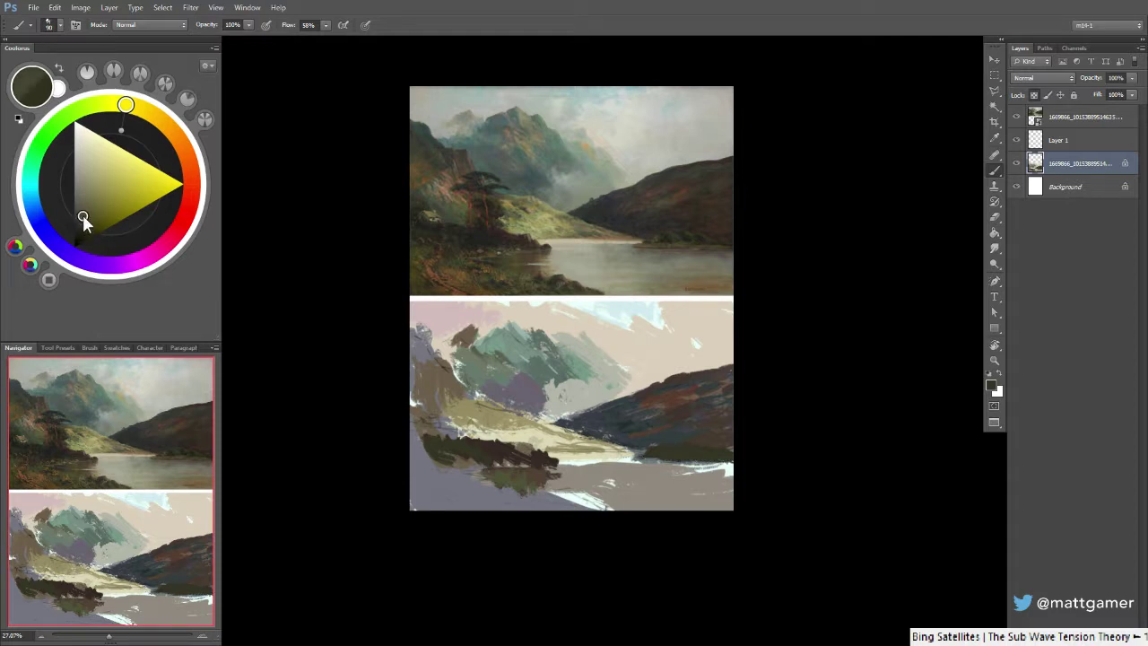
right_click(532, 334)
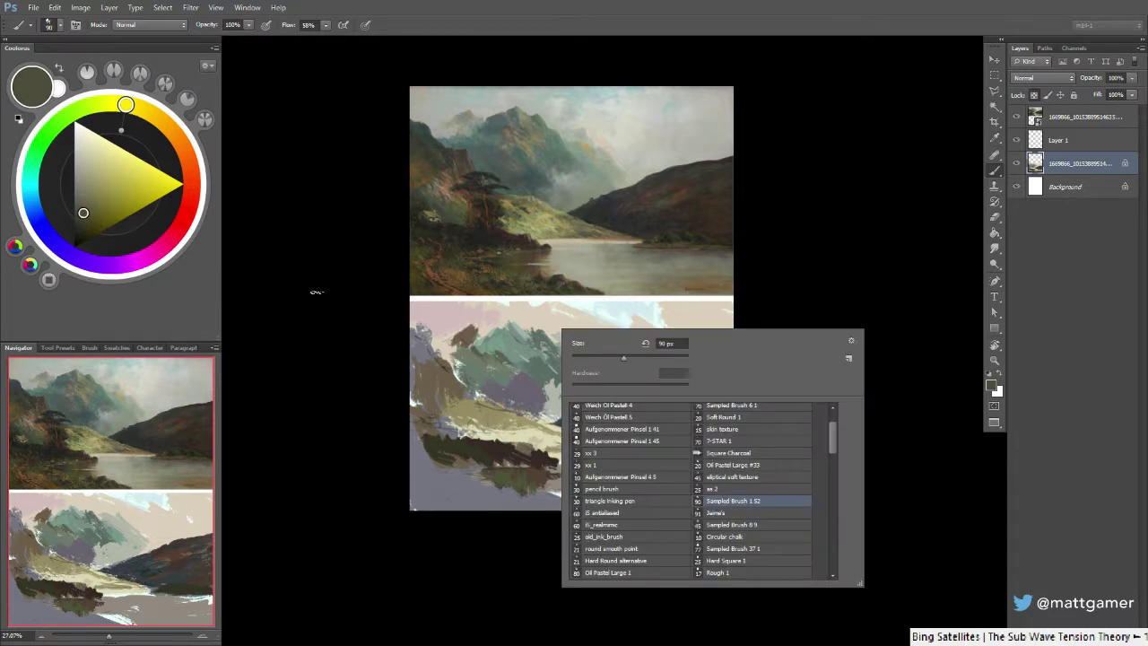
click(317, 293)
right_click(456, 307)
click(341, 292)
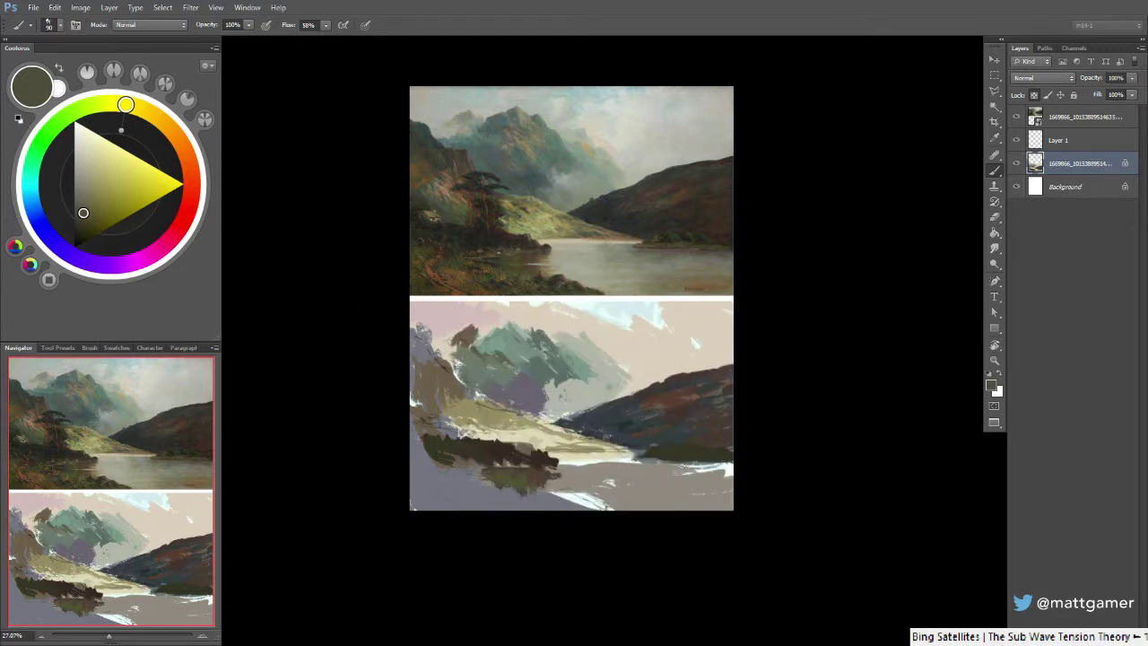
Vary the shoreline strip under the dark hill with lighter olive and near-black strokes, using a smaller brush
drag(671, 455, 718, 456)
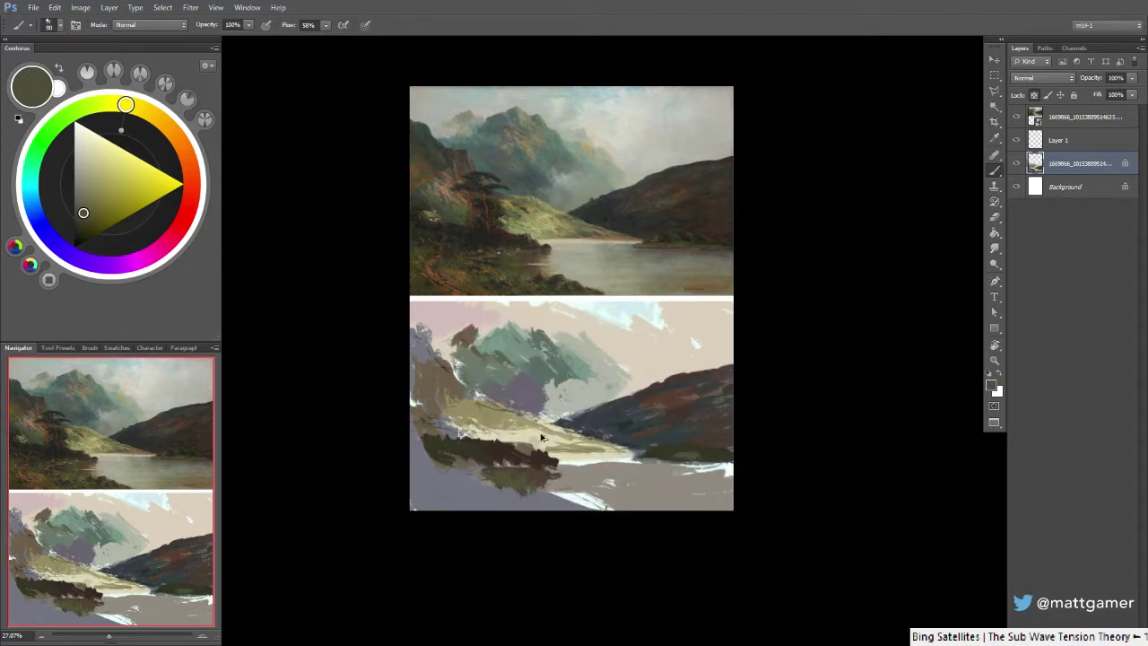
click(88, 219)
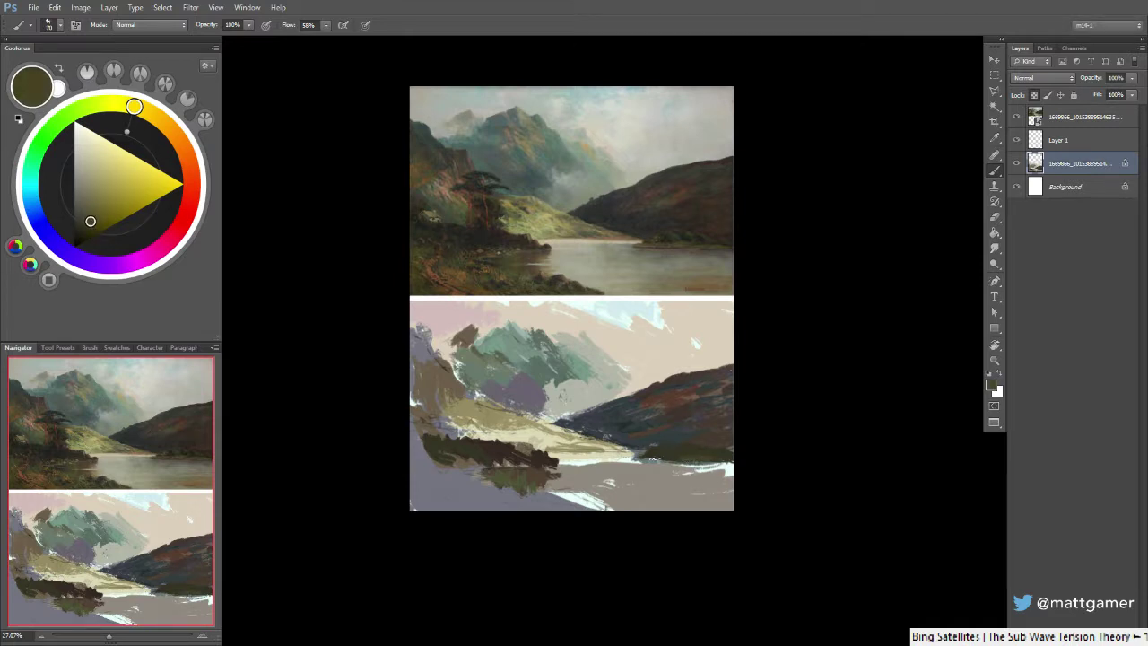
alt+click(667, 450)
click(77, 233)
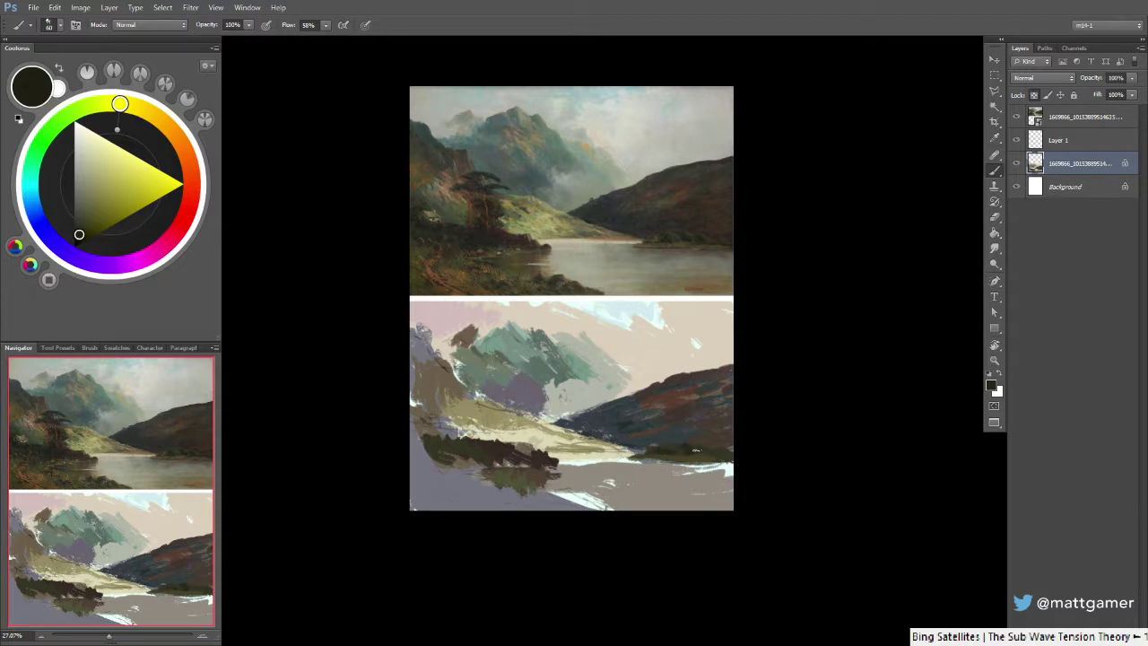
alt+click(691, 453)
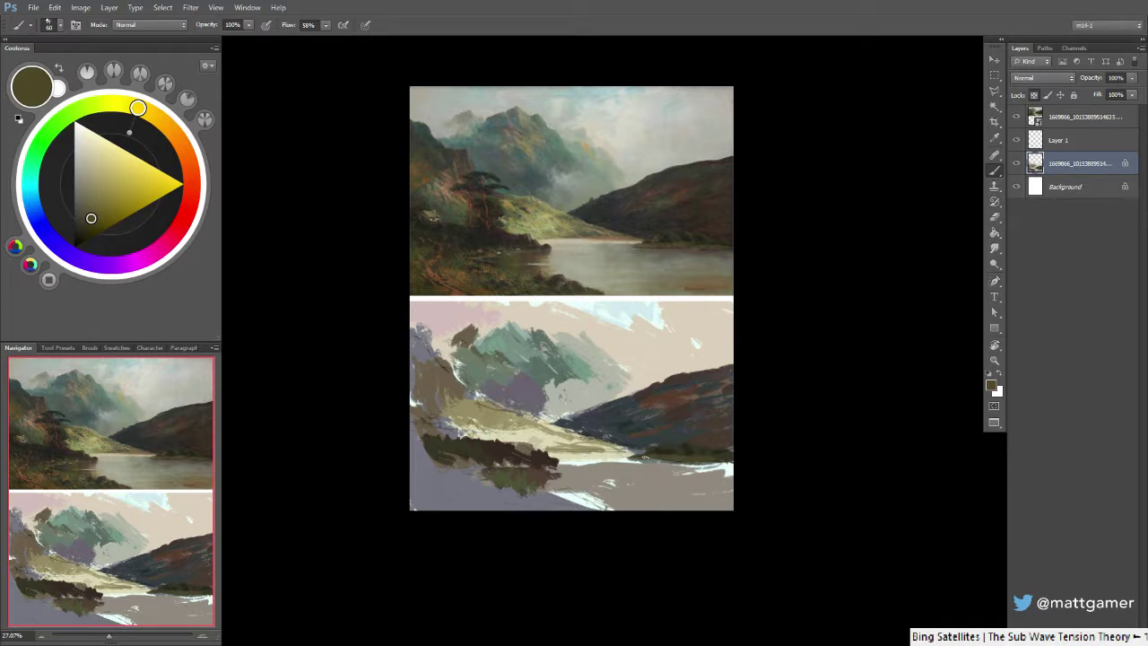
Mix a dark grey-brown and paint it into the water just below the shoreline strip under the dark hill
alt+click(621, 332)
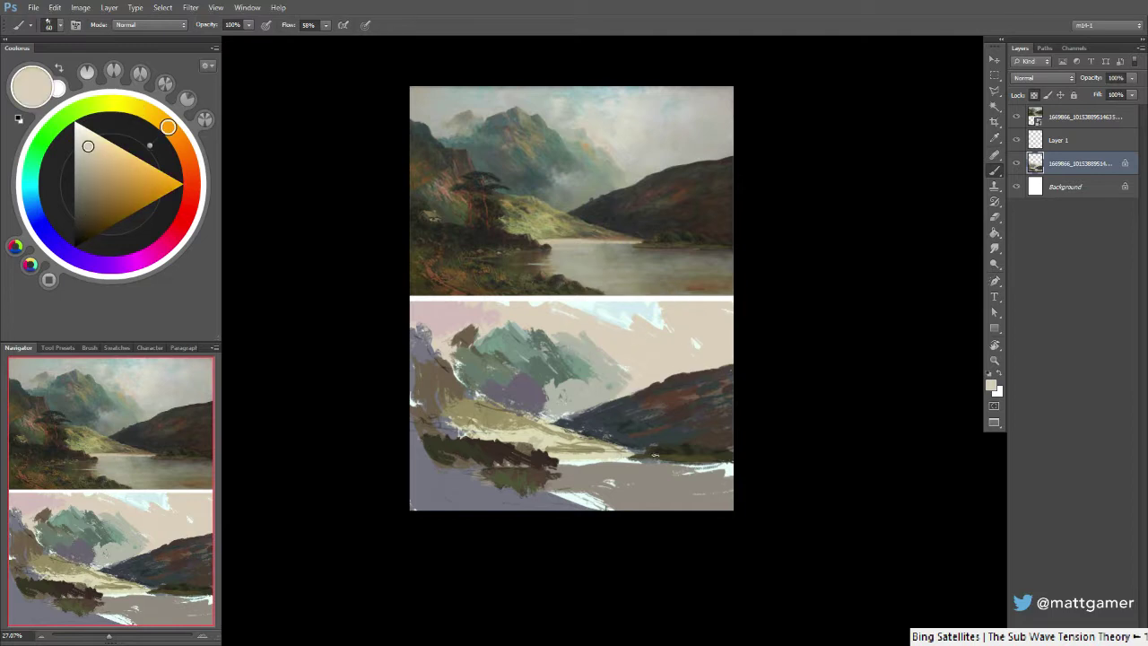
drag(83, 187, 84, 201)
drag(170, 127, 178, 138)
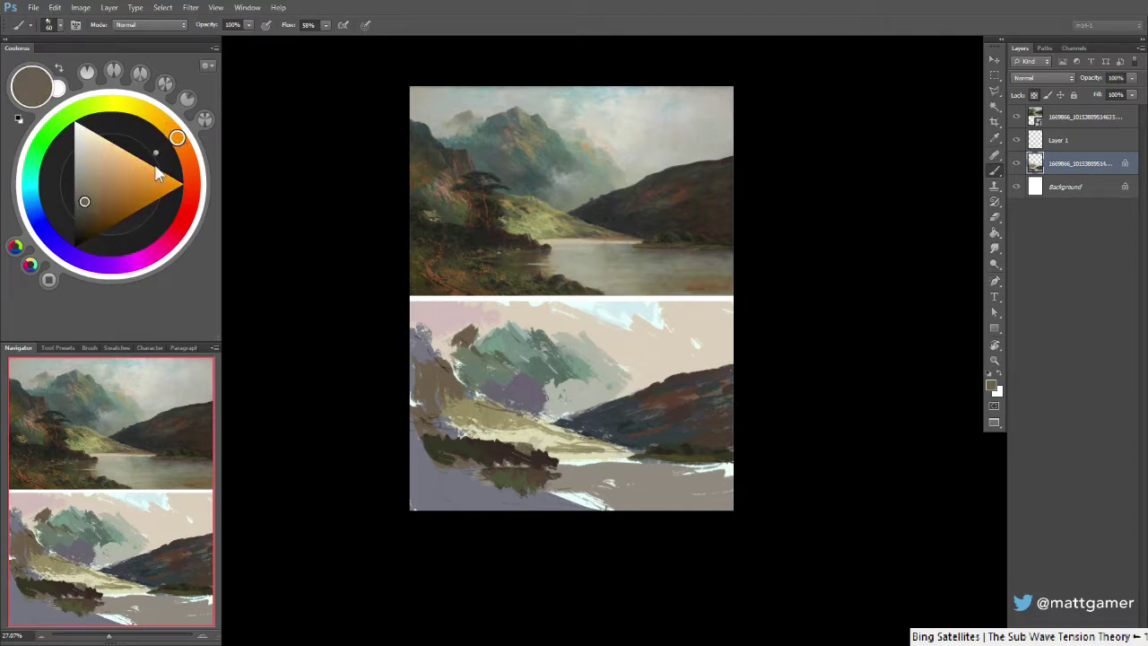
click(83, 209)
click(83, 207)
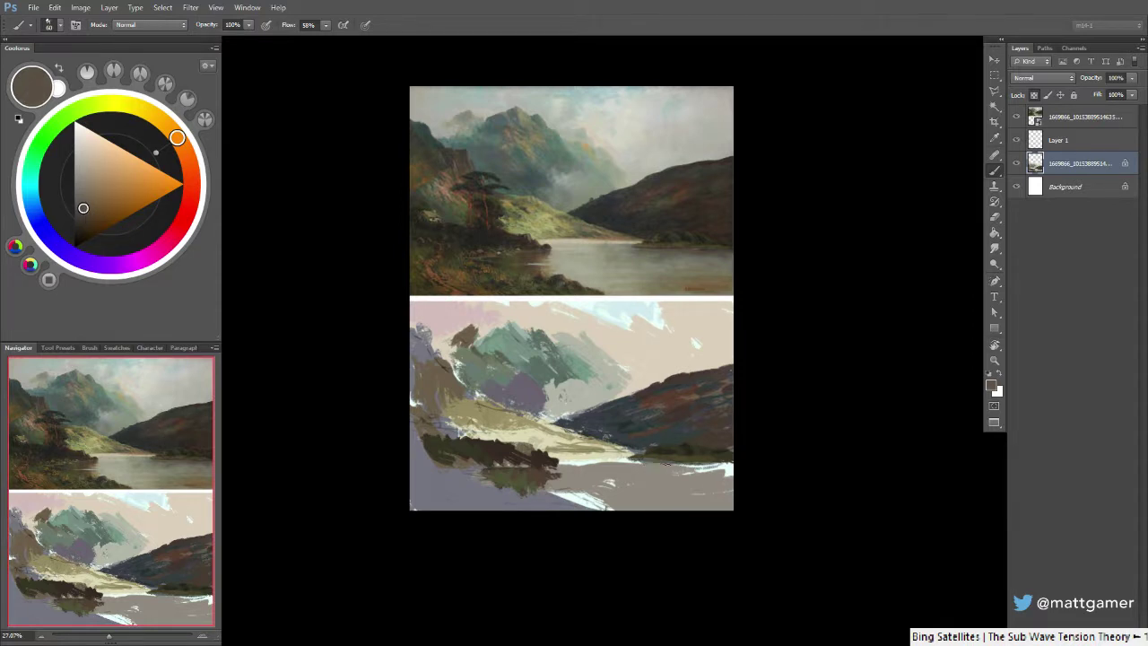
mouse_move(667, 464)
mouse_down()
mouse_move(705, 464)
mouse_move(657, 466)
mouse_up()
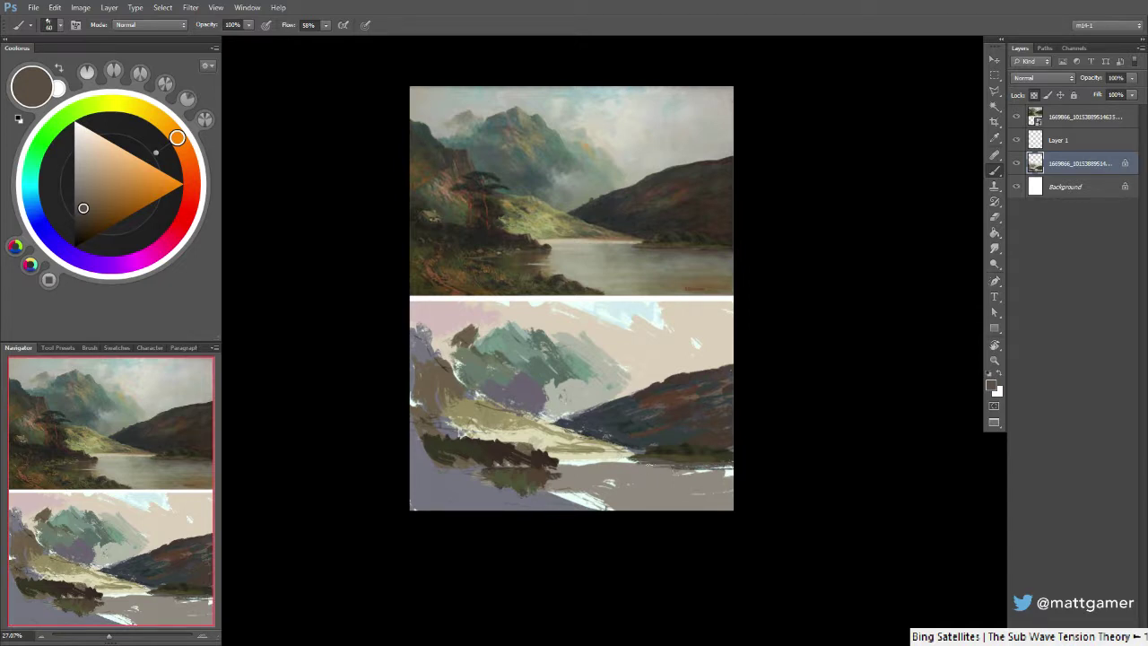
Paint a thin pinkish-tan strip along the far shore between the sunlit field and lake, deepening it with darker tan
alt+click(598, 456)
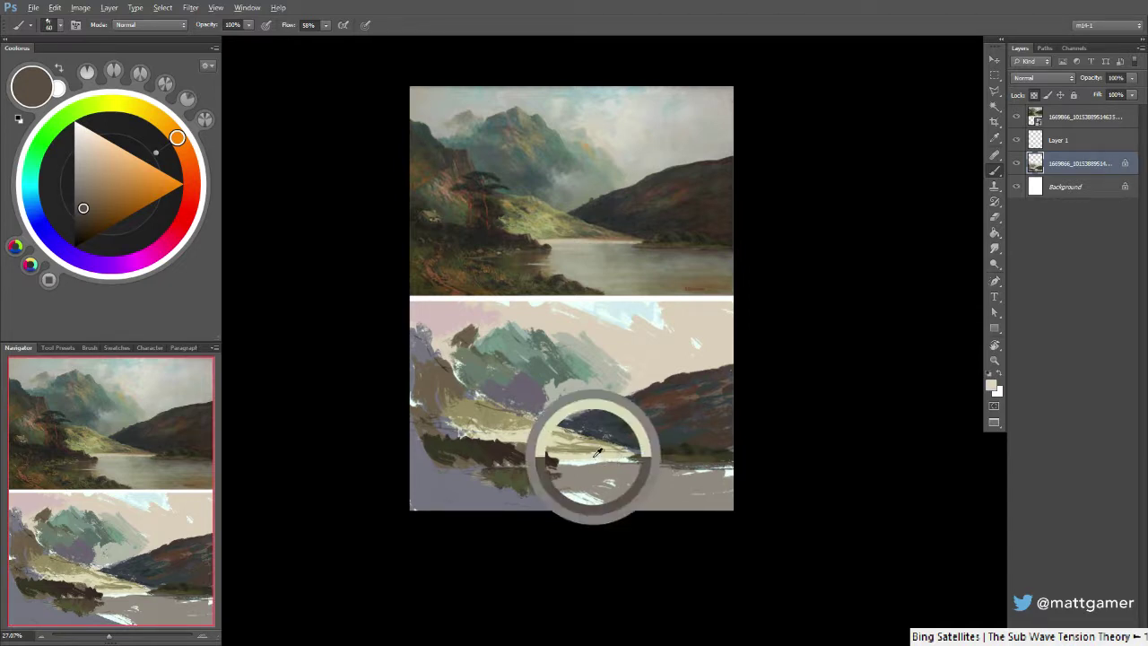
drag(131, 133, 183, 149)
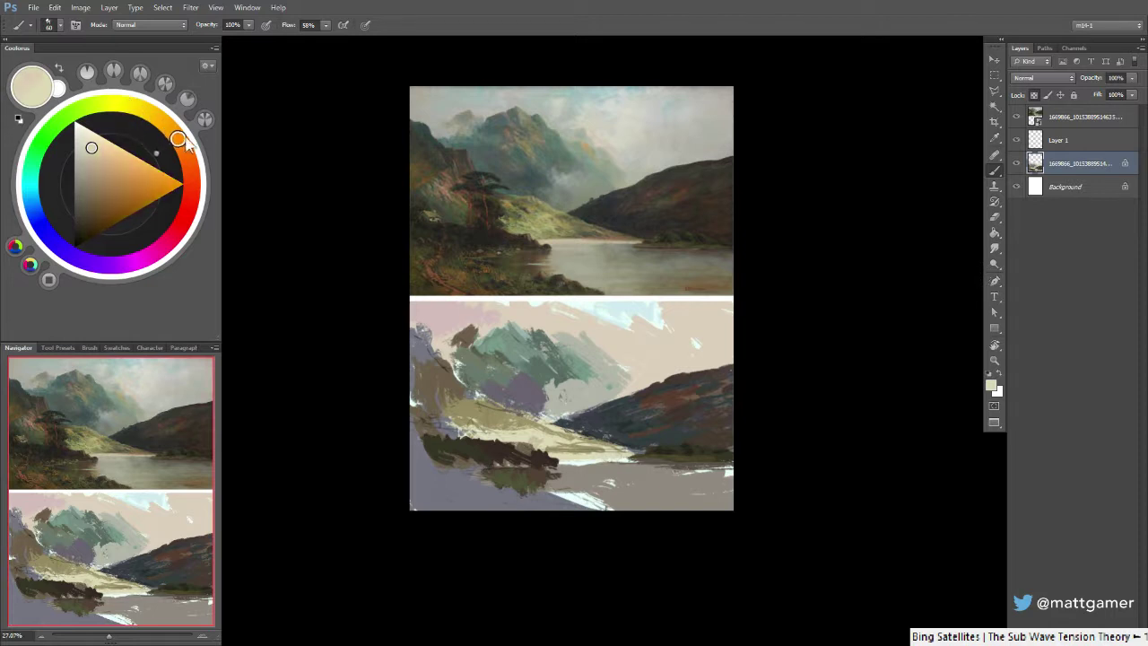
drag(90, 147, 99, 162)
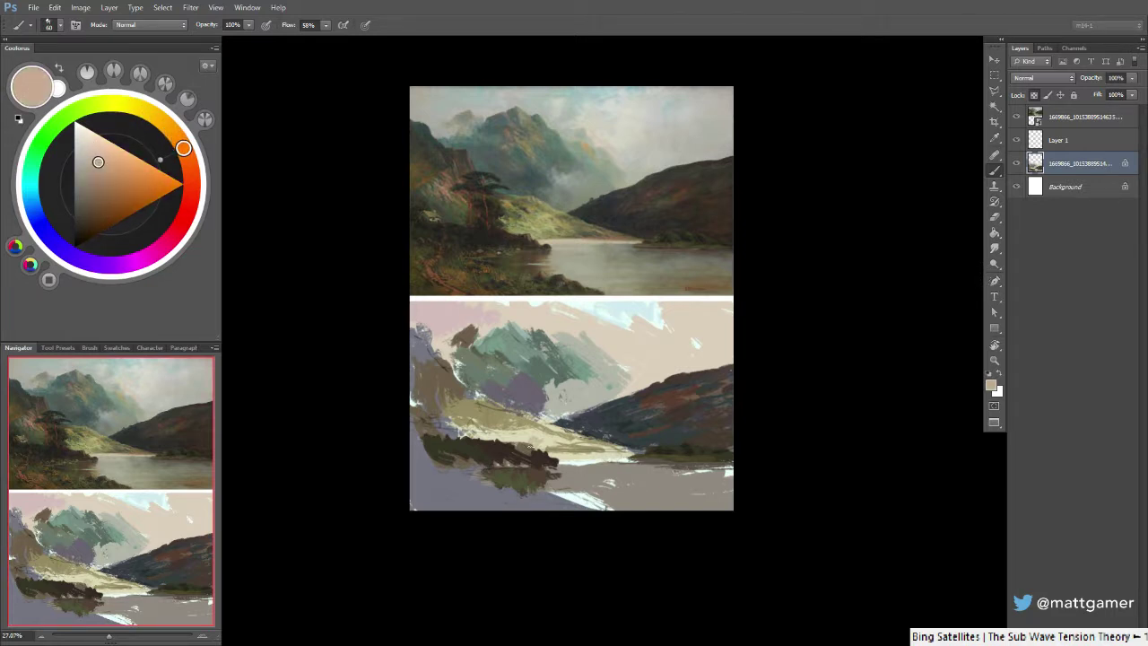
drag(616, 453, 548, 455)
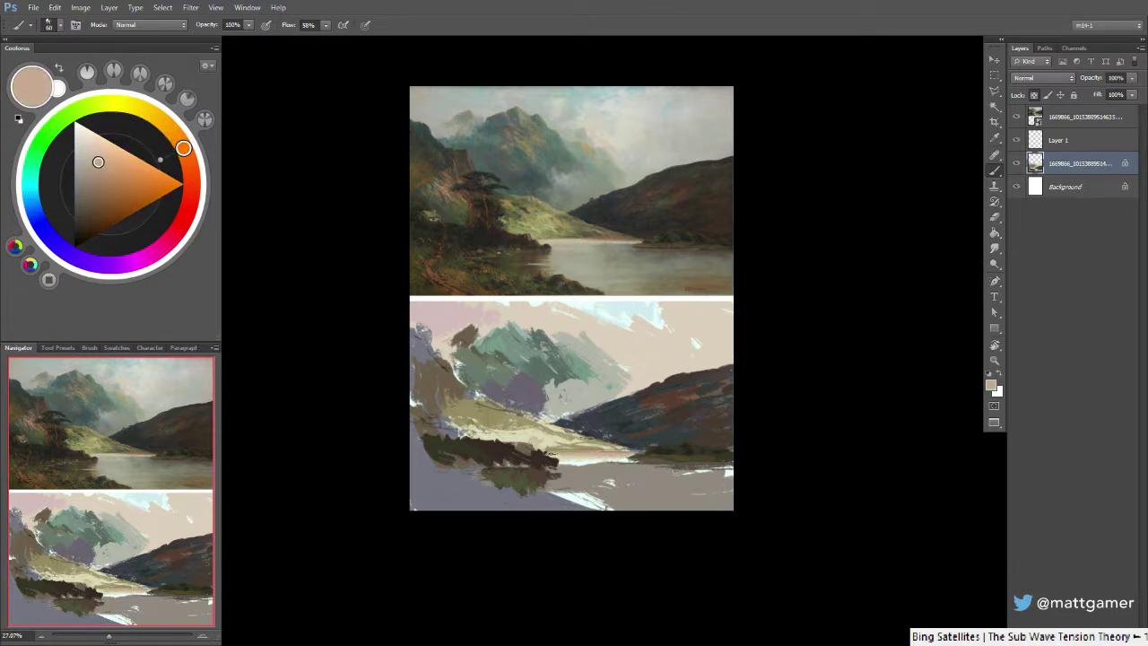
drag(97, 164, 101, 178)
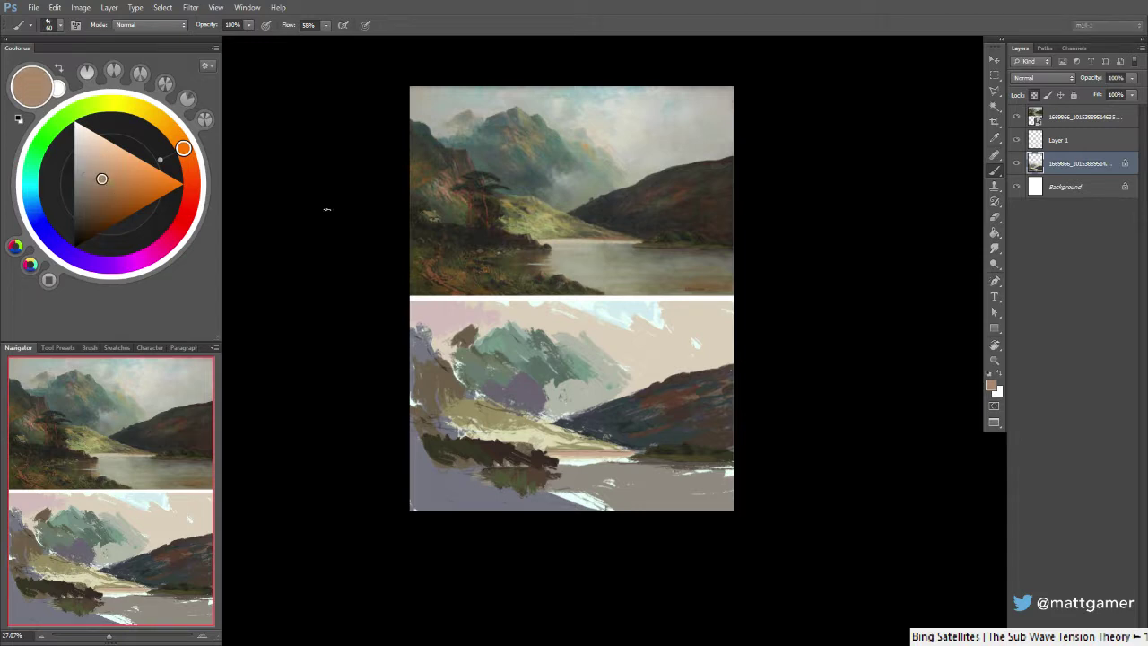
Set Layer 1's opacity to 70% and paint a muted grey-green sampled from the mountain on its upper slope
click(1069, 139)
click(1089, 80)
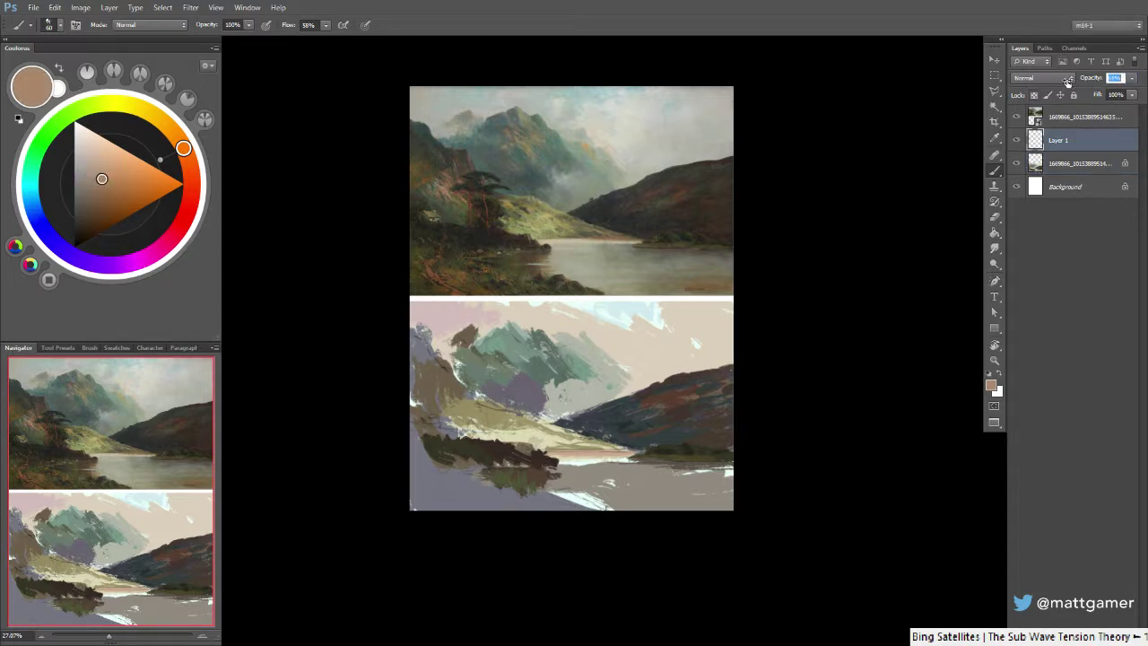
text(70)
key(Return)
alt+click(531, 336)
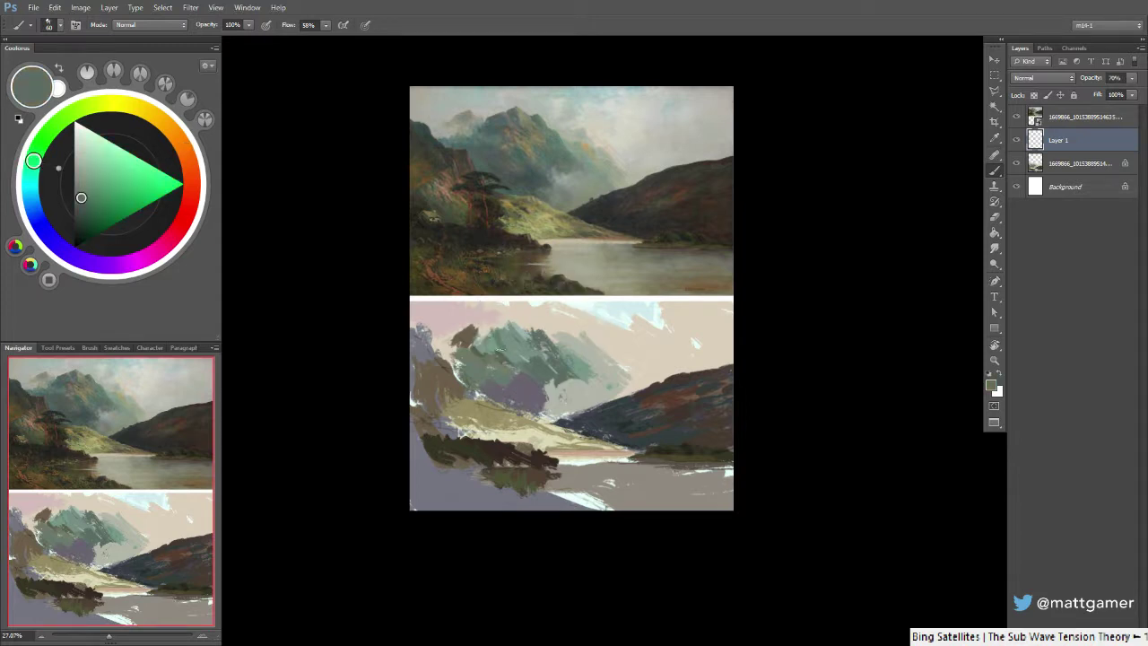
drag(492, 351, 500, 341)
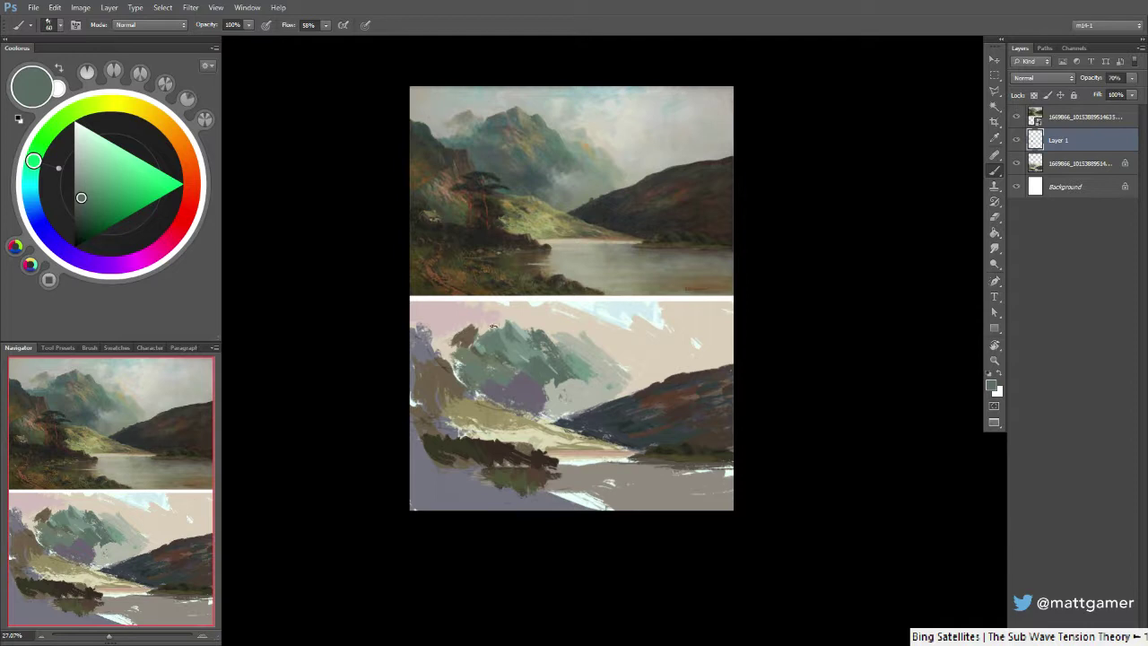
Mix a light neutral grey for the sky, comparing samples from the reference painting with the sky beside the study's peak
alt+click(491, 325)
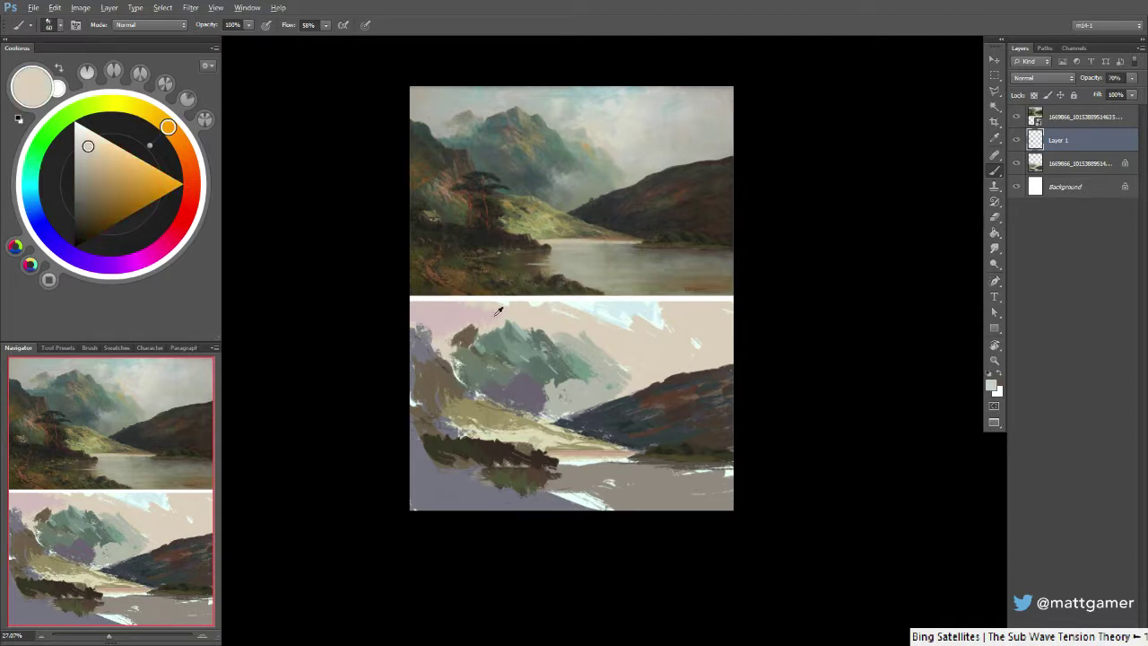
alt+click(492, 317)
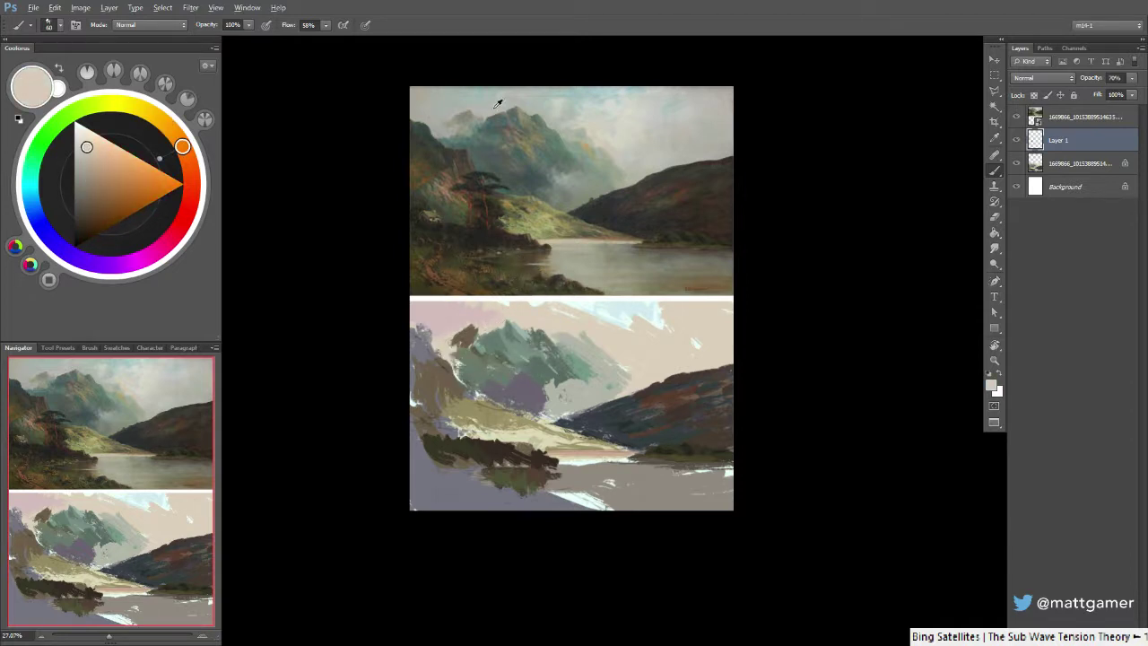
alt+click(515, 146)
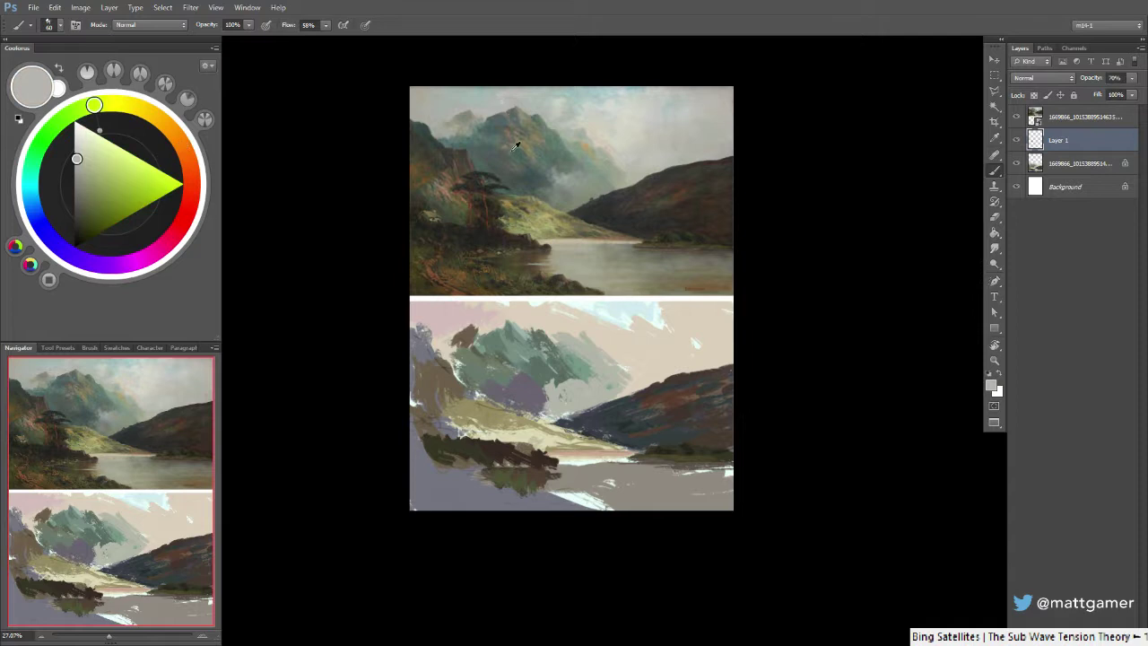
alt+click(494, 319)
alt+click(501, 111)
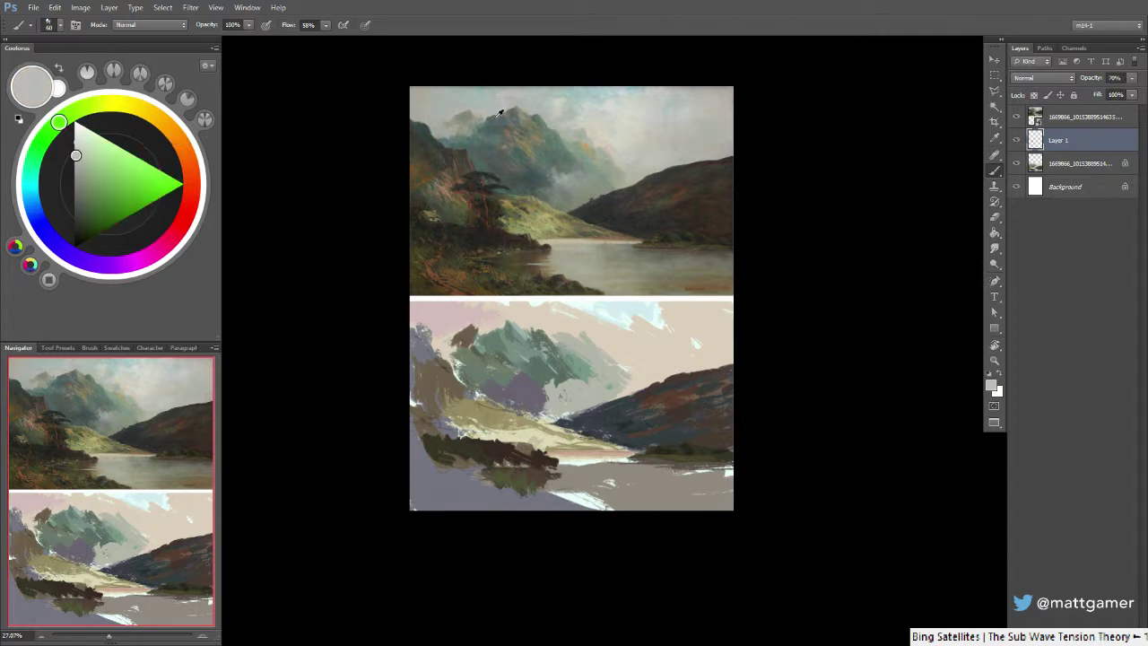
alt+click(494, 320)
alt+click(492, 108)
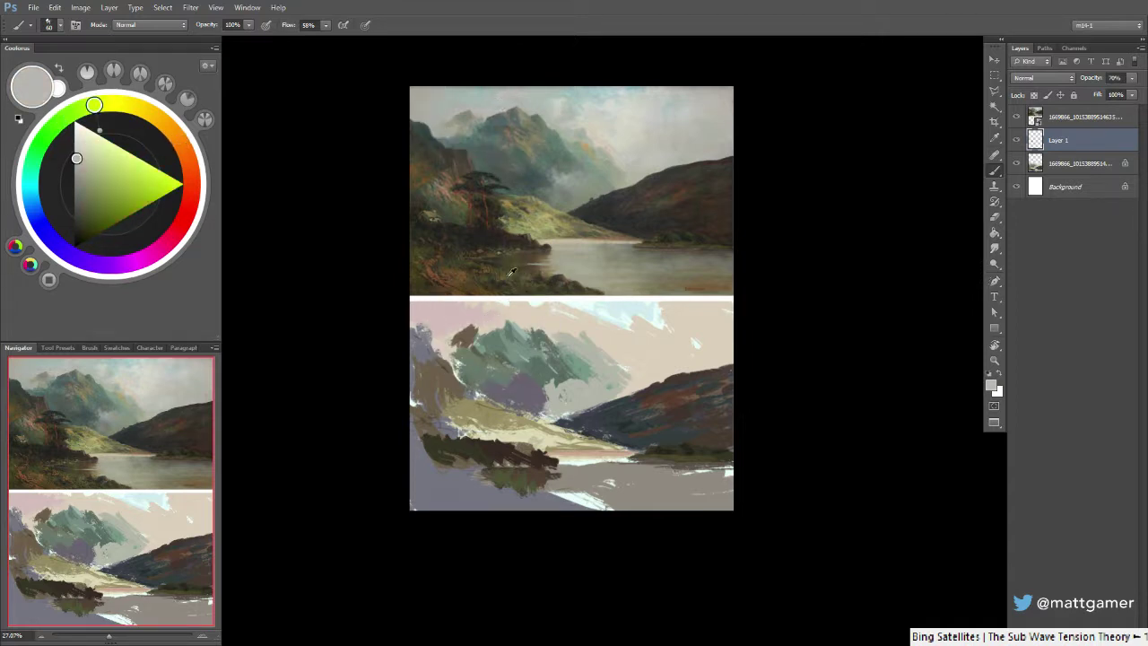
alt+click(494, 317)
click(95, 106)
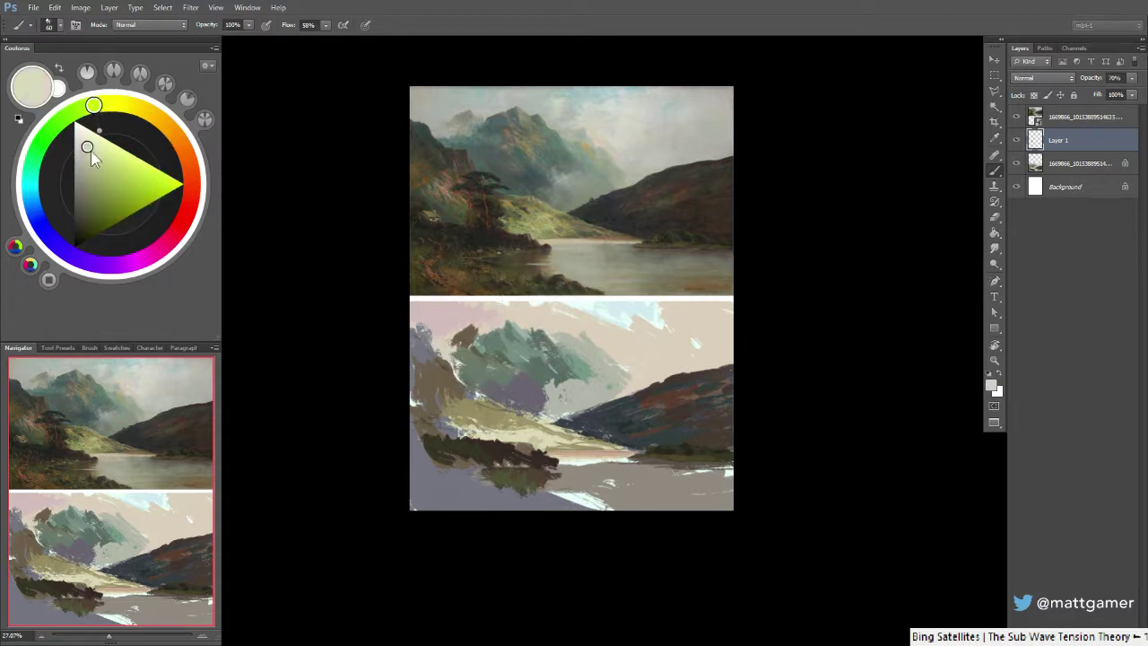
click(74, 155)
click(99, 104)
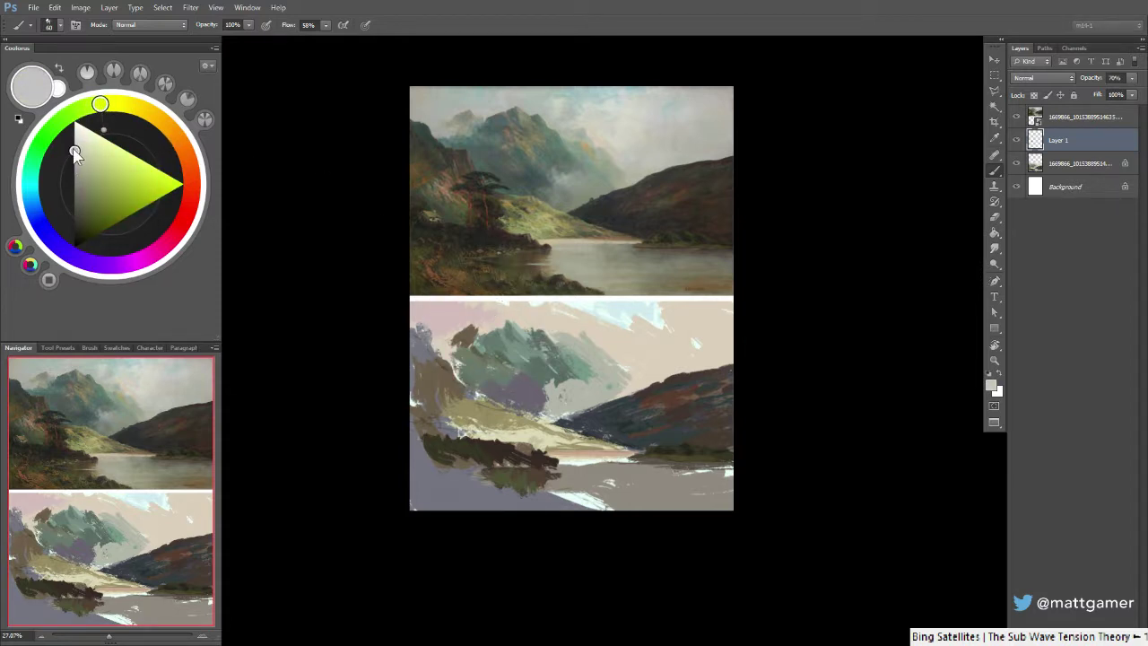
click(75, 152)
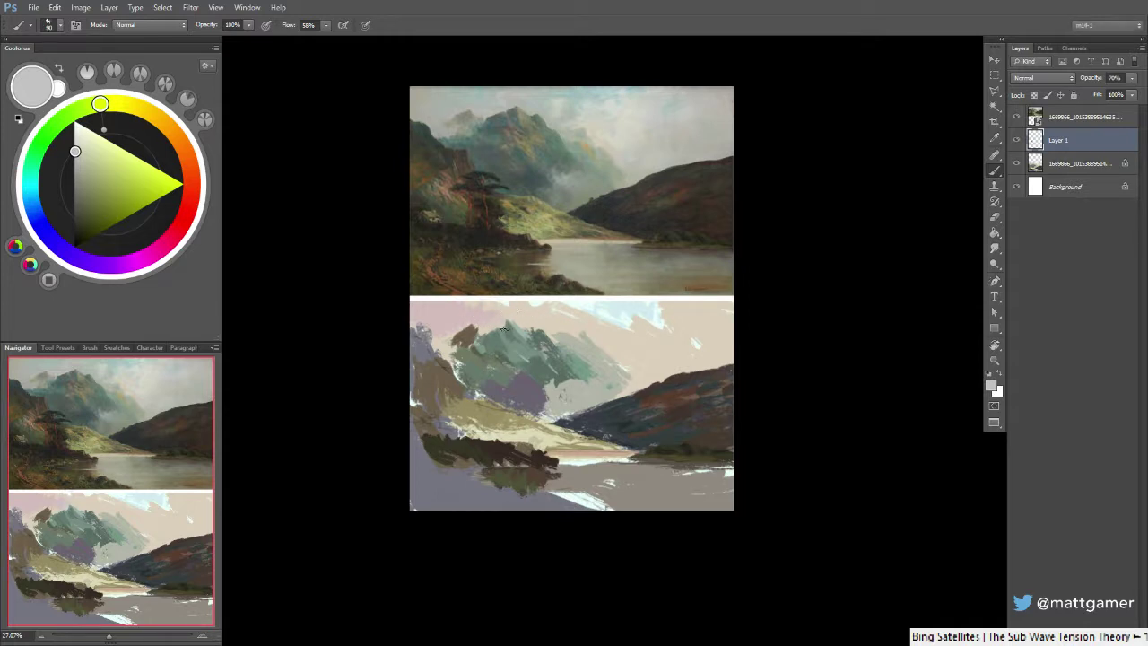
Add a new layer and paint the upper sky above the mountain in light grey and pale blue-grey
key(ctrl+shift+n)
key(Return)
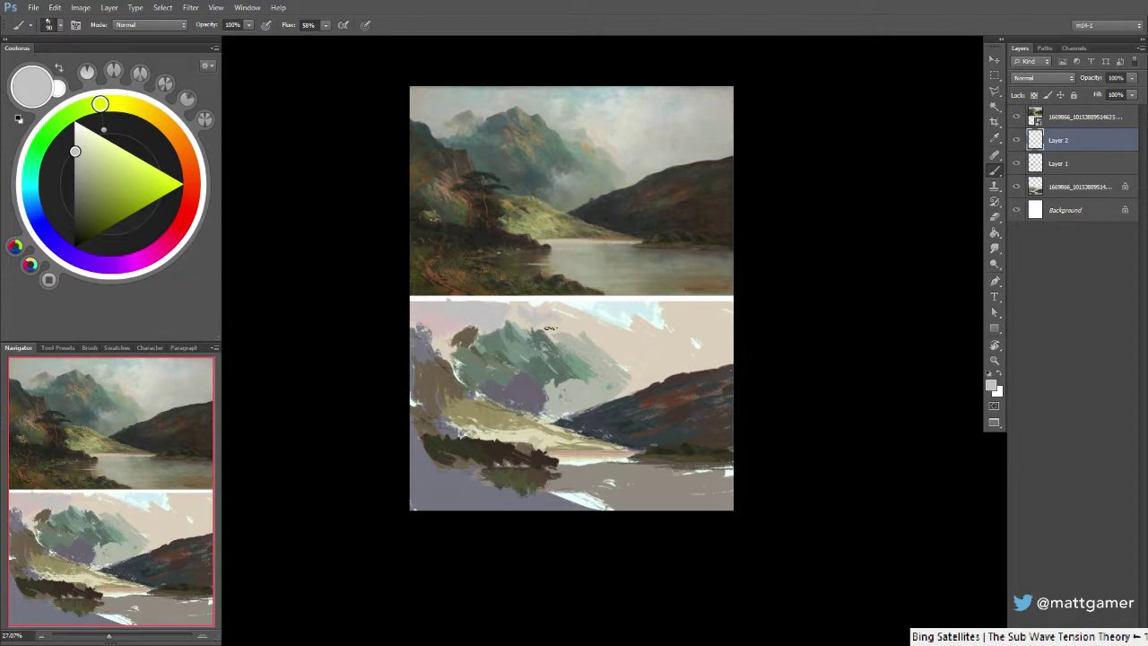
drag(524, 310, 589, 306)
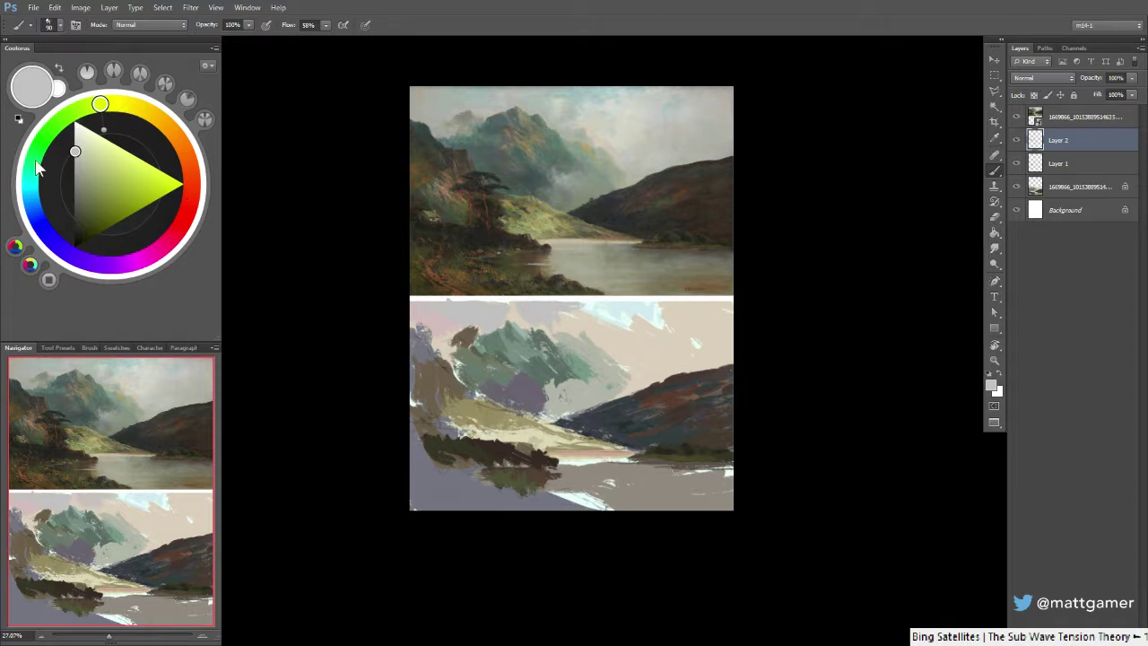
drag(36, 199, 30, 184)
click(79, 151)
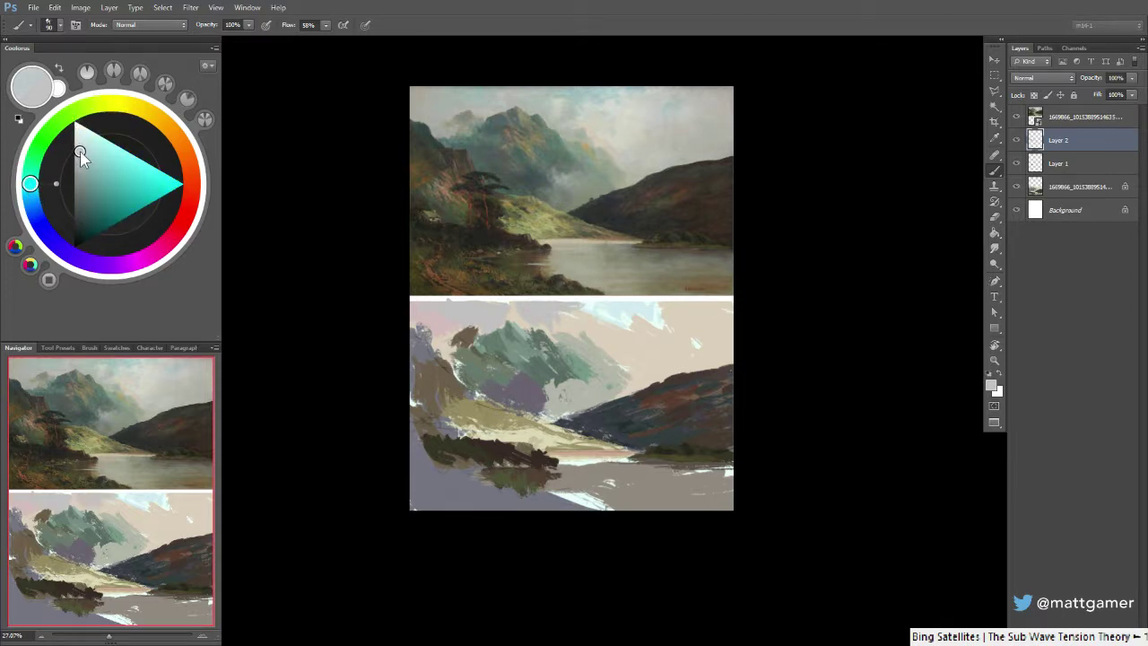
drag(540, 313, 615, 309)
Mix a light blue and paint a patch of open sky above and beyond the mountain peak
click(34, 189)
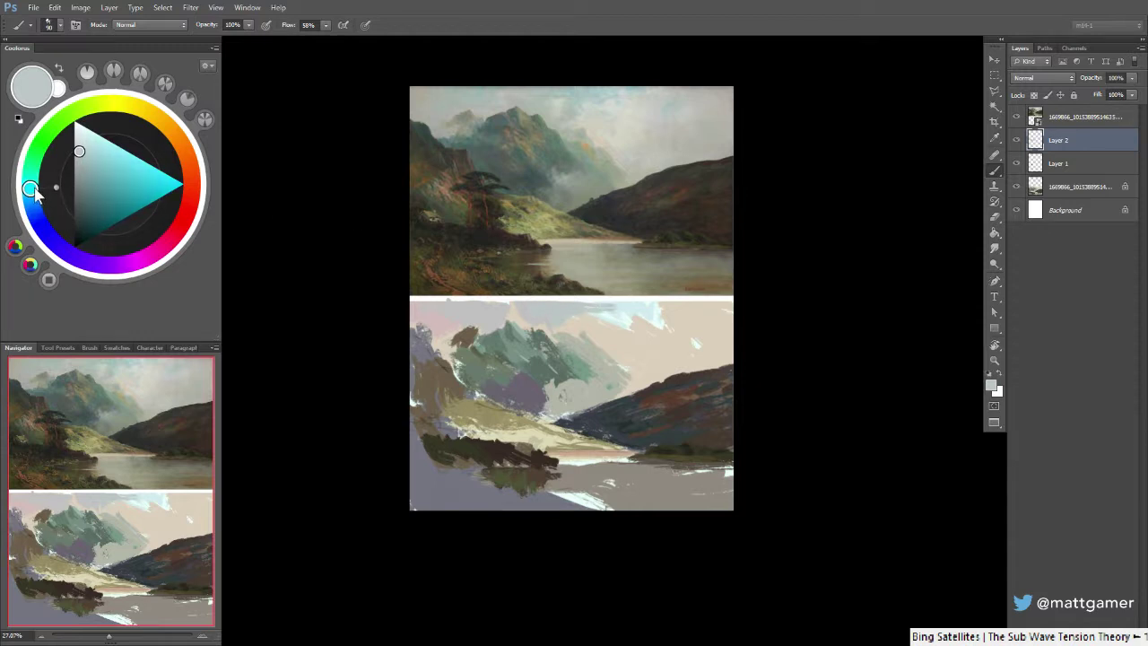
drag(34, 188, 32, 185)
mouse_move(89, 147)
mouse_down()
mouse_move(87, 136)
mouse_move(95, 147)
mouse_up()
click(33, 201)
click(34, 203)
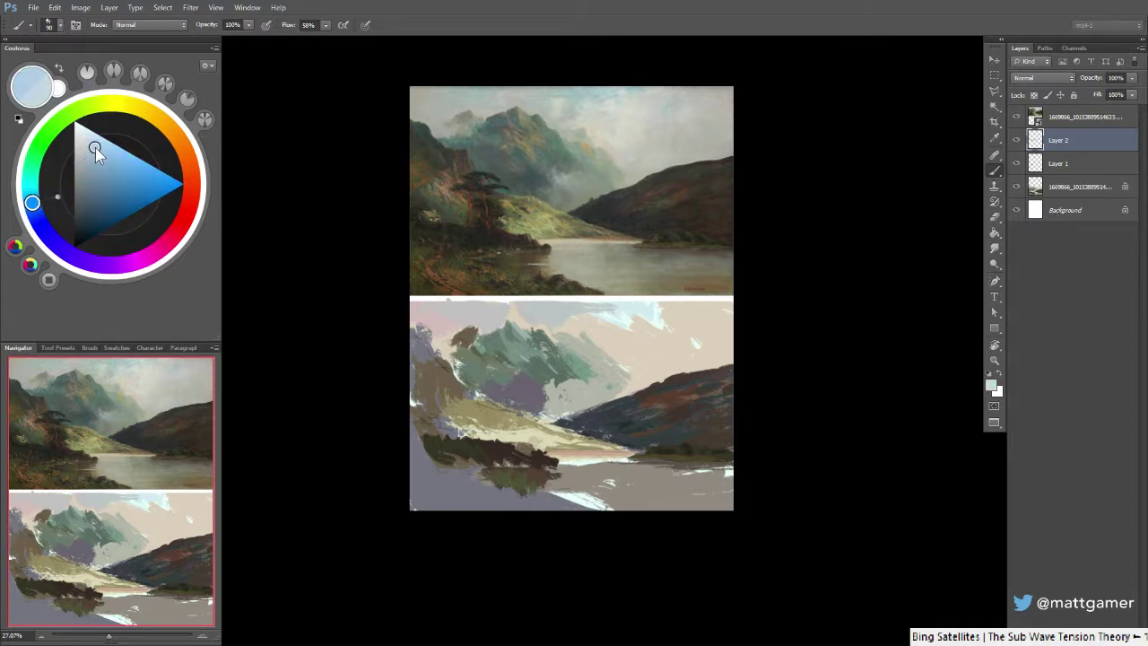
mouse_move(572, 305)
mouse_down()
mouse_move(537, 311)
mouse_move(647, 300)
mouse_move(610, 328)
mouse_up()
Cover the white gaps beside the blue sky patch with pale pinkish beige, using a larger brush
alt+click(648, 334)
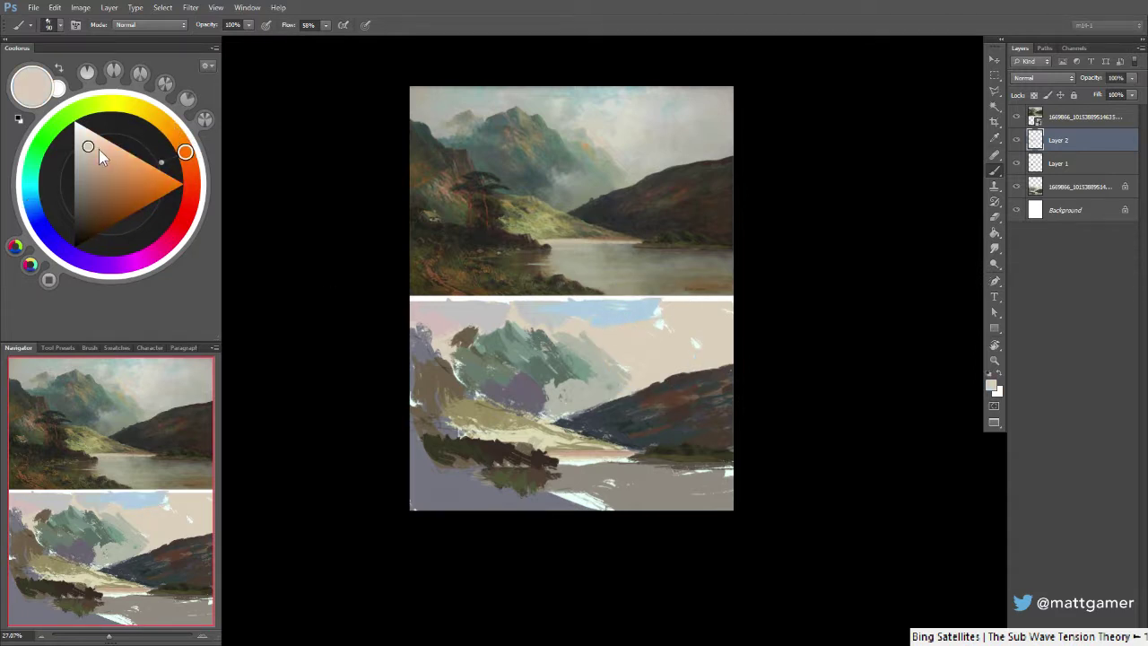
key(bracketright)
key(bracketright)
key(bracketright)
key(bracketright)
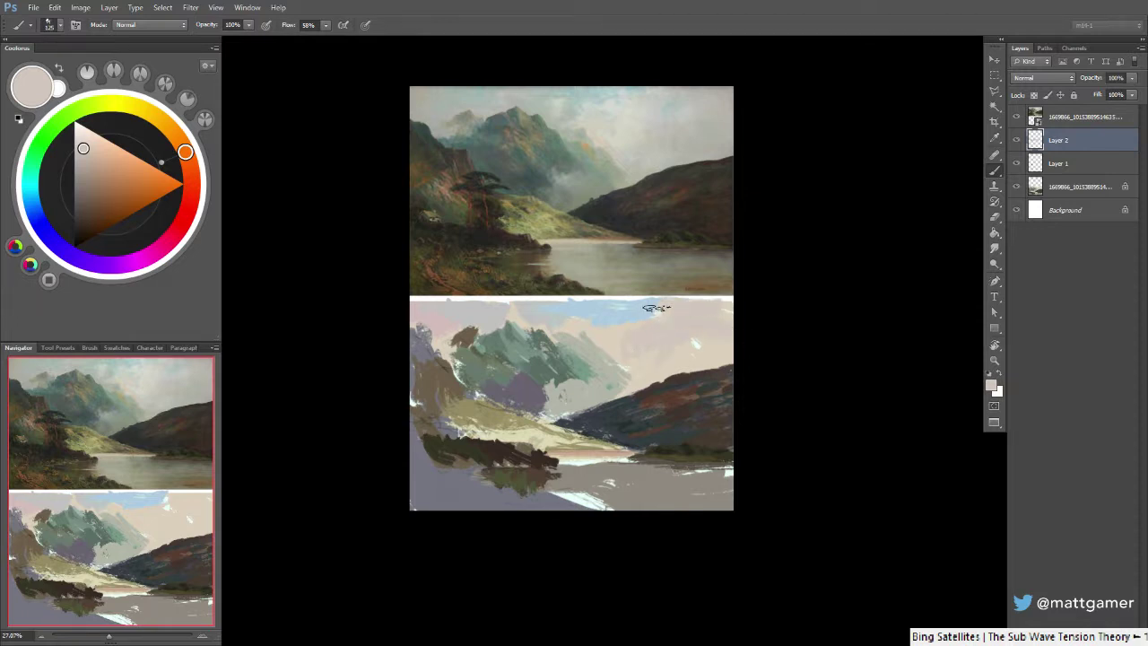
Mix a neutral warm grey and paint a cloud mass above the dark hill with a 175-pixel brush
alt+click(671, 354)
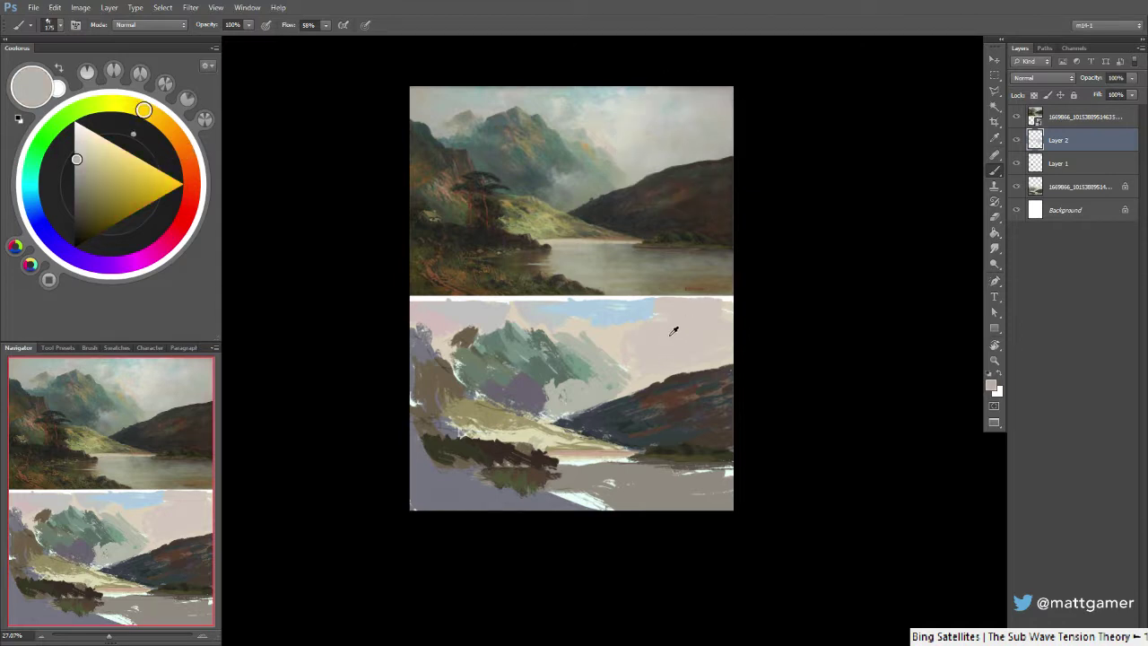
alt+click(686, 345)
click(147, 110)
click(77, 158)
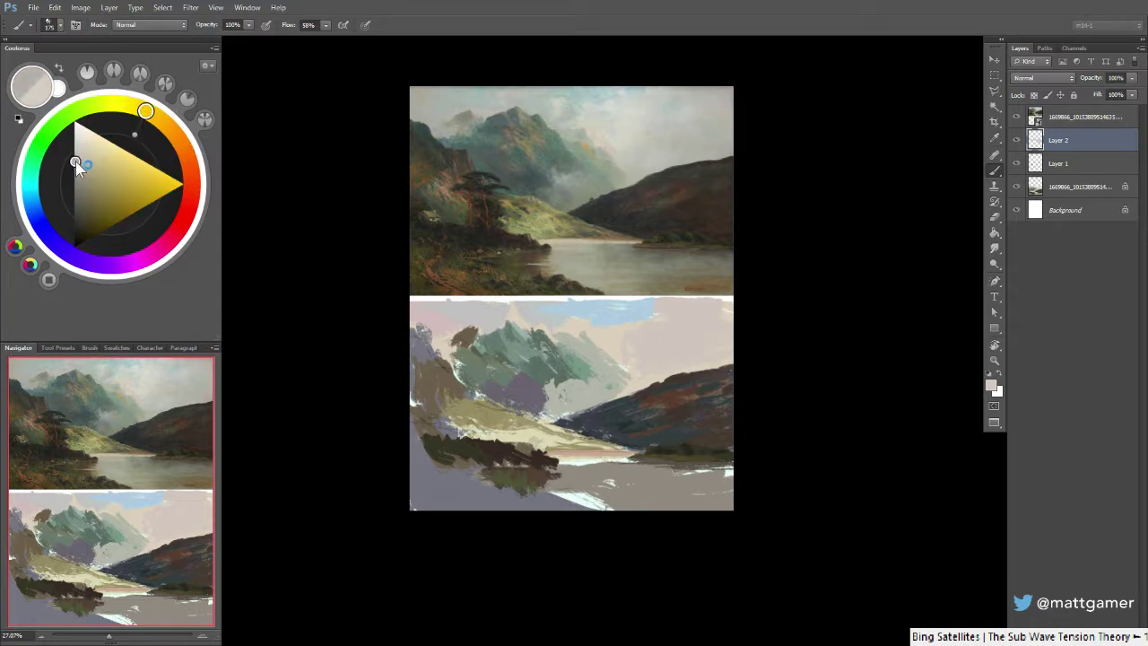
mouse_move(669, 341)
mouse_down()
mouse_move(715, 323)
mouse_move(699, 342)
mouse_move(719, 336)
mouse_move(687, 357)
mouse_move(728, 352)
mouse_move(634, 379)
mouse_move(701, 361)
mouse_move(650, 380)
mouse_up()
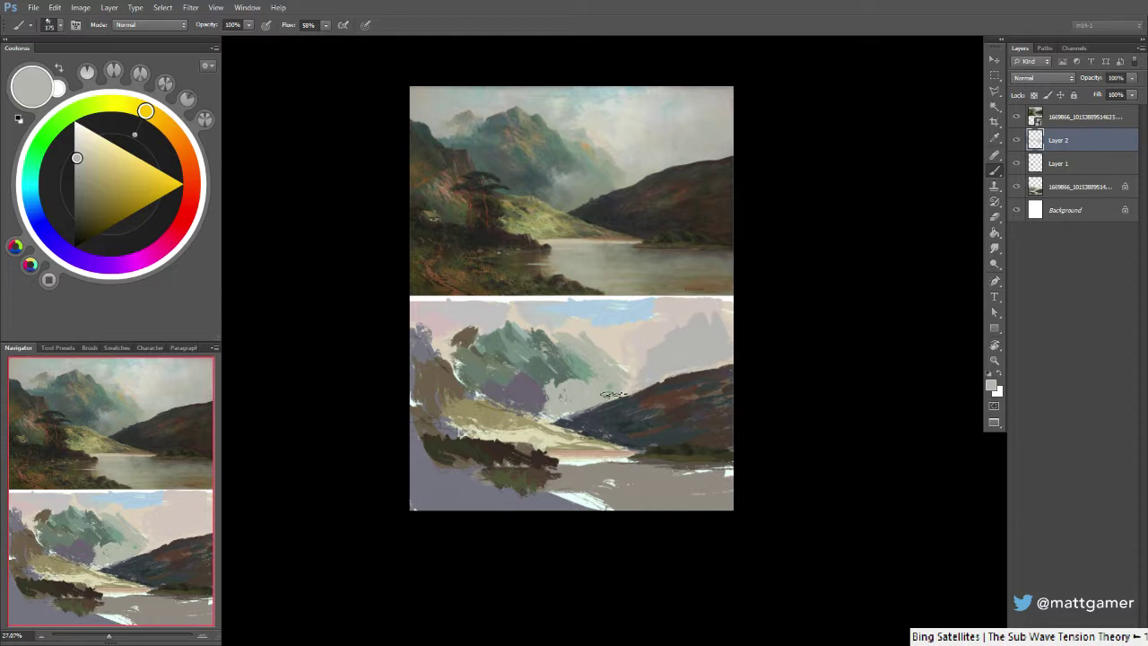
Rework the mountain's far slope and ridge with sampled grey-greens and pale haze grey, using a smaller brush
alt+click(572, 358)
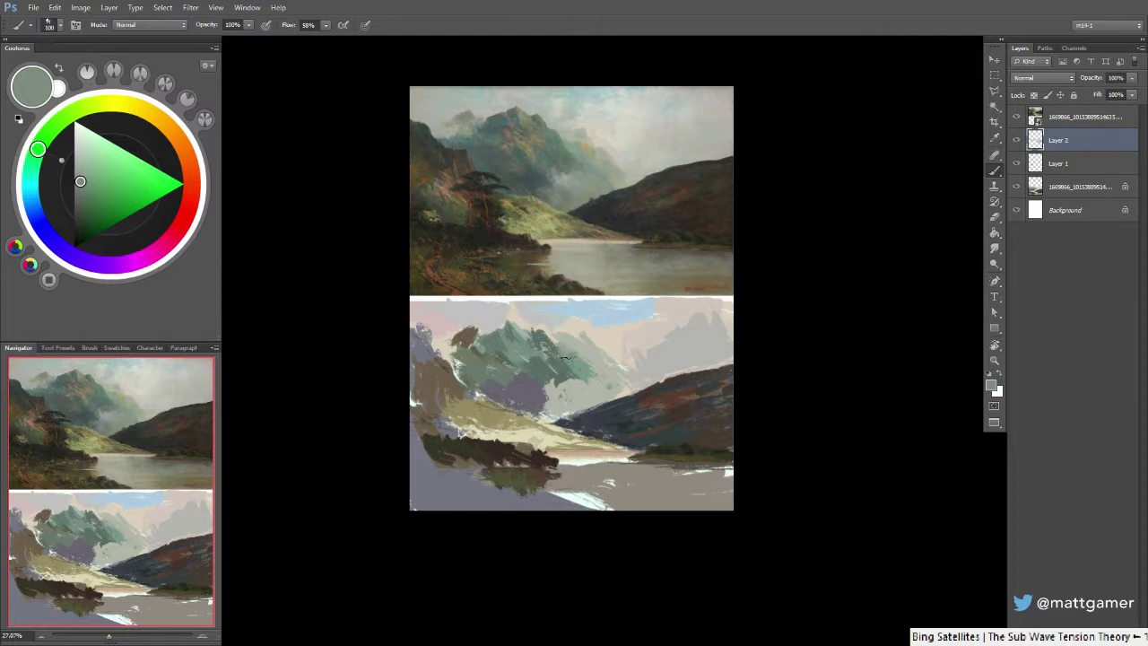
key(bracketleft)
alt+click(578, 354)
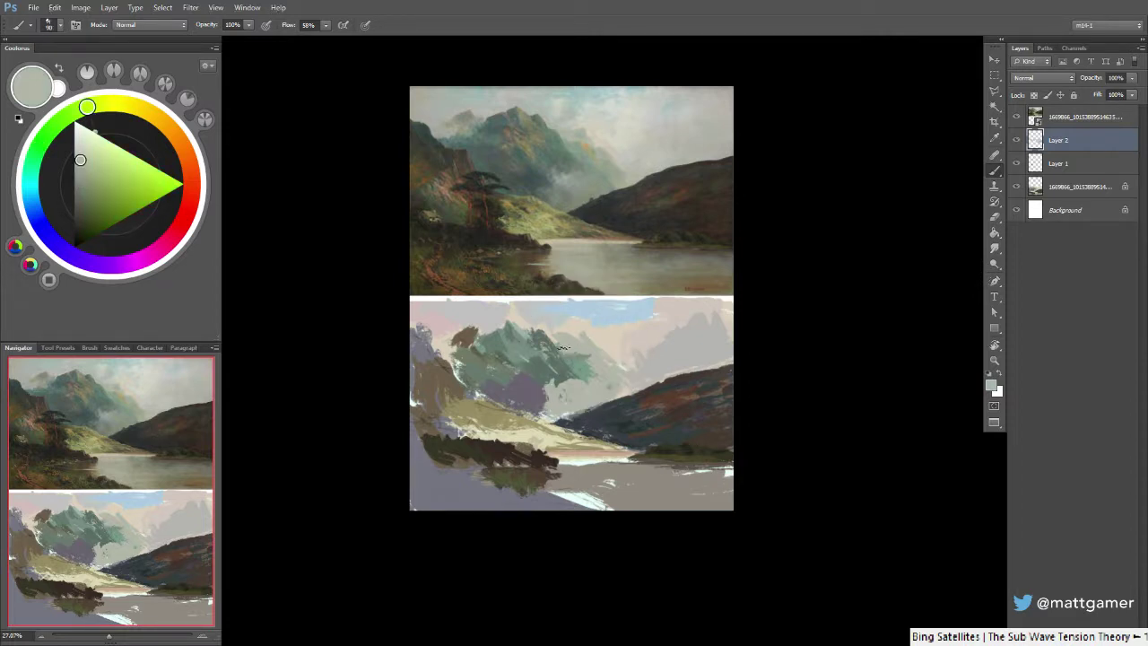
alt+click(551, 341)
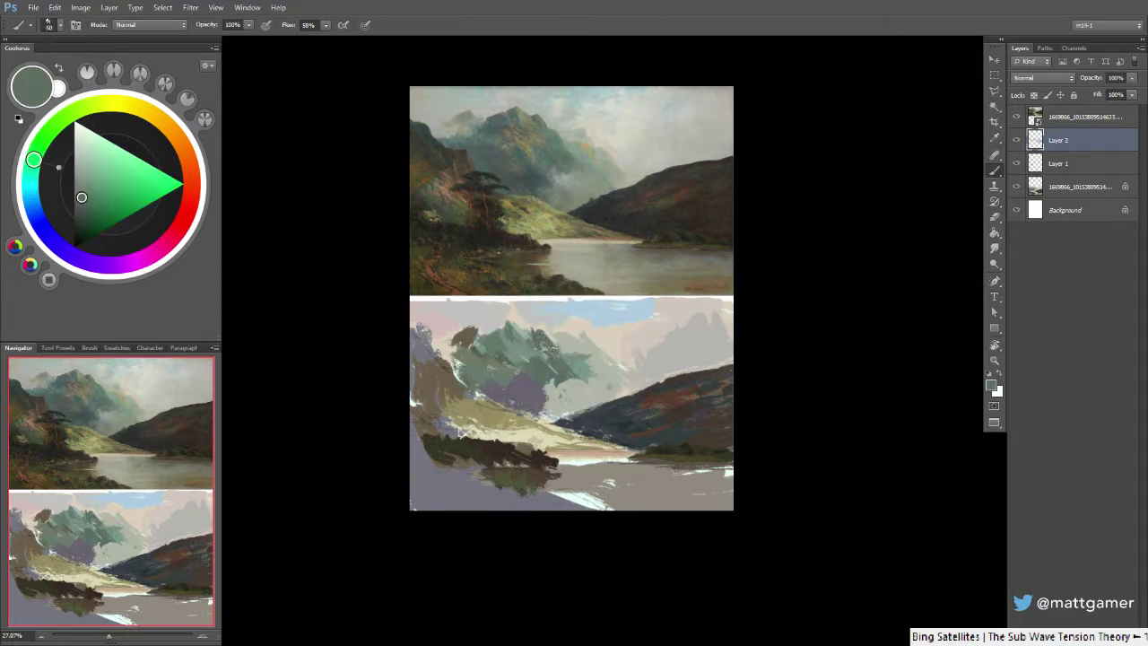
Outline the mountain's upper peak with the Polygonal Lasso and paint sampled grey-green strokes inside the selection
key(l)
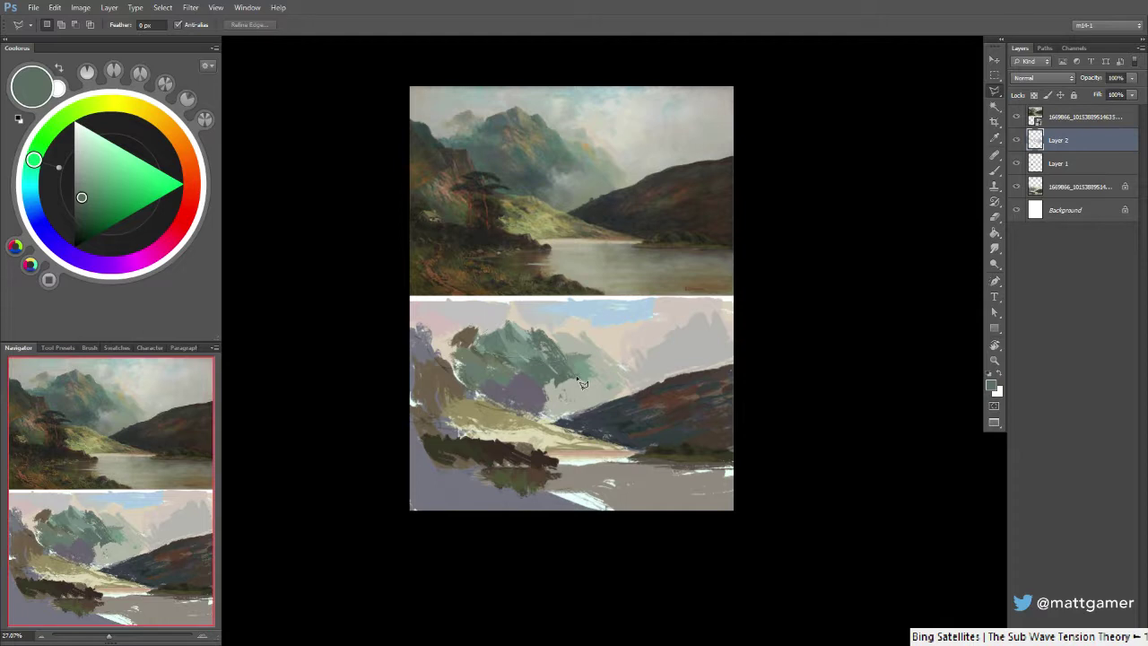
key(Return)
key(b)
alt+click(541, 338)
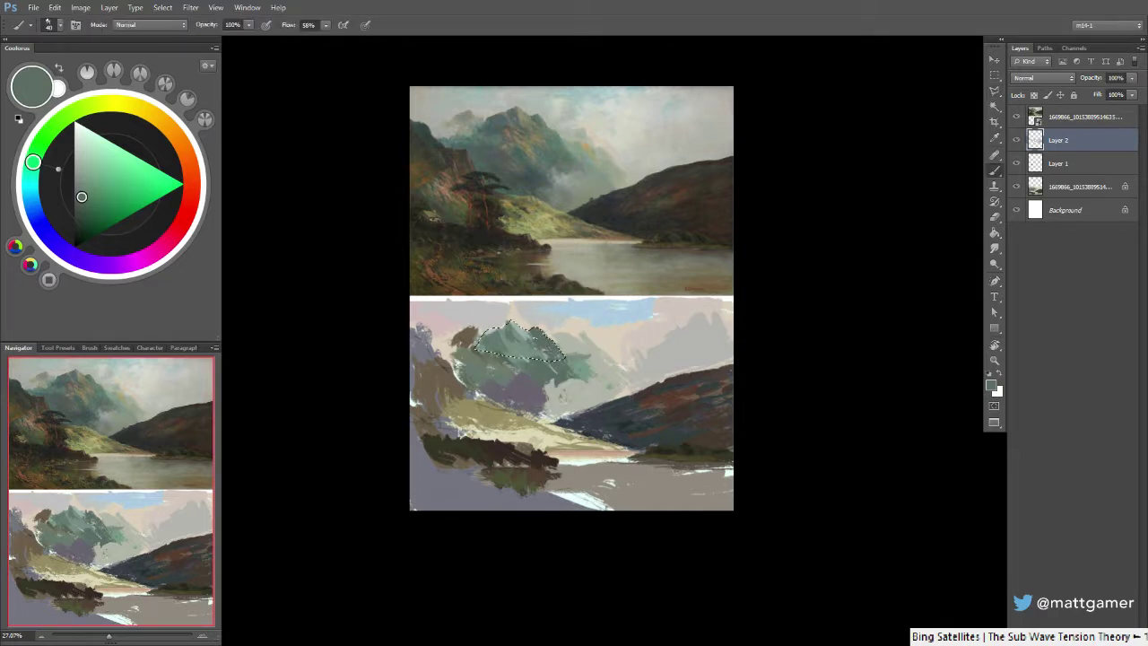
alt+click(541, 338)
drag(538, 335, 553, 354)
drag(507, 320, 523, 340)
Vary the facets on the selected peak's near shoulder with lighter and darker grey-greens sampled from the mountain
alt+click(493, 332)
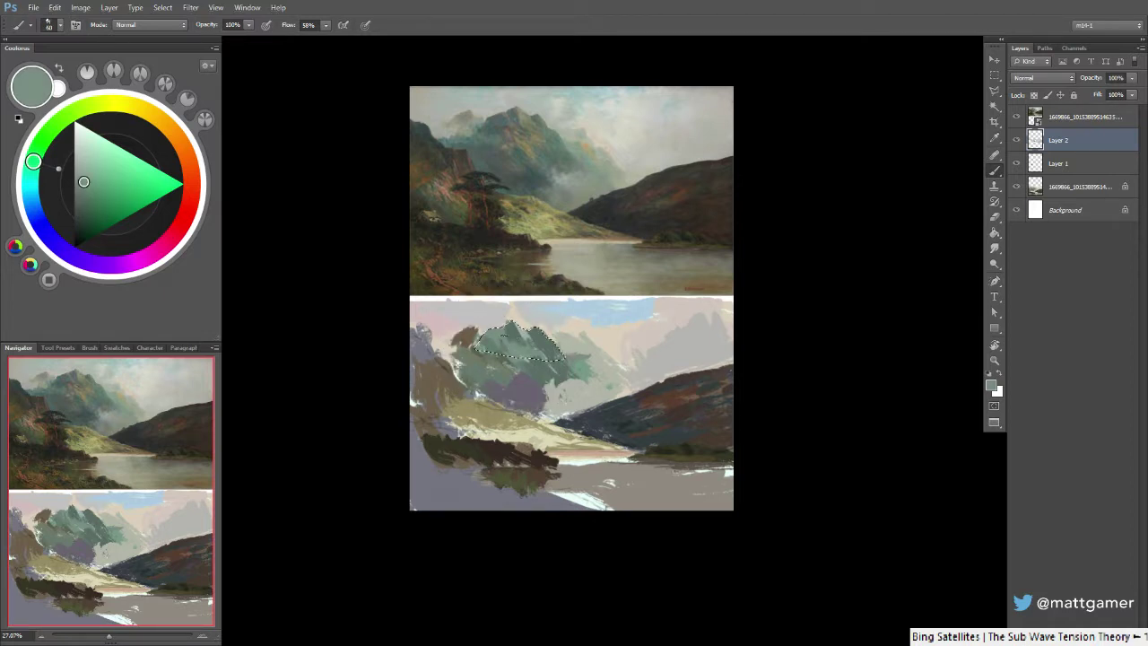
alt+click(490, 336)
alt+click(491, 336)
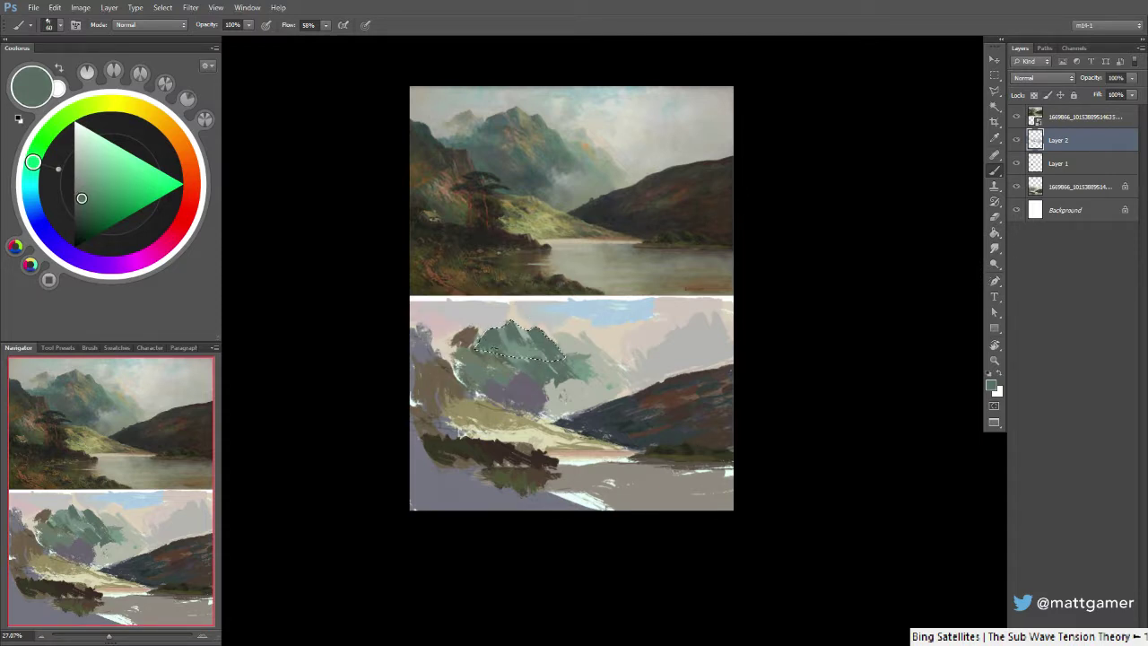
drag(501, 333, 491, 341)
alt+click(503, 335)
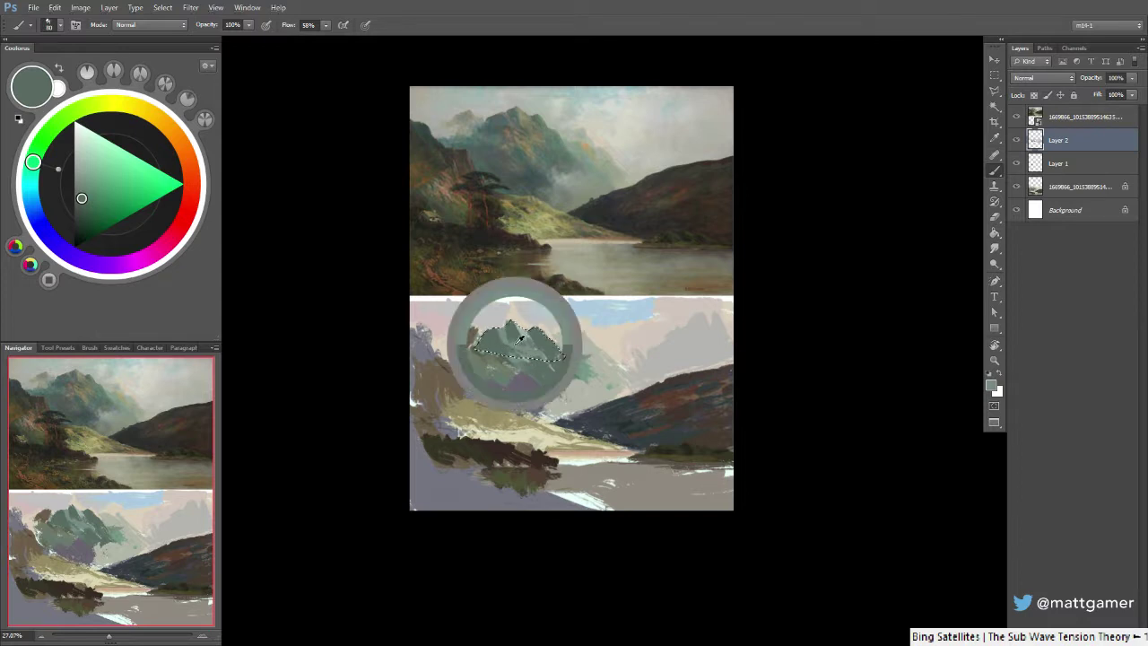
Mix a yellowish grey and a warmer brown, and add warm light strokes to the selected peak
click(138, 107)
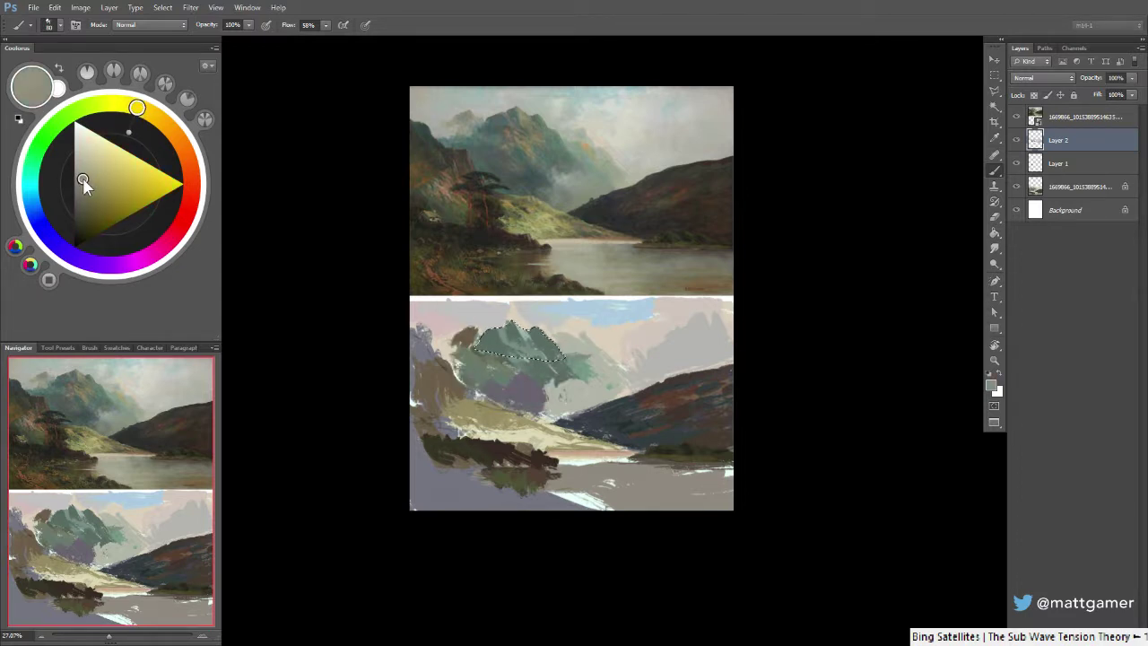
click(82, 176)
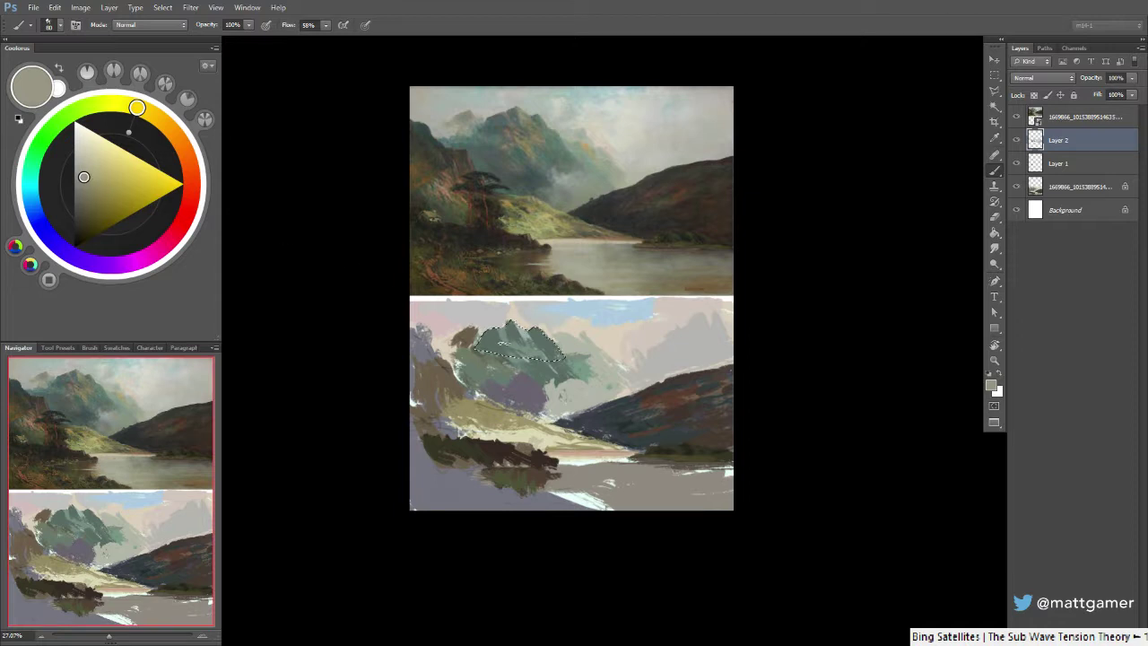
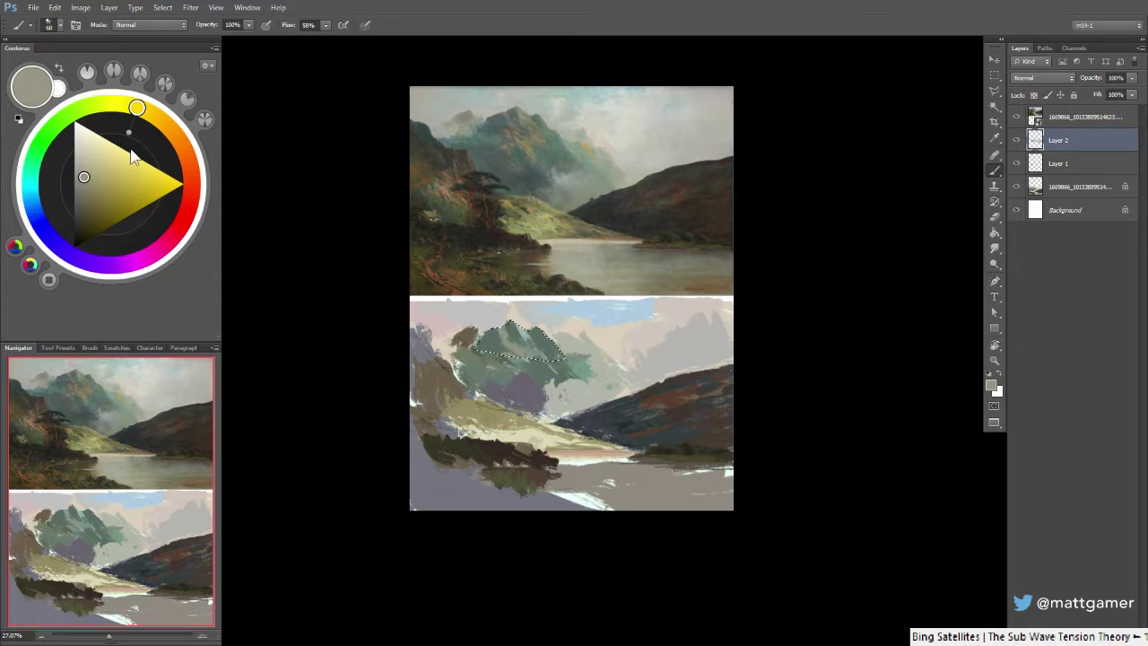
drag(136, 108, 158, 120)
click(85, 186)
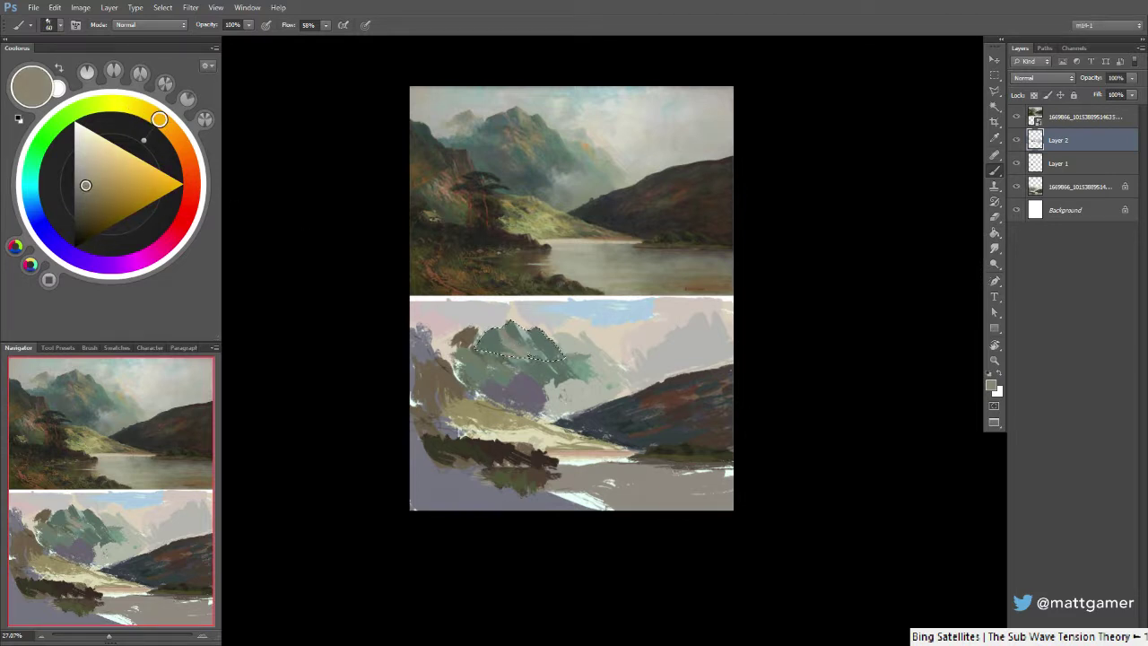
click(88, 190)
click(95, 189)
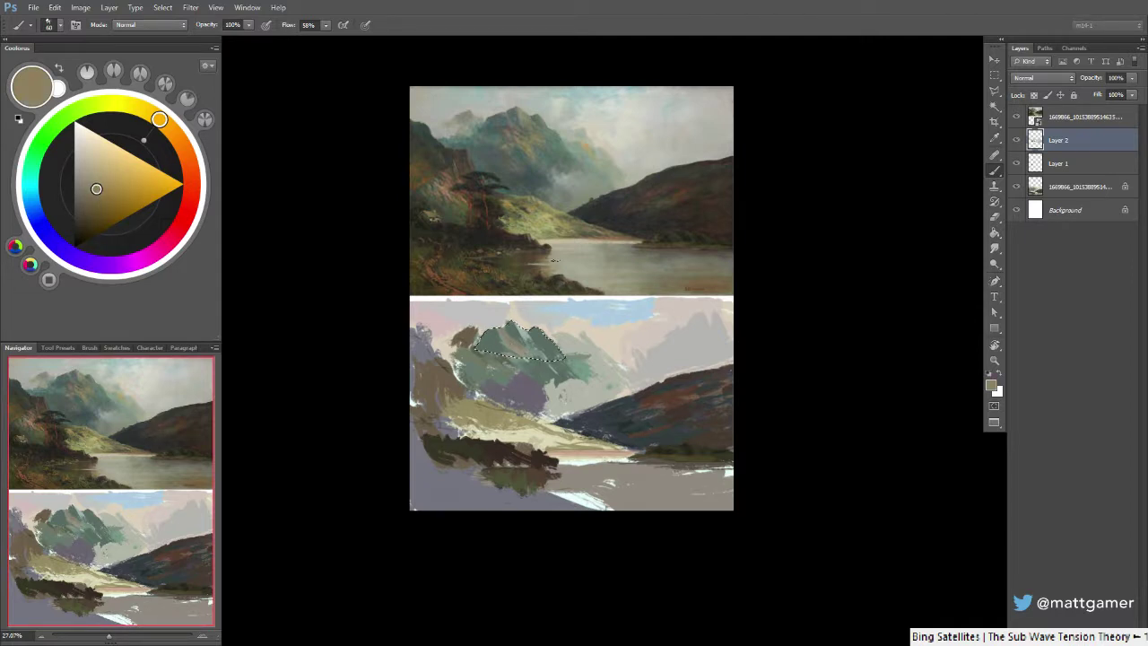
Compare colours sampled from the reference and the study, mix a muted warm grey-brown, and brush it across the selected peak's lower slope
alt+click(511, 115)
alt+click(509, 124)
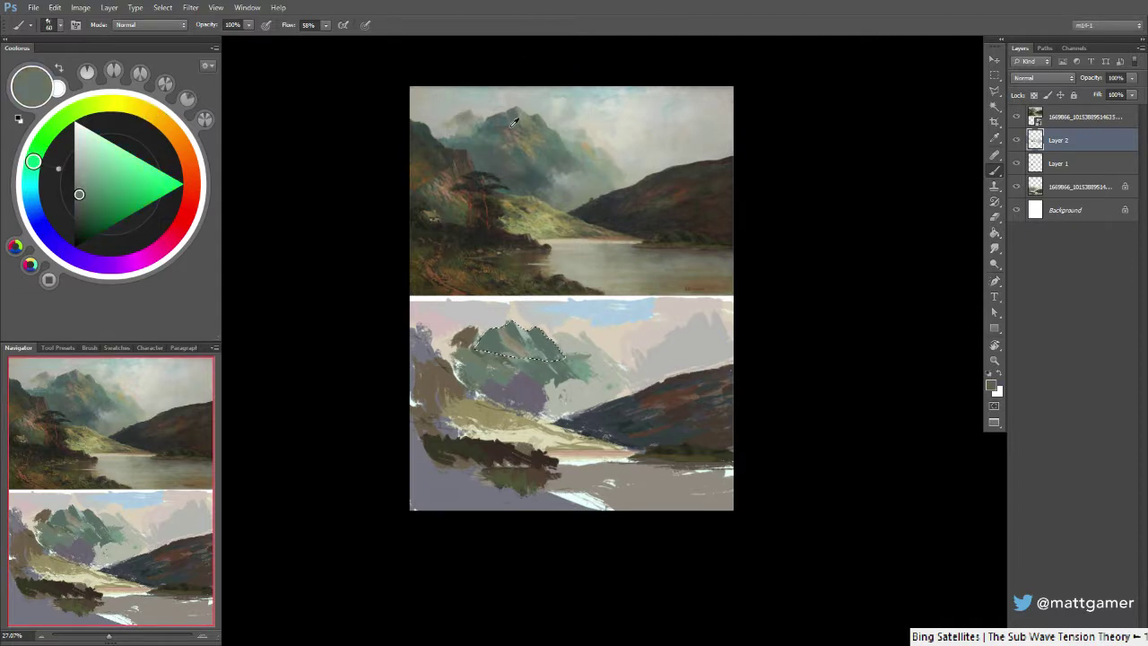
alt+click(522, 124)
alt+click(560, 227)
alt+click(531, 350)
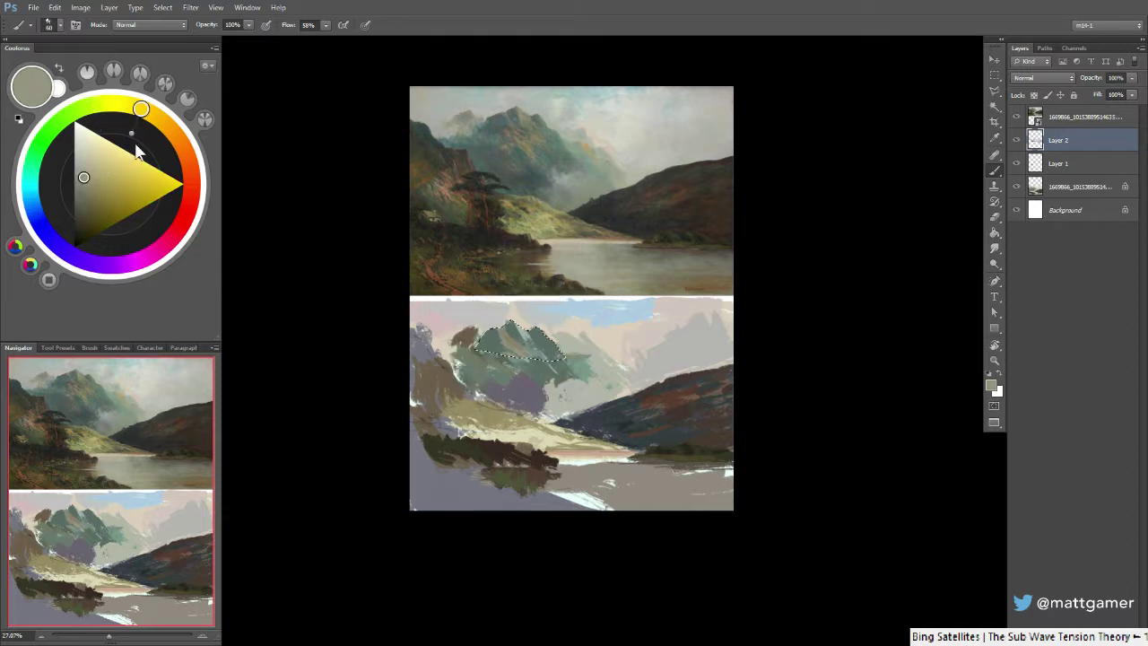
click(158, 118)
click(83, 192)
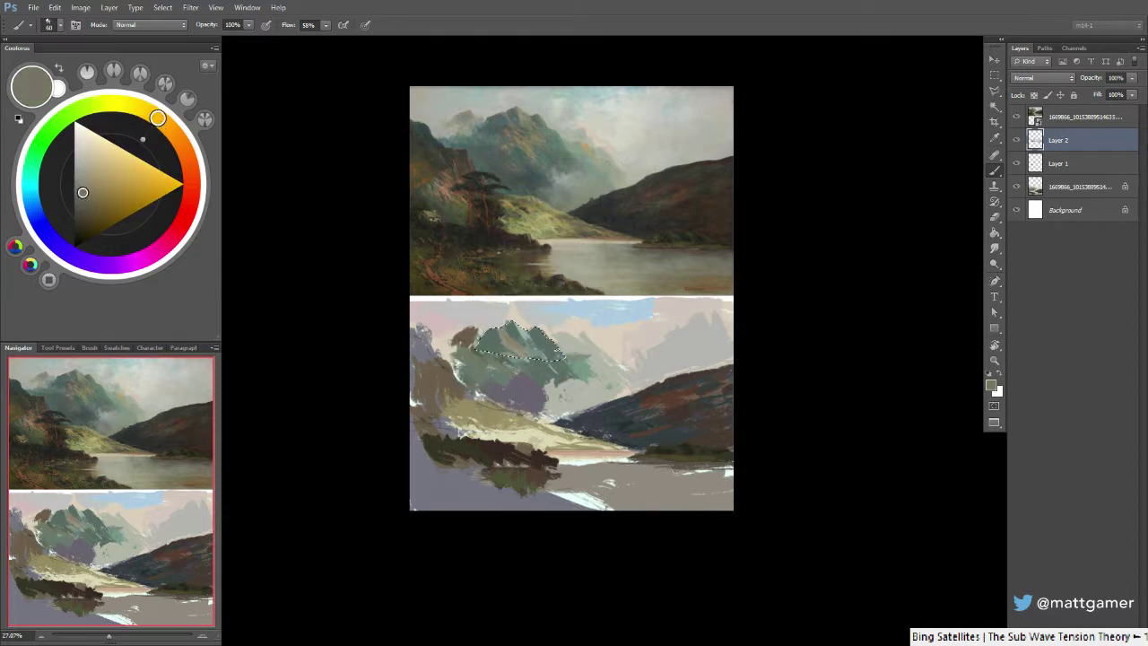
drag(531, 351, 515, 348)
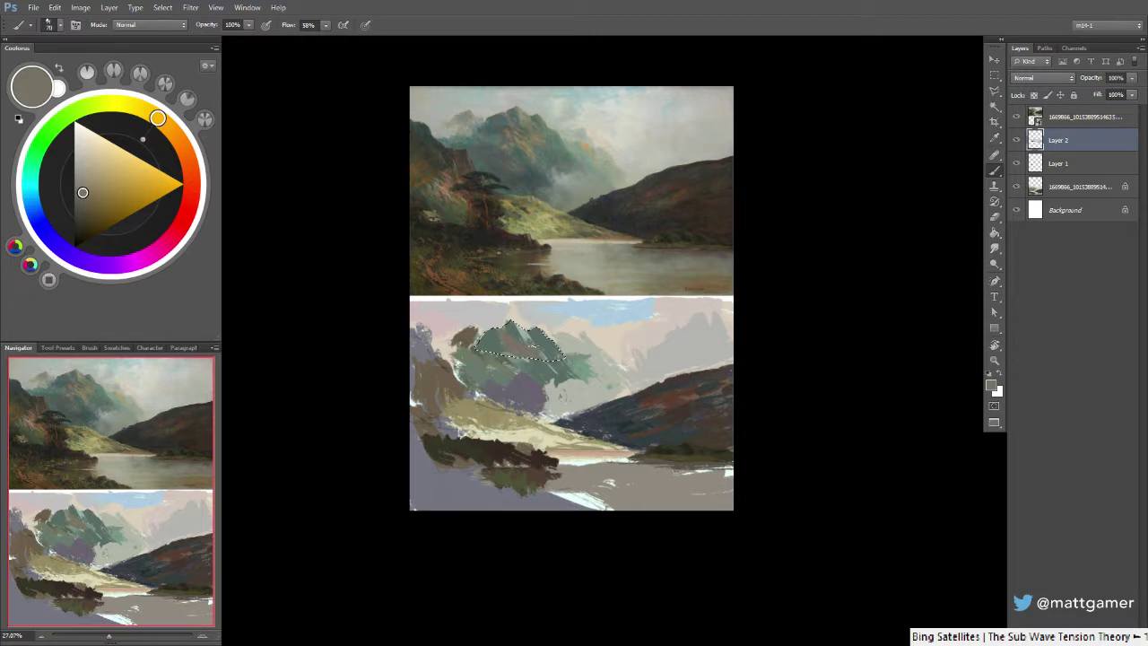
Add olive-grey and slightly more saturated green accents to the selected peak, and clear the selection
drag(146, 133, 130, 131)
drag(63, 194, 88, 185)
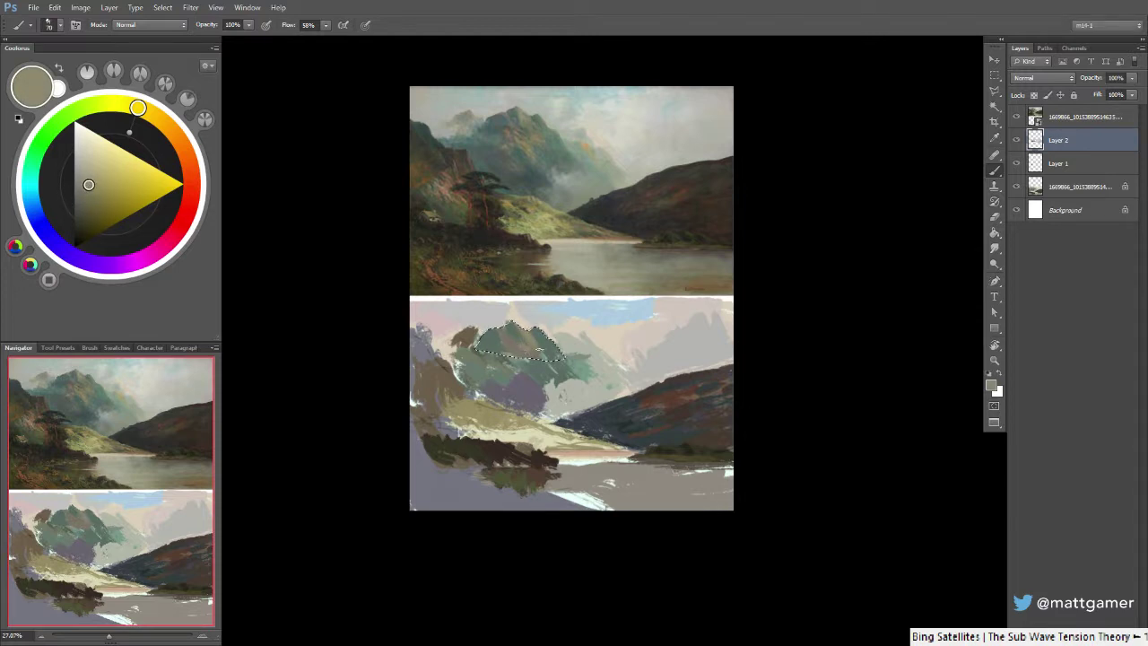
alt+click(538, 348)
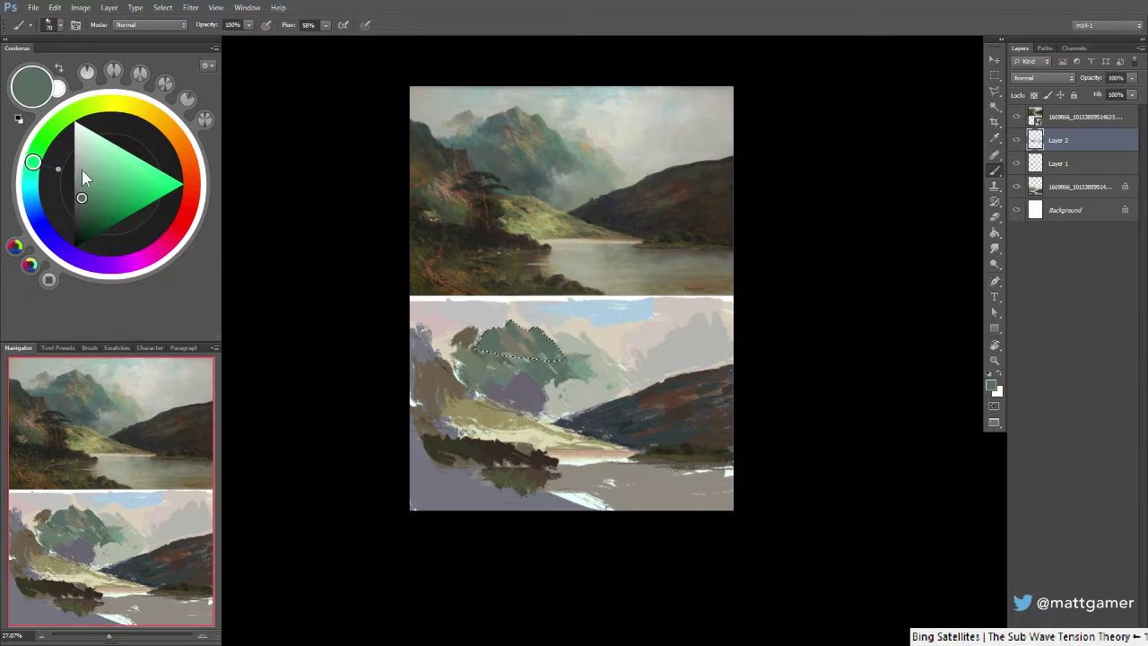
click(86, 191)
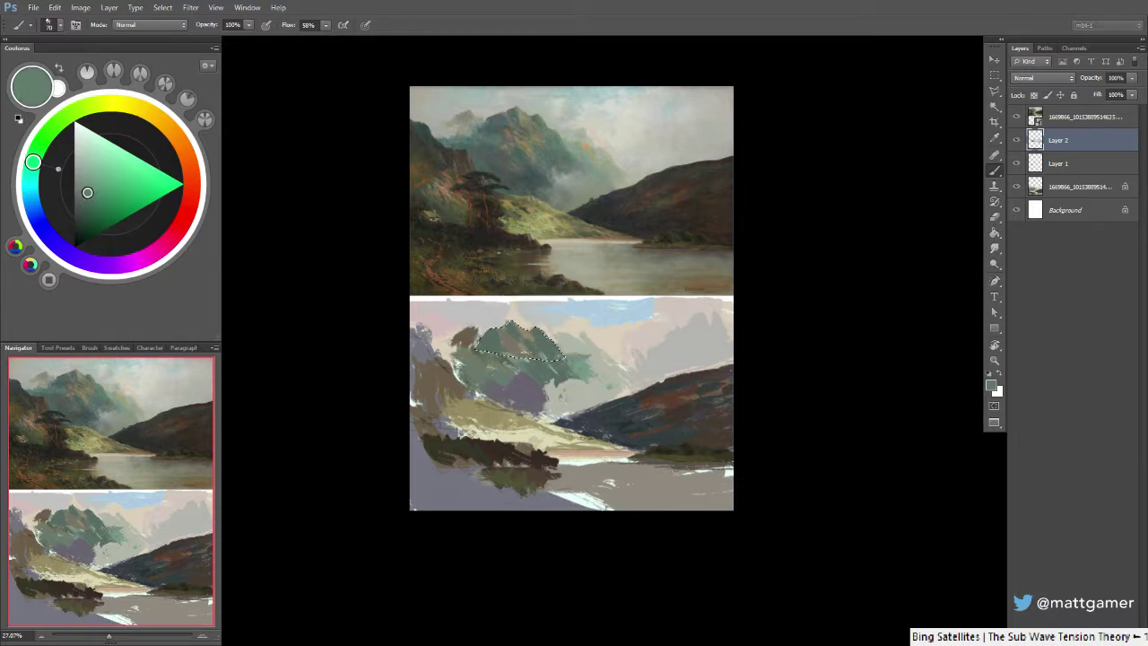
key(ctrl+d)
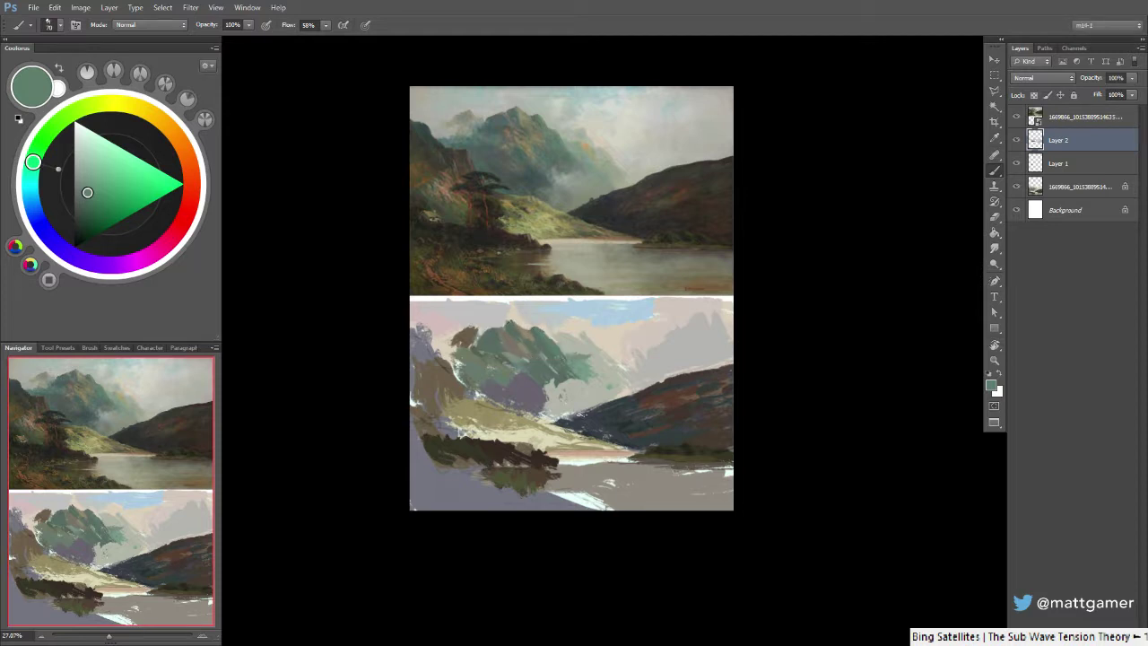
Refine the peak's silhouette with sampled sky beige and mountain green, enlarging the brush to 100 pixels for the sky beside the ridge
alt+click(515, 316)
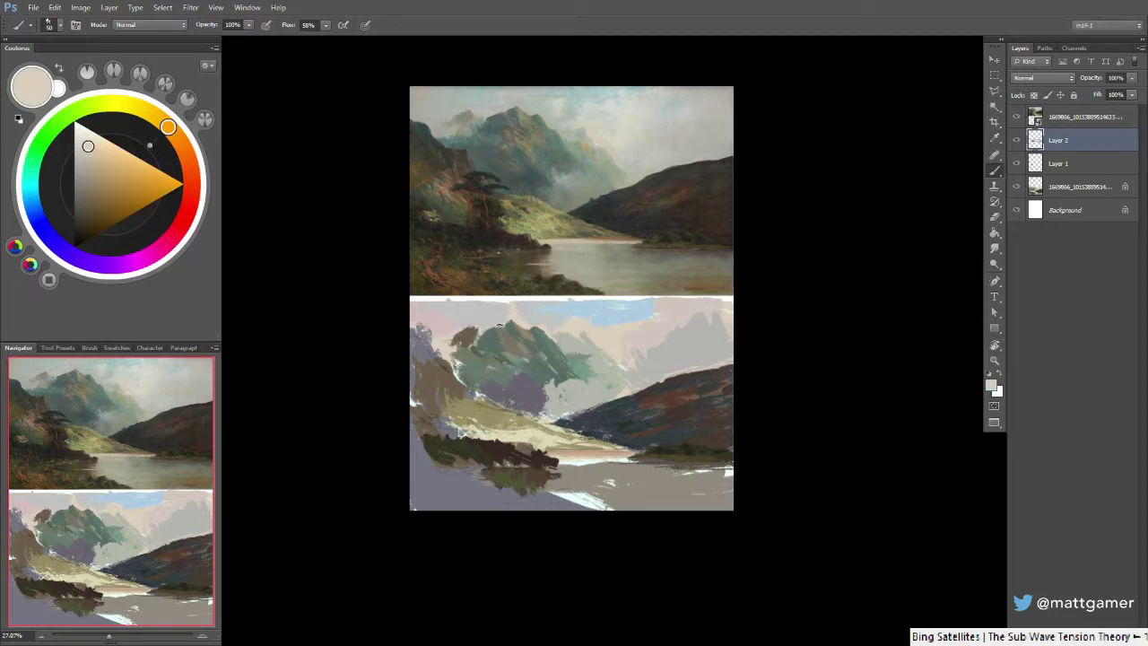
alt+click(510, 321)
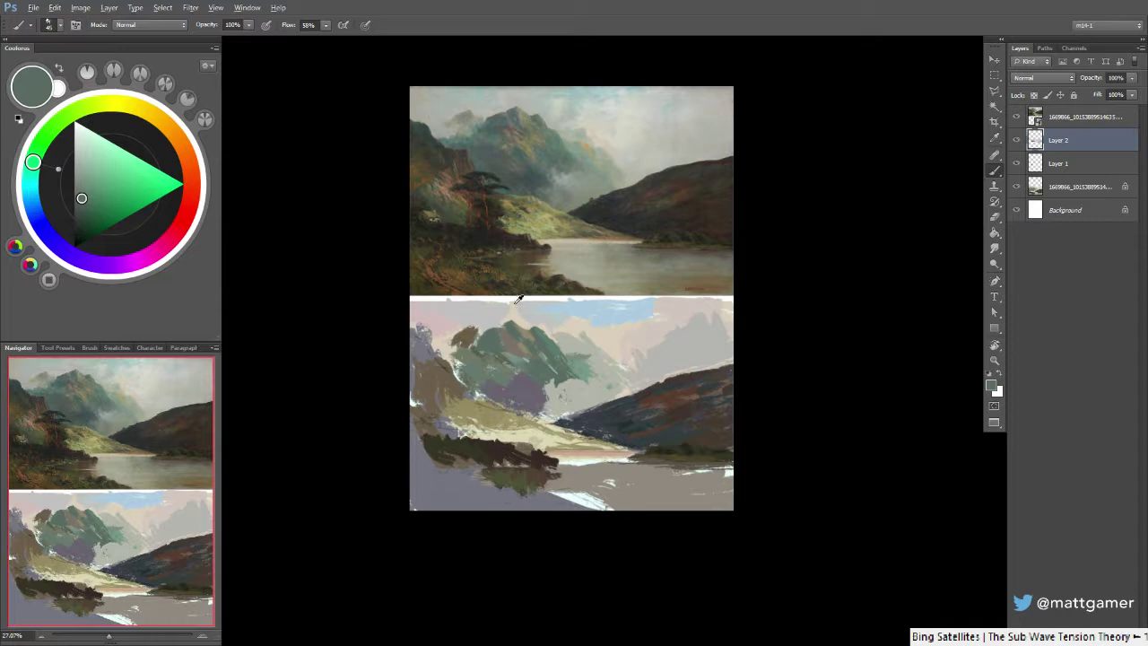
alt+click(543, 318)
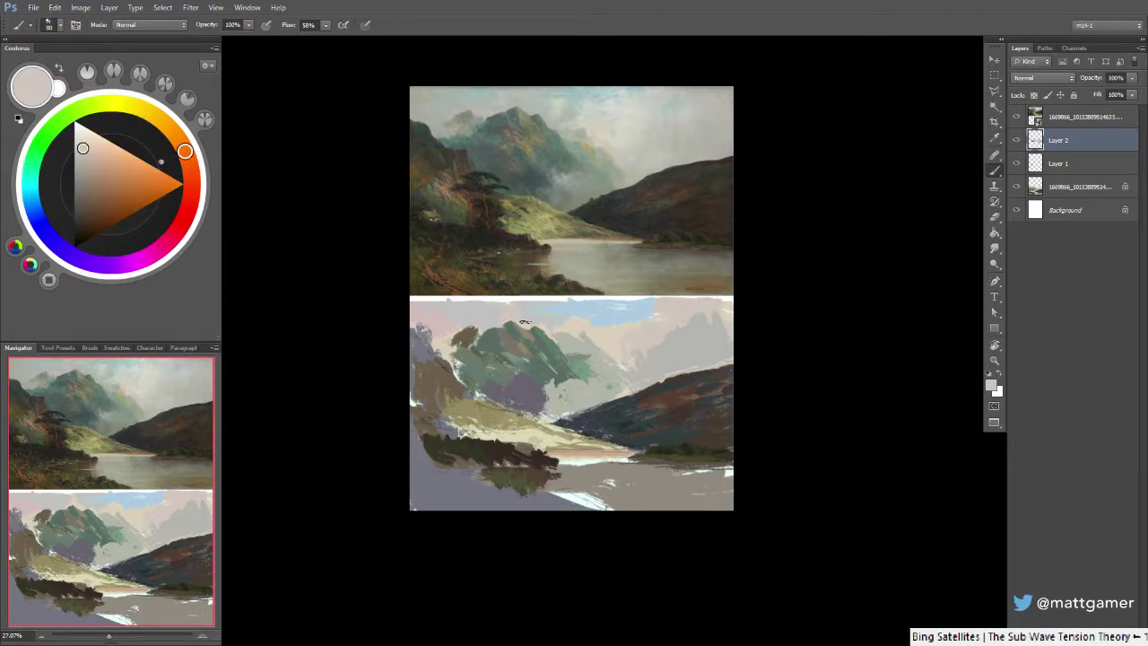
key(bracketright)
key(bracketright)
alt+click(583, 332)
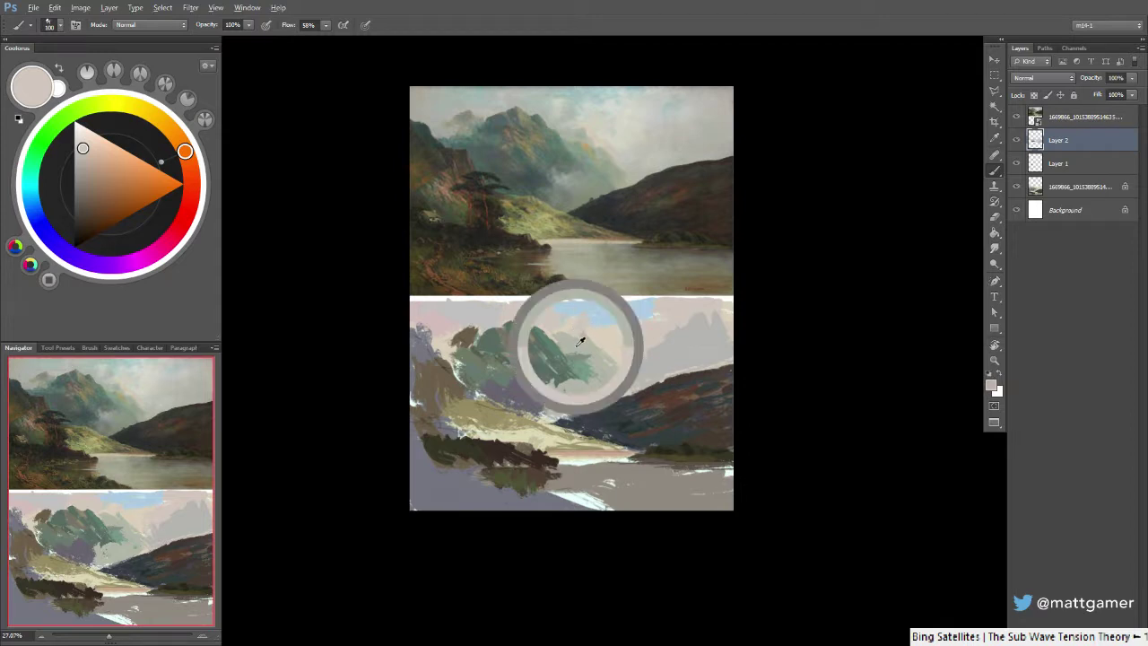
alt+click(572, 332)
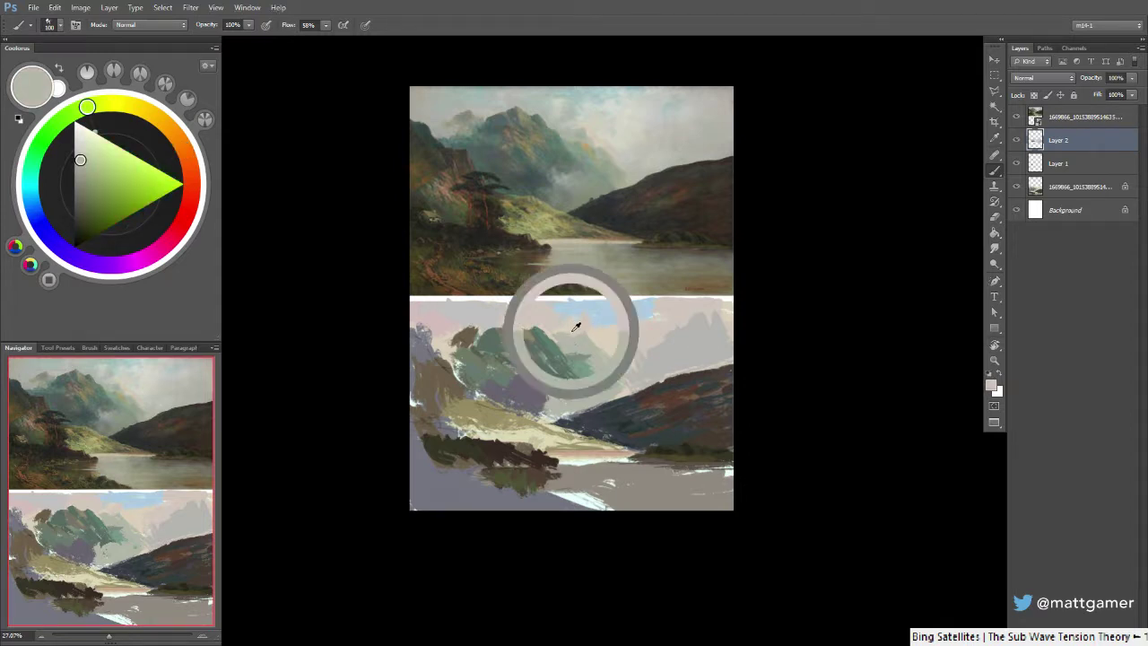
Rework the small brown outcrop beside the peak with a lighter warm brown, and trim its edges with sampled sky colours
alt+click(465, 330)
drag(83, 201, 89, 192)
drag(448, 343, 472, 337)
alt+click(470, 321)
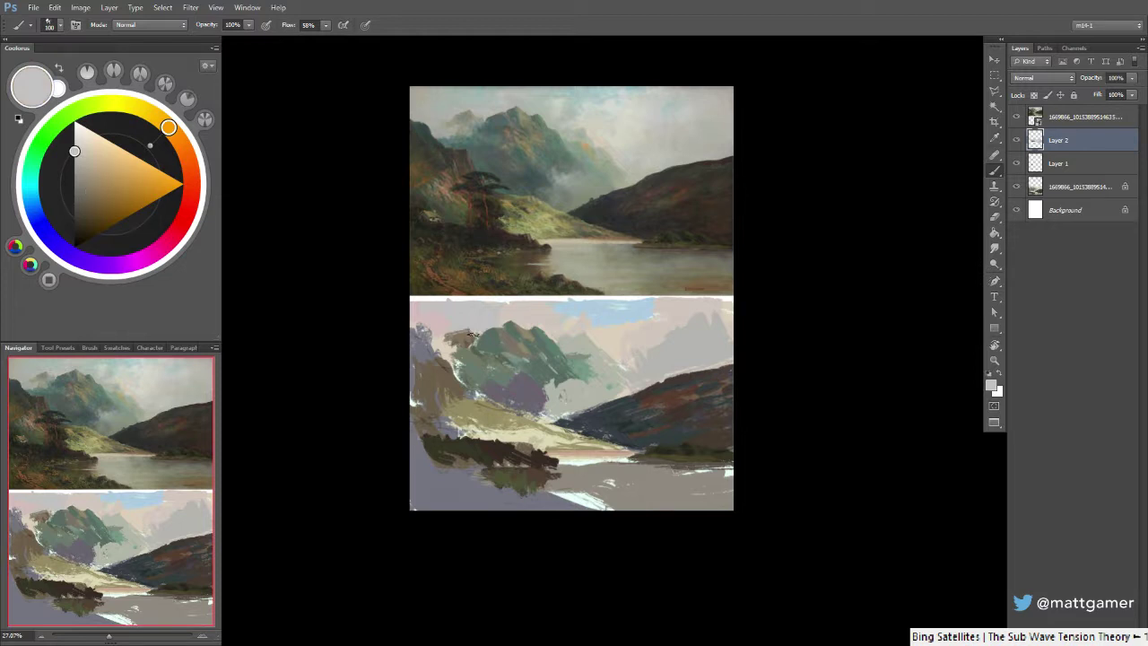
alt+click(463, 336)
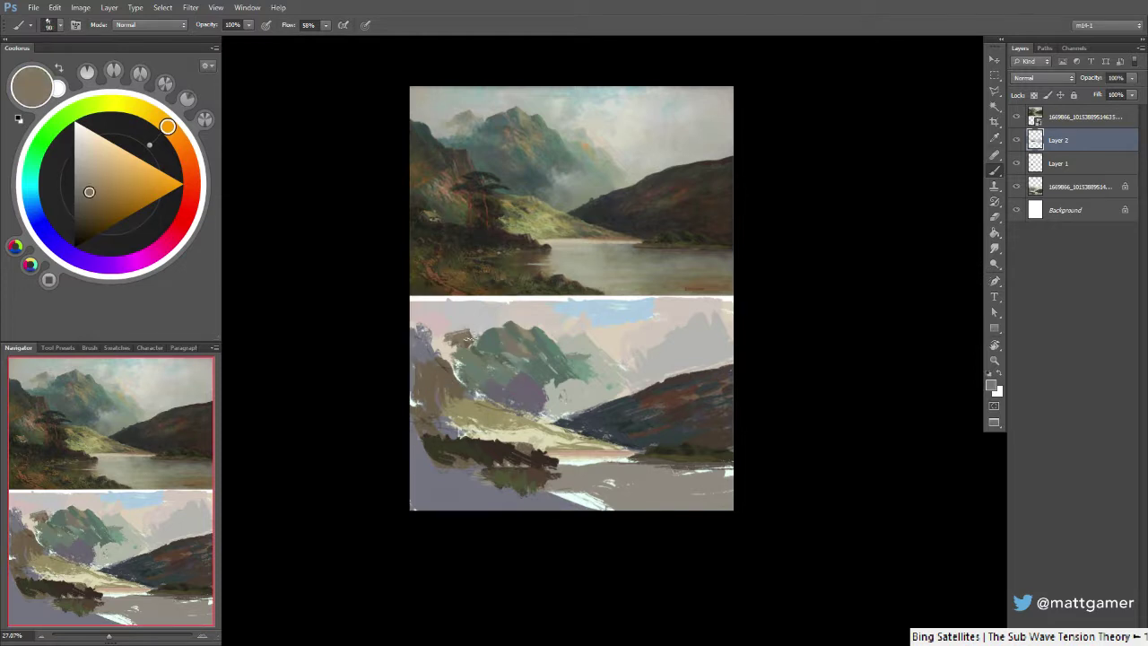
alt+click(442, 333)
key([)
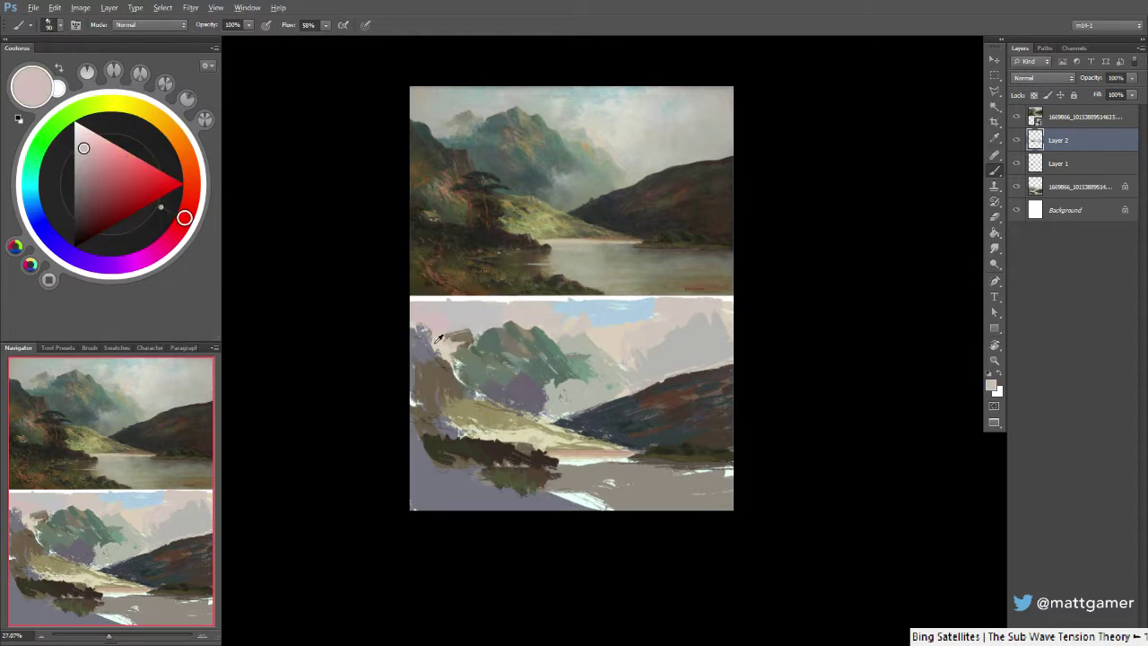
alt+drag(441, 337, 532, 342)
Paint the near cliff's upper face with dark blue-grey sampled from the opposite hill, and flip the canvas horizontally
alt+drag(589, 402, 607, 410)
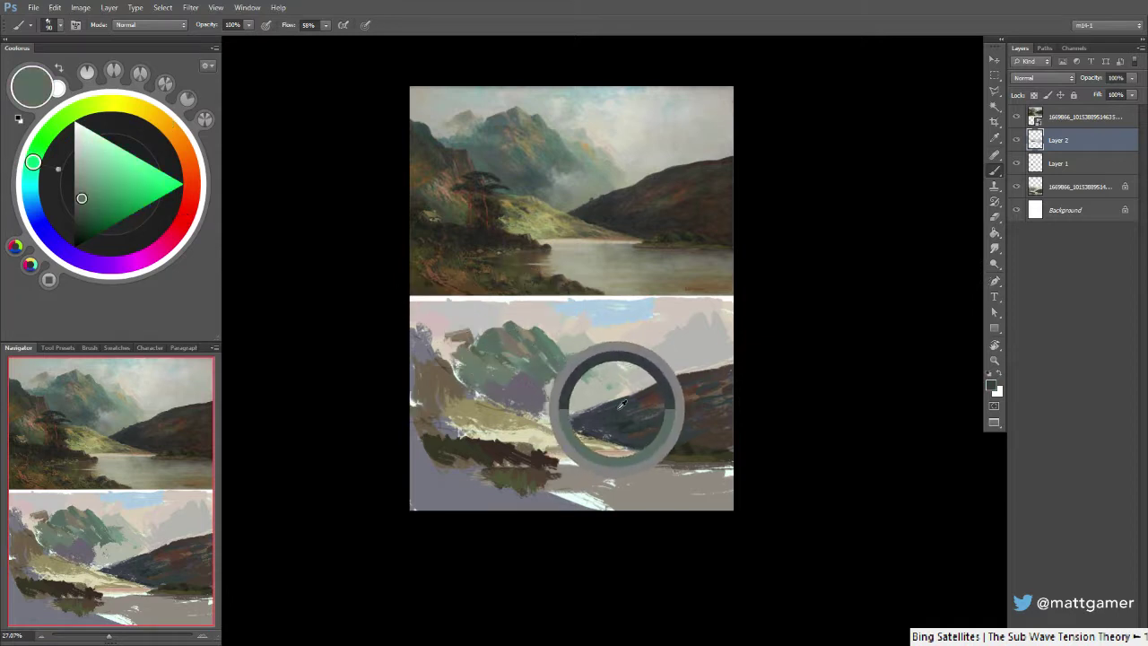
mouse_move(404, 342)
mouse_down()
mouse_move(444, 364)
mouse_move(410, 353)
mouse_move(432, 373)
mouse_up()
key(ctrl+shift+h)
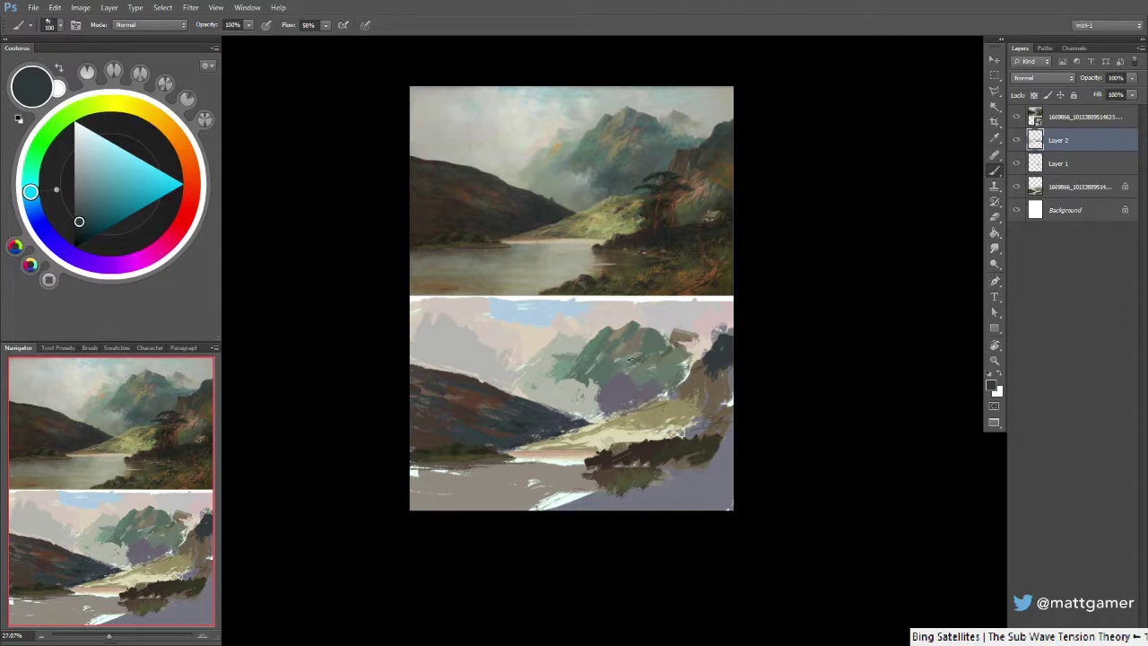
Mix pale and mid greys and paint drifting mist at the mountain's base, enlarging the brush to 125 pixels
alt+click(590, 391)
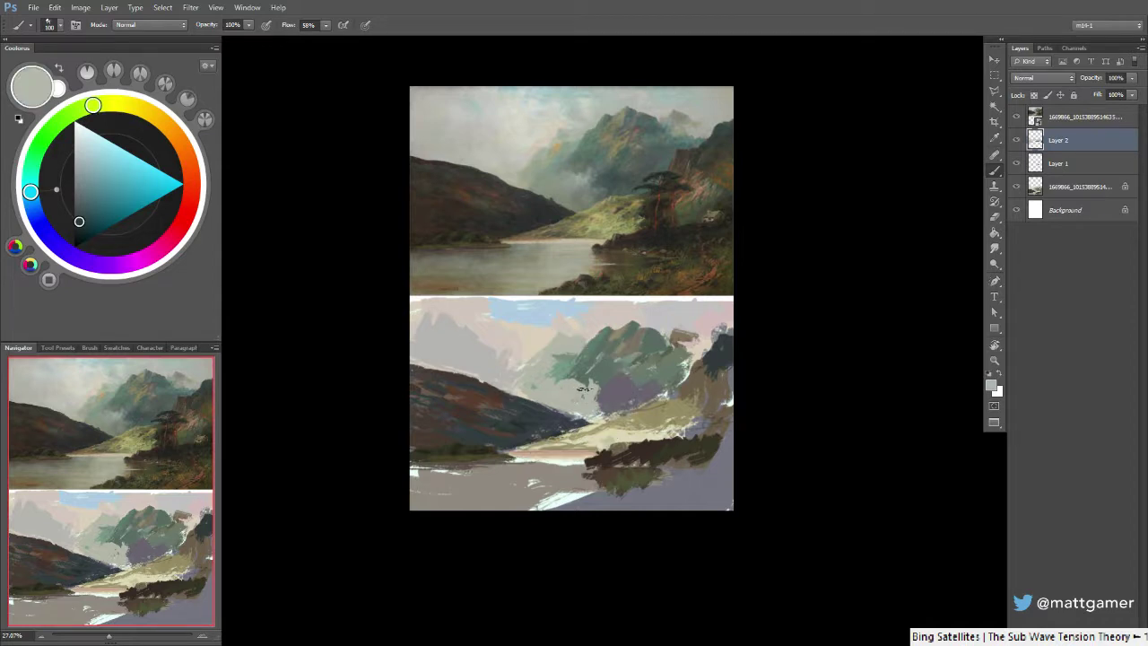
click(77, 153)
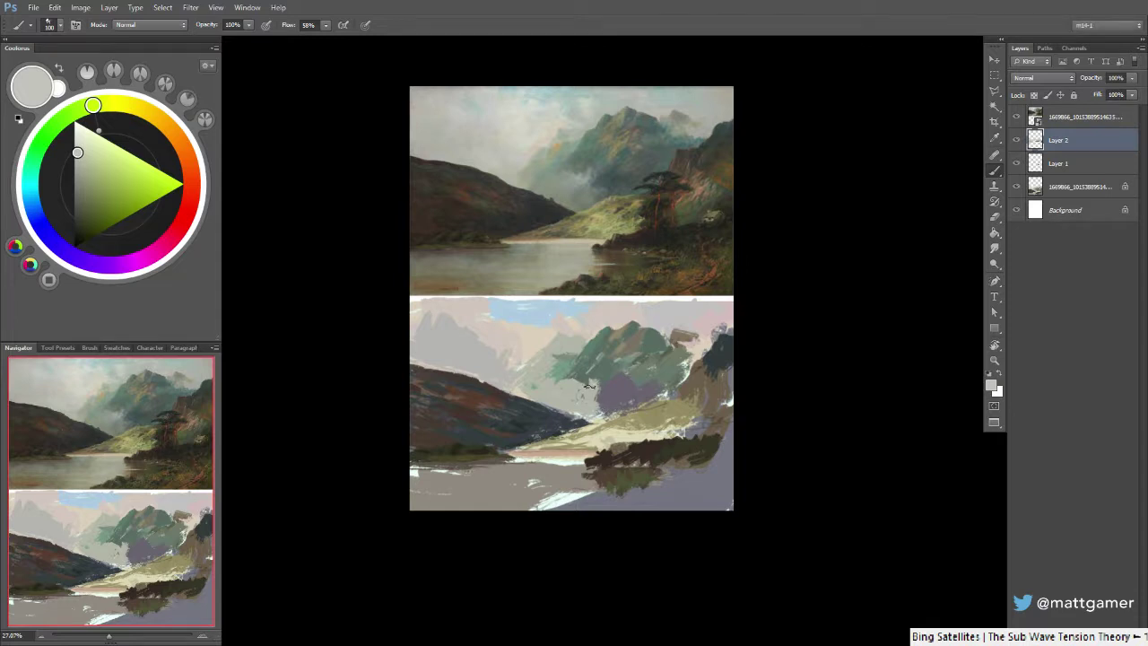
drag(589, 387, 575, 388)
alt+click(503, 375)
key(bracketright)
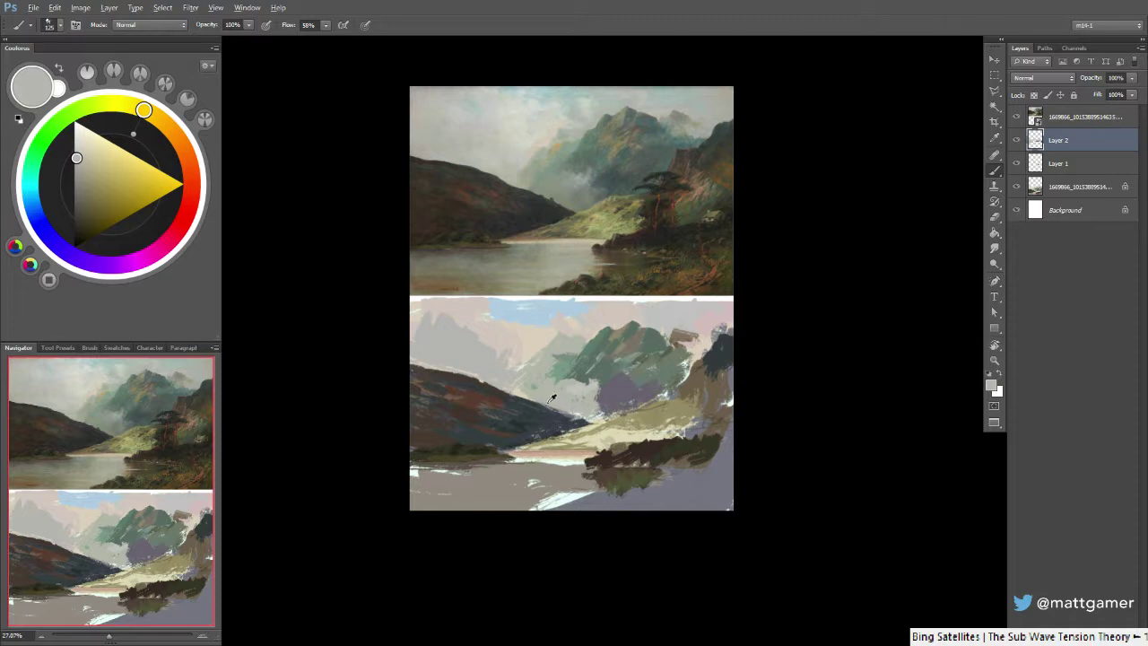
alt+click(549, 402)
drag(77, 160, 81, 174)
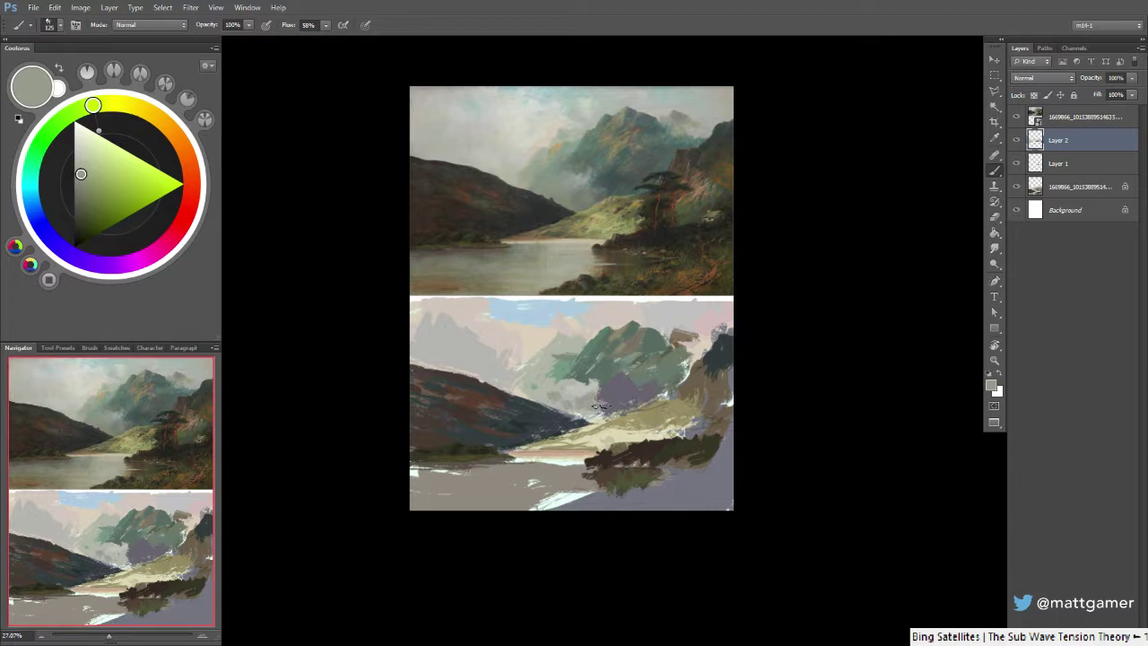
Repaint the purple shadow on the mountain's lower slopes with darkened grey-green and grey-violet, blending upward with sampled mountain greens
alt+click(600, 372)
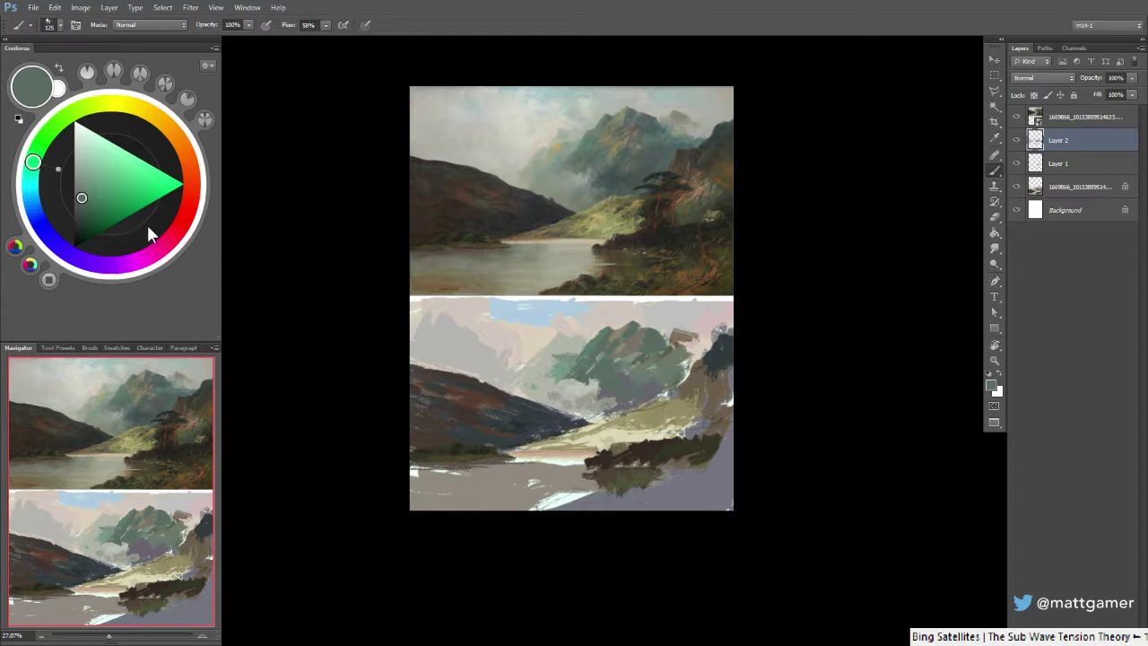
click(79, 205)
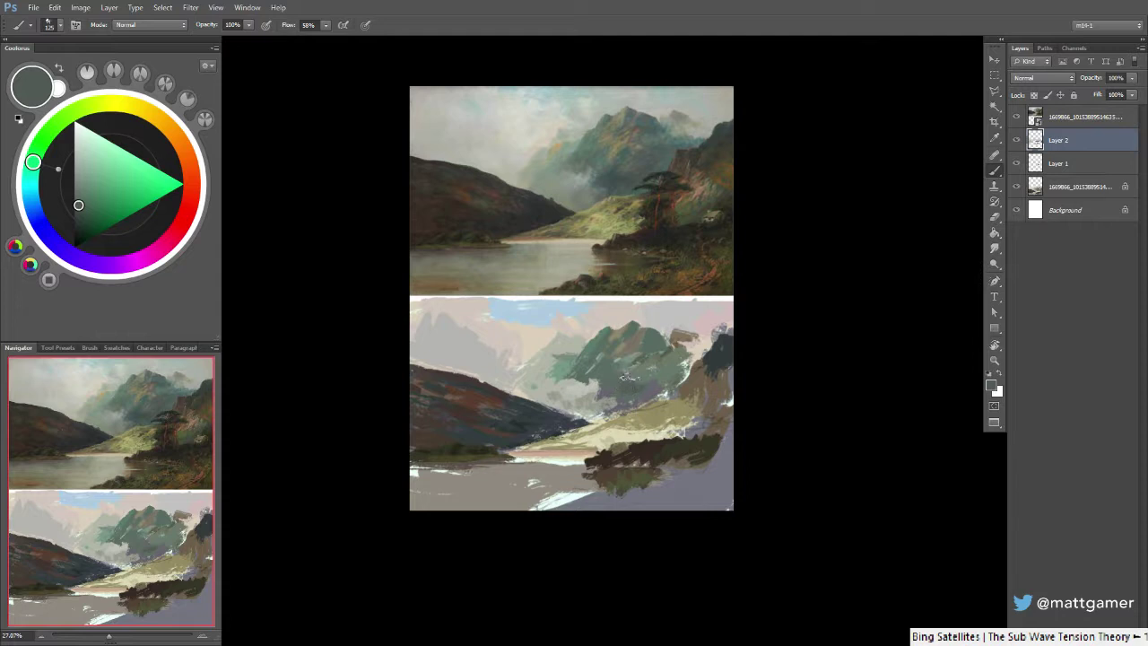
key([)
alt+click(650, 386)
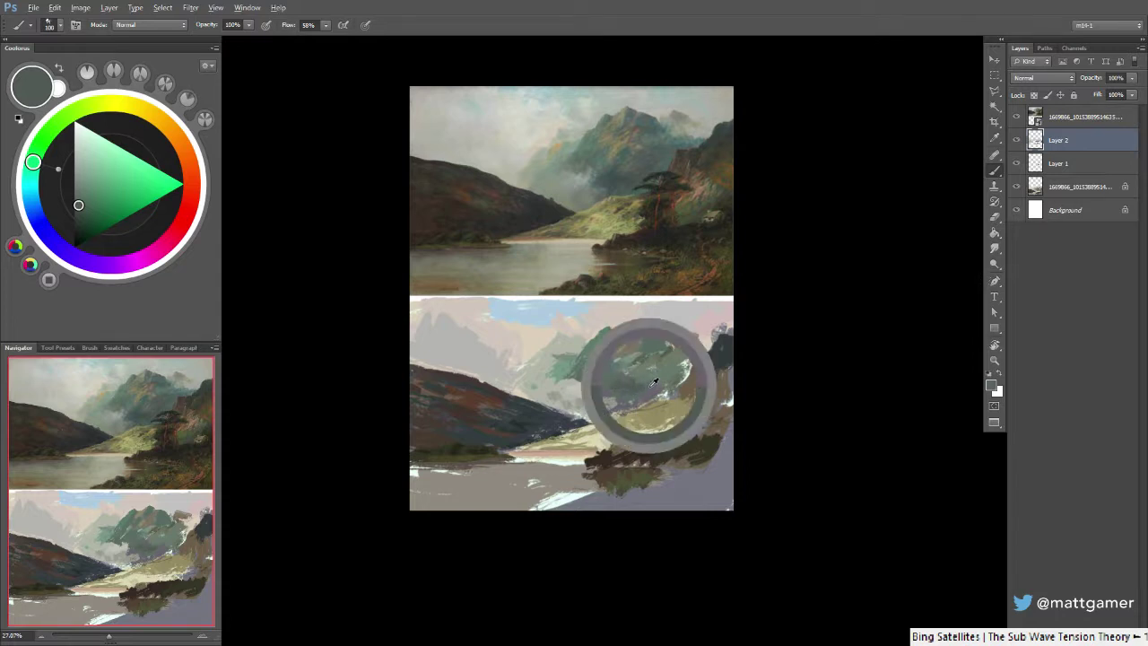
drag(82, 198, 77, 203)
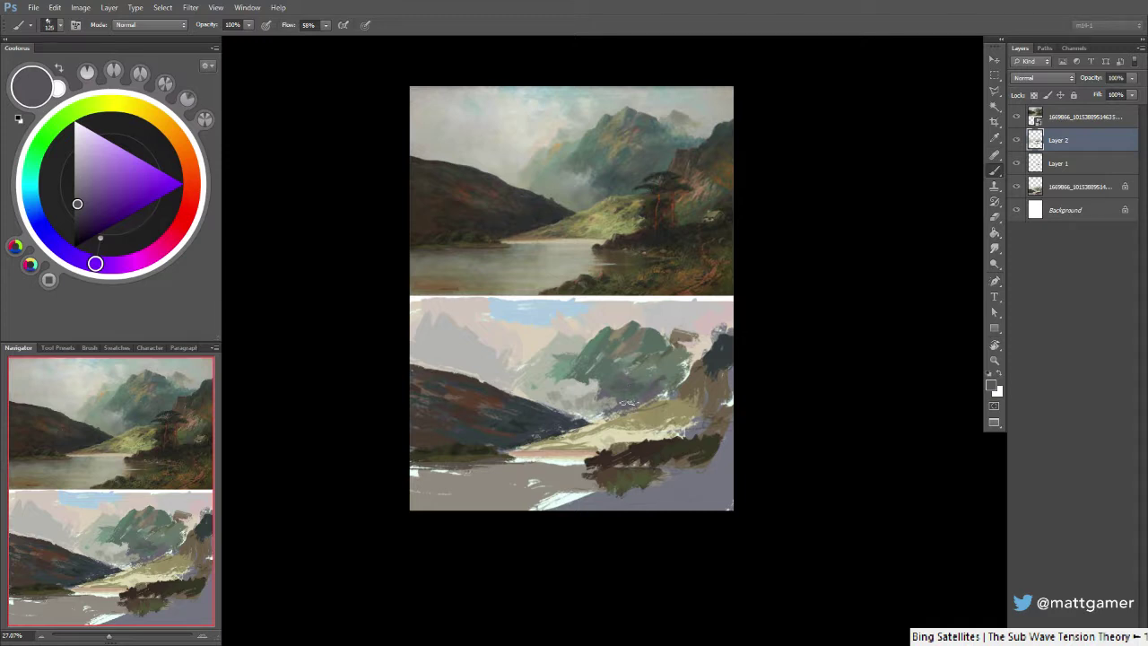
key(bracketright)
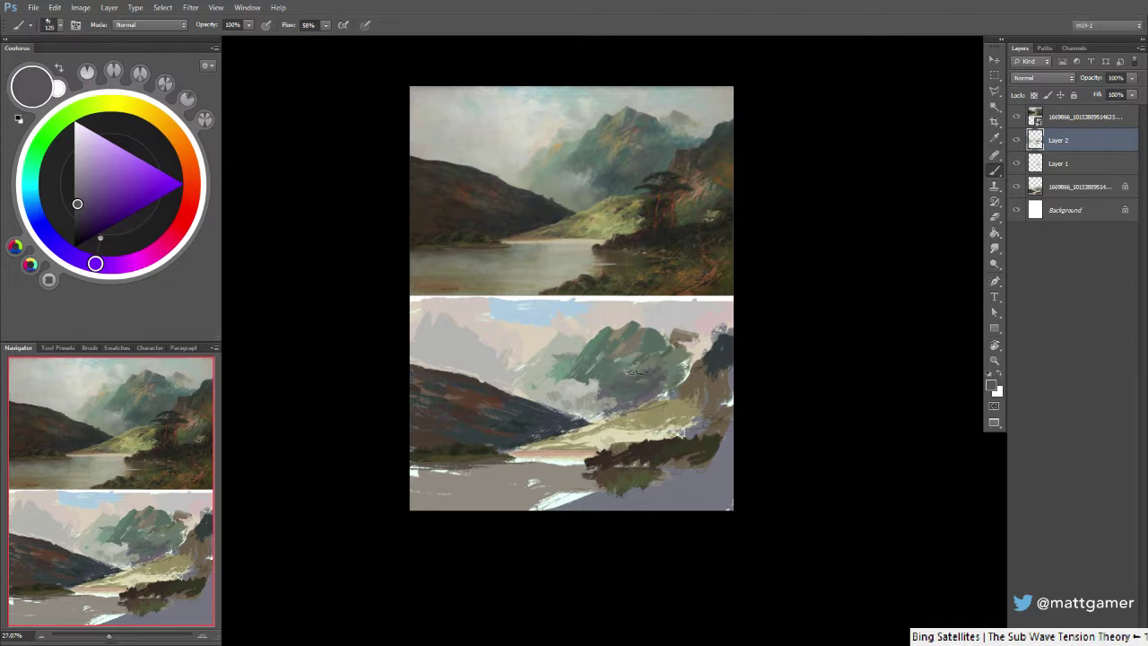
alt+click(658, 369)
alt+click(650, 359)
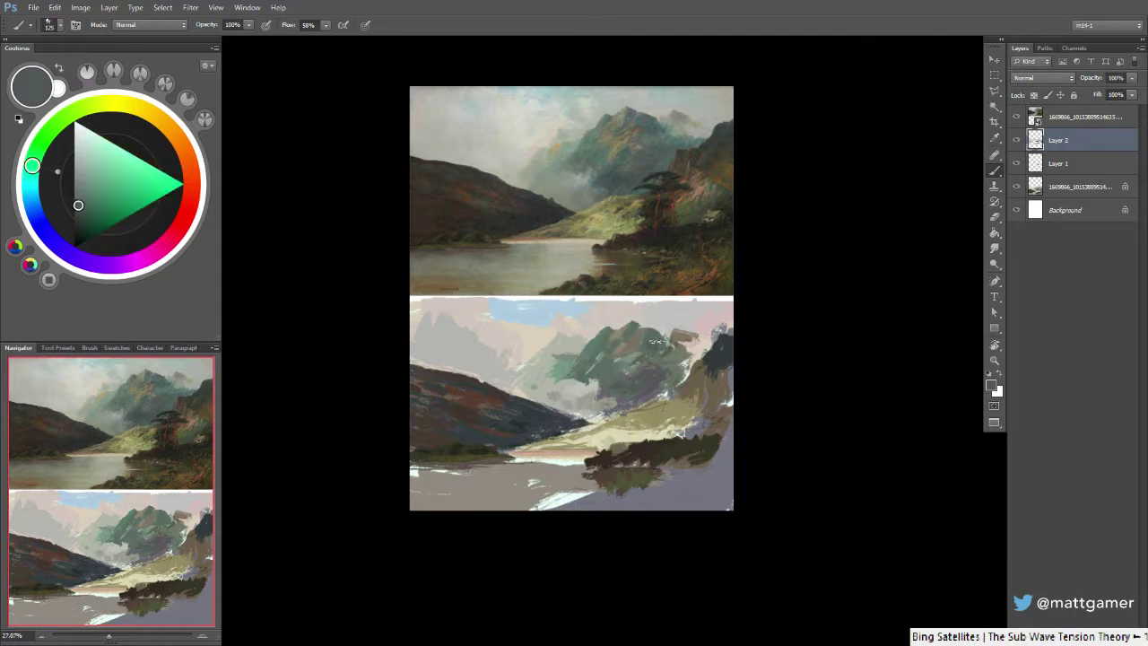
alt+click(622, 345)
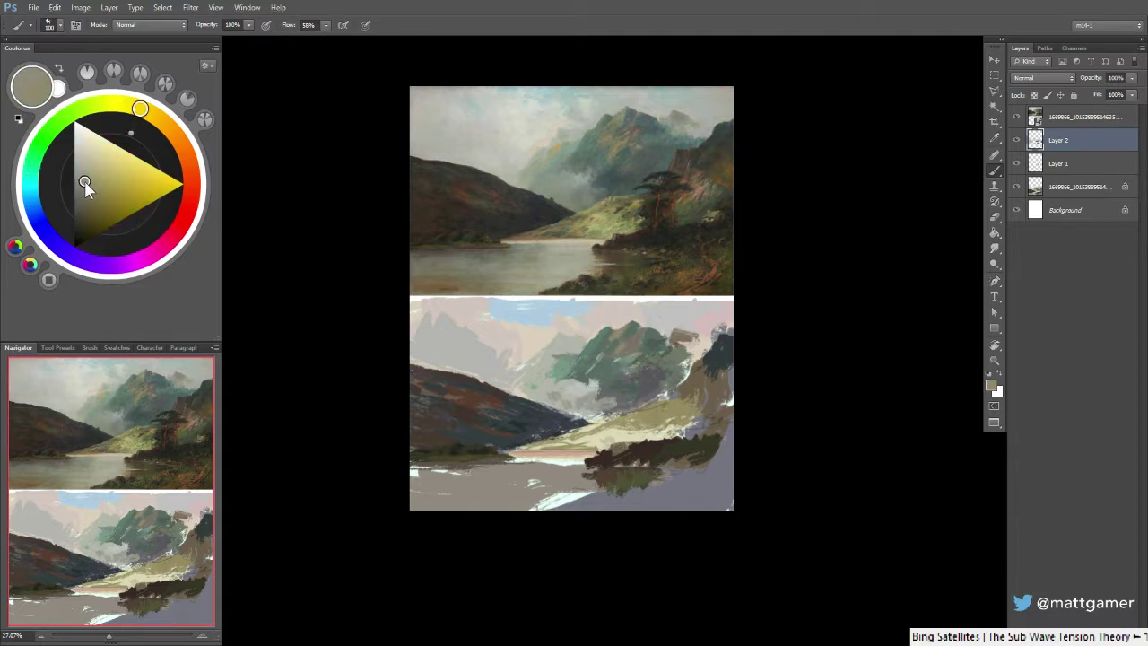
Mix muted yellow-olive tones for highlights on the mountain's upper ridges with a smaller brush, and blend with sampled mountain green
key(bracketleft)
key(bracketleft)
alt+click(626, 338)
click(116, 104)
drag(115, 104, 111, 103)
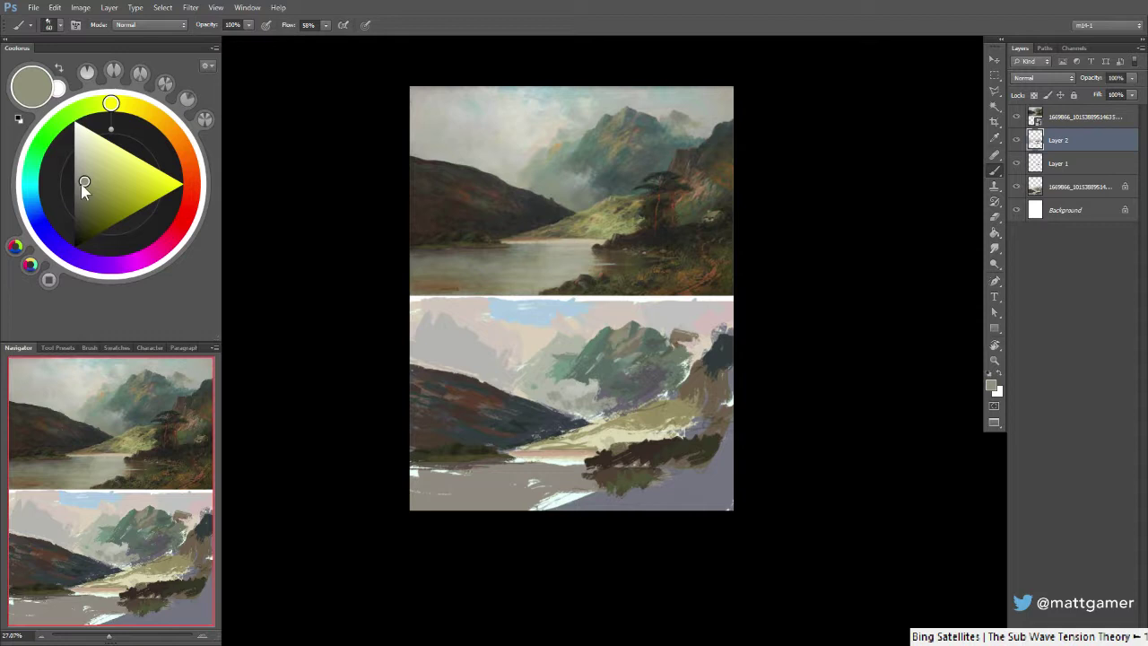
click(89, 187)
drag(105, 110, 101, 104)
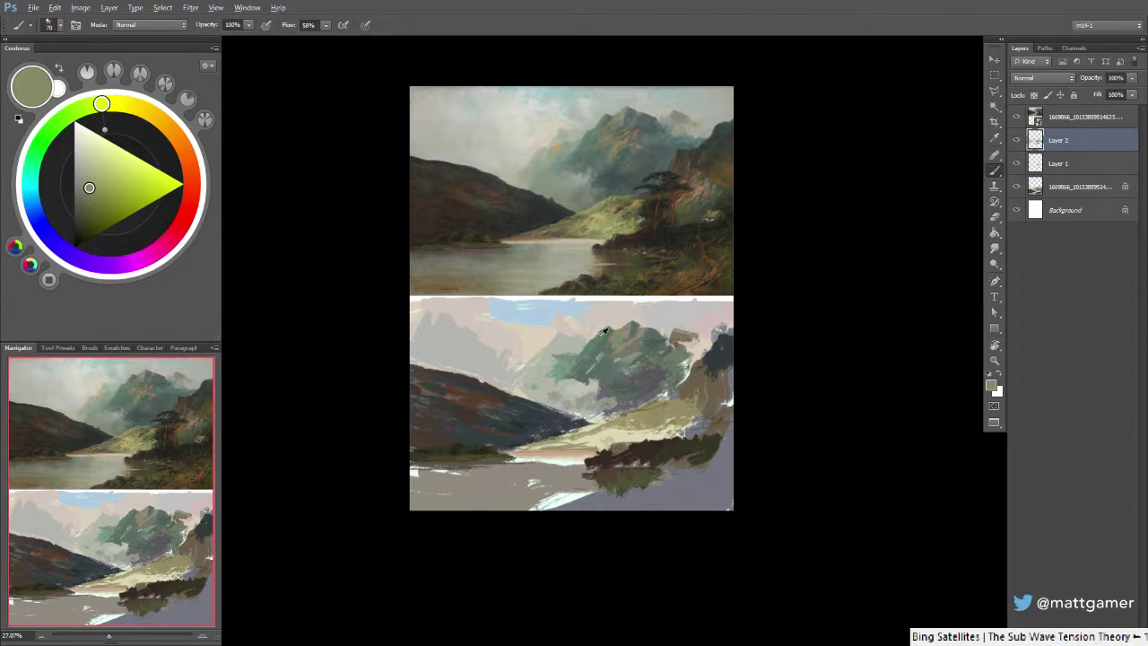
alt+click(593, 351)
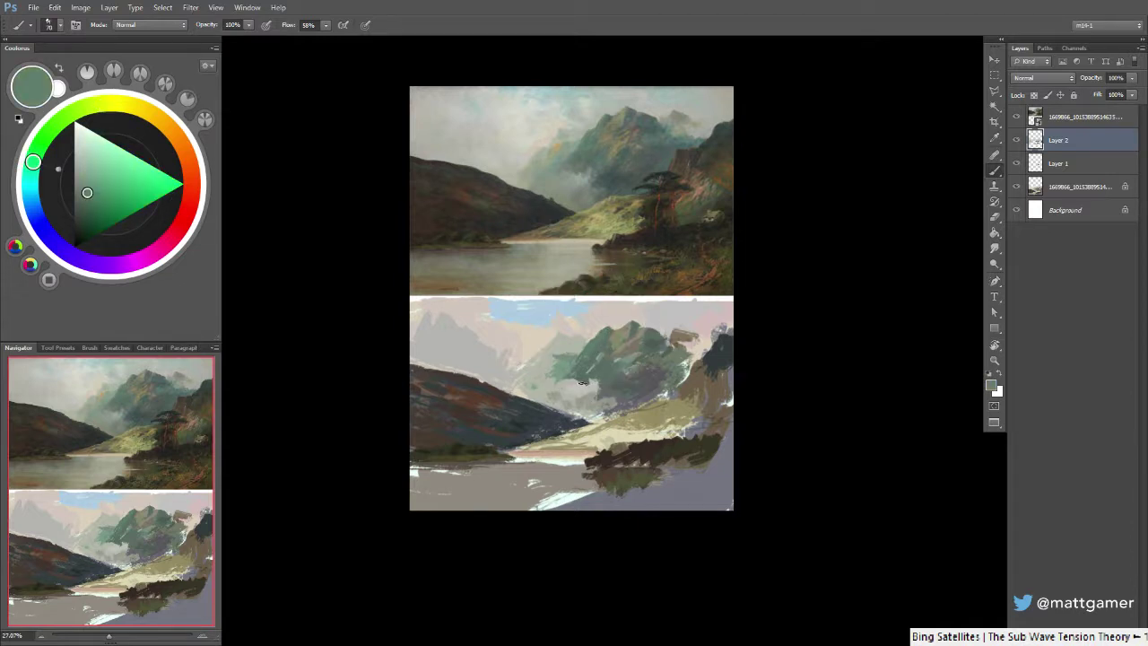
Paint sampled warm beige sky colours beside the peak and over the blue patch, enlarging the brush to 175 pixels
alt+click(598, 326)
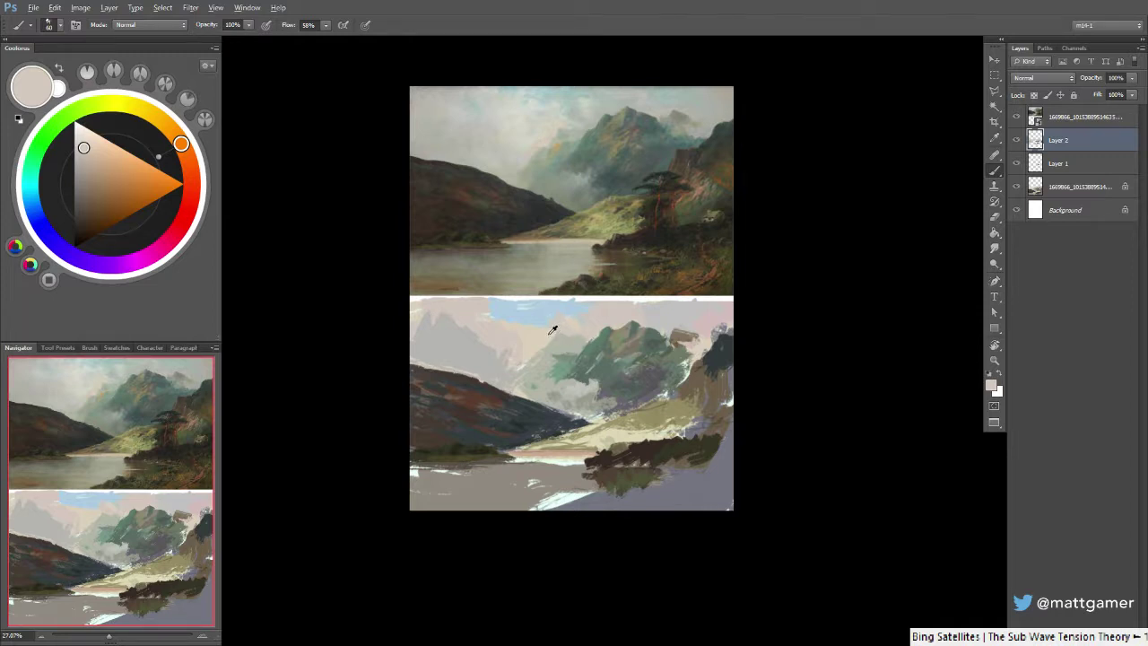
alt+click(561, 334)
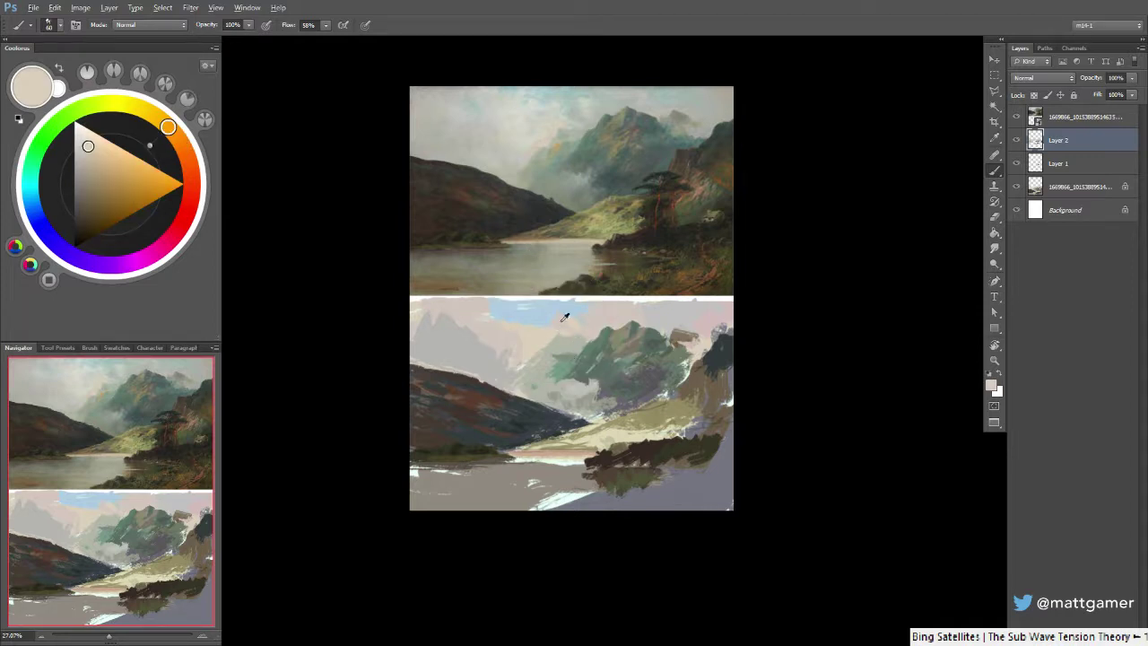
alt+click(541, 339)
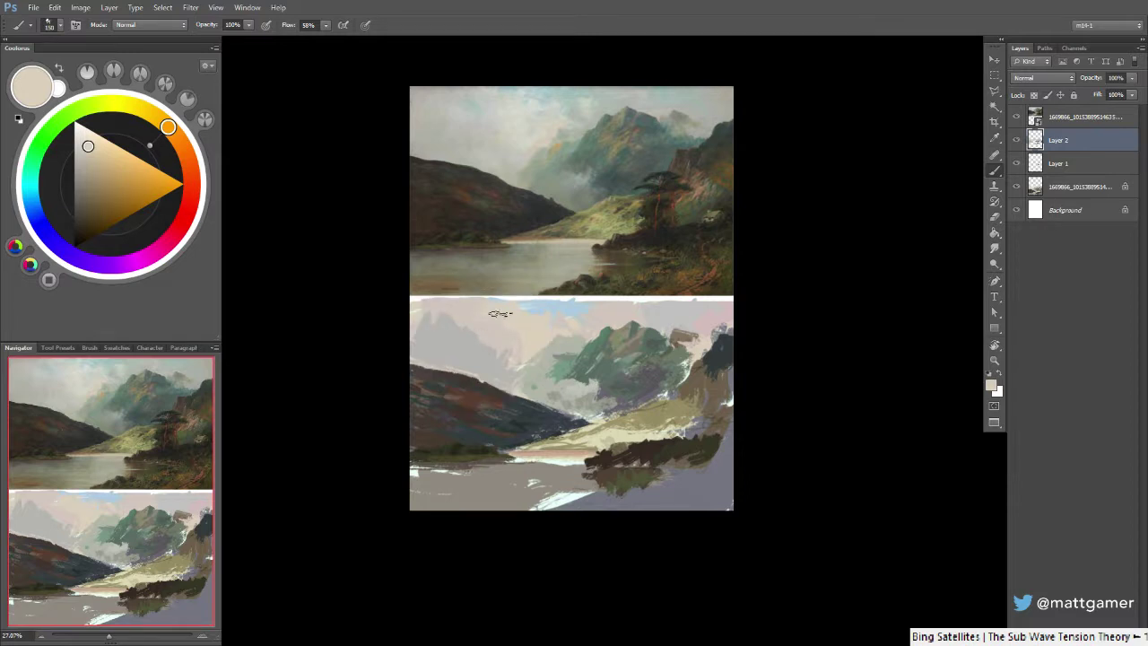
alt+click(516, 350)
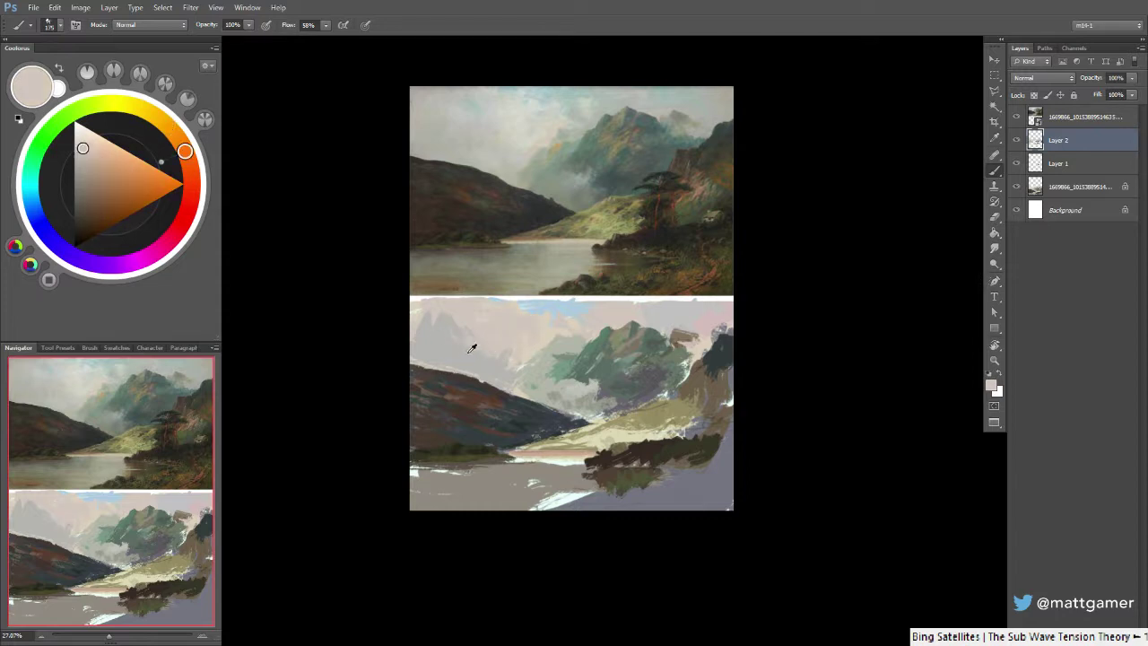
Soften the distant grey mountain into cloud with sampled beige and a lighter grey, enlarging the brush to 300 pixels
alt+click(453, 330)
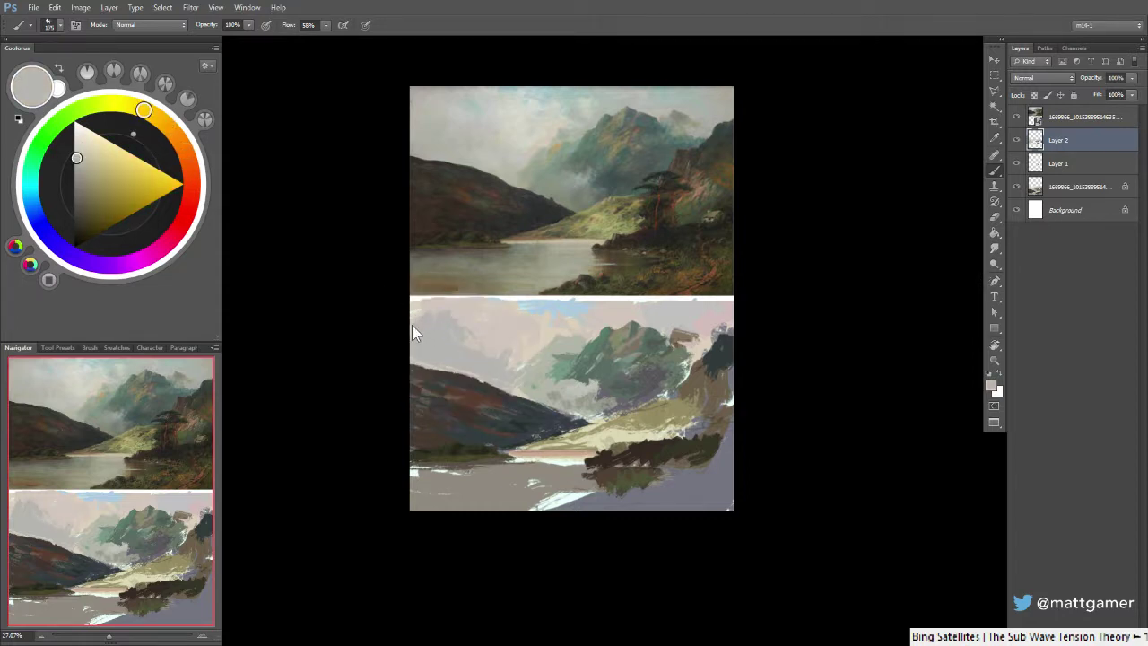
alt+click(413, 308)
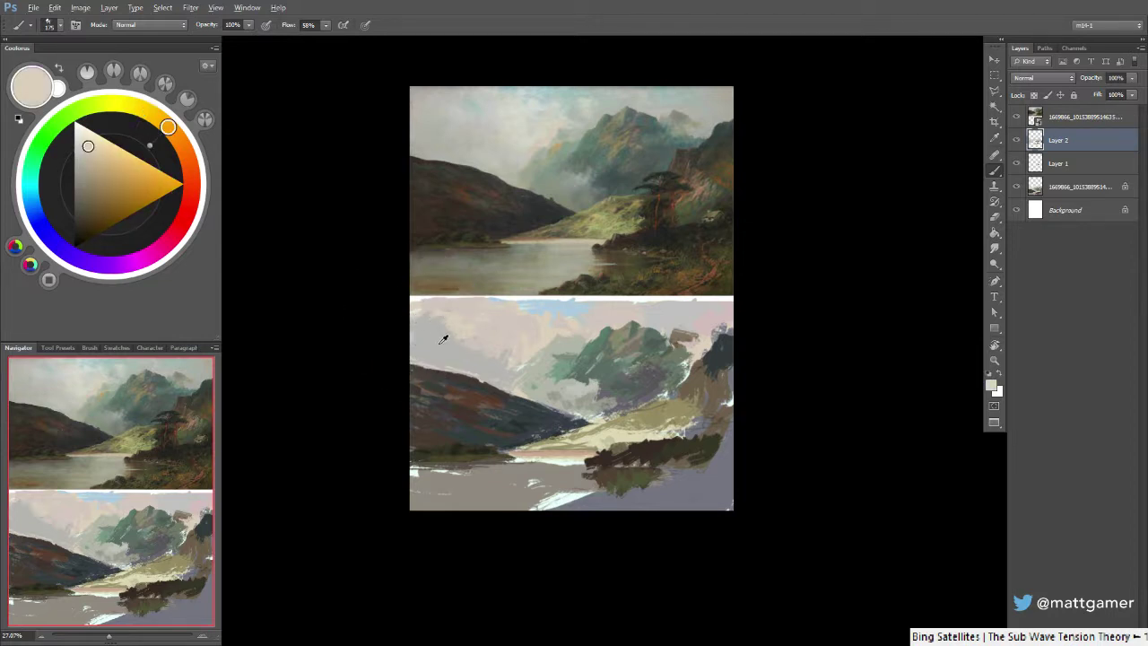
alt+click(436, 324)
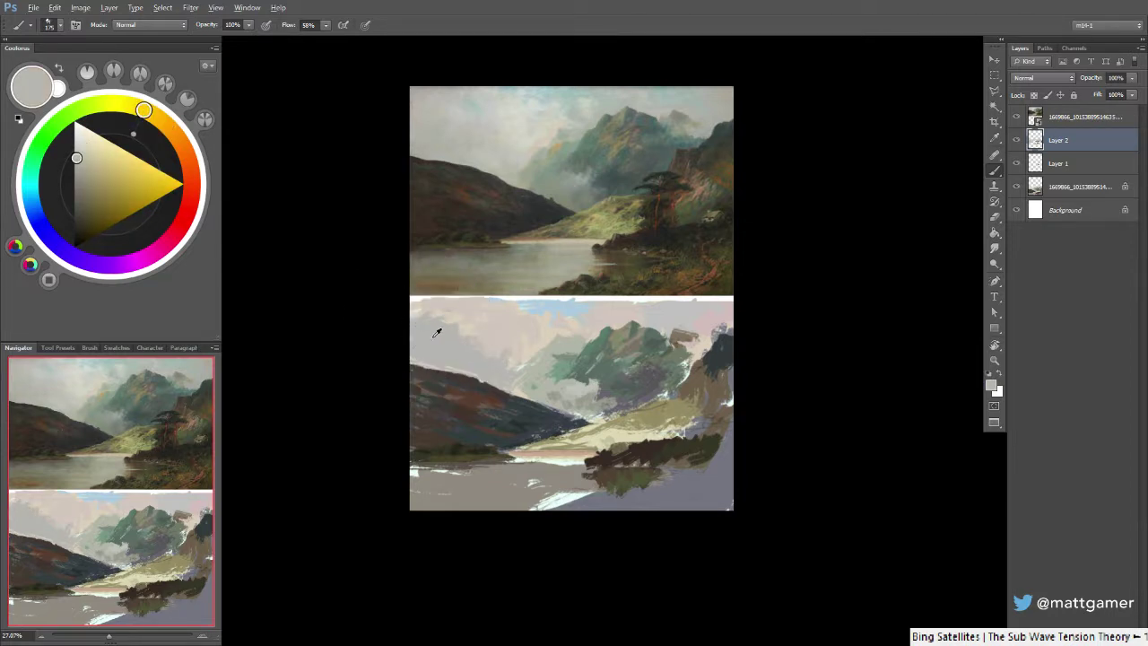
click(78, 152)
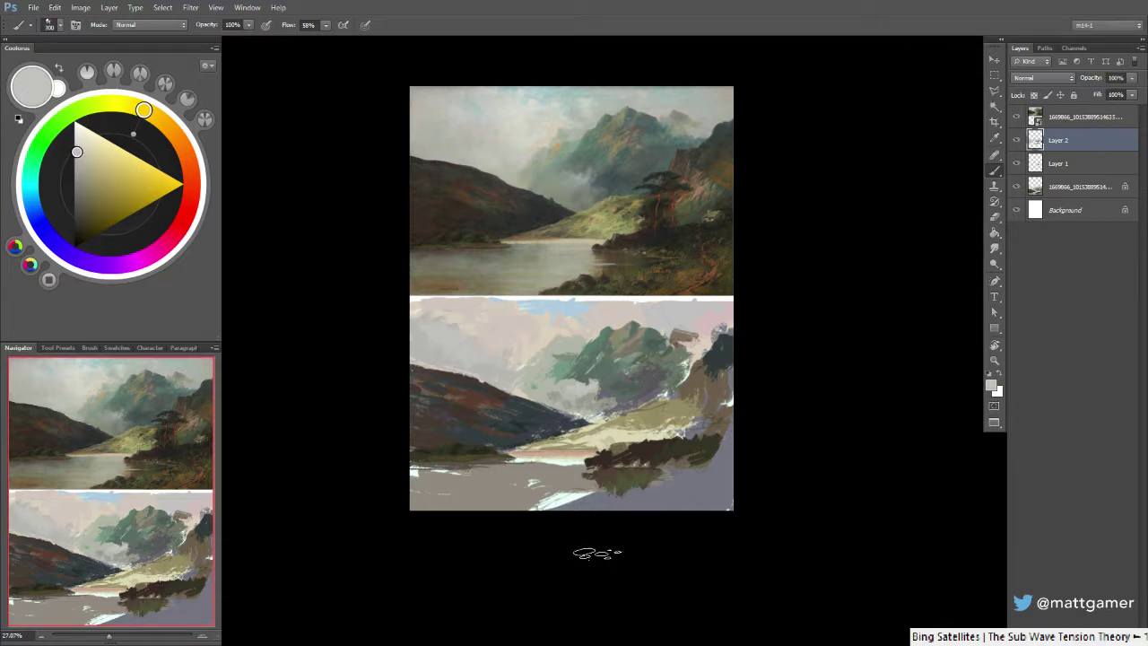
Cover white gaps in the lake with warm grey sampled from the water, reducing the brush size
alt+click(487, 476)
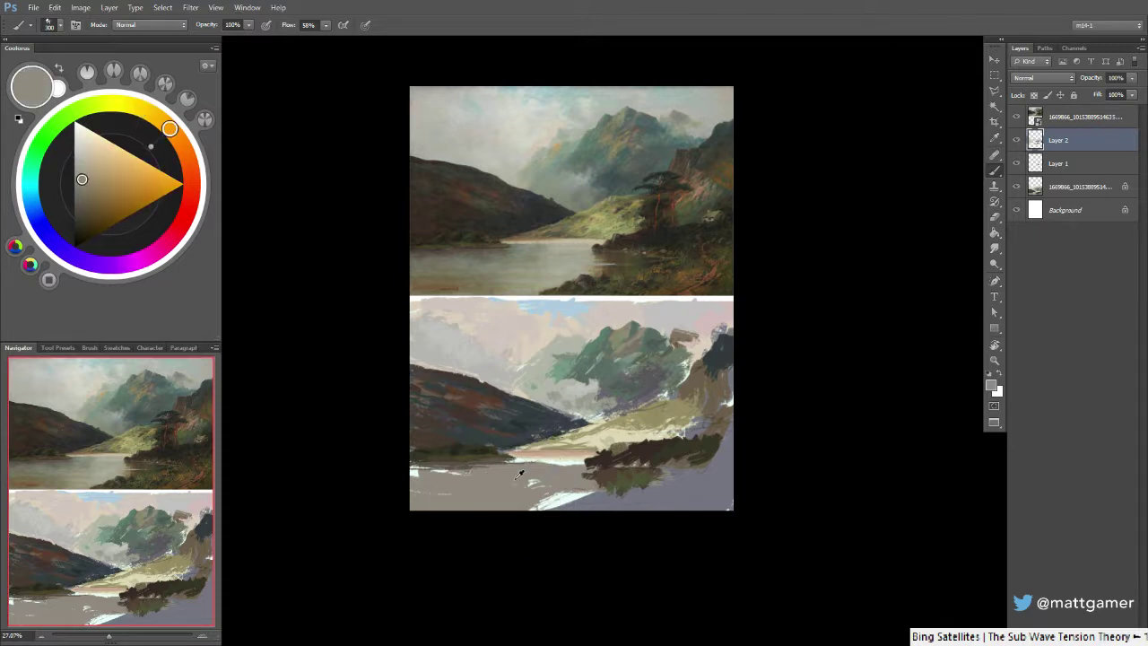
drag(576, 463, 544, 461)
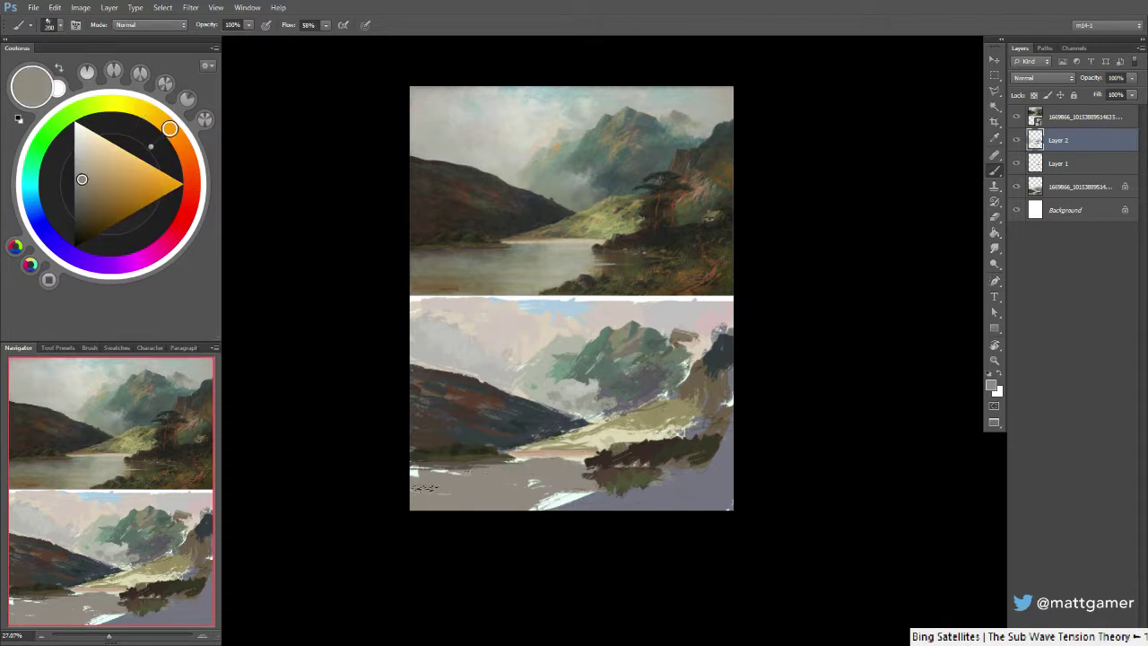
key(bracketleft)
key(bracketleft)
Blend a dark brown reflection under the dark hill's shoreline at 50% brush opacity with sampled tones, then restore 100% opacity
alt+click(439, 466)
key(5)
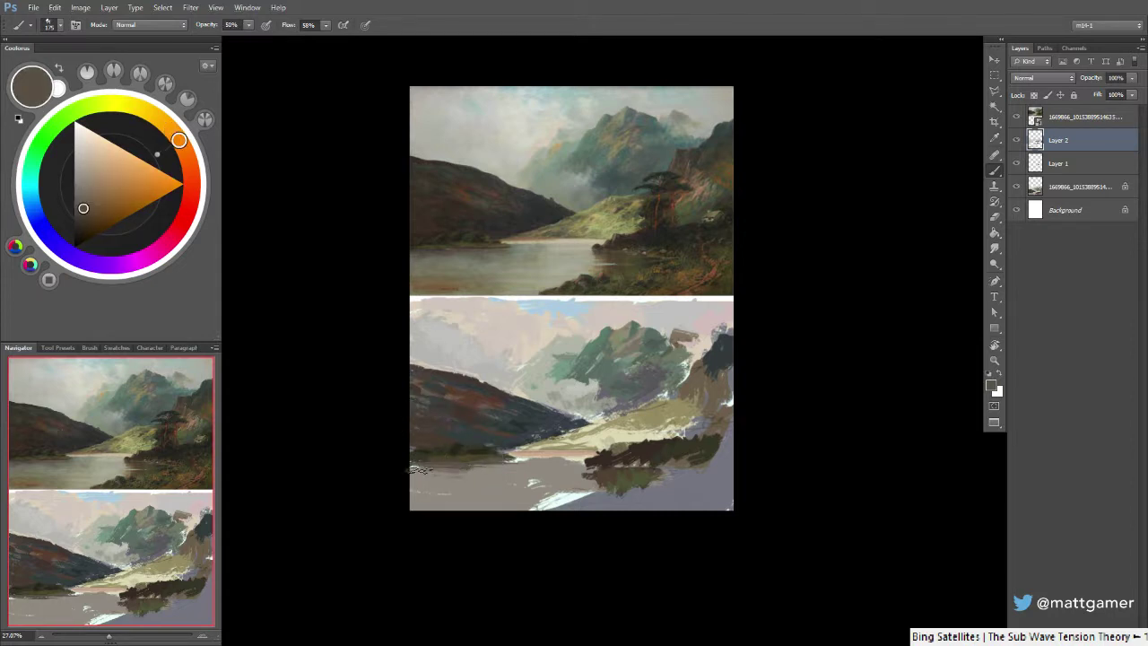
alt+click(450, 465)
drag(435, 472, 456, 489)
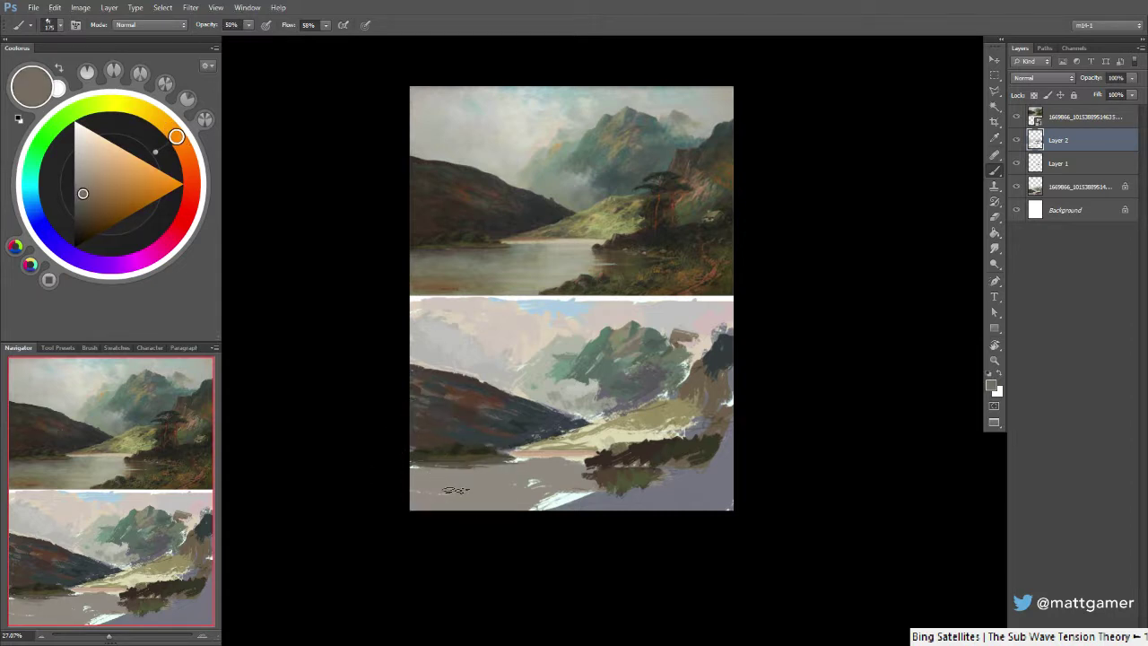
alt+click(447, 464)
key([)
key([)
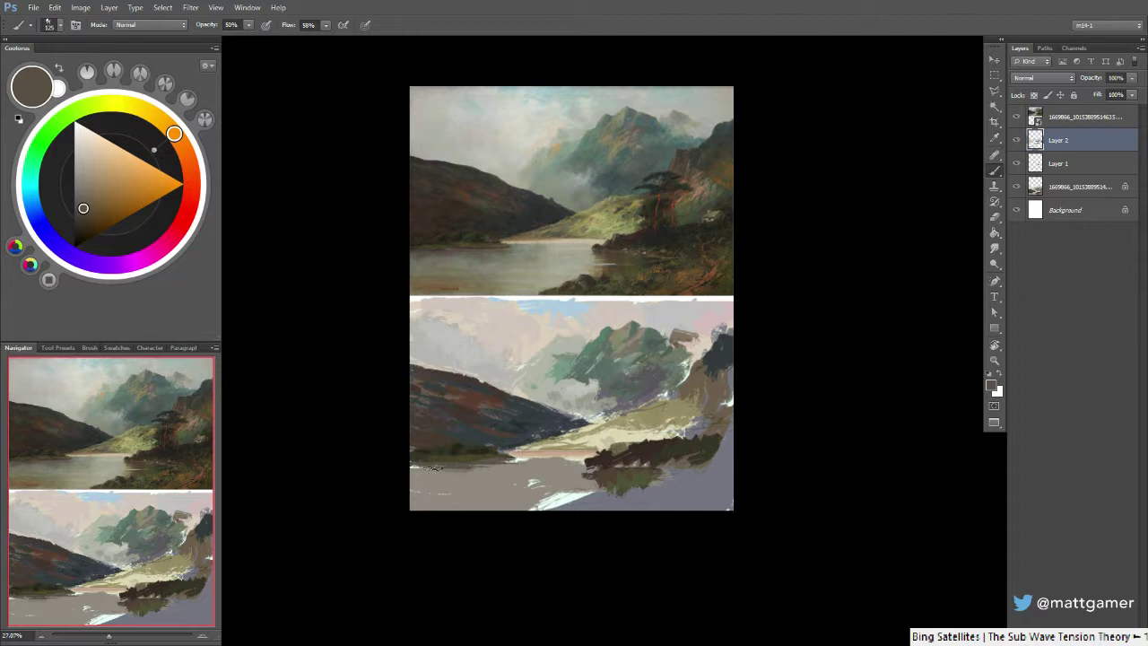
alt+click(446, 468)
key(0)
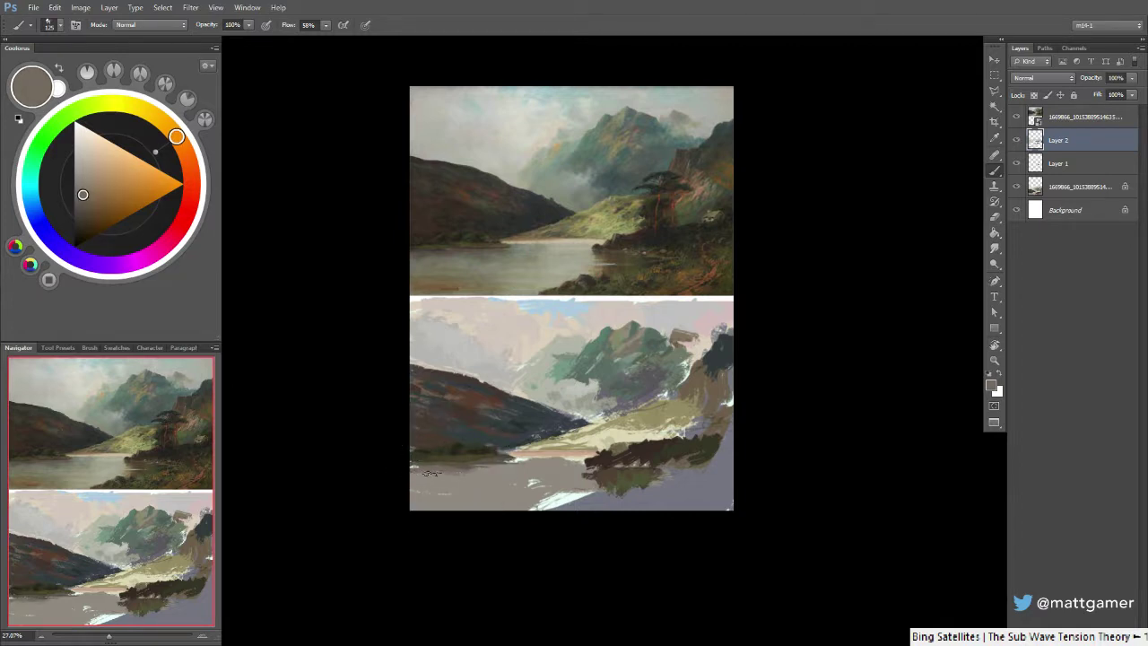
Mix muted brown, purple and warm grey for fine reflection strokes along the shoreline, reducing the brush to 45 pixels
drag(178, 139, 187, 156)
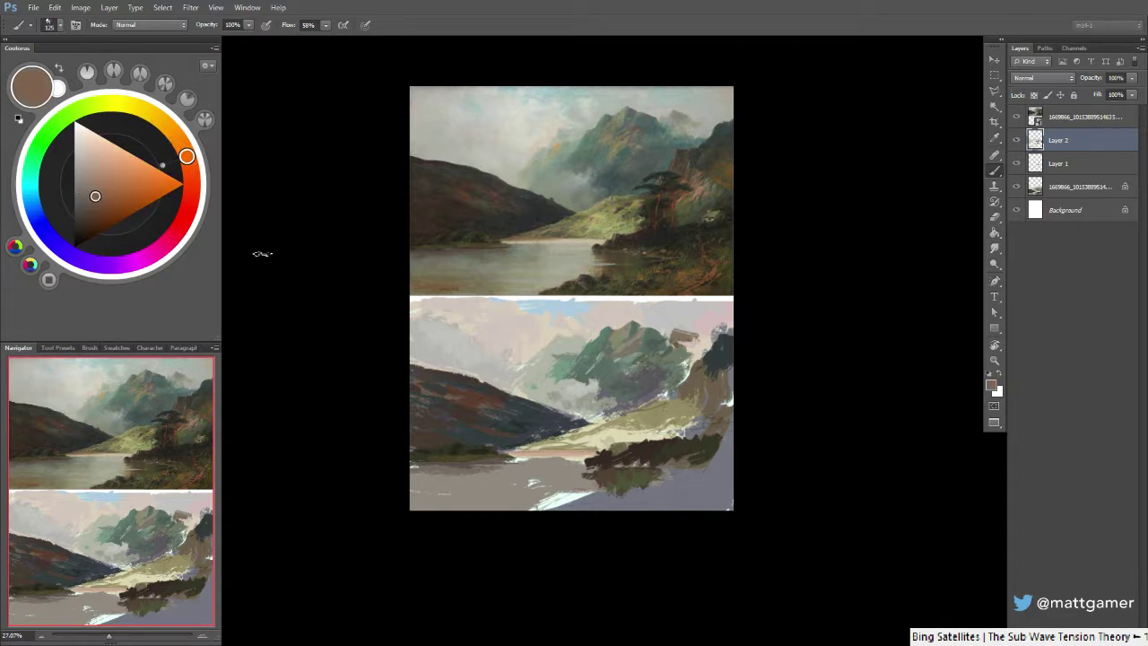
key(bracketleft)
mouse_move(187, 156)
mouse_down()
mouse_move(185, 245)
mouse_move(158, 249)
mouse_up()
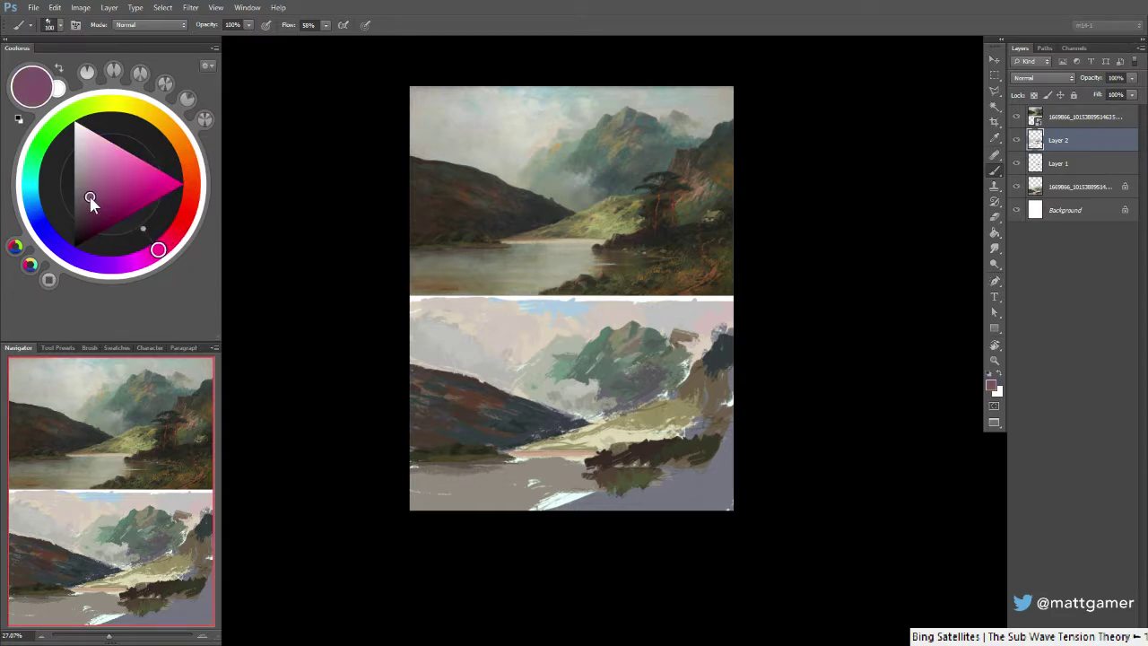
key(bracketleft)
drag(77, 198, 78, 203)
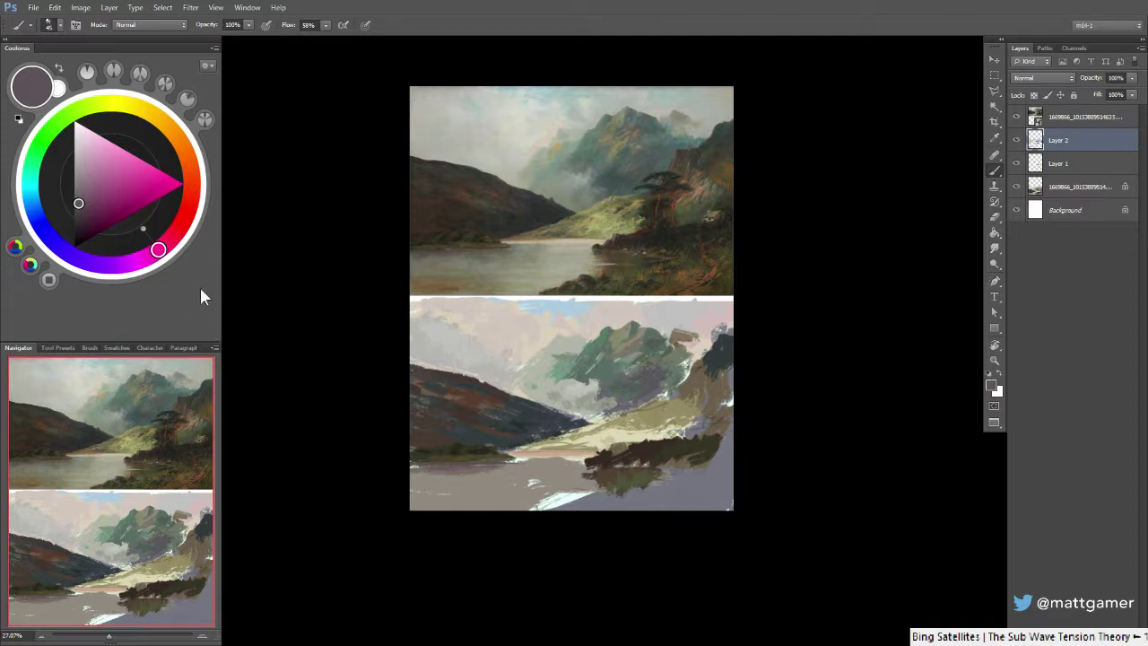
drag(79, 206, 79, 193)
drag(158, 250, 188, 161)
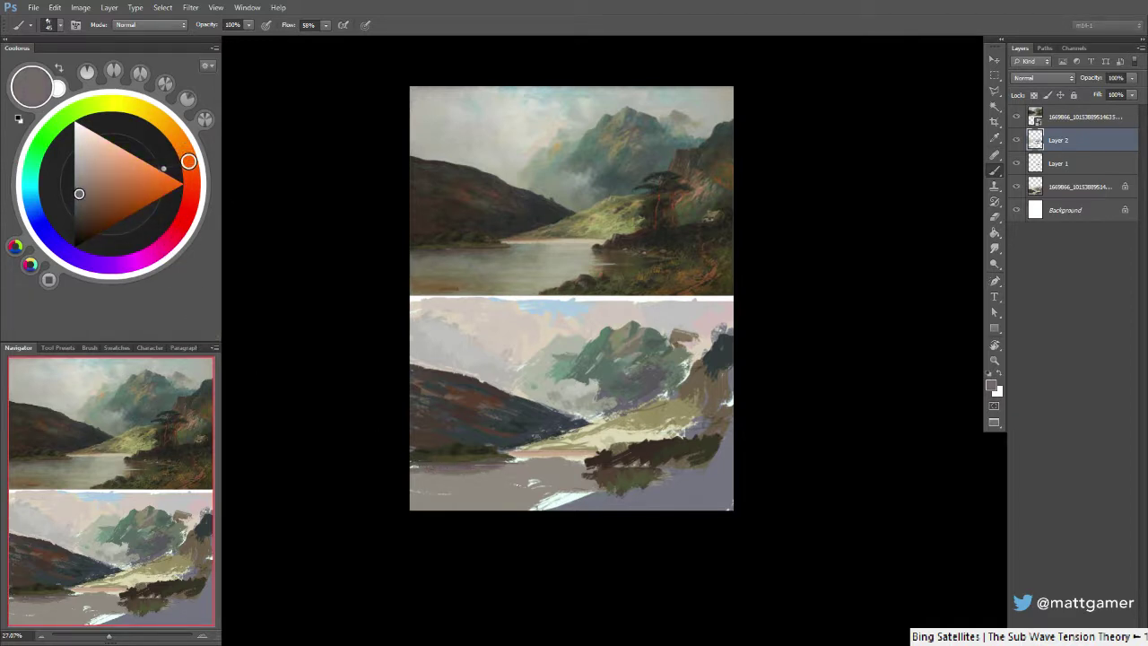
Lighten the lake below the hill with pale pinkish beige sampled from the sky at 20% brush opacity, blending with sampled water grey
alt+click(513, 309)
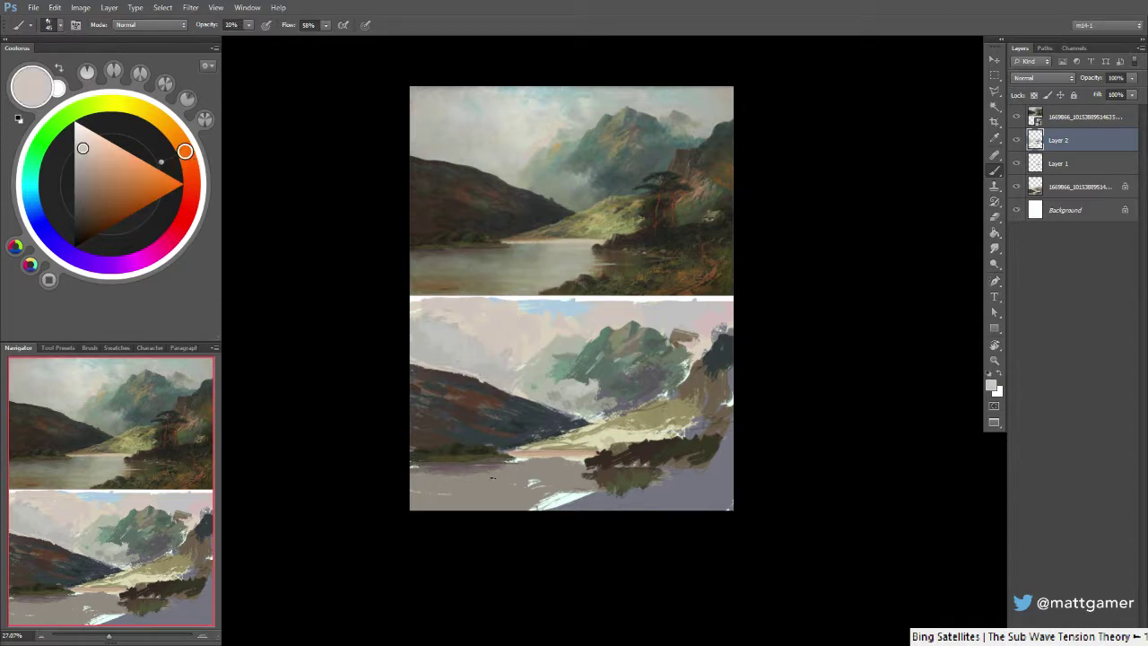
key(0)
alt+click(458, 481)
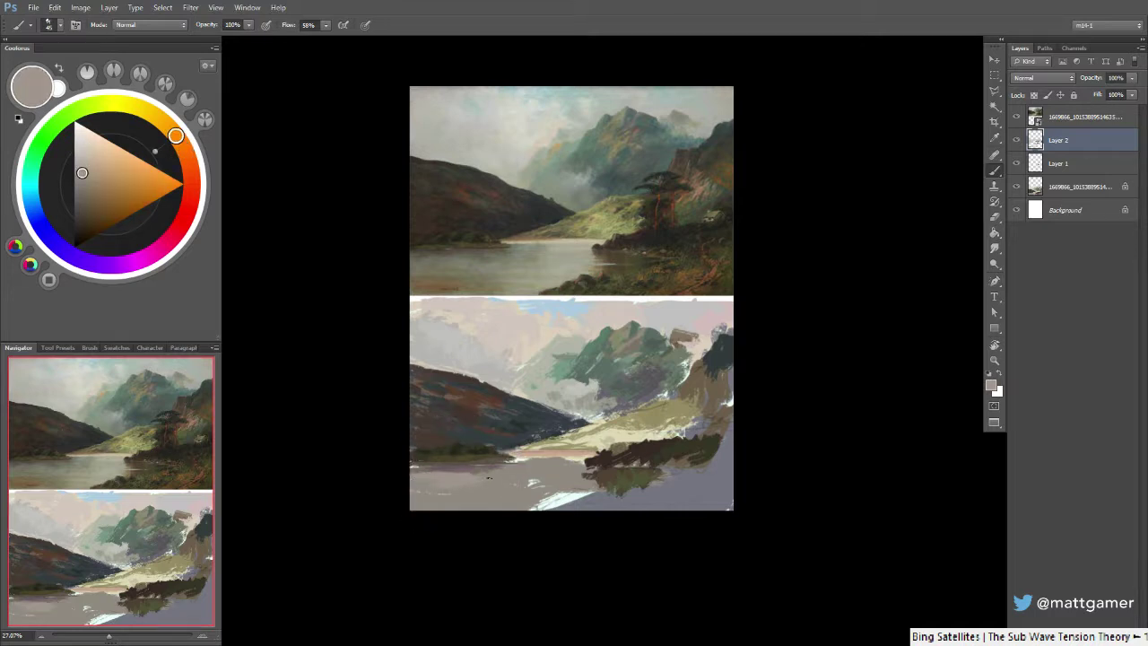
Paint muted brown reflection strokes across the near water below the dark hill, using a lightened brown sampled from the hill
alt+click(472, 401)
mouse_move(414, 497)
mouse_down()
mouse_move(466, 500)
mouse_move(435, 507)
mouse_up()
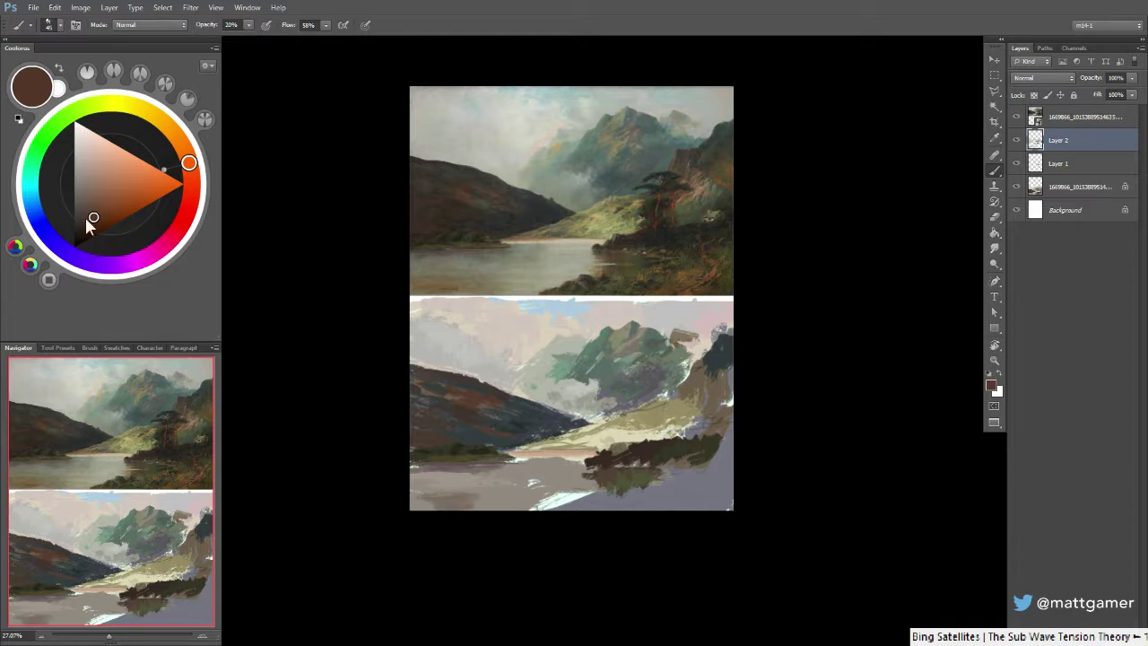
drag(91, 214, 95, 201)
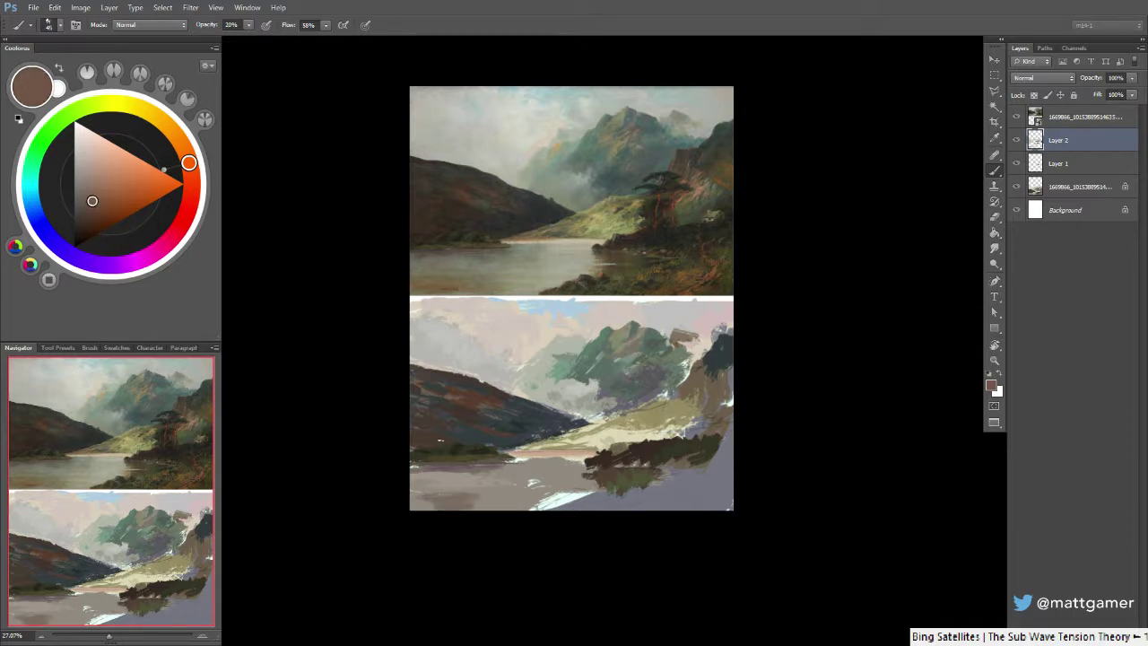
key(0)
alt+click(440, 484)
drag(420, 496, 490, 501)
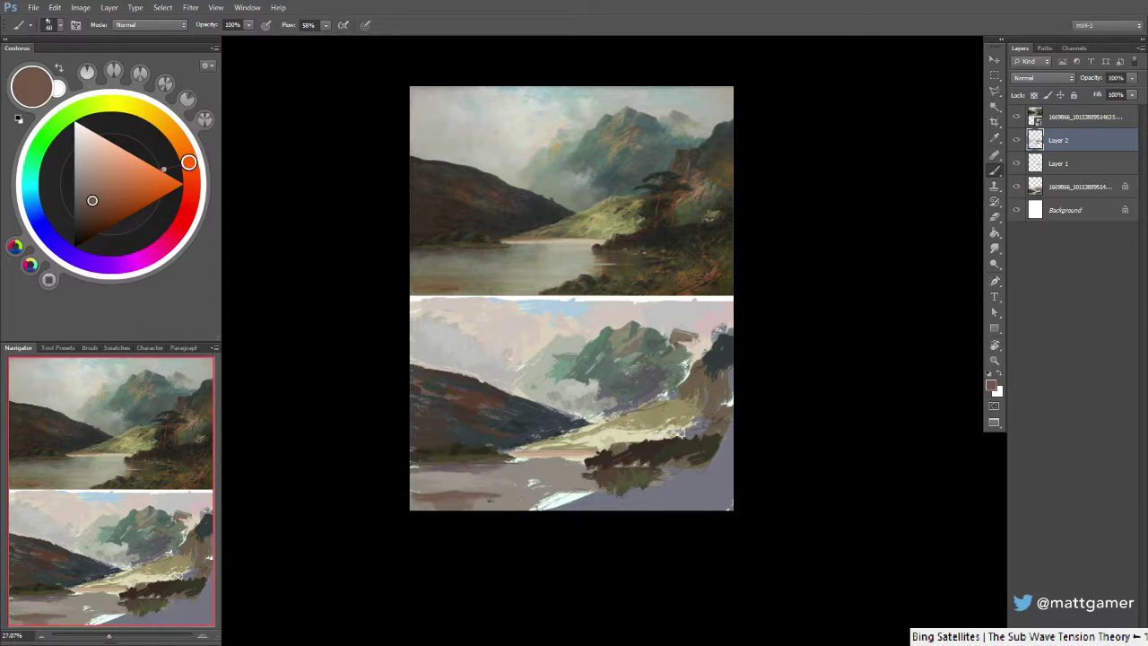
Mix a lighter reddish brown, add broader strokes to the near water's reflection, and sample the neighbouring water colour for blending
mouse_move(94, 200)
mouse_down()
mouse_move(93, 183)
mouse_move(103, 189)
mouse_up()
key(bracketright)
mouse_move(490, 495)
mouse_down()
mouse_move(433, 495)
mouse_move(463, 501)
mouse_up()
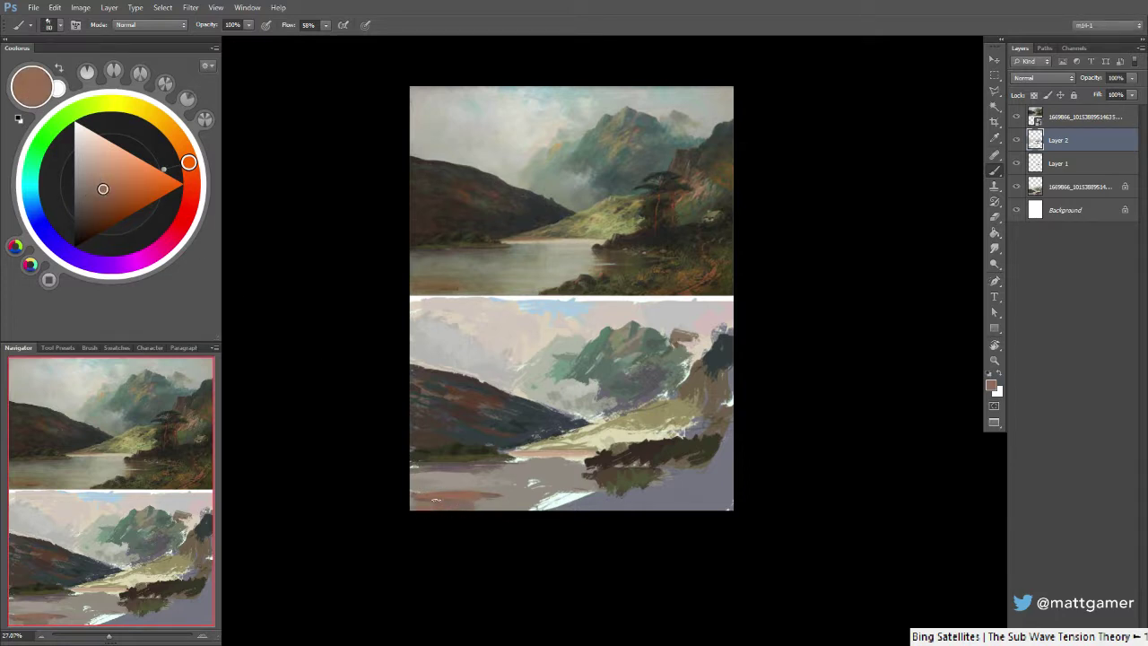
alt+click(492, 496)
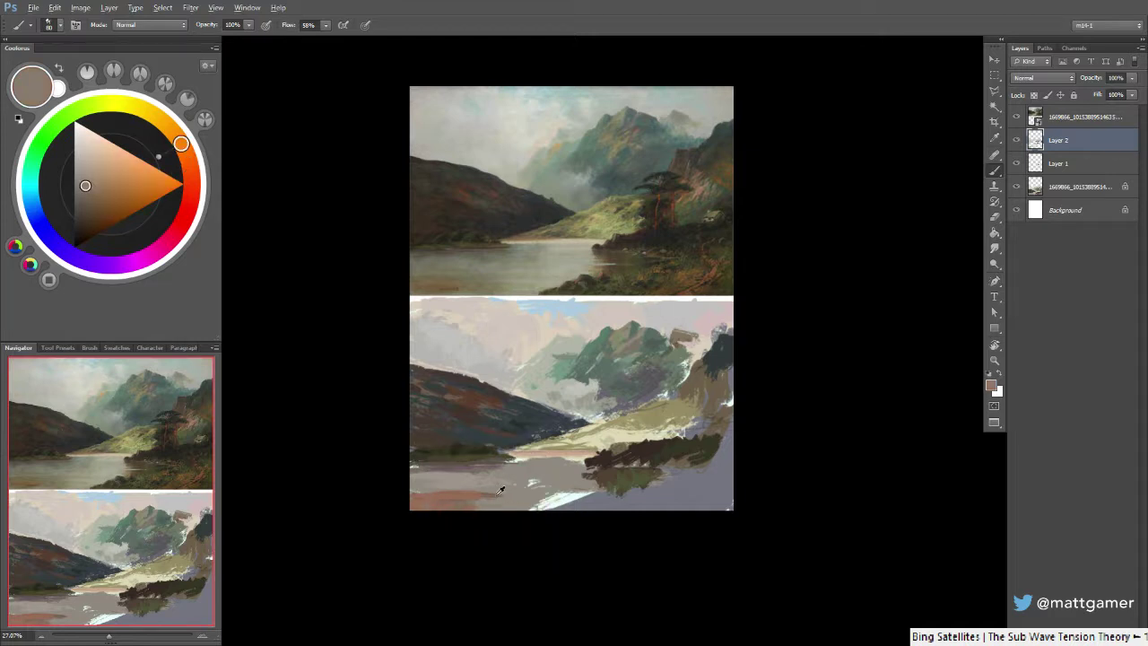
Sample tones from the water, bank and white gap, and add pale near-white highlight strokes across the mid lake at reduced brush opacity
alt+click(467, 490)
alt+click(496, 482)
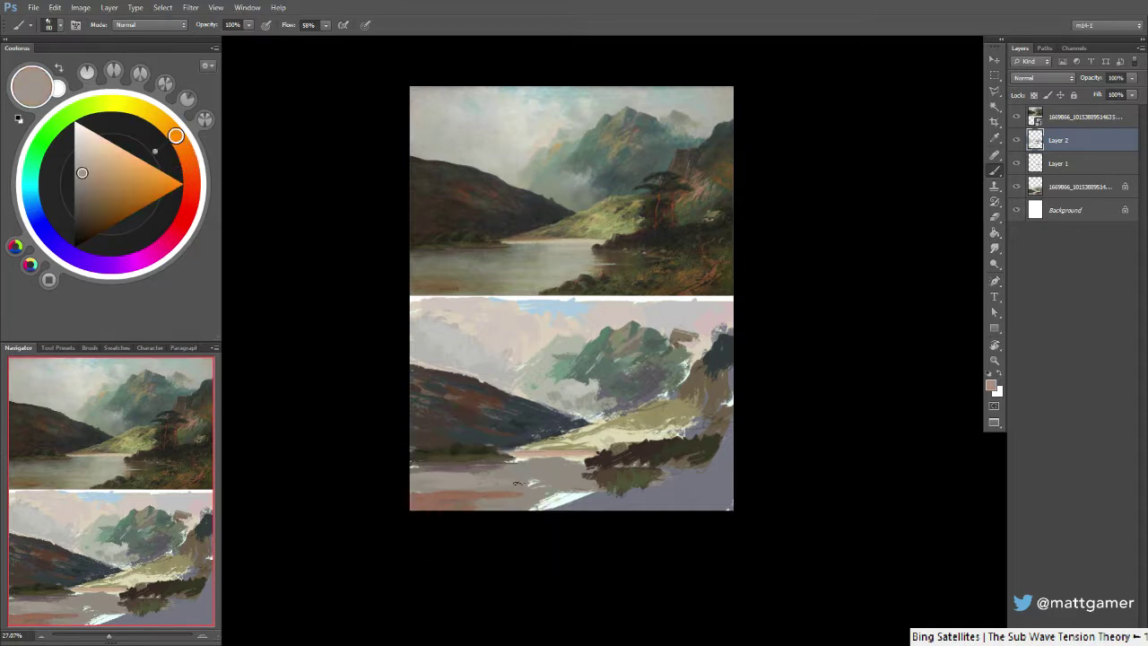
alt+click(575, 455)
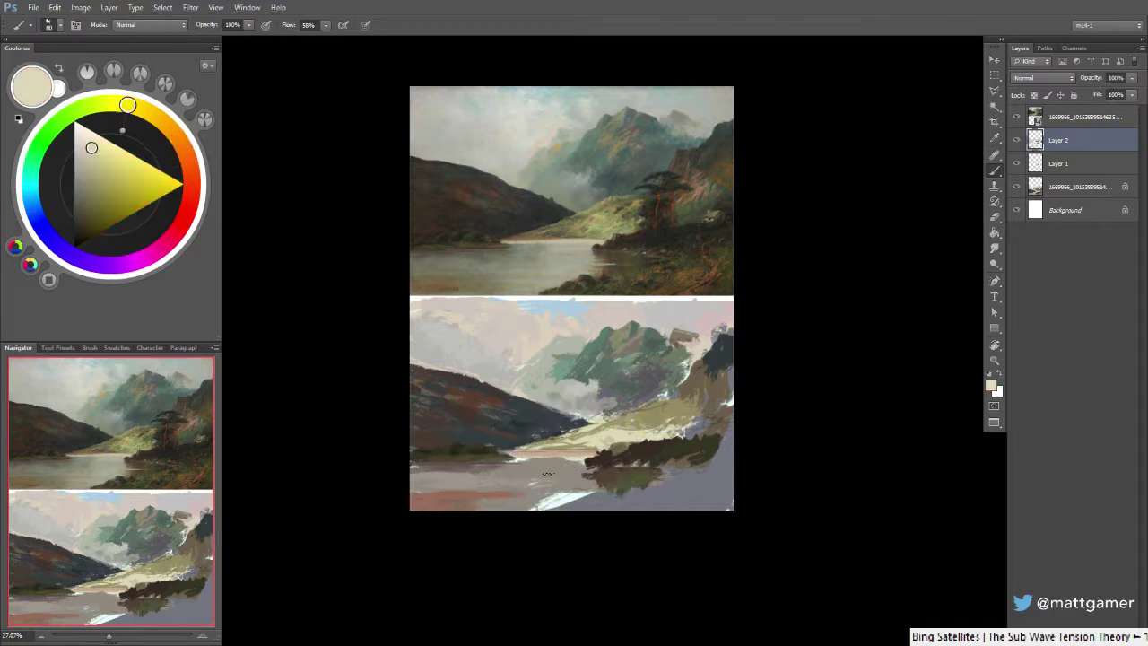
alt+click(555, 494)
key(5)
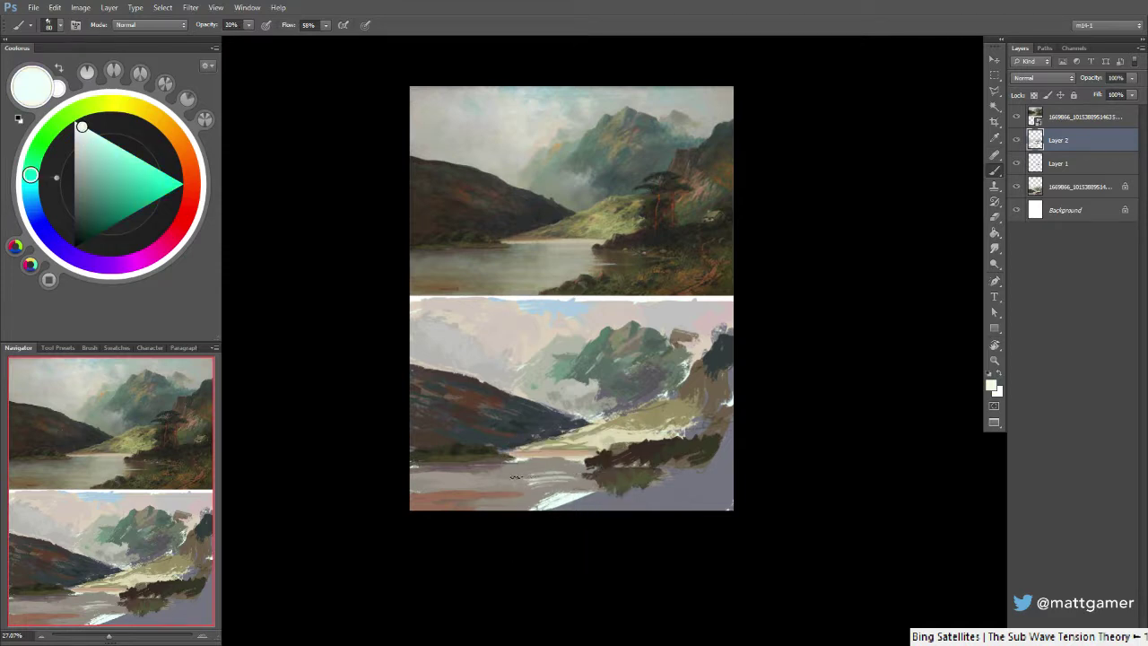
drag(516, 477, 571, 471)
Cover the white gap in the near water with sampled light grey at 100% opacity, using an enlarged brush for the last strokes
alt+click(532, 470)
key(0)
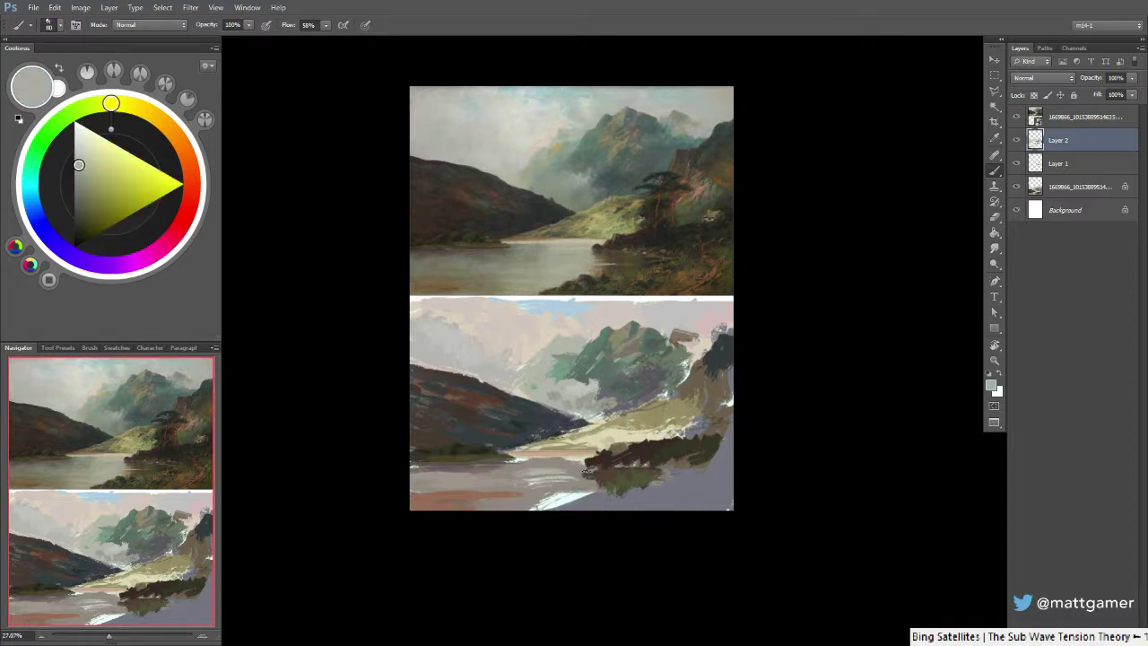
drag(554, 481, 564, 497)
mouse_move(542, 486)
mouse_down()
mouse_move(583, 485)
mouse_move(540, 506)
mouse_move(587, 489)
mouse_move(557, 504)
mouse_move(583, 503)
mouse_move(516, 514)
mouse_up()
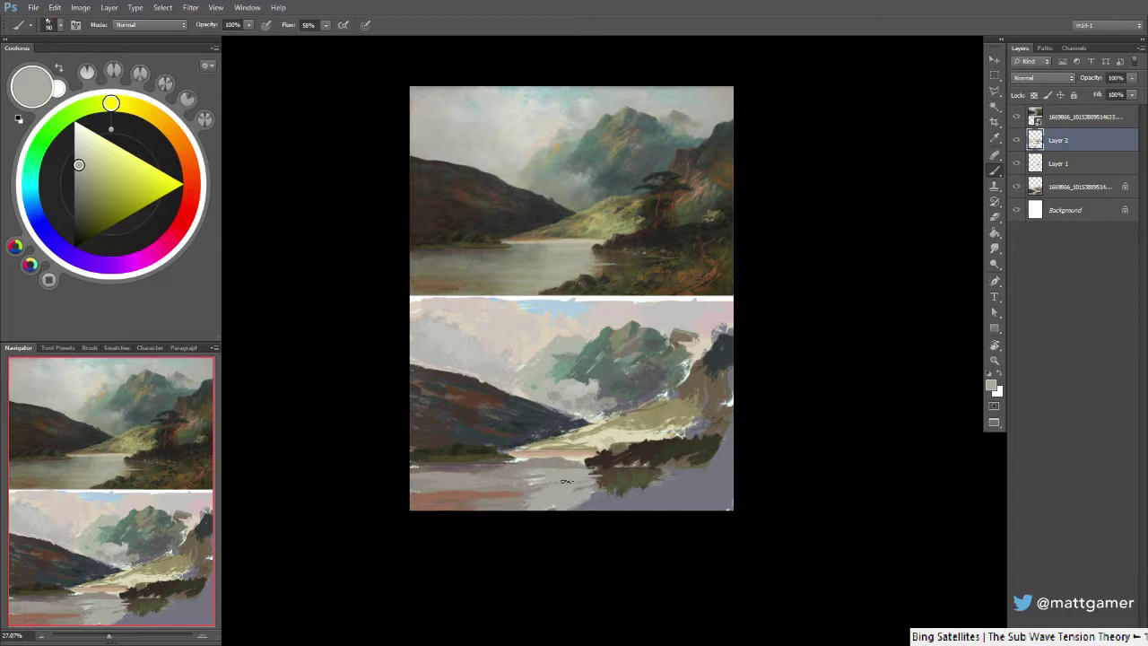
key(bracketright)
key(bracketright)
drag(567, 480, 581, 476)
Refine the far shoreline with beige and a lightened brown from the hill, sampling dark blue-grey for the hill's tip
alt+click(571, 457)
key(bracketleft)
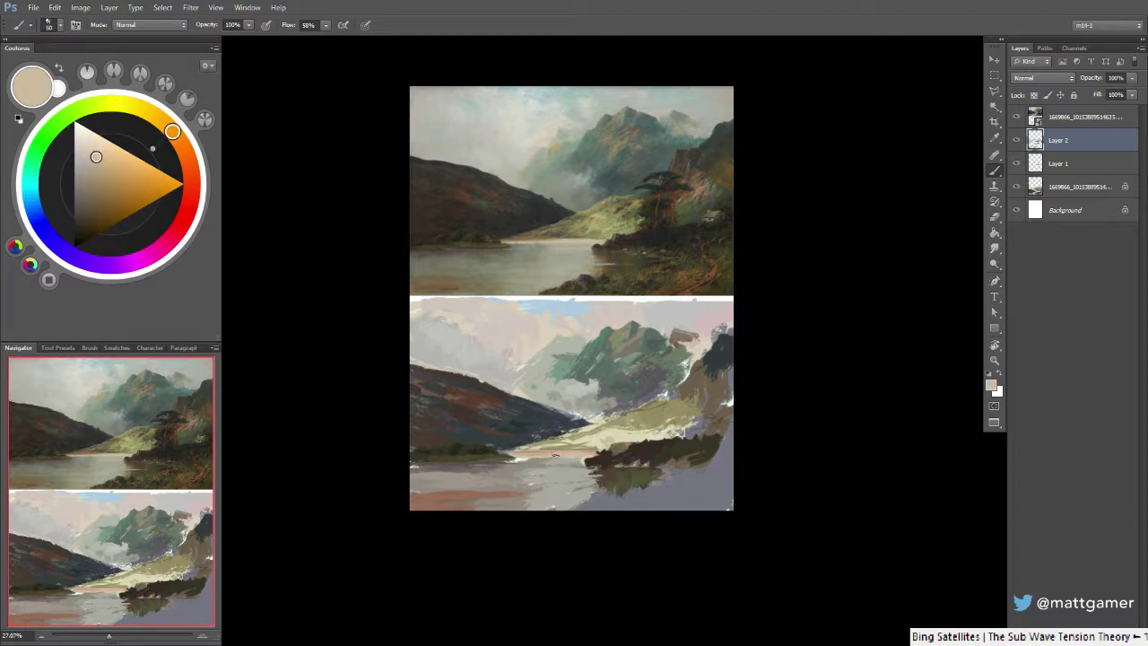
alt+click(475, 394)
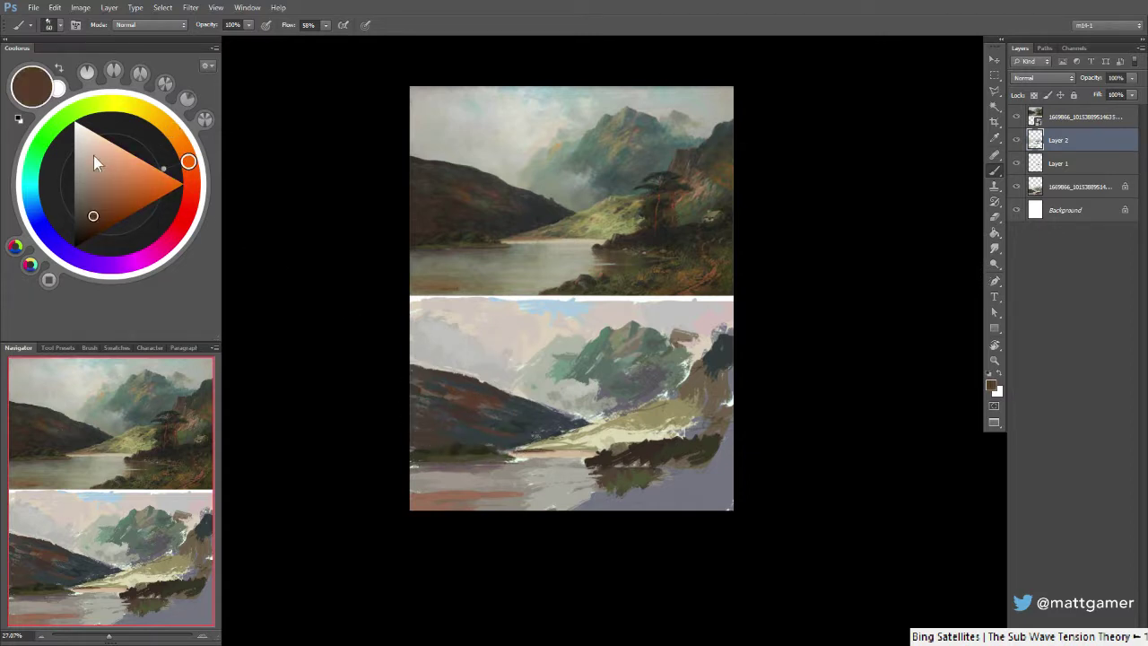
drag(93, 217, 100, 196)
drag(516, 451, 543, 450)
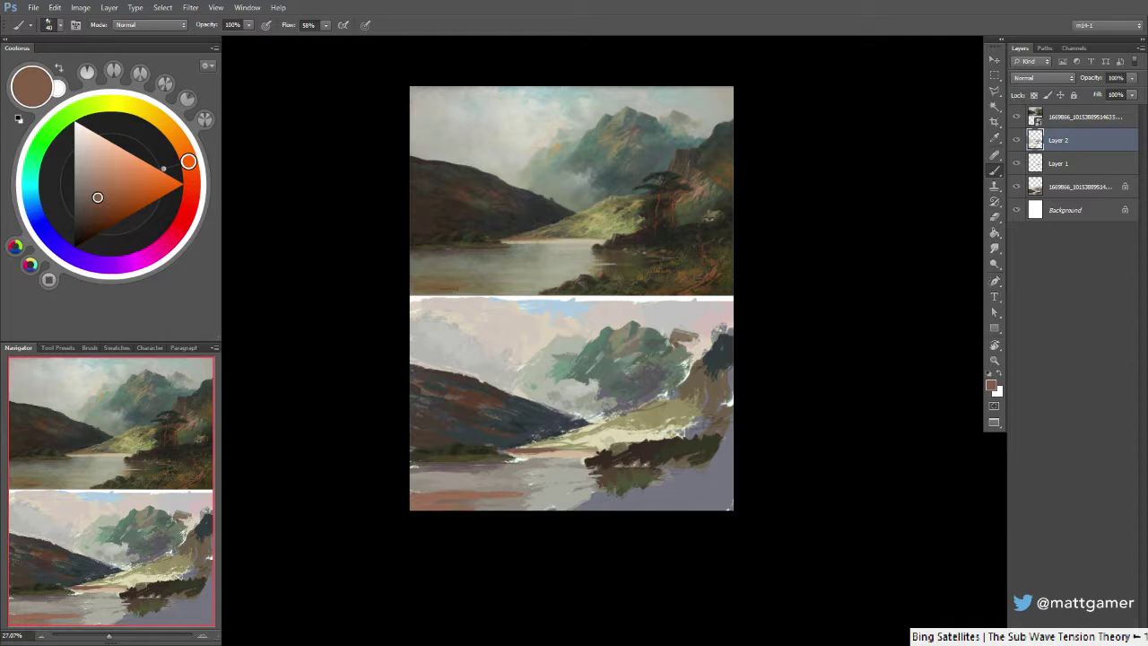
alt+click(556, 428)
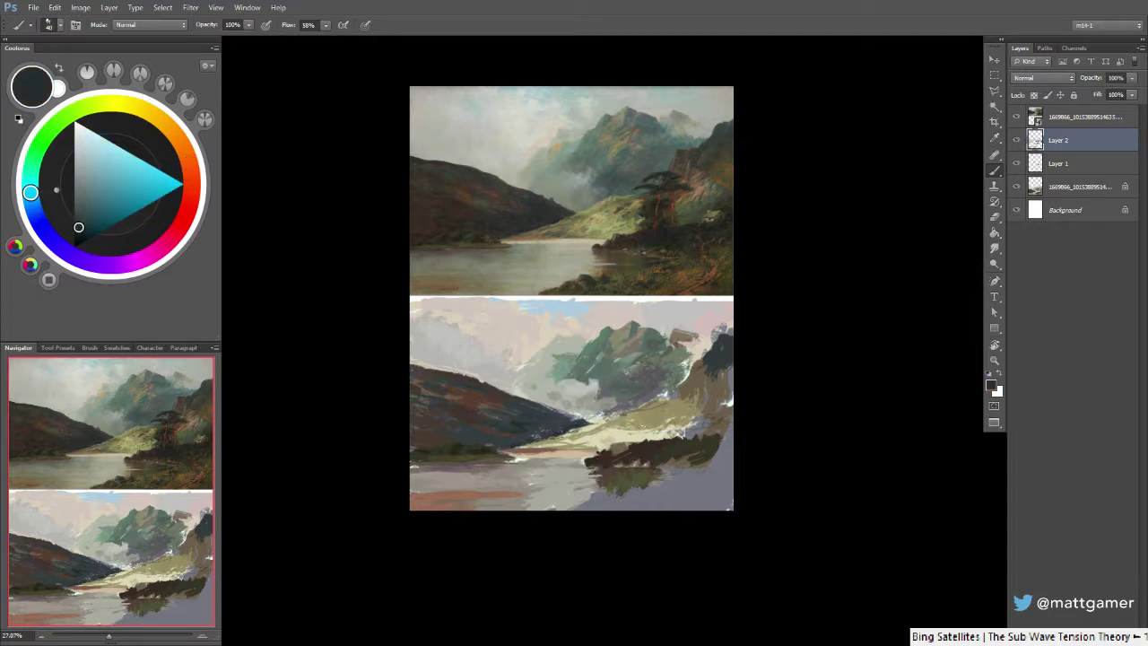
Paint the sunlit slope with sampled olive, shifted to a more saturated yellow-green, filling gaps up to the dark hill's tip
alt+click(641, 416)
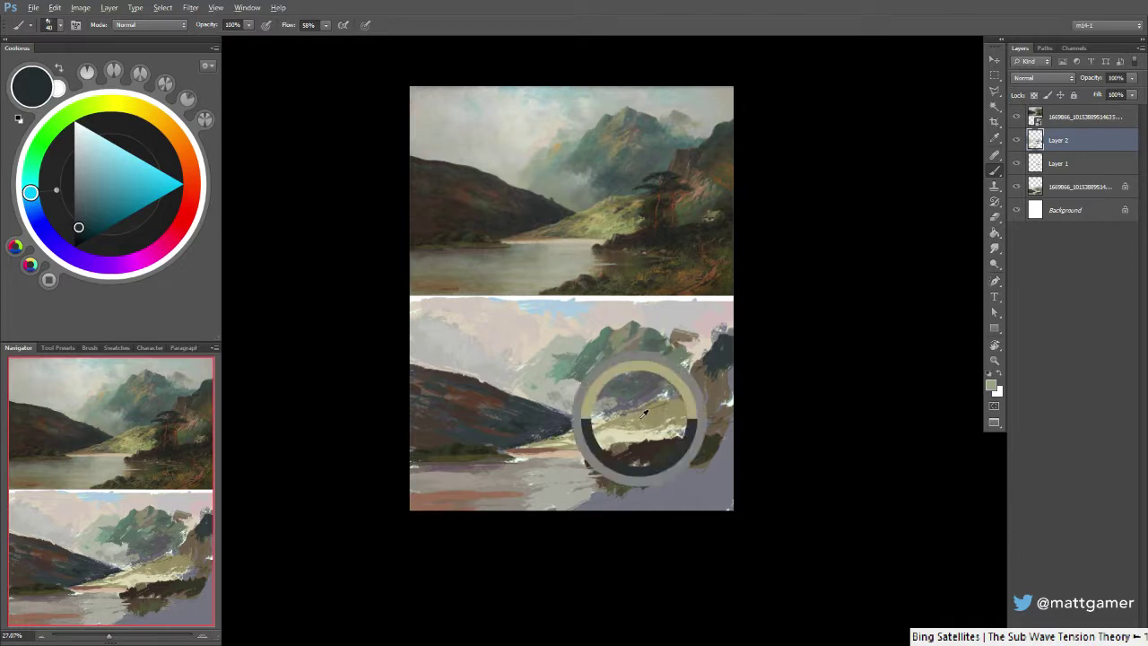
mouse_move(628, 434)
mouse_down()
mouse_move(654, 430)
mouse_move(617, 442)
mouse_up()
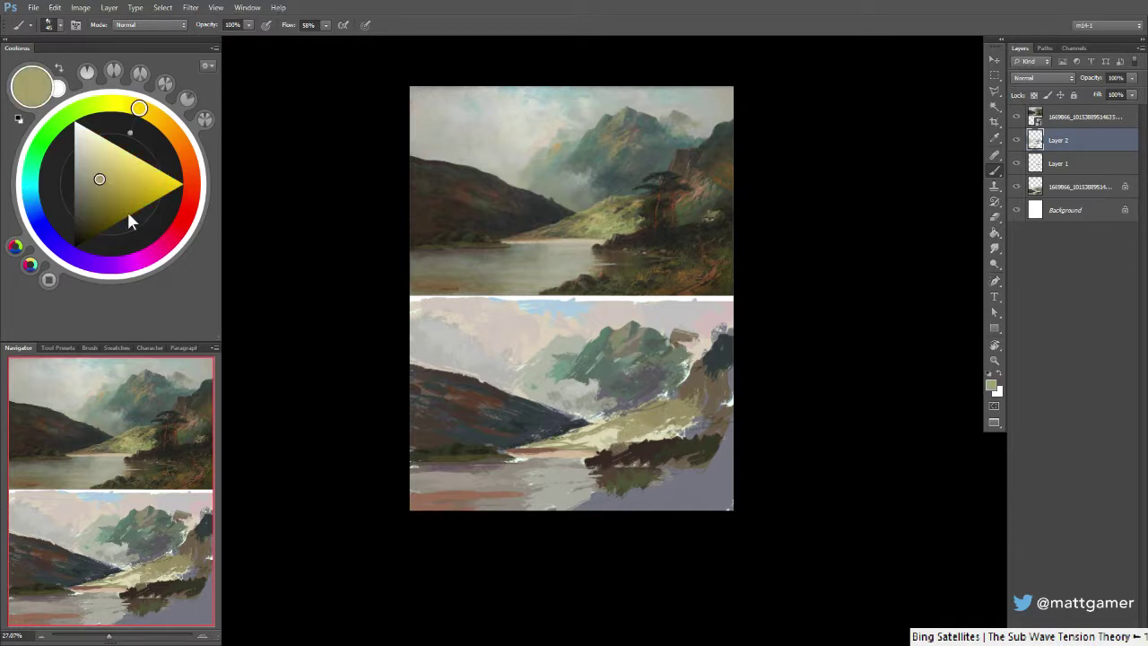
click(108, 175)
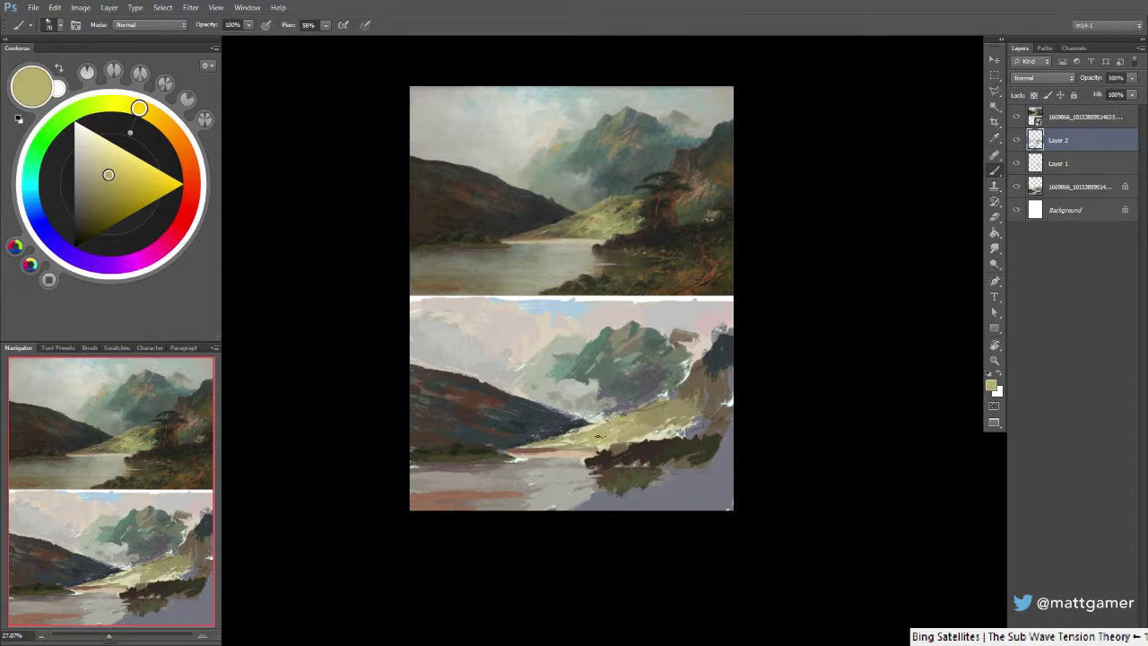
drag(588, 425, 615, 416)
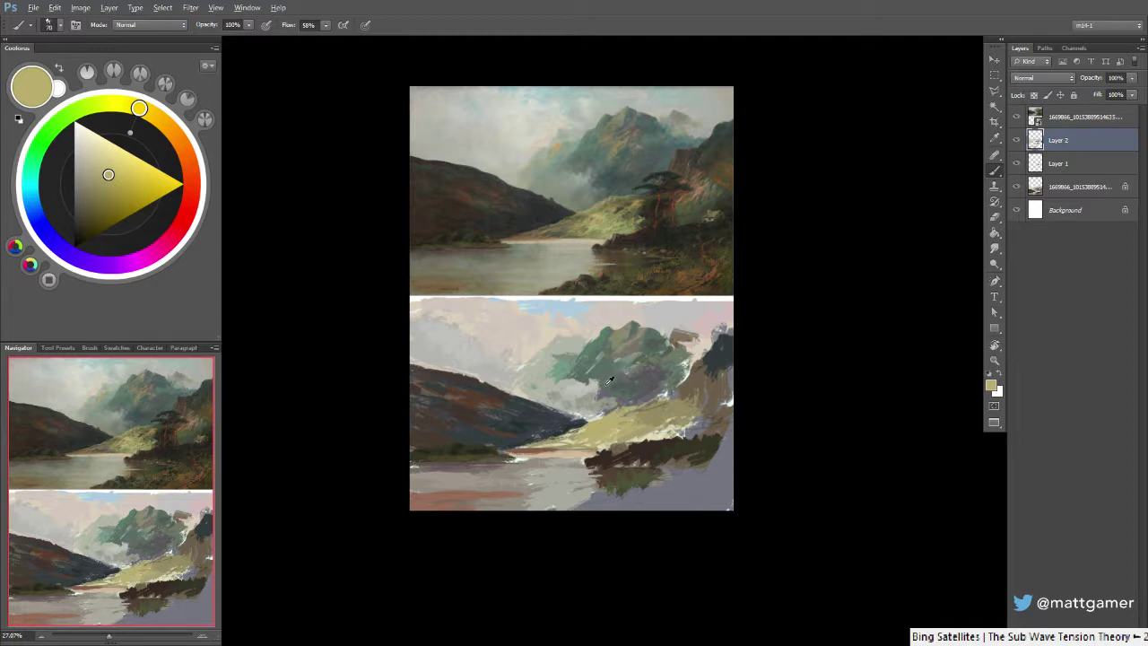
Rework the mountain's lower slopes with darkened blue-grey shadow strokes and grey-green tones sampled from the mountain
alt+click(627, 384)
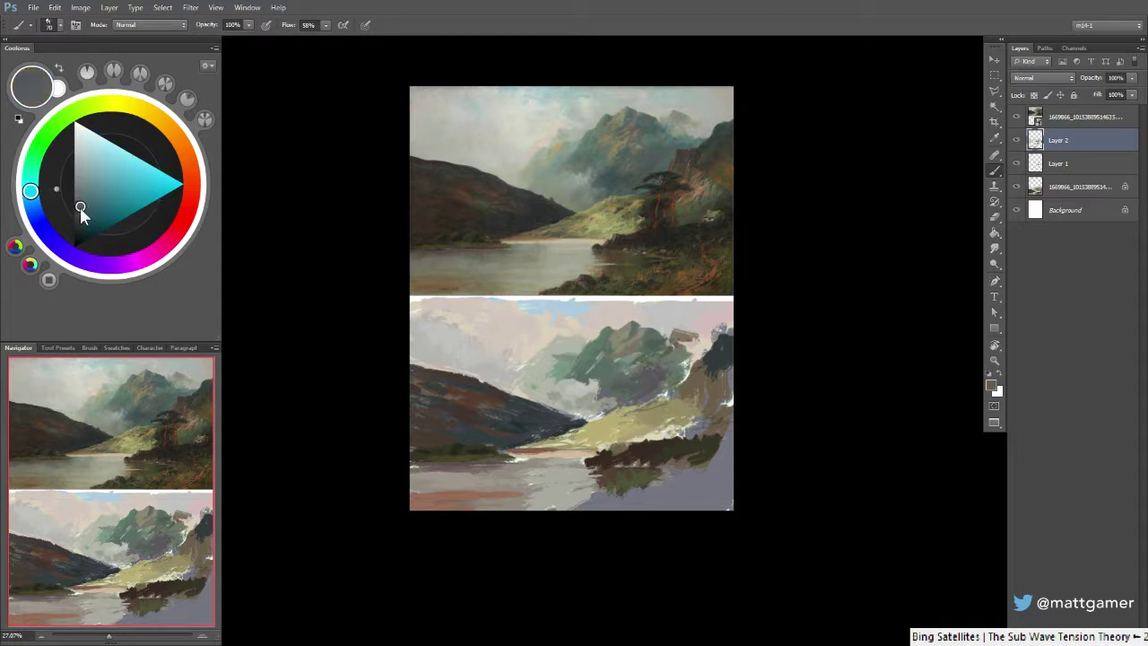
drag(79, 208, 78, 211)
key(])
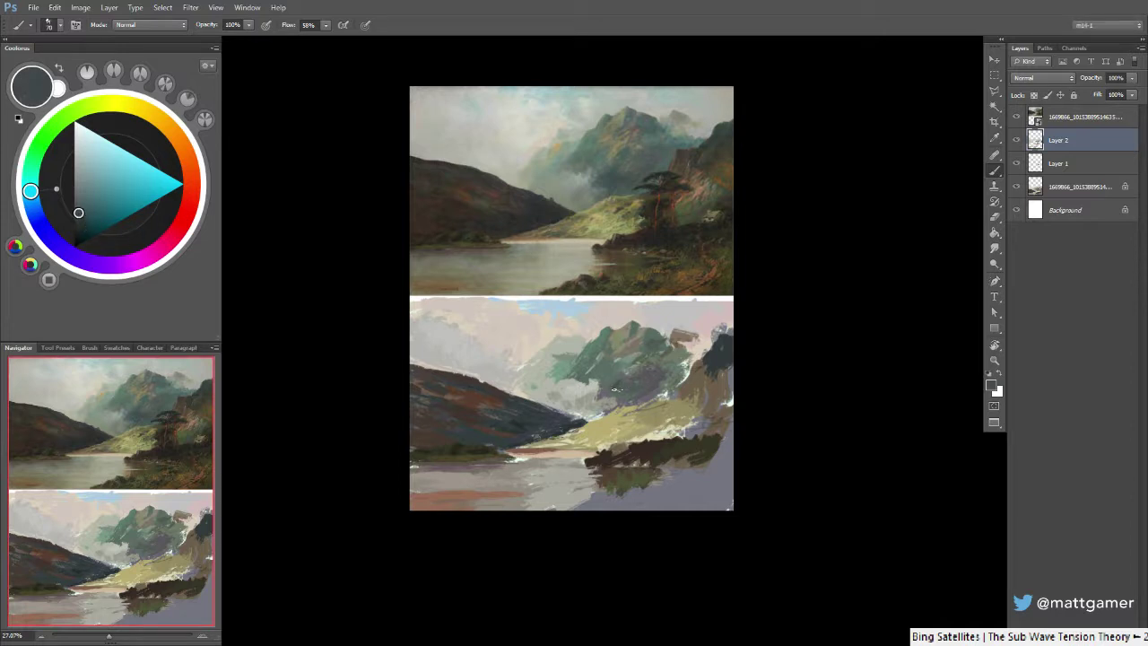
drag(618, 390, 641, 398)
alt+click(617, 381)
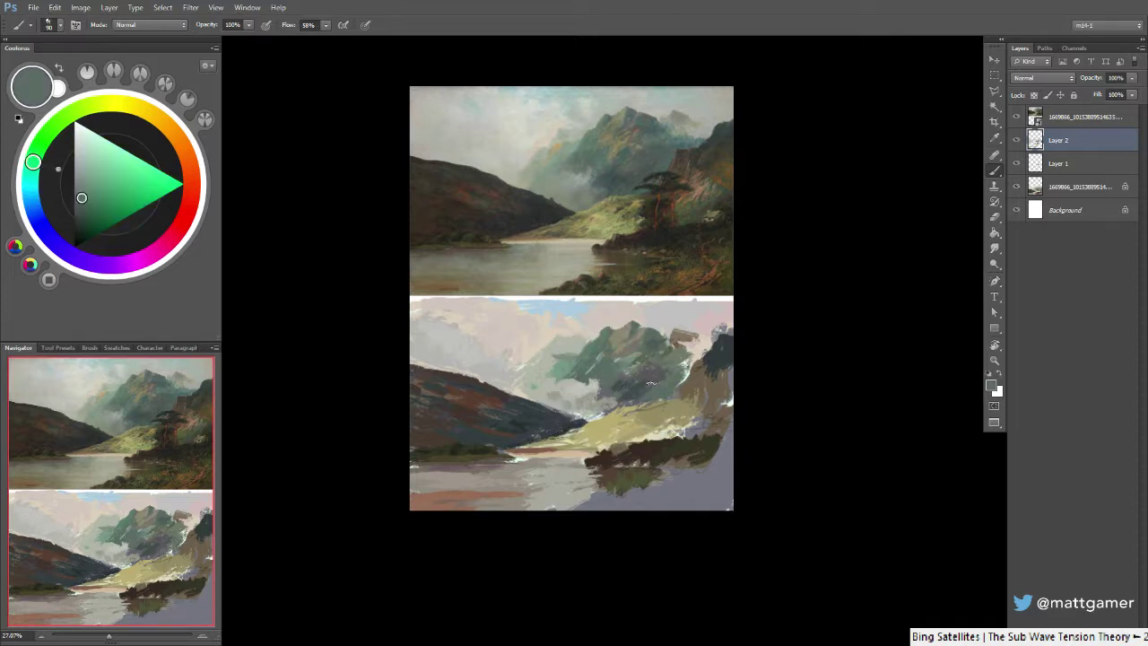
drag(648, 386, 658, 381)
alt+click(630, 351)
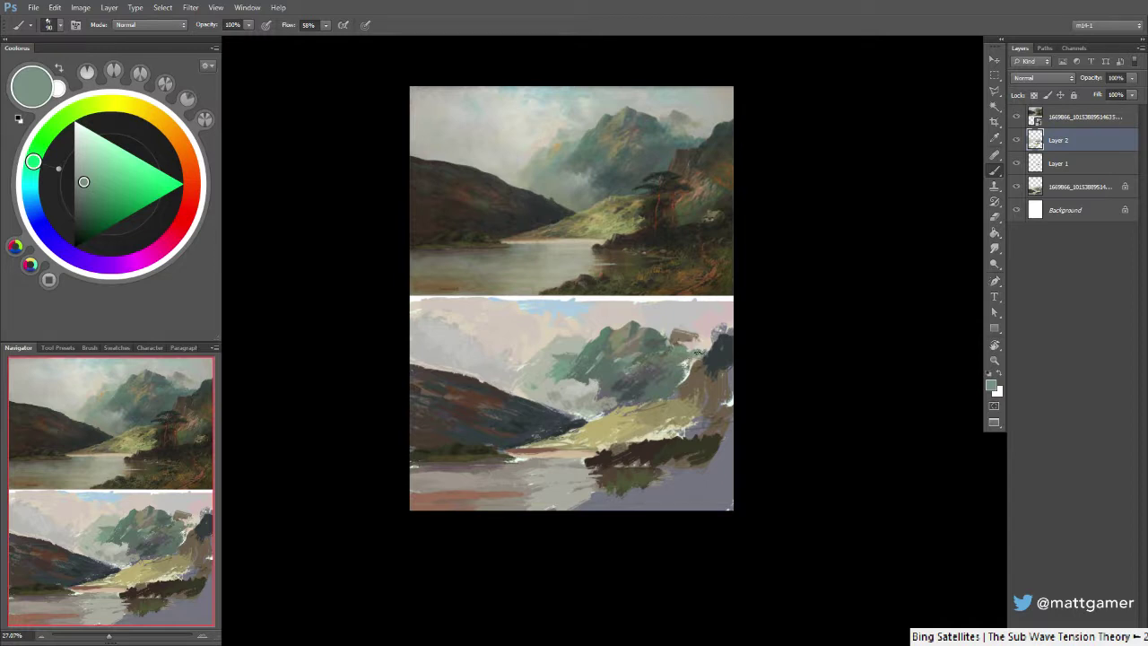
Cover the white gaps along the cliff's edge beside the mountain with sampled olive brown, also sampling dark slate from the cliff
alt+click(702, 360)
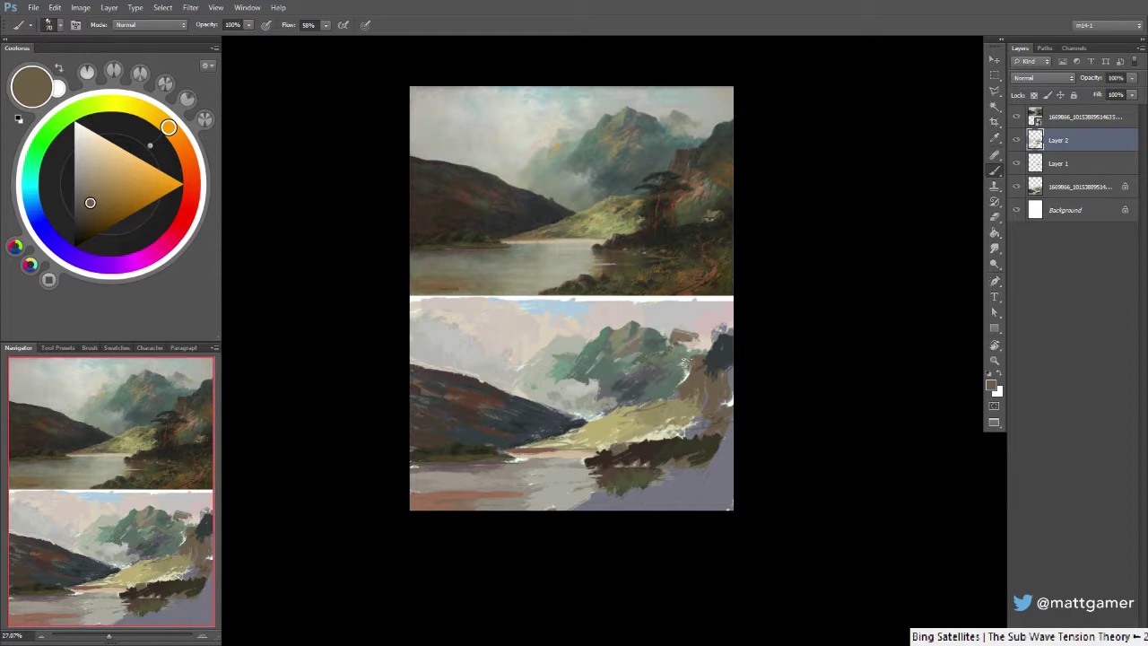
drag(686, 363, 688, 366)
alt+click(698, 358)
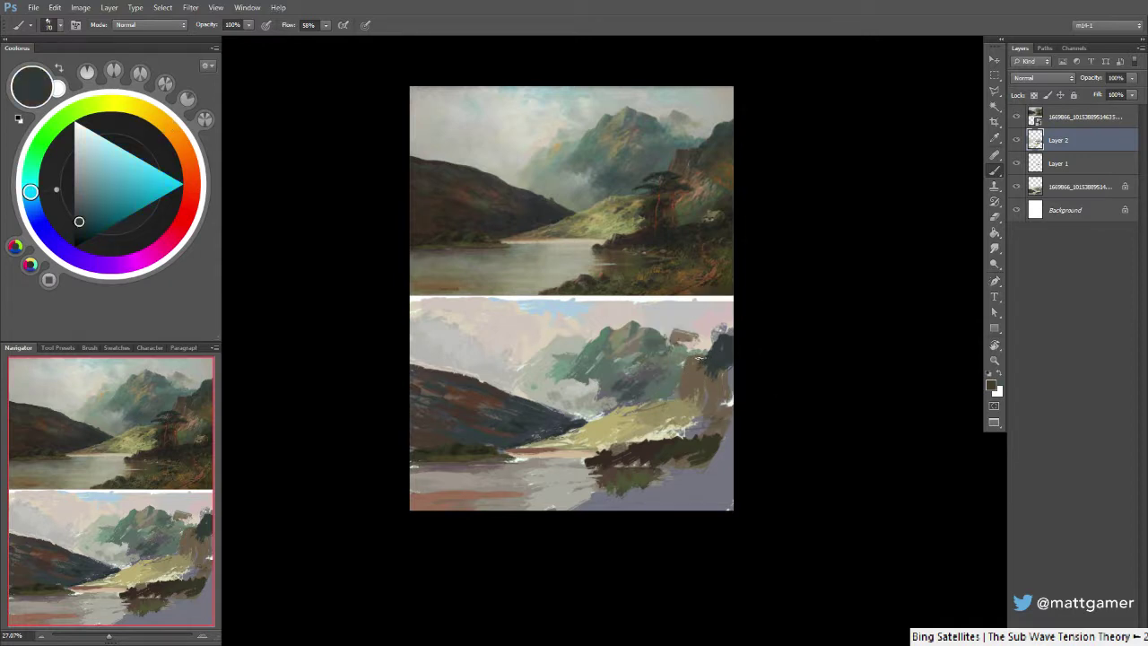
alt+click(695, 366)
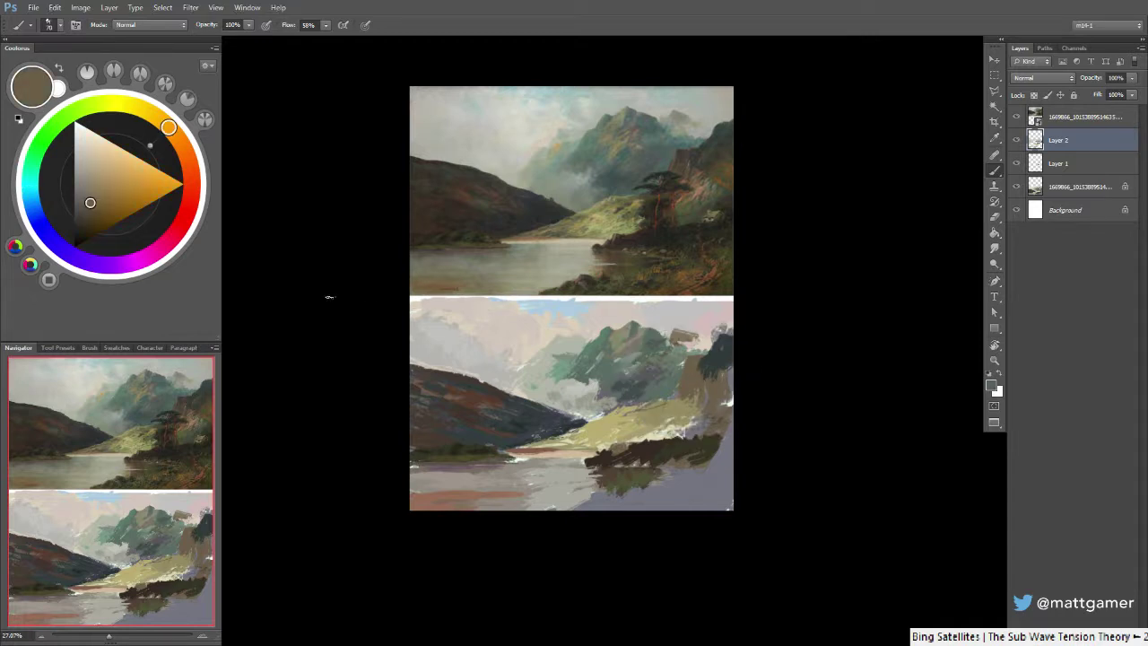
Mix a dark reddish brown for the cliff's upper face, and darken the sampled blue-green for its neighbouring shadow
drag(186, 179, 209, 201)
drag(97, 194, 84, 222)
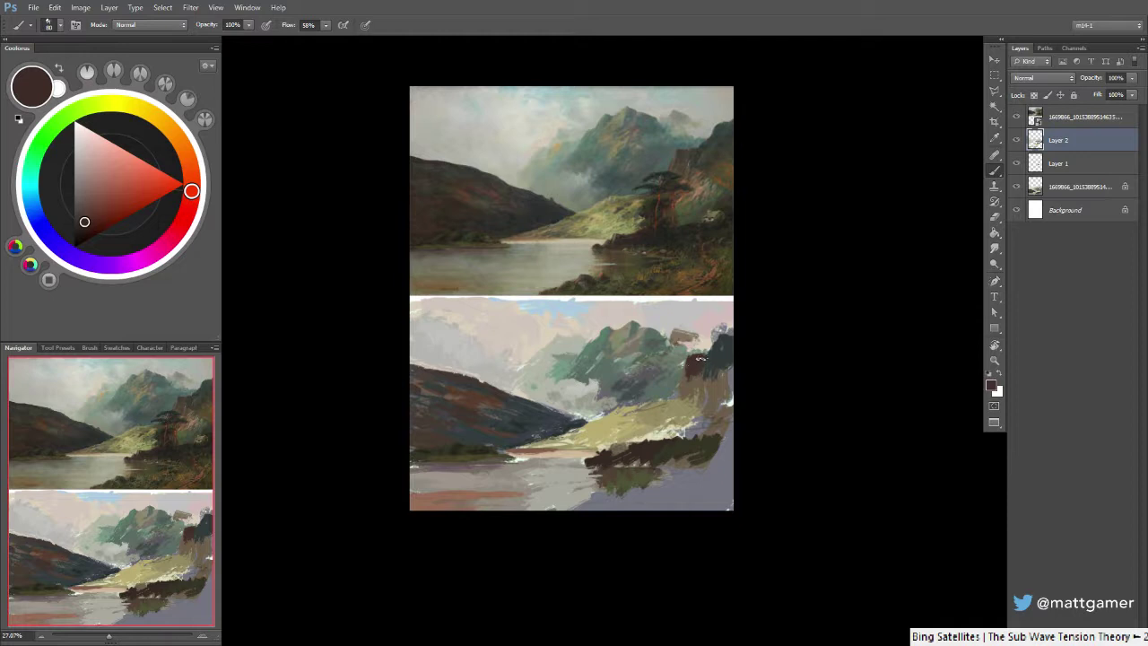
alt+click(721, 359)
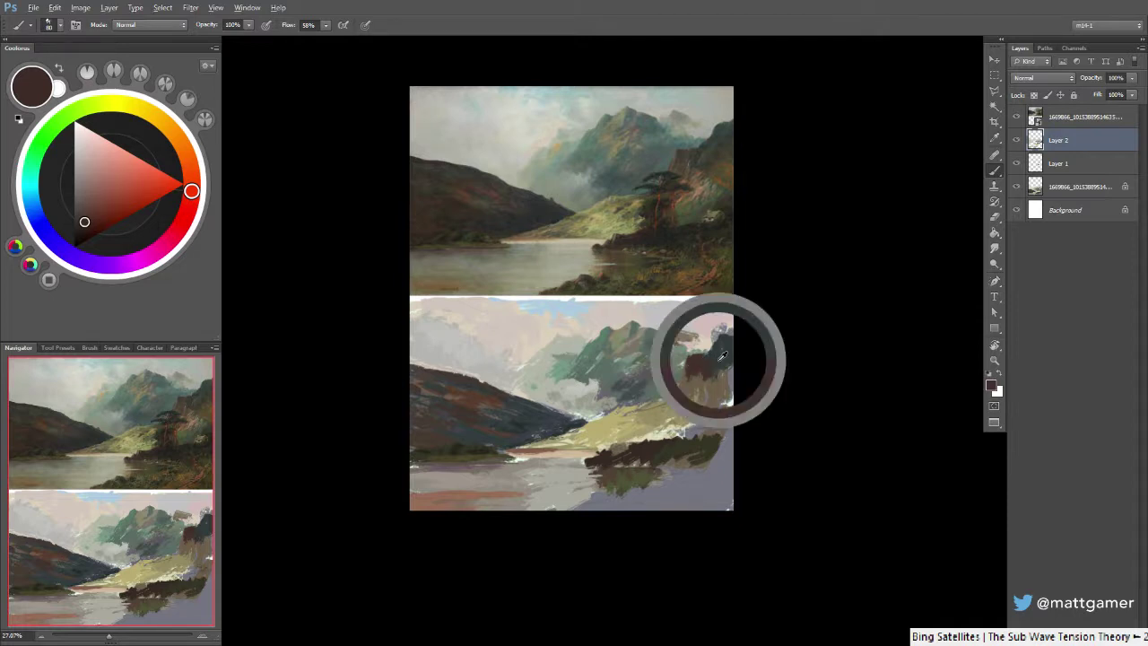
click(79, 226)
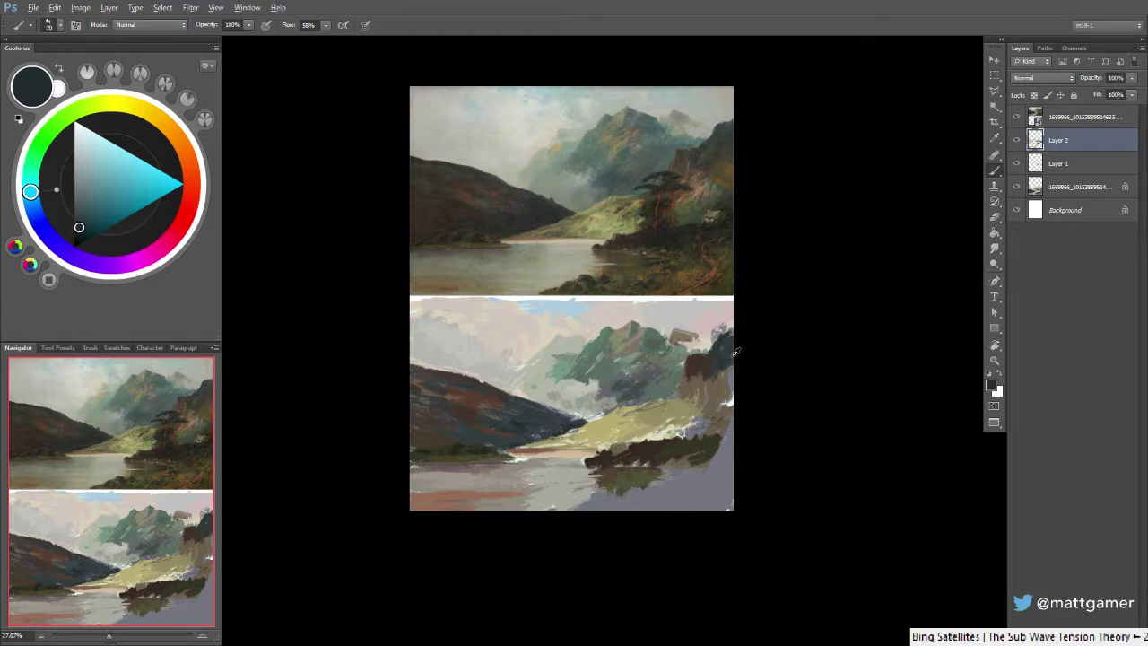
Mix a warm reddish brown, paint it on the cliff's outer face, and blend it with sampled dark brown and slate tones
alt+click(722, 381)
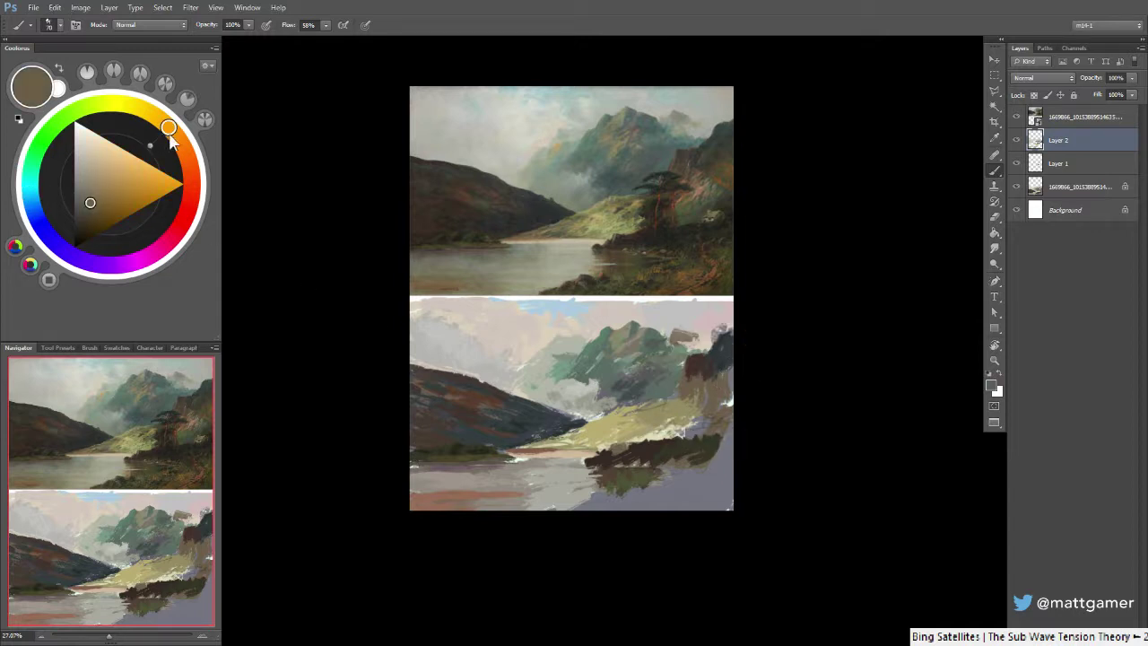
click(108, 210)
drag(109, 211, 98, 214)
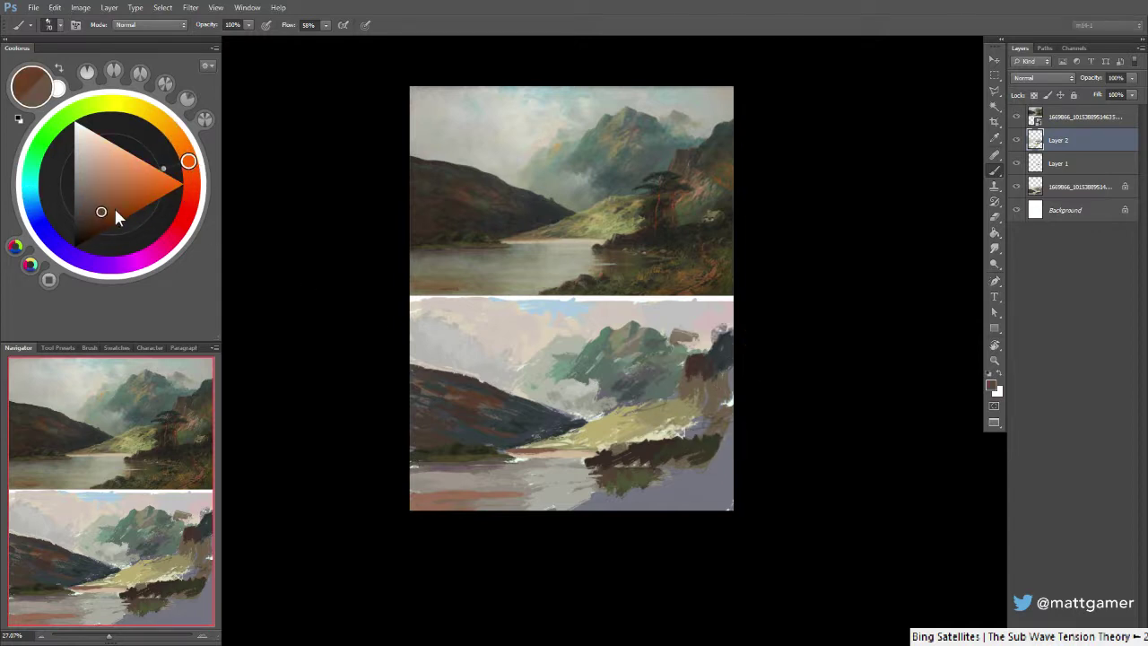
drag(718, 375, 723, 373)
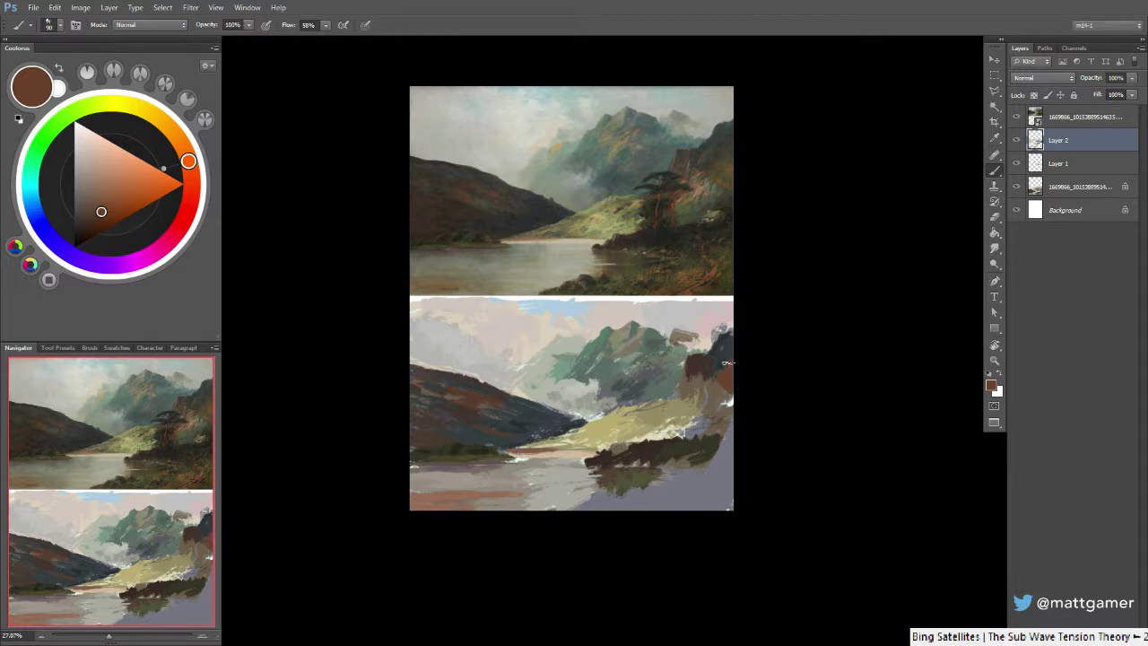
alt+click(731, 355)
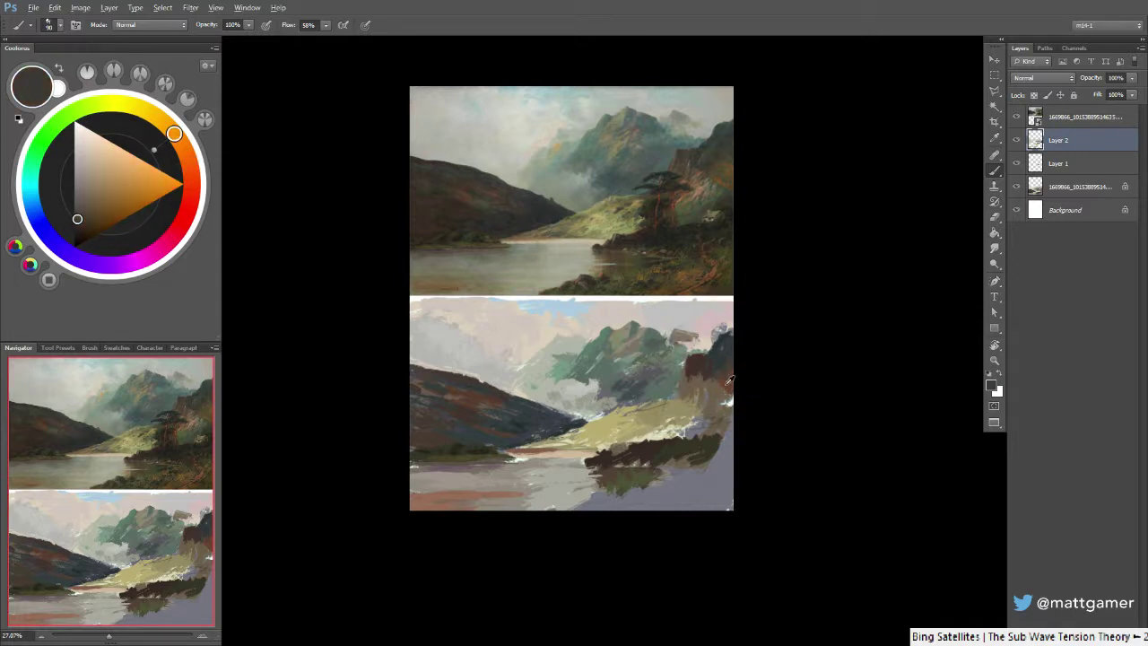
alt+click(729, 380)
alt+click(716, 354)
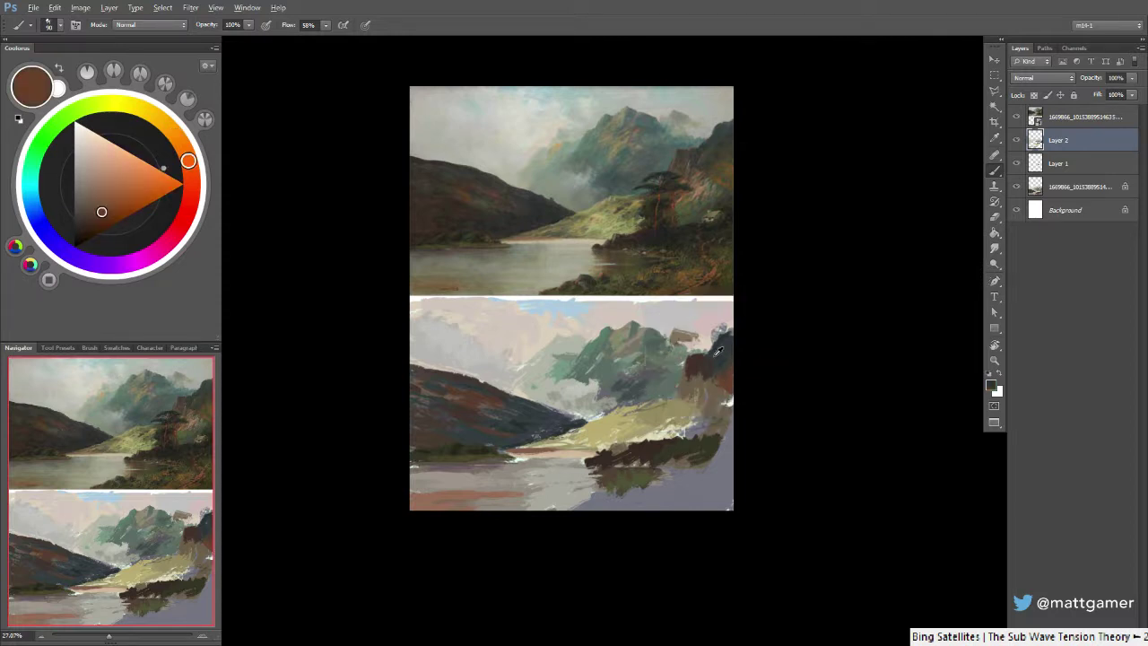
alt+click(715, 356)
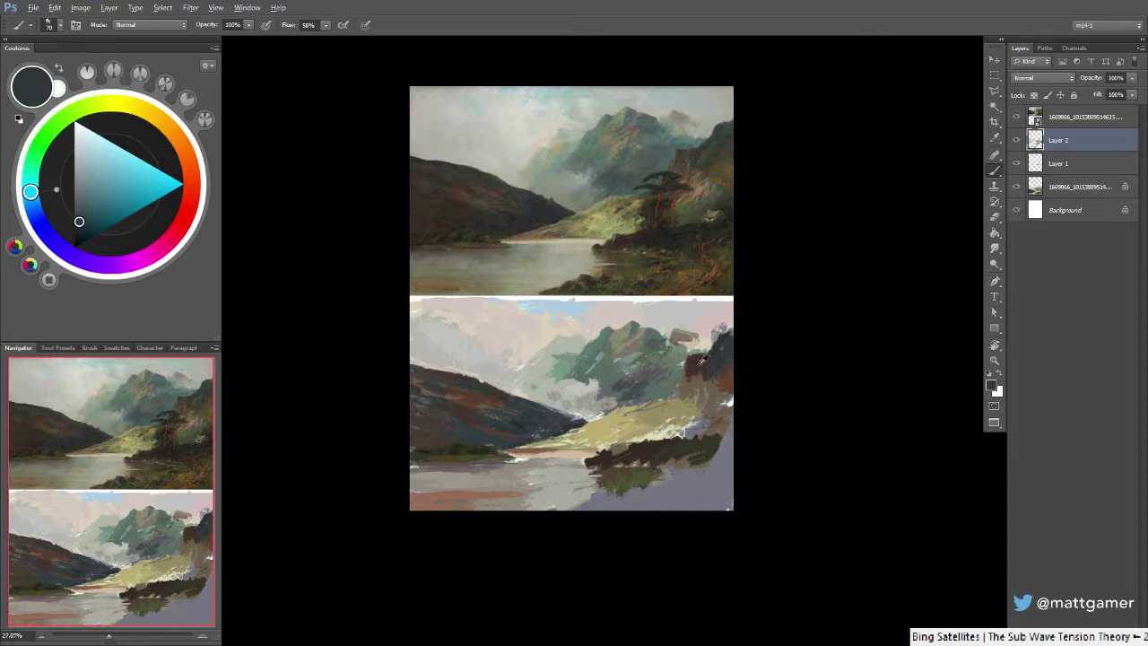
Fill the area below the cliff with sampled grey-green, and build up the dark brown bank's upper edge with a smaller brush
alt+click(680, 390)
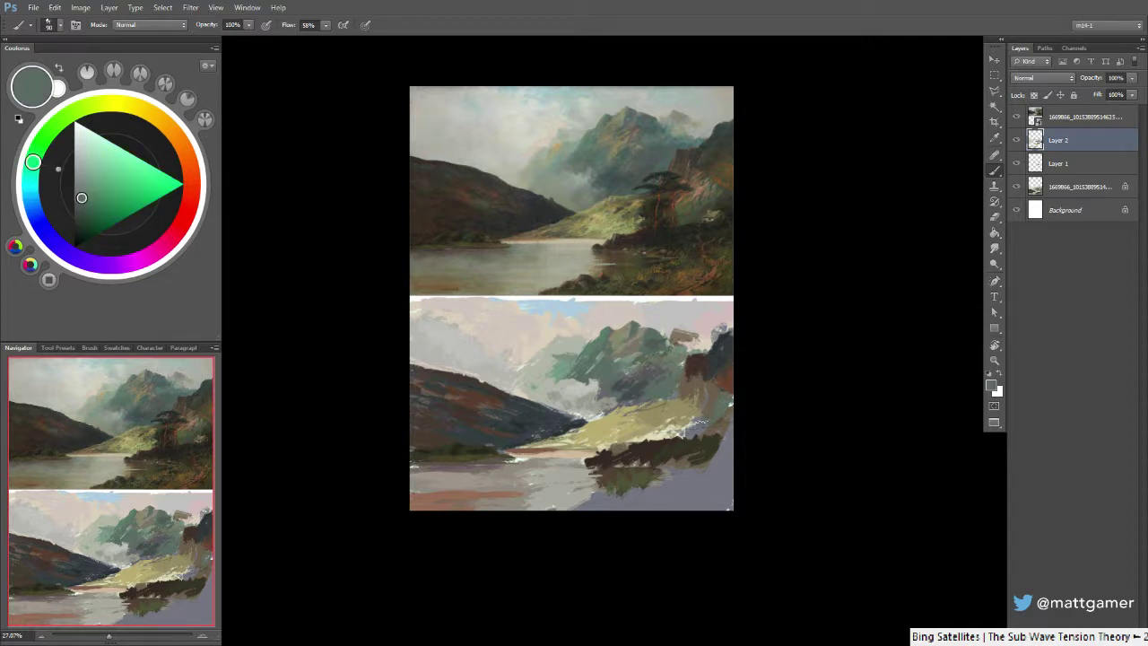
mouse_move(698, 422)
mouse_down()
mouse_move(683, 413)
mouse_move(694, 420)
mouse_up()
alt+click(660, 447)
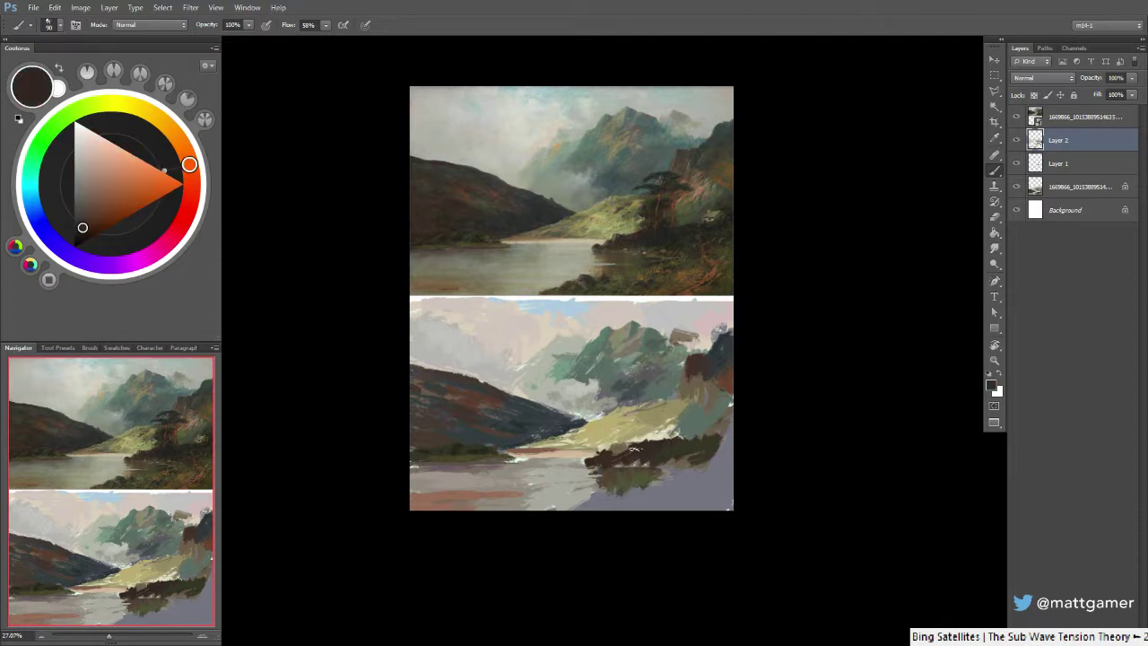
key([)
drag(616, 455, 628, 449)
Clean up the waterline beside the dark bank with sampled beige and light grey strokes, blending with neighbouring water greys
alt+click(593, 448)
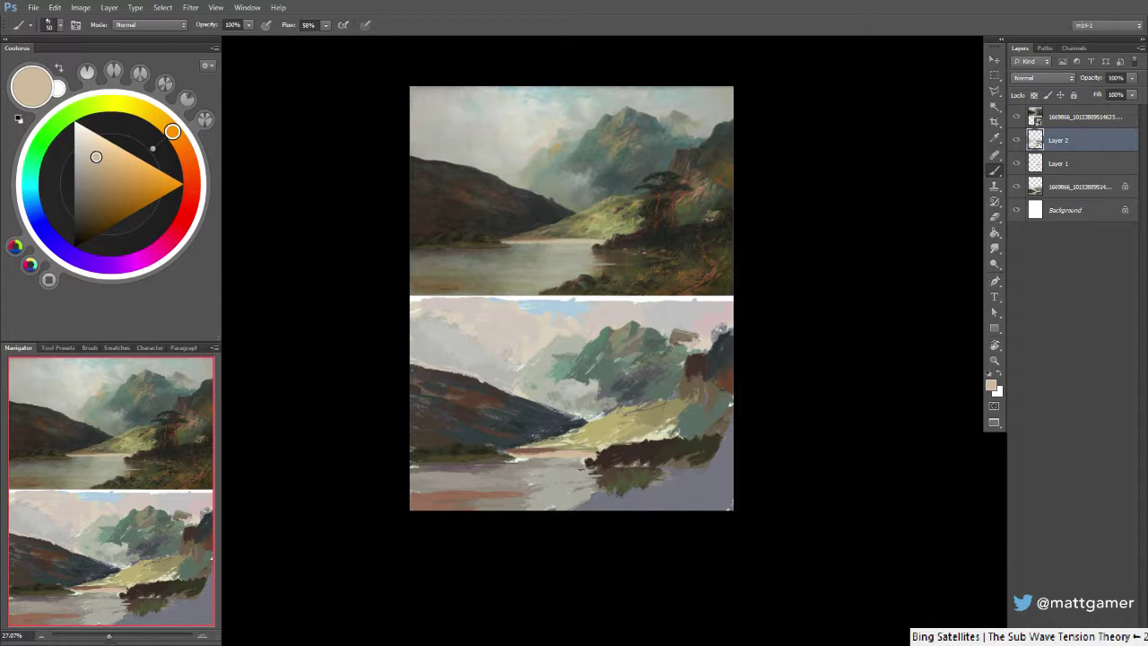
alt+click(575, 459)
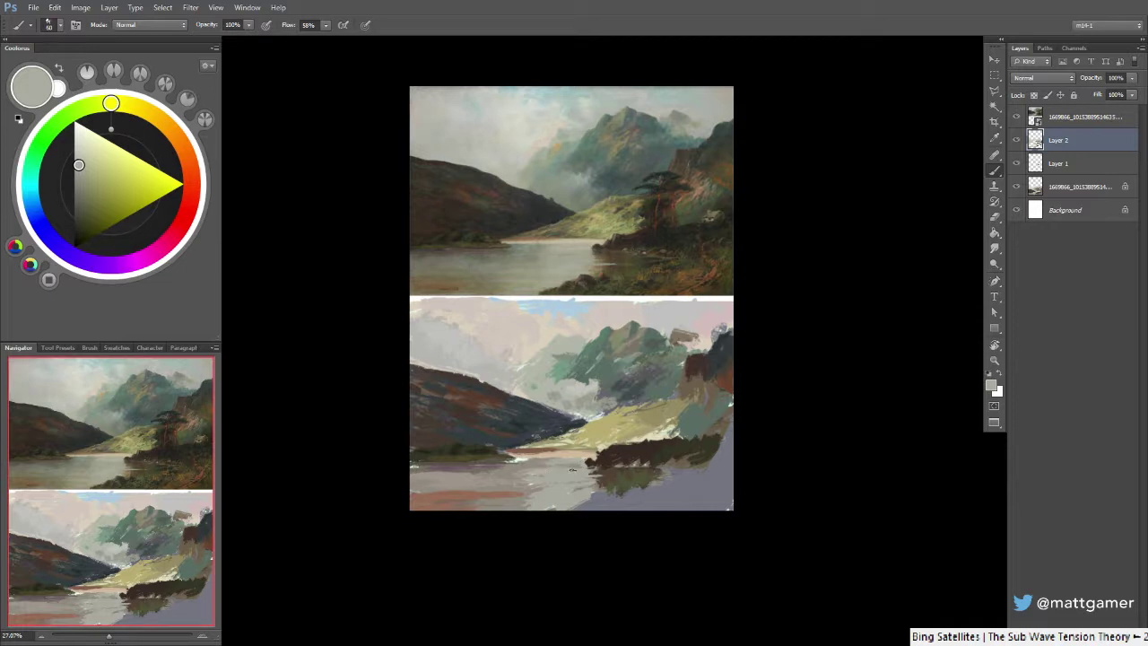
drag(579, 465, 521, 468)
alt+click(525, 463)
alt+click(536, 466)
alt+click(530, 464)
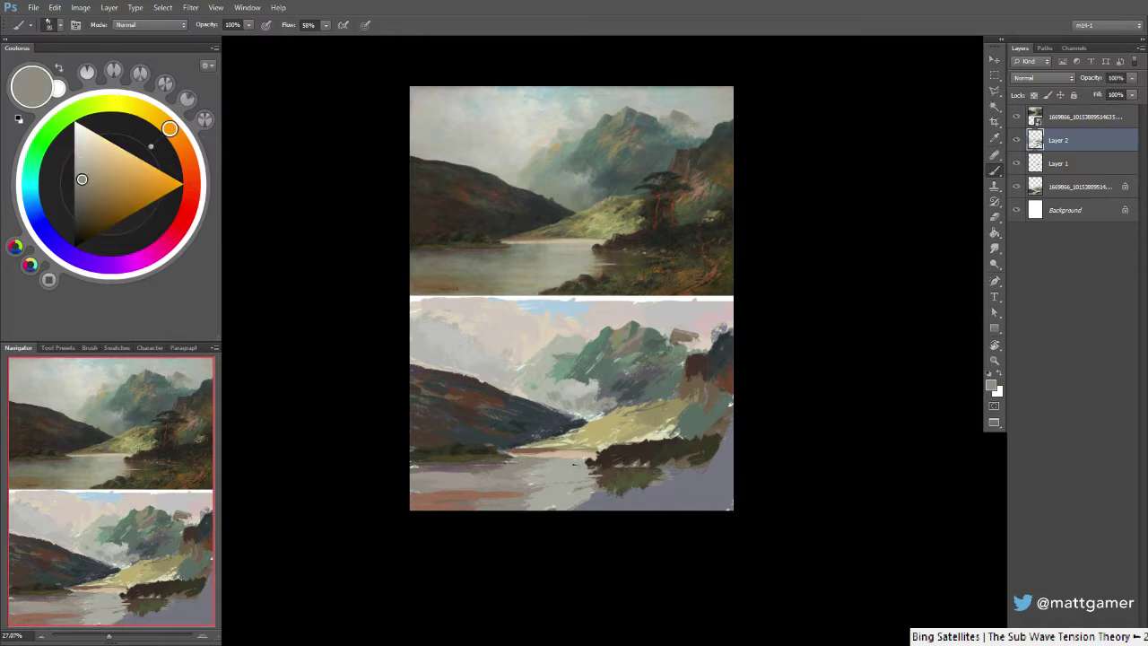
Flip the canvas horizontally and mix a near-black olive from the colour of the dark bank
key(ctrl+shift+h)
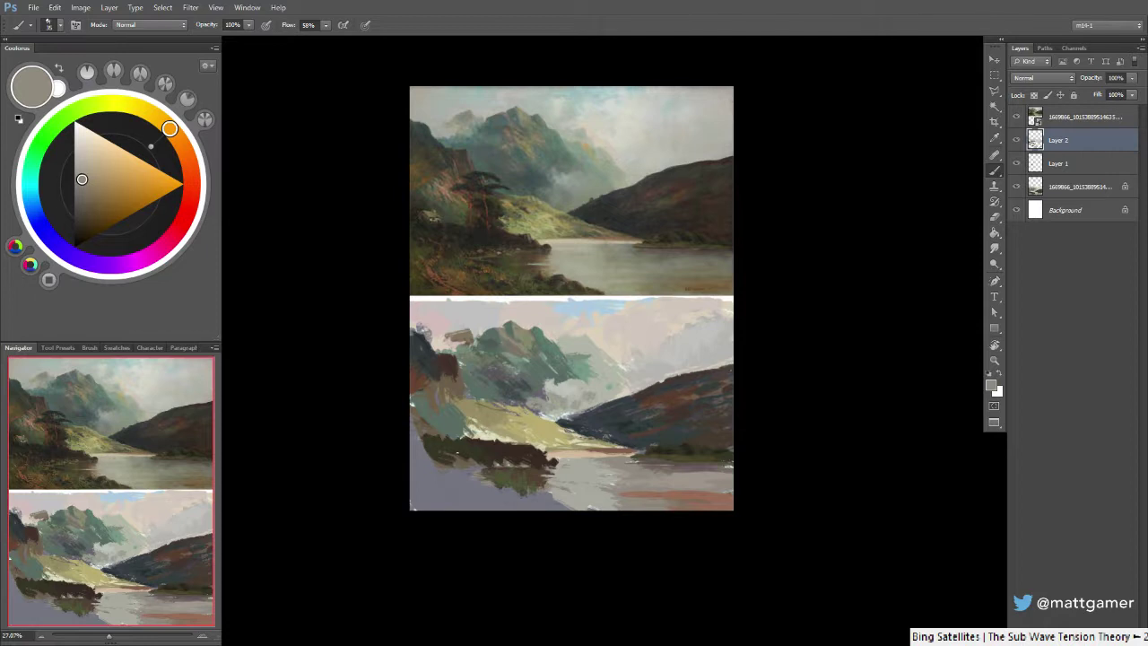
alt+click(479, 446)
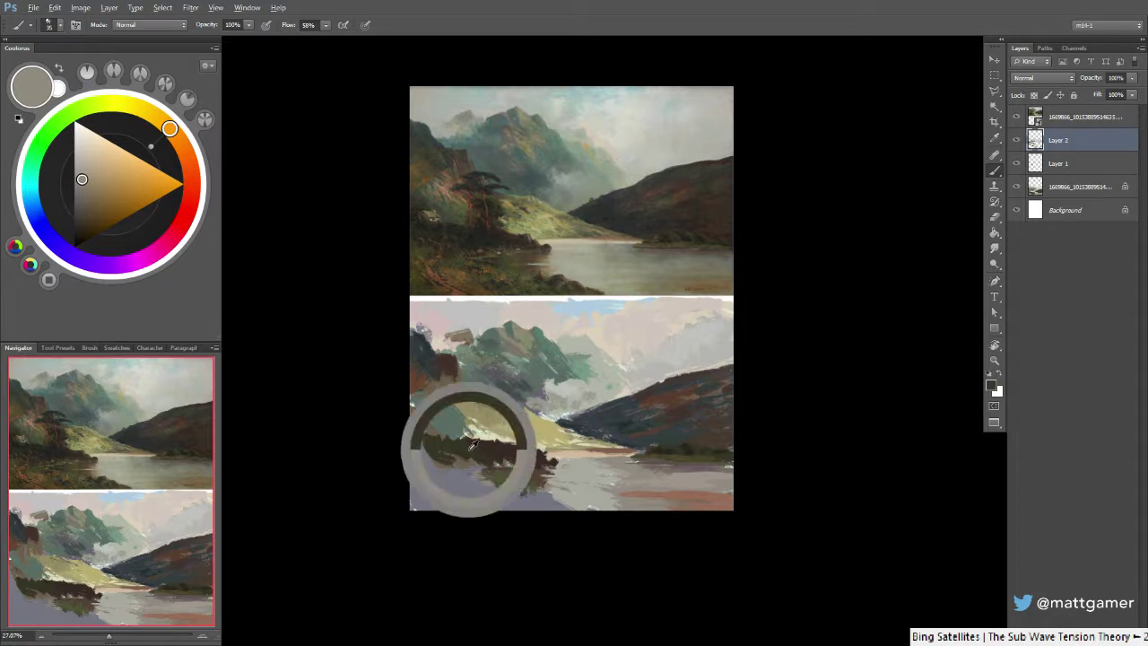
click(78, 232)
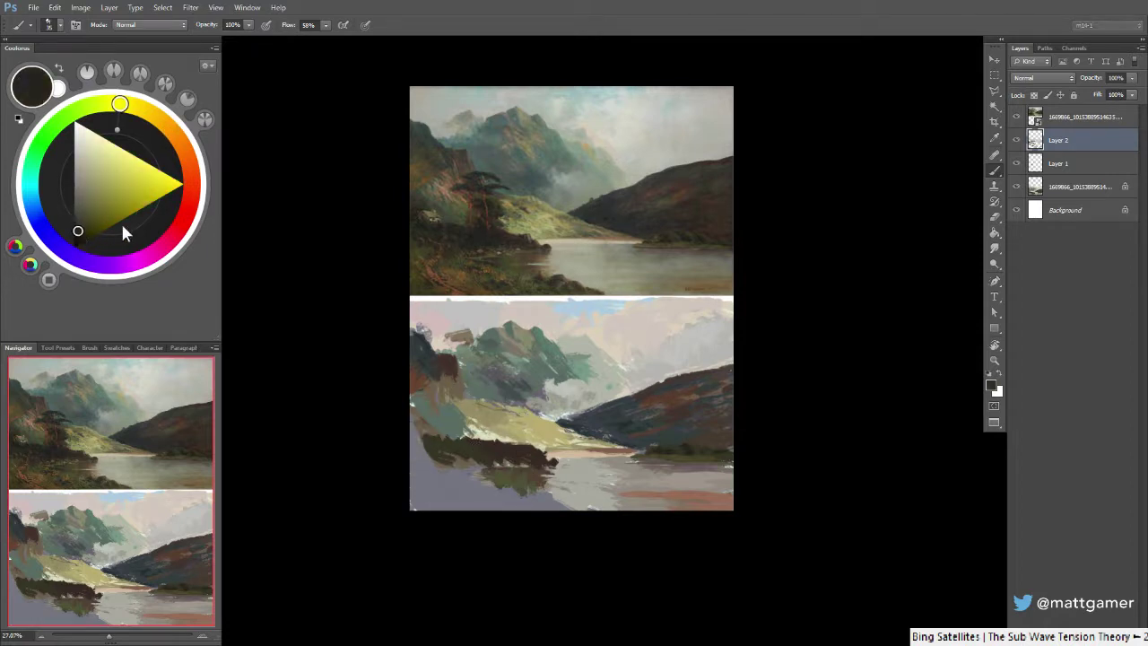
Enlarge the brush and extend the dark bank with near-black strokes to the left edge of the lower painting
key(bracketright)
key(bracketright)
key(bracketright)
drag(407, 432, 443, 445)
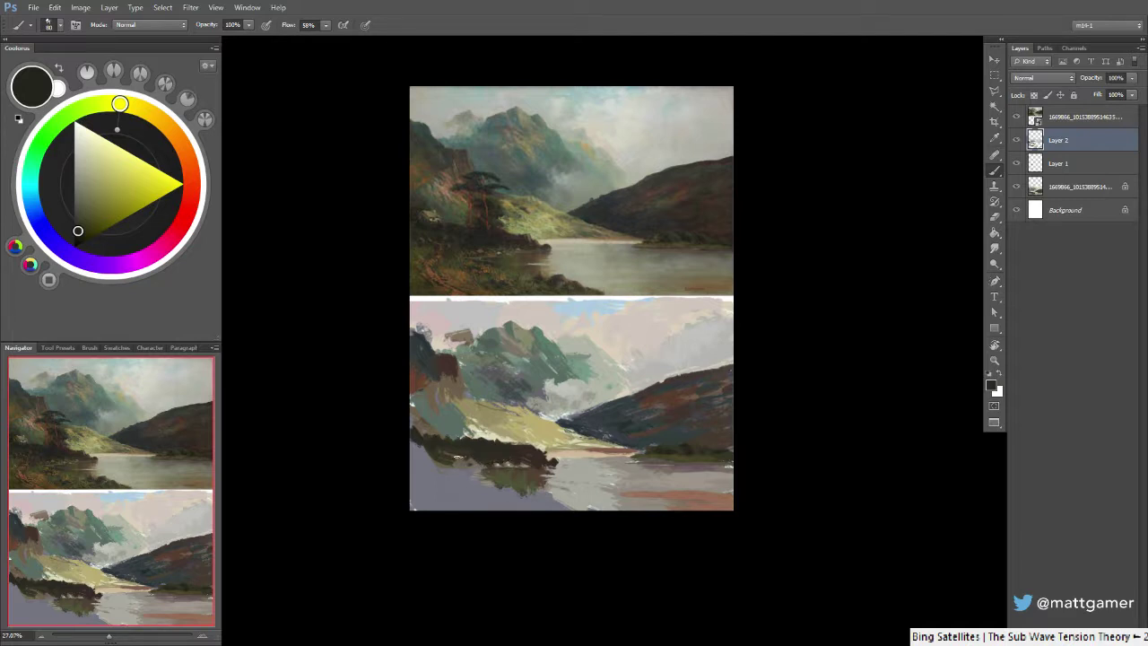
Sample the olive green below the dark bank, shift its hue towards yellow, and fill the purple-grey foreground slope with it
alt+click(500, 470)
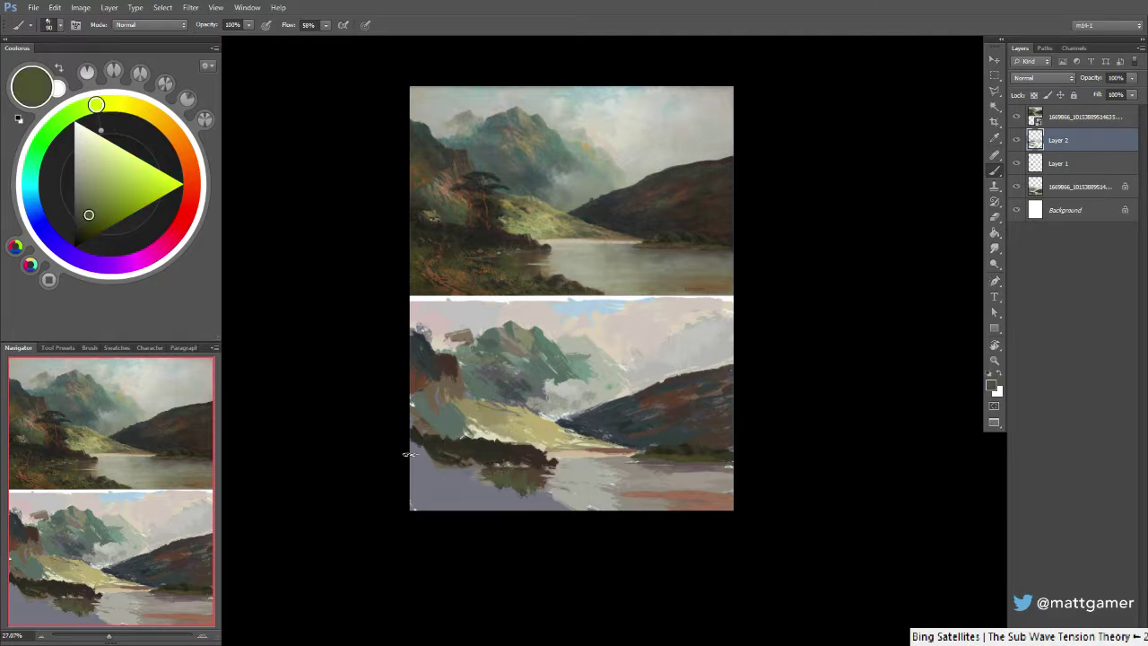
click(111, 103)
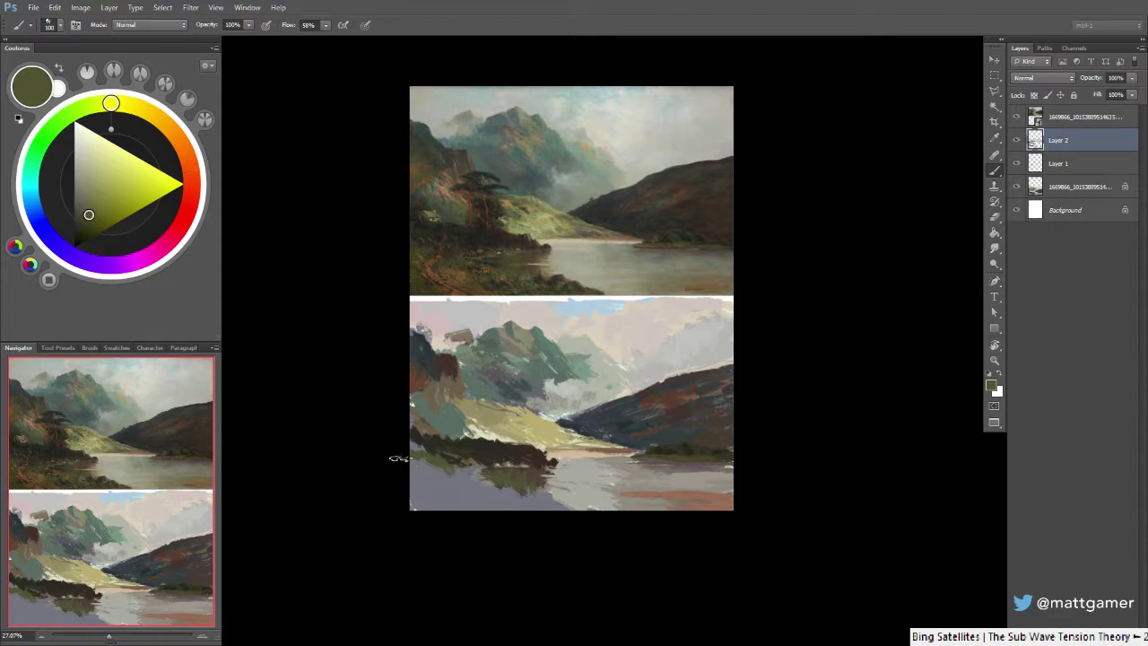
drag(401, 458, 481, 487)
mouse_move(412, 477)
mouse_down()
mouse_move(436, 531)
mouse_move(503, 509)
mouse_move(431, 479)
mouse_move(505, 514)
mouse_move(452, 494)
mouse_move(579, 511)
mouse_up()
Sample brown from the dark bank's reflection and paint the tip of the foreground shoreline with a smaller brush
alt+click(526, 459)
key(bracketleft)
key(bracketleft)
key(bracketleft)
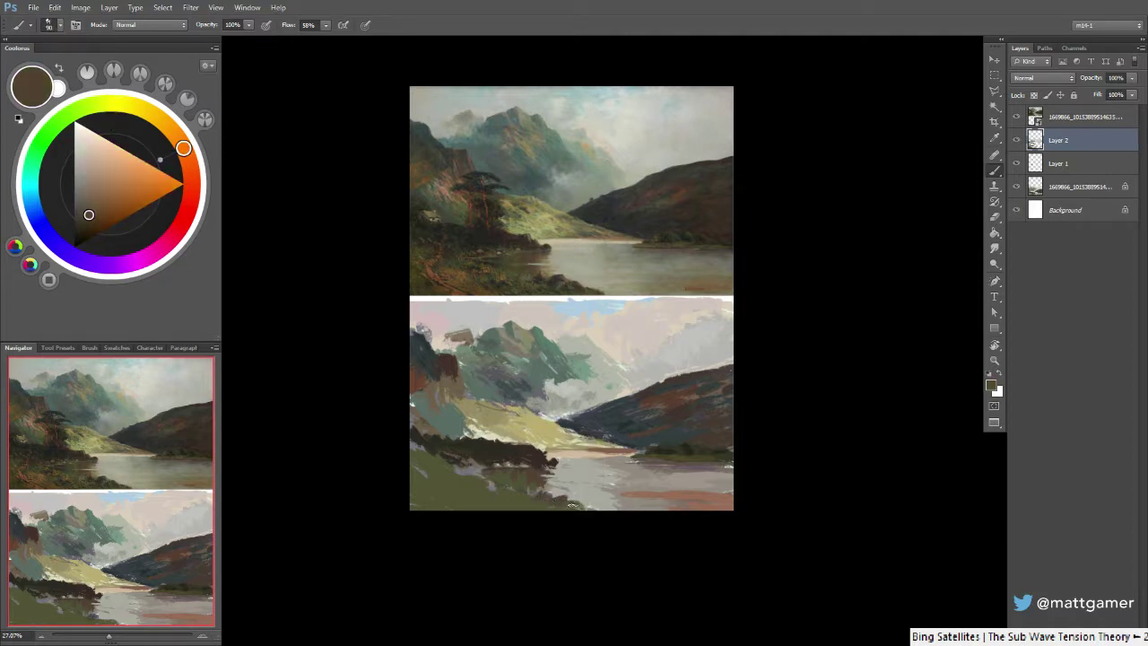
drag(572, 505, 610, 510)
Cover most of the reddish reflection in the lake with muted beige-grey and light grey water tones
alt+click(595, 485)
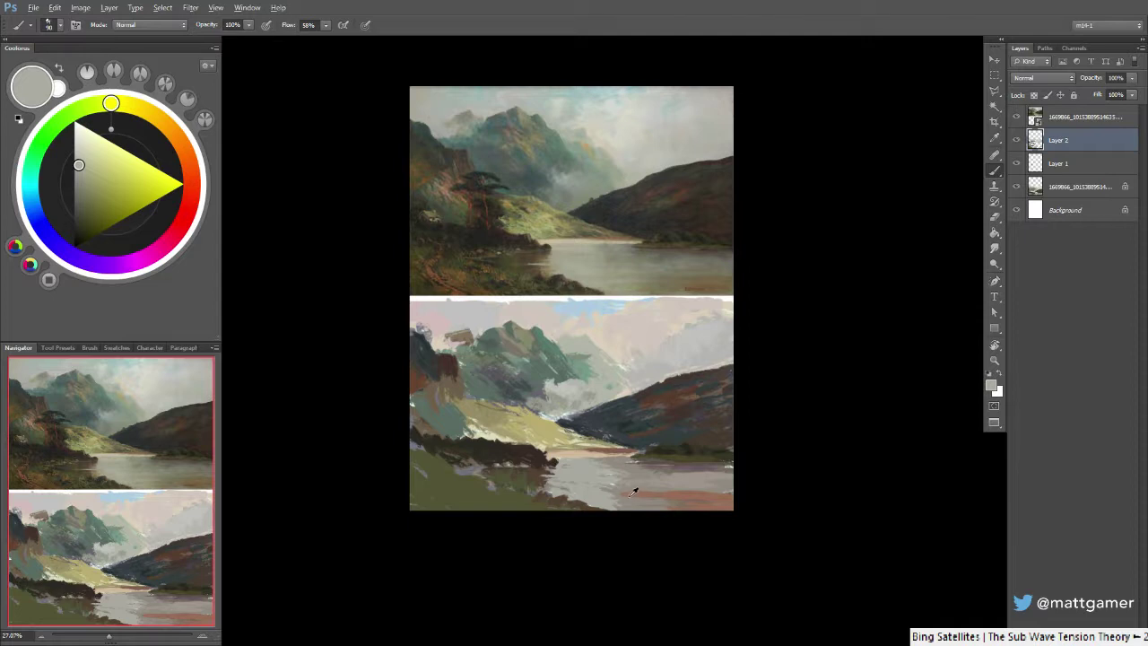
alt+click(634, 491)
click(87, 177)
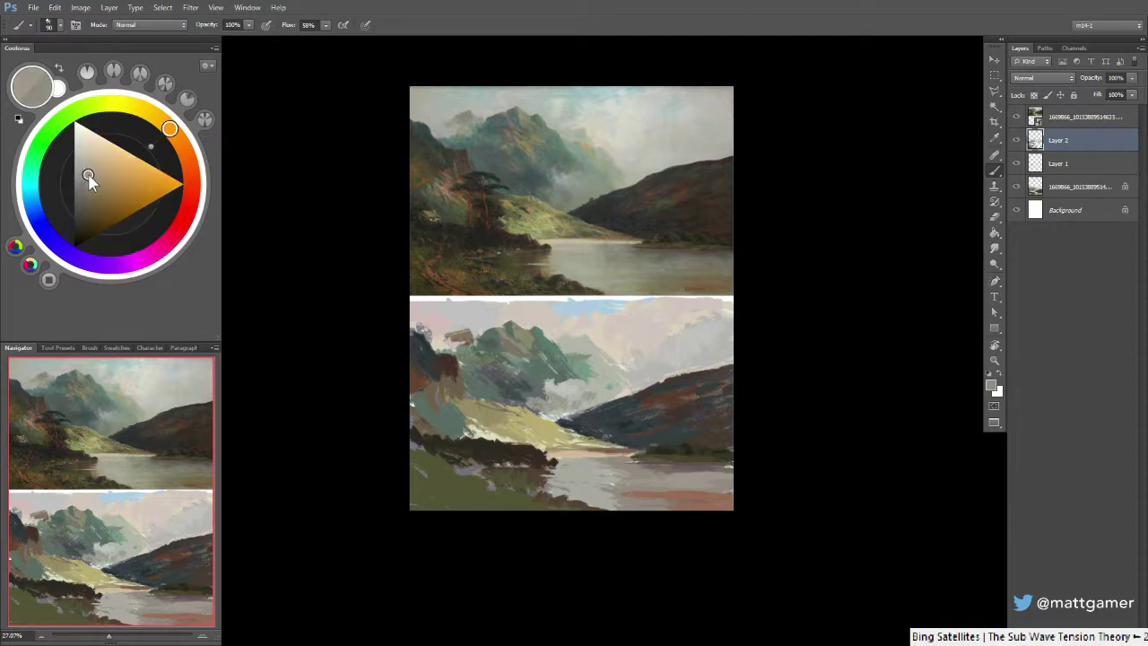
drag(612, 493, 664, 505)
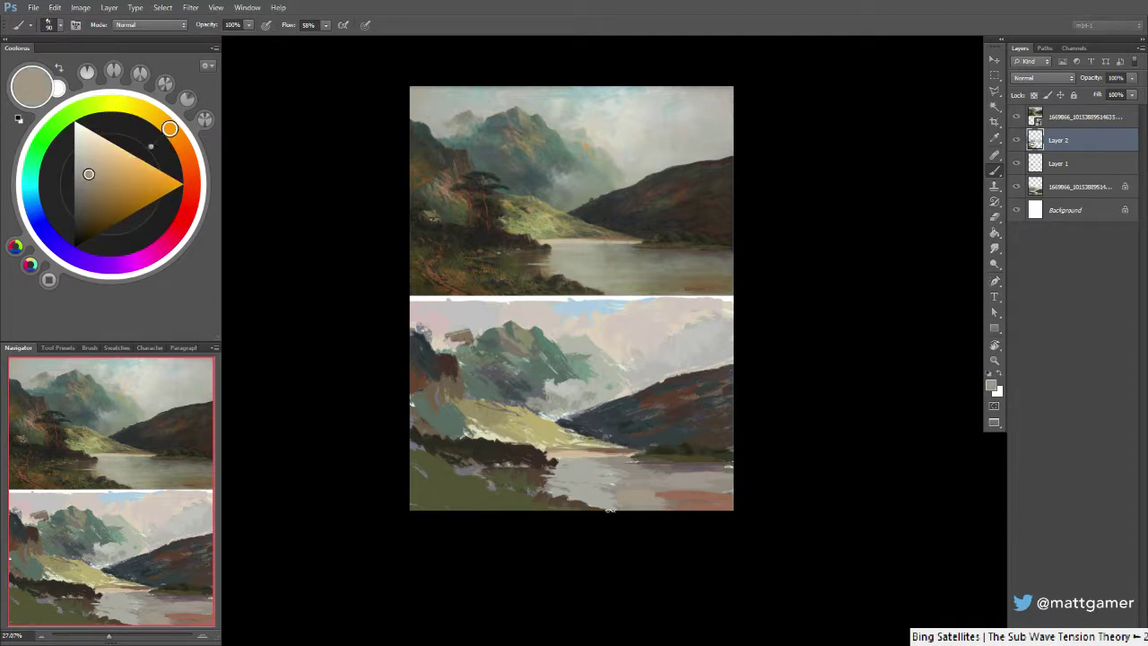
click(87, 185)
mouse_move(644, 509)
mouse_down()
mouse_move(653, 502)
mouse_move(627, 503)
mouse_move(688, 495)
mouse_up()
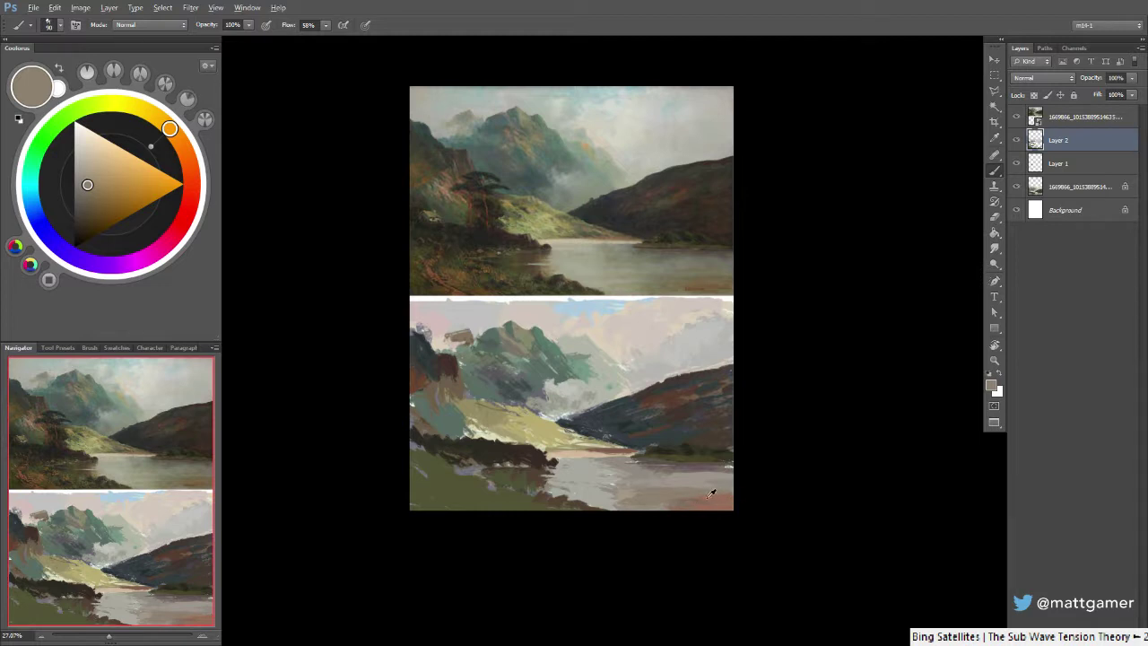
alt+click(600, 495)
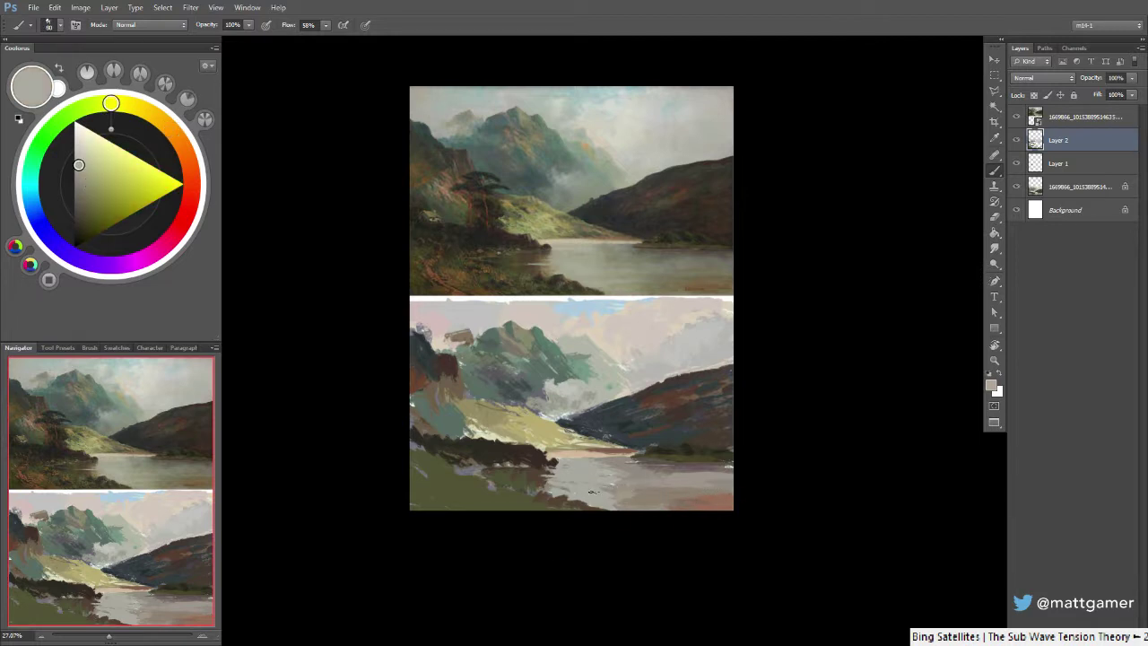
drag(583, 494, 623, 496)
Mix a darker grey-green from sampled lake colours and paint thin ripples across the lower painting's water
alt+click(691, 252)
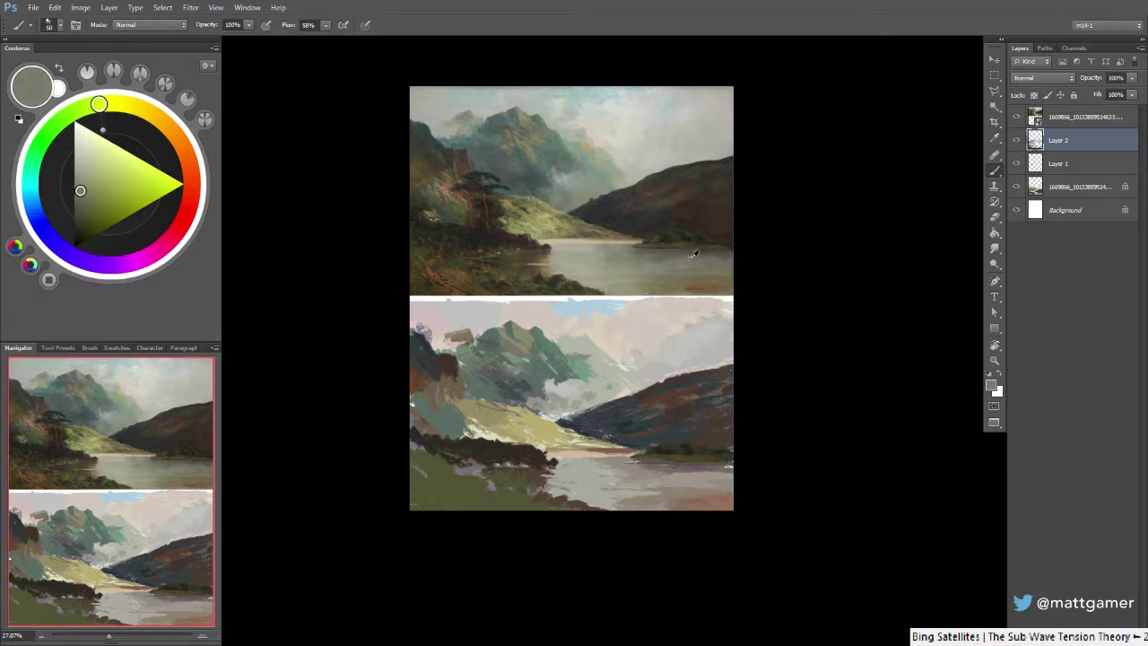
alt+click(654, 466)
click(106, 103)
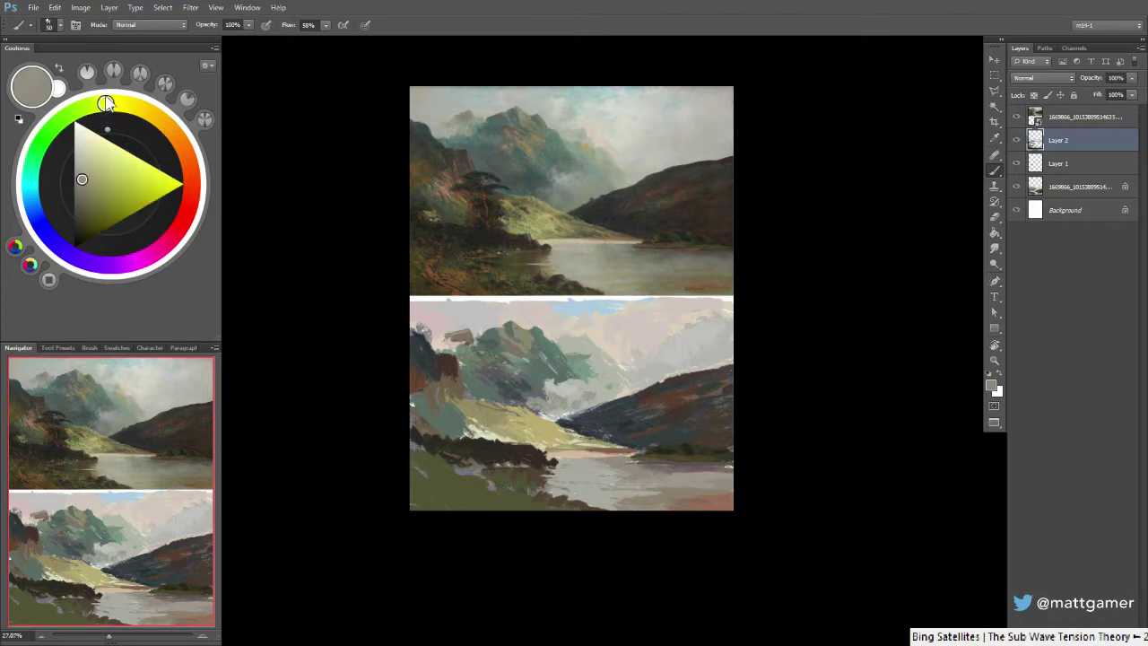
click(76, 188)
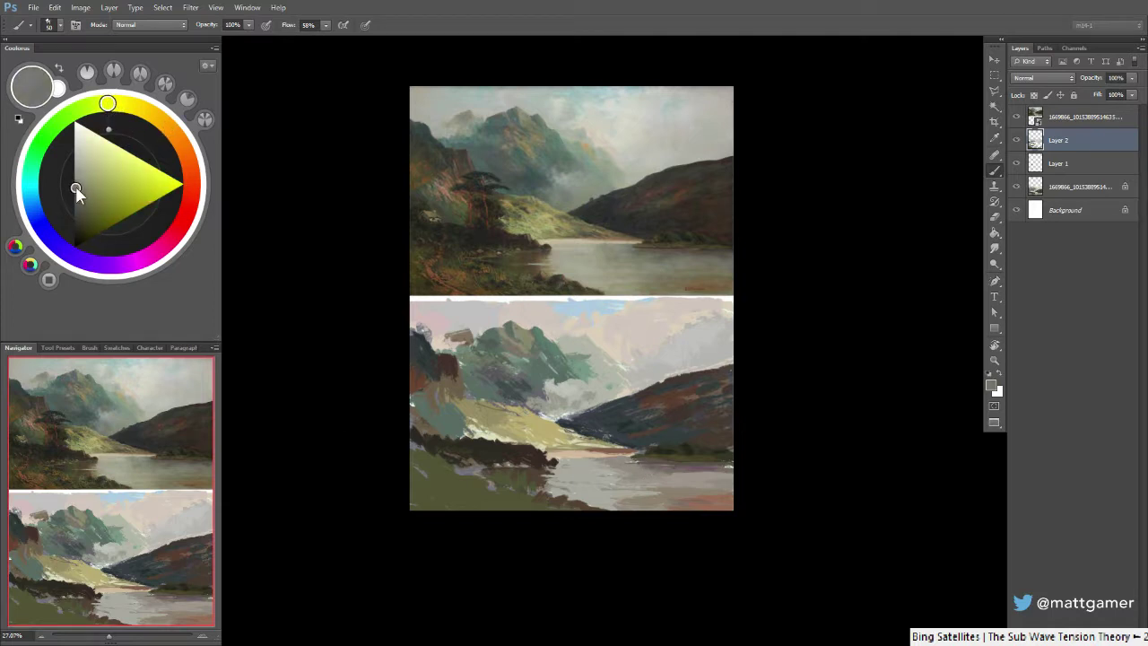
drag(76, 189, 79, 195)
mouse_move(671, 477)
mouse_down()
mouse_move(659, 483)
mouse_move(692, 483)
mouse_move(679, 485)
mouse_up()
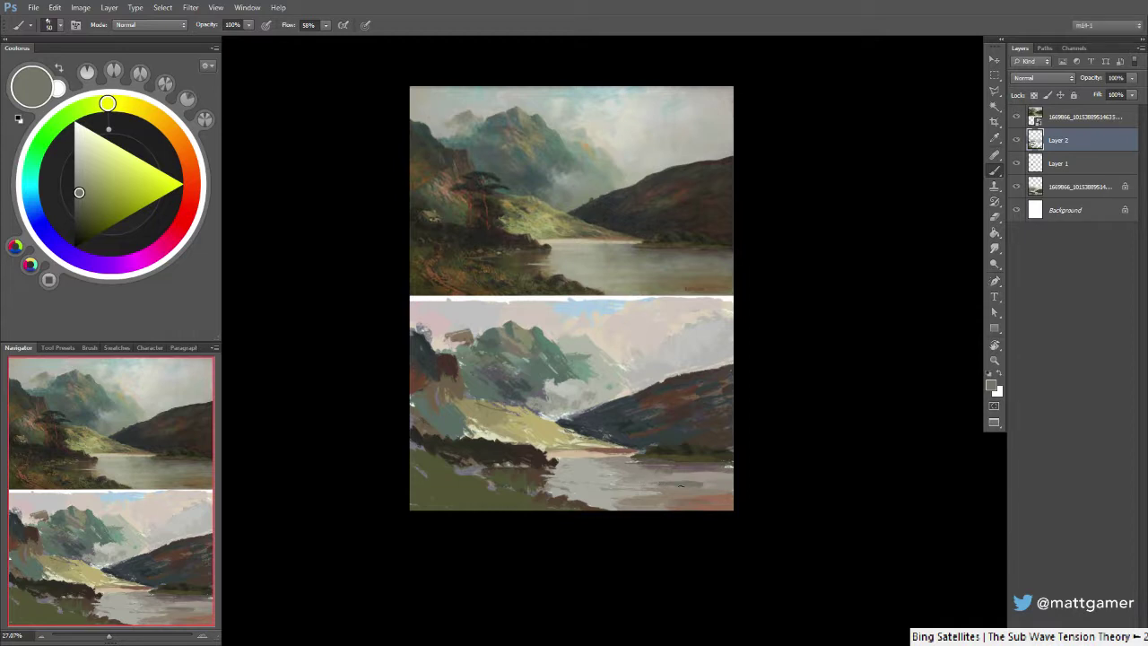
Mix an ochre brown from colours sampled in the reference lake and paint a broad patch over the lake's remaining reddish corner
alt+click(660, 267)
alt+click(632, 279)
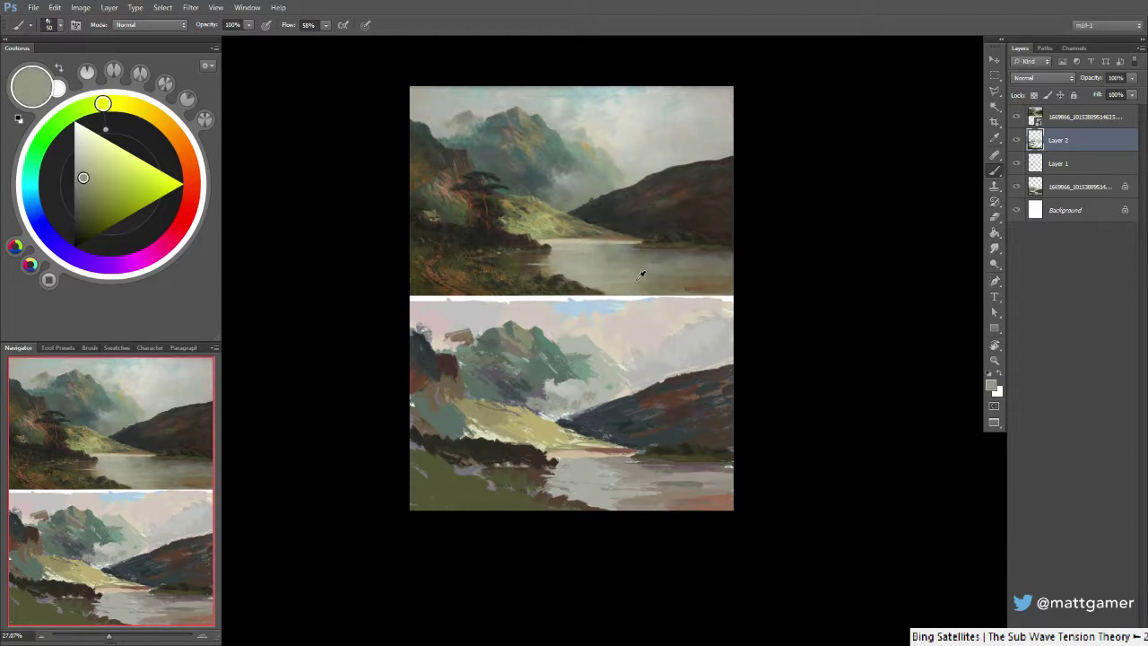
alt+click(659, 281)
alt+click(695, 284)
alt+click(671, 282)
alt+click(655, 285)
alt+click(696, 289)
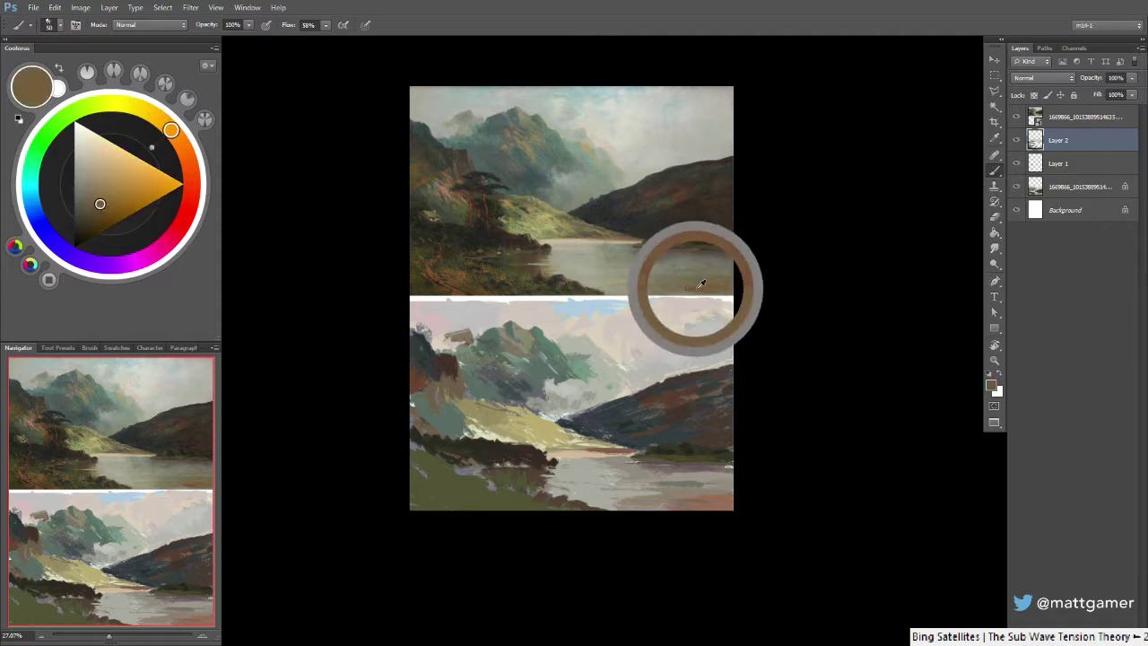
alt+click(703, 285)
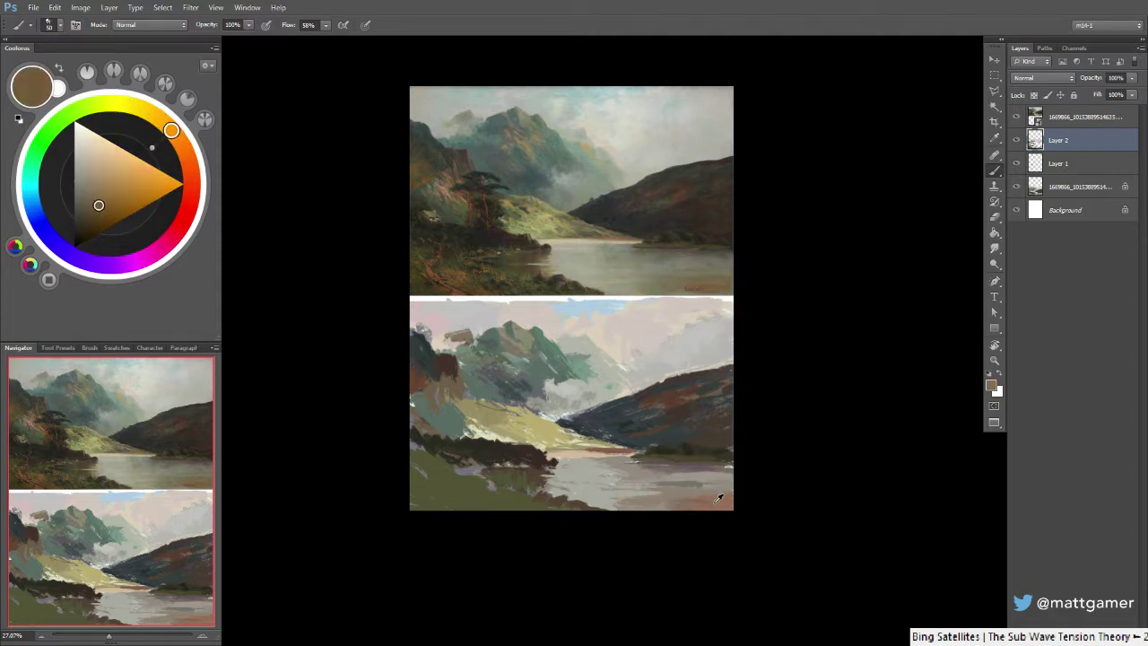
click(186, 164)
drag(182, 165, 170, 128)
click(101, 206)
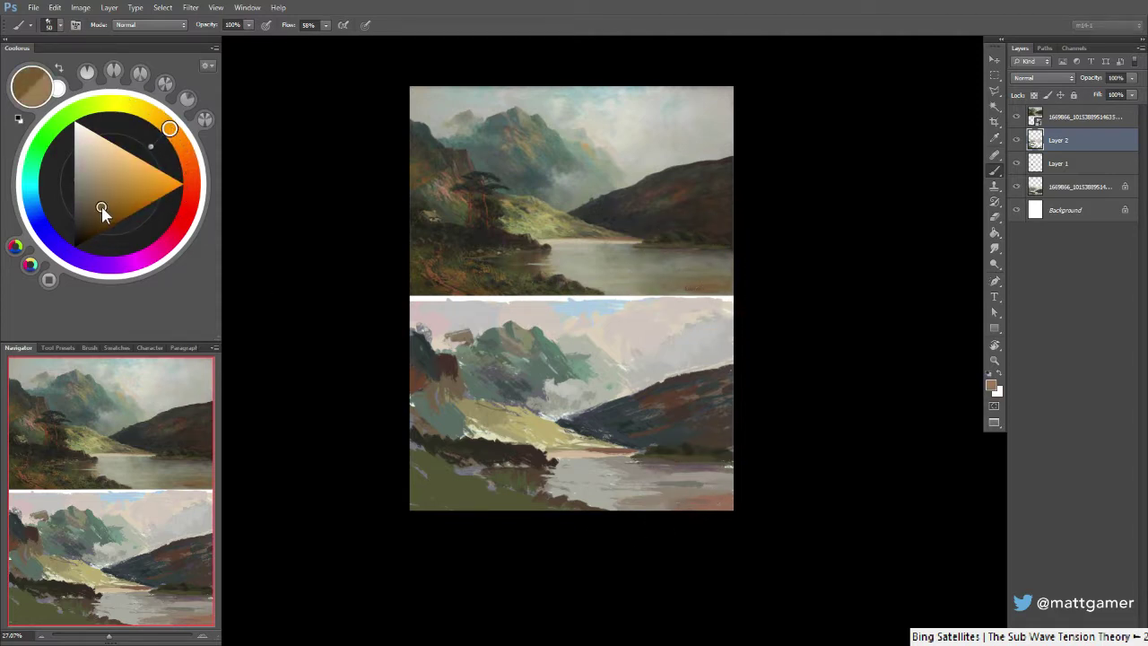
key(bracketright)
key(bracketright)
mouse_move(705, 494)
mouse_down()
mouse_move(647, 498)
mouse_move(727, 499)
mouse_move(633, 500)
mouse_move(703, 502)
mouse_up()
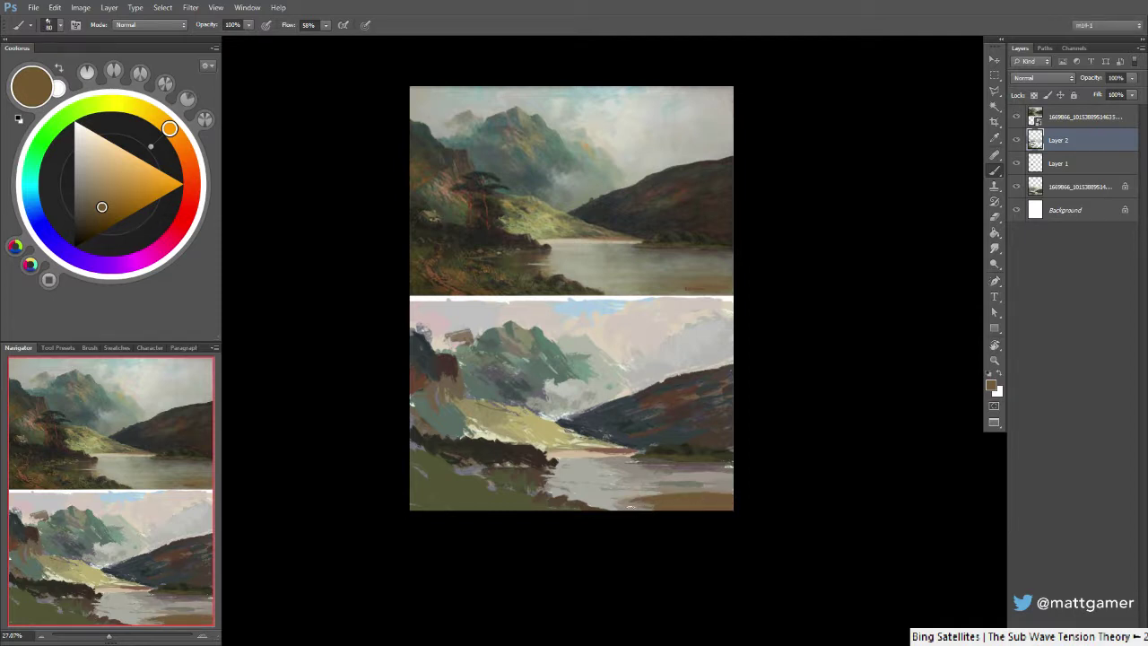
drag(631, 507, 610, 505)
Darken the sampled shoreline brown and paint dark rocks along the foreground's edge at the water
alt+click(558, 280)
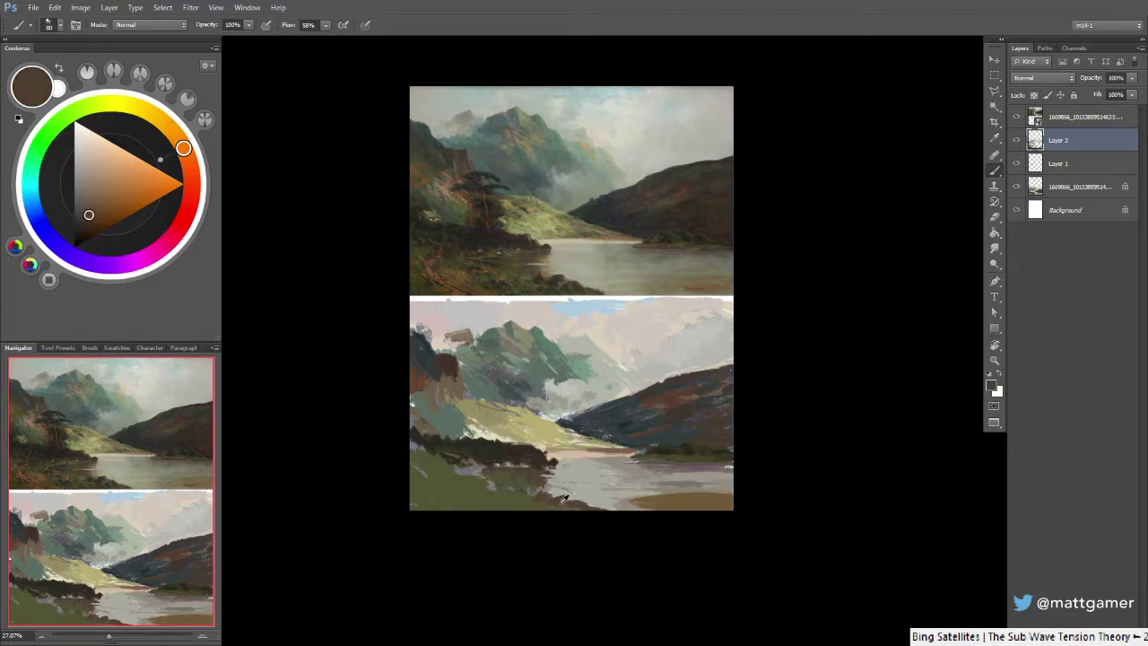
drag(79, 215, 81, 229)
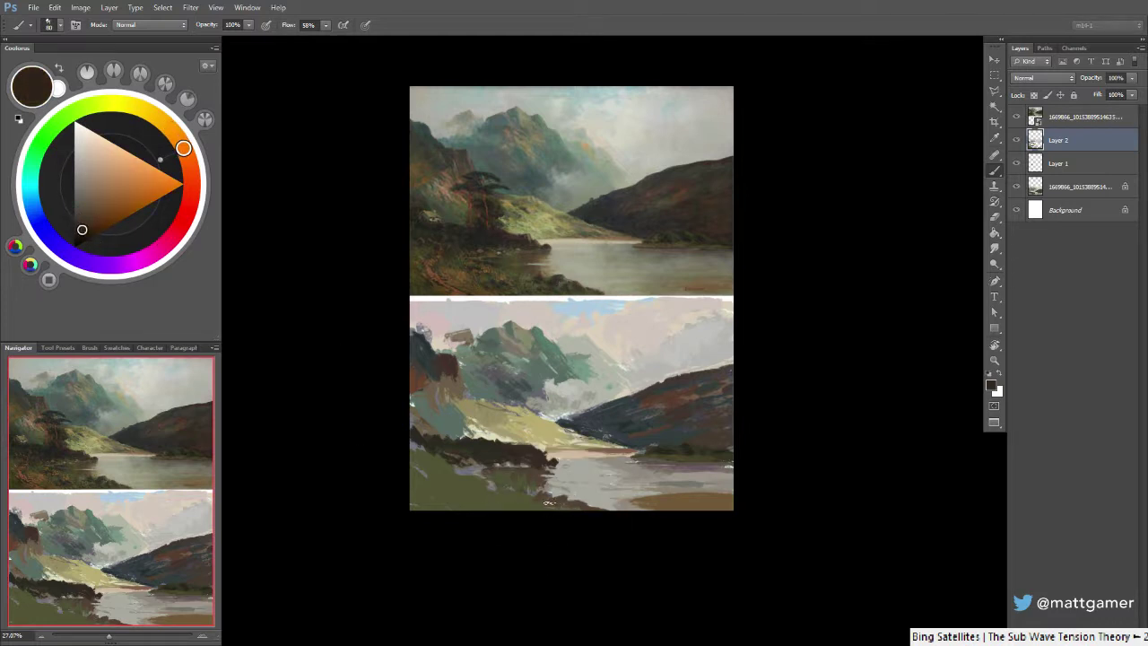
mouse_move(549, 504)
mouse_down()
mouse_move(585, 515)
mouse_move(524, 500)
mouse_up()
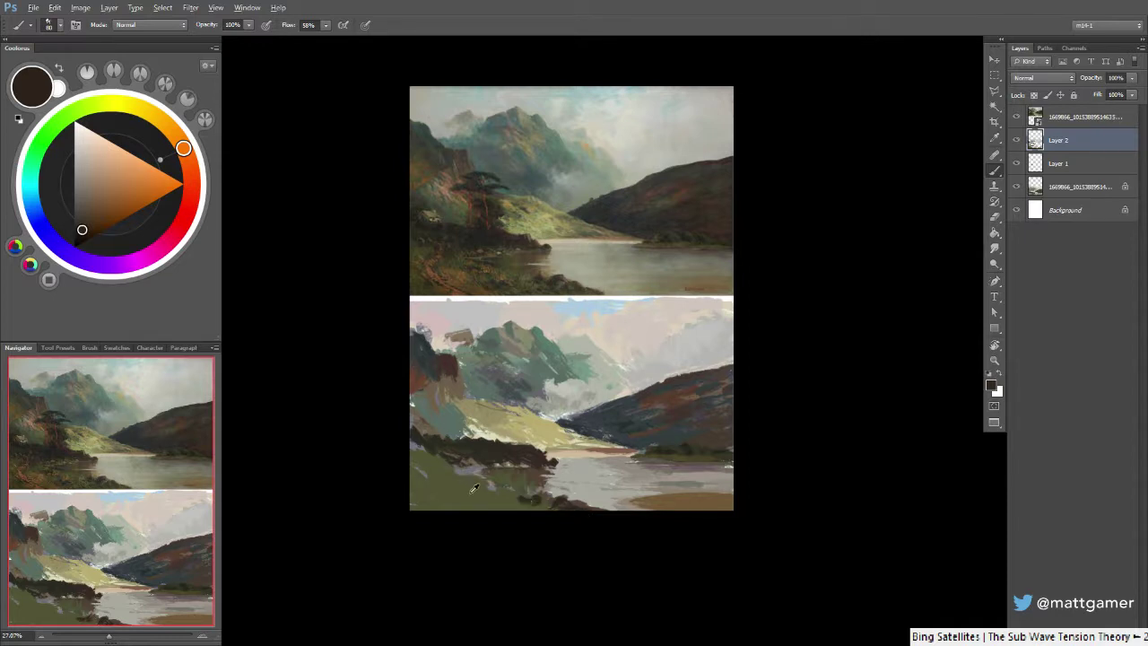
Darken the sampled foreground olive to near-black and paint loose shadow strokes across the slope, adjusting the brush size
alt+click(475, 489)
drag(89, 207, 81, 233)
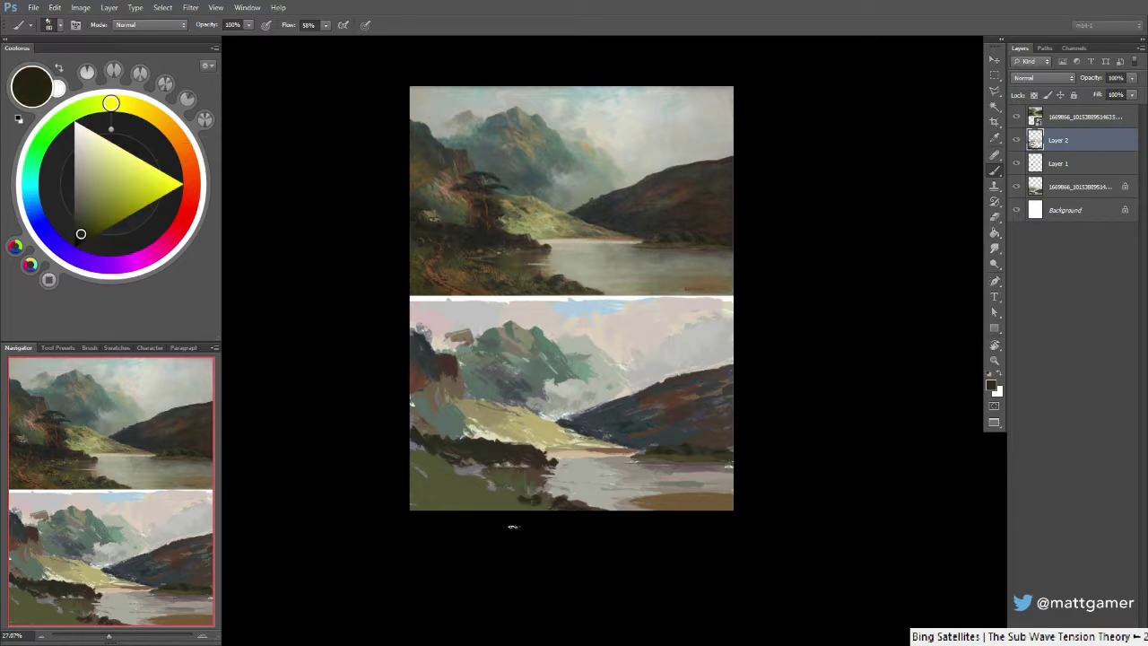
mouse_move(470, 505)
mouse_down()
mouse_move(503, 508)
mouse_move(442, 485)
mouse_move(458, 516)
mouse_up()
key(bracketright)
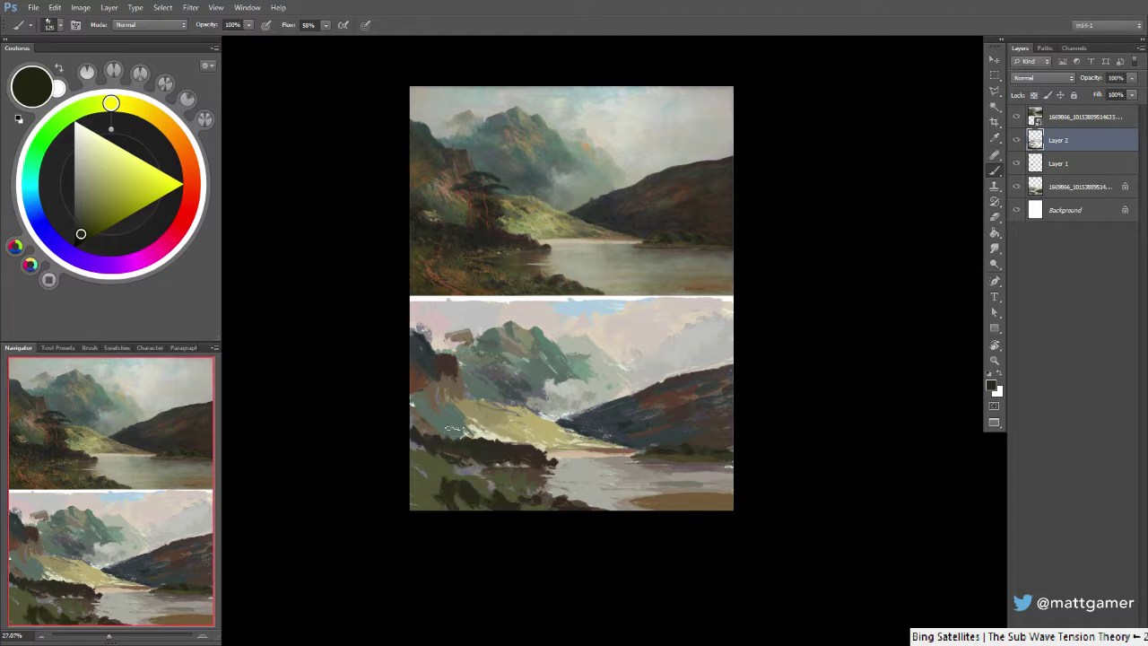
key(bracketleft)
key(bracketleft)
key(bracketright)
key(bracketright)
key(bracketright)
key(bracketright)
Mix a dark yellowish olive from the slope's green and blend it over the foreground with broad strokes
alt+click(430, 466)
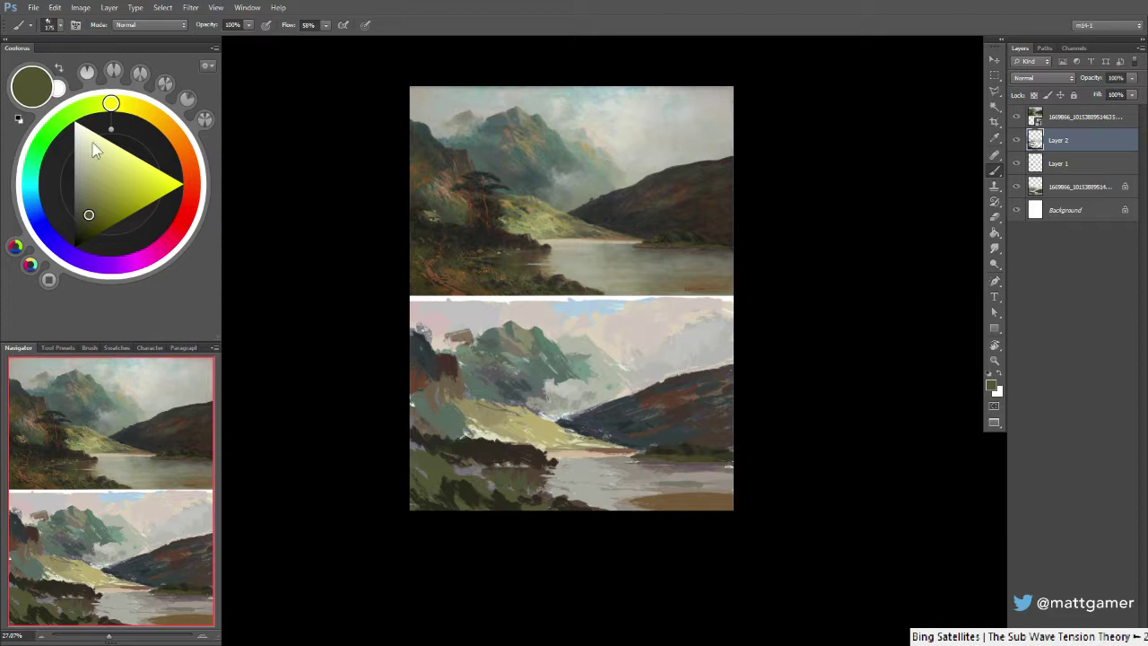
mouse_move(100, 178)
mouse_down()
mouse_move(83, 222)
mouse_move(99, 232)
mouse_up()
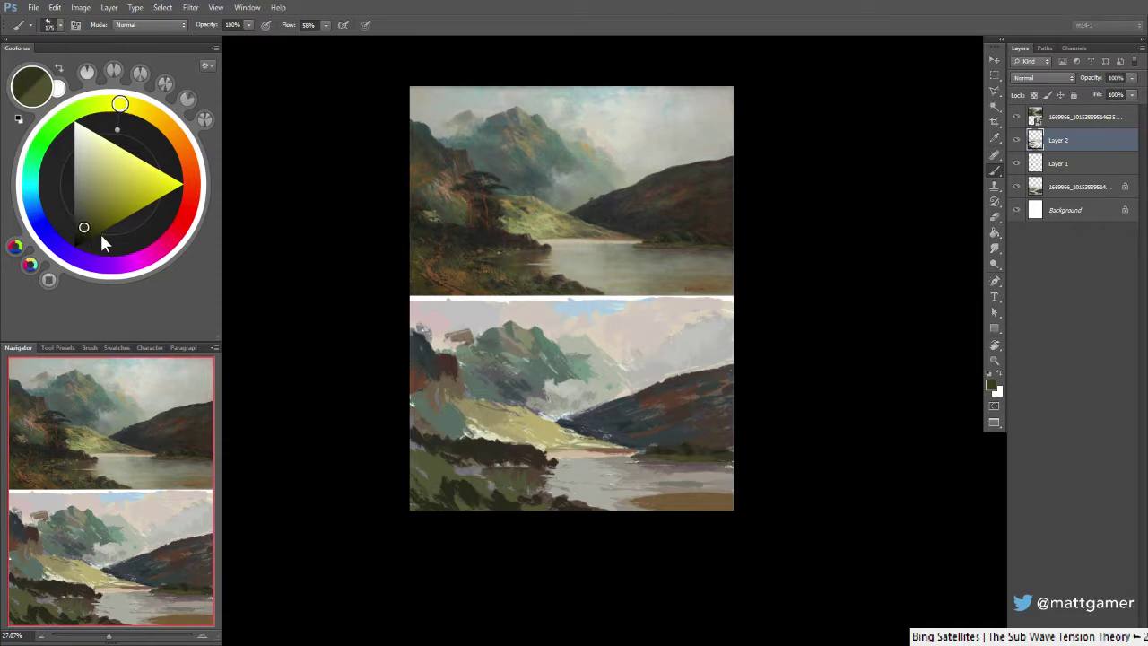
mouse_move(430, 482)
mouse_down()
mouse_move(467, 505)
mouse_move(493, 502)
mouse_move(471, 499)
mouse_move(482, 492)
mouse_move(522, 513)
mouse_move(496, 486)
mouse_up()
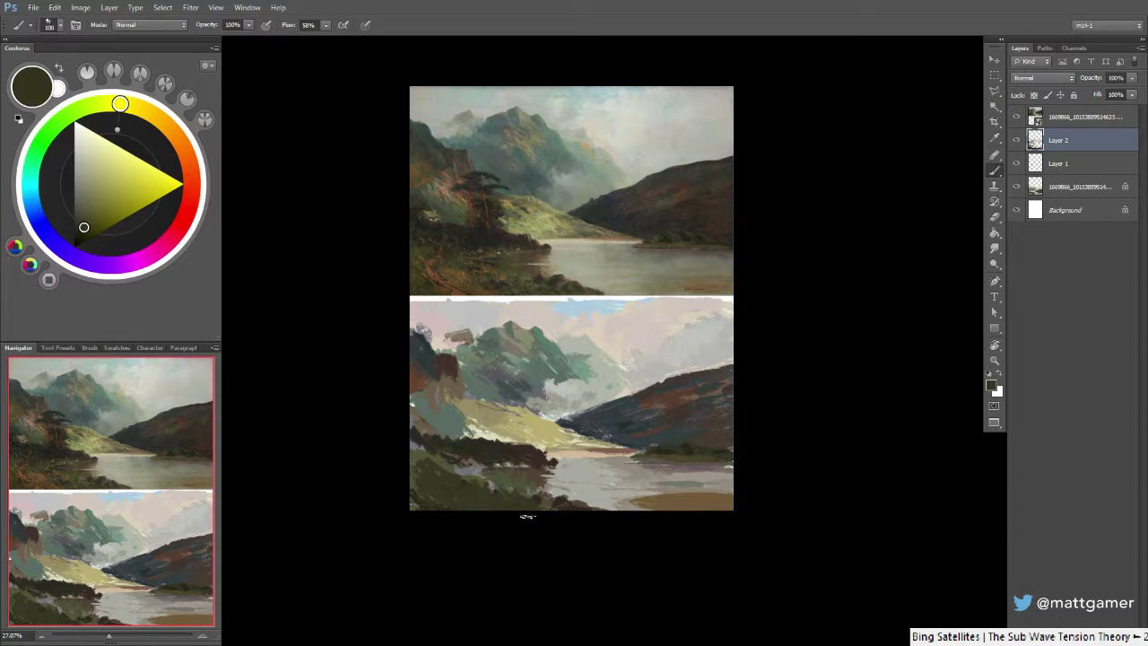
Mix a muted yellowish olive from the bank's reflection and paint it into the foreground slope with a smaller brush
alt+click(508, 474)
drag(87, 216, 84, 218)
drag(97, 104, 111, 103)
key(bracketleft)
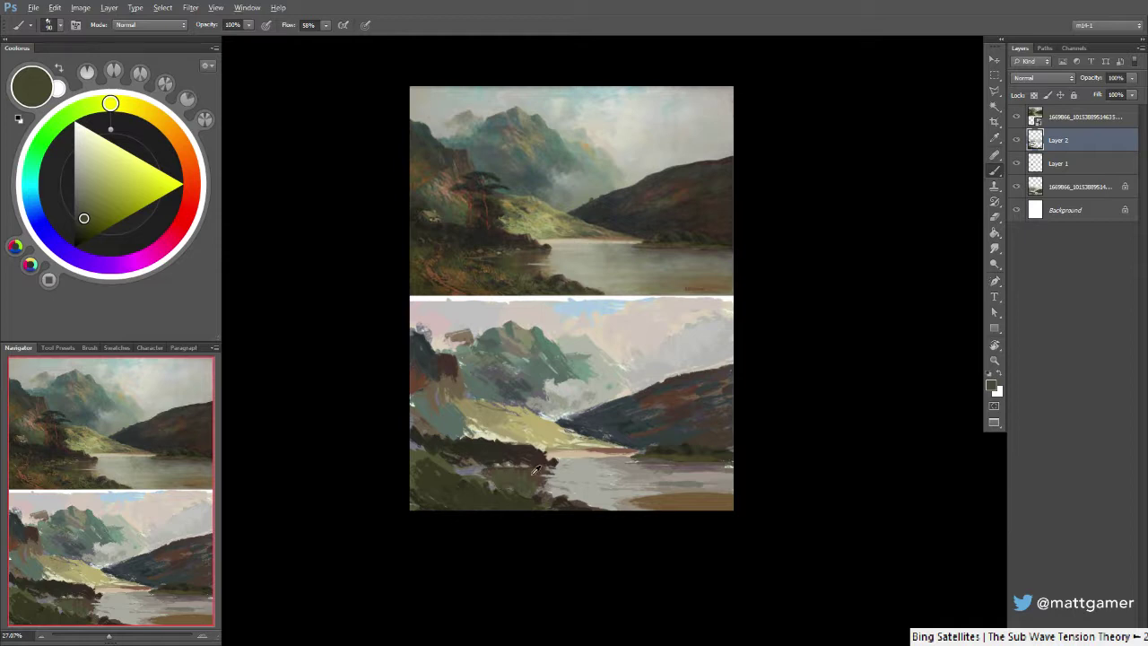
Mix dark and mid browns from the bank's reflection and paint them into the foreground beside the water
alt+click(530, 475)
drag(179, 148, 176, 138)
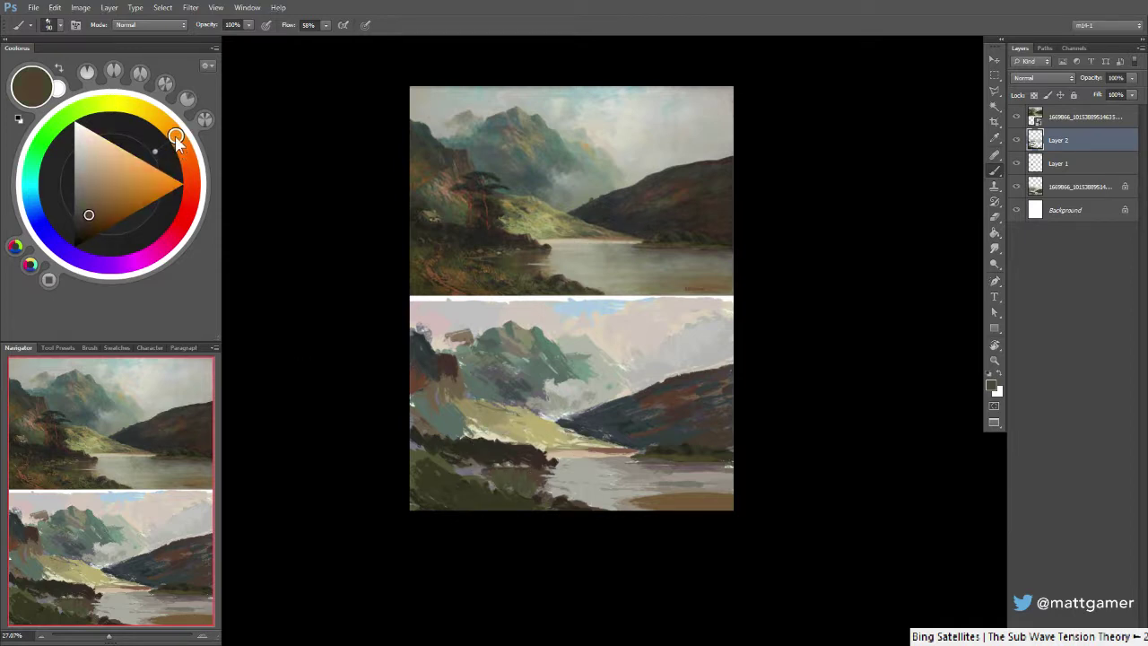
drag(88, 213, 82, 224)
click(85, 227)
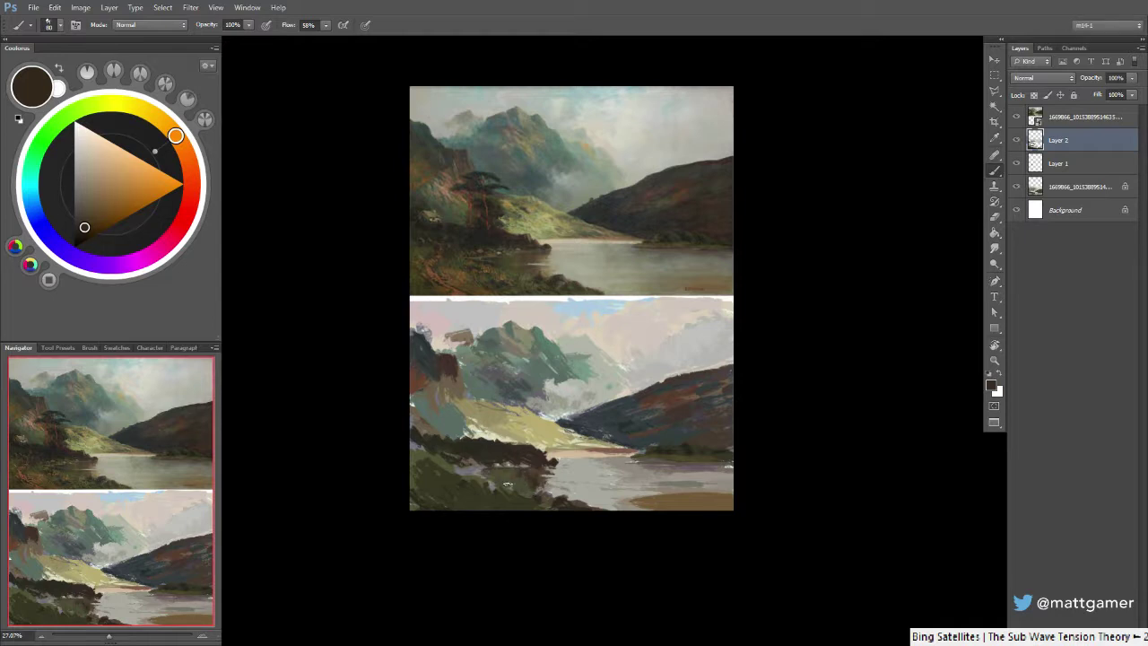
drag(81, 229, 86, 215)
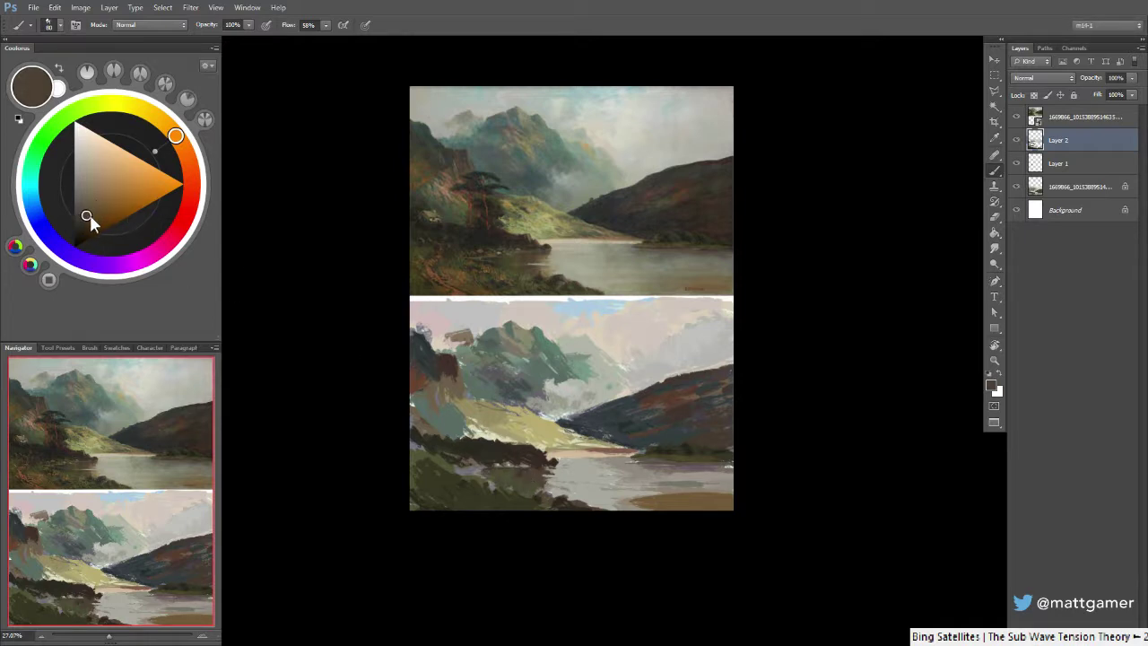
drag(88, 218, 93, 214)
alt+click(538, 495)
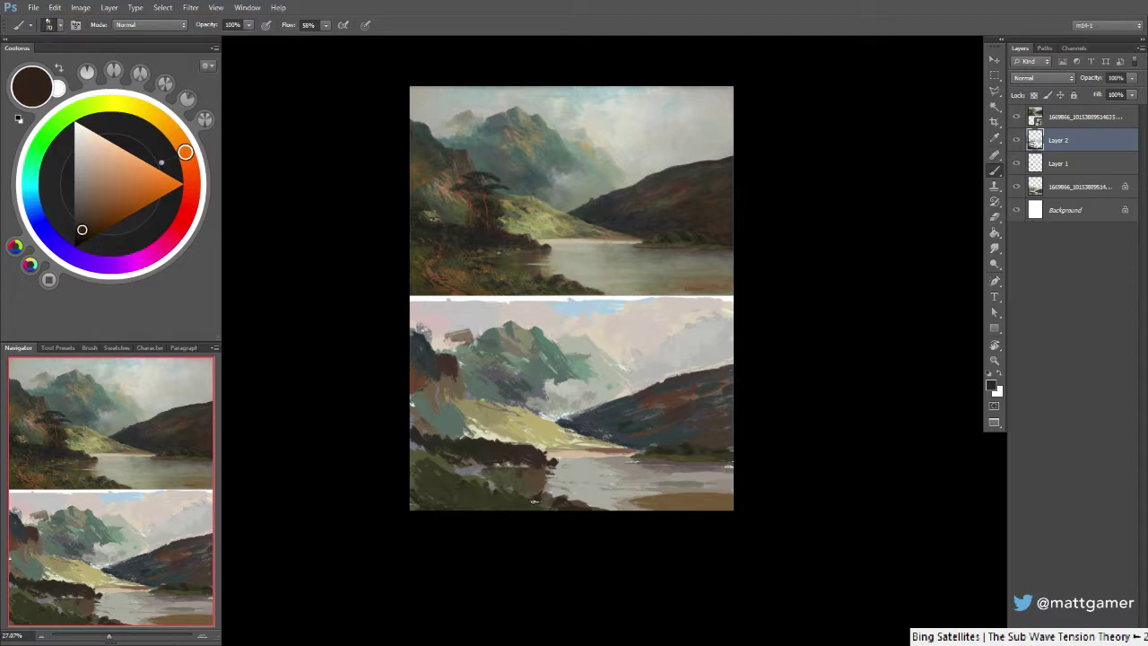
Sample colours from the lake, enlarge the brush, and cover the water above the brown patch with broad grey-green strokes
alt+click(549, 488)
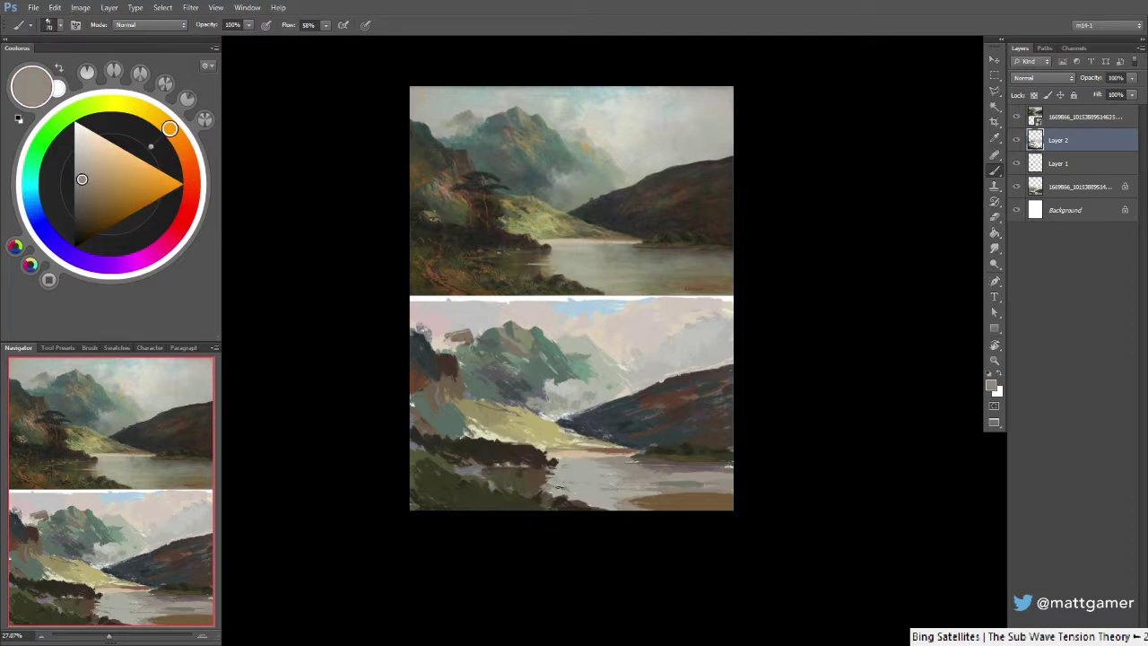
alt+click(696, 497)
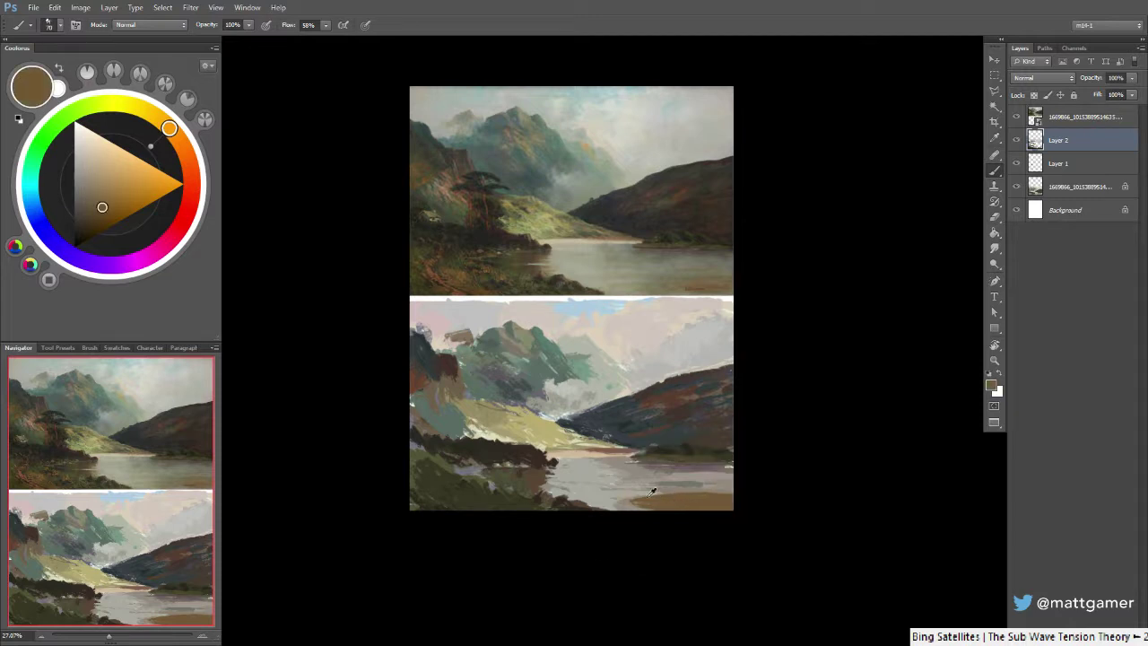
mouse_move(639, 476)
mouse_down()
mouse_move(667, 488)
mouse_move(639, 494)
mouse_up()
alt+click(723, 491)
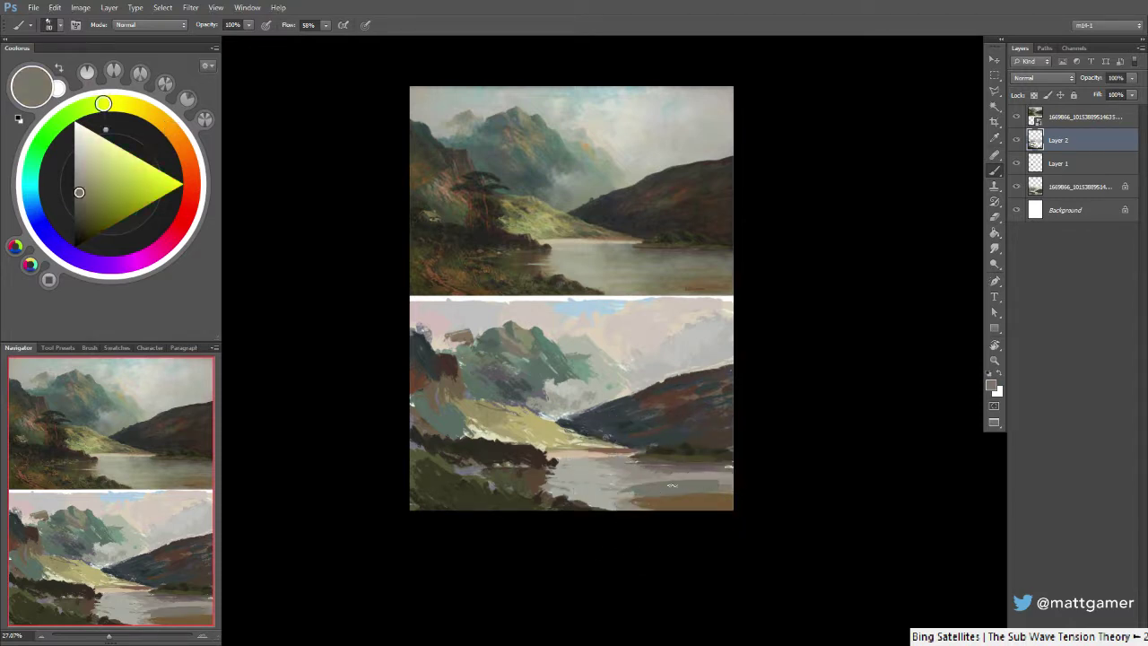
key(bracketright)
key(bracketright)
mouse_move(729, 483)
mouse_down()
mouse_move(635, 477)
mouse_move(646, 487)
mouse_move(619, 493)
mouse_move(655, 498)
mouse_move(606, 482)
mouse_up()
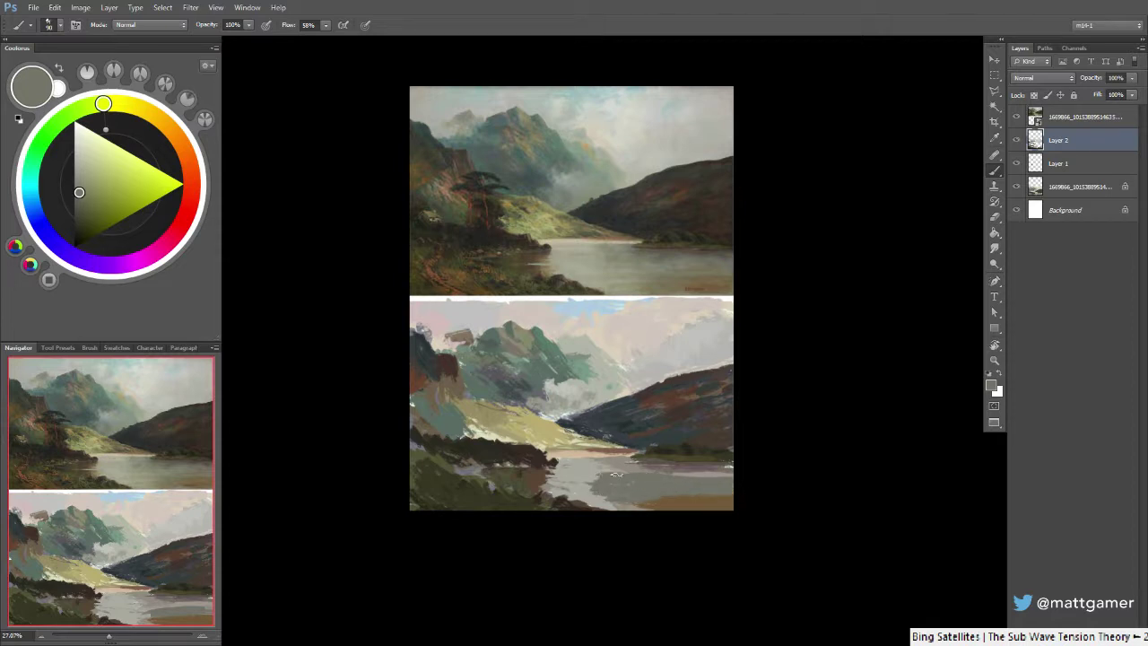
Sample the reference lake's colour, lighten it to a pale grey, and paint light strokes into the water near the far shore
alt+click(609, 242)
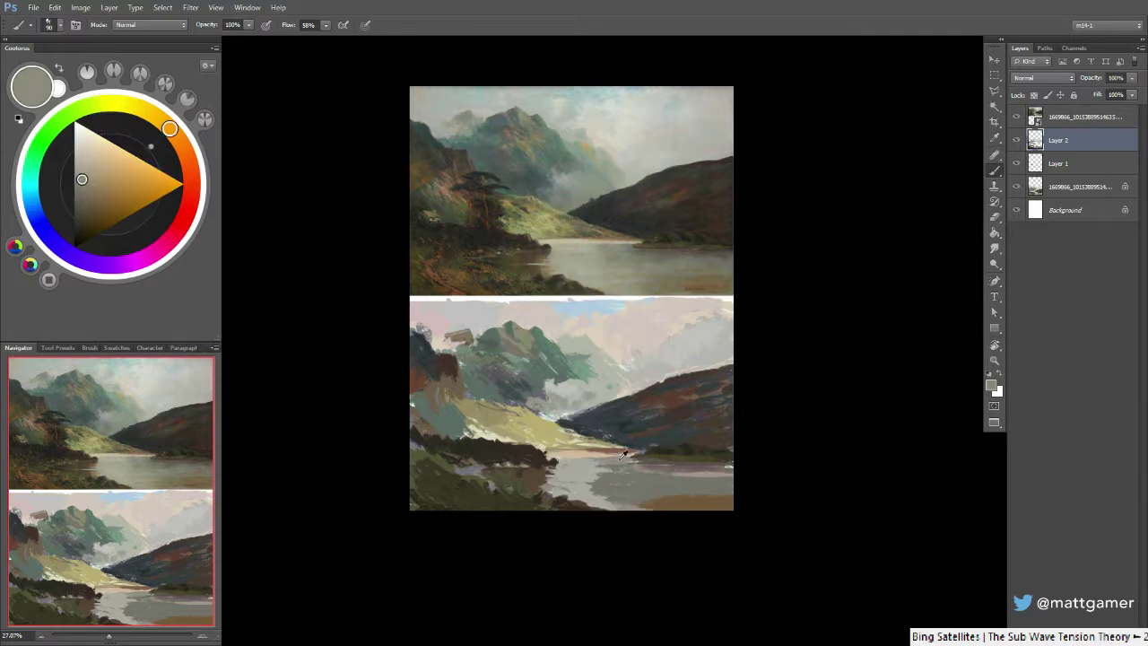
click(80, 164)
drag(80, 164, 80, 161)
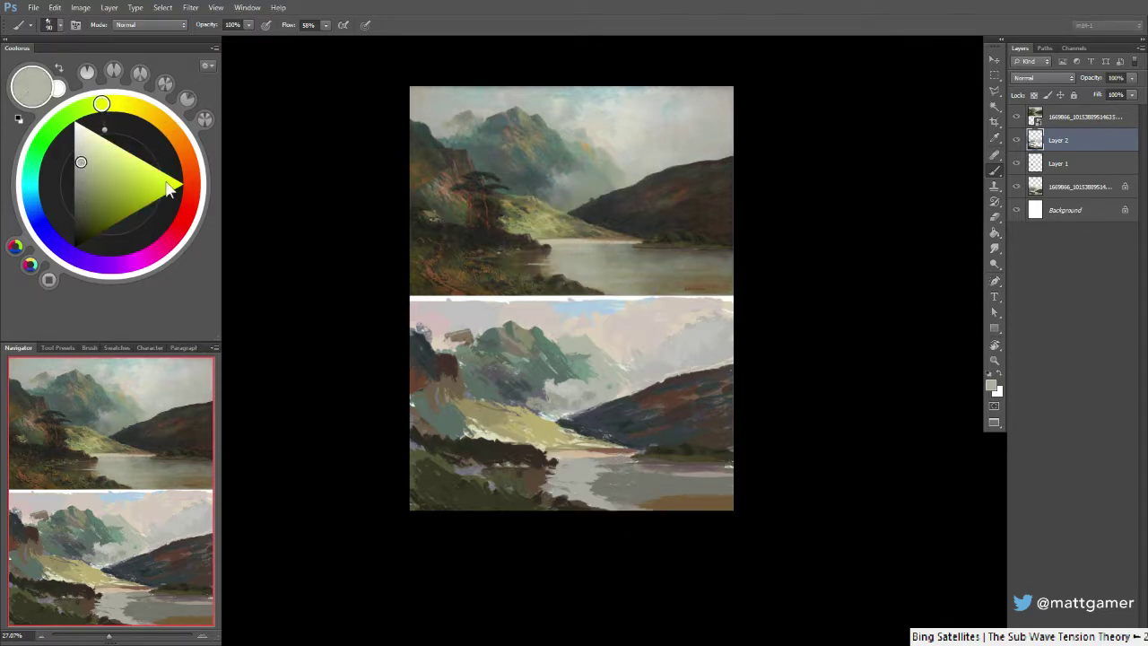
key(bracketright)
key(bracketleft)
mouse_move(608, 469)
mouse_down()
mouse_move(628, 467)
mouse_move(613, 462)
mouse_up()
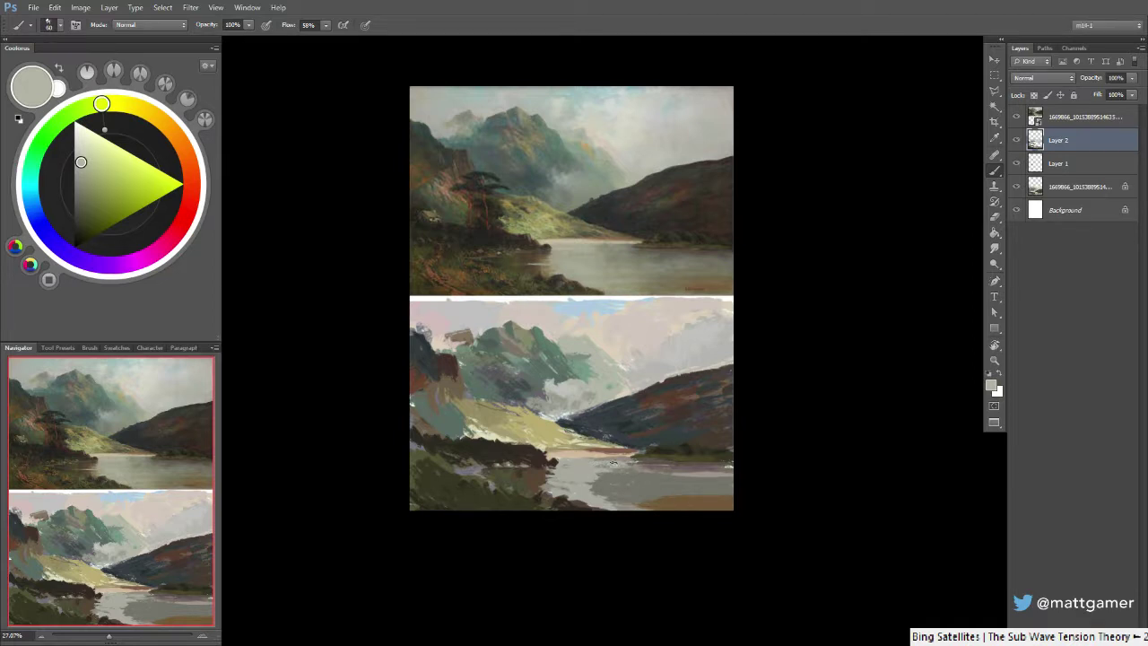
Paint a pale beige band along the far shoreline and sample neighbouring water greys to blend it into the lake
alt+click(572, 453)
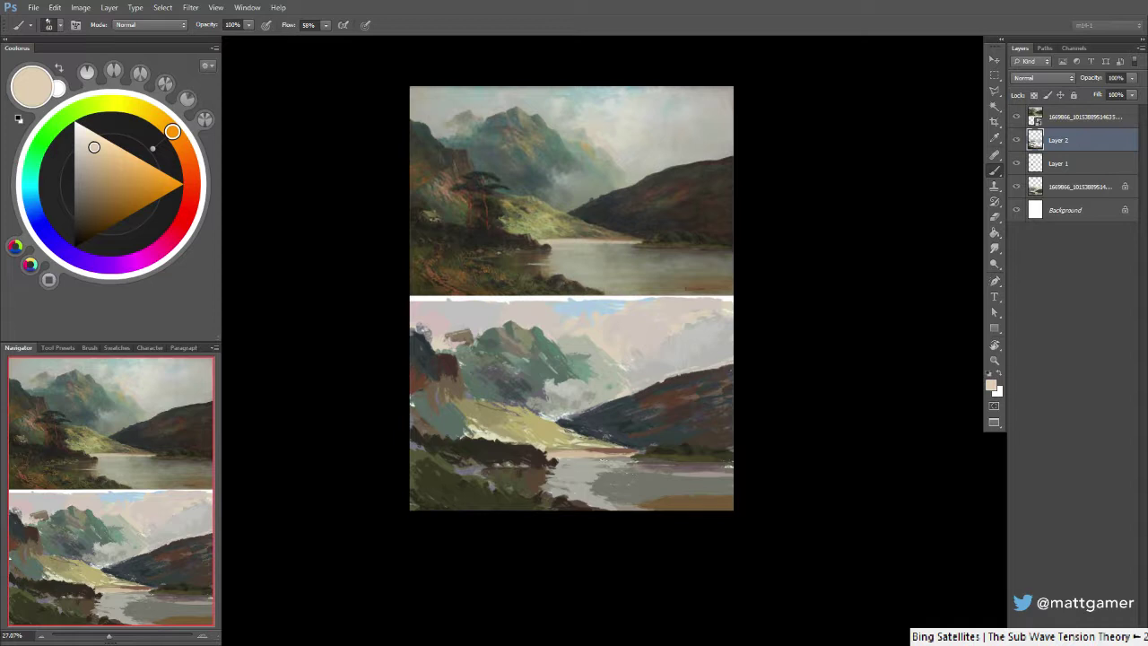
drag(565, 456, 619, 457)
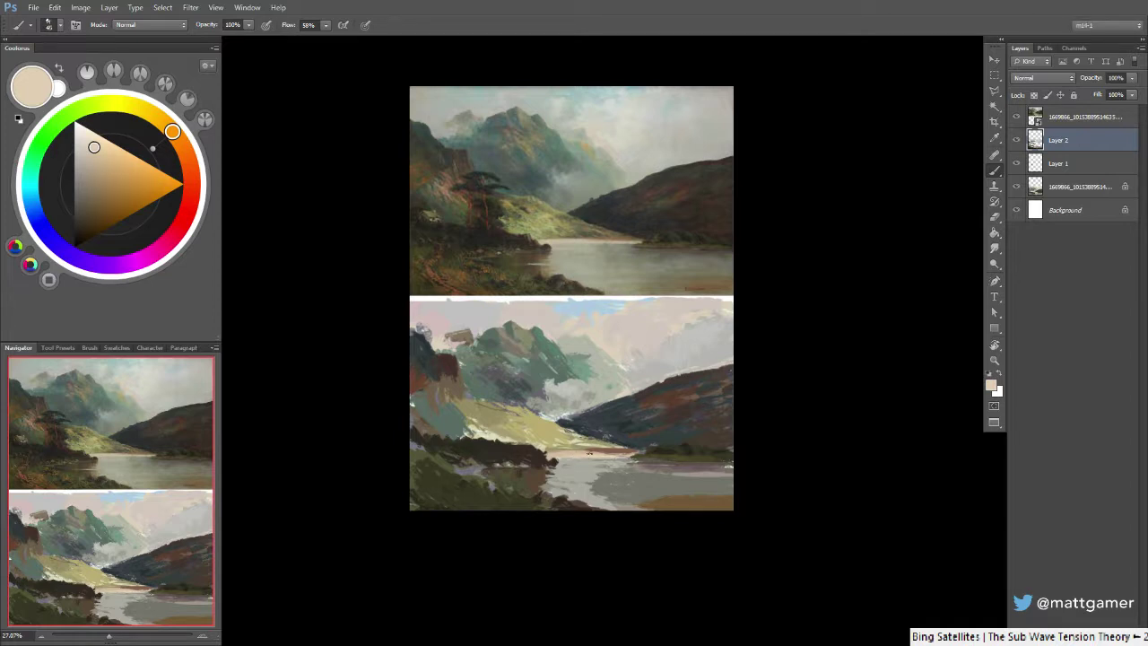
alt+click(589, 459)
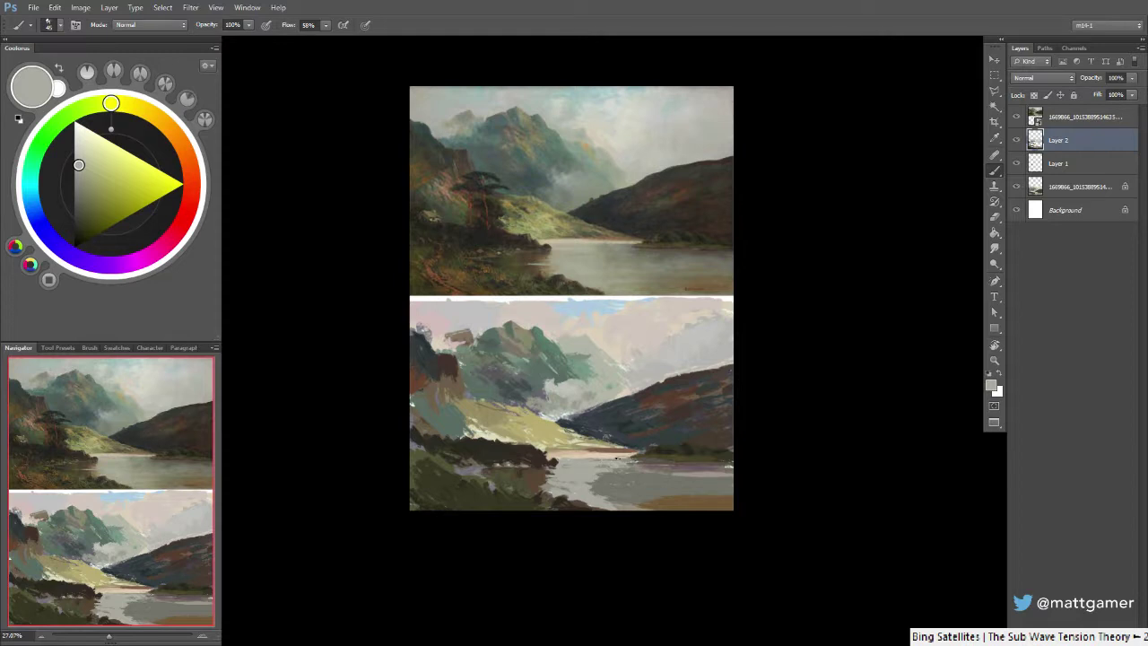
alt+click(624, 458)
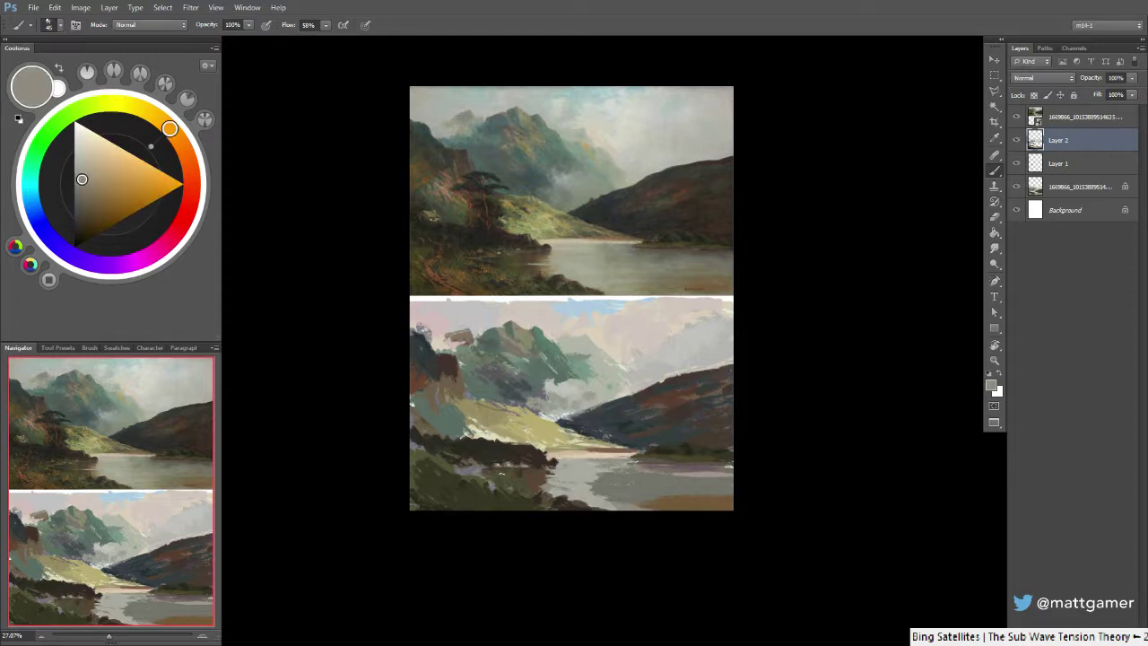
Mix dark olive tones from the yellow slope's colour and paint shadow strokes along its upper edge beside the cliff
alt+click(497, 410)
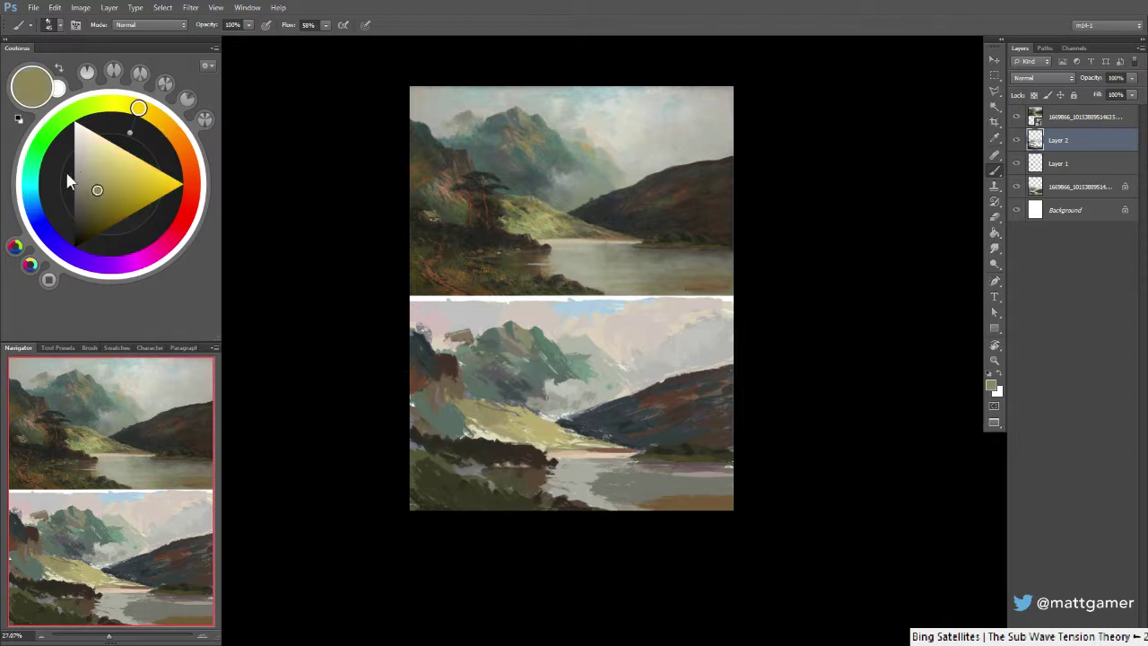
drag(97, 193, 85, 208)
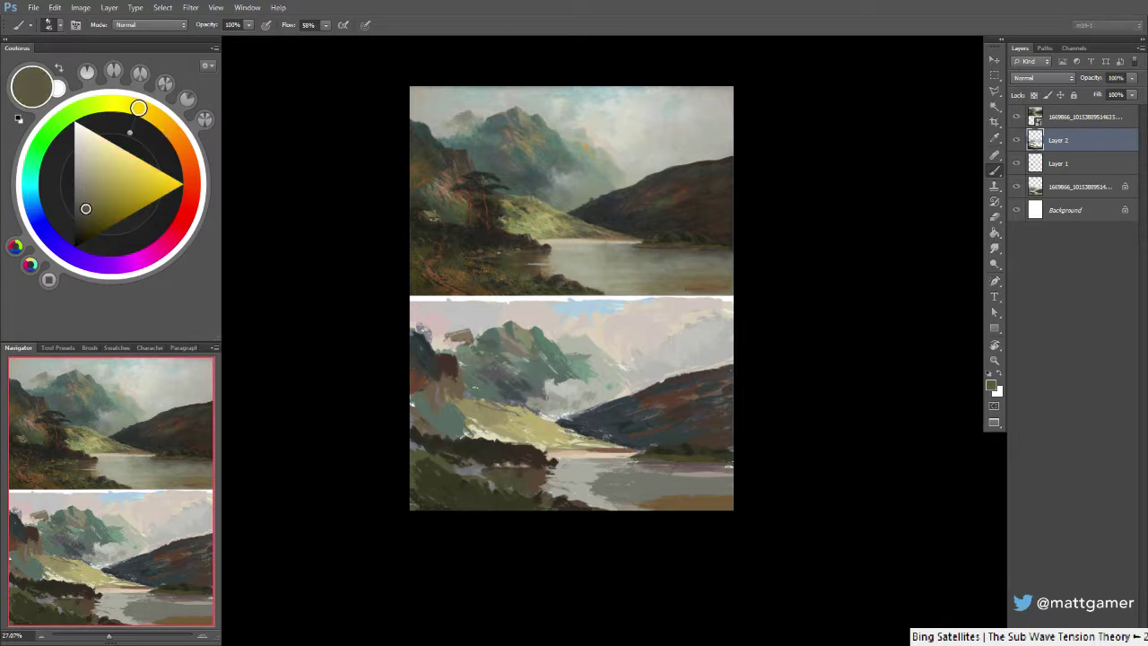
drag(483, 408, 506, 415)
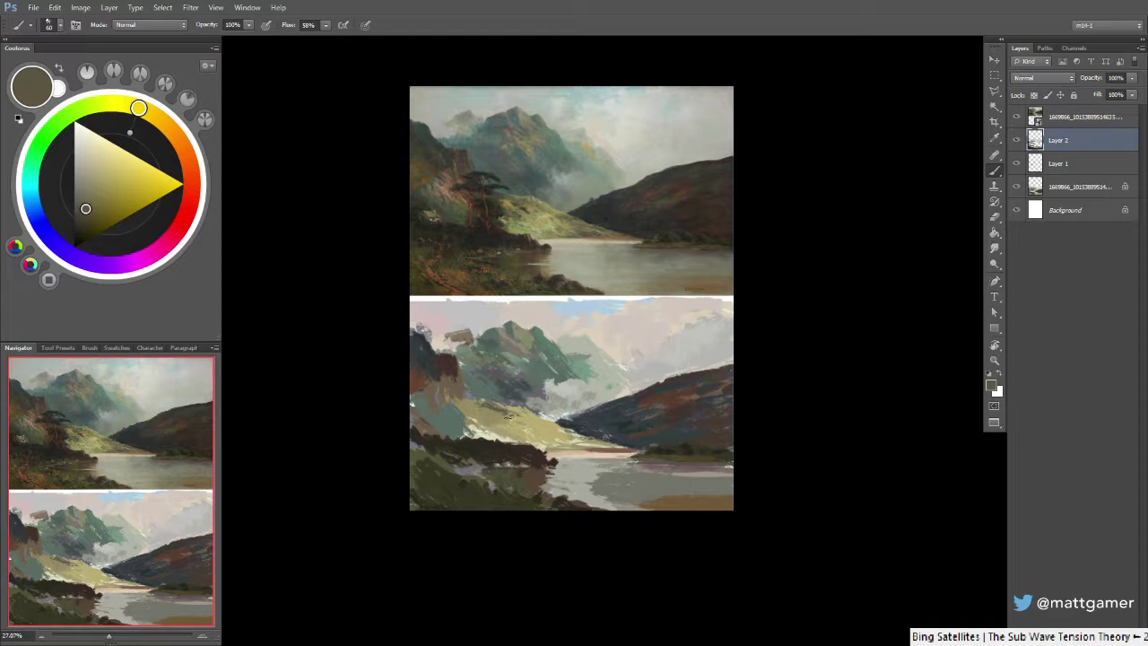
drag(83, 209, 86, 223)
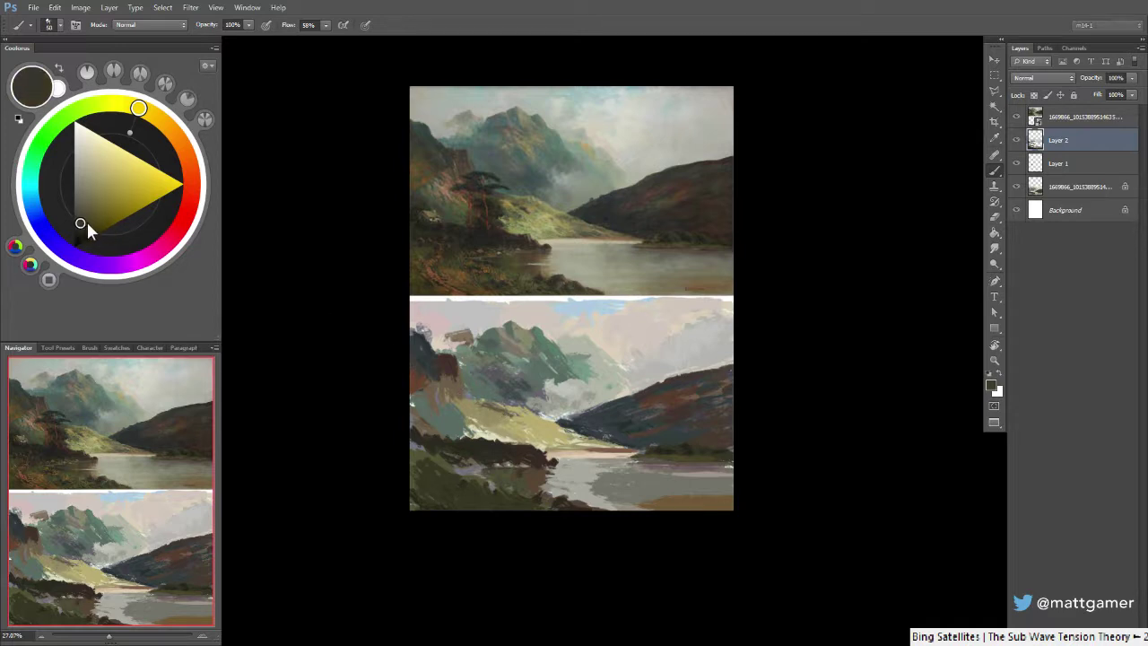
alt+click(490, 406)
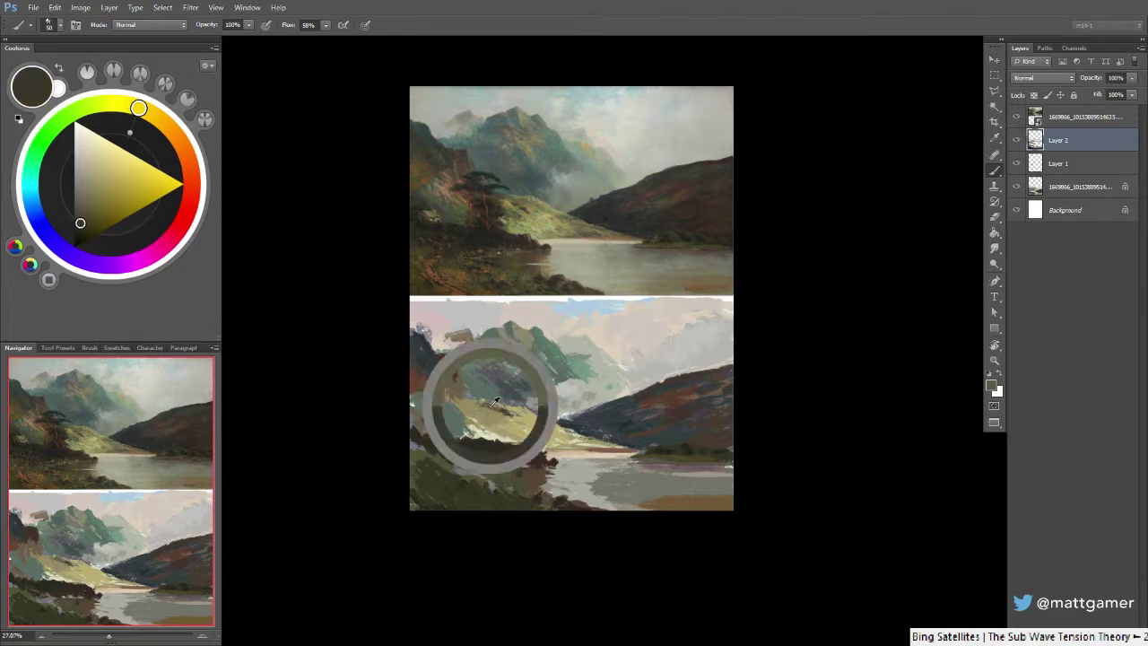
drag(490, 403, 511, 406)
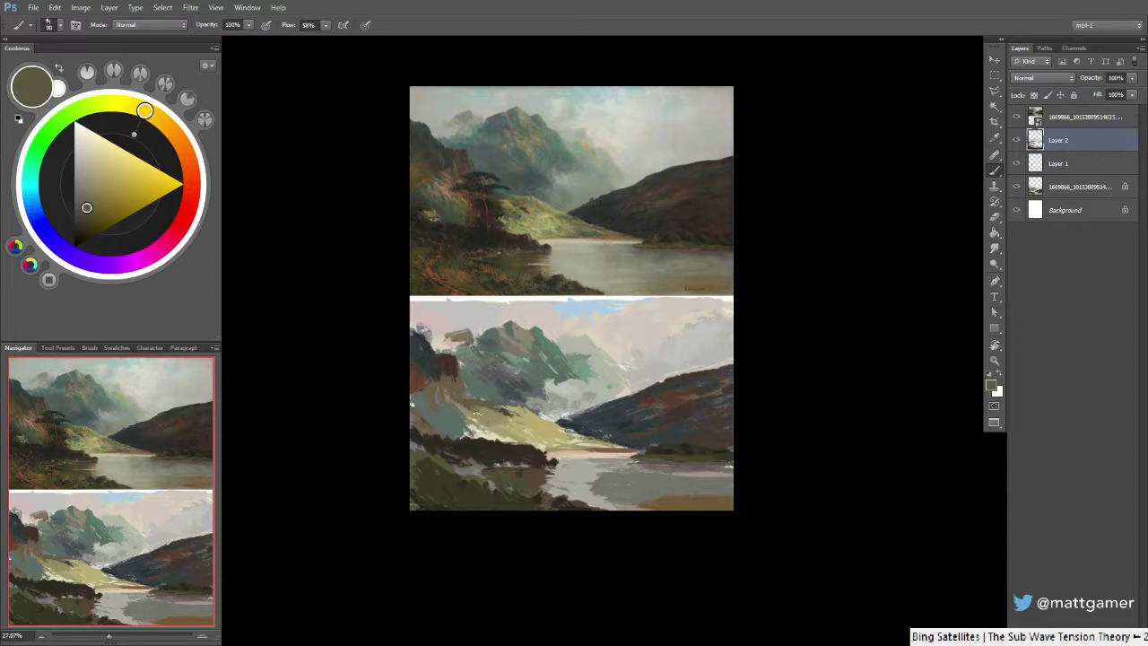
Paint the near-black tree silhouette between the cliff and the yellow slope, reducing the brush size and undoing unwanted strokes
alt+click(444, 415)
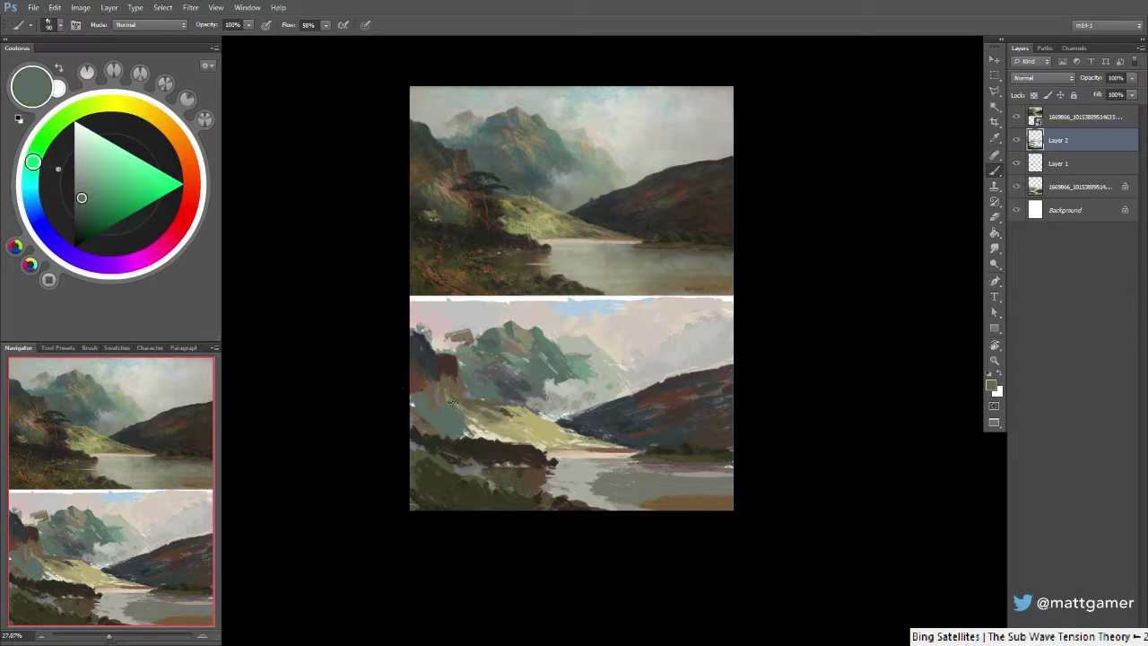
alt+click(476, 414)
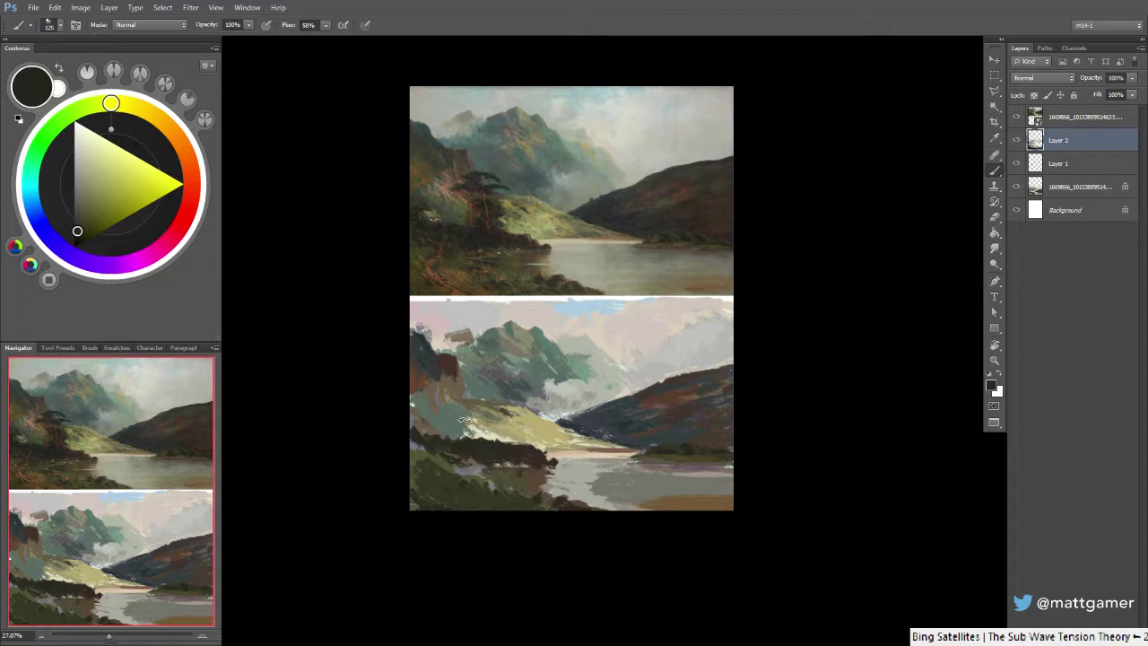
mouse_move(465, 419)
mouse_down()
mouse_move(453, 414)
mouse_move(484, 424)
mouse_move(461, 426)
mouse_move(472, 435)
mouse_move(453, 403)
mouse_move(441, 404)
mouse_move(496, 404)
mouse_up()
key(bracketleft)
key(bracketleft)
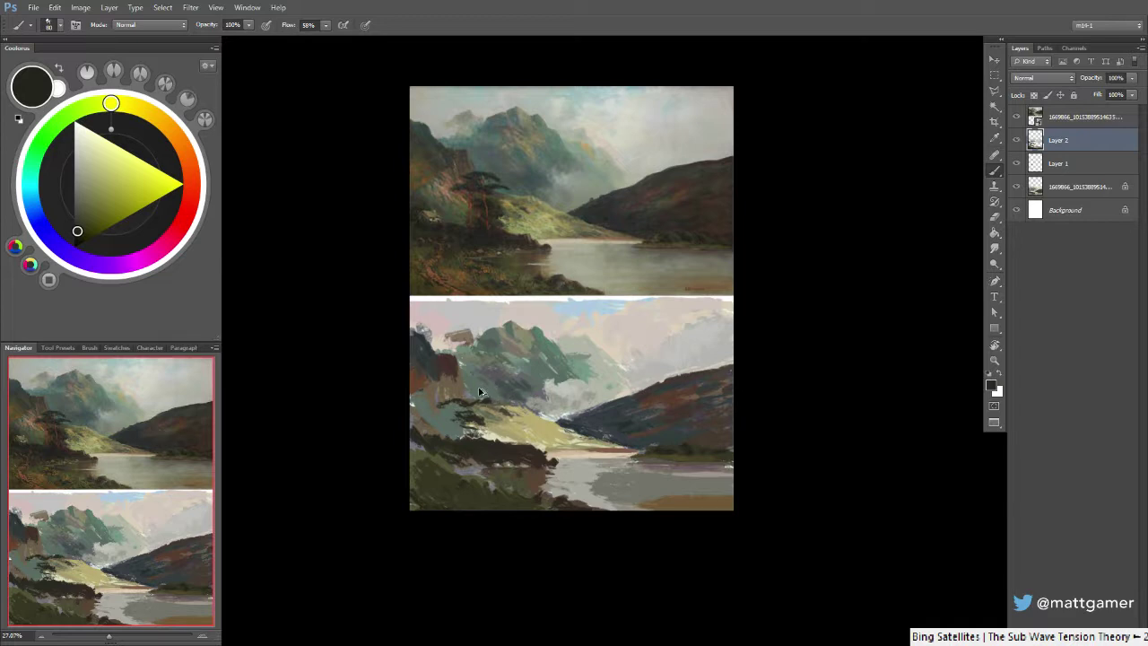
key(ctrl+alt+z)
key(ctrl+alt+z)
key(ctrl+alt+z)
Mix a dusty pink from the cliff's brown and paint it onto the rock face behind the tree
alt+click(434, 390)
click(192, 187)
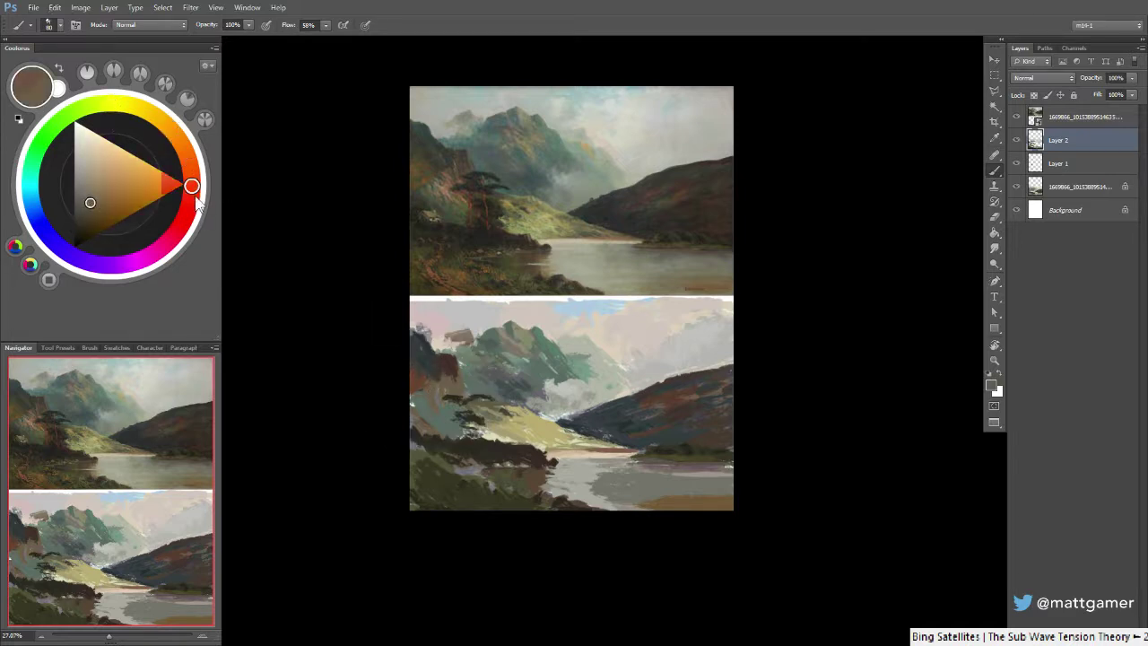
drag(196, 201, 205, 256)
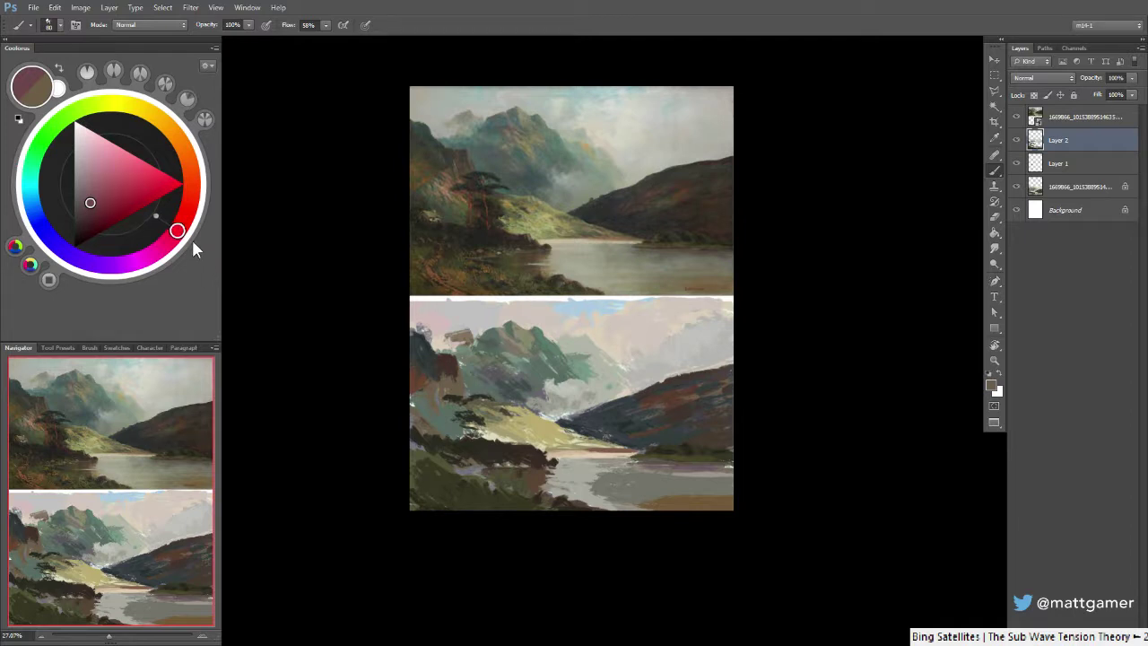
click(91, 173)
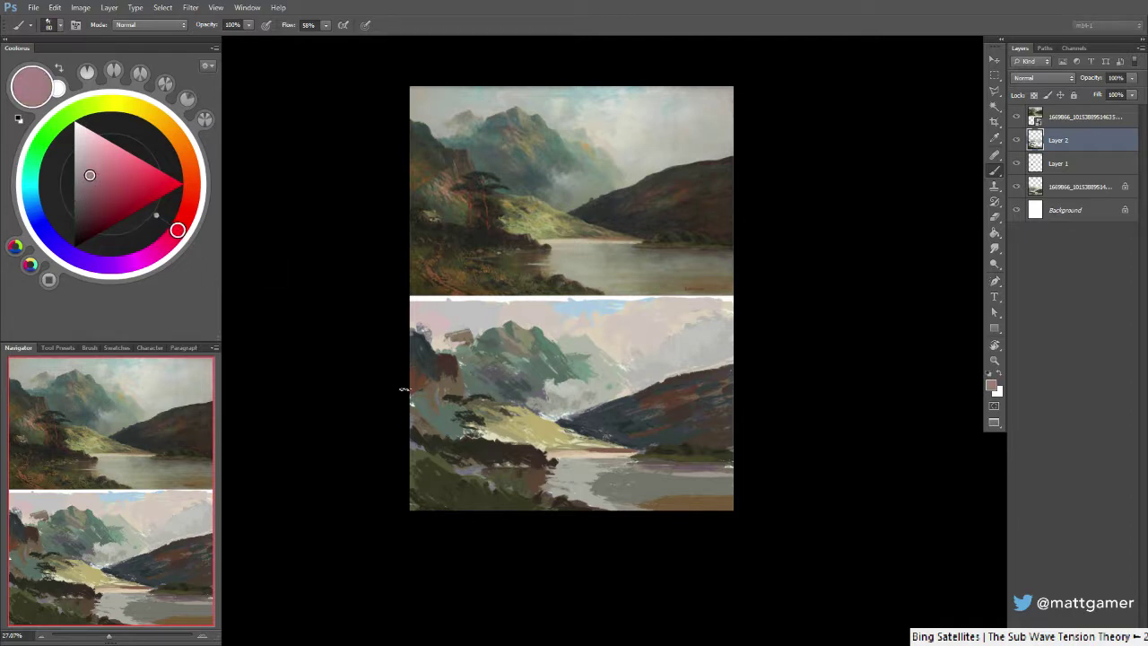
drag(430, 396, 440, 409)
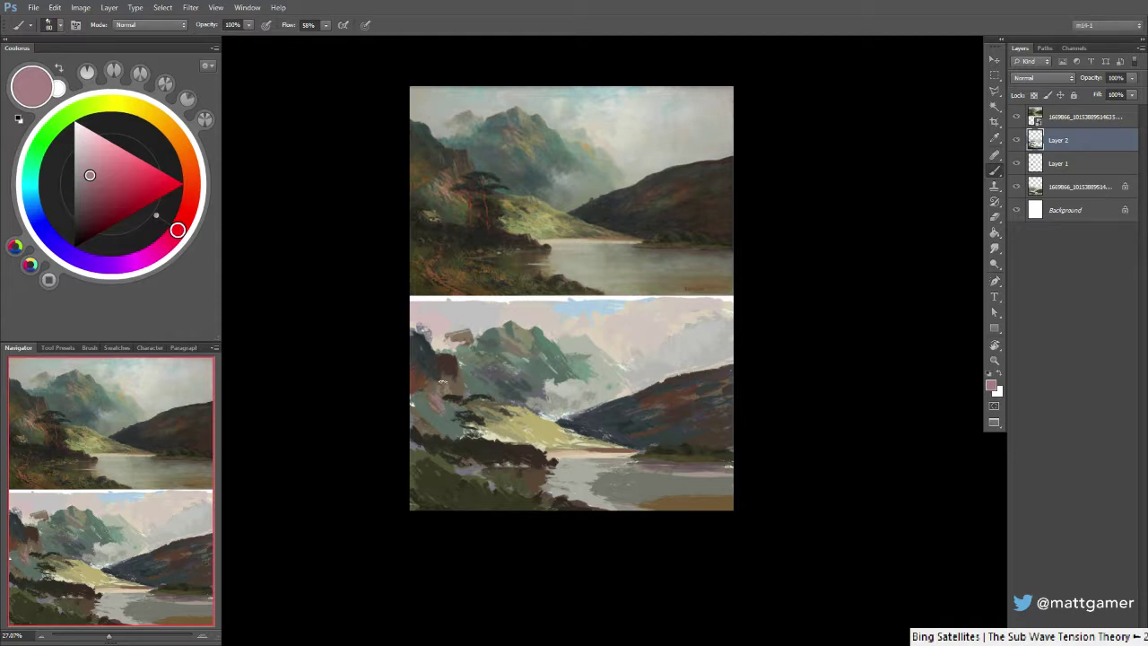
Darken the cliff's sampled brown and extend the cliff's edge down to the tree with dark and reddish browns
alt+click(456, 386)
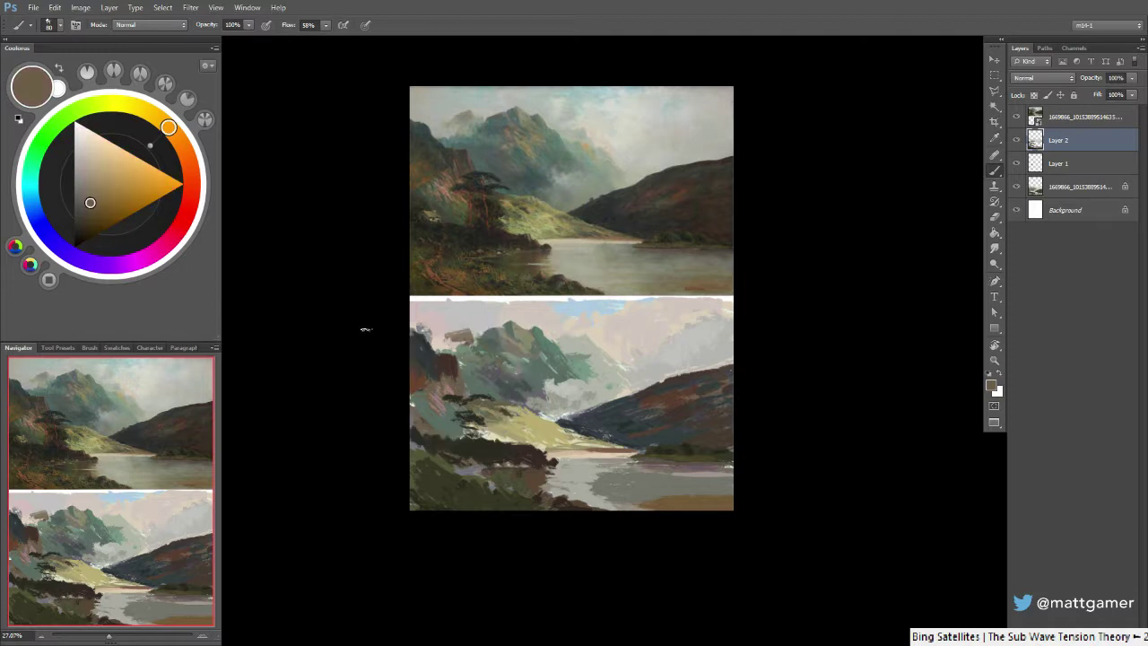
drag(91, 205, 87, 219)
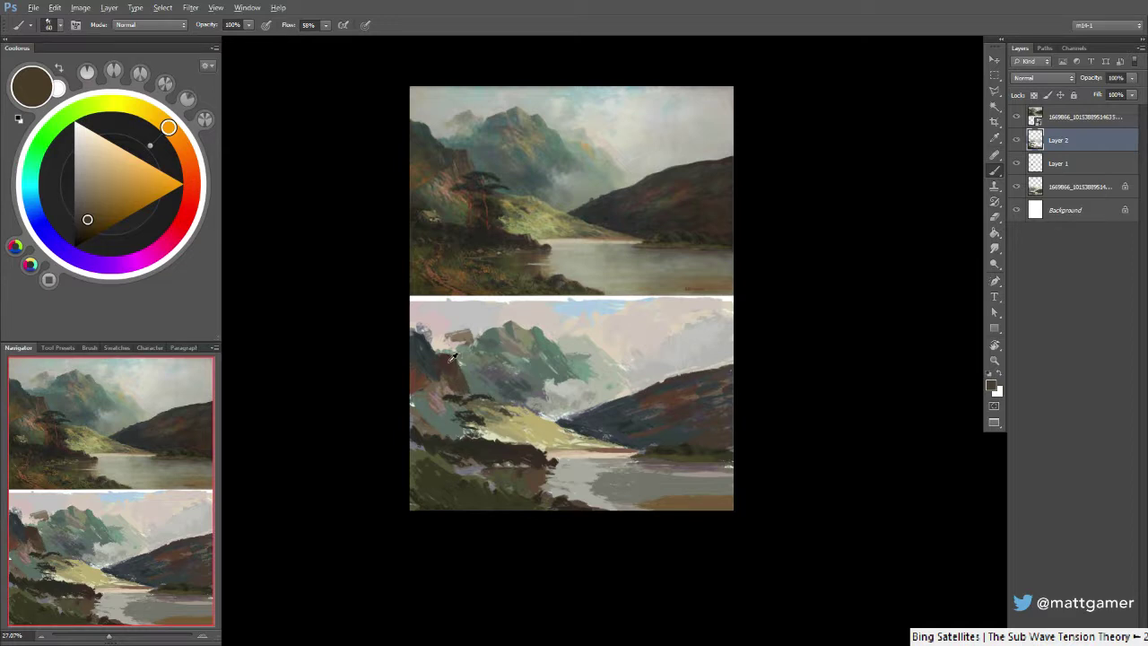
alt+click(461, 370)
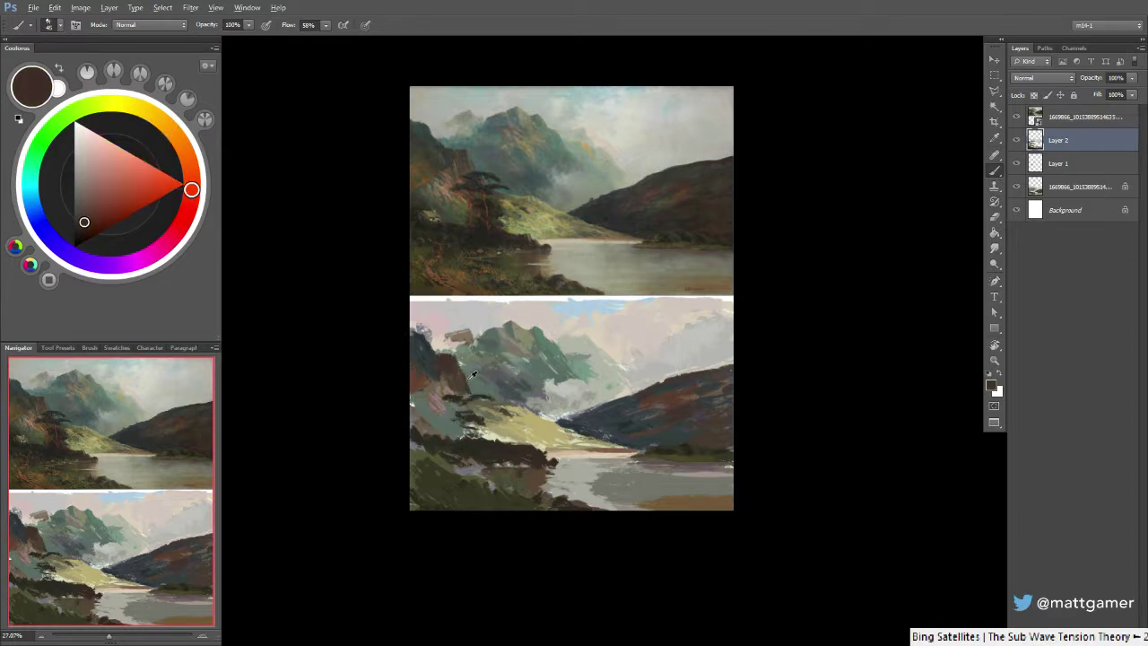
Mix a darker green from the distant mountain and blend sampled greens and greys over its slope beside the cliff
alt+click(473, 372)
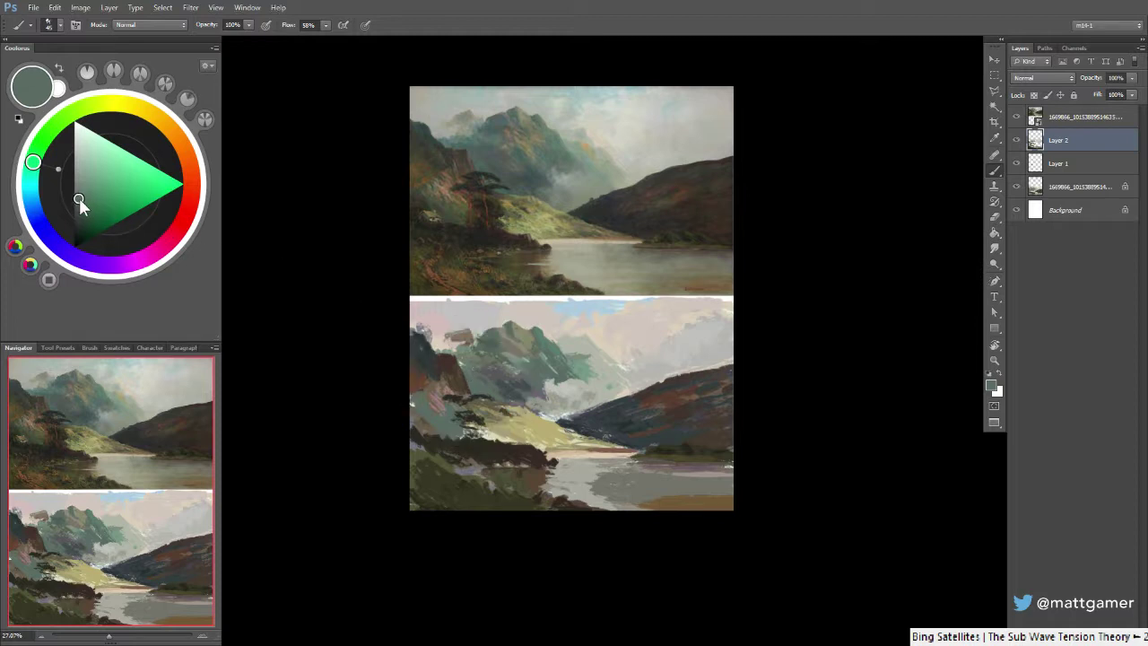
drag(79, 197, 84, 206)
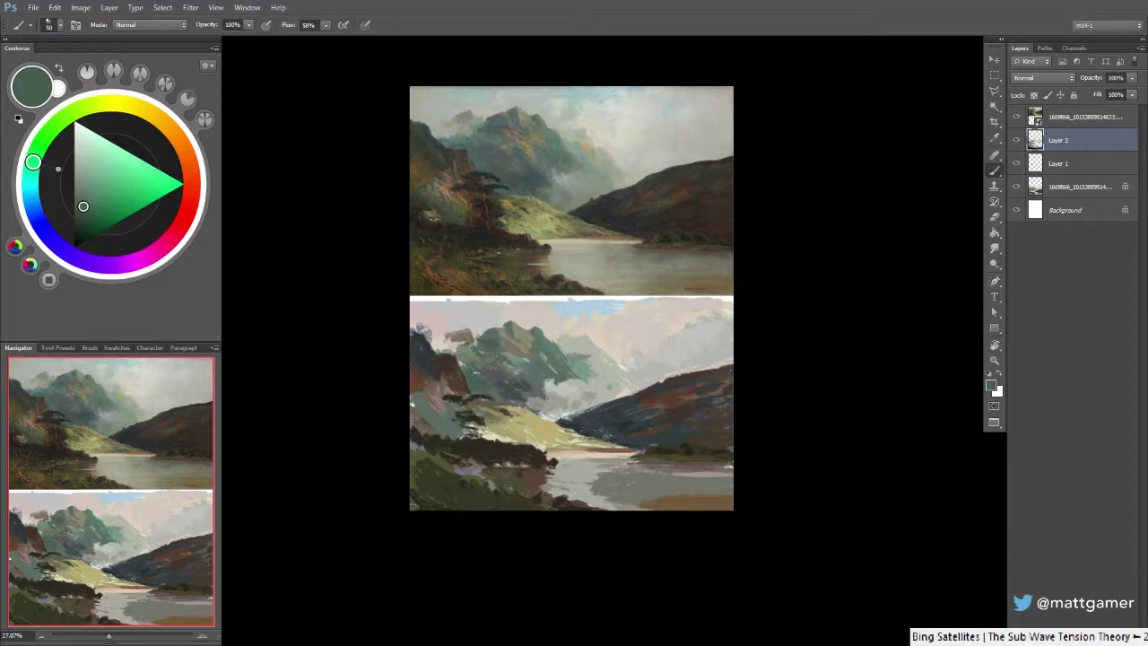
alt+click(467, 368)
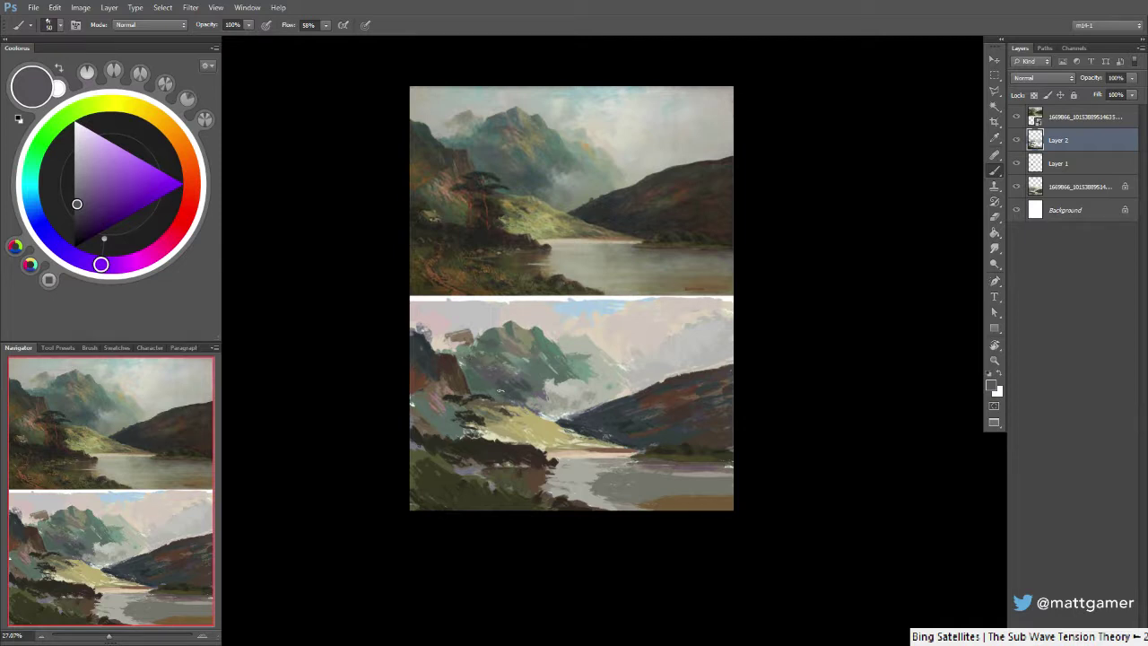
alt+click(467, 352)
alt+click(473, 359)
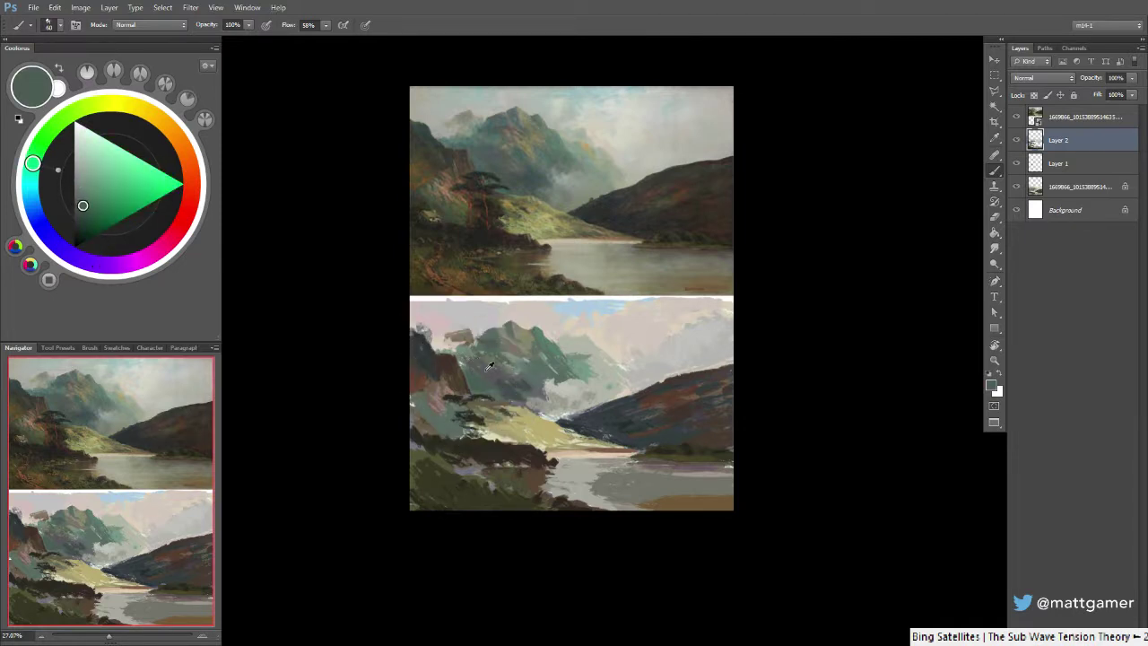
alt+click(488, 373)
alt+click(477, 371)
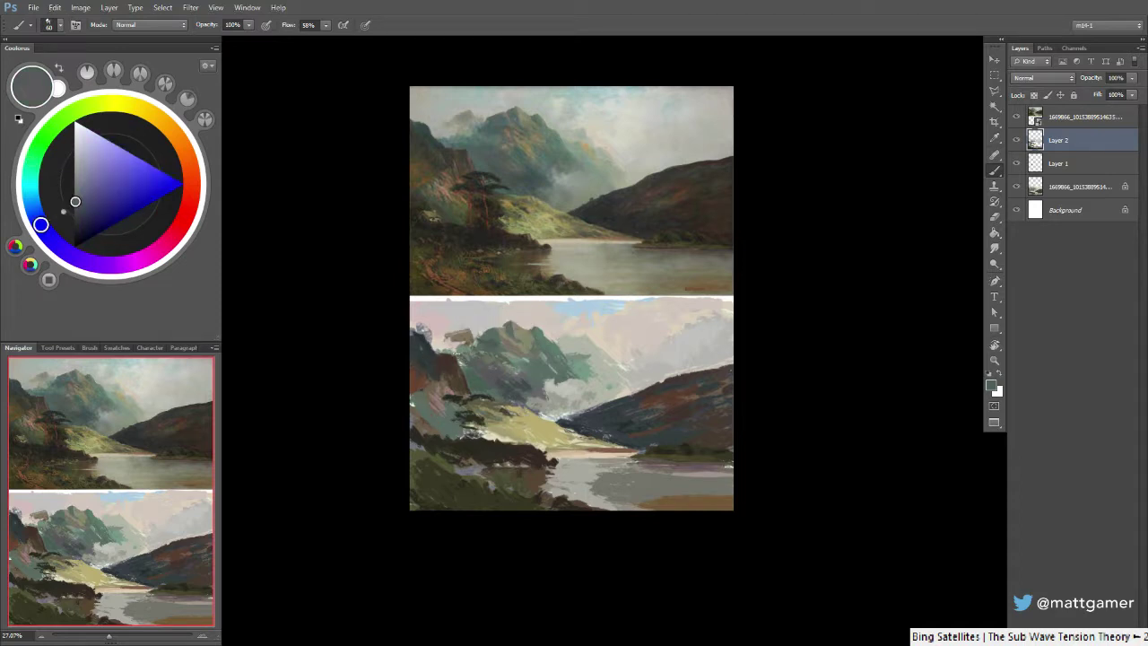
Refine the cliff top and adjoining mountain ridge with sampled grey-greens and dark brown, using a smaller brush
alt+click(445, 351)
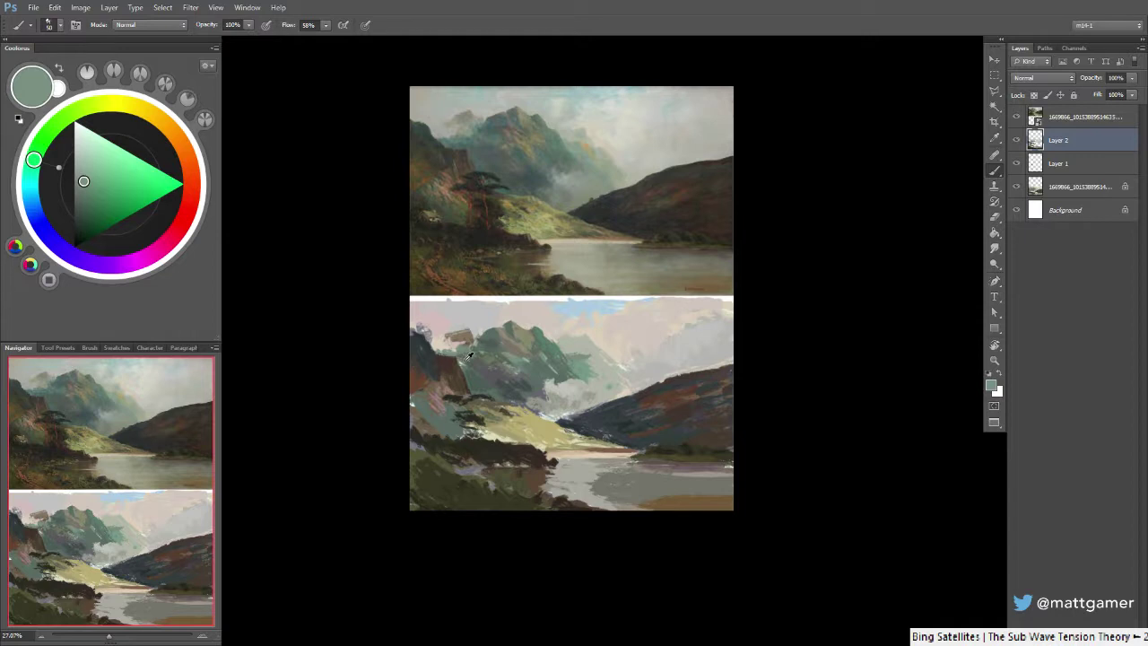
alt+click(451, 357)
key(bracketleft)
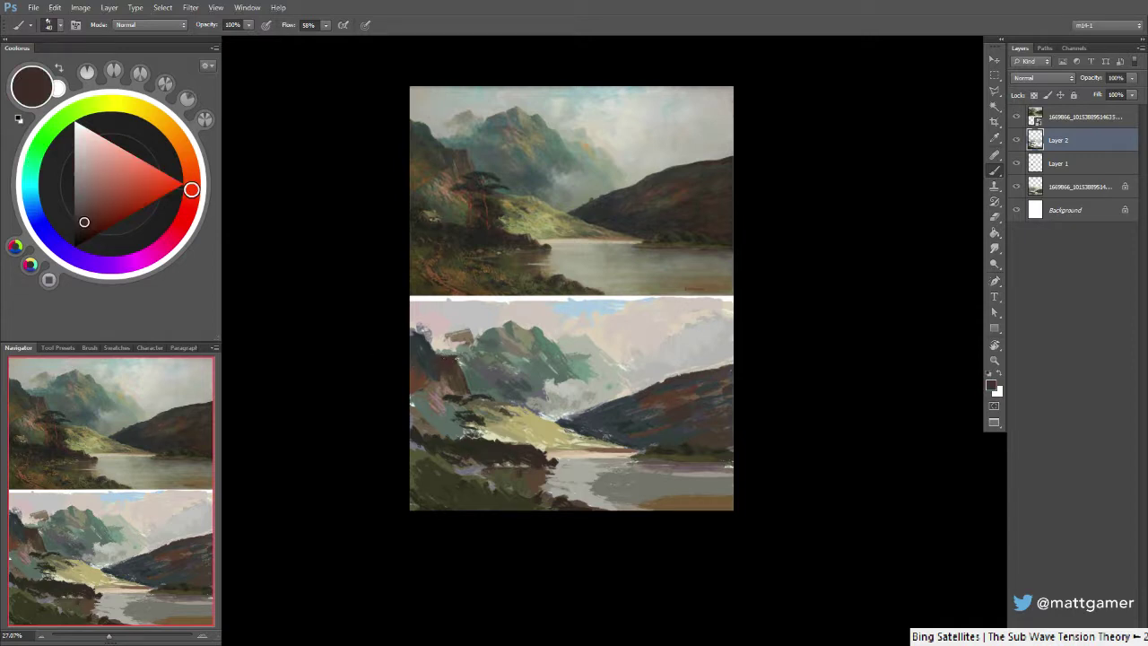
alt+click(450, 346)
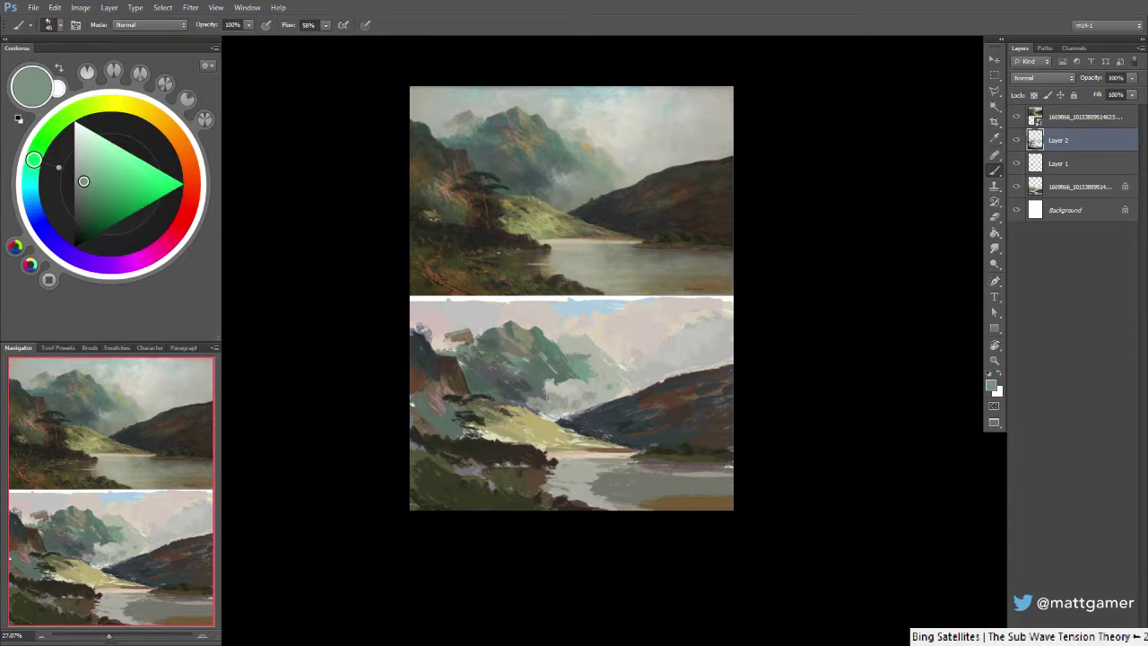
alt+click(456, 353)
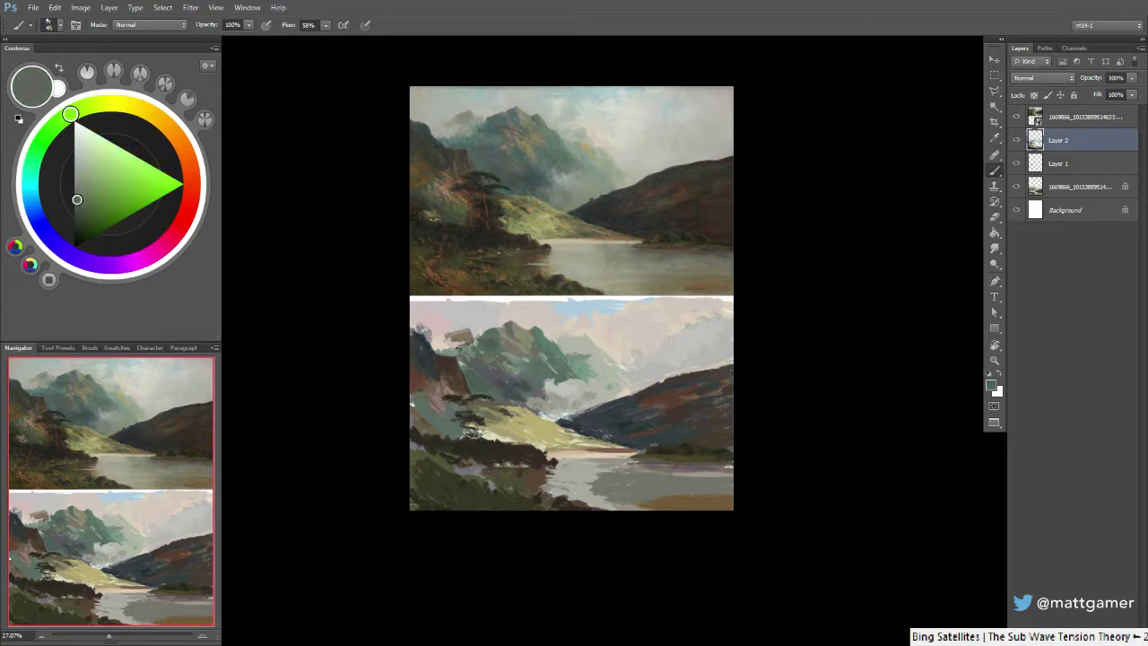
Sample pale pink and cream sky colours, set the brush opacity to 20%, and paint out the brown patch above the cliff
alt+click(438, 336)
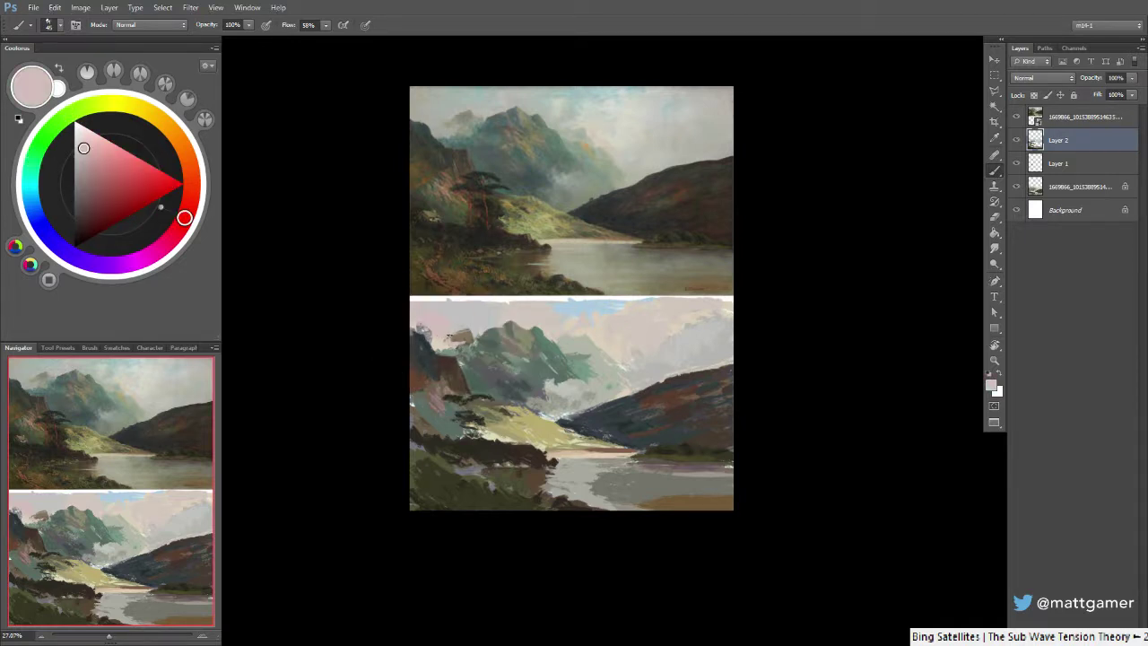
key(2)
key(alt)
alt+click(447, 342)
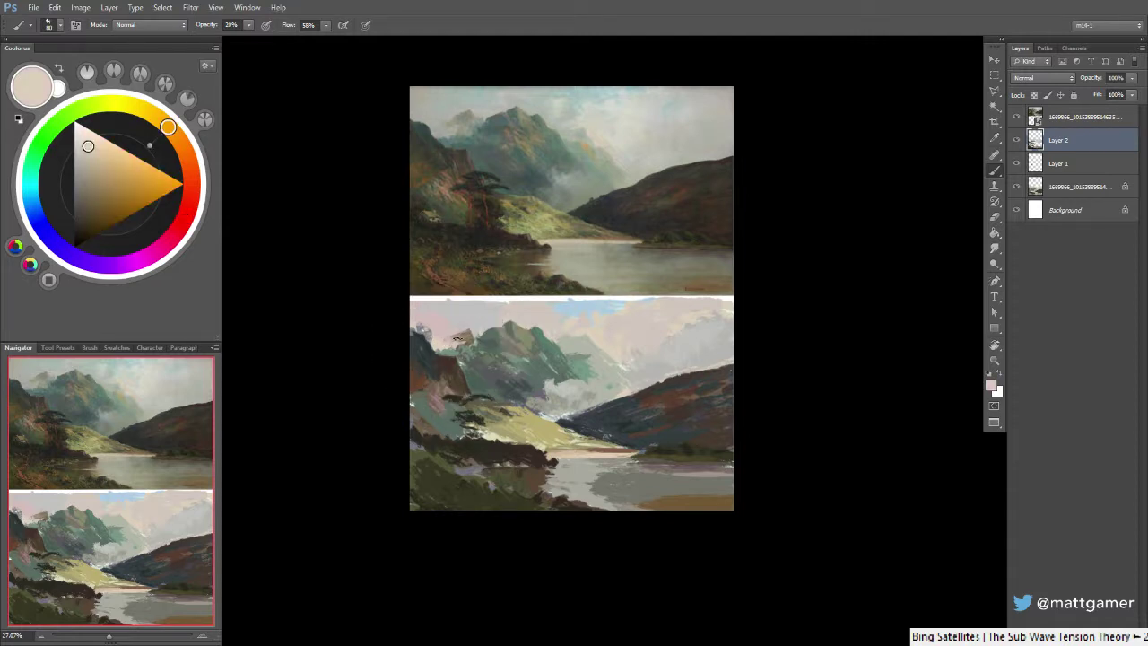
alt+click(444, 324)
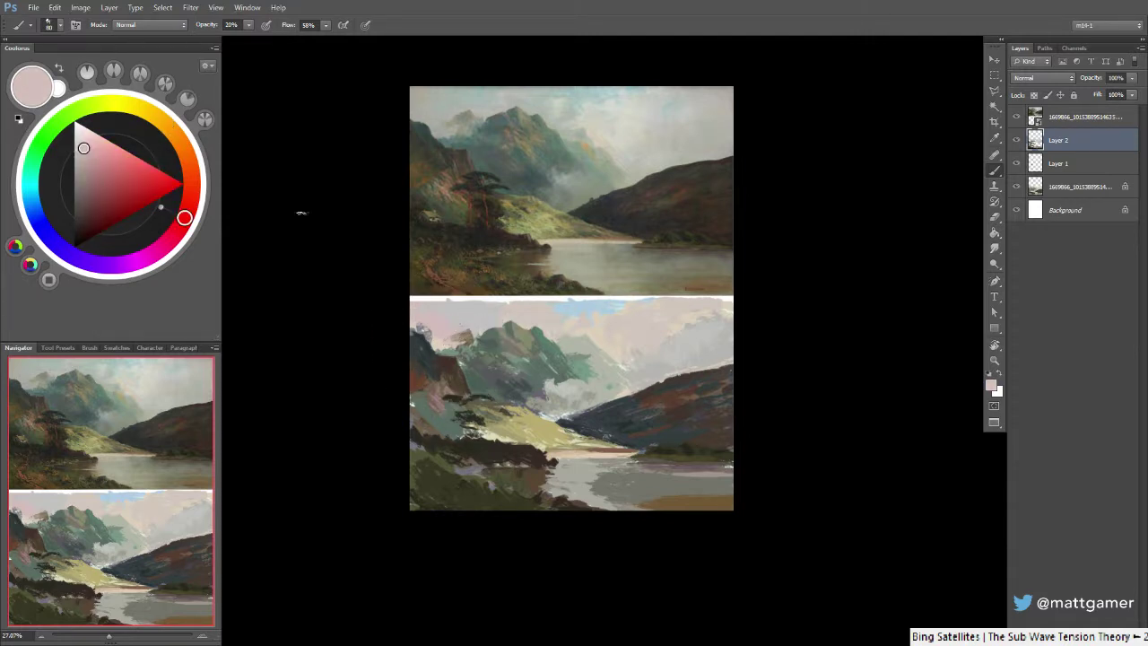
Darken the sampled pink and rework the small distant peak above the cliff with sampled browns and taupe at 100% opacity
click(84, 157)
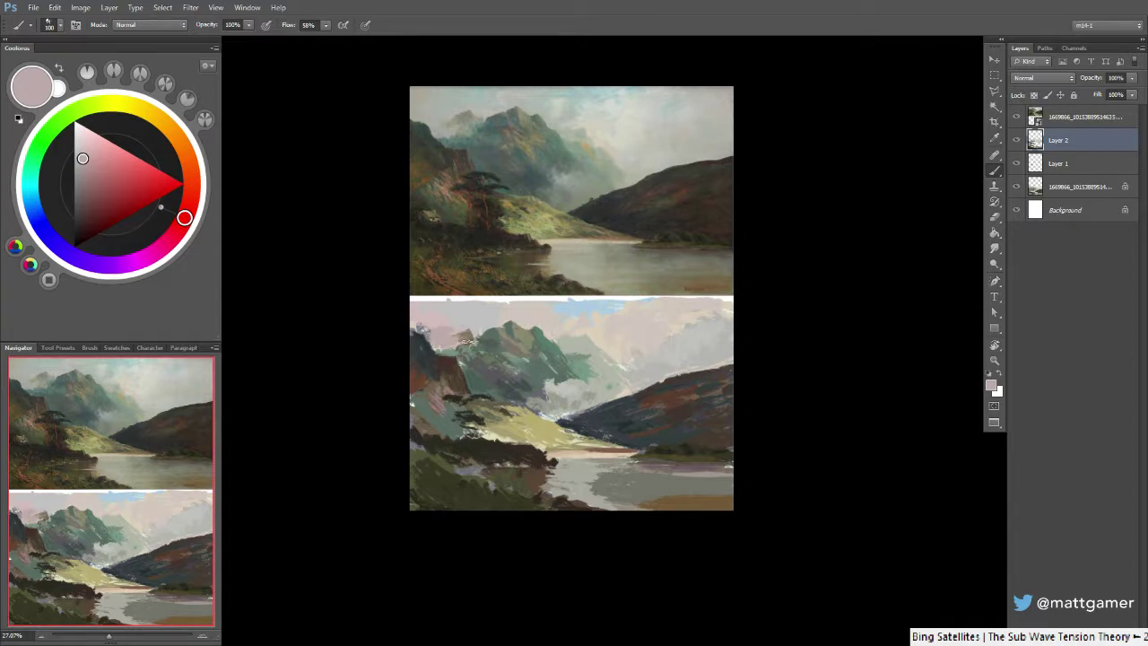
alt+click(462, 335)
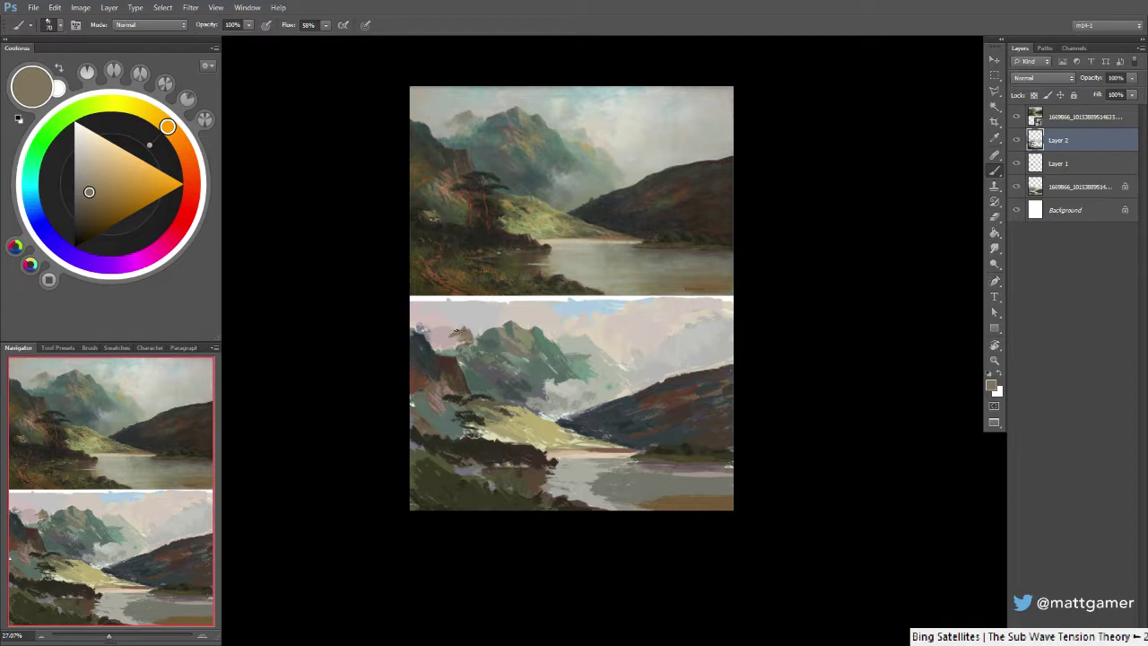
alt+click(431, 325)
alt+click(451, 332)
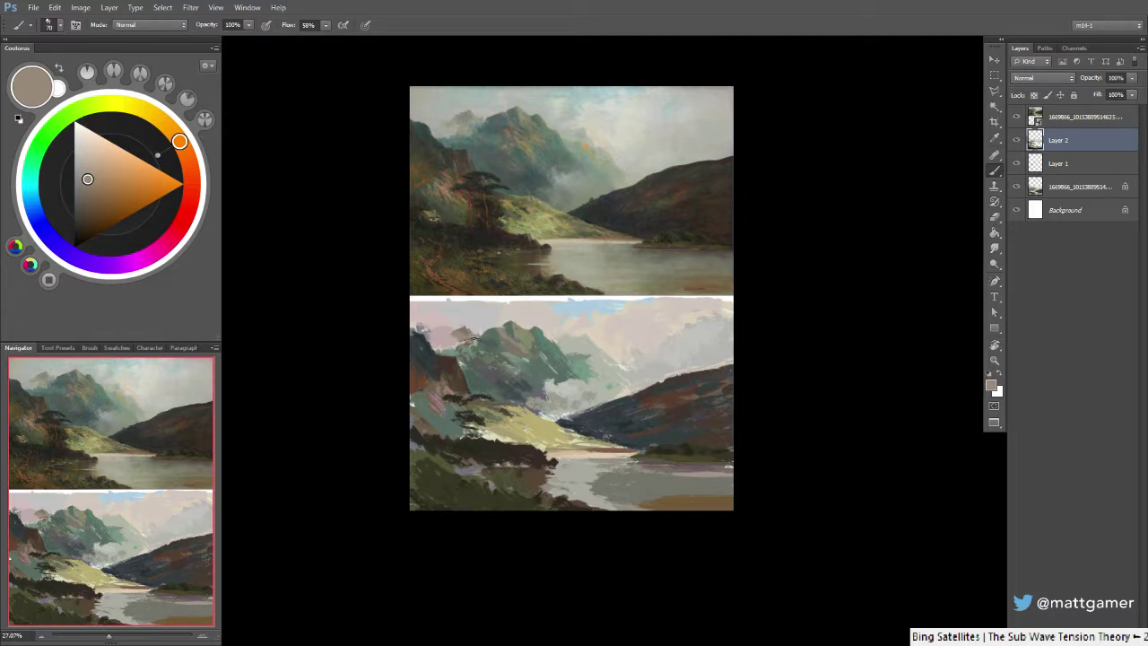
alt+click(477, 330)
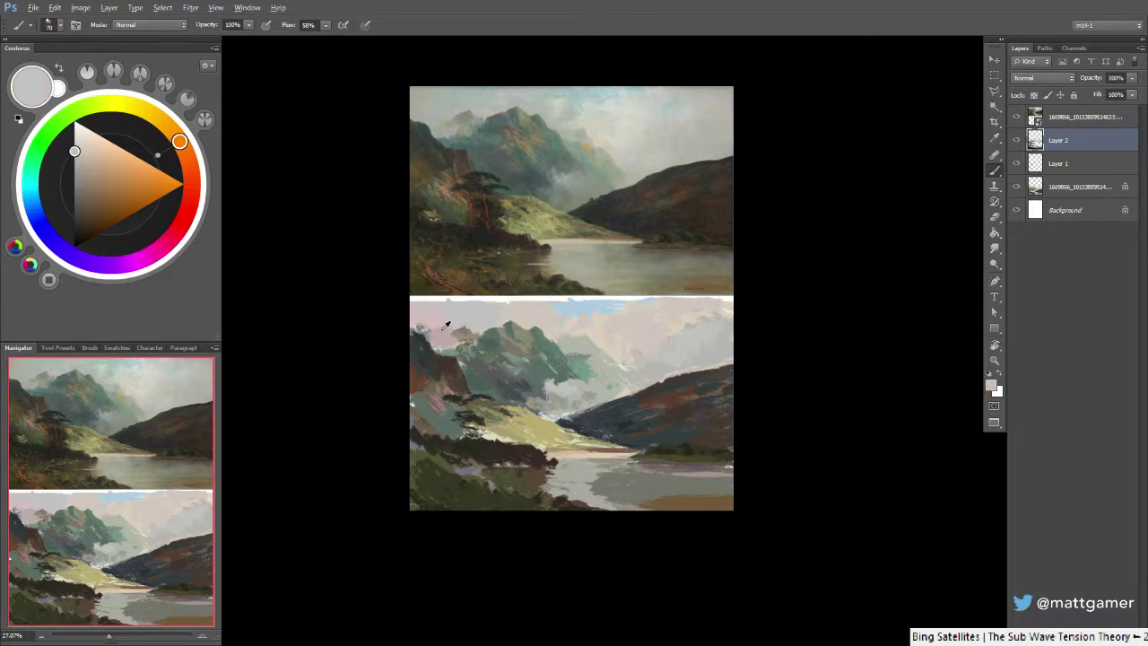
Repaint the sky around the cliff top and small peak with sampled pinks, using 50% and 100% brush opacity
alt+click(442, 325)
key(5)
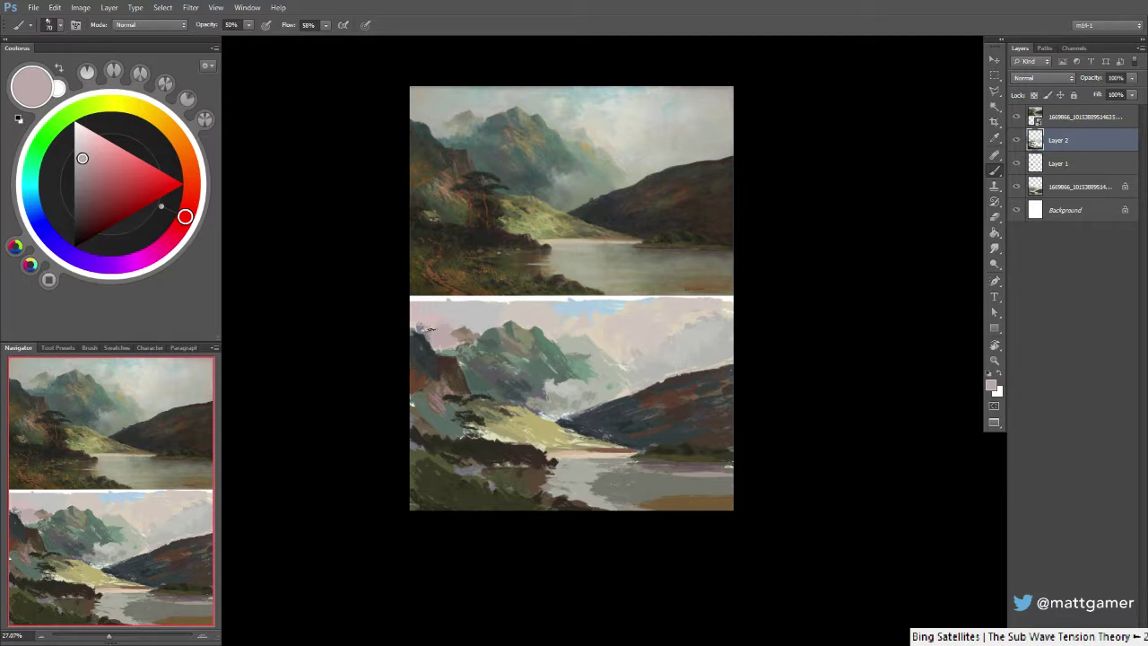
alt+click(432, 328)
key(0)
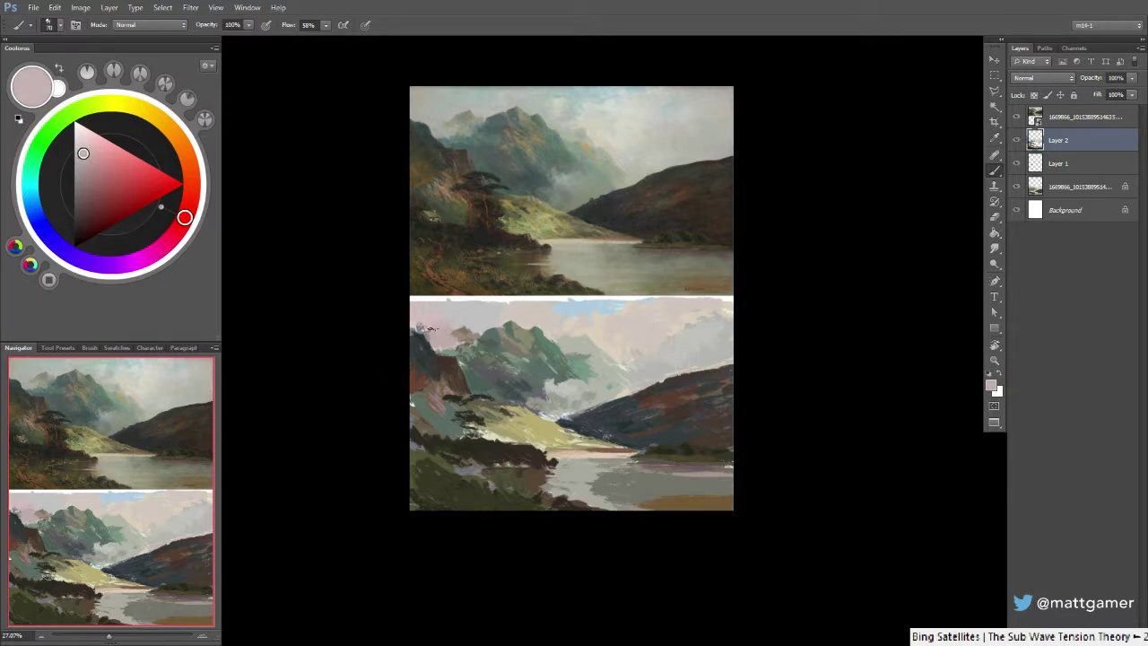
alt+click(501, 320)
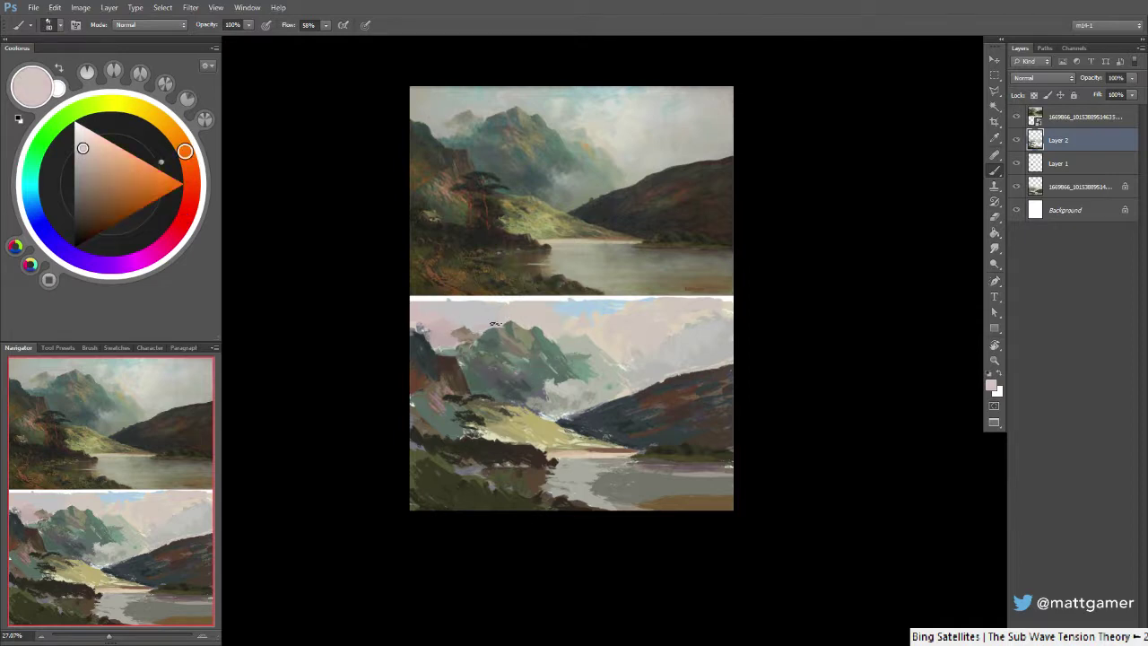
alt+click(440, 319)
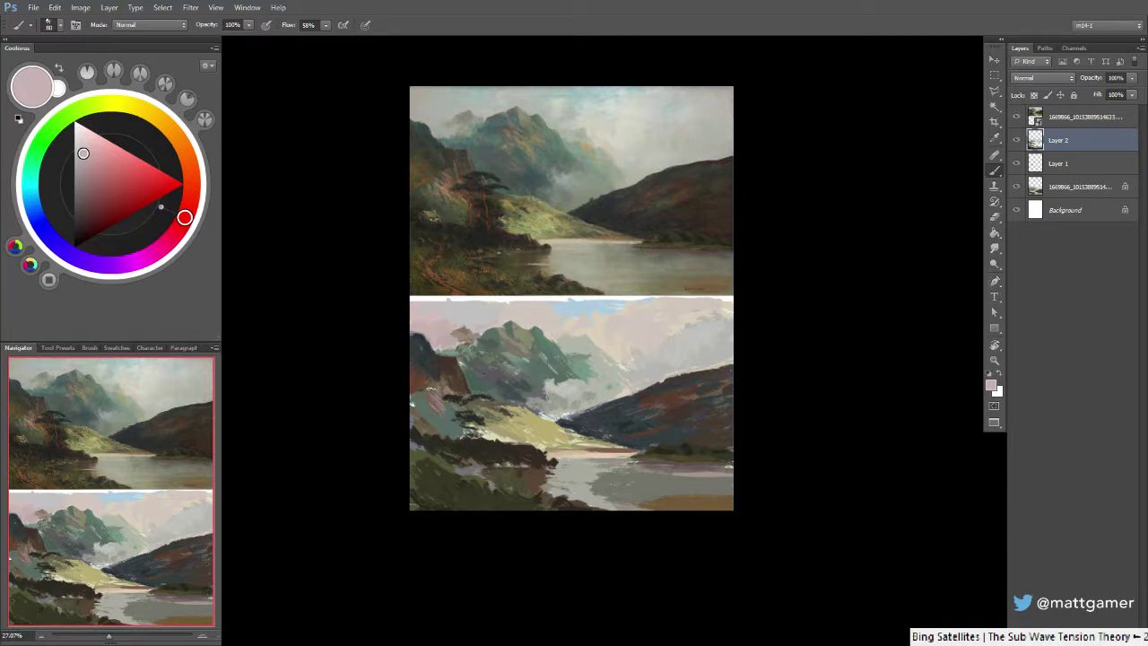
Refine the small peak with sampled taupe and pink, and touch up the sky over the mountain with cream and pink
alt+click(459, 332)
alt+click(452, 332)
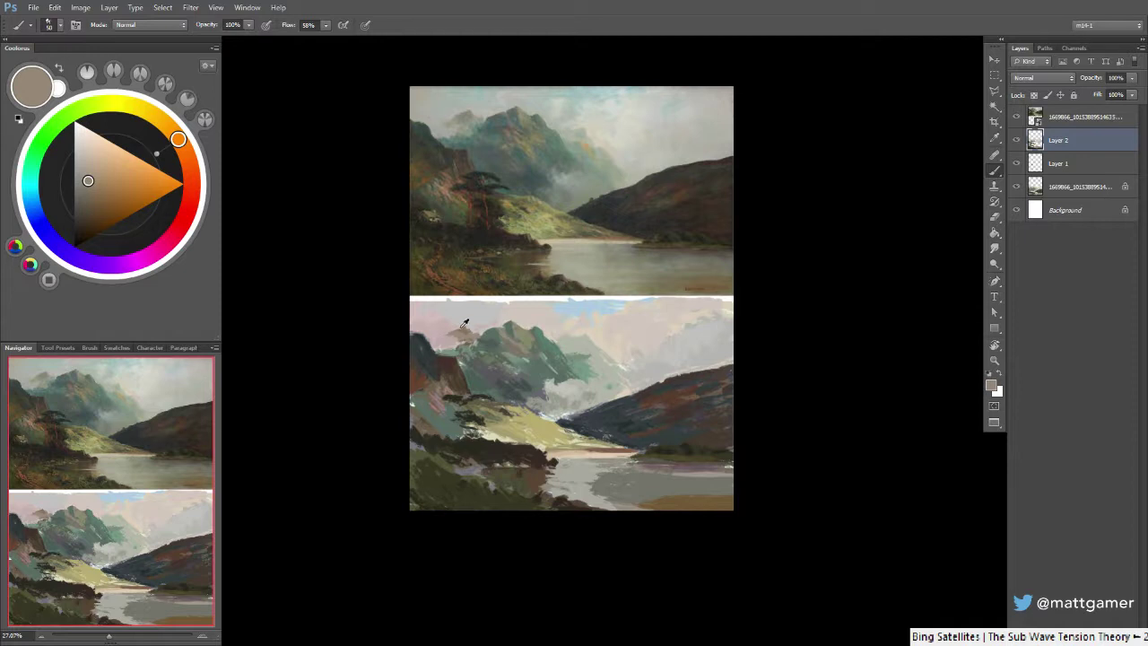
alt+click(455, 331)
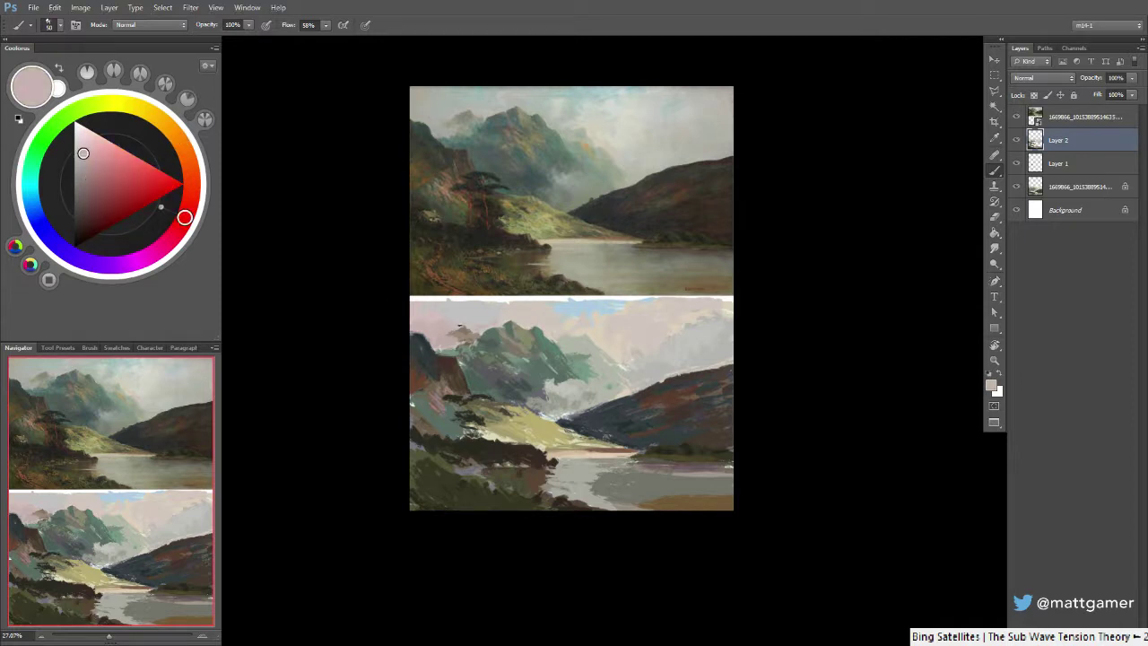
alt+click(461, 339)
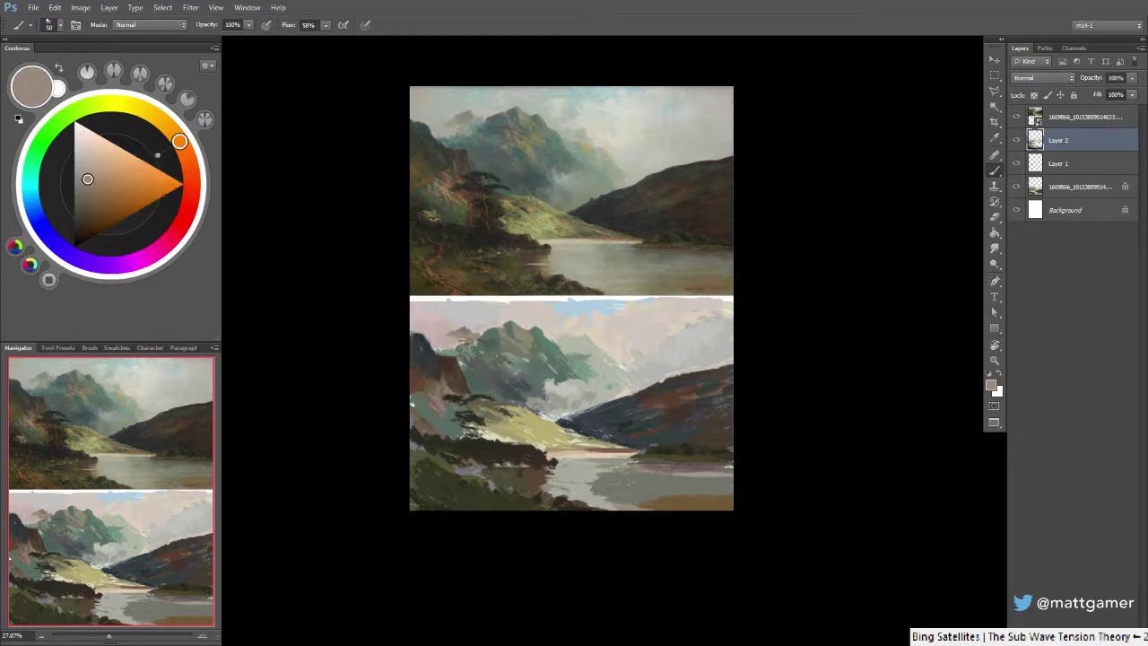
alt+click(465, 331)
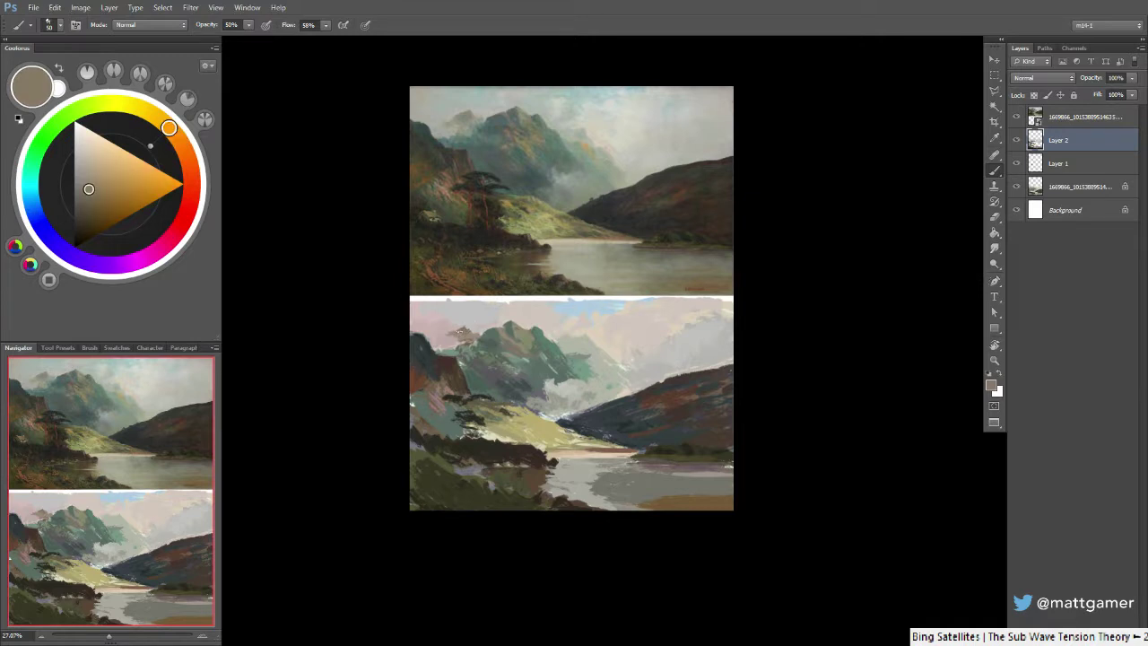
alt+click(582, 328)
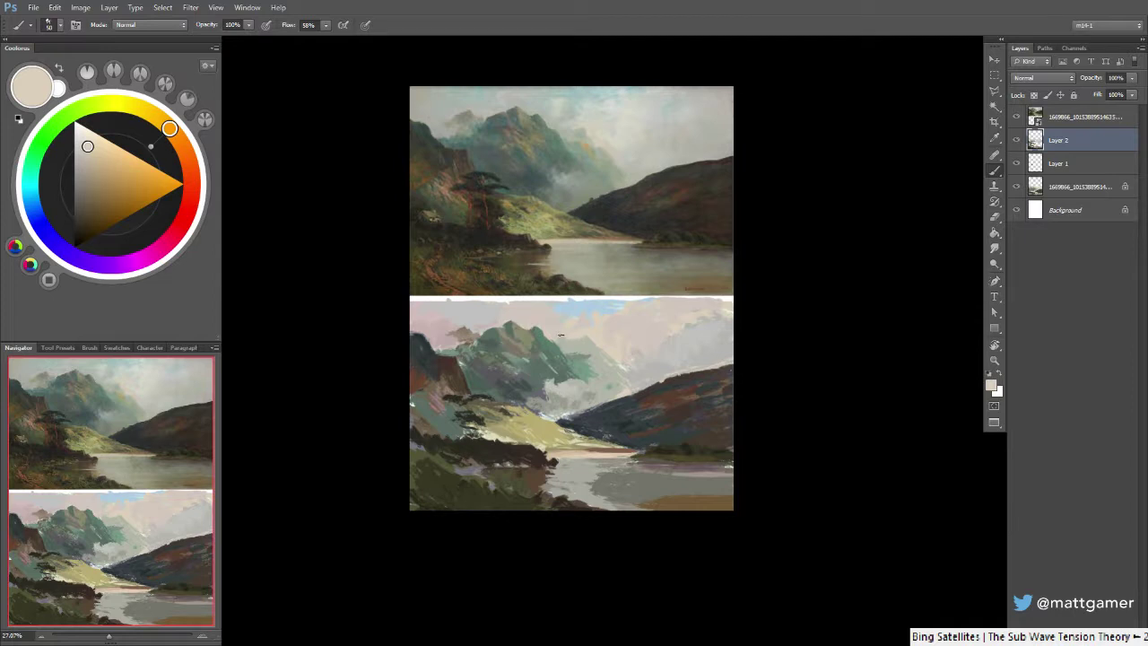
alt+click(531, 310)
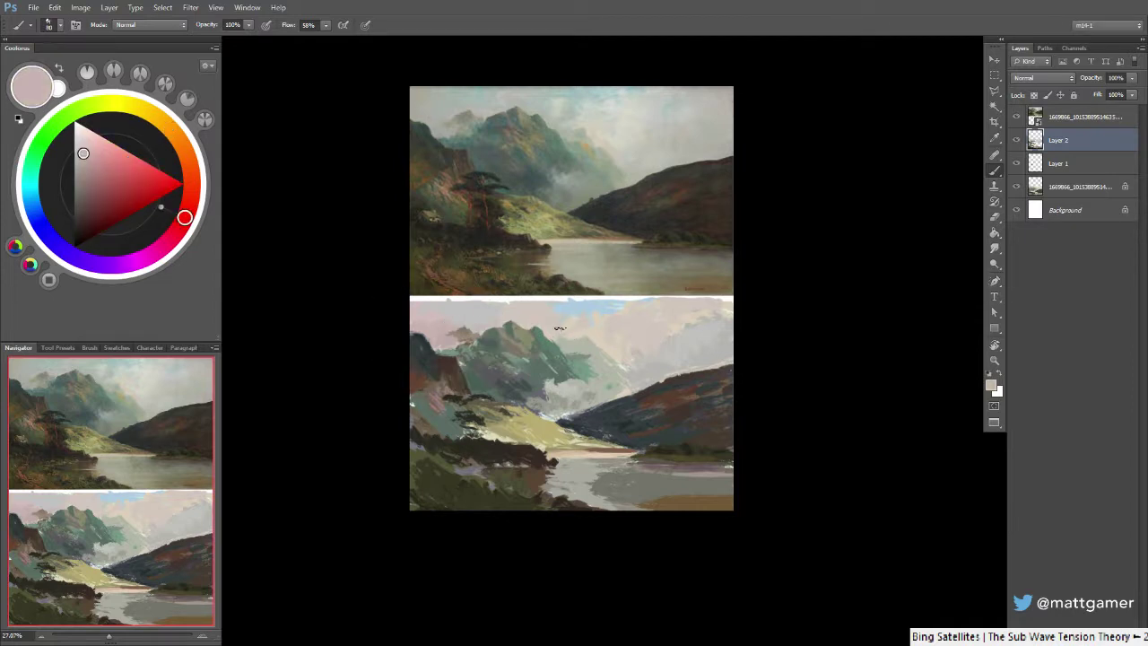
Sample the sky, mix a neutral light grey and brush it above the small peak with a larger brush
alt+click(429, 109)
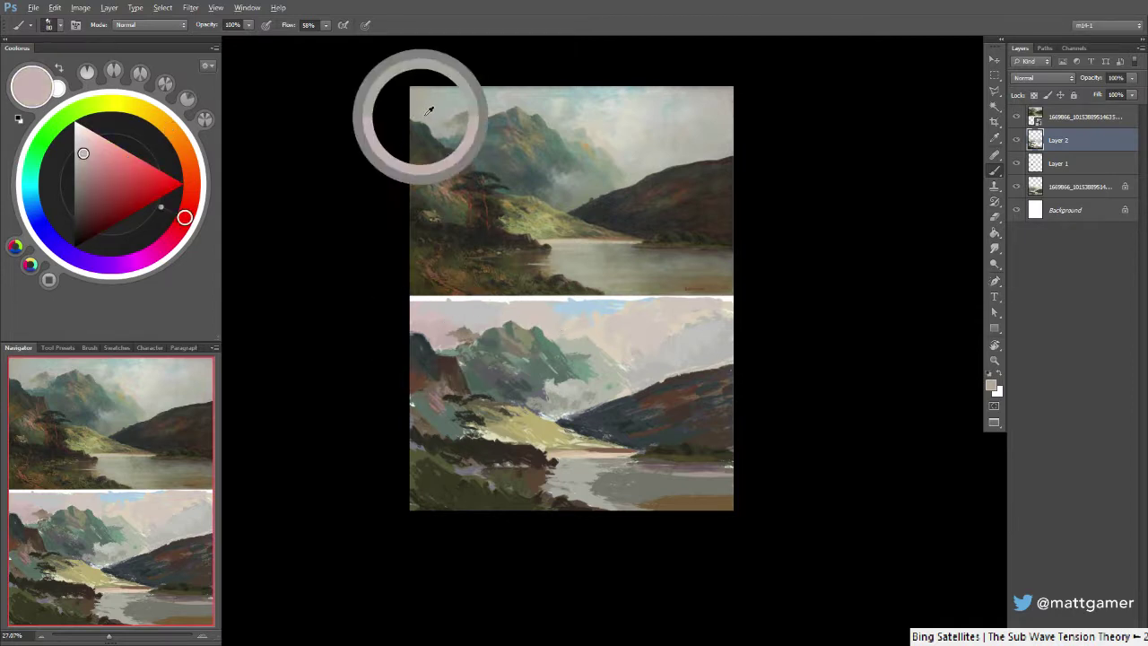
alt+click(442, 334)
click(166, 122)
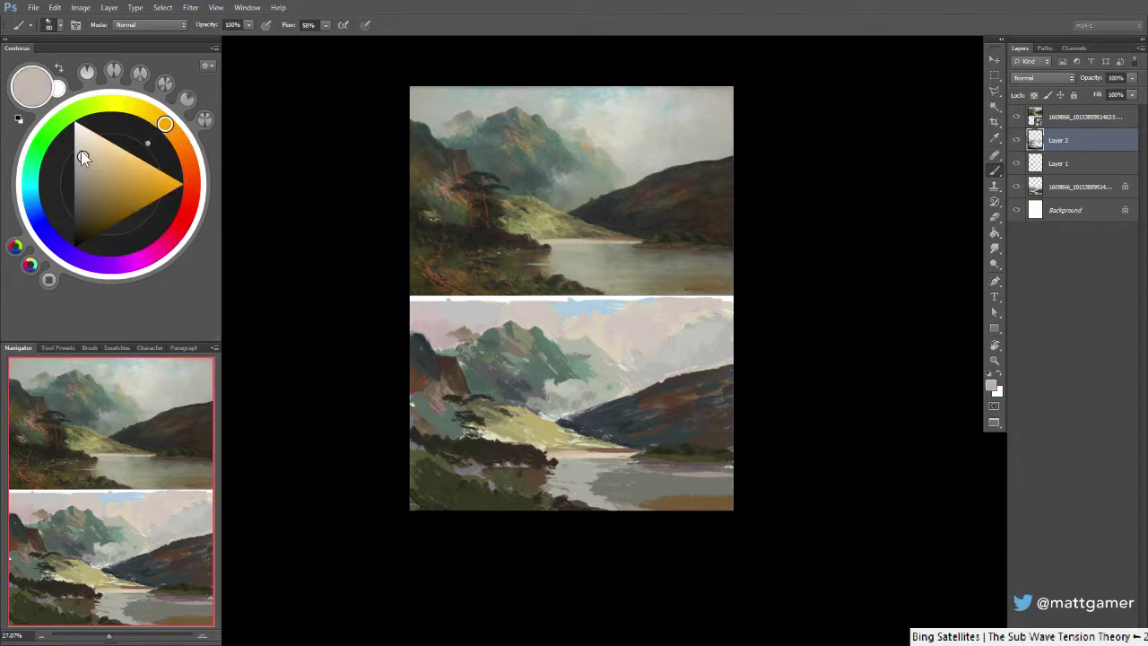
drag(83, 156, 75, 162)
drag(178, 144, 166, 124)
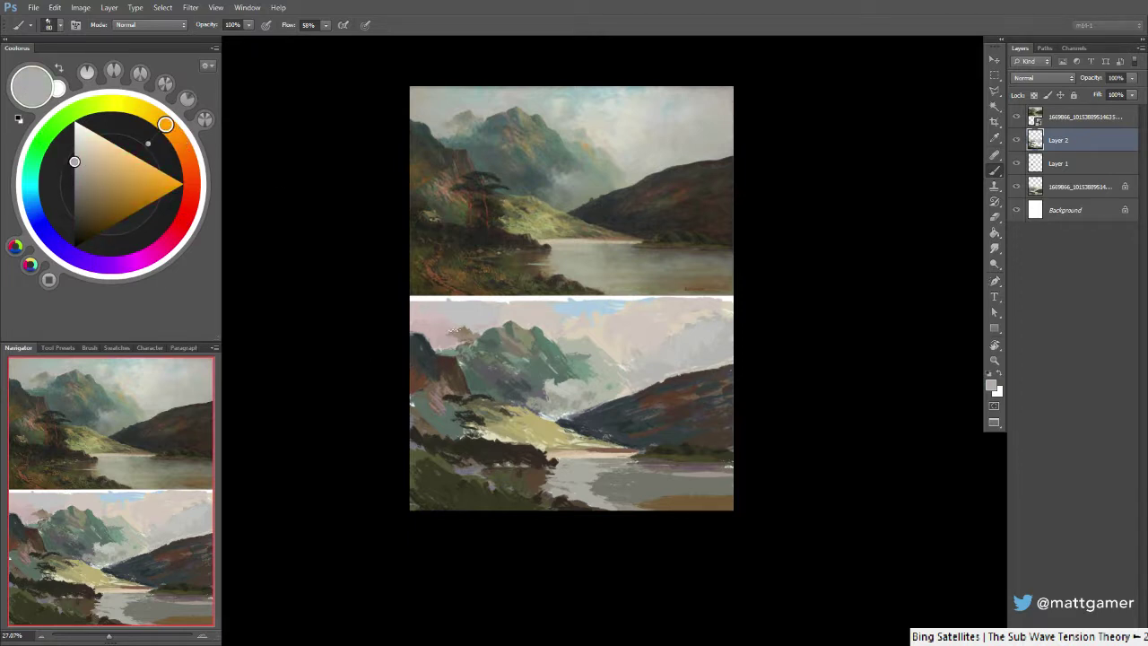
key(bracketright)
drag(461, 325, 447, 317)
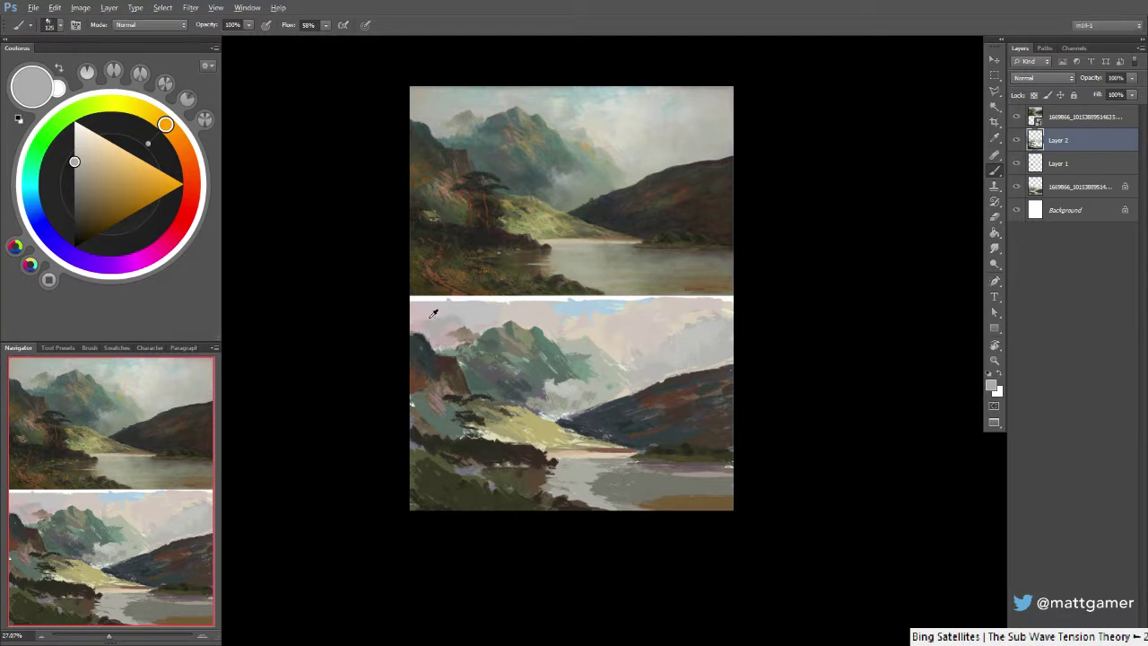
Blend sampled pale pinks over the grey sky patch beside the cliff top, using a larger brush
alt+click(433, 315)
key(bracketright)
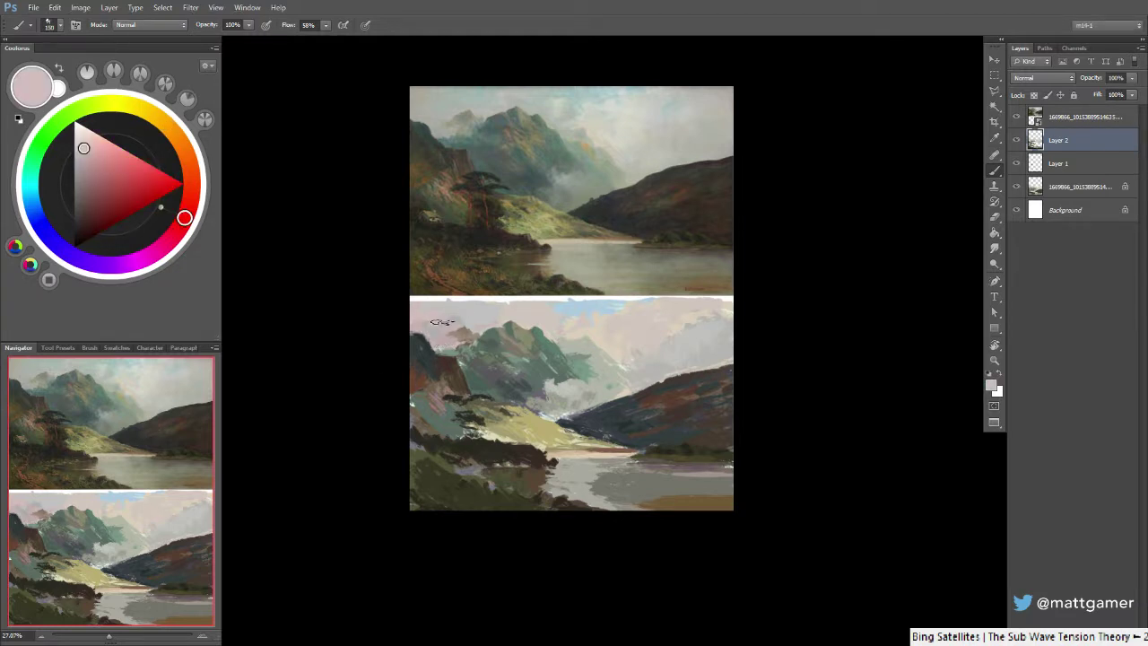
mouse_move(443, 322)
mouse_down()
mouse_move(467, 317)
mouse_move(455, 320)
mouse_up()
alt+click(446, 320)
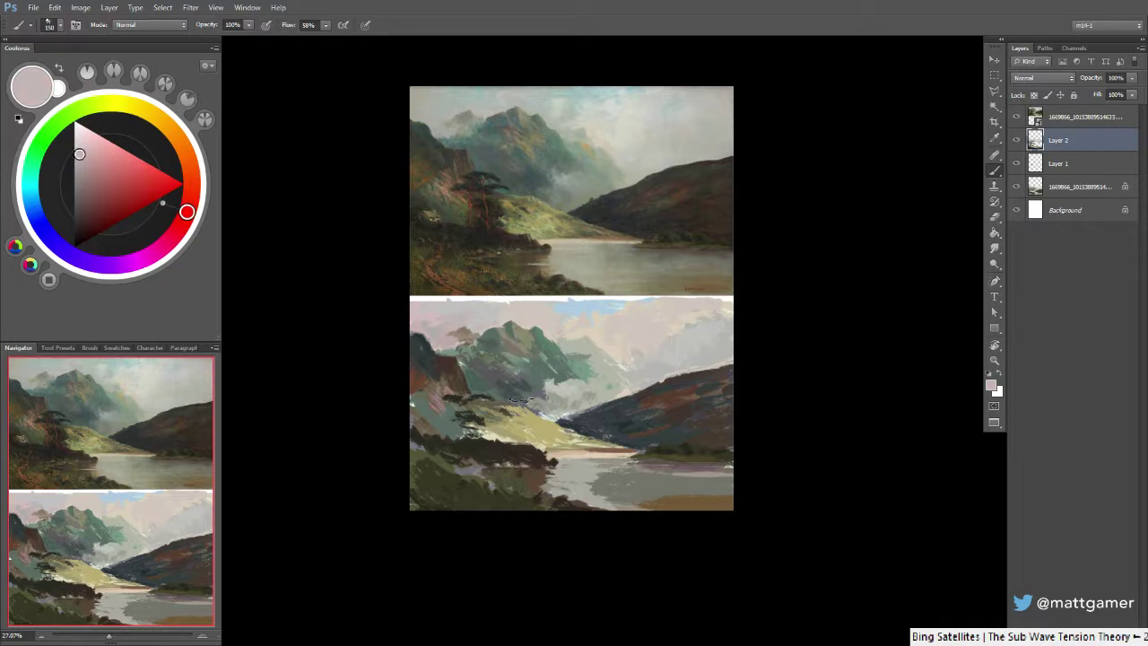
Sample the cliff's dark blue-greys and define the cliff top with a smaller brush
key(bracketleft)
alt+click(427, 339)
key(bracketleft)
key(bracketleft)
key(bracketleft)
key(bracketleft)
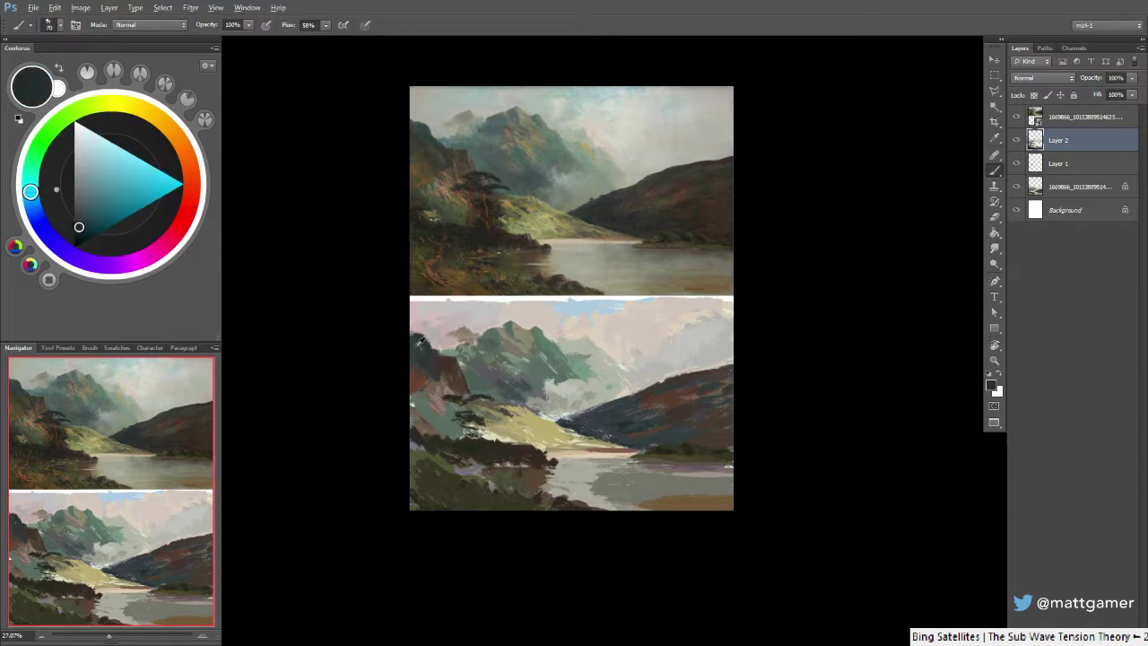
alt+click(423, 351)
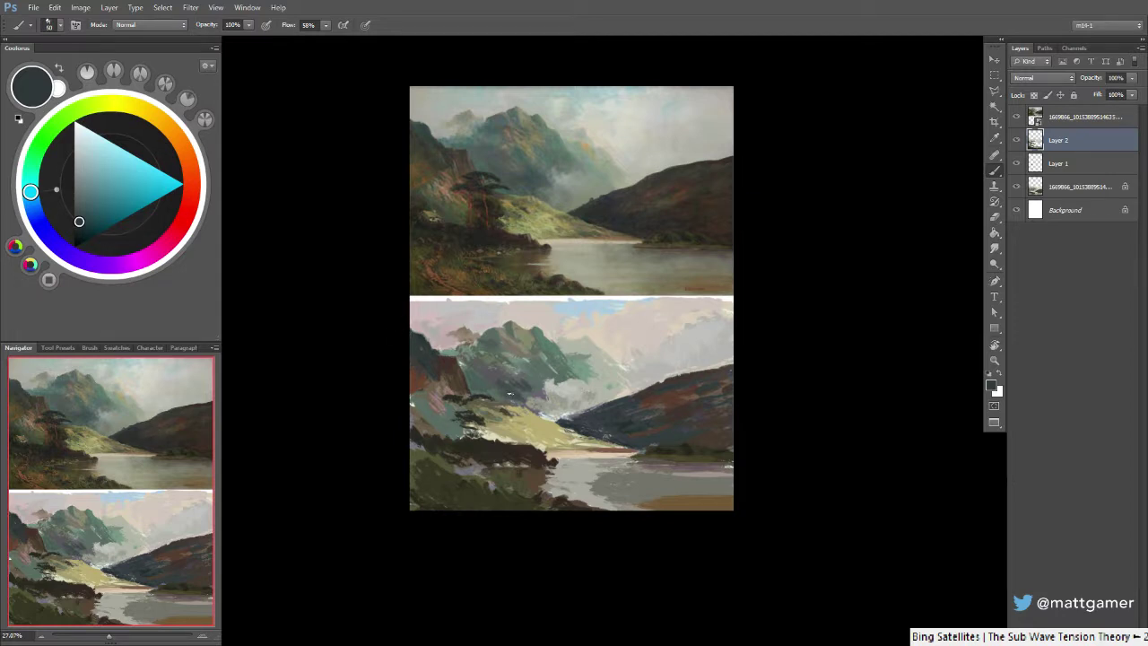
Sample a grey-green from the distant mountain and rotate the whole canvas 180 degrees
alt+click(510, 328)
key(ctrl+shift+r)
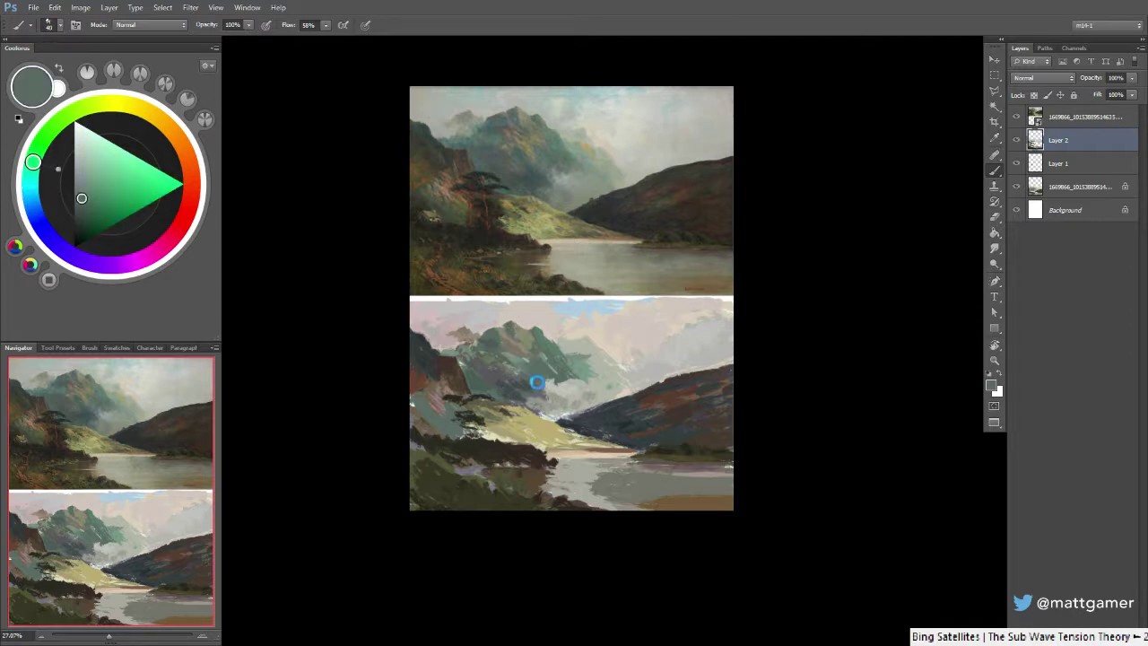
key(ctrl+shift+r)
key(ctrl+alt+r)
key(ctrl+alt+r)
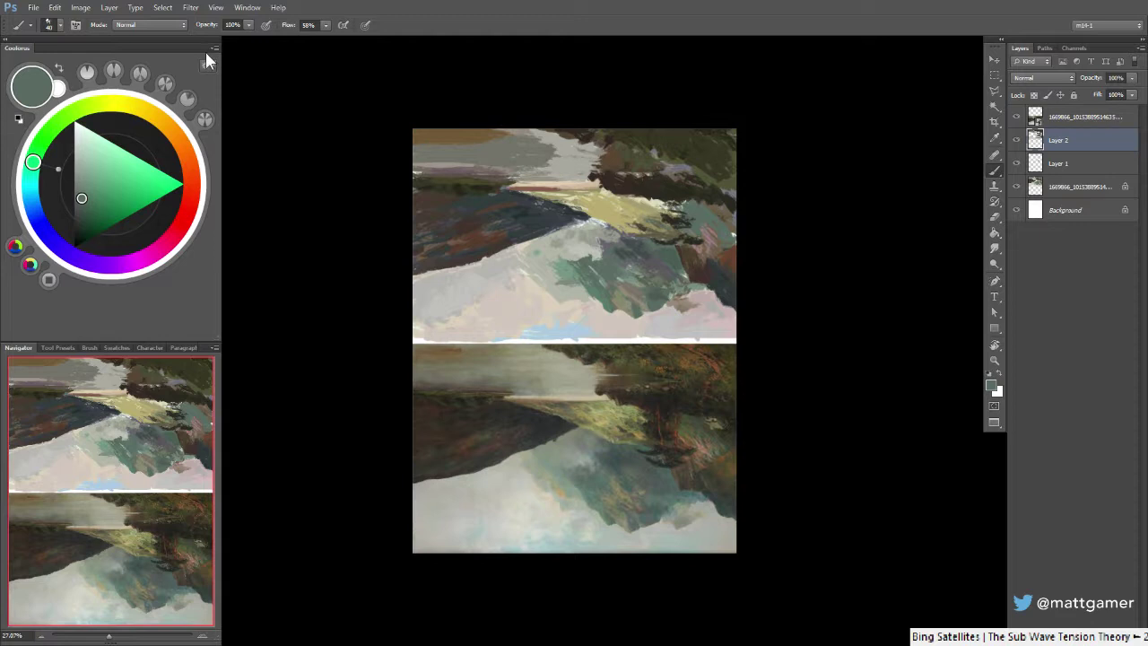
key(ctrl+alt+r)
key(ctrl+alt+r)
Refine the distant mountain's outline and far slope on the upside-down study with sampled sky pinks, creams and grey-green
alt+click(612, 314)
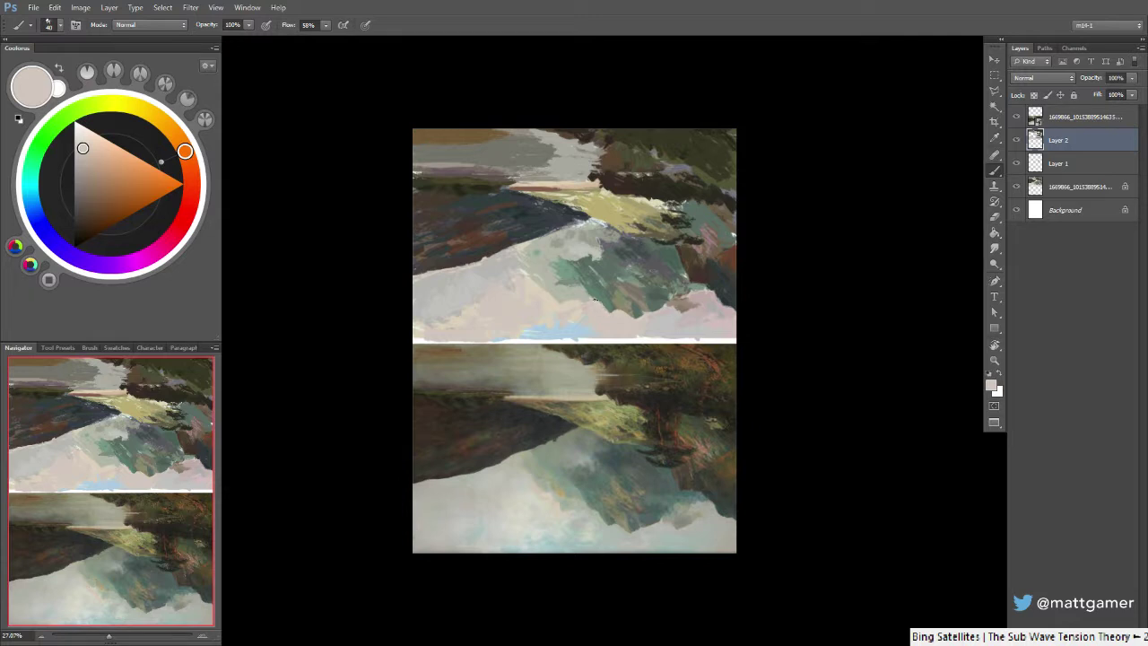
alt+click(572, 272)
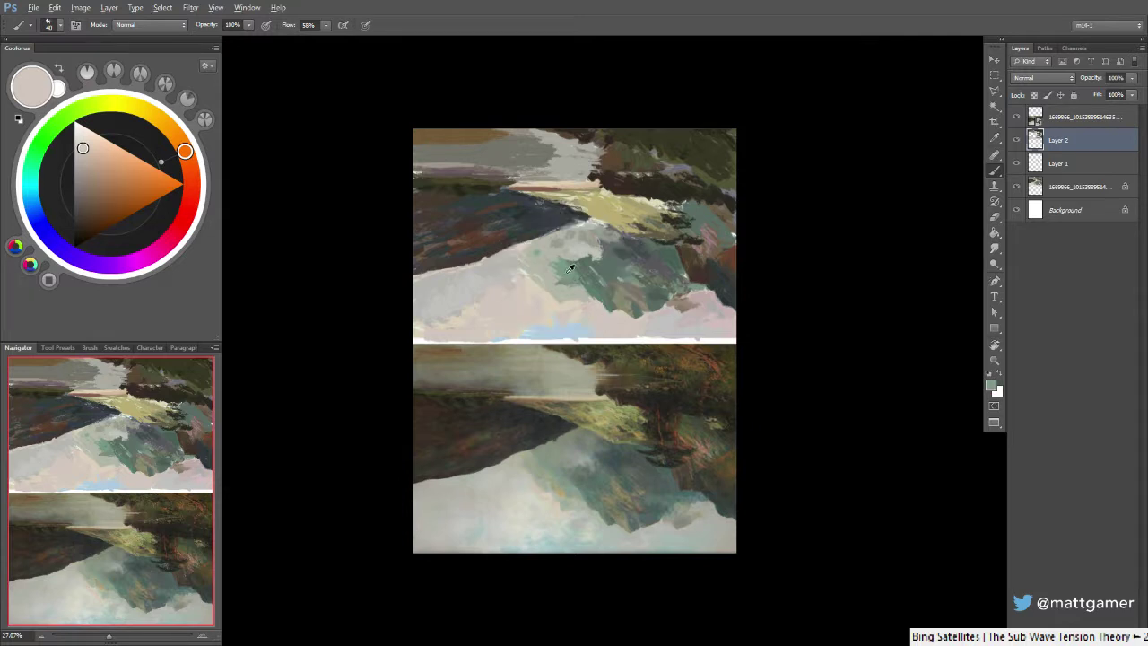
alt+click(610, 312)
alt+click(548, 292)
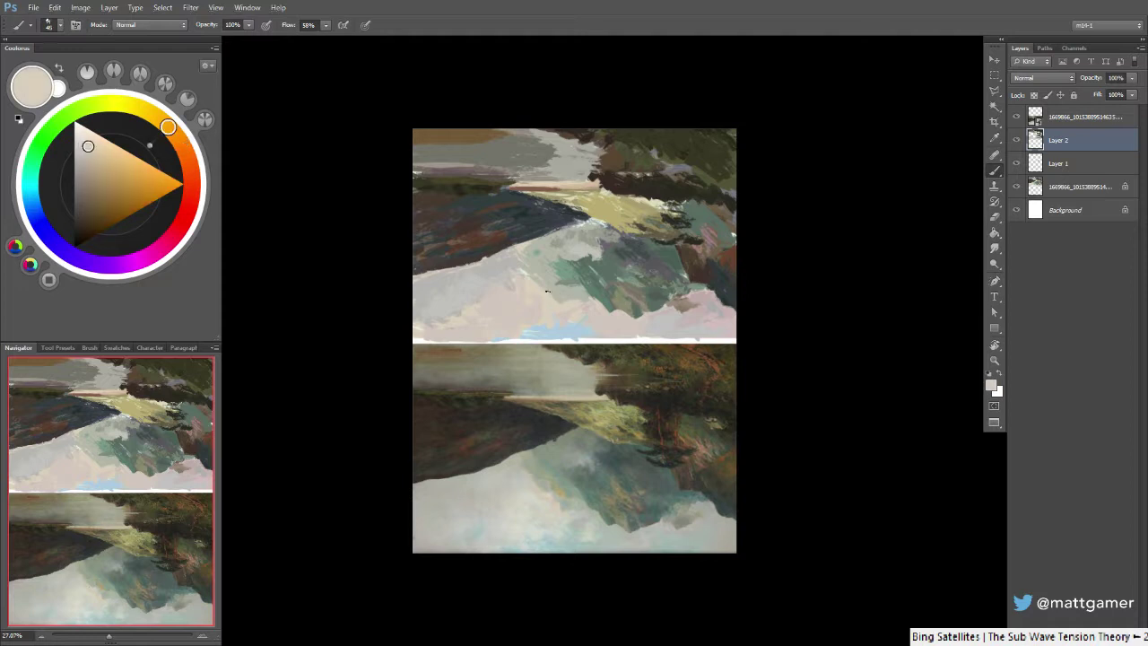
alt+click(549, 294)
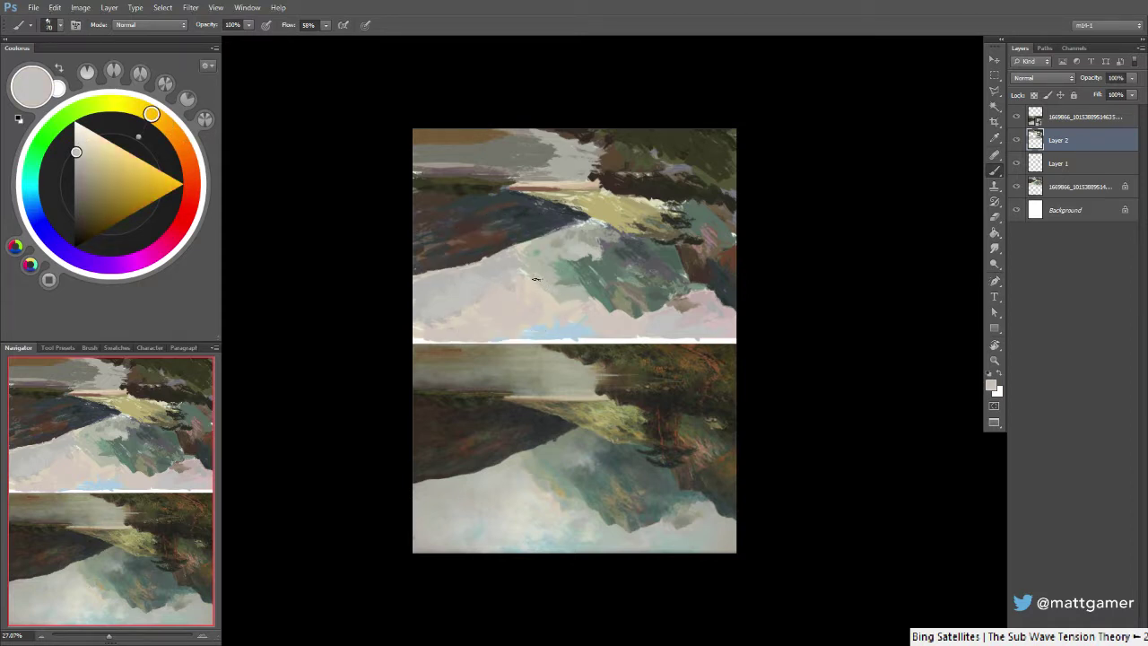
Sample an olive tone, lighten it to ochre, add accents to the mountain's far slope and blend with sampled grey-green
alt+click(559, 475)
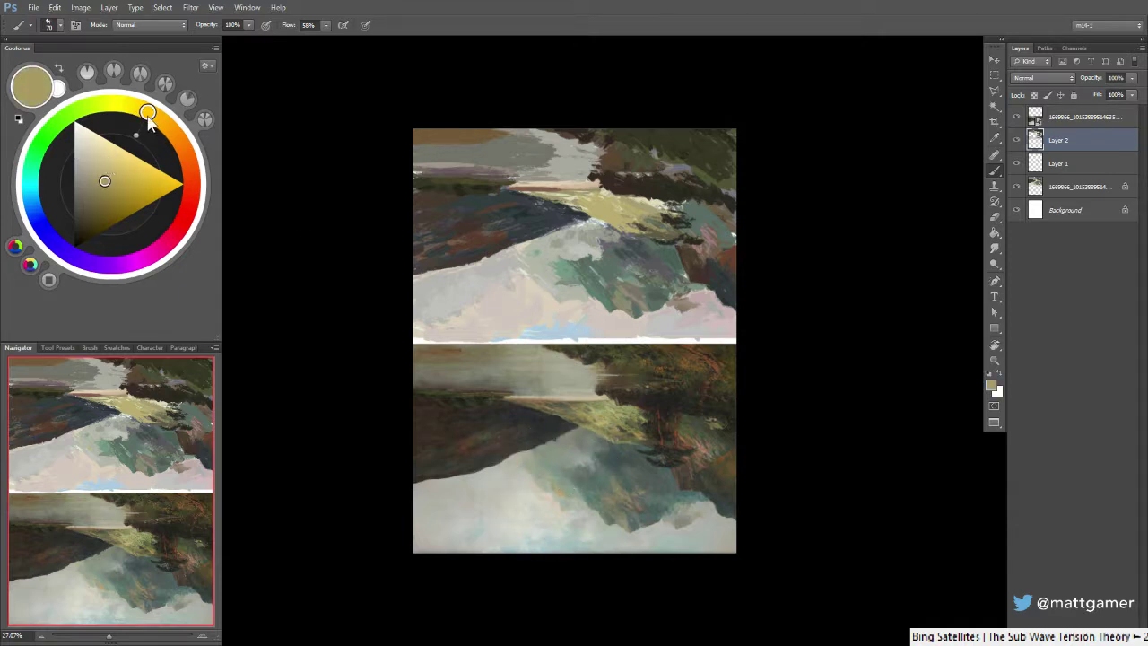
drag(104, 183, 104, 173)
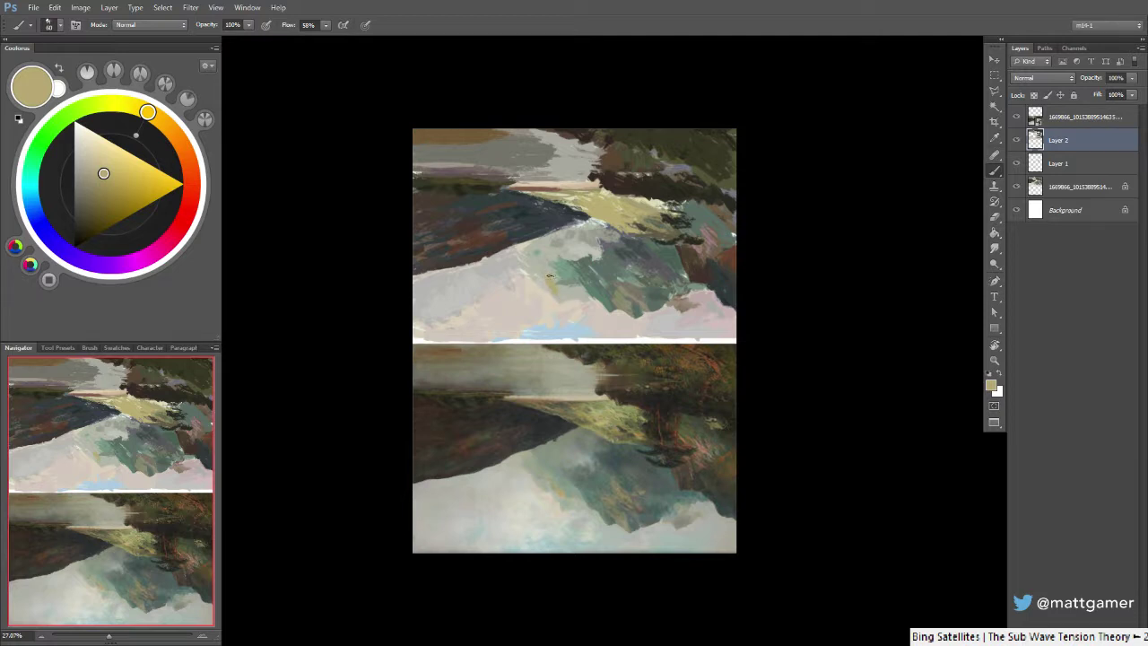
alt+click(559, 292)
alt+click(558, 295)
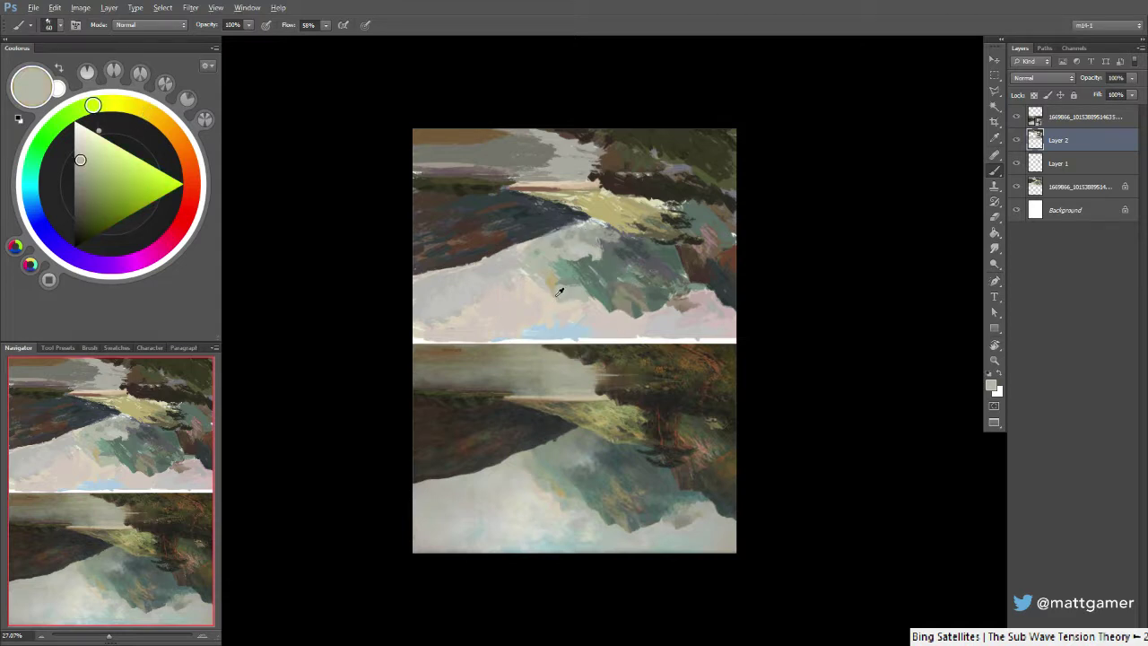
Lighten the sampled cream to near-white and brush it over the sky around the blue patch with a larger brush
alt+click(562, 305)
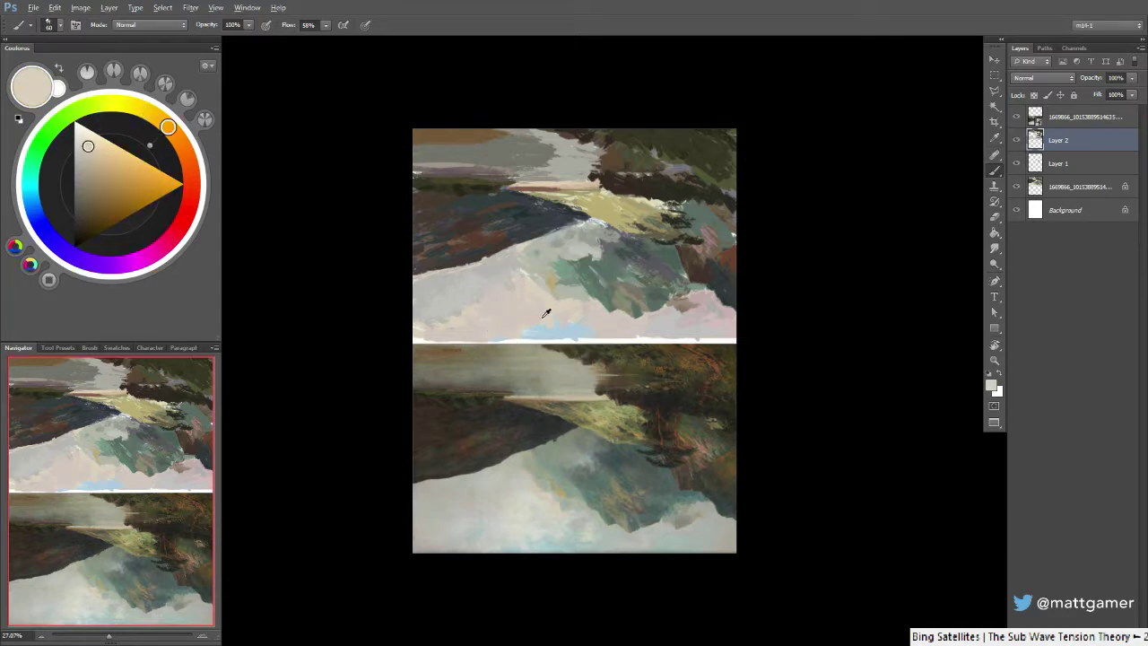
alt+click(542, 310)
click(80, 145)
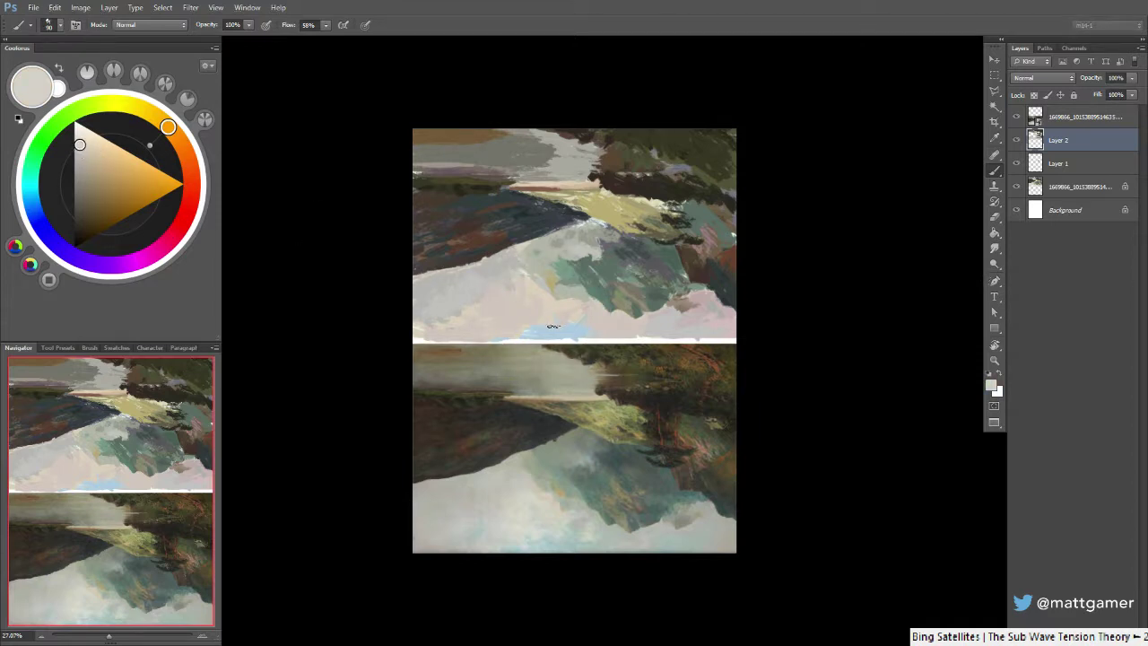
click(76, 134)
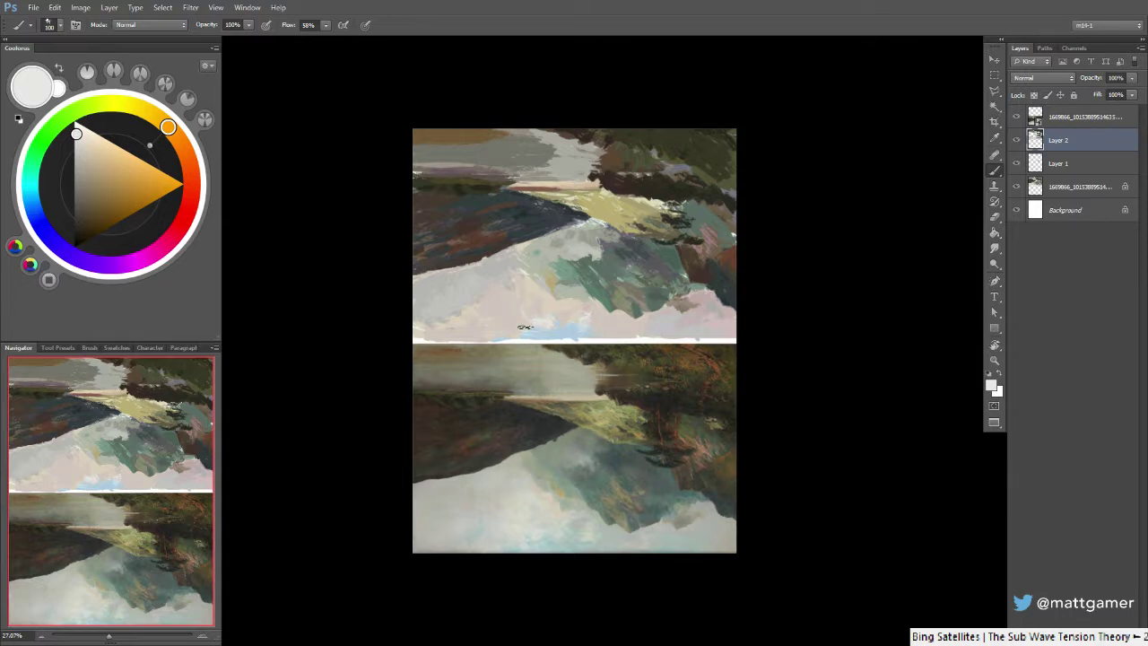
click(75, 137)
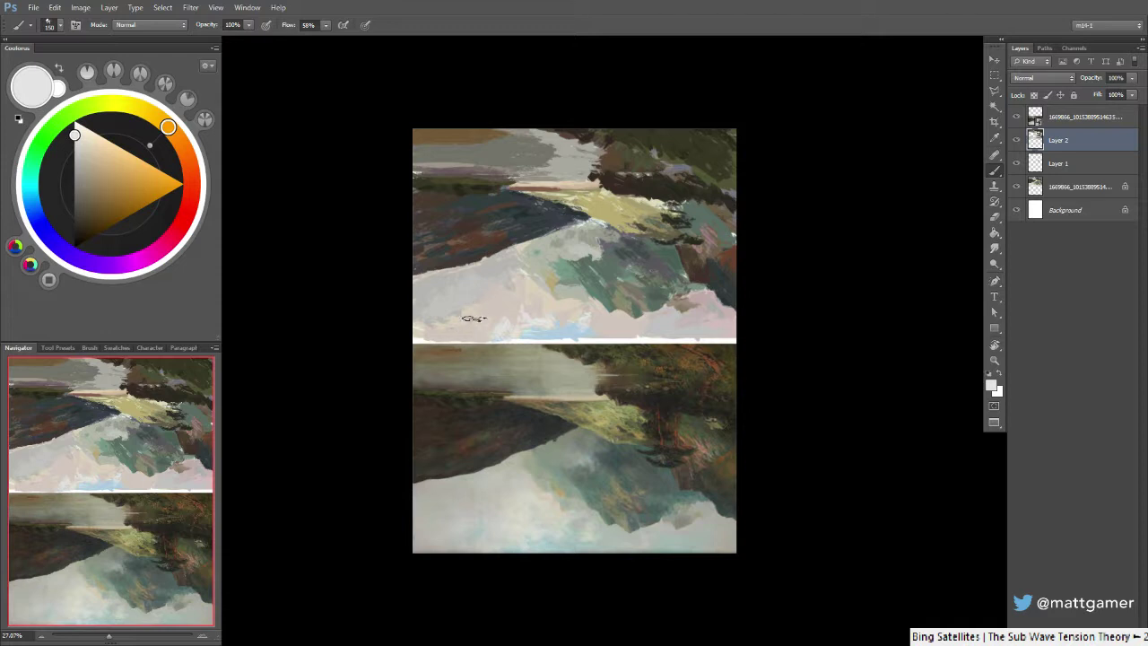
Set the brush opacity to 80% and soften the sky beside the dark hill with sampled off-white tones
key(8)
alt+click(462, 338)
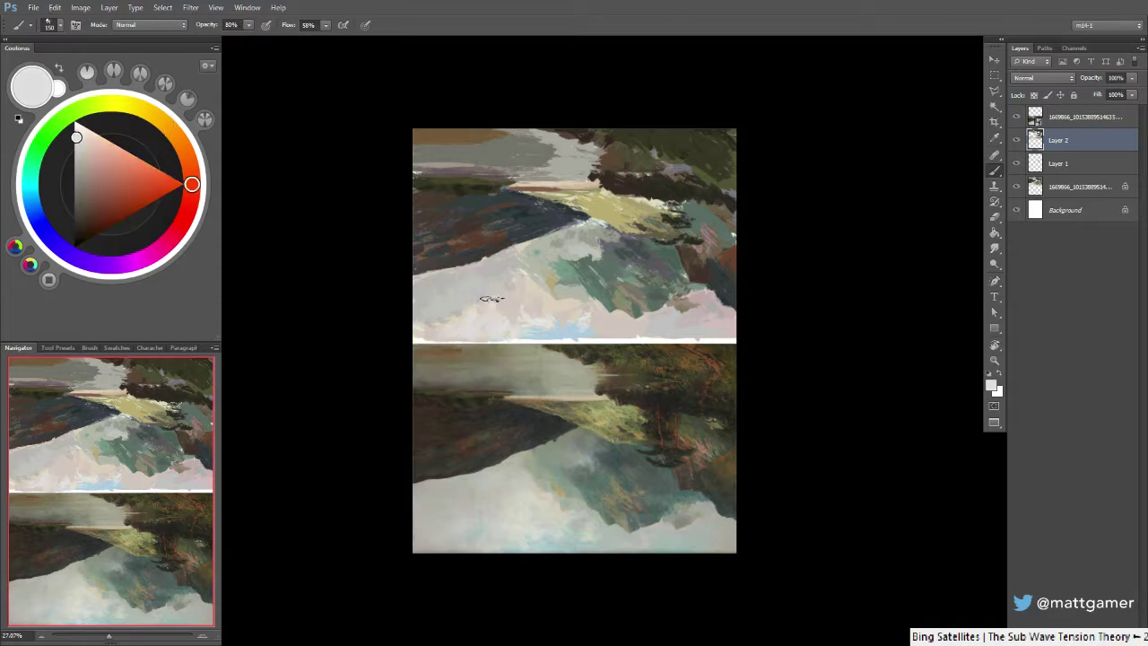
mouse_move(492, 299)
mouse_down()
mouse_move(500, 292)
mouse_move(506, 310)
mouse_move(508, 295)
mouse_up()
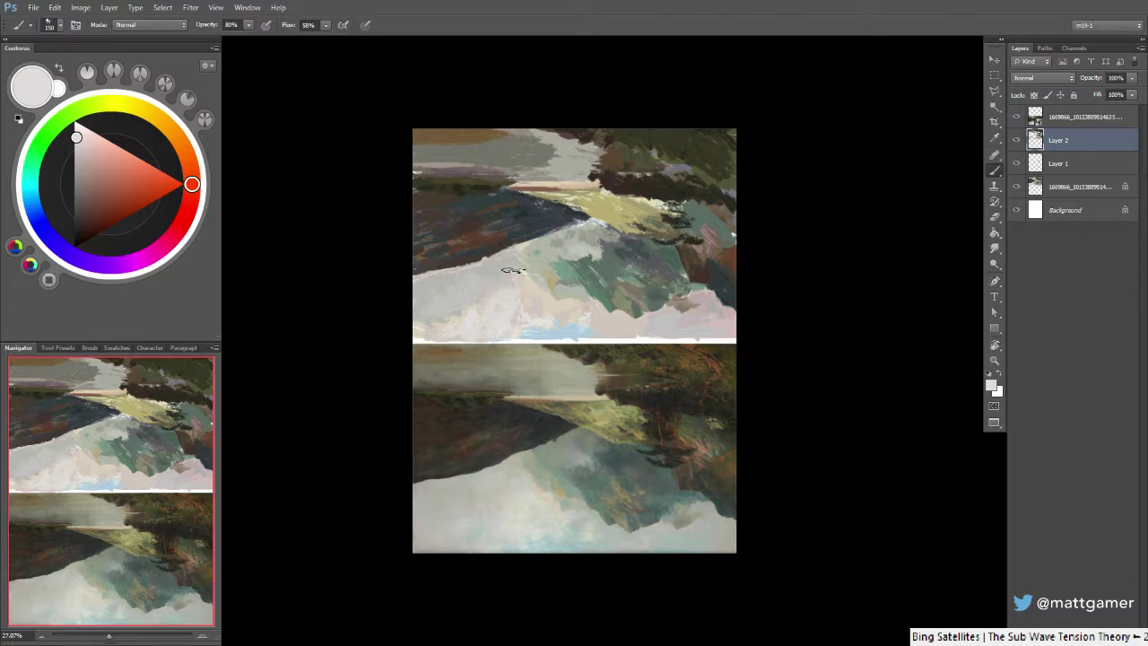
alt+click(507, 290)
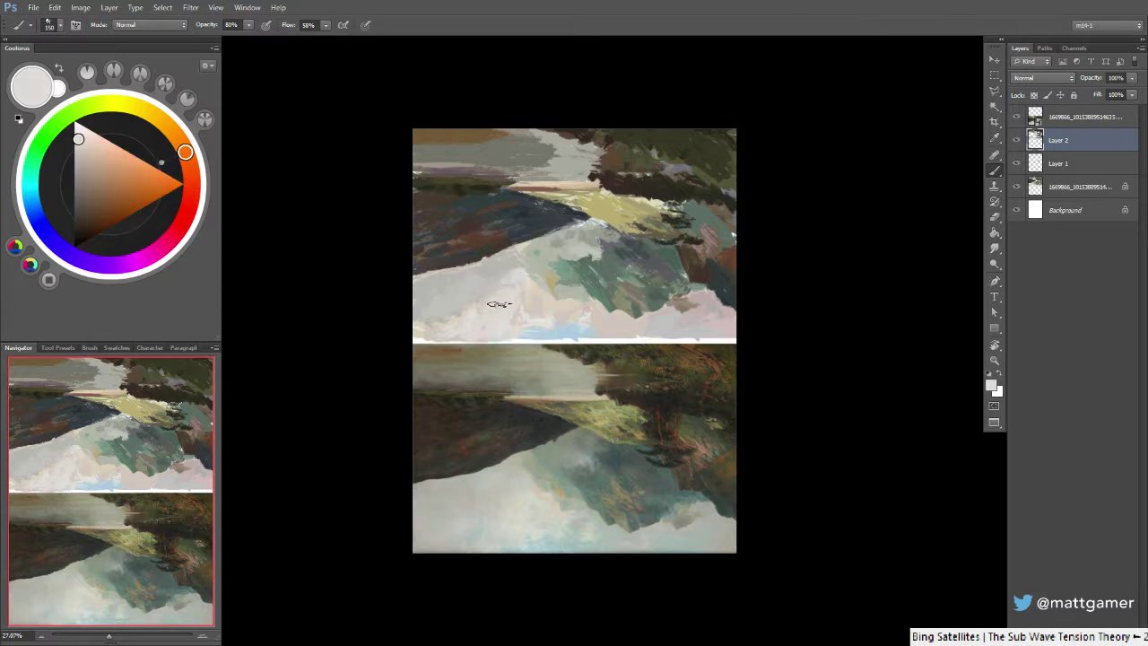
Shift the off-white to a cool pale blue and blend it into the sky with sampled light greys, enlarging the brush to 200
click(75, 140)
click(31, 196)
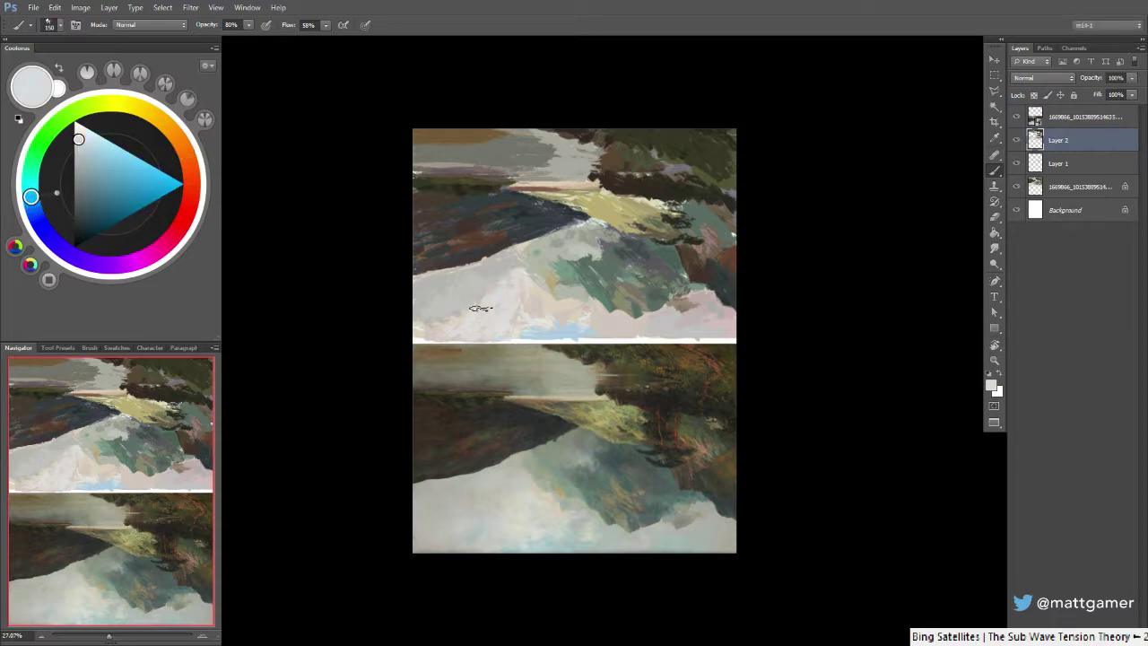
key(])
drag(492, 274, 472, 304)
alt+click(489, 473)
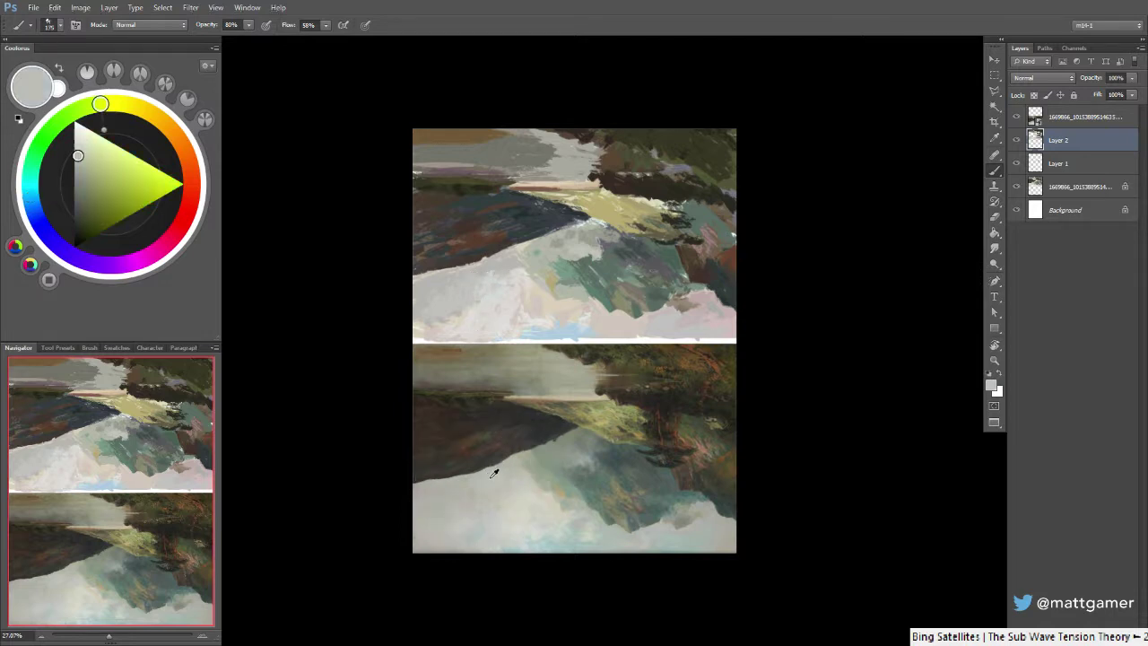
alt+click(495, 287)
key(bracketright)
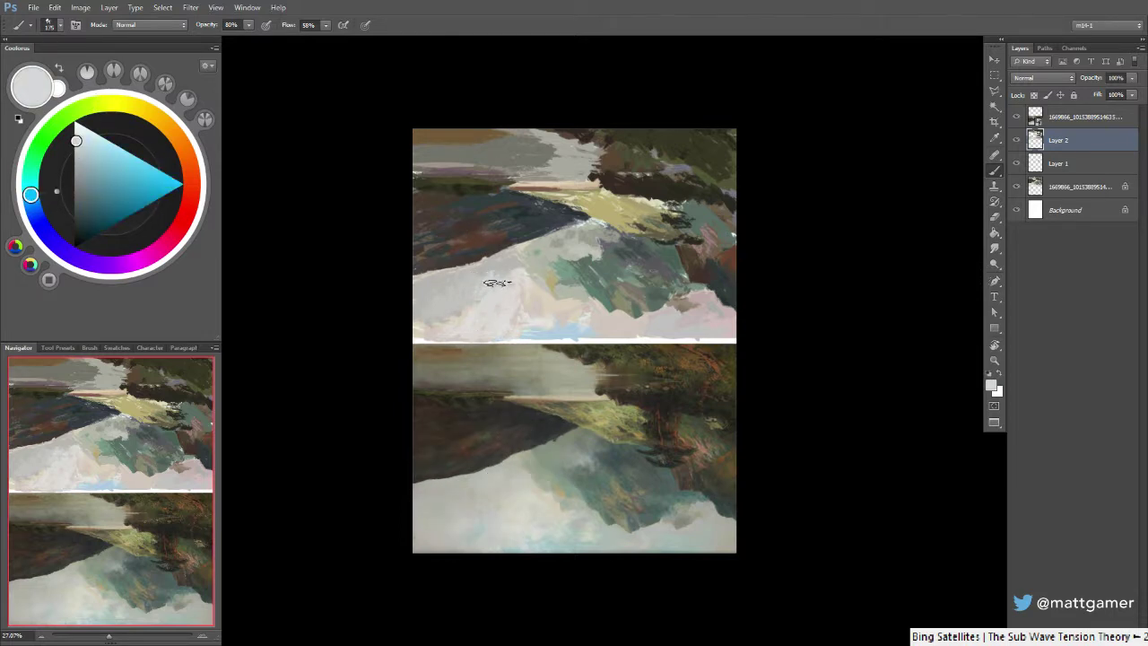
alt+click(468, 288)
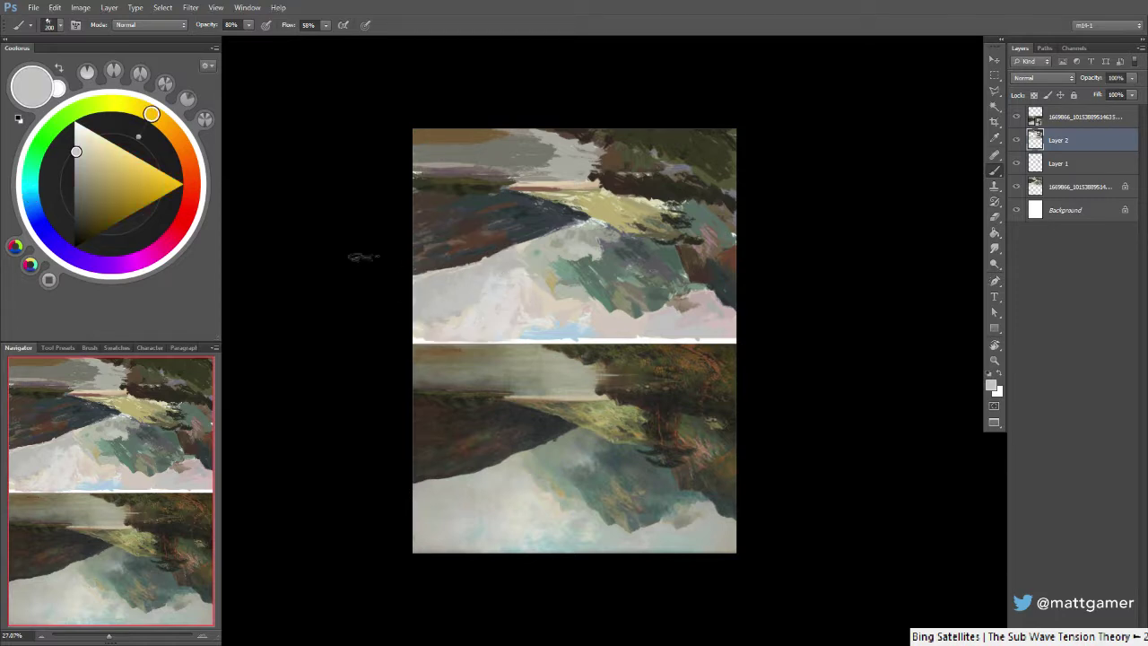
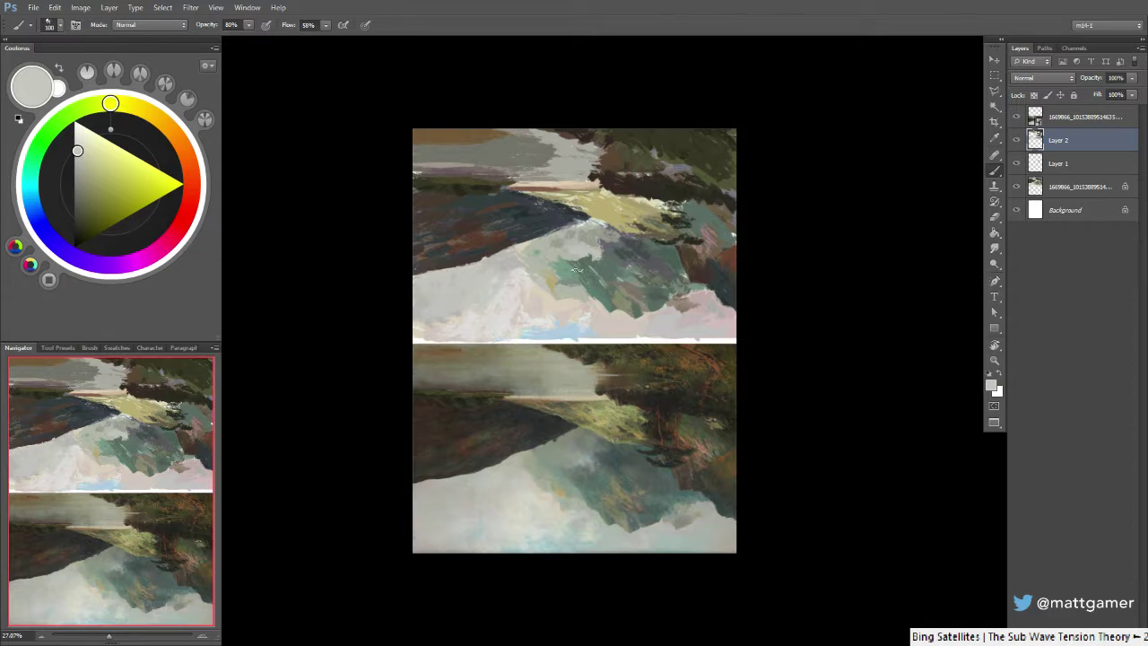
Refine the boundary between the dark hillside, sky and distant mountain with sampled cream and grey-green, using a smaller brush and 70% opacity
alt+click(513, 247)
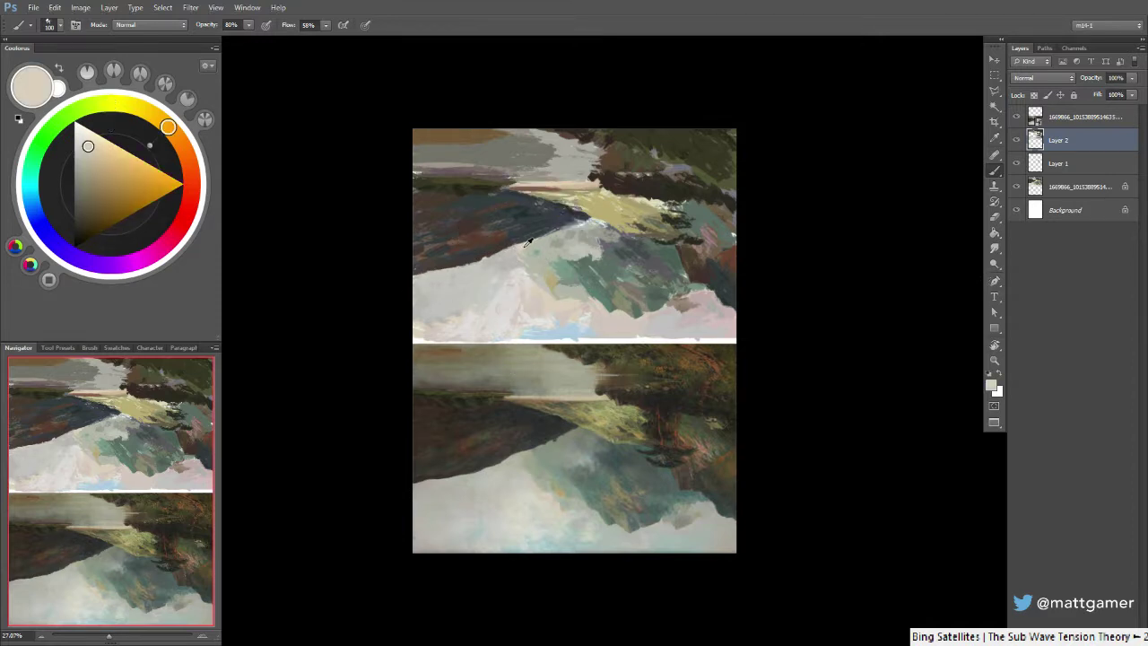
alt+click(528, 244)
alt+click(520, 249)
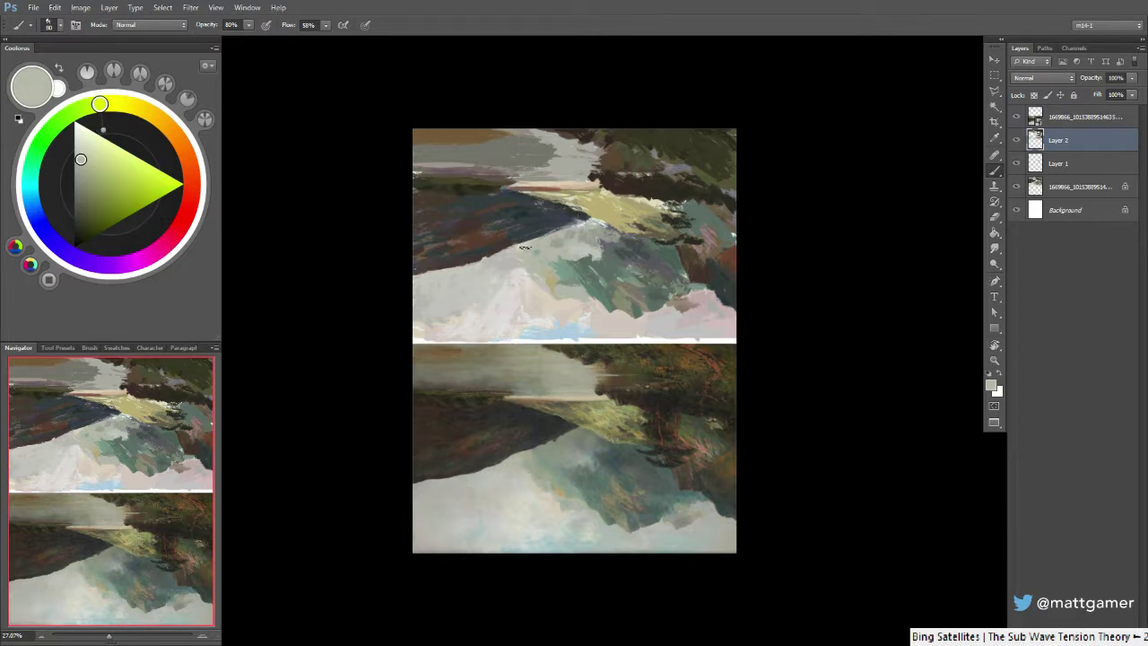
alt+click(522, 249)
alt+click(535, 262)
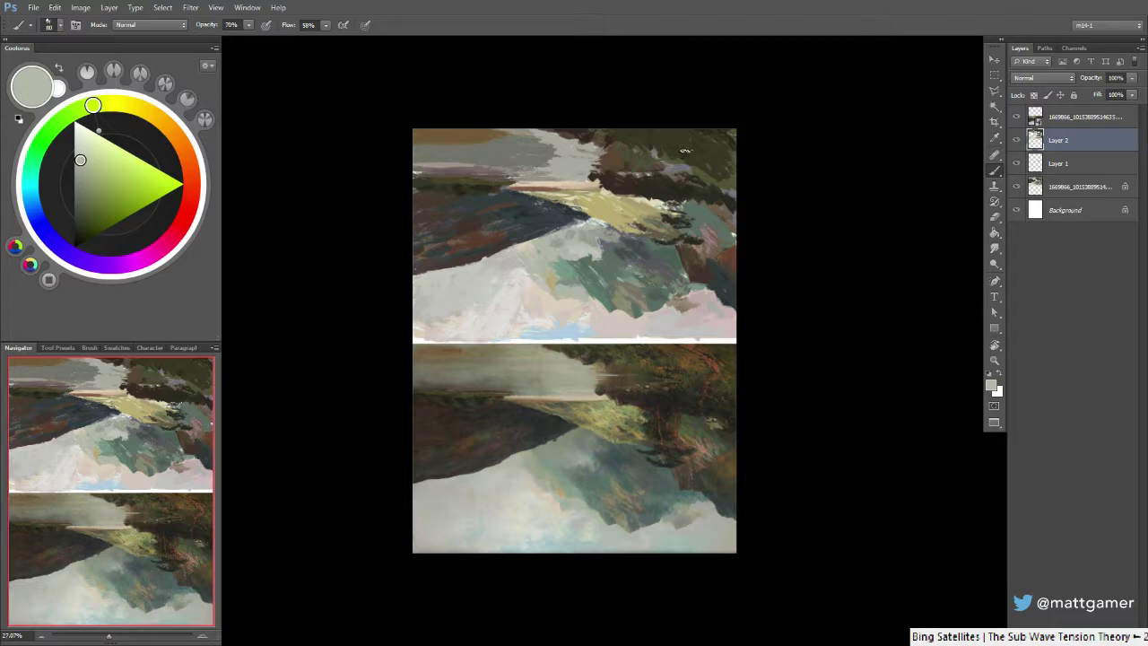
Sample dark greens and browns from the tree-covered bank, shift to a dark reddish brown and brush it onto the bank near the water
alt+click(617, 179)
alt+click(639, 178)
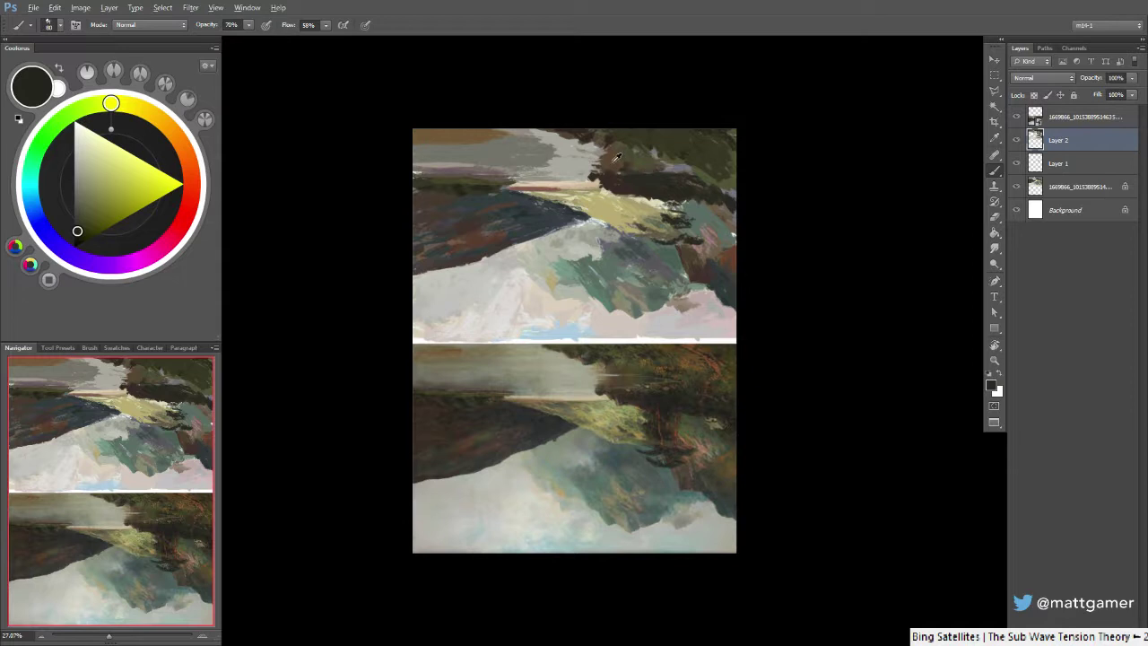
alt+click(618, 160)
alt+click(616, 159)
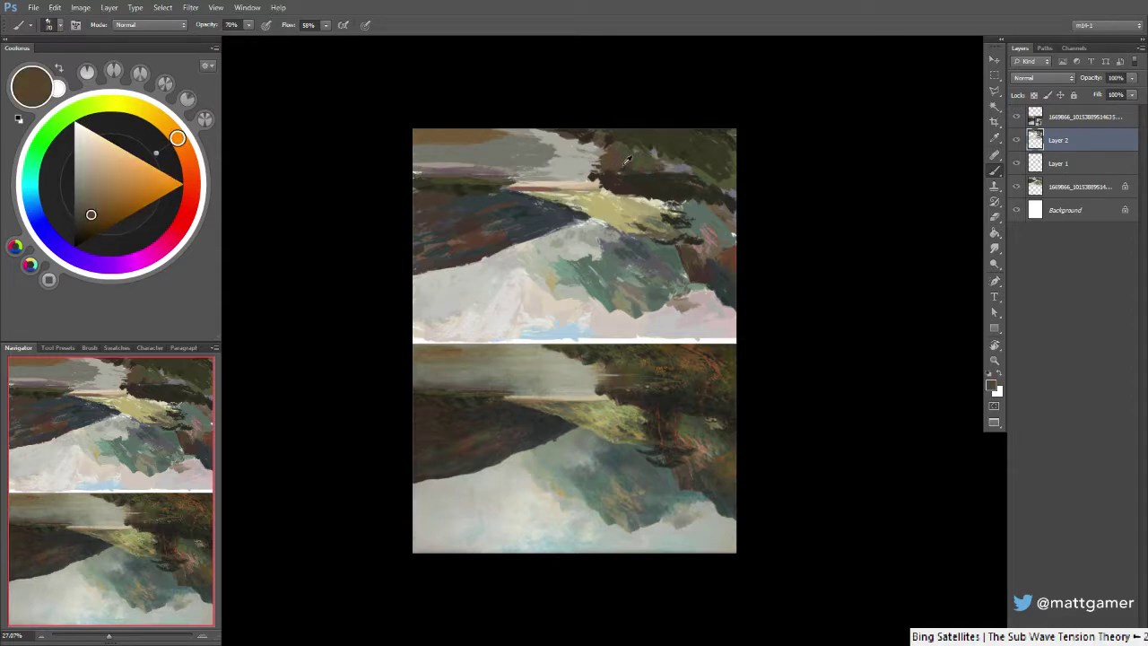
alt+click(619, 169)
alt+click(610, 158)
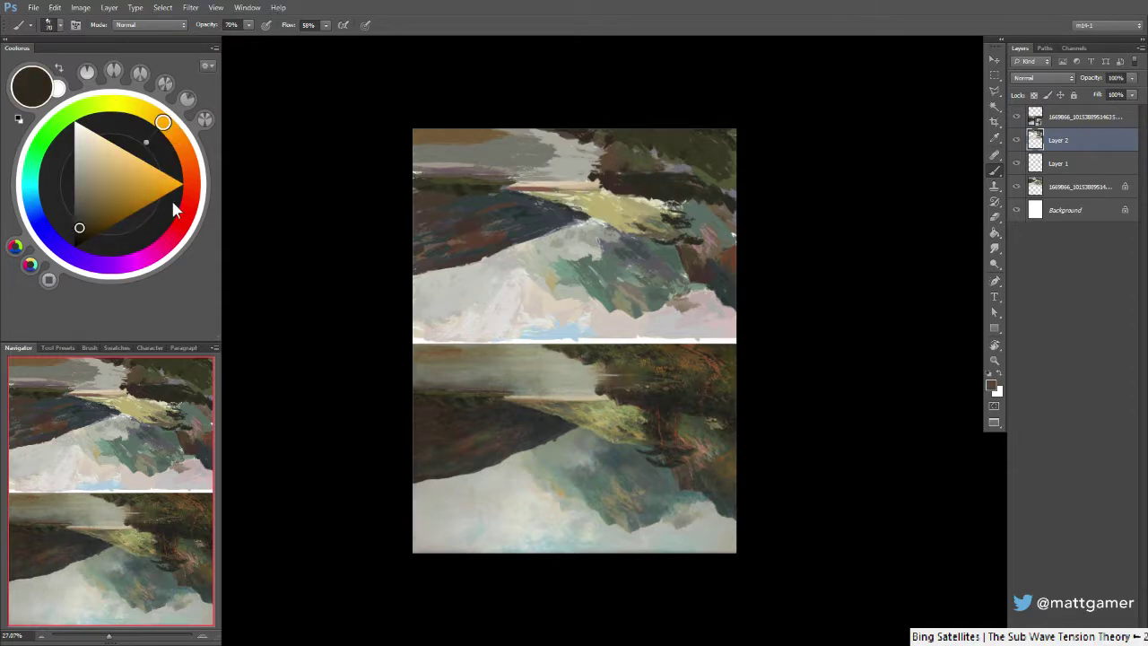
drag(180, 143, 191, 171)
click(89, 221)
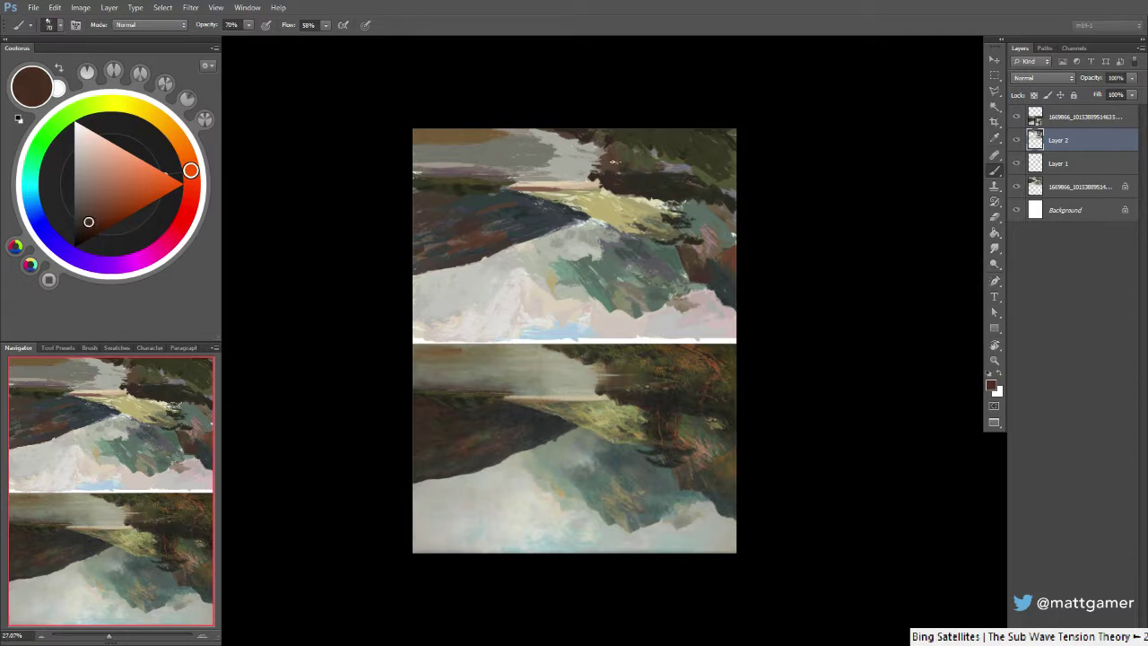
alt+click(614, 154)
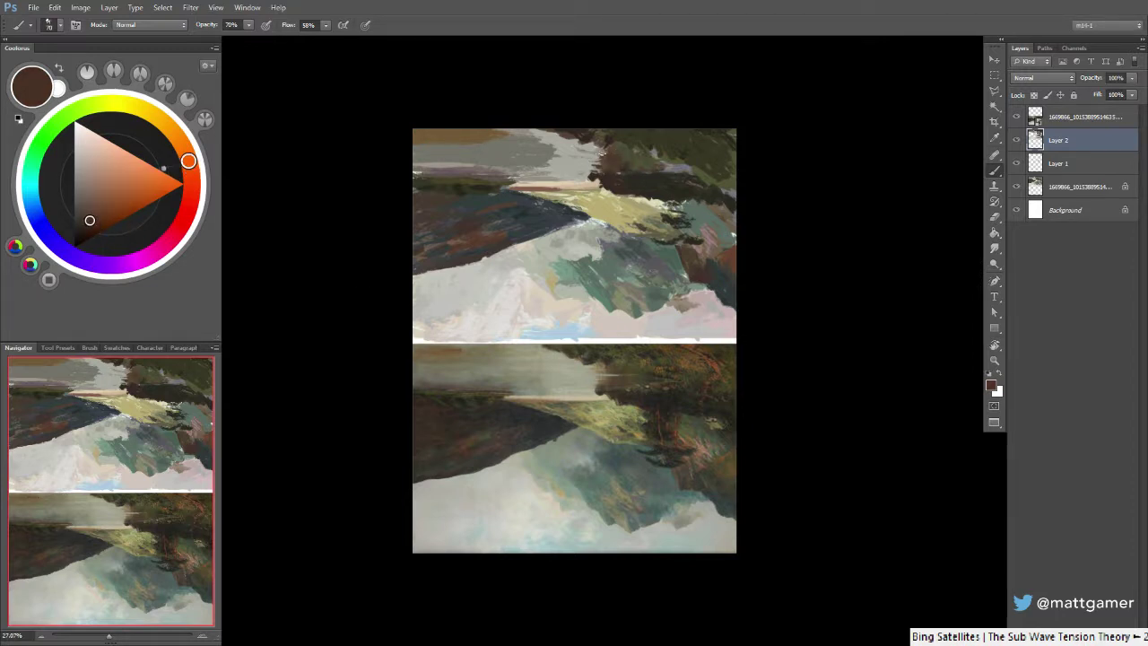
Refine the bank's edge against the water with a smaller brush, using sampled warm grey and brown tones
alt+click(602, 158)
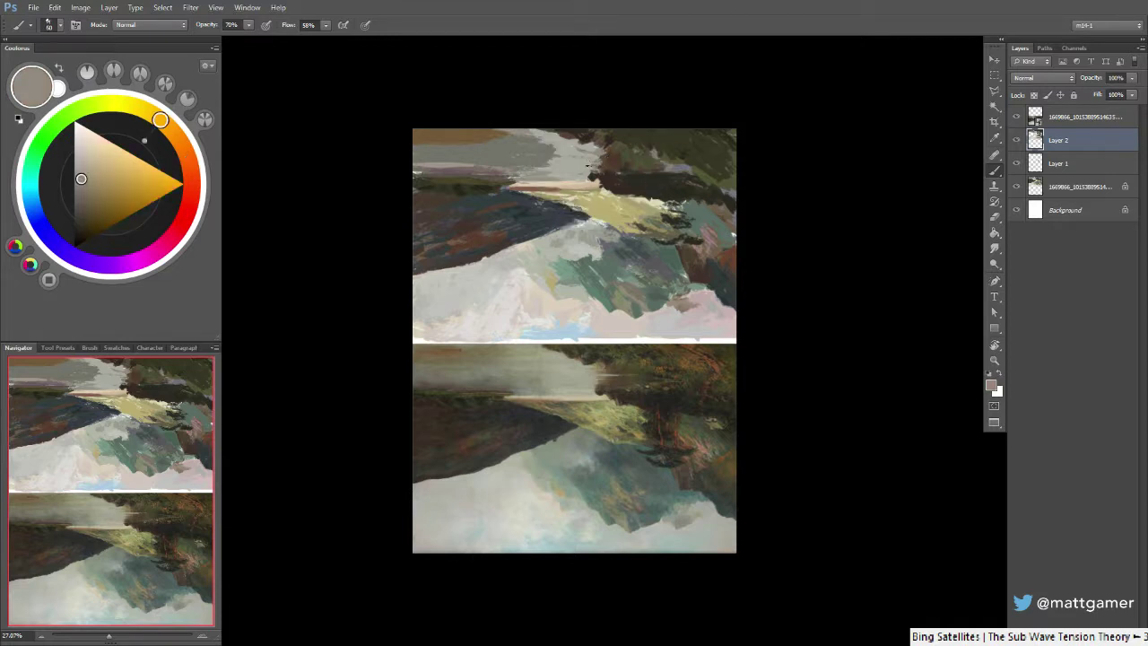
alt+click(603, 166)
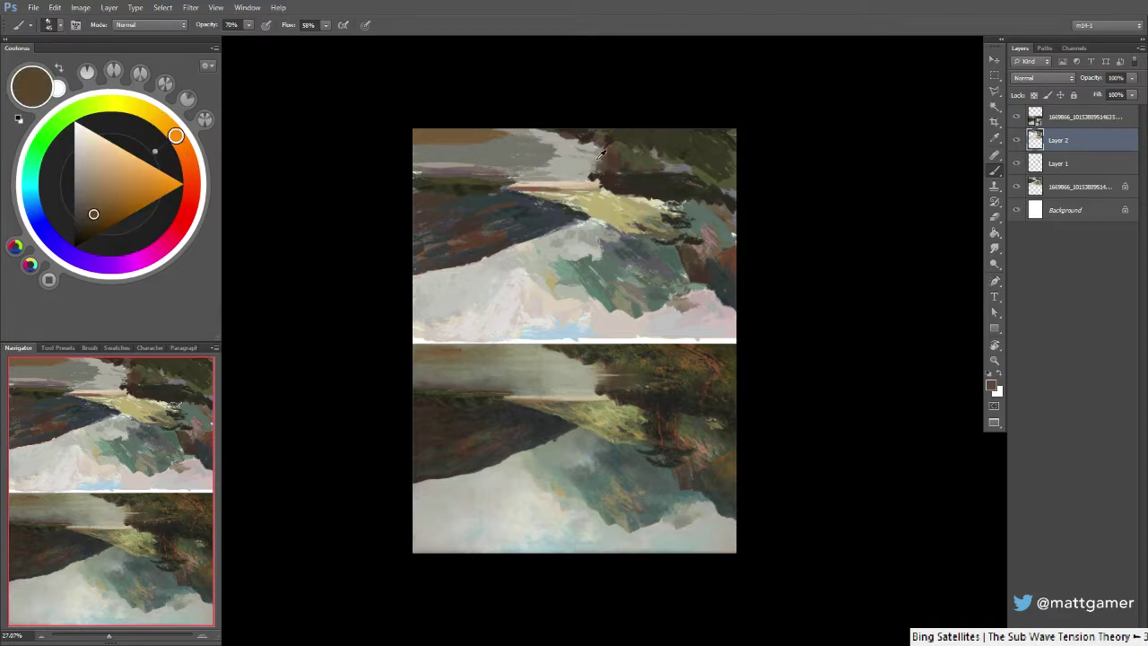
alt+click(600, 158)
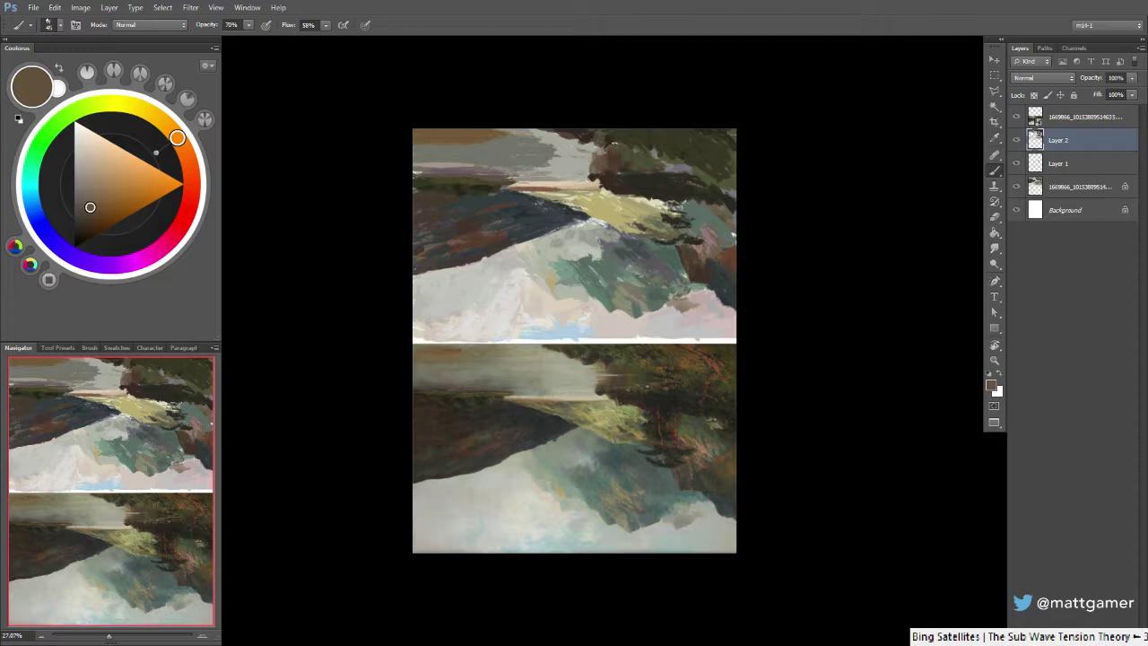
alt+click(592, 178)
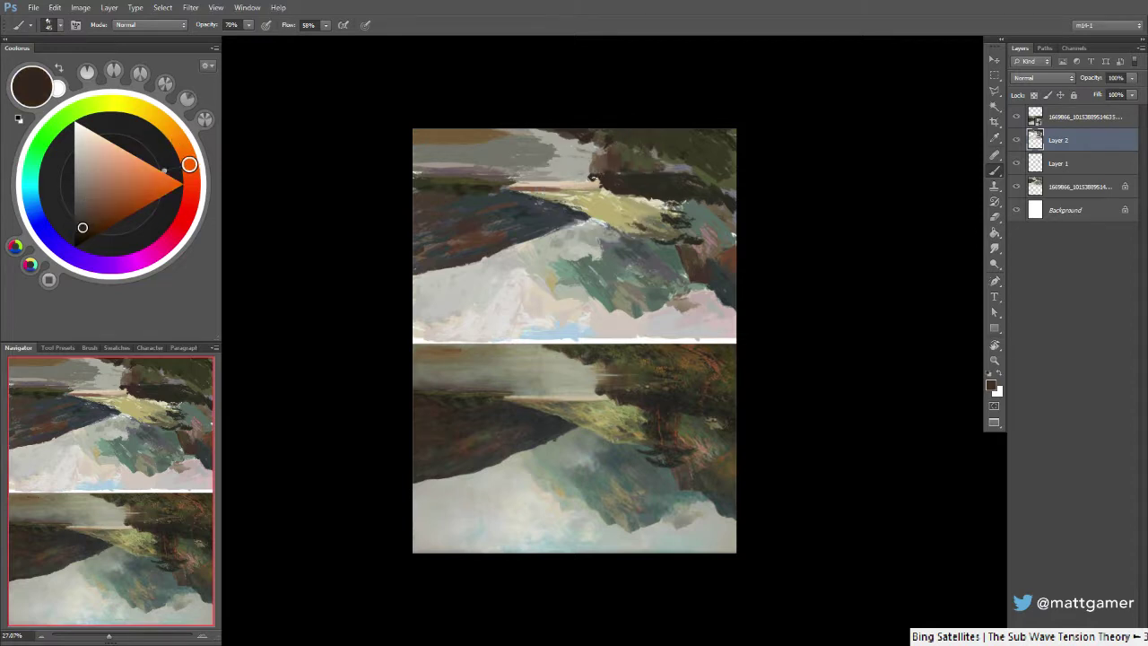
alt+click(615, 154)
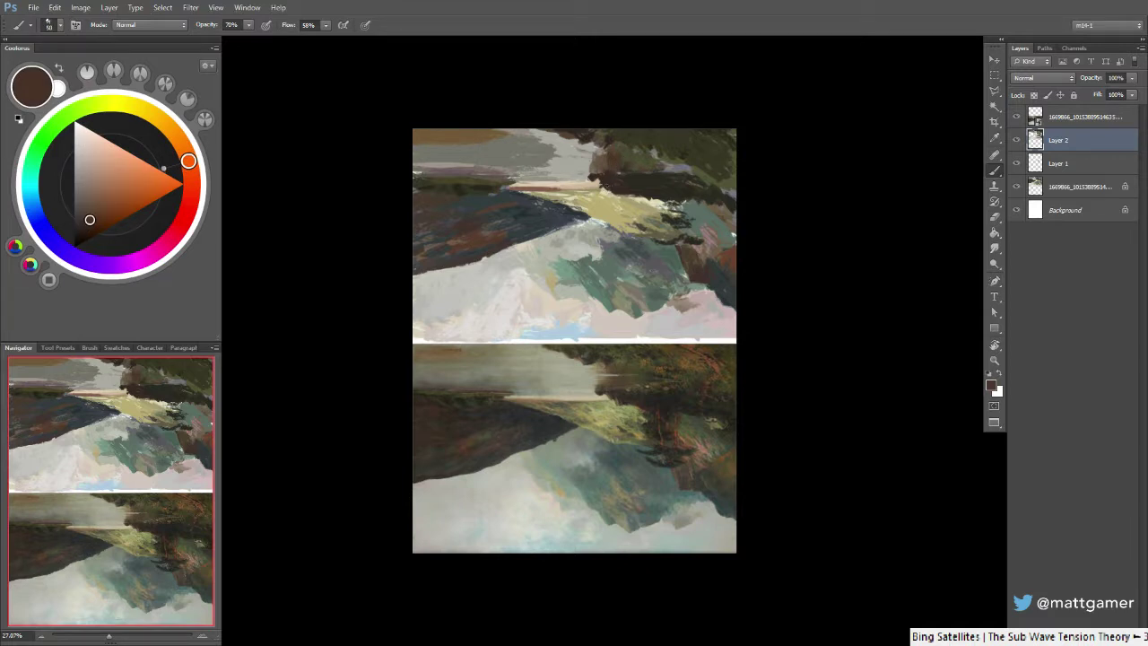
alt+click(591, 176)
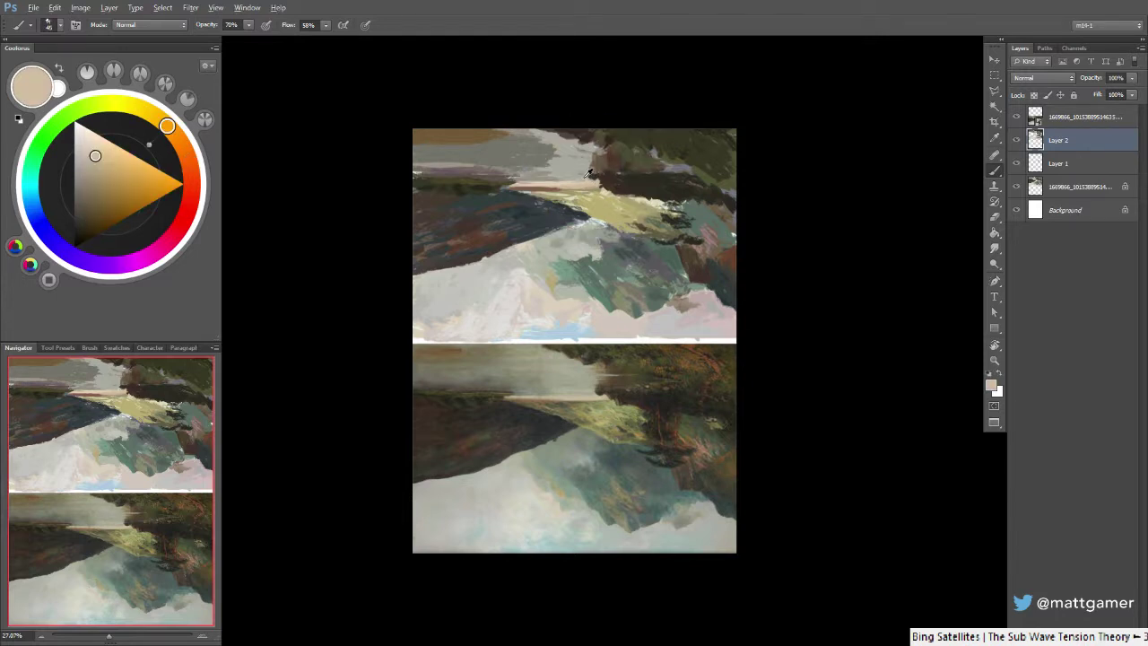
Sample greys from the painted and reference water, adjust to a light grey-green and brush it over the lake
alt+click(592, 183)
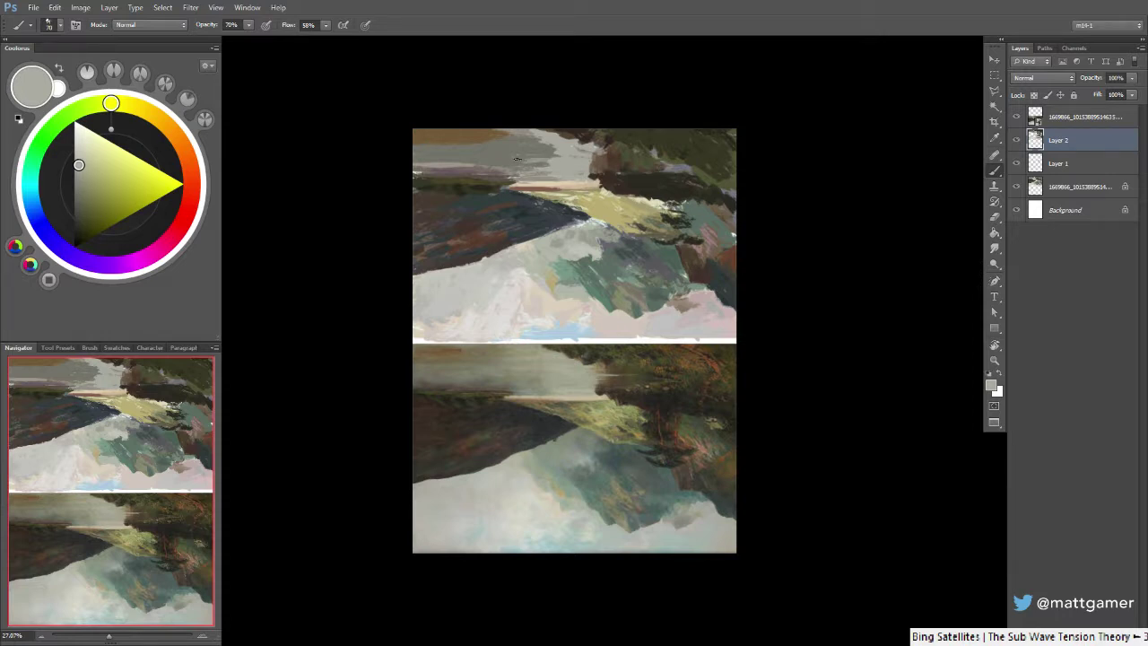
alt+click(571, 373)
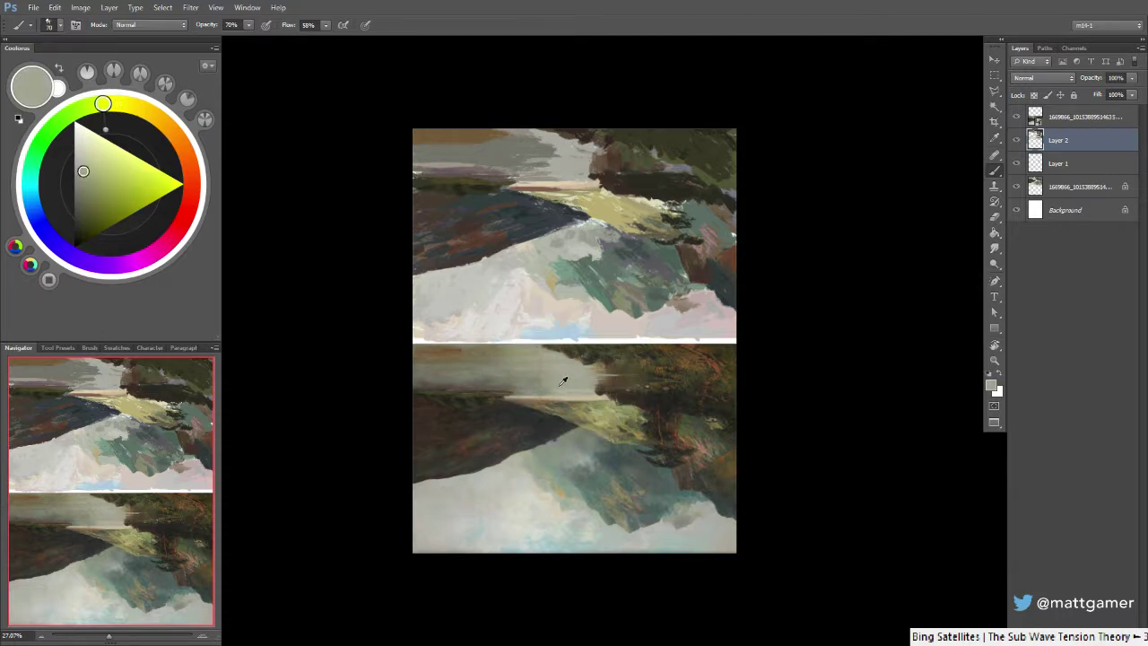
alt+click(571, 168)
click(103, 103)
click(85, 169)
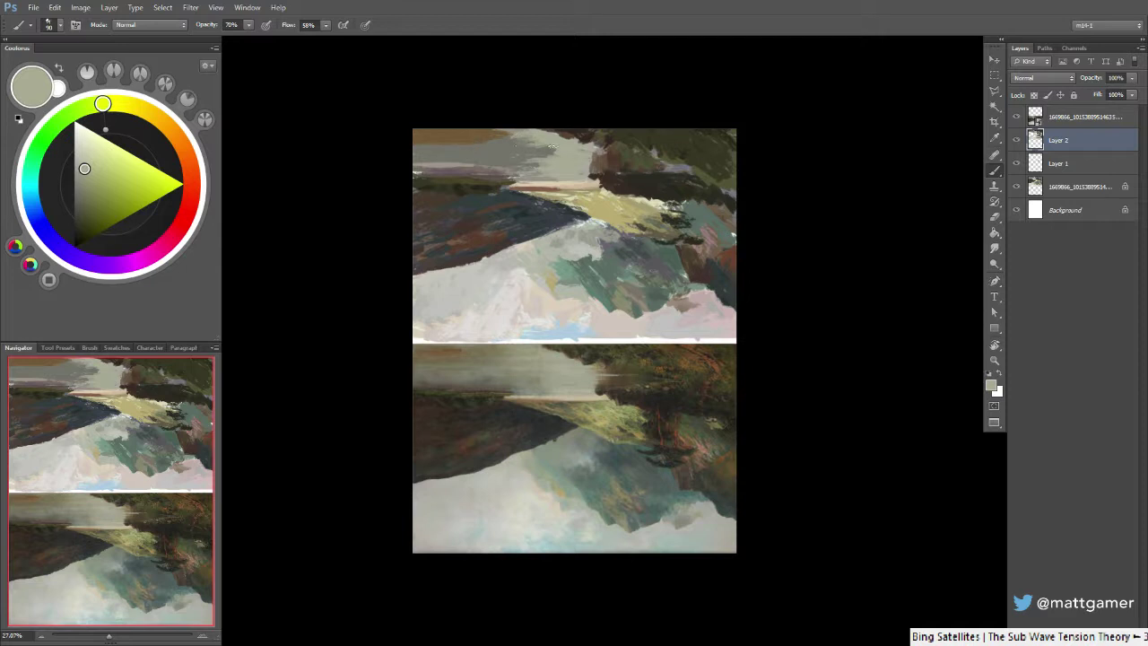
Blend the lake's grey-green into the brown corner with sampled greys and browns, enlarging the brush to 150
alt+click(500, 140)
alt+click(516, 131)
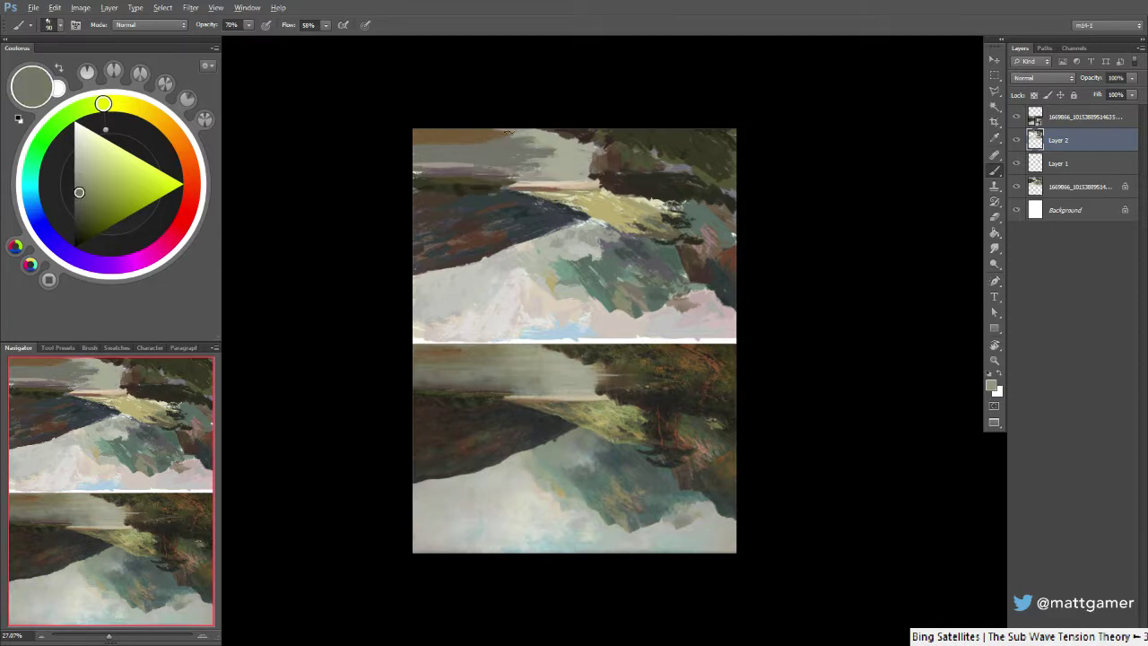
key(bracketright)
alt+click(470, 135)
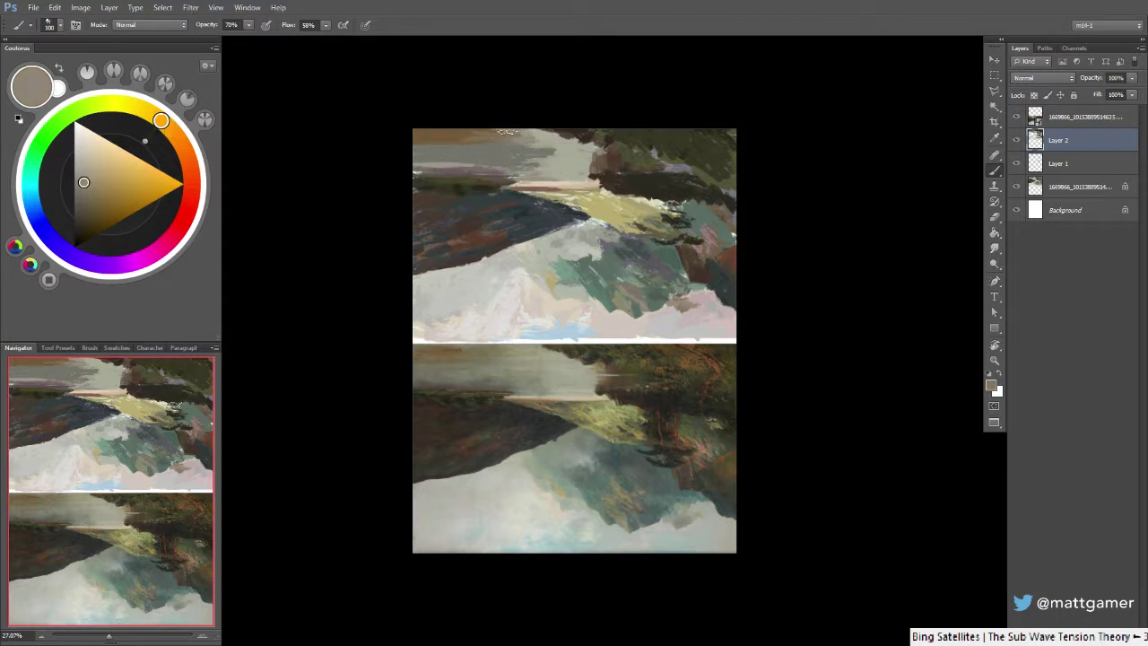
alt+click(441, 133)
key(bracketright)
key(bracketright)
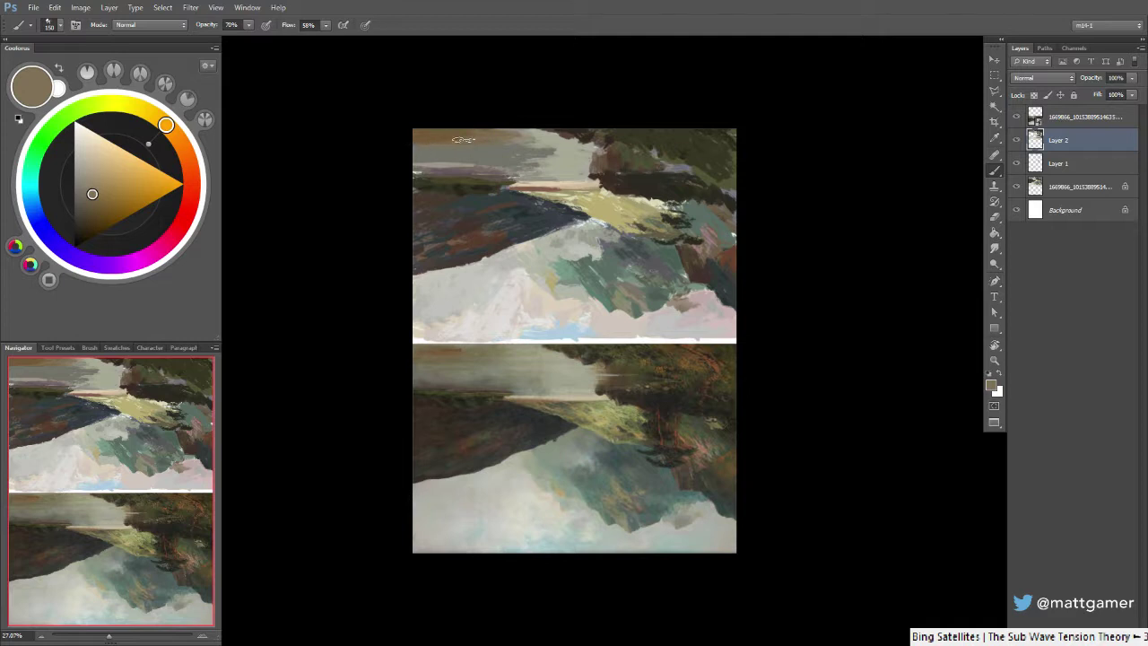
alt+click(438, 132)
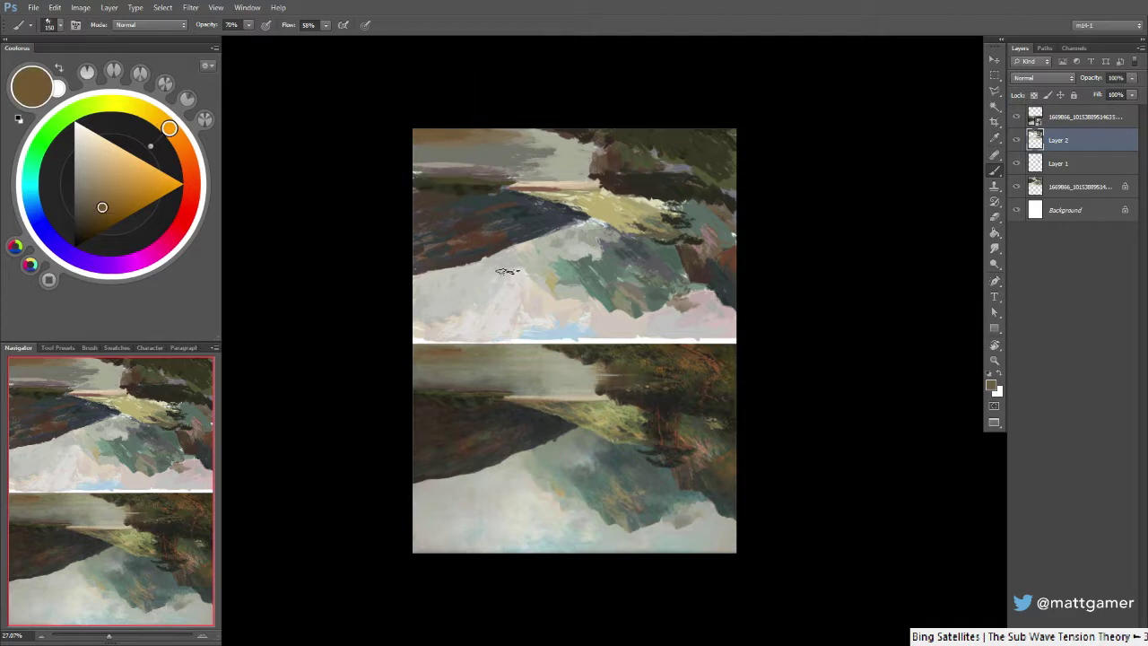
Touch up the far shoreline and adjoining water with sampled dark green and warm grey, using a smaller brush
key(bracketleft)
alt+click(422, 192)
key(bracketleft)
key(bracketleft)
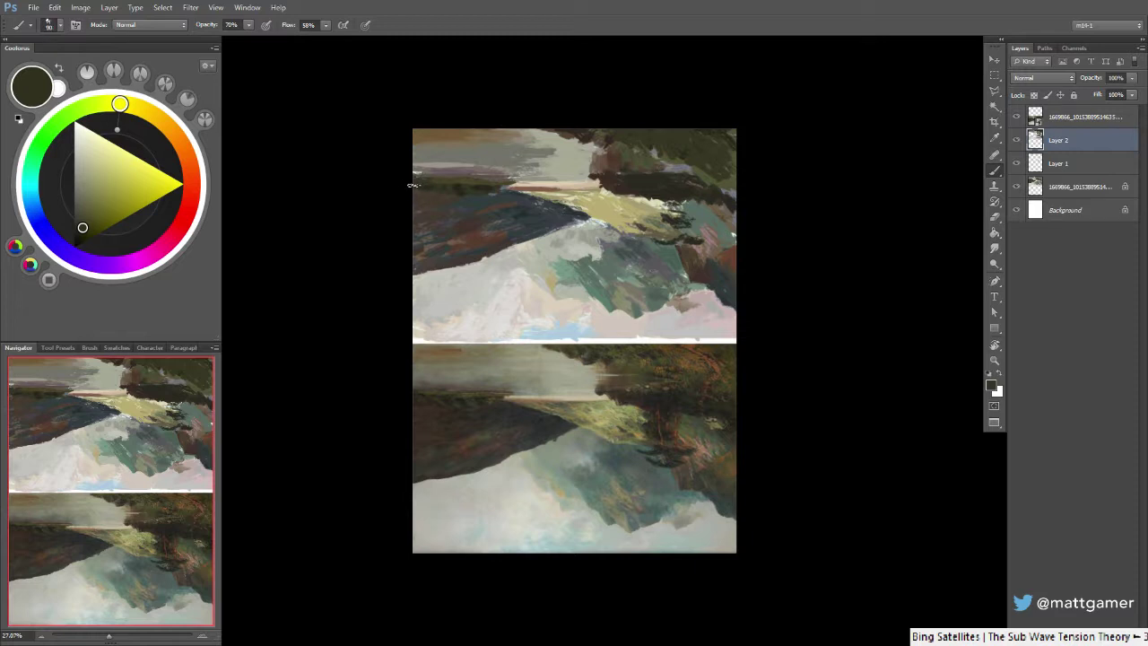
alt+click(429, 169)
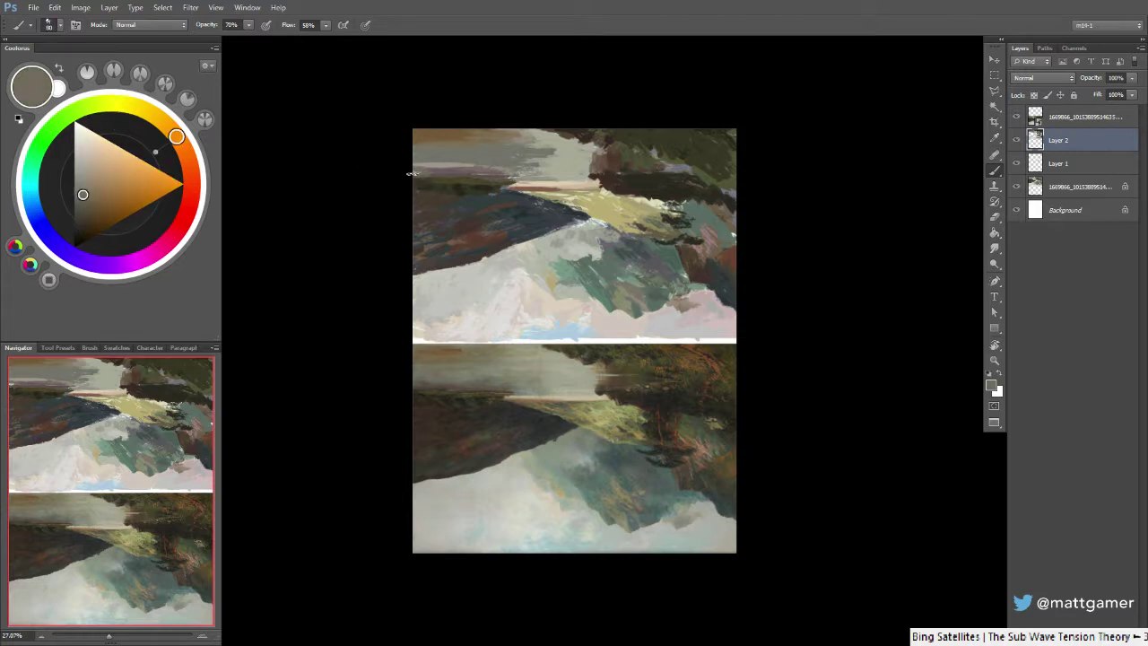
Sample olive and dark tones from the painted and reference bank, and shift the colour to a dark reddish brown
alt+click(664, 157)
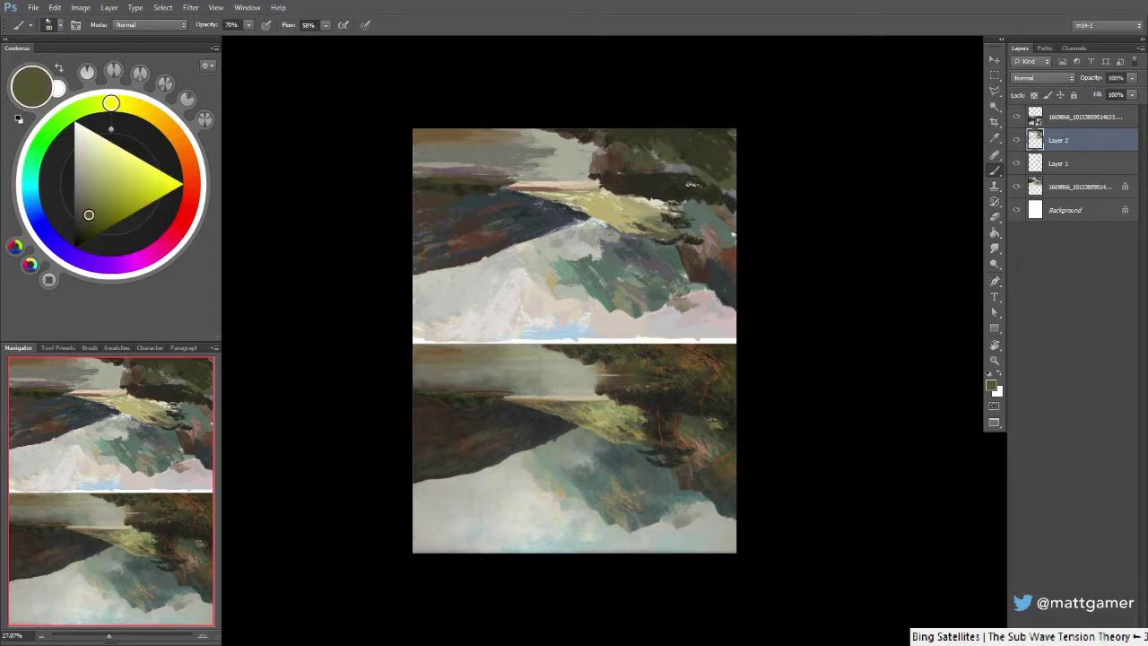
alt+click(715, 368)
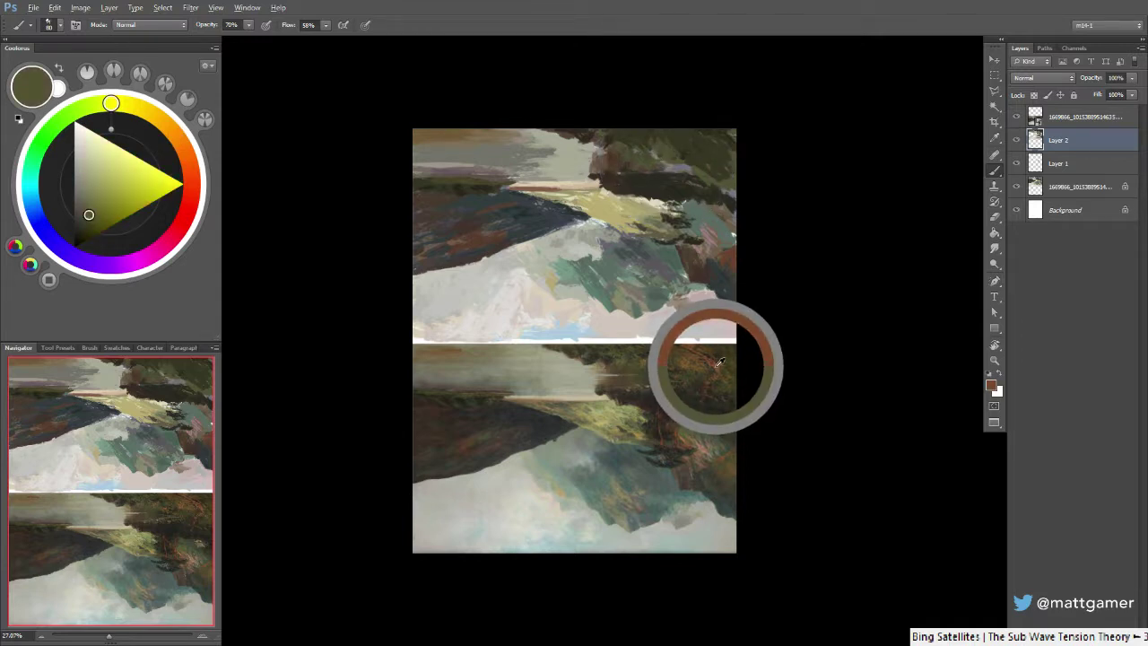
alt+click(689, 133)
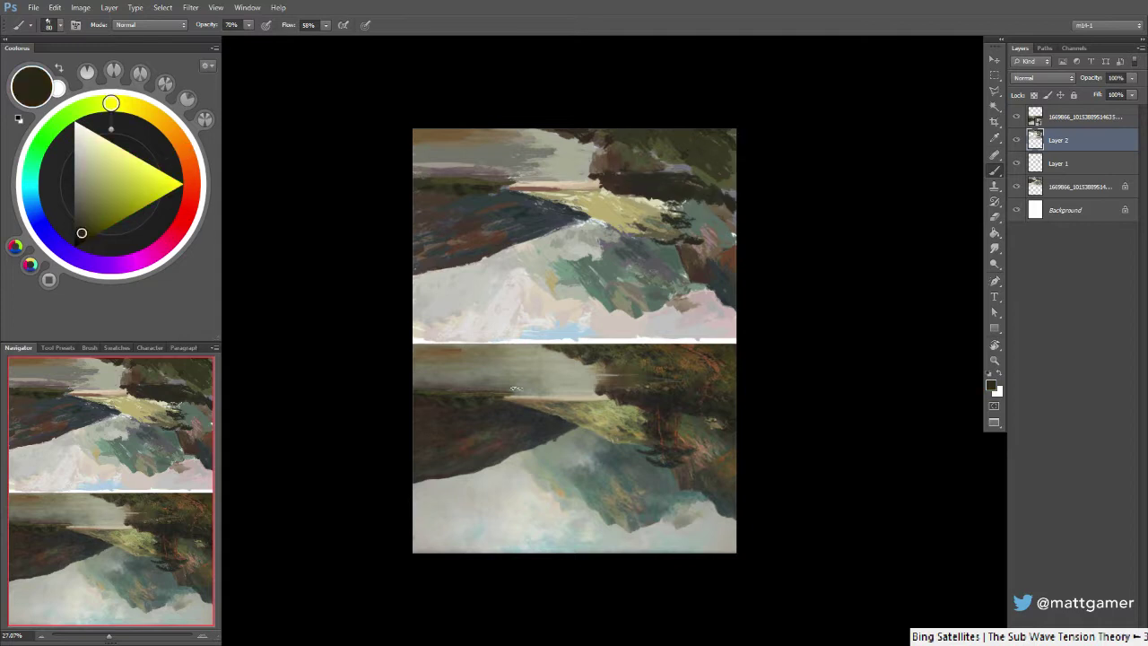
drag(161, 130, 186, 158)
drag(86, 231, 89, 221)
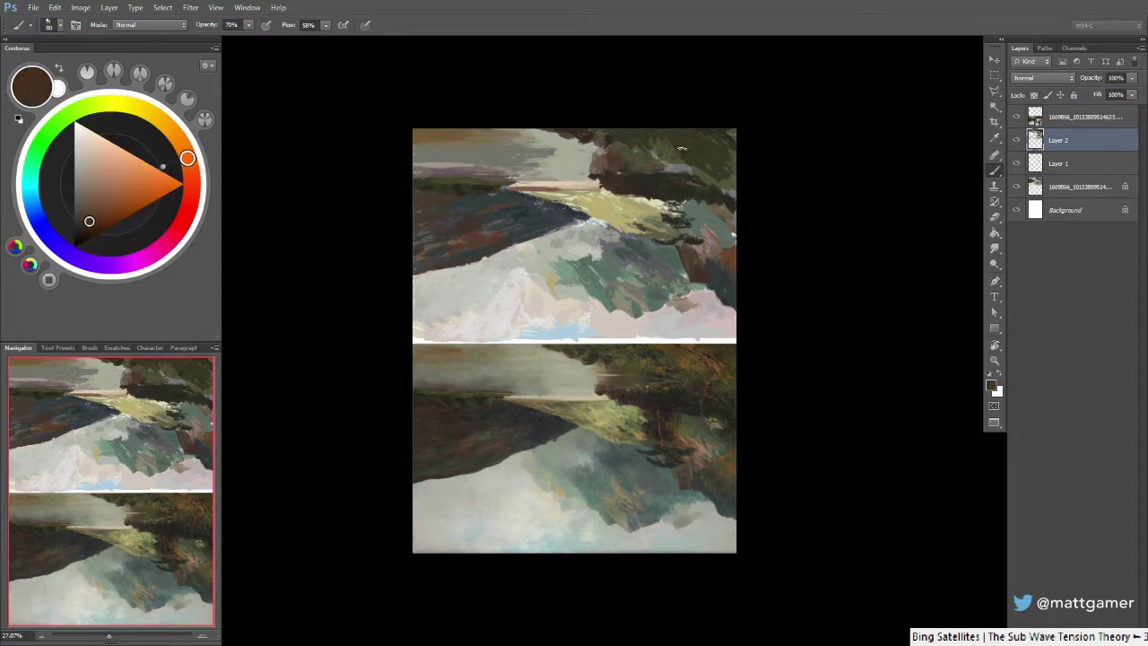
Paint reddish-brown strokes over the tree-covered bank with the brush enlarged to 125 and the brown brightened, reducing the brush between strokes
key(bracketright)
key(bracketright)
key(bracketright)
drag(85, 218, 100, 215)
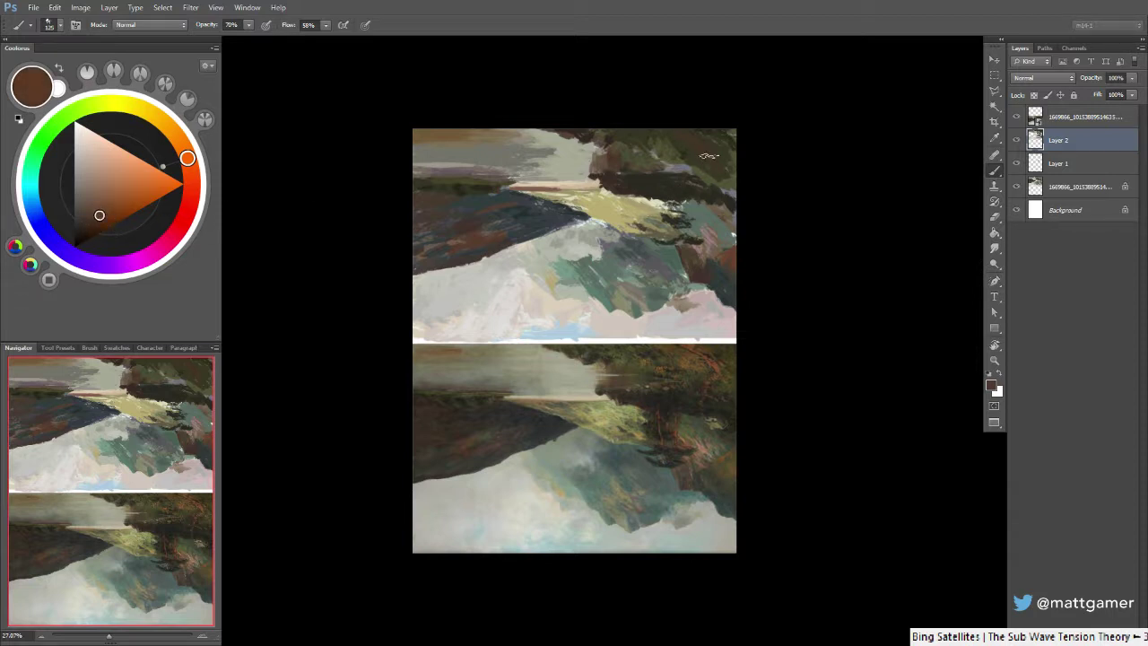
key(bracketleft)
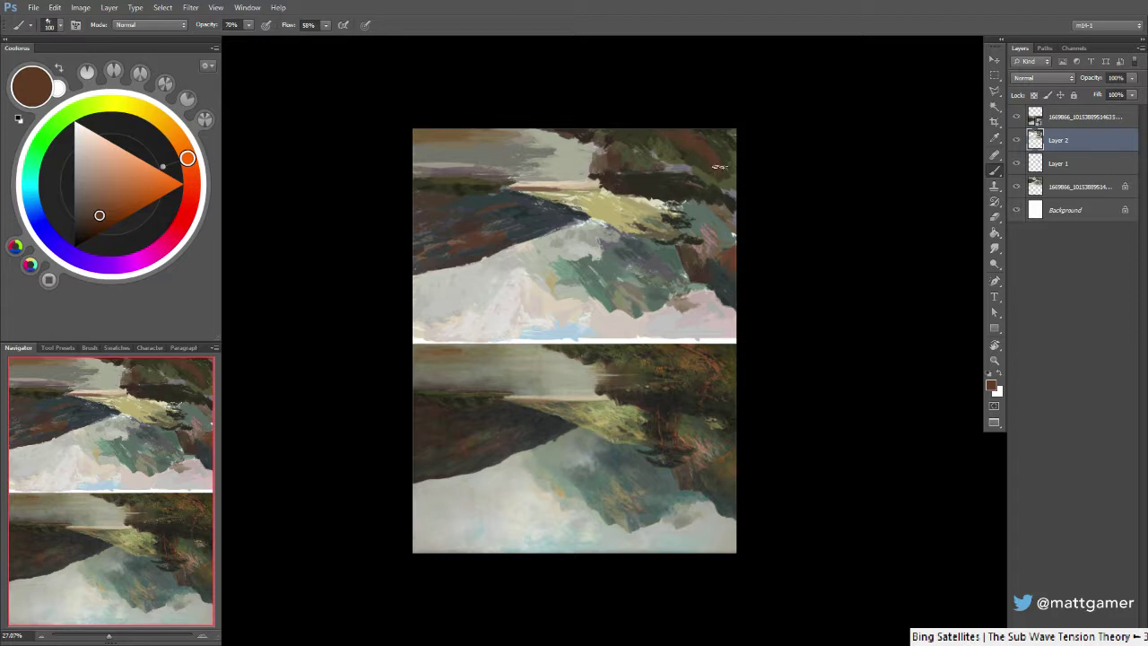
key(bracketleft)
Refine the edge between the dark bank and the yellow-green slope with sampled dark, khaki and deep red-brown tones, reducing the brush to 50
alt+click(696, 190)
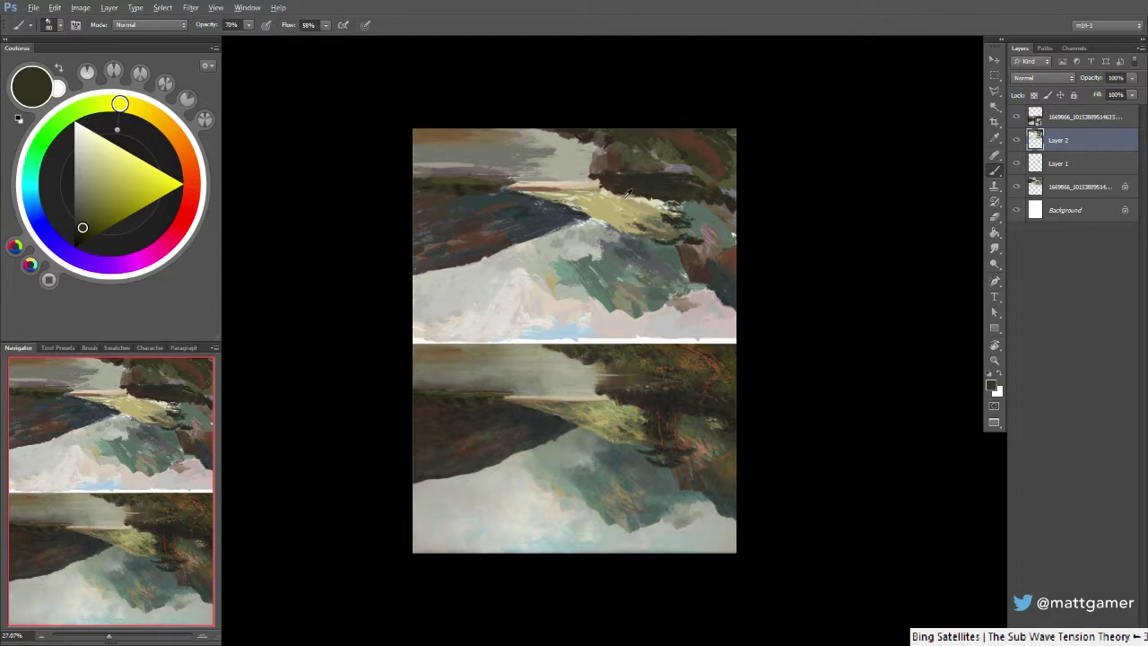
alt+click(628, 193)
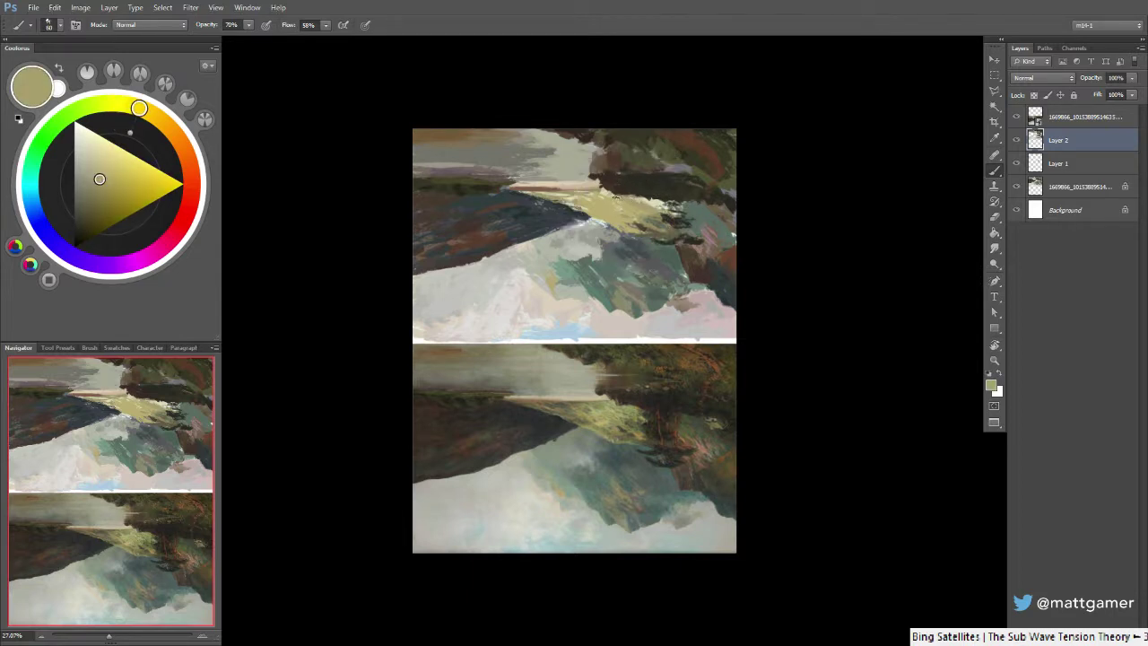
alt+click(644, 190)
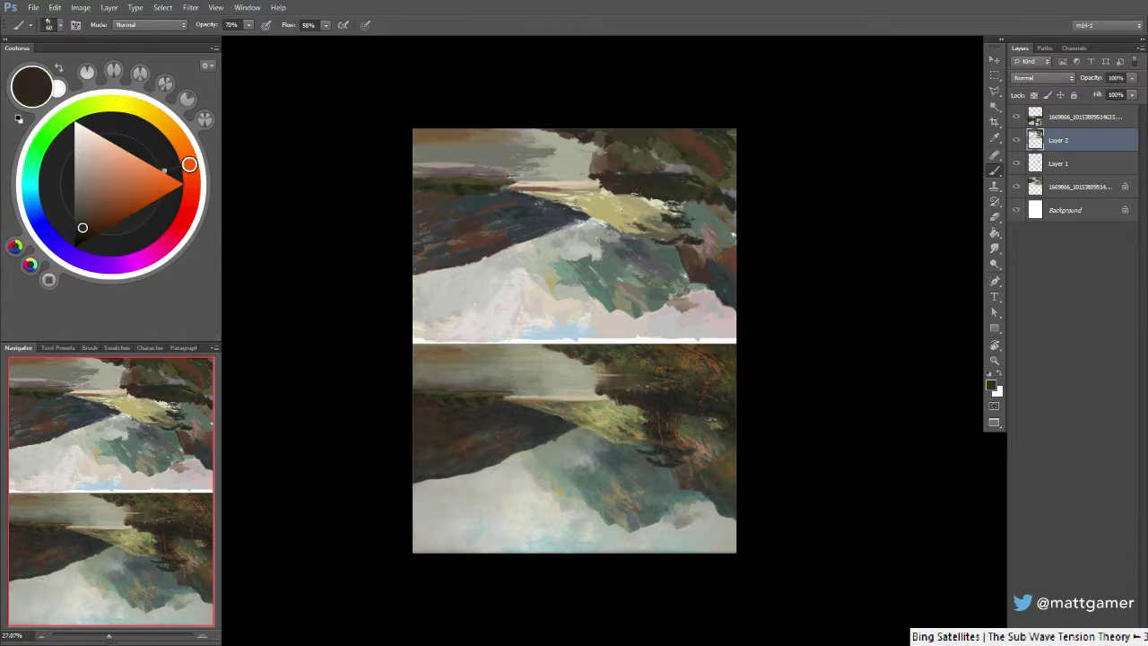
drag(635, 194, 666, 205)
key([)
alt+click(617, 189)
click(199, 192)
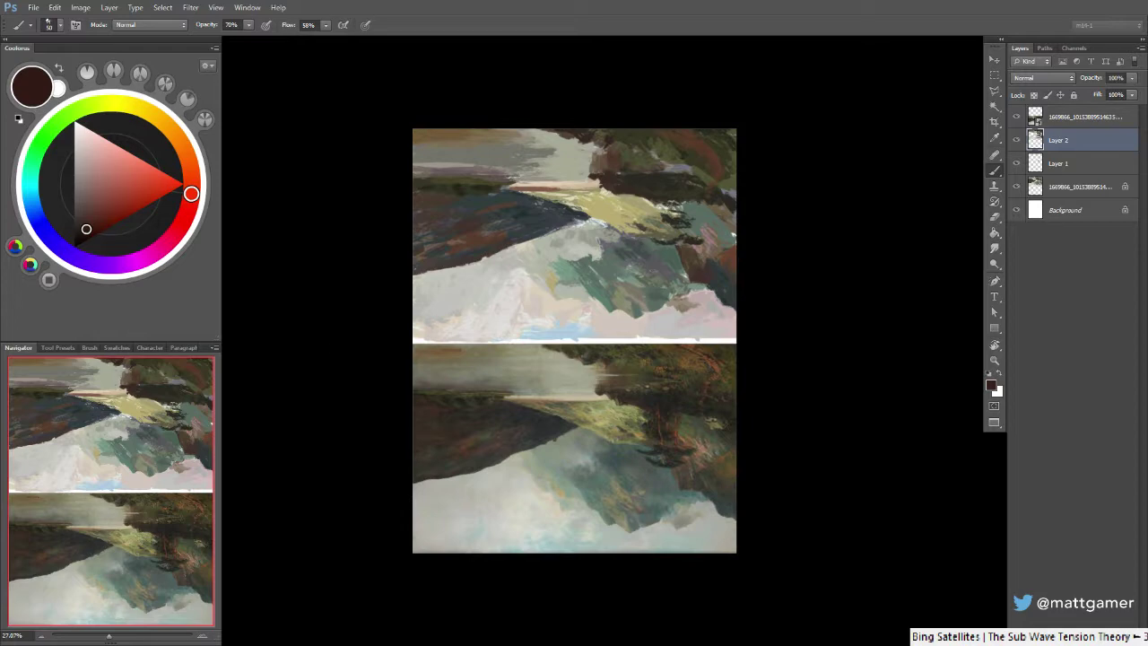
Check the painting mirrored horizontally, restore its orientation, and flip the canvas vertically so the landscape stands upright
key(F2)
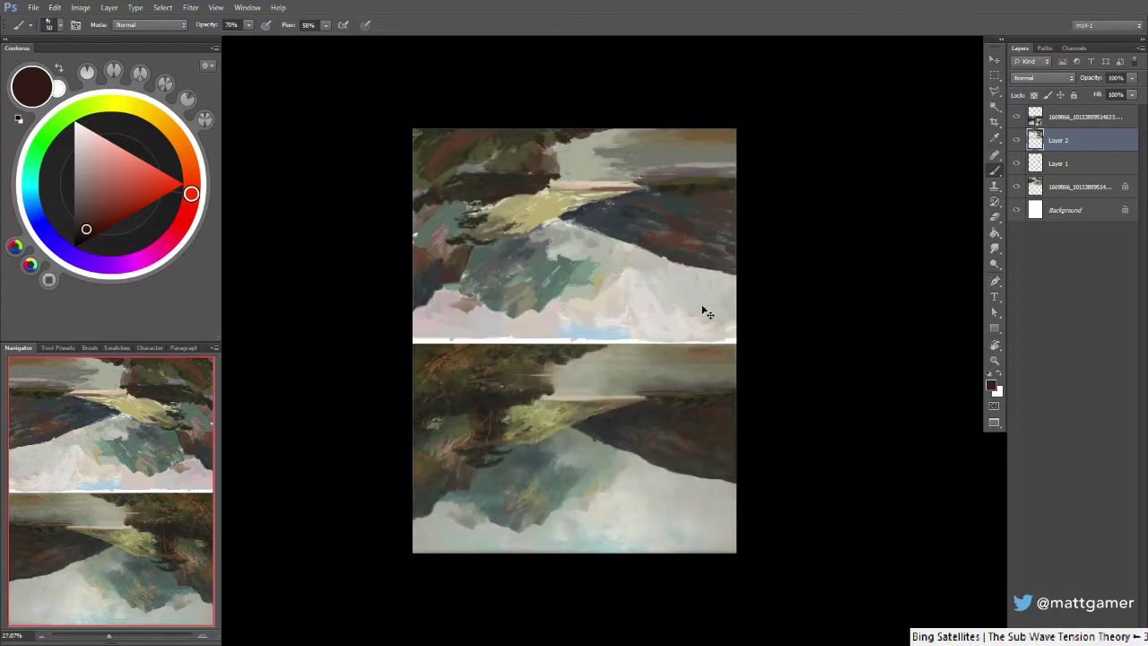
key(F2)
key(F2)
key(F3)
key(F3)
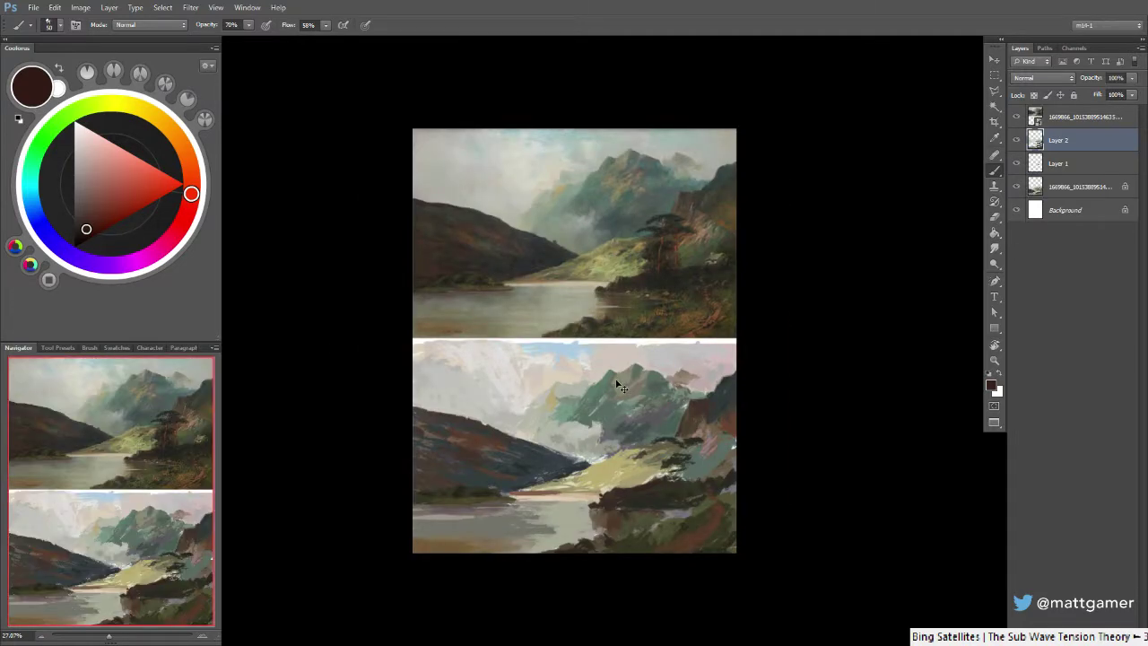
Sample brown from the dark hill's ridge and darken it to near-black for touching up the dark areas
alt+click(475, 419)
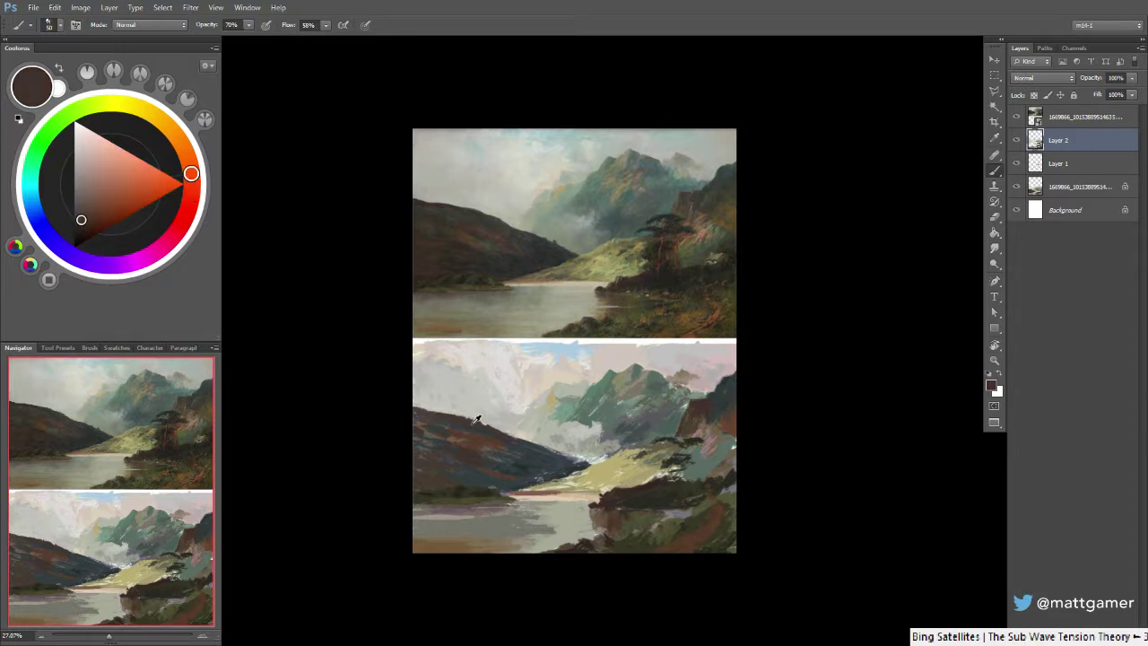
click(75, 227)
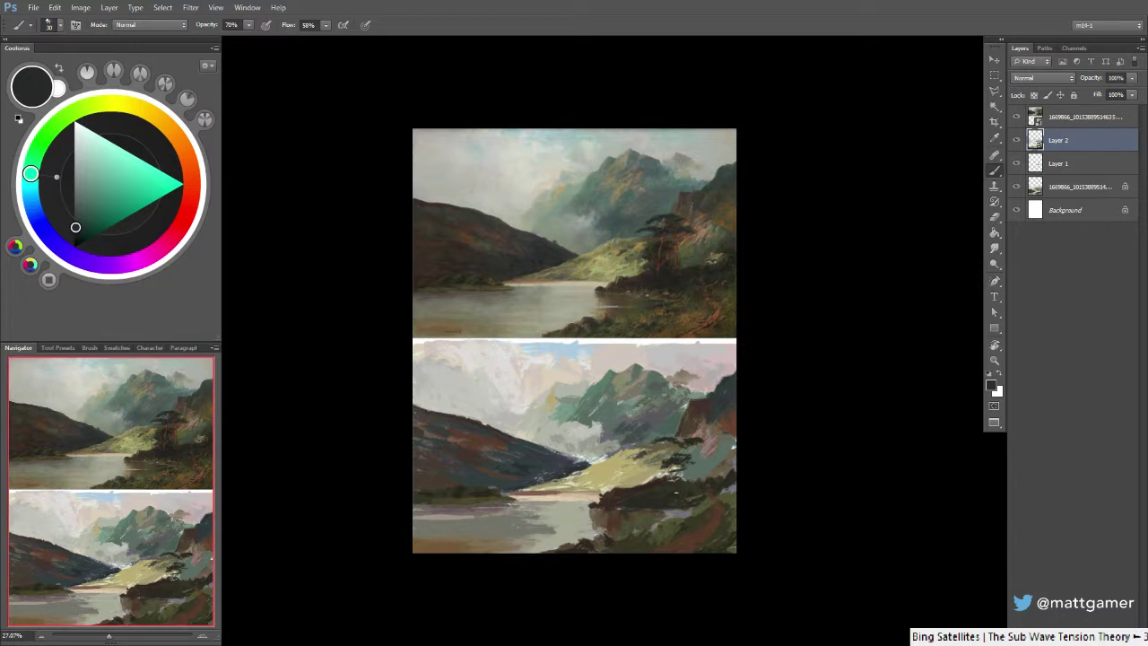
Refine the mountain's far shoulder and peak with small strokes of sampled grey-green and slate tones
alt+click(631, 367)
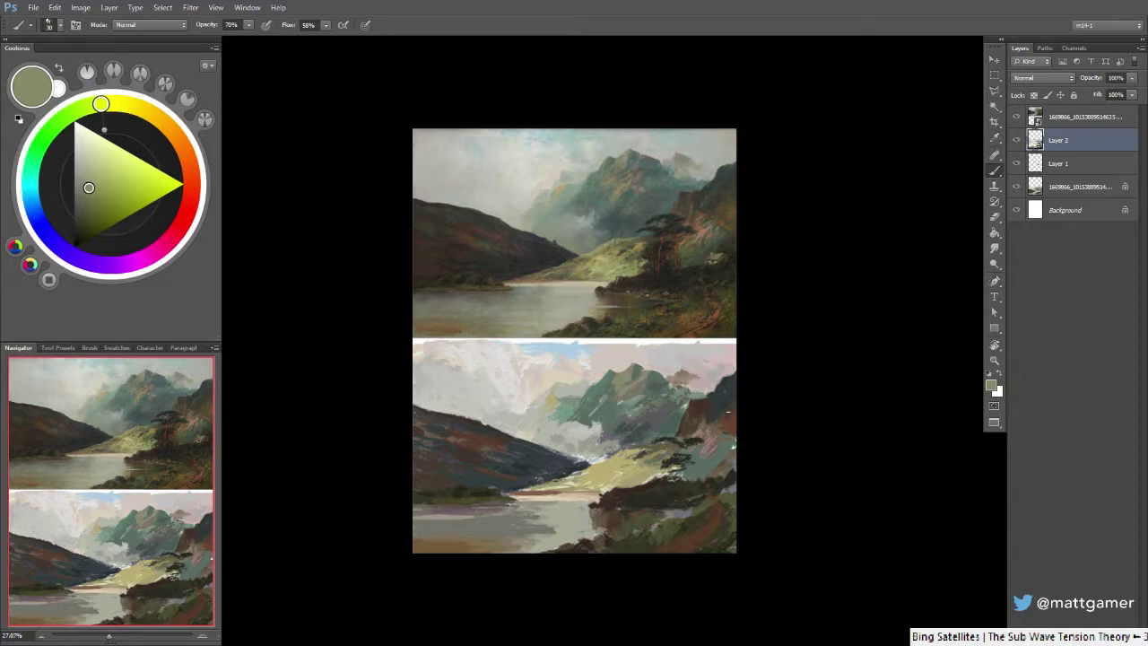
alt+click(699, 394)
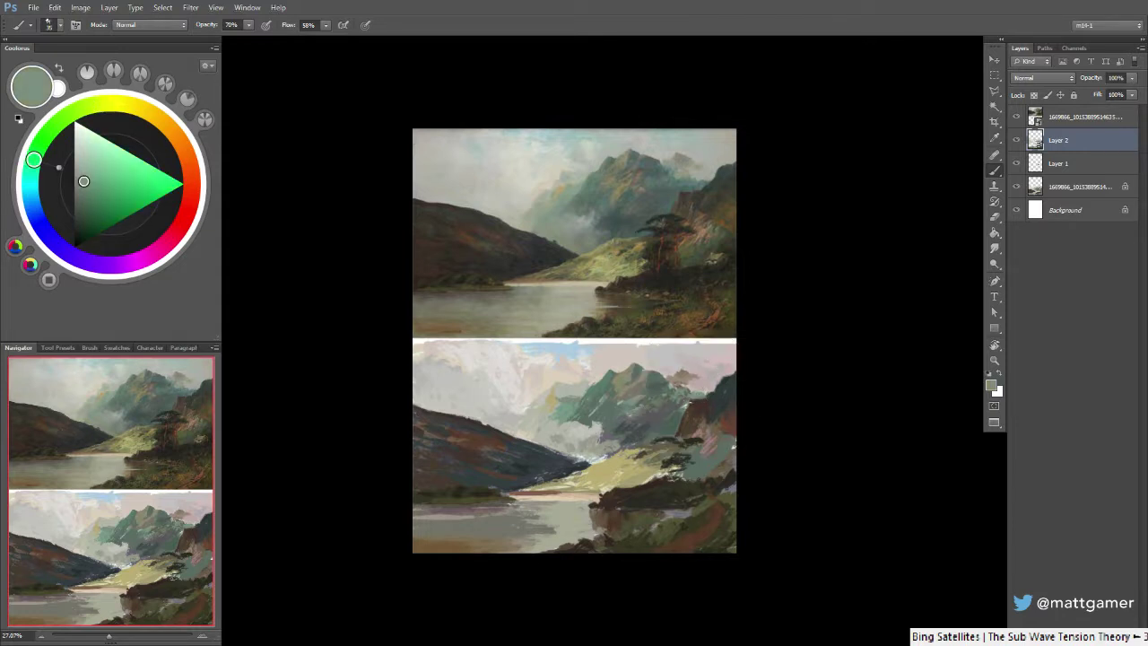
drag(689, 404, 701, 402)
alt+click(701, 386)
alt+click(655, 384)
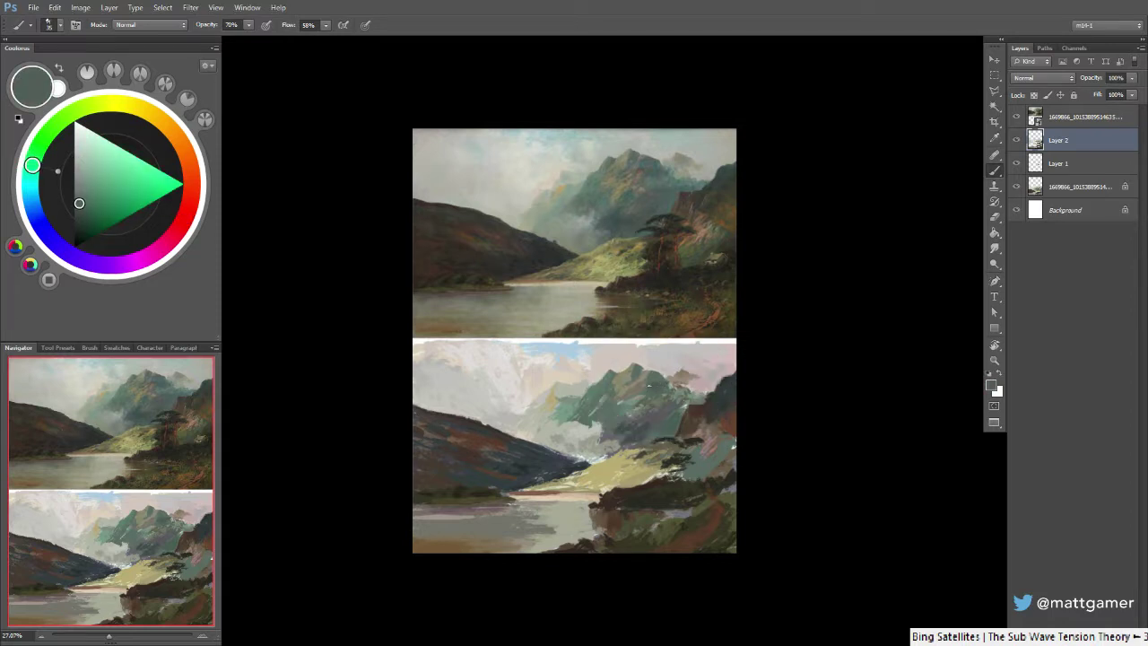
alt+click(637, 390)
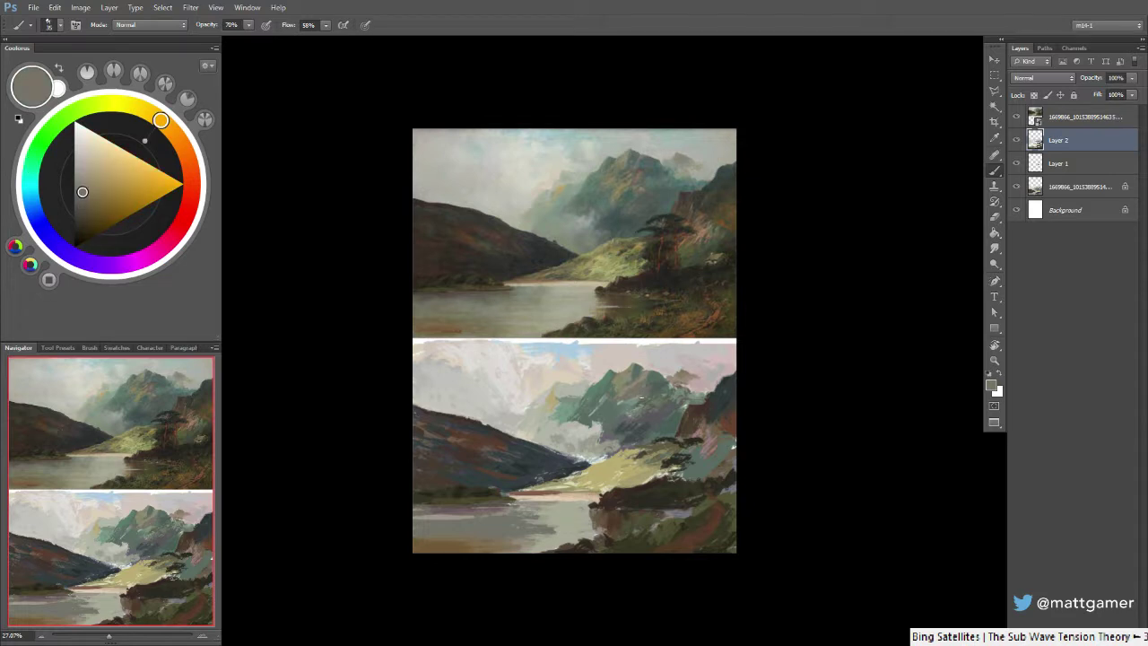
Add olive and warm ochre highlights to the sunlit face below the mountain peak, shifting the sampled colour toward yellow
alt+click(622, 389)
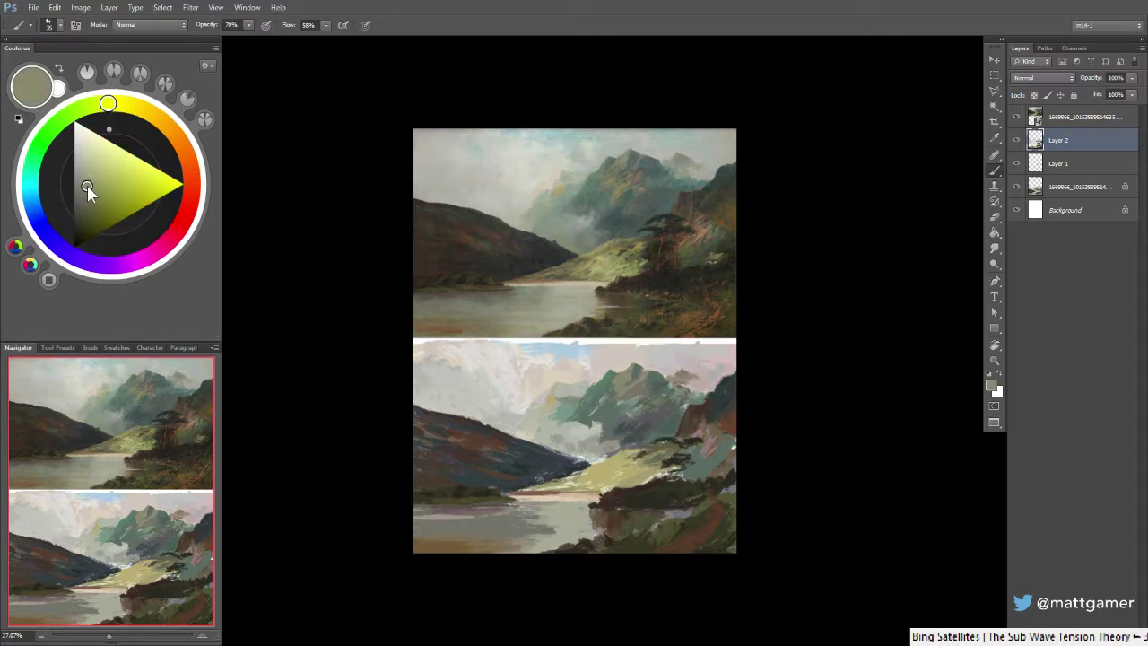
drag(109, 103, 125, 104)
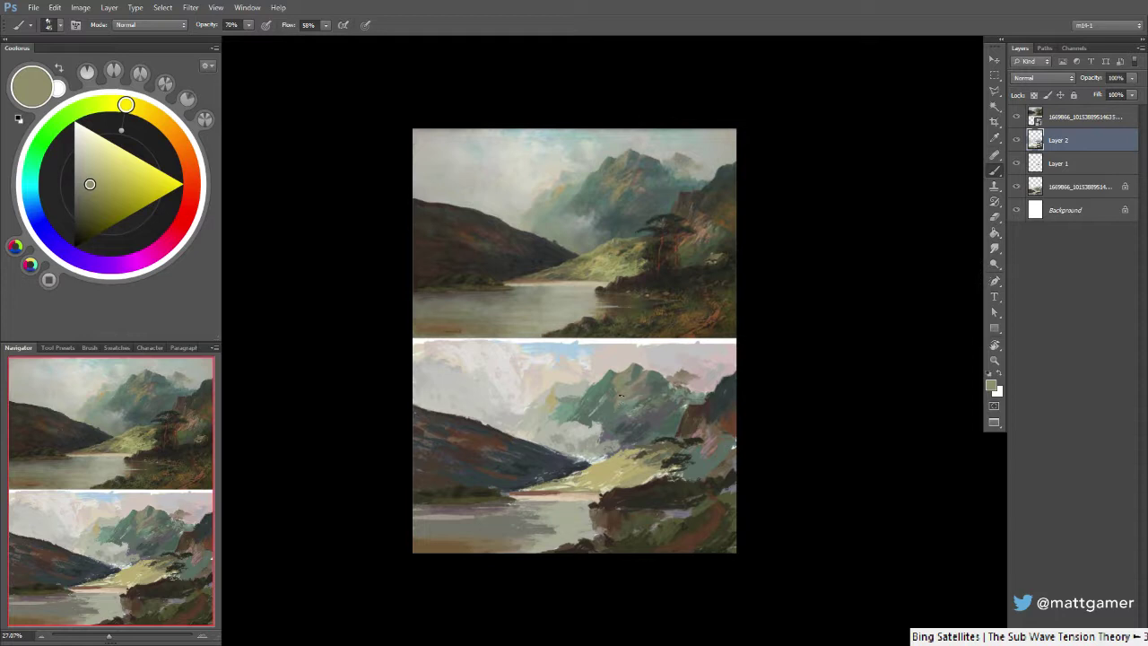
drag(122, 113, 141, 109)
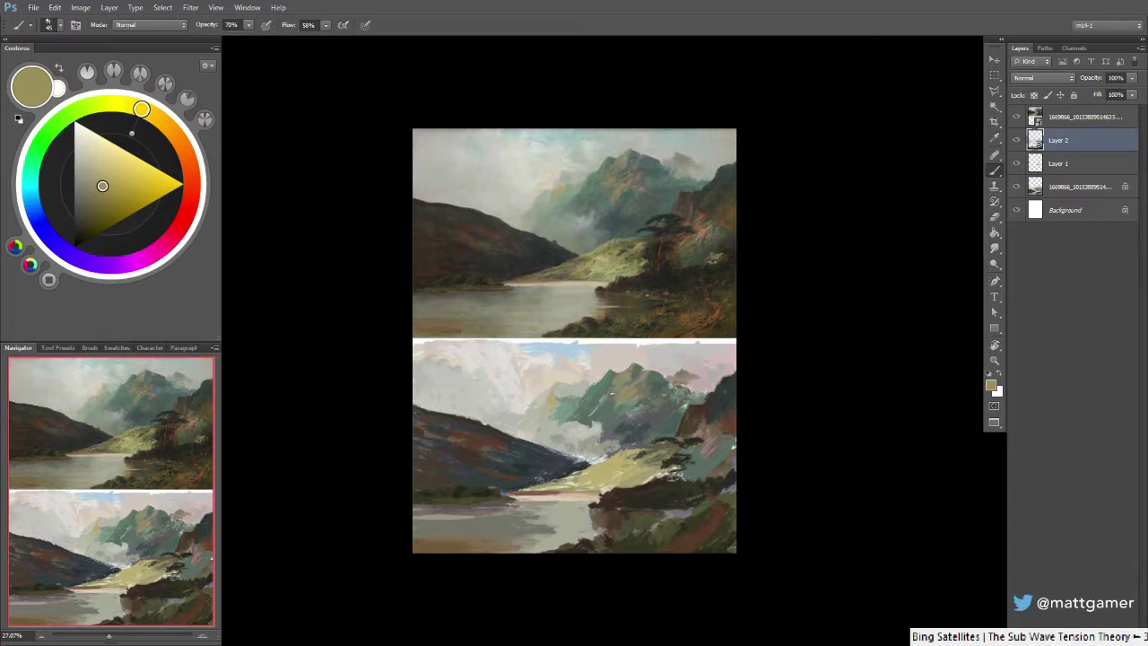
alt+click(615, 392)
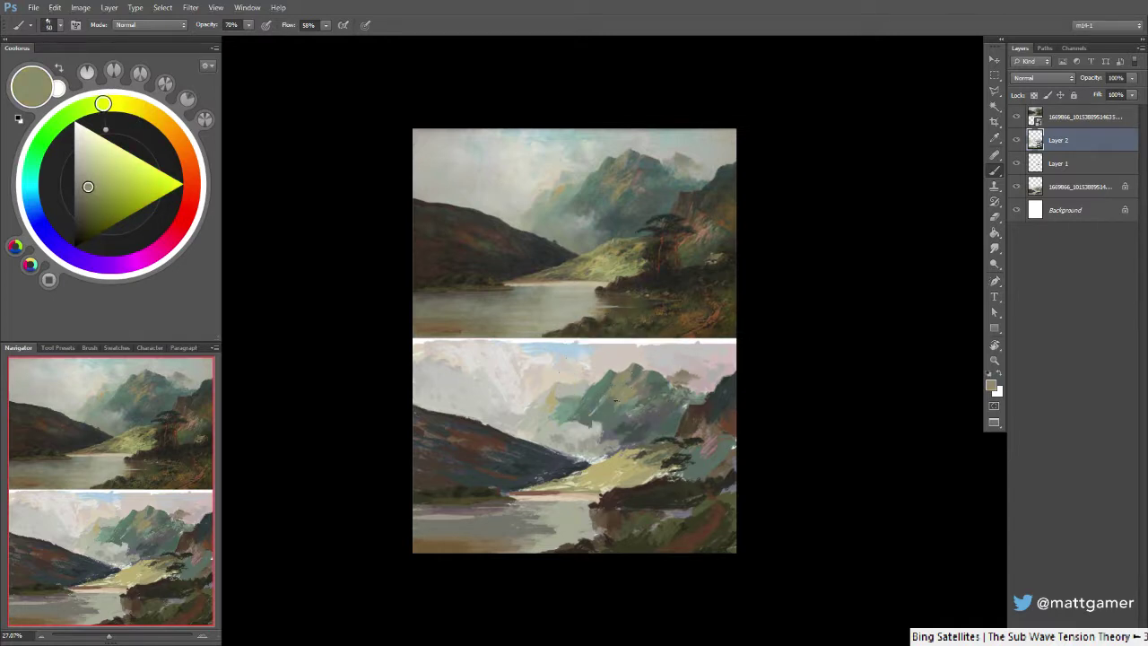
alt+click(610, 395)
alt+click(595, 403)
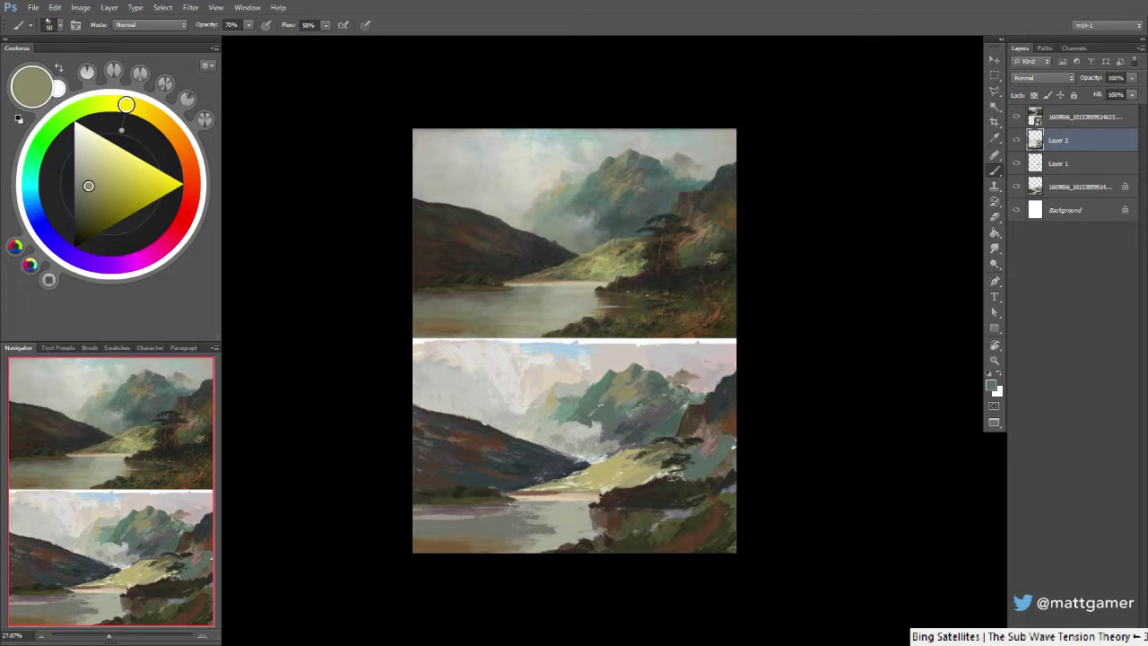
Blend the mountain's middle slope with sampled green and neutral greys, enlarging the brush to 70
alt+click(597, 419)
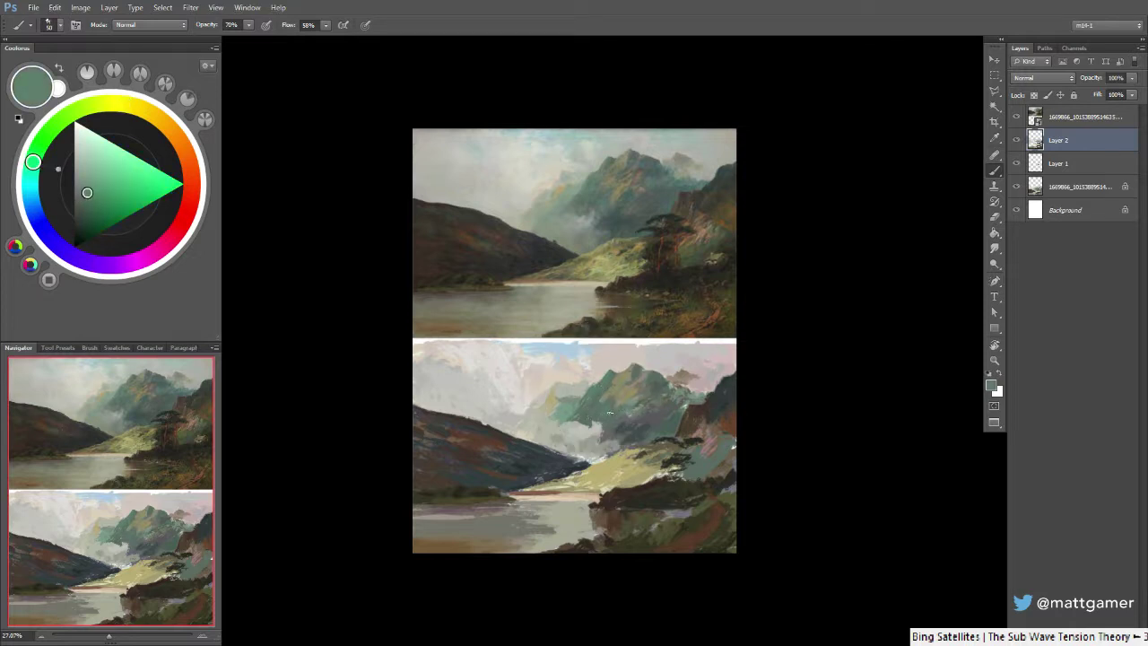
alt+click(646, 411)
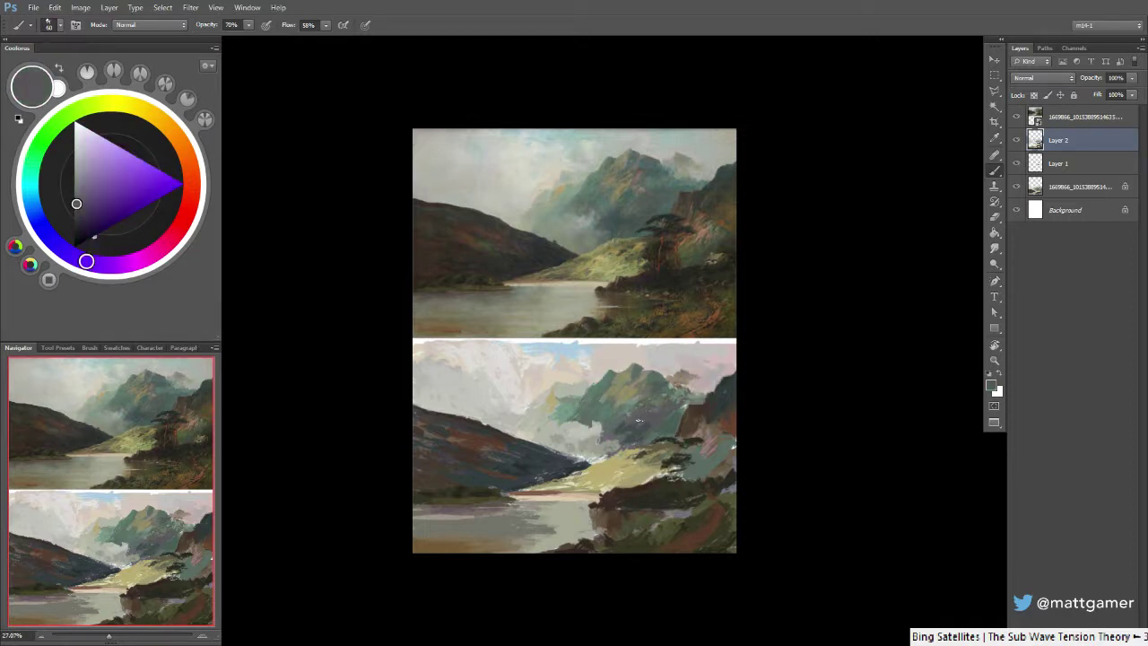
alt+click(642, 413)
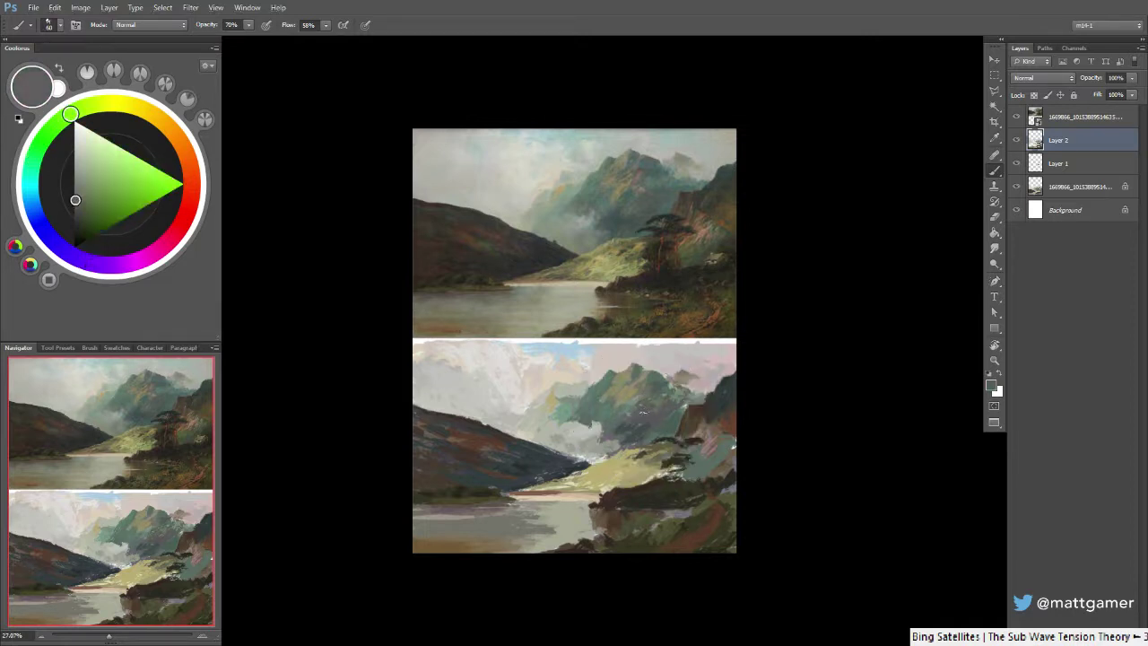
key(])
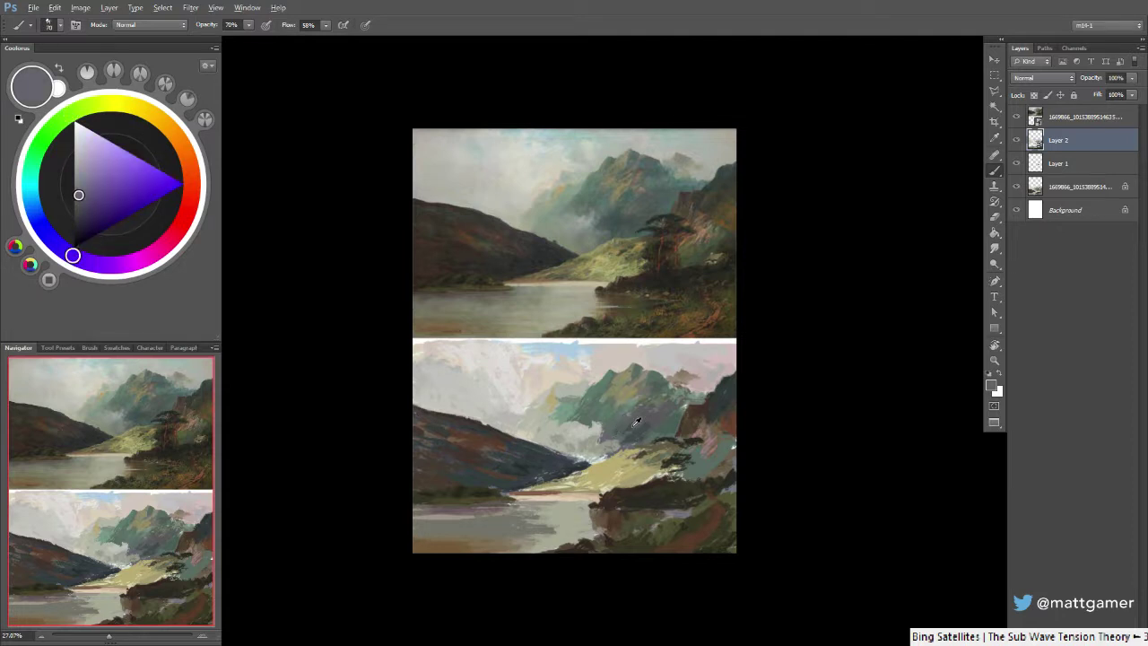
Paint the mountain's shaded lower slope with sampled violet and blue greys, setting the brush opacity to 100%
alt+click(630, 428)
alt+click(632, 425)
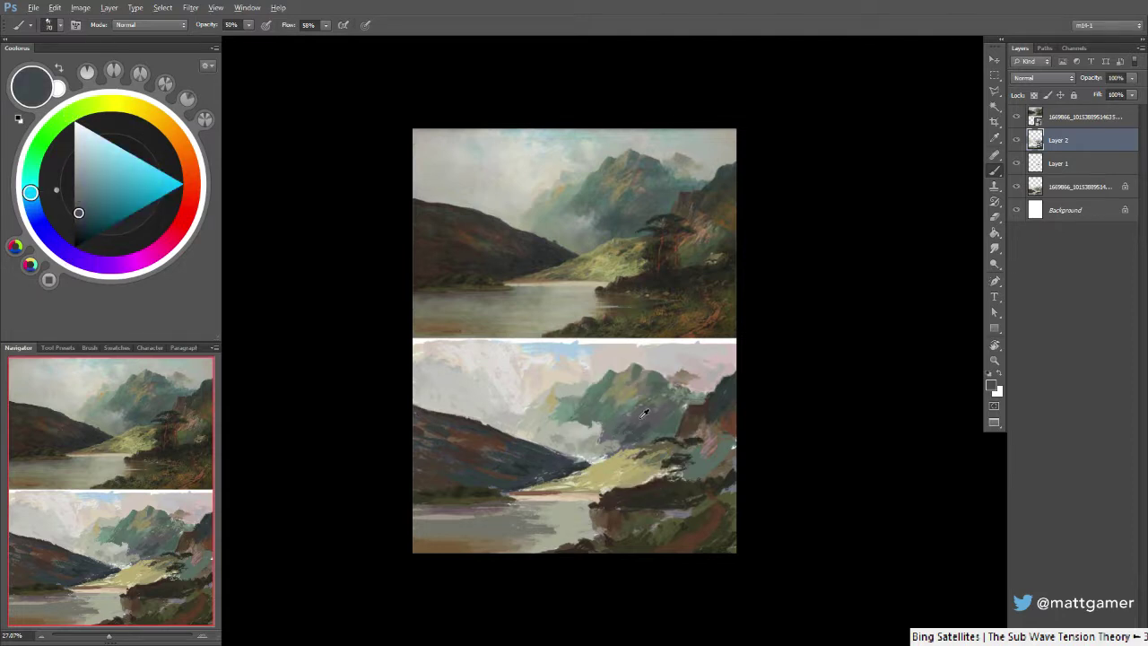
alt+click(642, 414)
key(0)
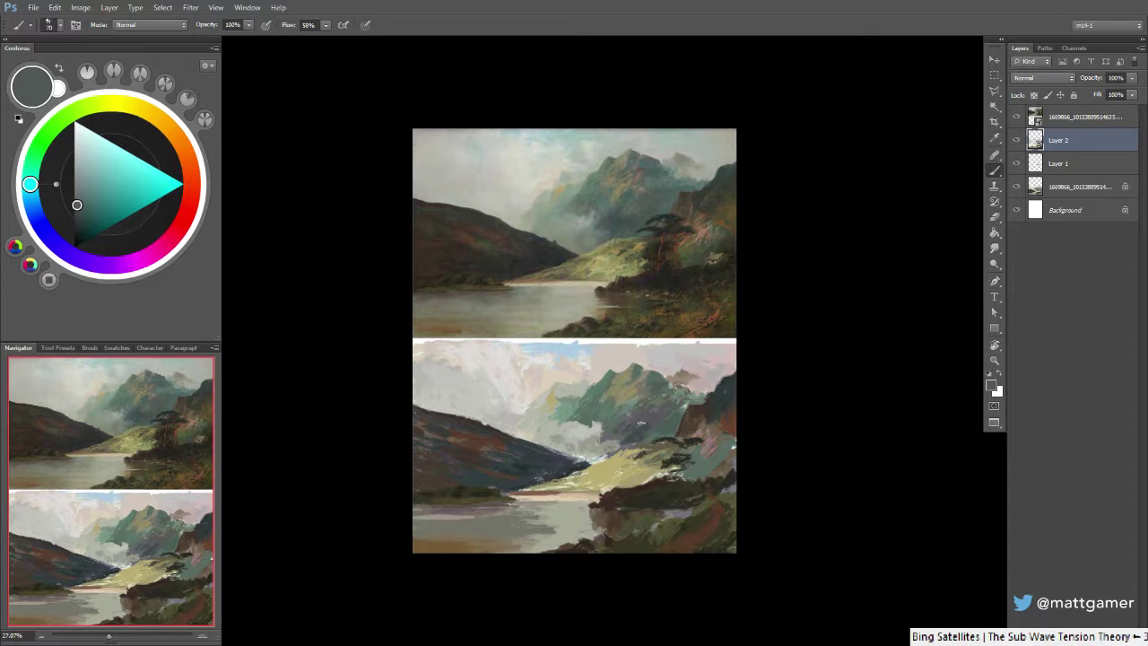
alt+click(634, 434)
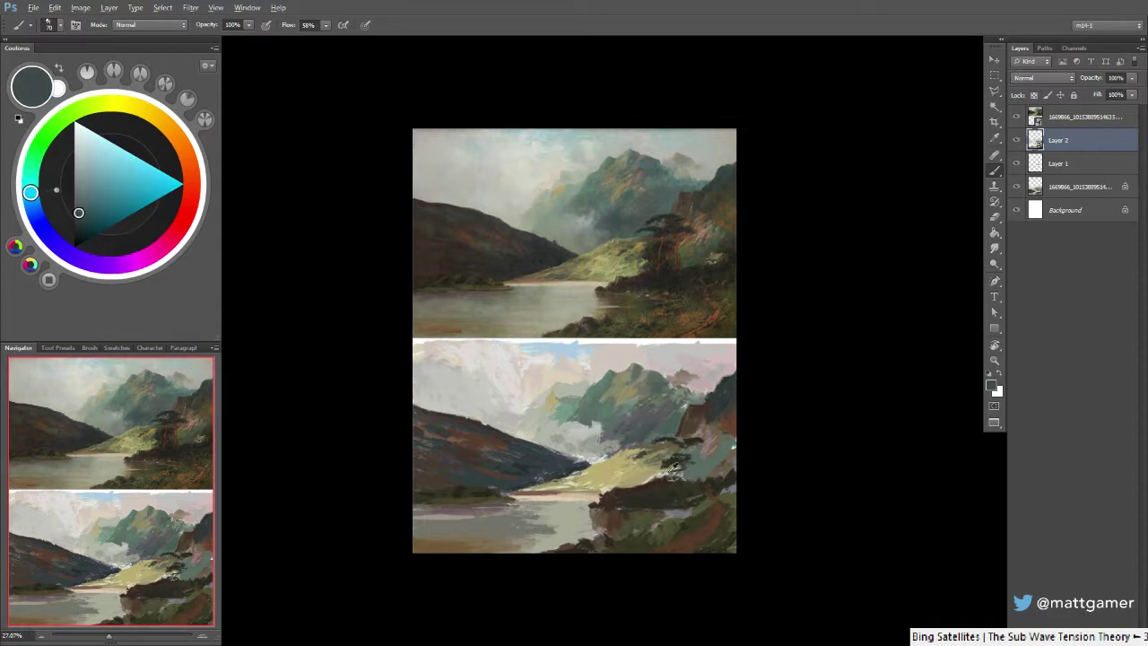
Sample a near-black tone and extend the tree's crown with dark strokes, undoing the first try and using a smaller brush
alt+click(695, 435)
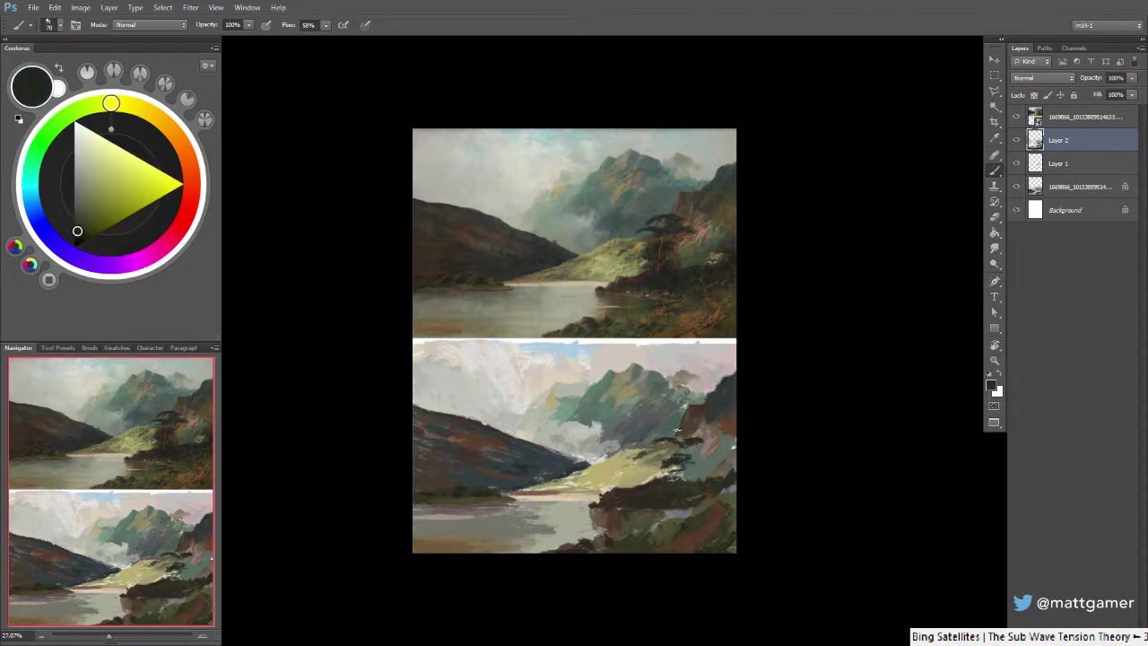
drag(685, 428, 665, 430)
key(ctrl+z)
key([)
Blend the mountain's shaded lower slope beside the tree with sampled grey-green, slate and violet greys, darkening the last sampled tone
alt+click(651, 443)
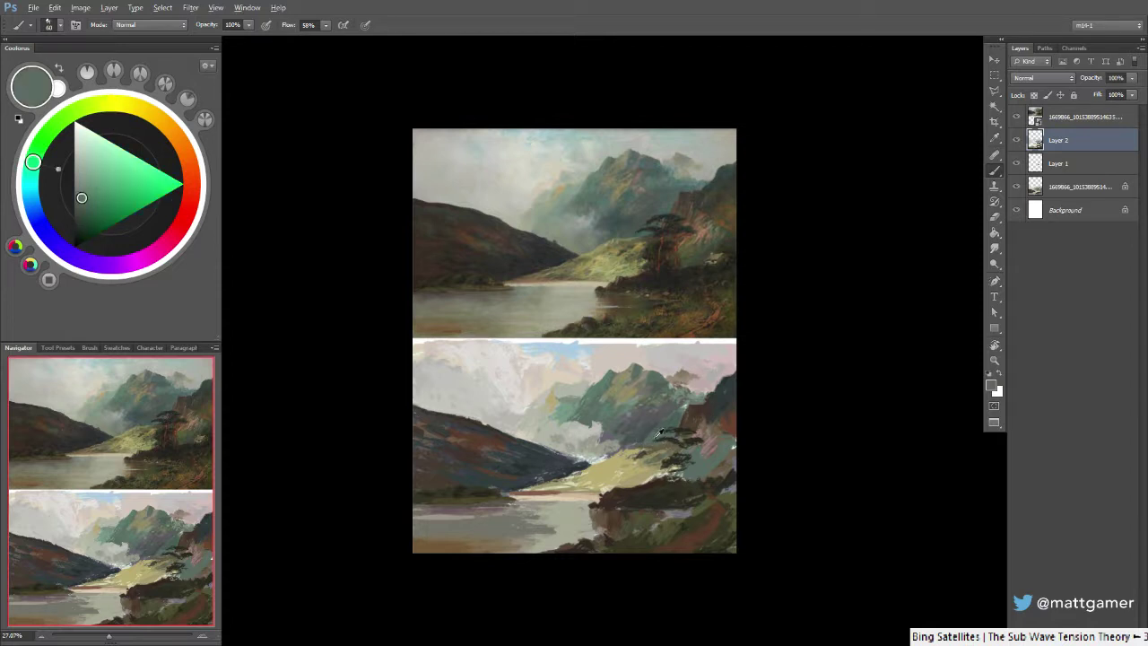
alt+click(656, 432)
alt+click(651, 434)
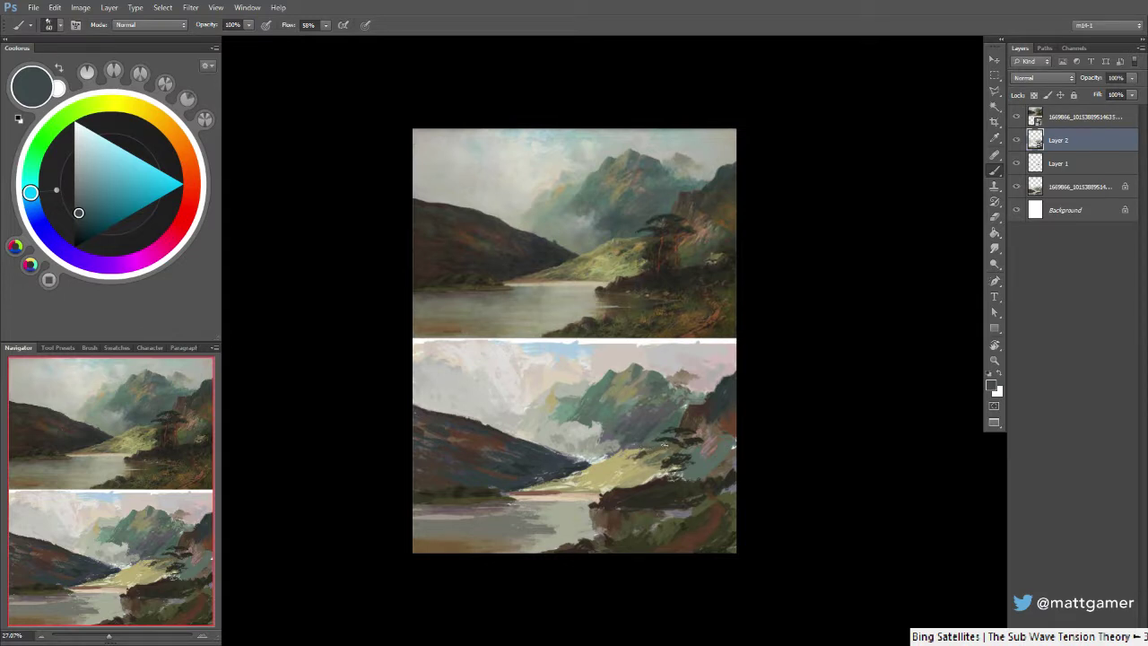
alt+click(644, 419)
alt+click(612, 427)
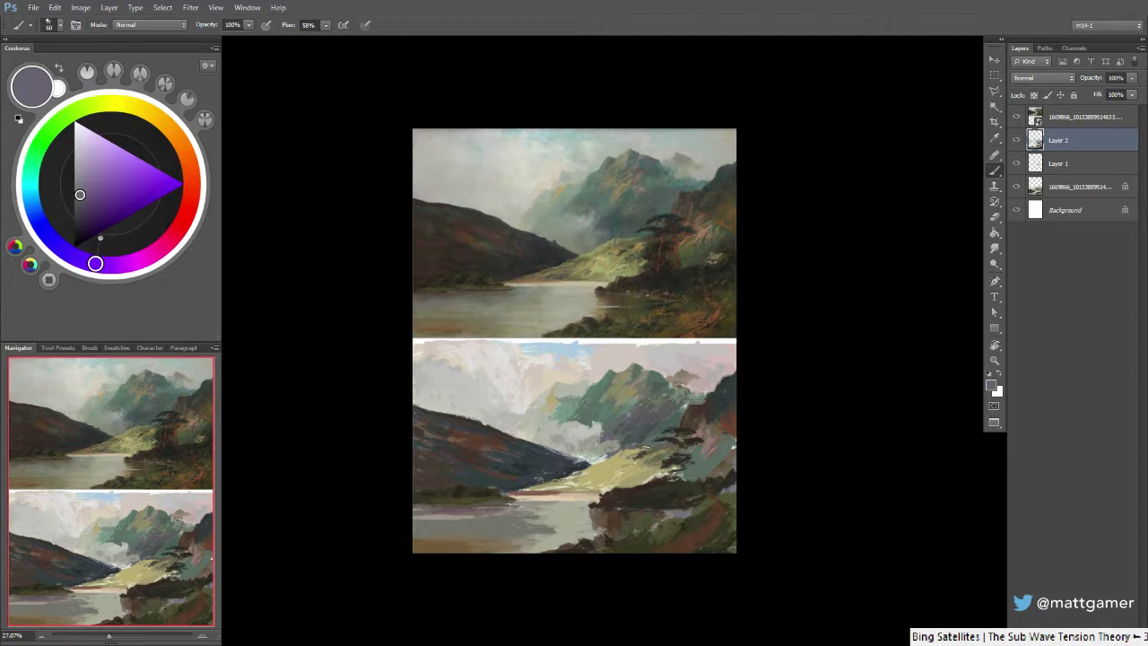
alt+click(633, 431)
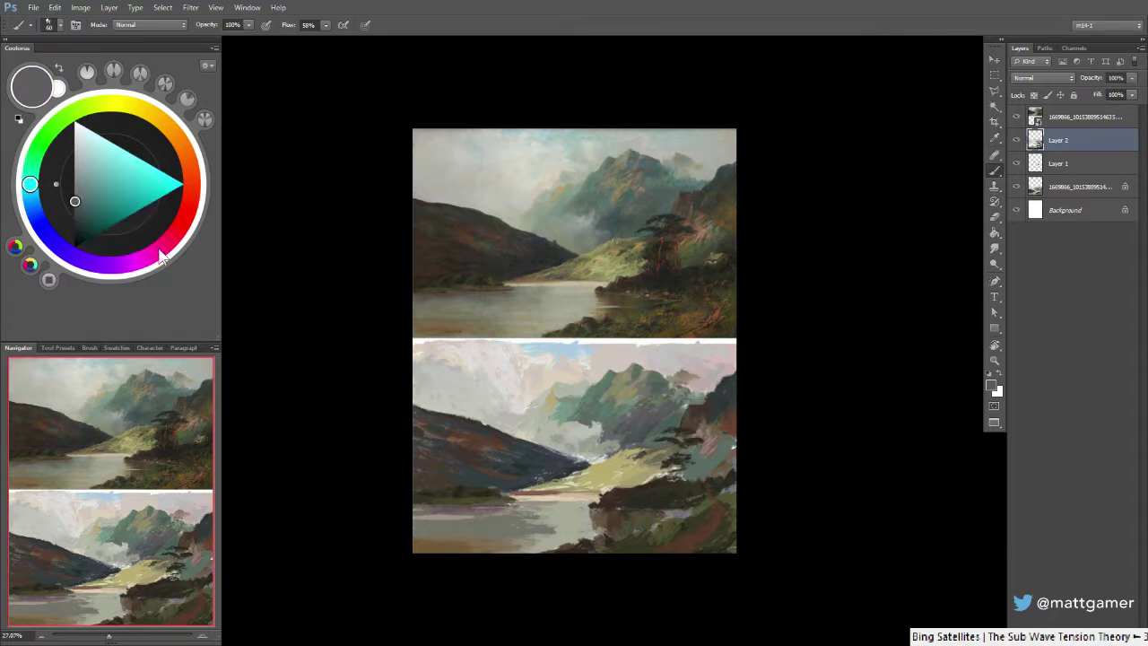
drag(75, 201, 77, 216)
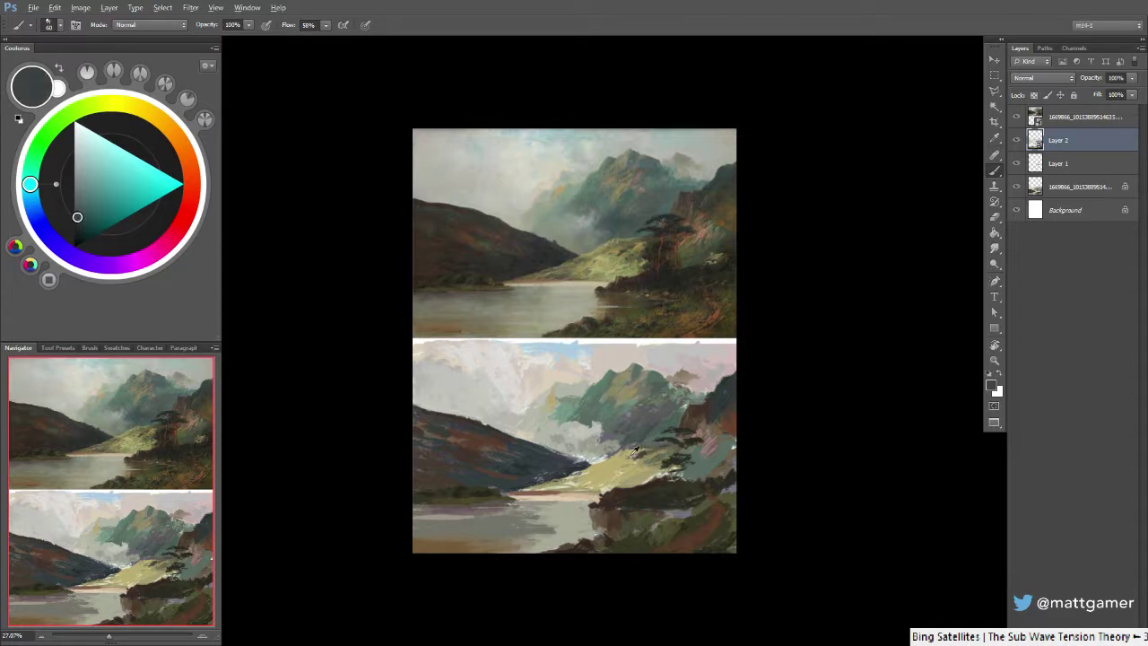
Enlarge the brush to 70 and paint the shadows around the tree's base with sampled olive and dark olive-brown tones
alt+click(655, 442)
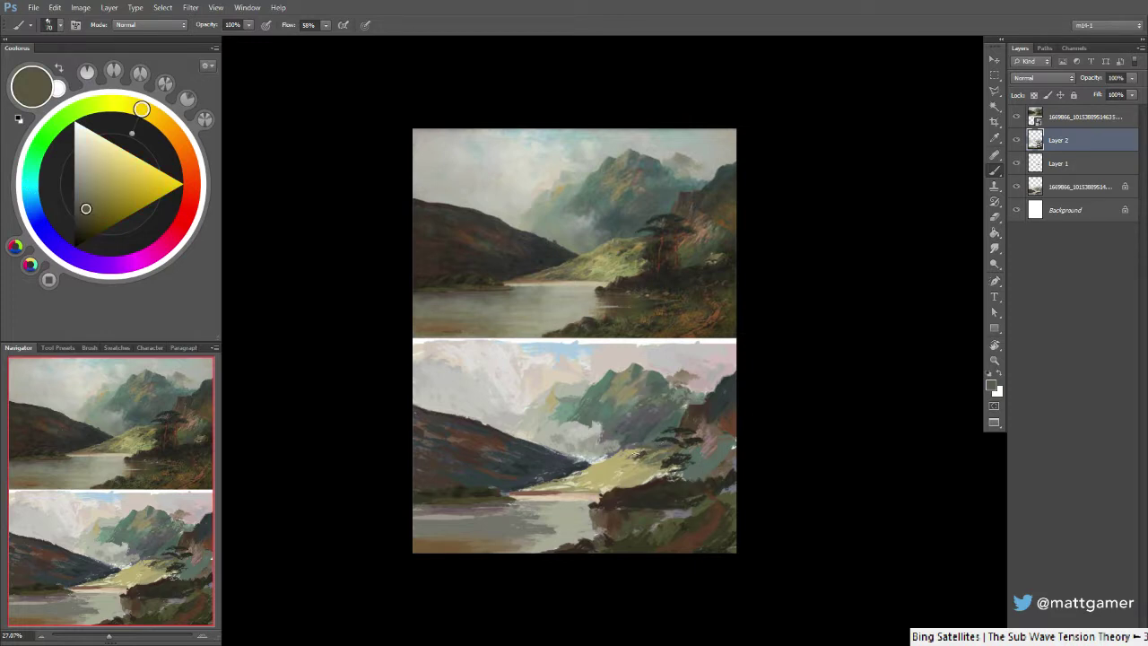
key(])
mouse_move(645, 463)
mouse_down()
mouse_move(668, 459)
mouse_move(661, 475)
mouse_up()
alt+click(667, 461)
alt+click(672, 480)
alt+click(661, 477)
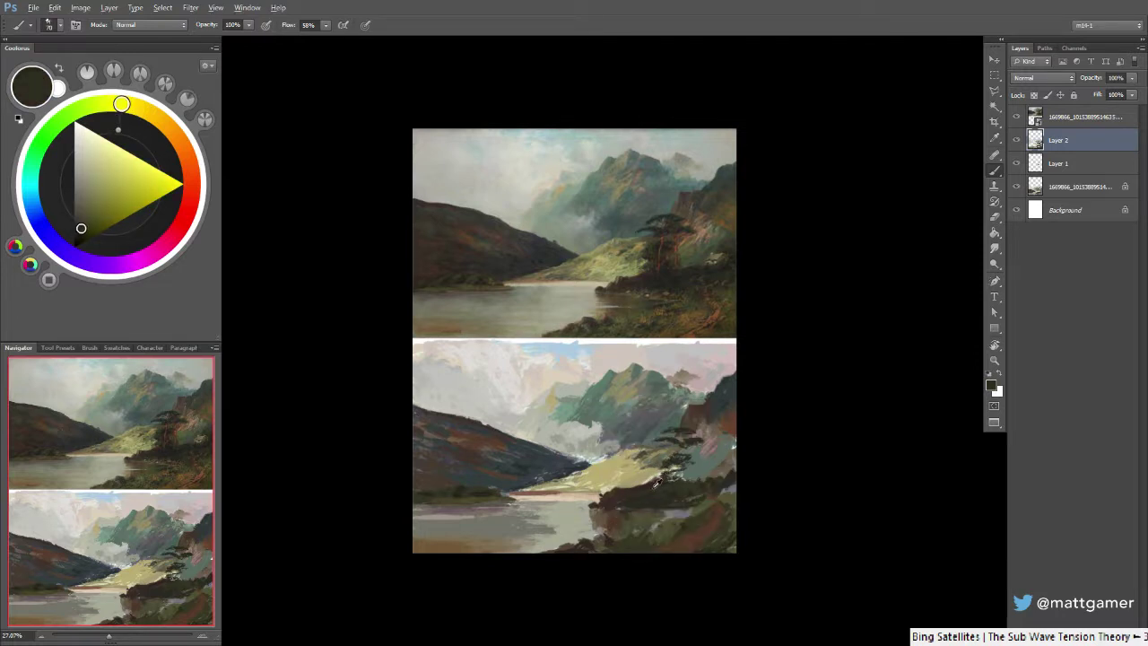
alt+click(655, 486)
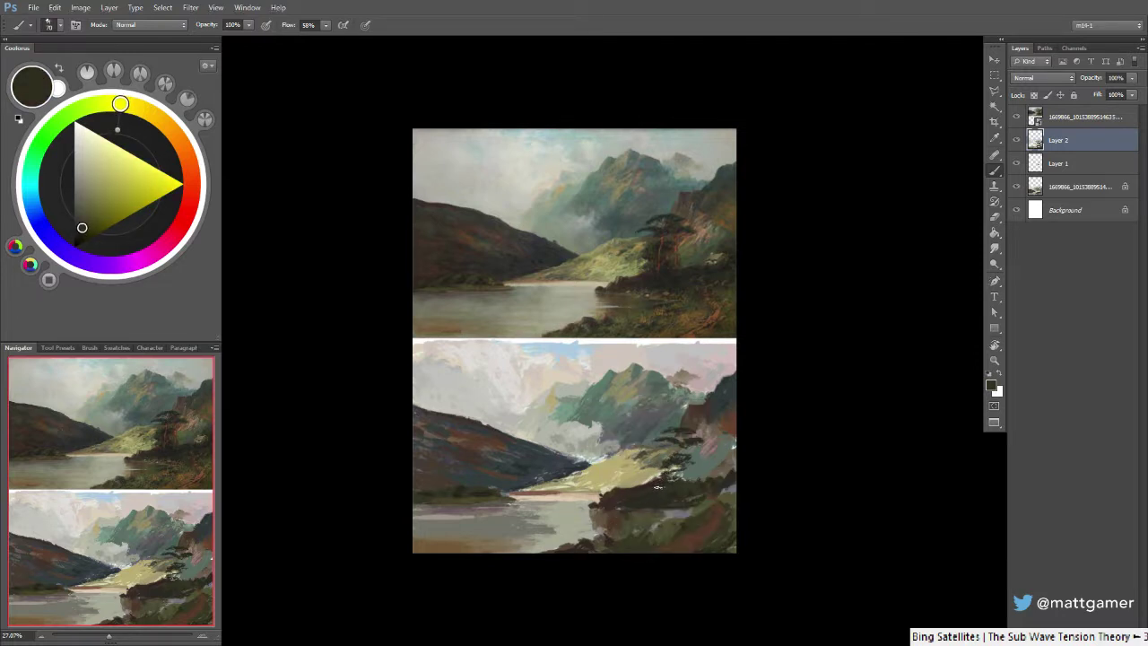
Rework the bank below the tree at the water's edge with sampled dark browns and olive greens
alt+click(617, 508)
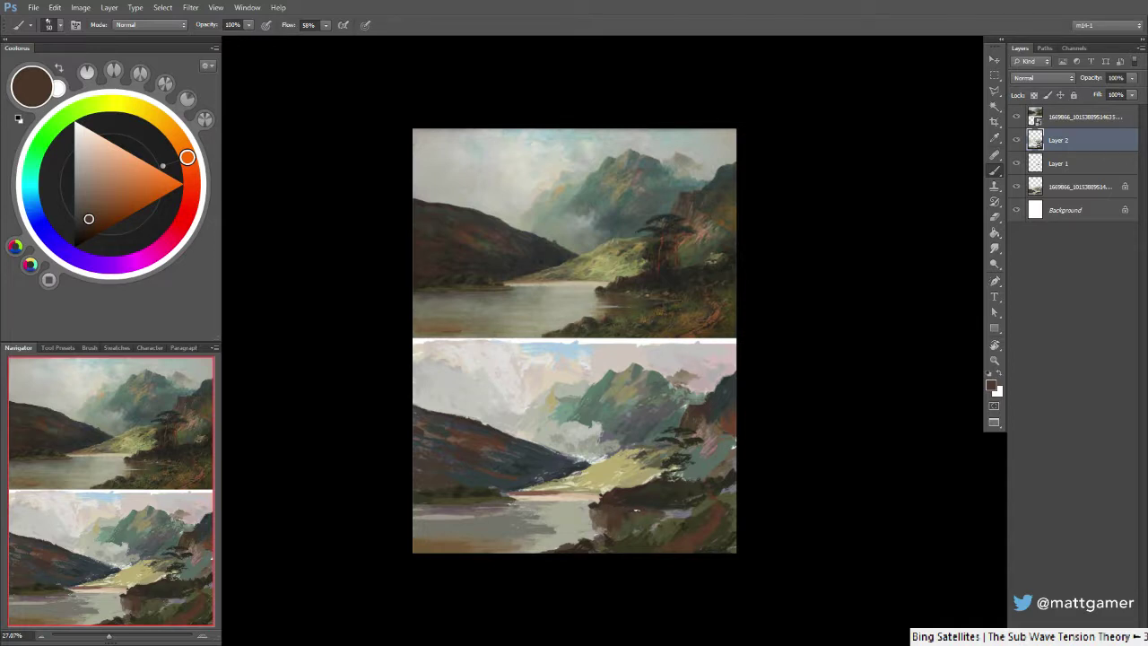
alt+click(628, 511)
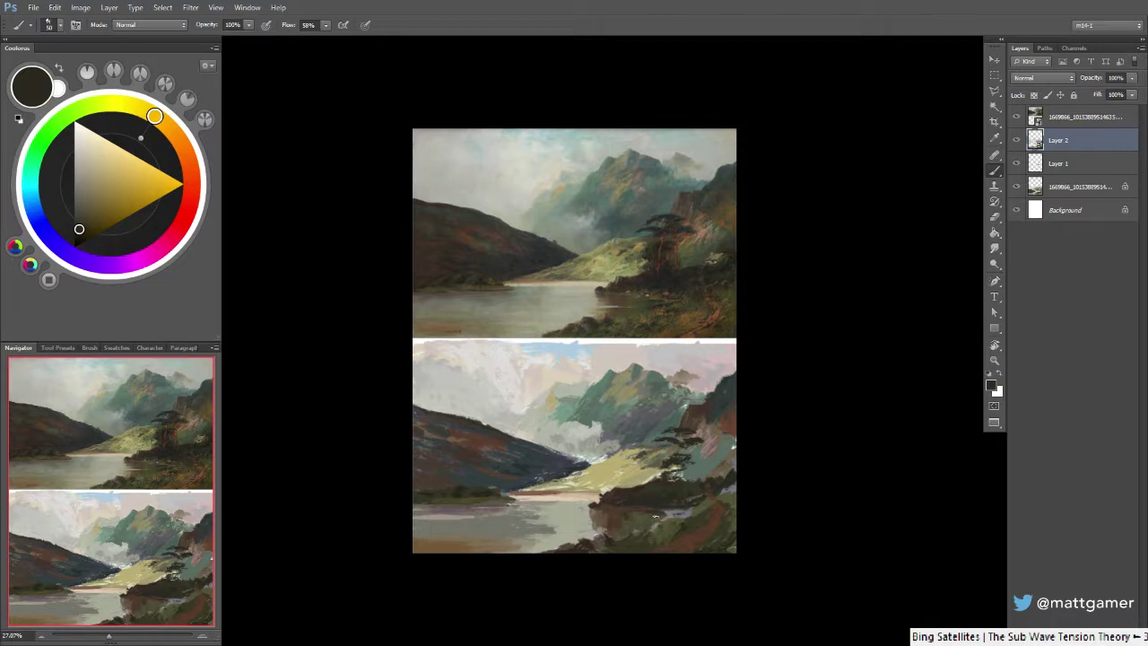
mouse_move(677, 515)
mouse_down()
mouse_move(657, 520)
mouse_move(670, 521)
mouse_up()
alt+click(688, 535)
alt+click(703, 501)
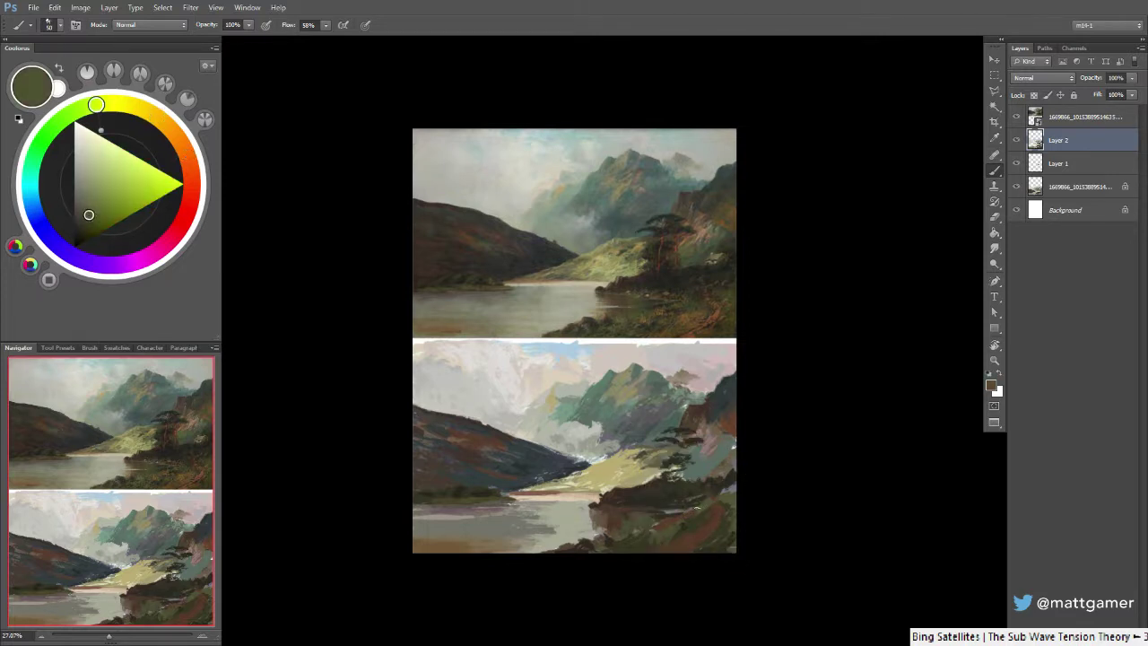
alt+click(709, 514)
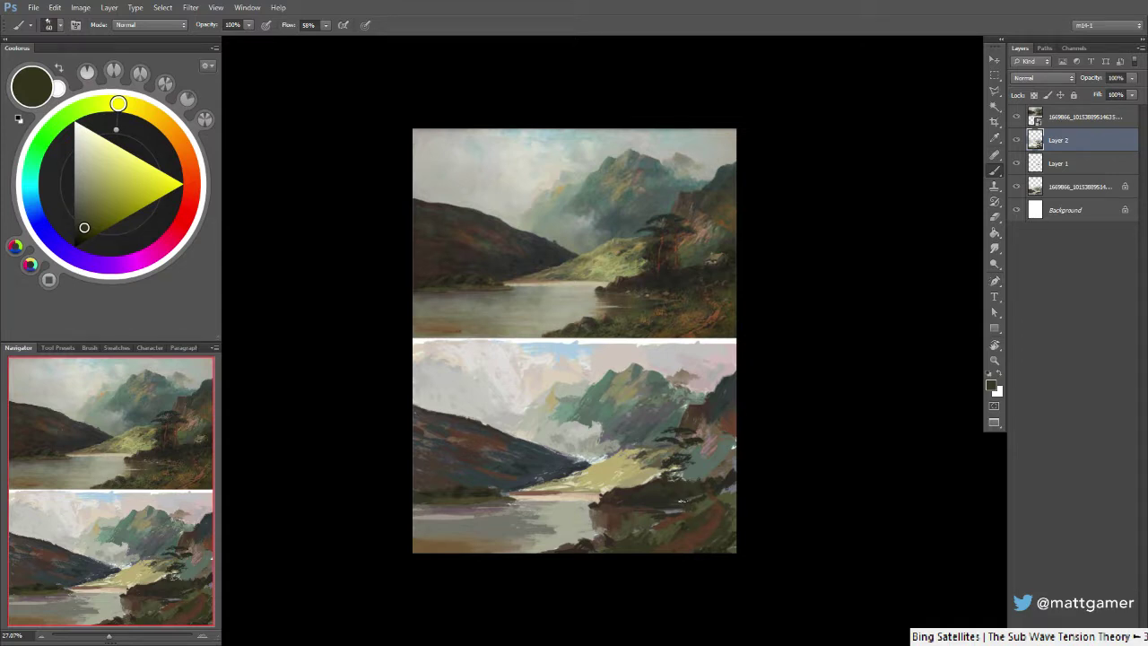
Deepen the foreground bank's shadows with a near-black tone shifted toward yellow, and soften the shoreline with sampled reddish brown
drag(662, 511, 675, 512)
alt+click(664, 513)
click(77, 234)
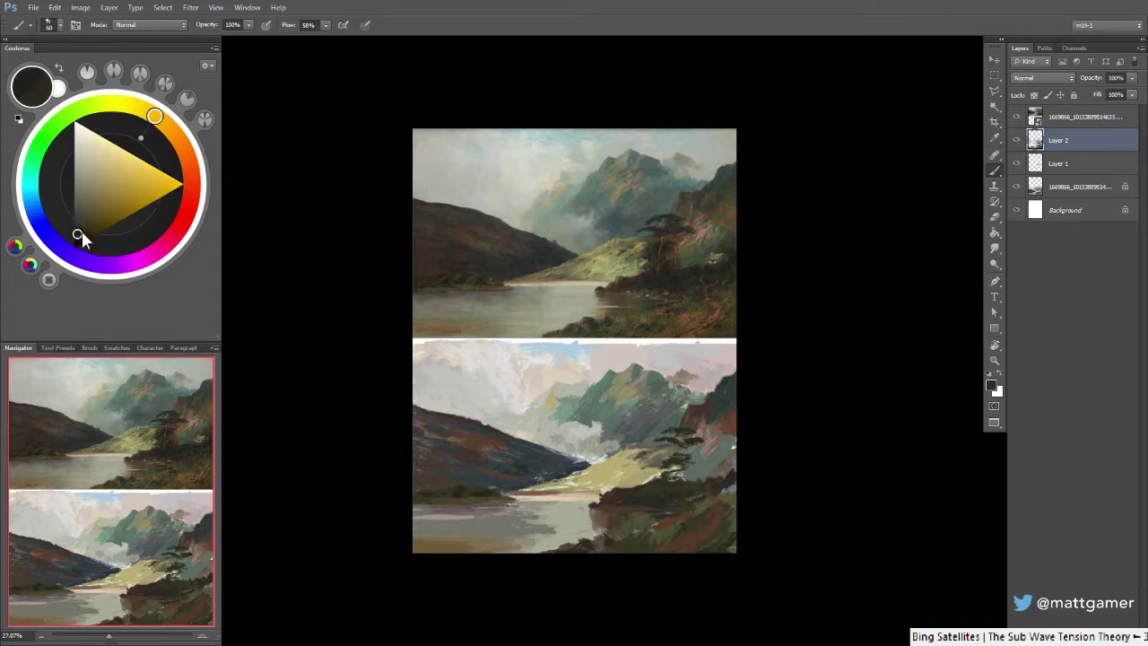
drag(122, 114, 136, 107)
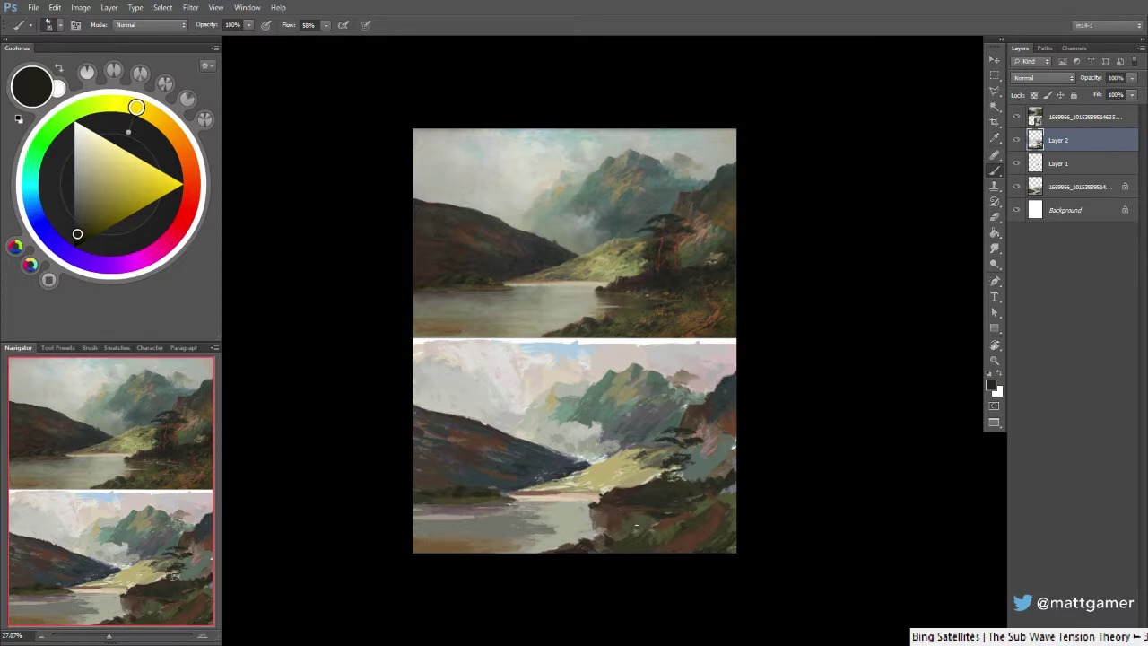
alt+click(616, 522)
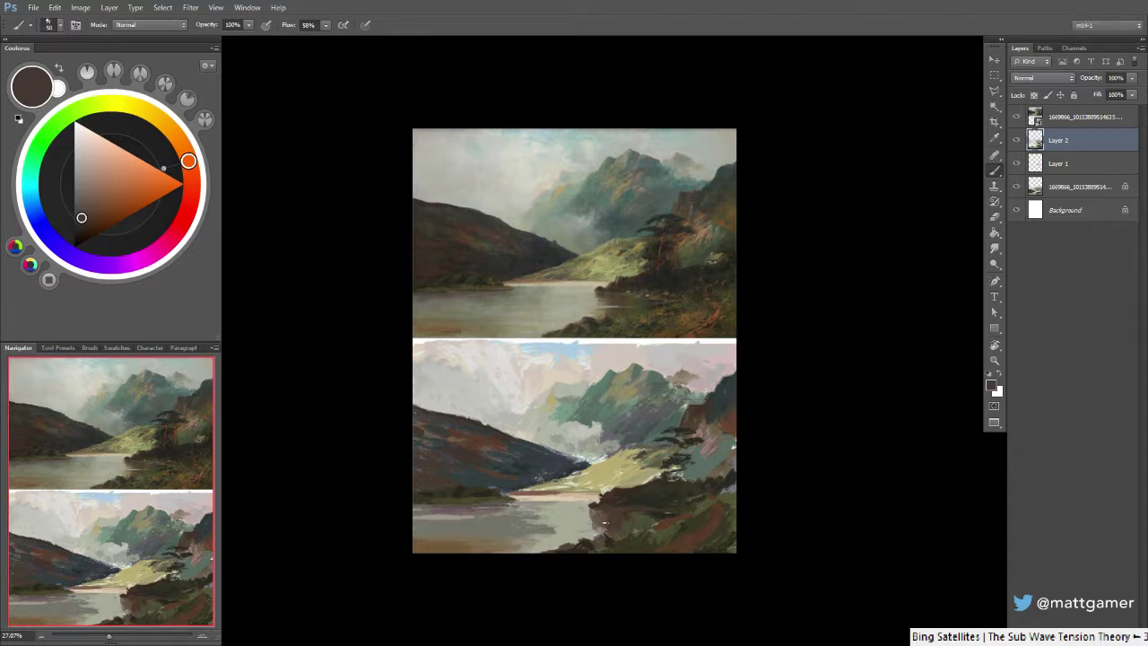
Add small light accents along the near shoreline with sampled water grey and pale cream, reducing the brush to 20
alt+click(580, 524)
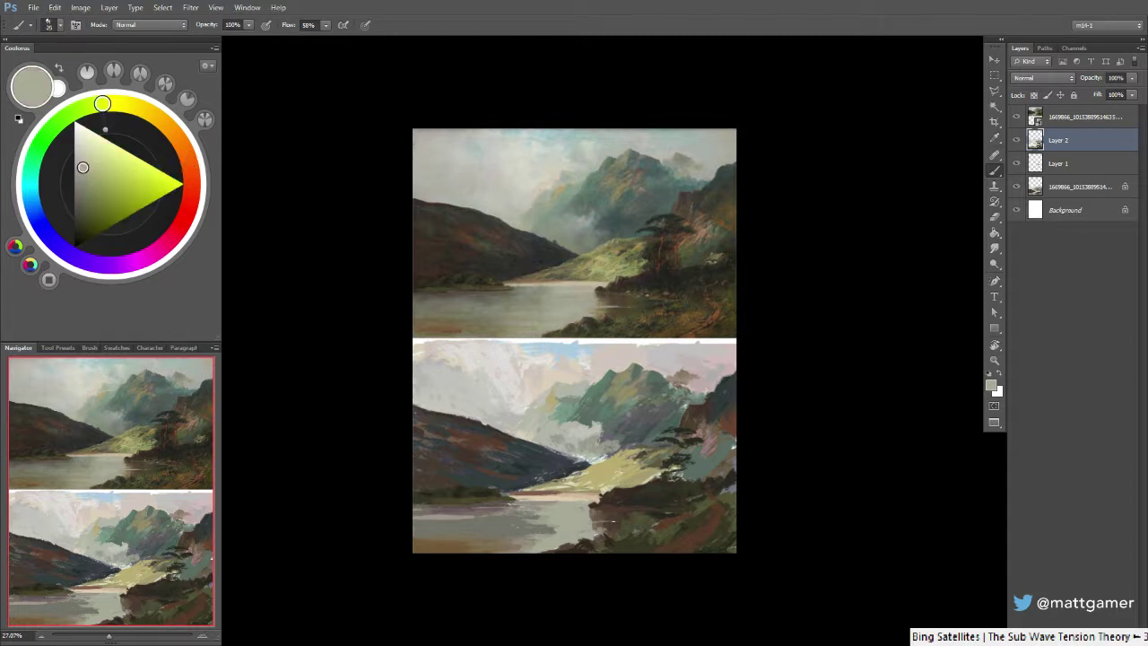
alt+click(594, 466)
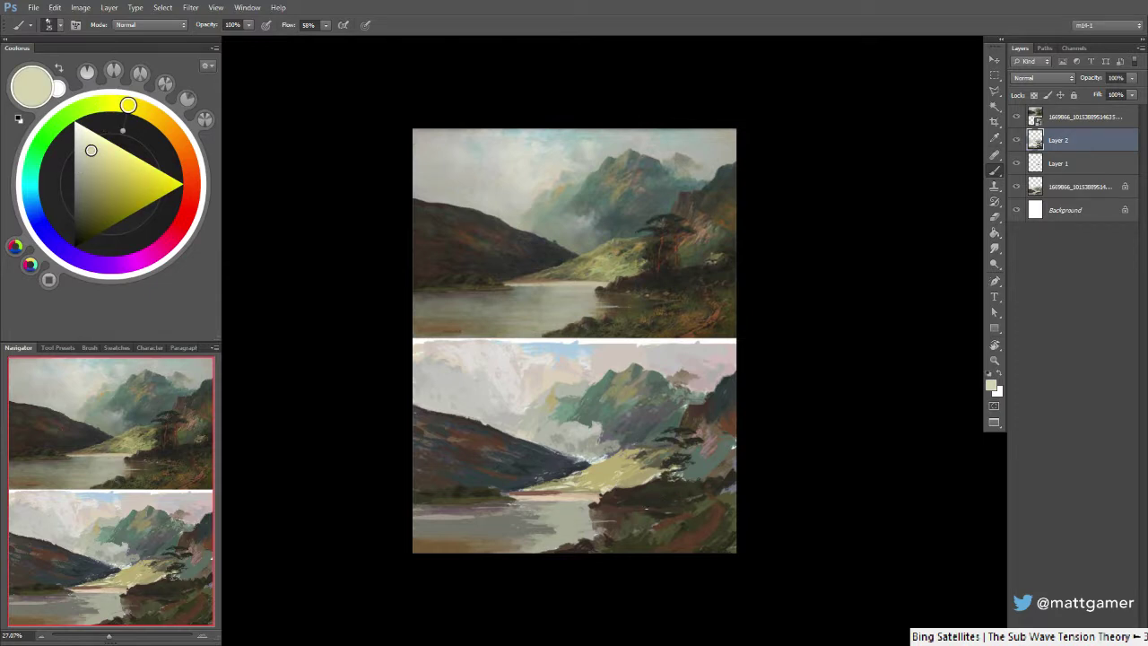
alt+click(594, 521)
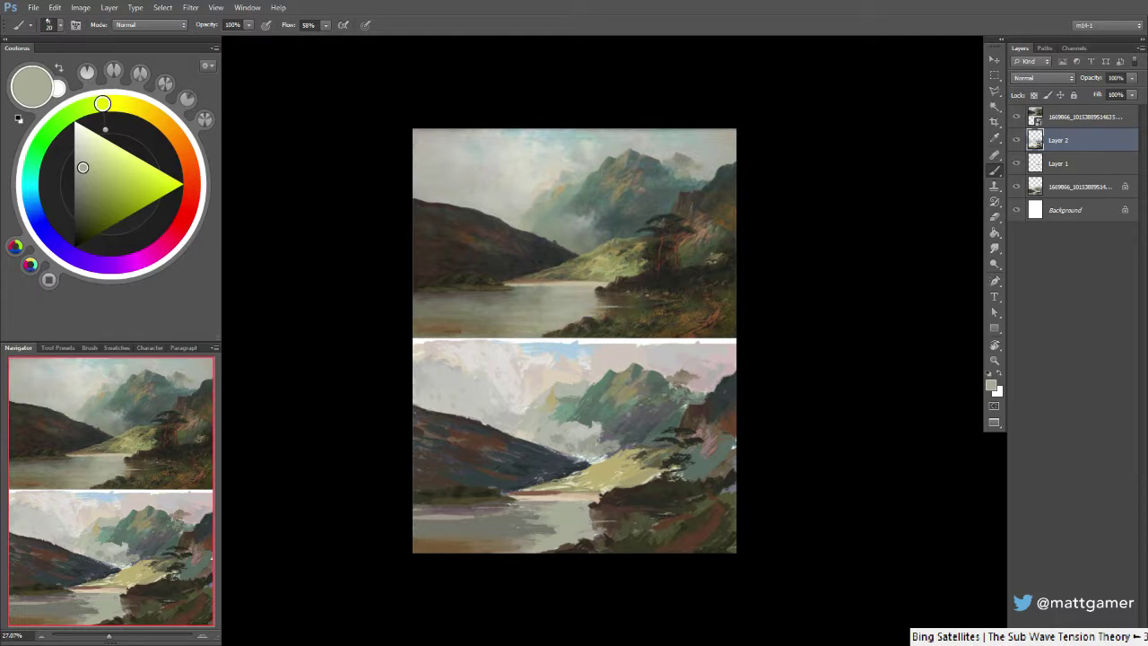
Paint small olive-green accents on the foreground bank with sampled greens, enlarging the brush to 30
alt+click(655, 532)
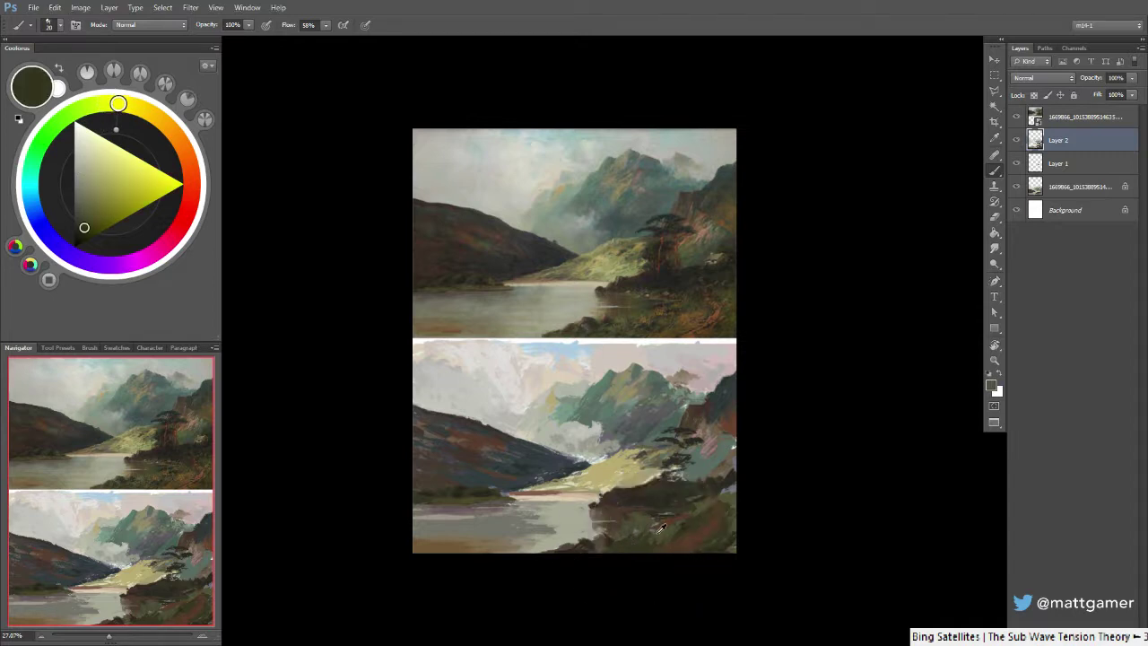
alt+click(658, 532)
key(bracketright)
key(bracketright)
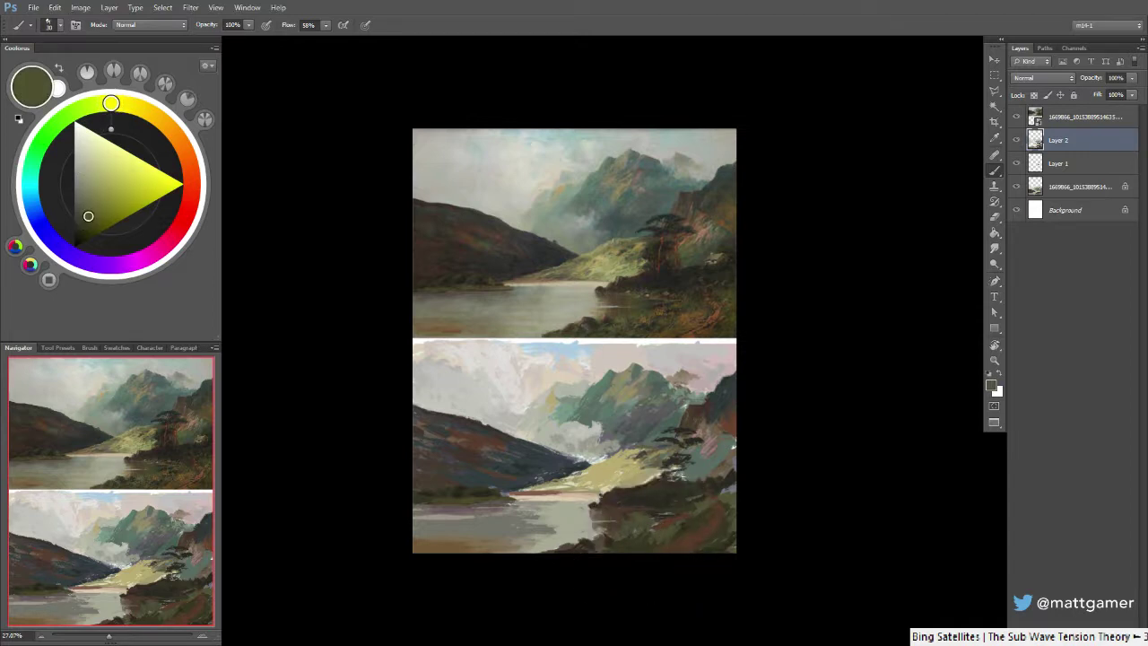
Add lighter reddish-brown and ochre strokes to the rocky hillside behind the tree, using sampled brown shifted toward yellow
alt+click(731, 418)
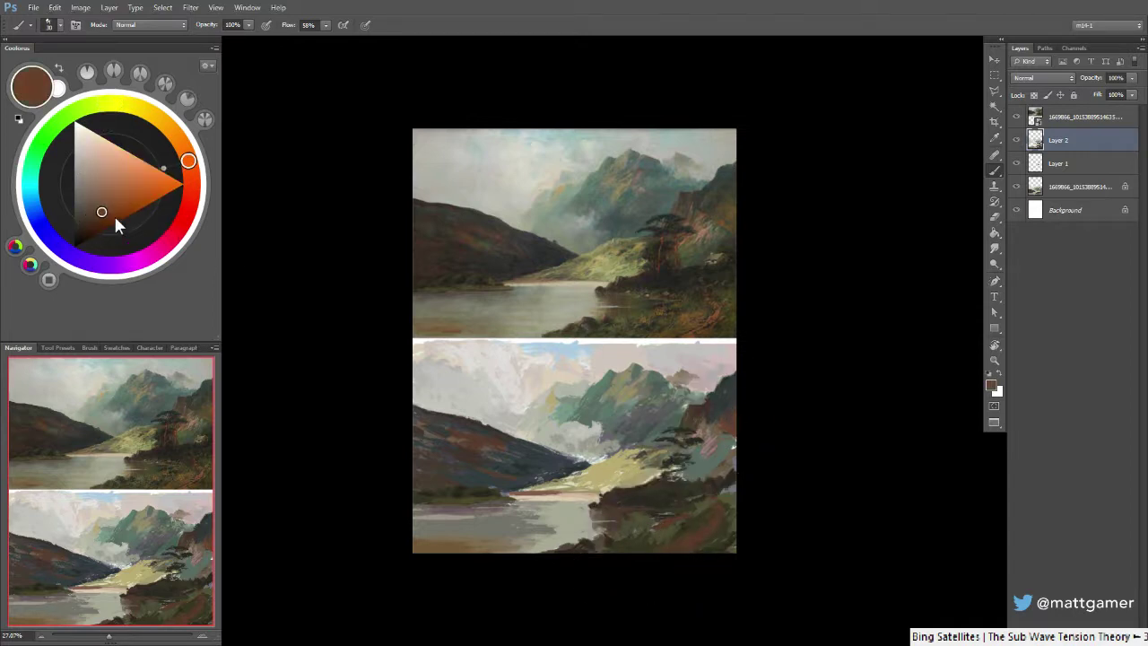
drag(103, 212, 103, 205)
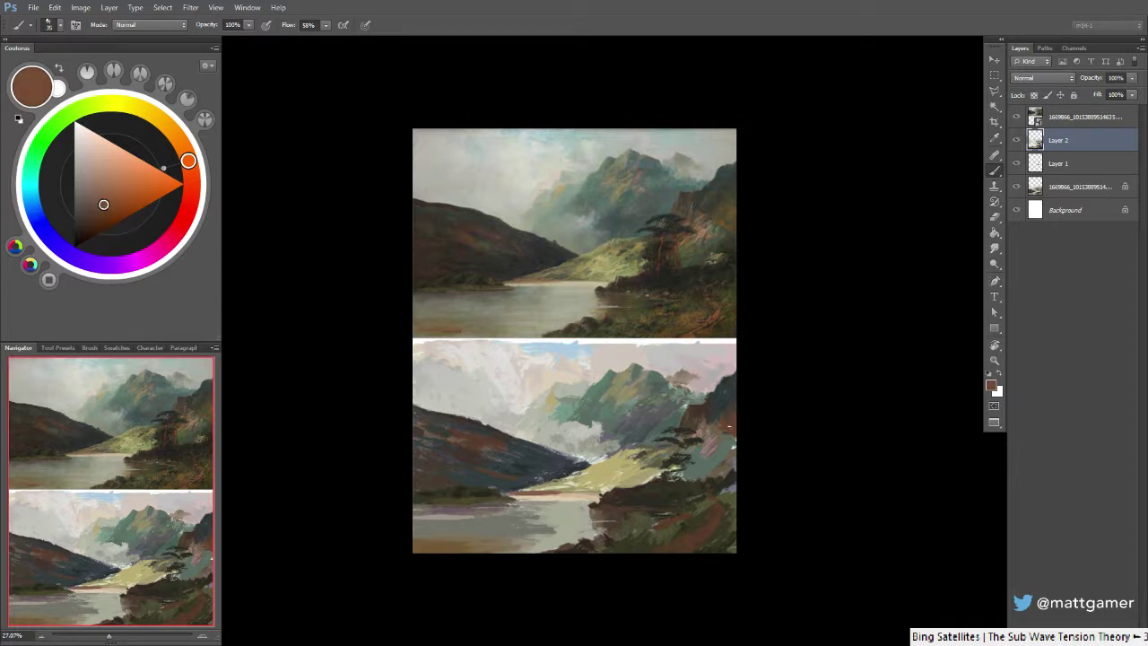
click(165, 132)
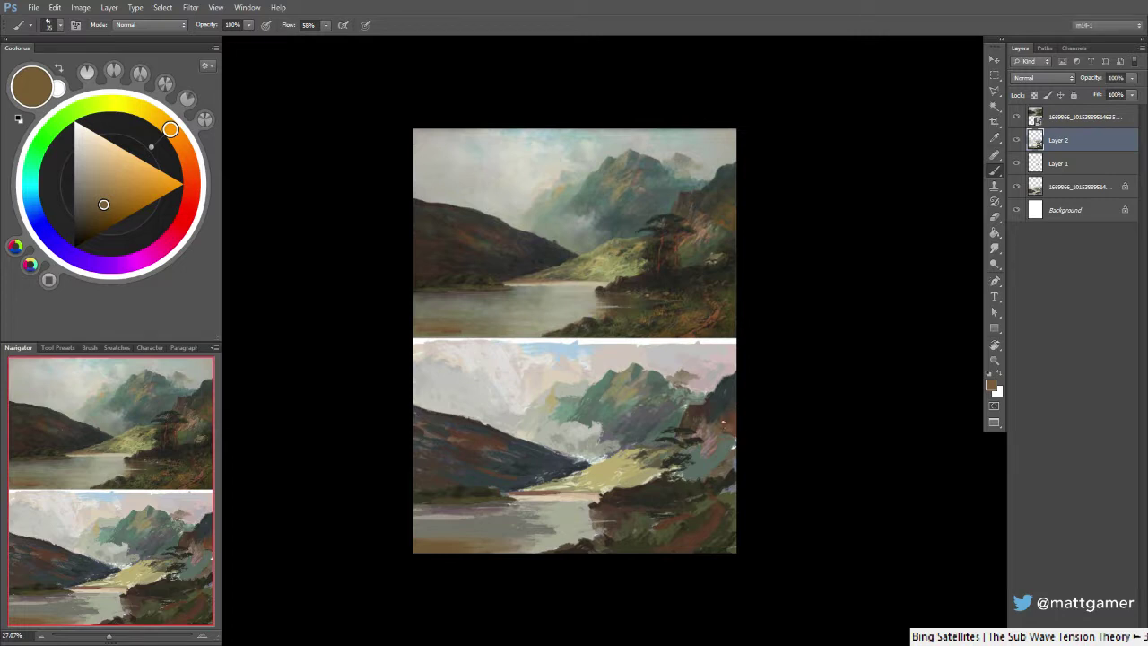
drag(101, 210, 97, 199)
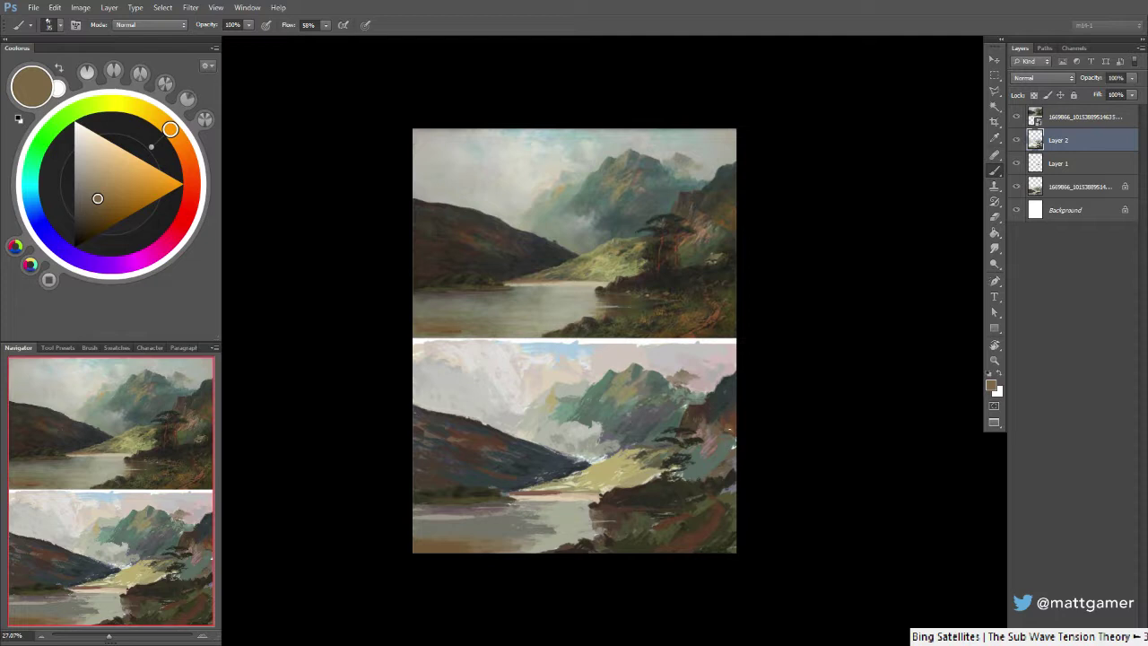
Warm the rocky hillside's lower part with brown sampled from the reference and the study, shifting the hue toward orange
drag(731, 207, 730, 225)
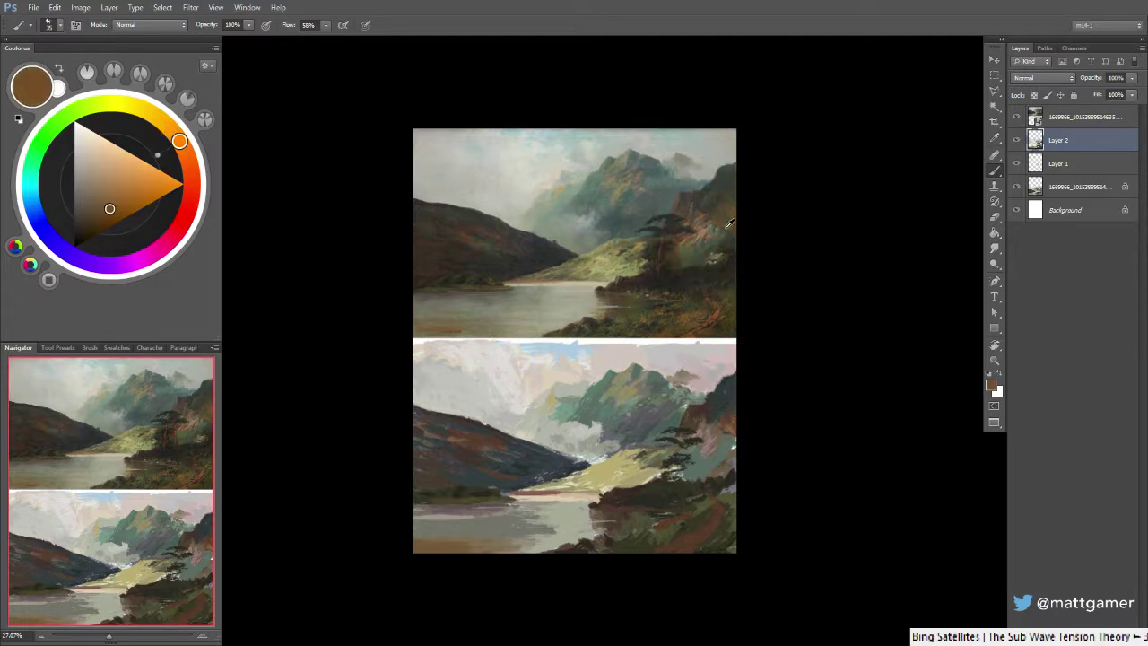
alt+click(733, 432)
click(105, 208)
drag(170, 131, 185, 141)
Paint the rocky hillside's shaded areas with a sampled brown shifted toward yellow and darkened, enlarging the brush to 70
drag(725, 208, 724, 208)
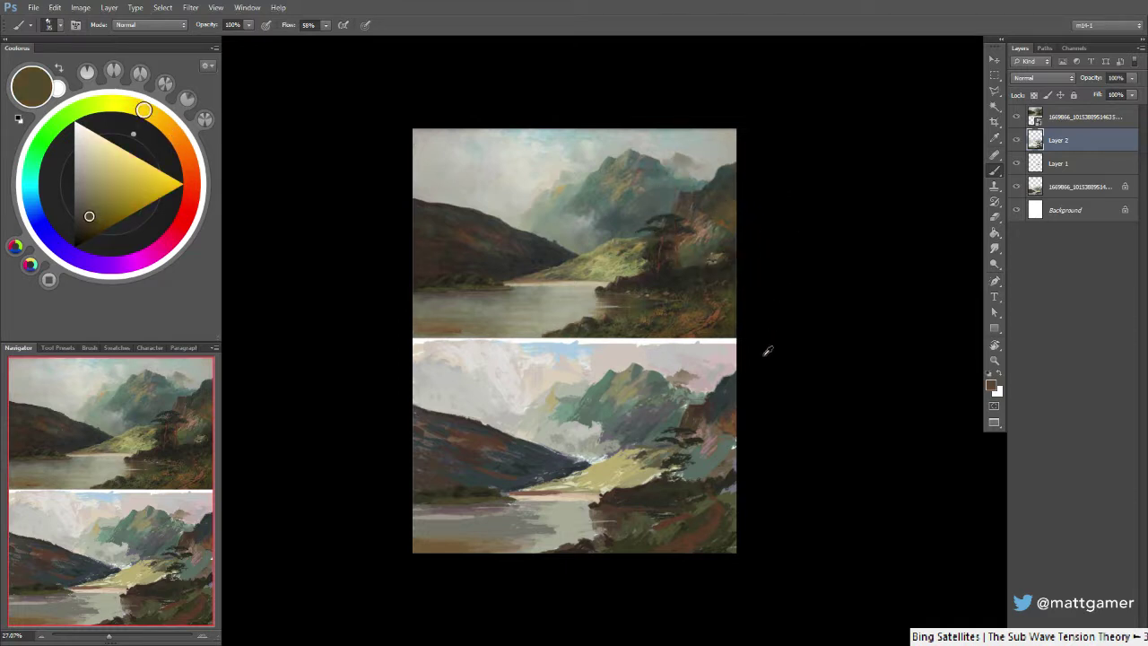
alt+click(725, 413)
click(156, 117)
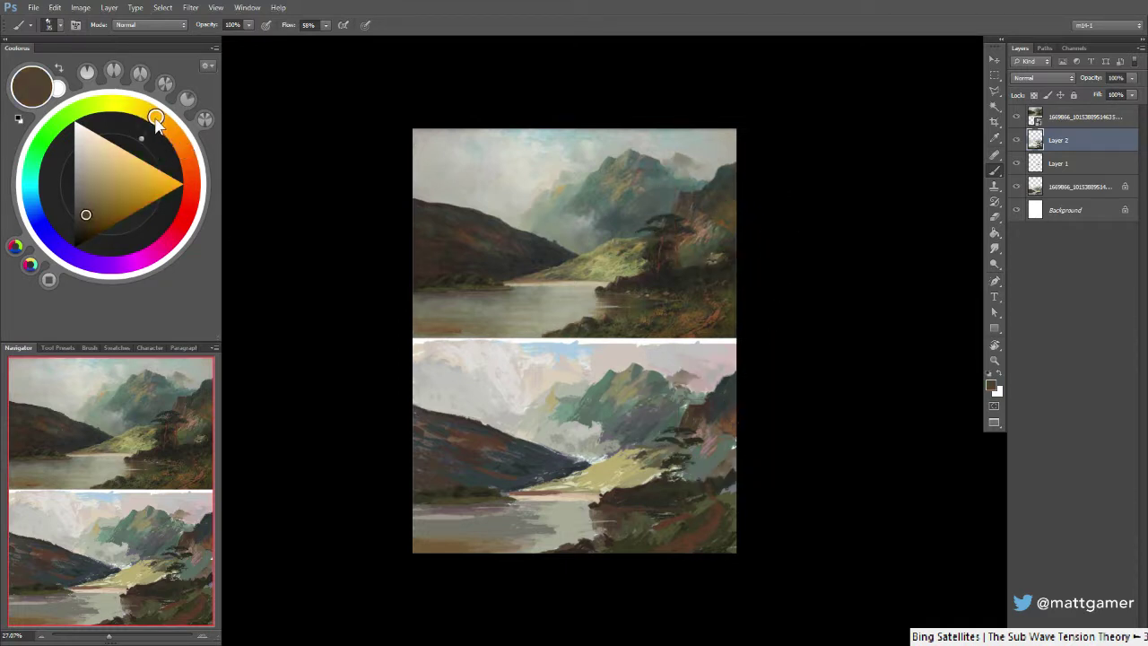
drag(91, 214, 88, 220)
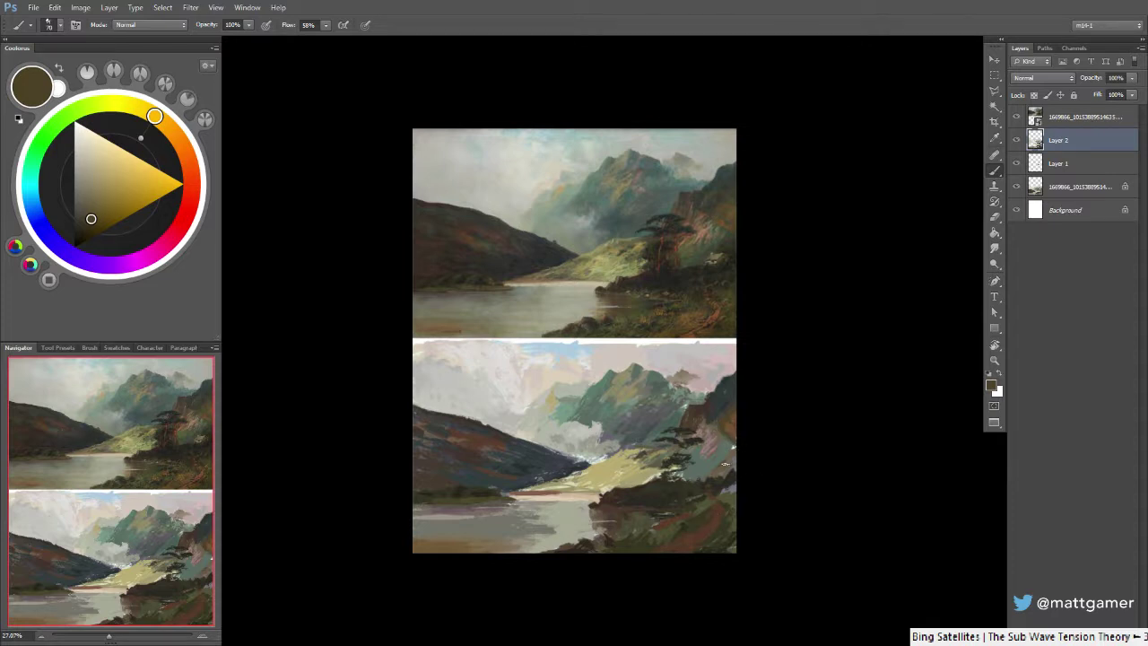
Darken a sampled grey-green and paint the slope between the tree and rocky hillside with the brush at 90
alt+click(707, 468)
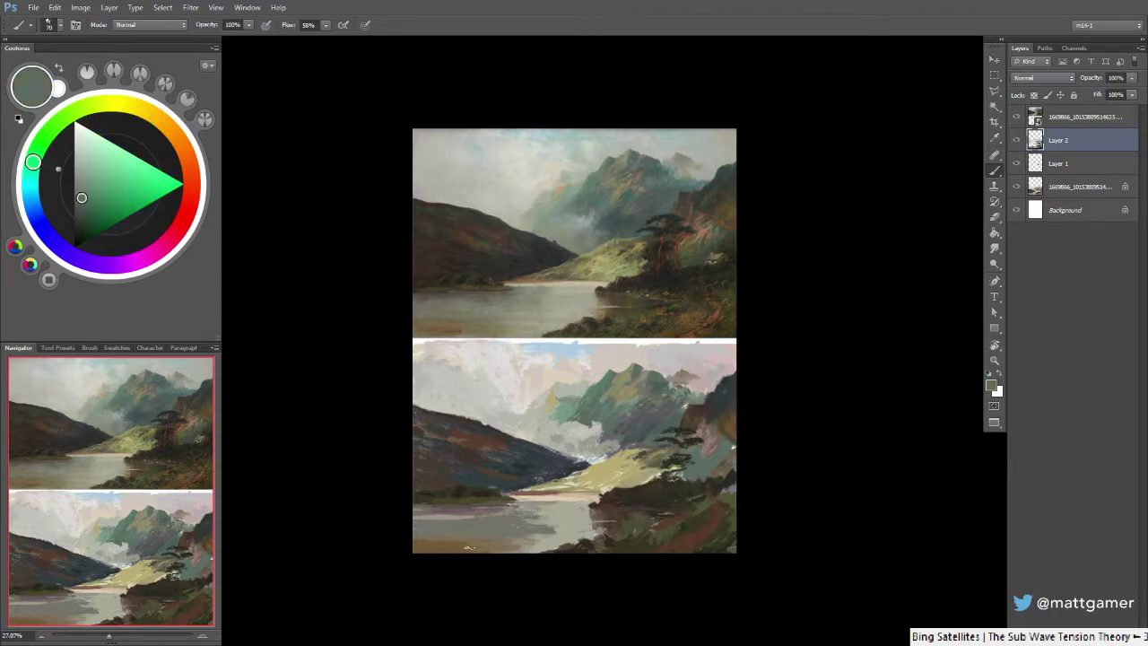
drag(83, 200, 80, 209)
key(])
key(])
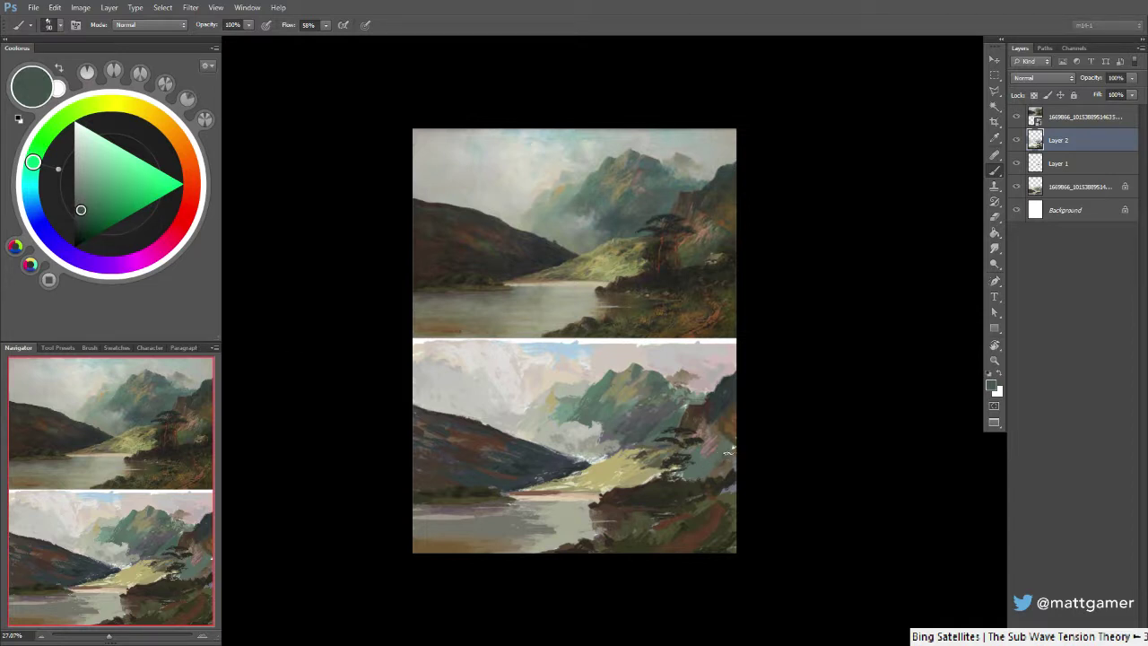
drag(700, 472, 696, 473)
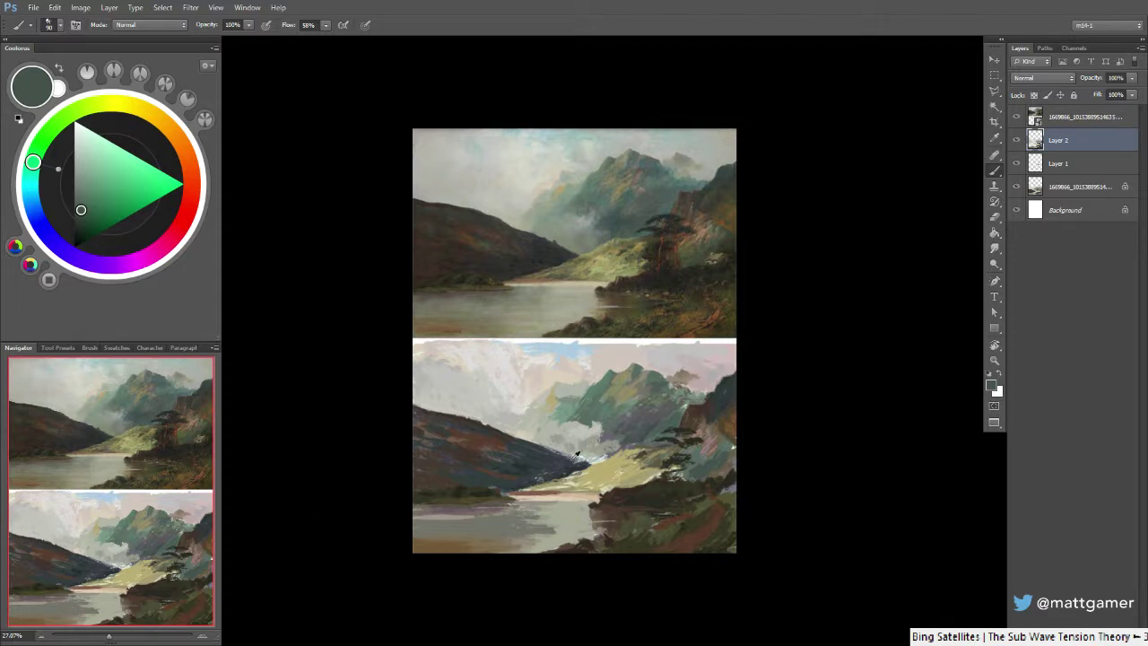
Paint olive strokes over the sunlit meadow using colours sampled from its ridge and slope, with the brush enlarged to 100
alt+click(654, 462)
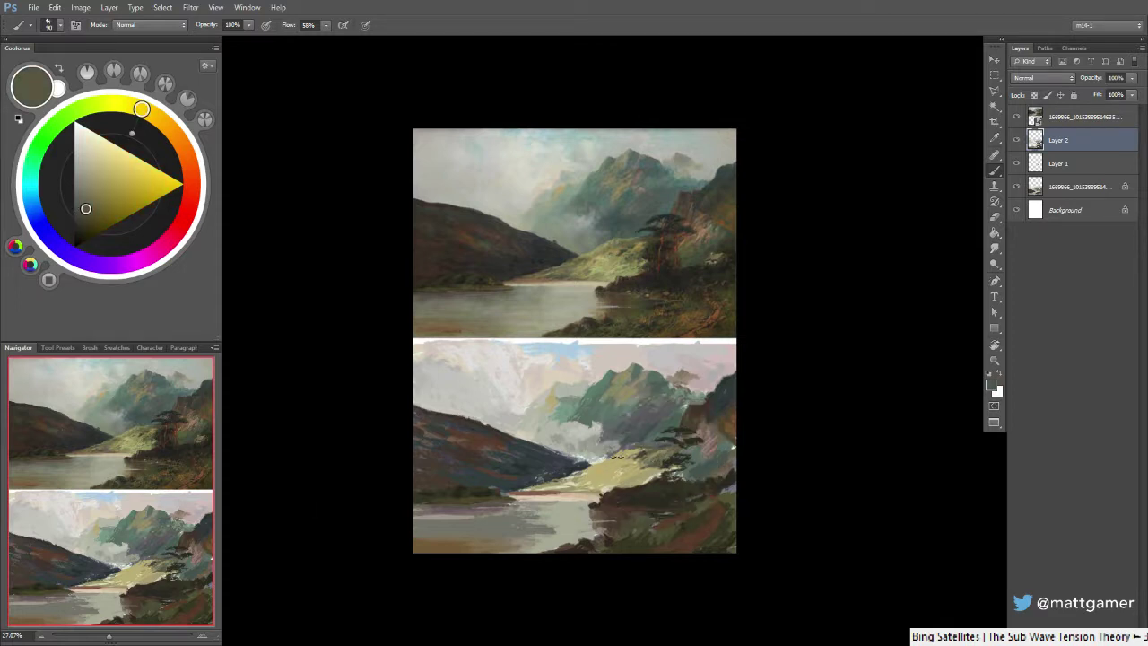
alt+click(624, 458)
alt+click(606, 462)
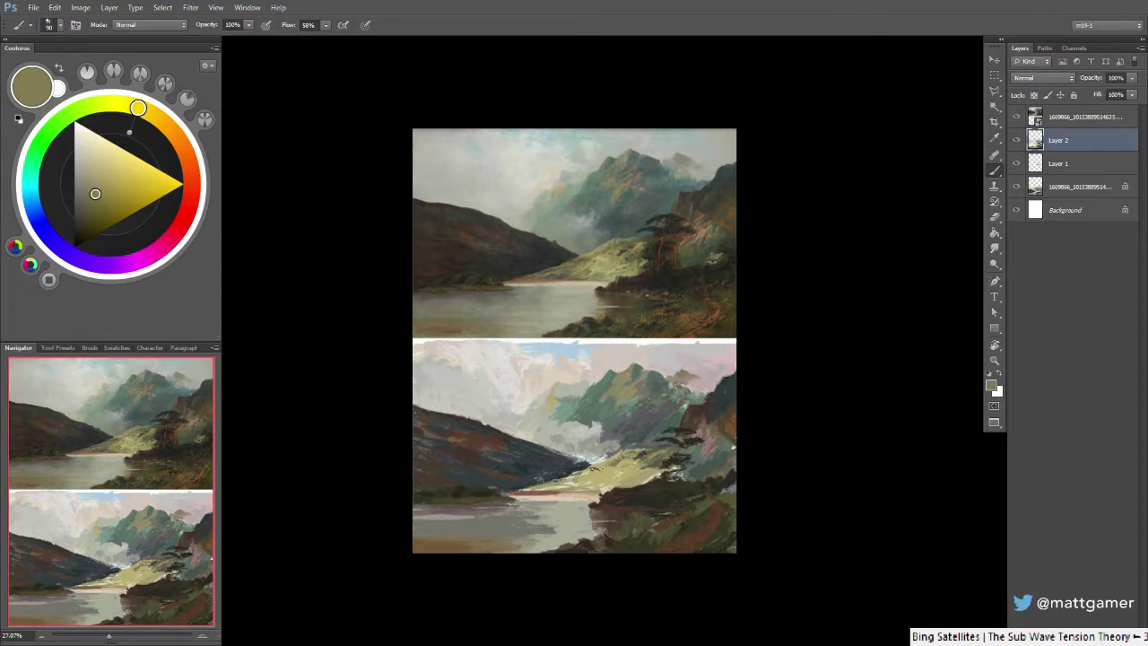
key(bracketright)
mouse_move(576, 477)
mouse_down()
mouse_move(605, 491)
mouse_move(577, 484)
mouse_up()
alt+click(601, 486)
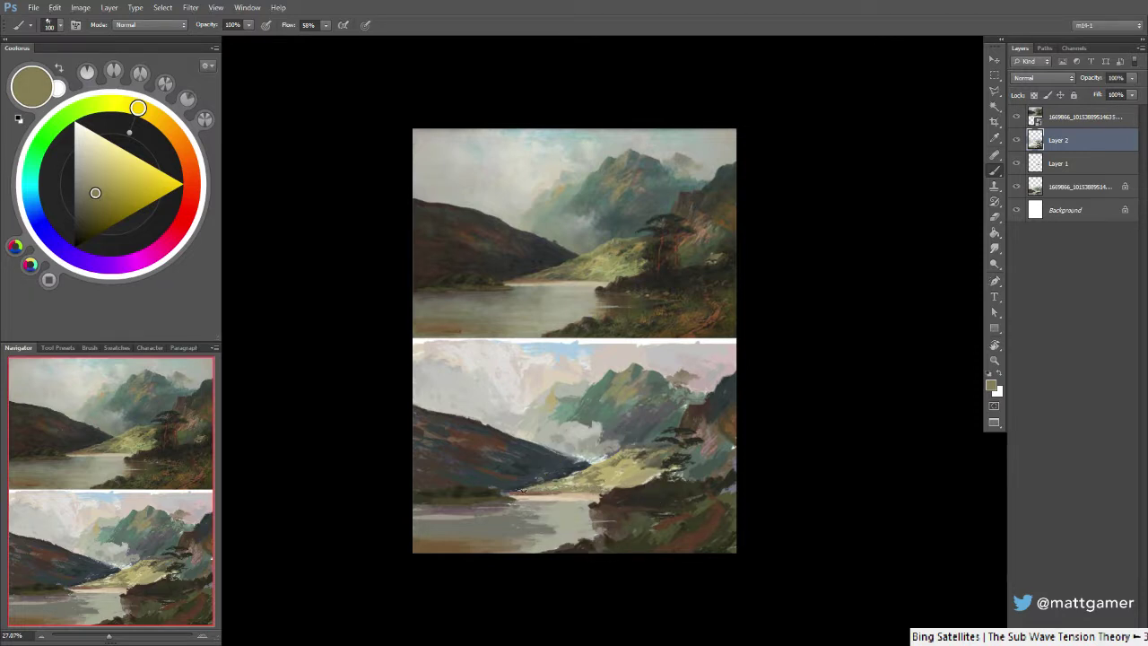
Touch up the far shoreline where the meadow meets the dark mountain, using a sampled brown shifted toward reddish orange and a smaller brush
alt+click(523, 487)
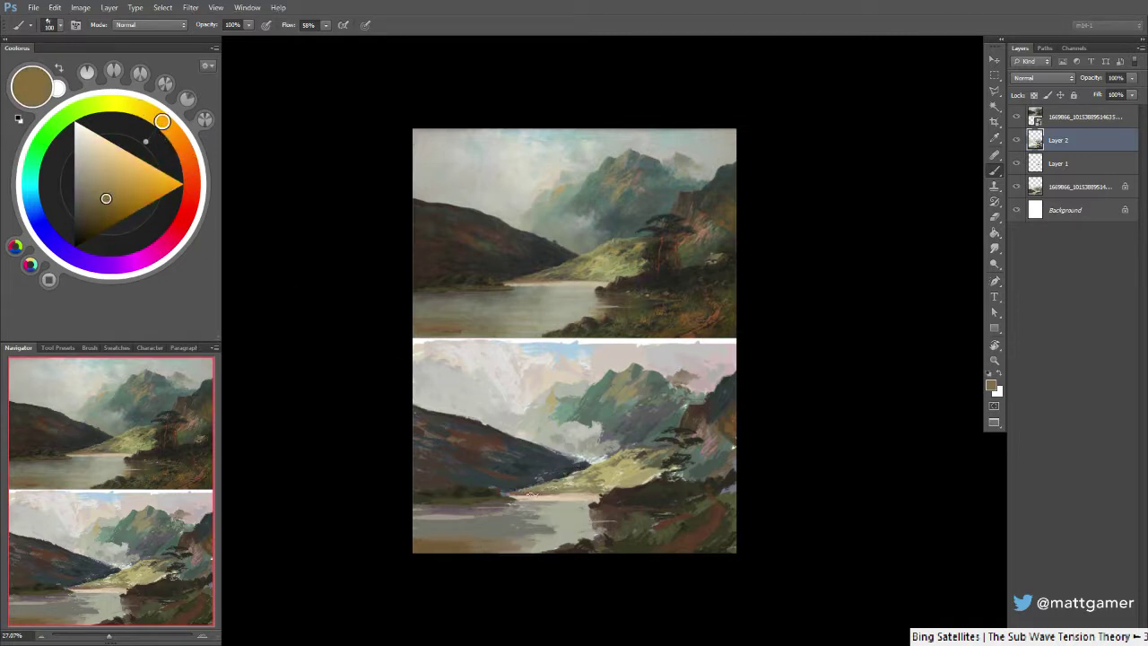
key(bracketleft)
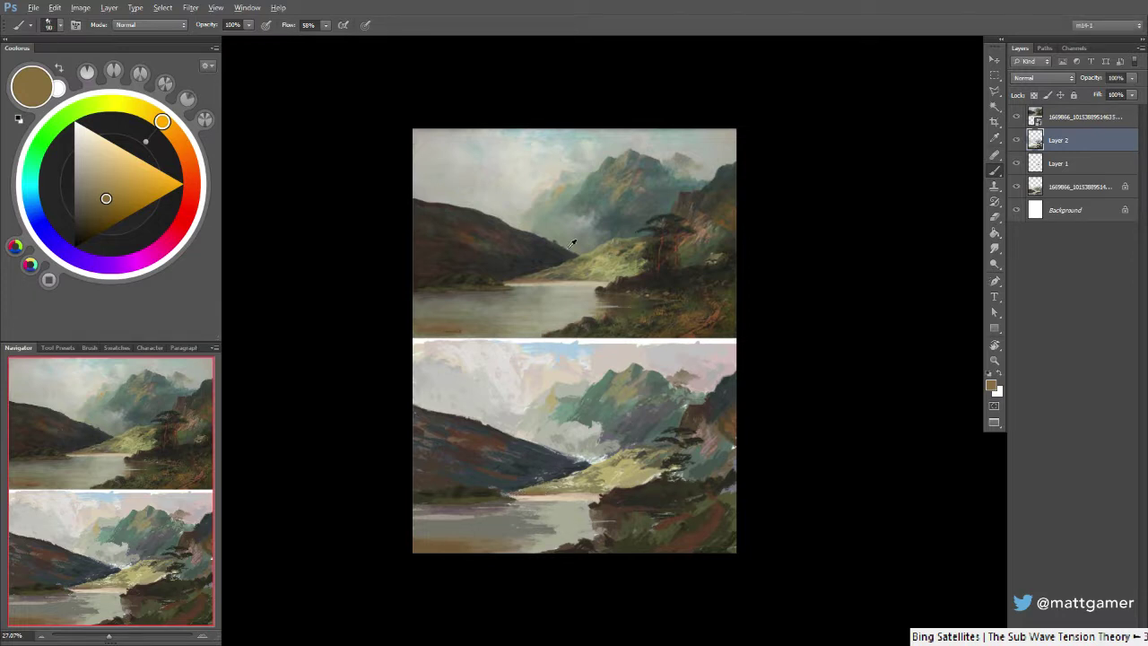
alt+click(533, 278)
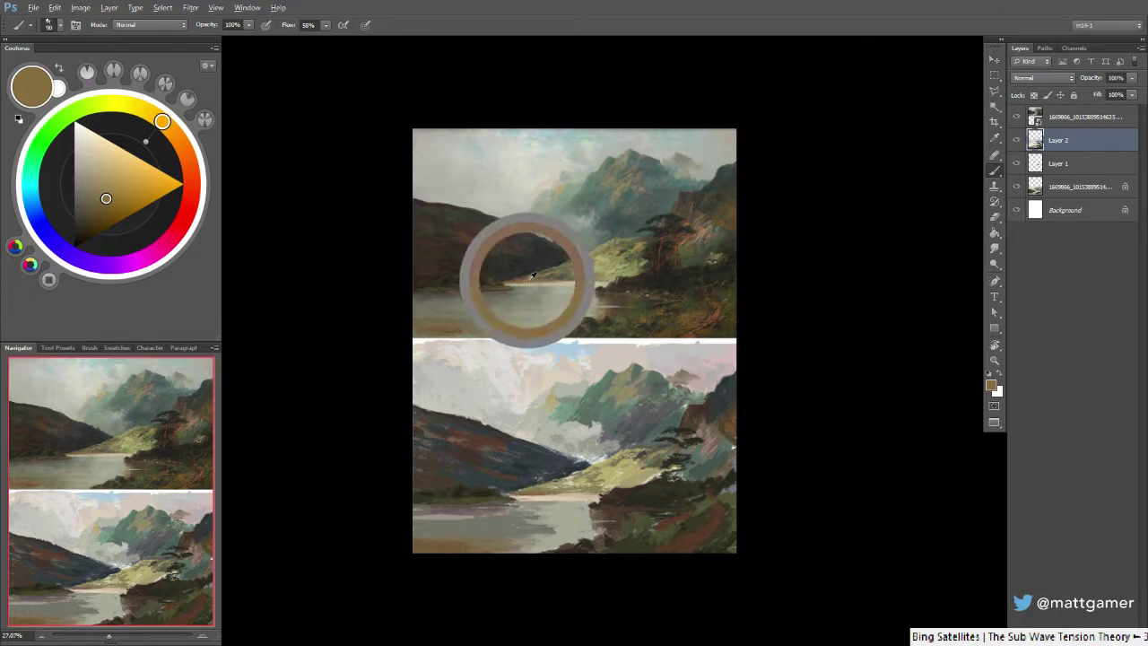
alt+click(527, 484)
drag(180, 164, 189, 162)
click(96, 194)
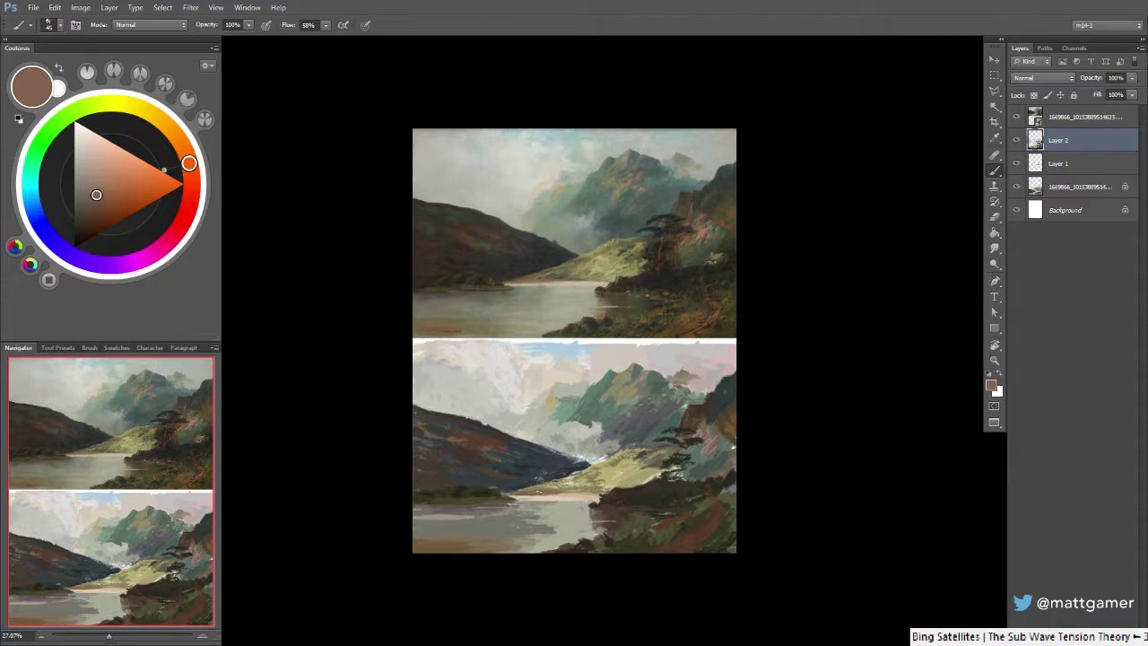
Rework the dark mountain slope with sampled blue-grey and reddish-brown strokes, shifting the brown's hue toward red
alt+click(524, 485)
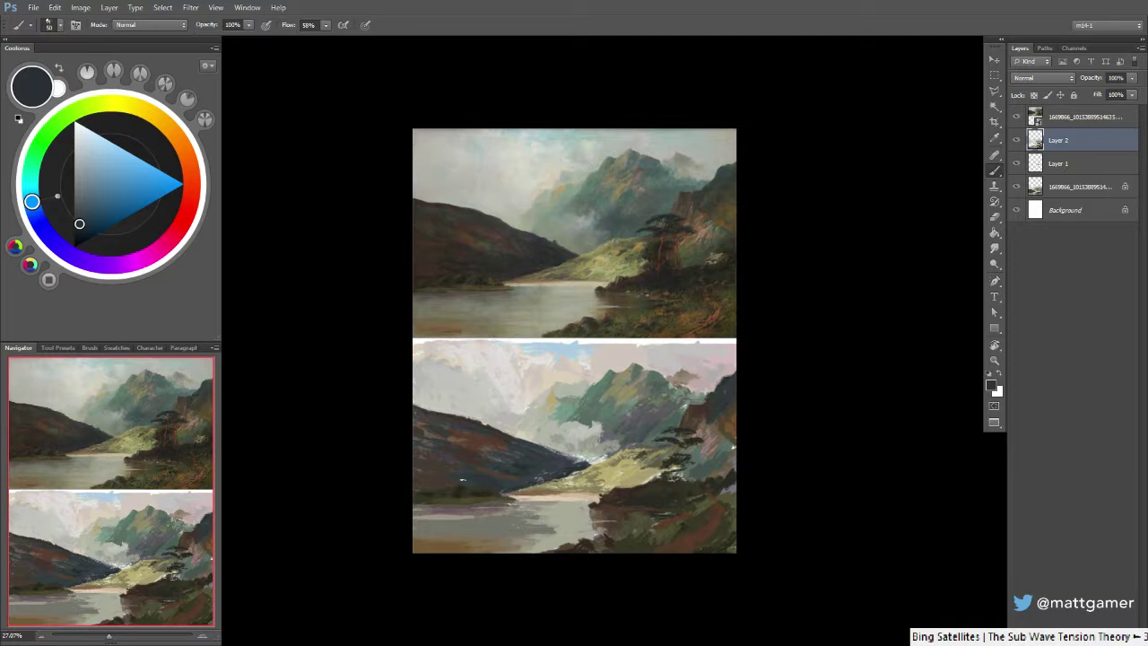
alt+click(465, 451)
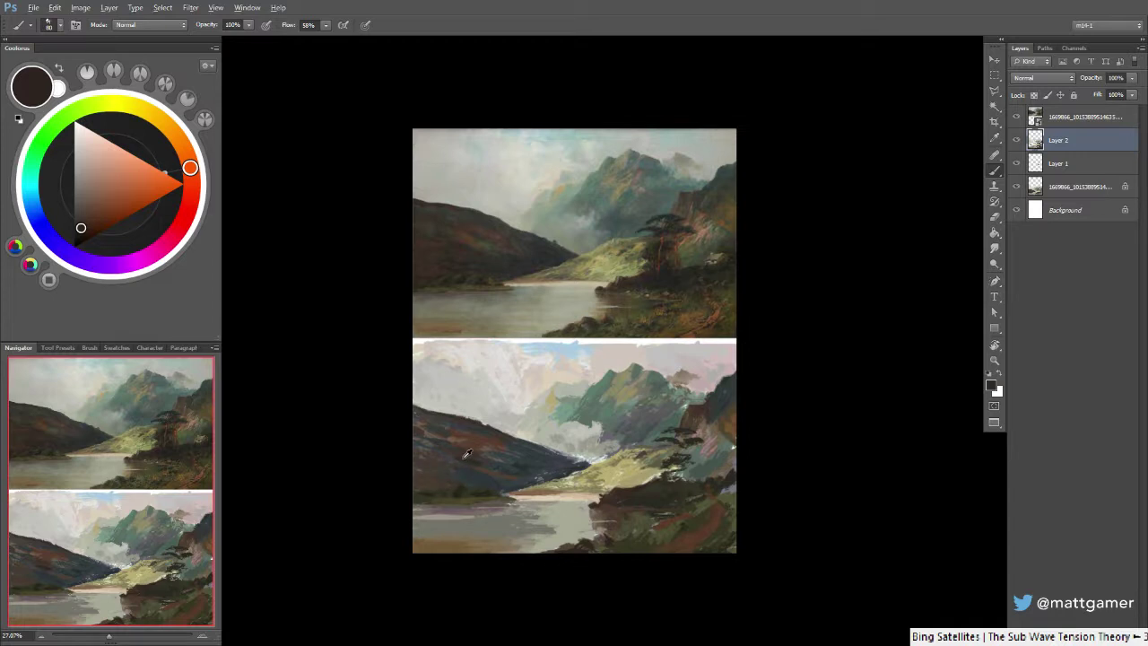
alt+click(465, 454)
alt+click(463, 446)
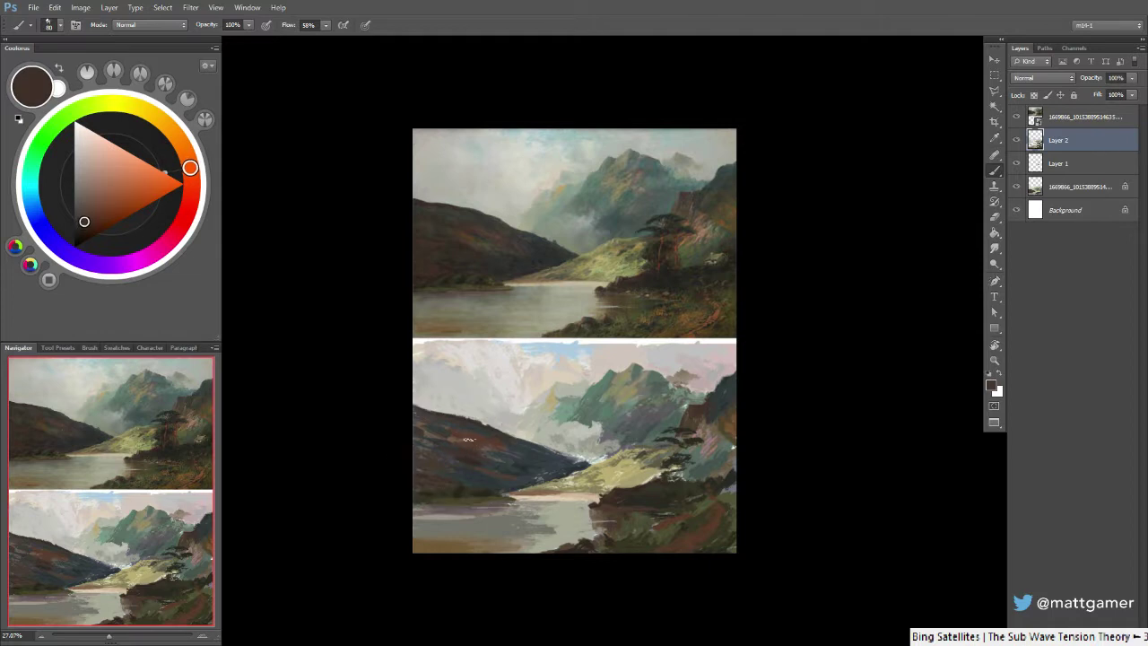
alt+click(478, 430)
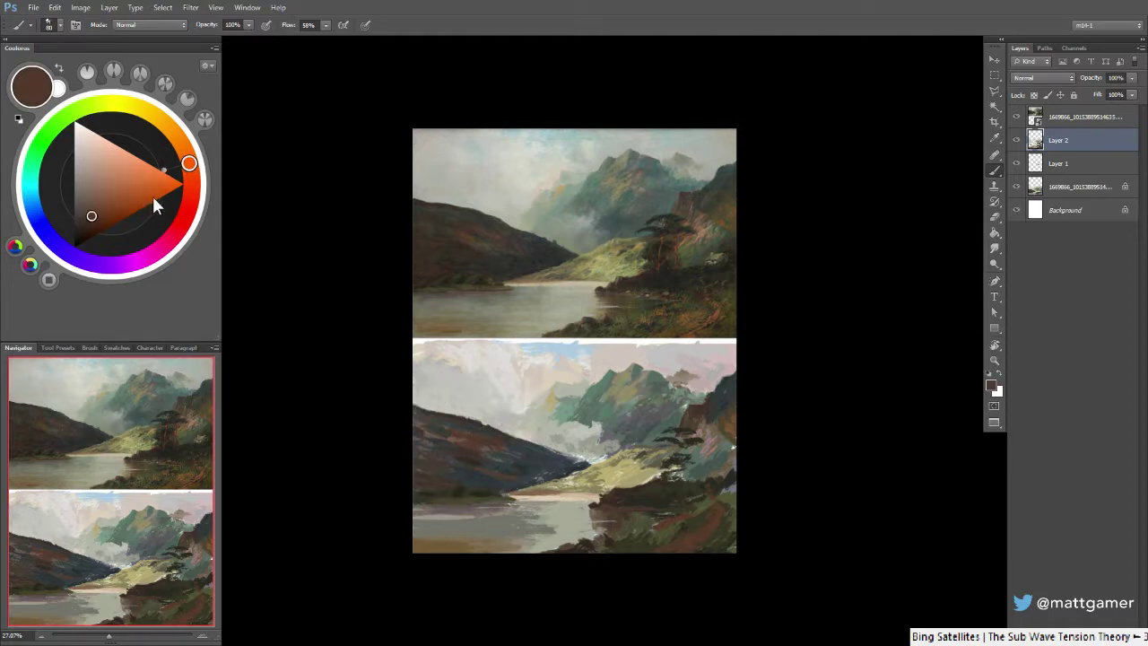
drag(188, 218, 183, 222)
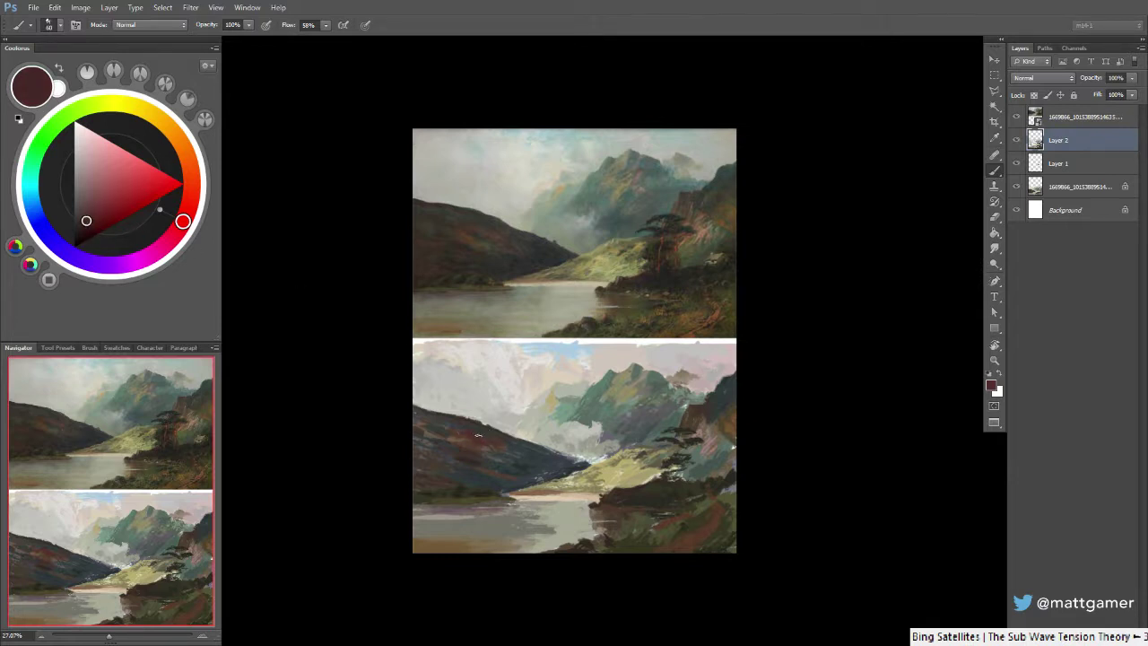
Refine the dark mountain's lower end with sampled dark blue-grey and its edge against the mist with sampled light grey
alt+click(536, 451)
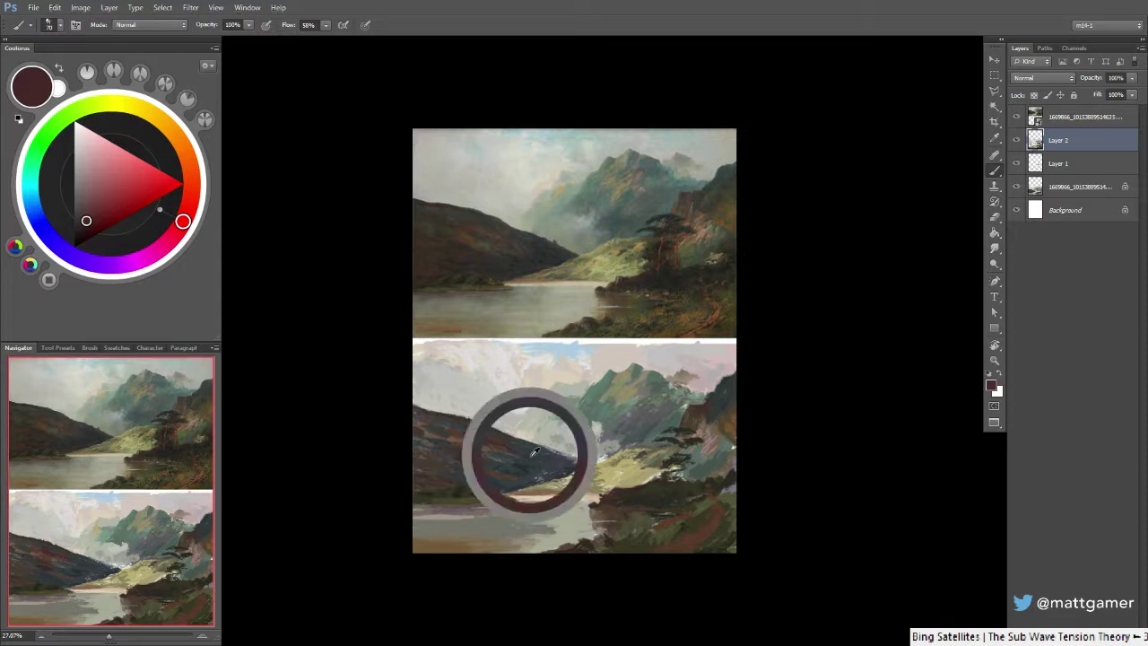
click(80, 223)
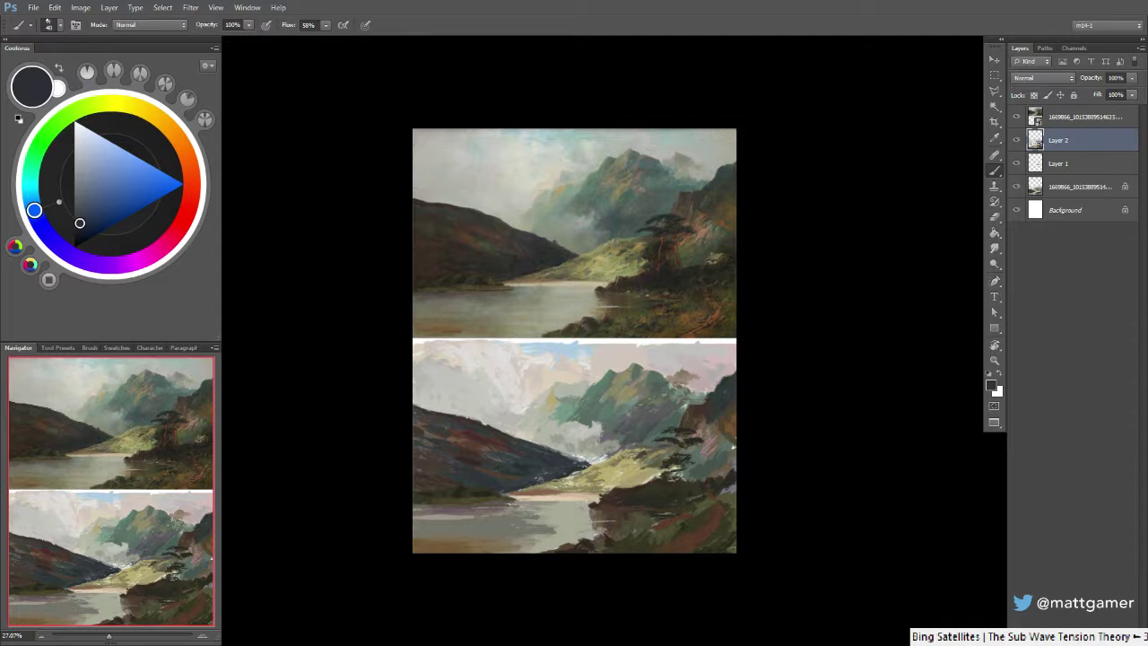
alt+click(584, 442)
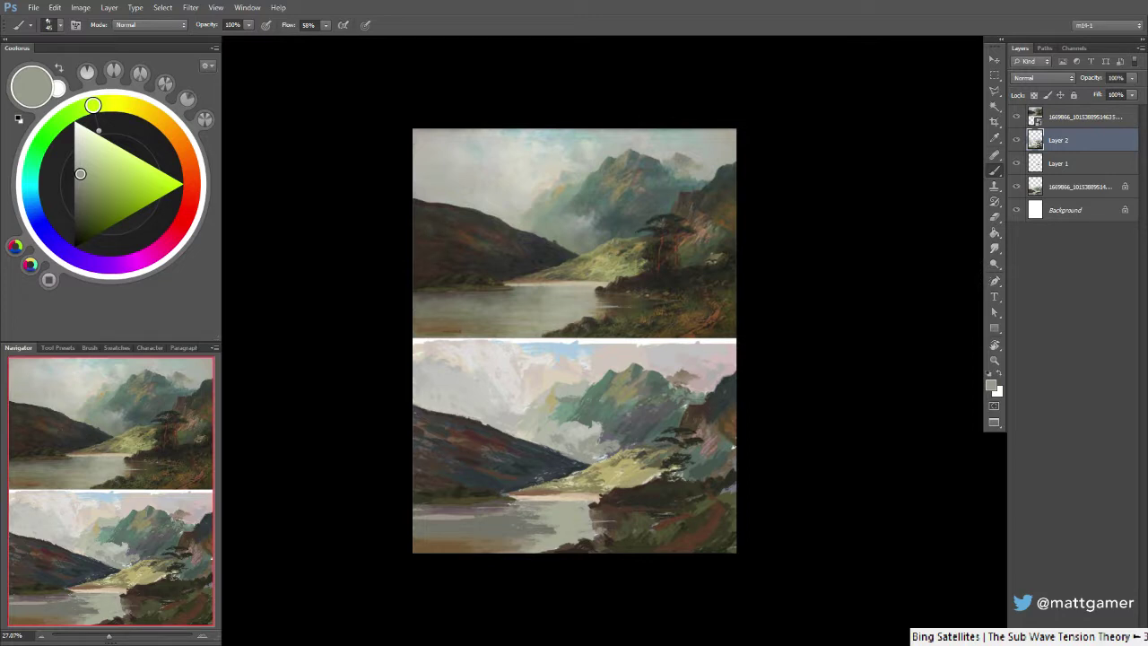
alt+click(536, 471)
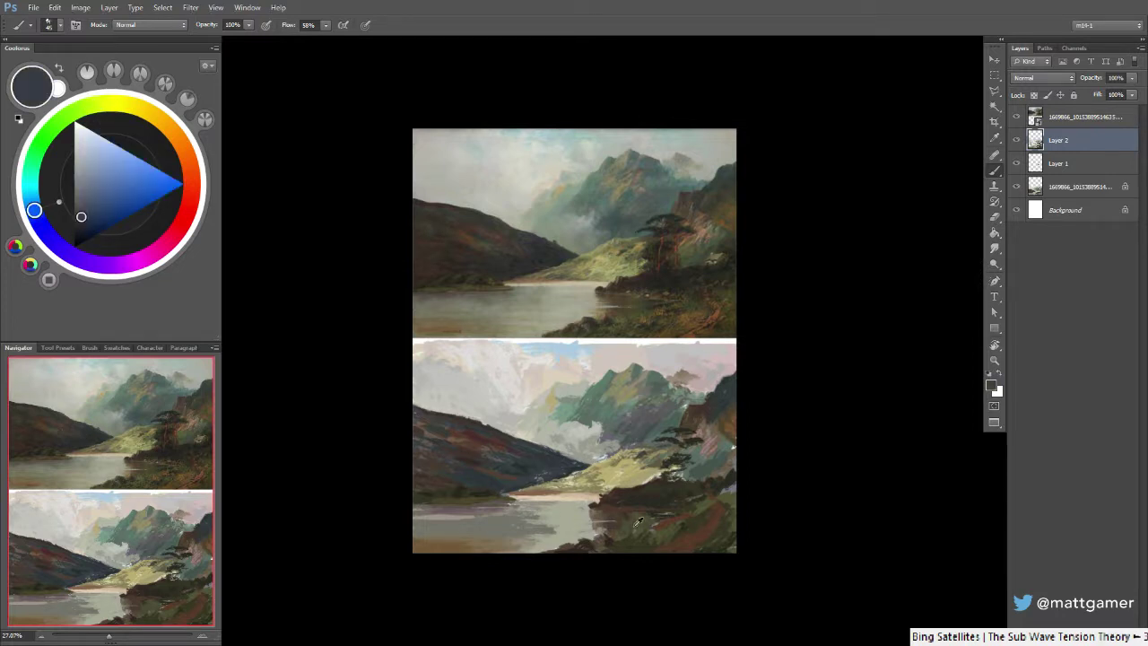
Refine the meadow's lower edge and the shoreline beside the bank with sampled dark brown, beige and yellow-olive, using the brush at 40
alt+click(595, 499)
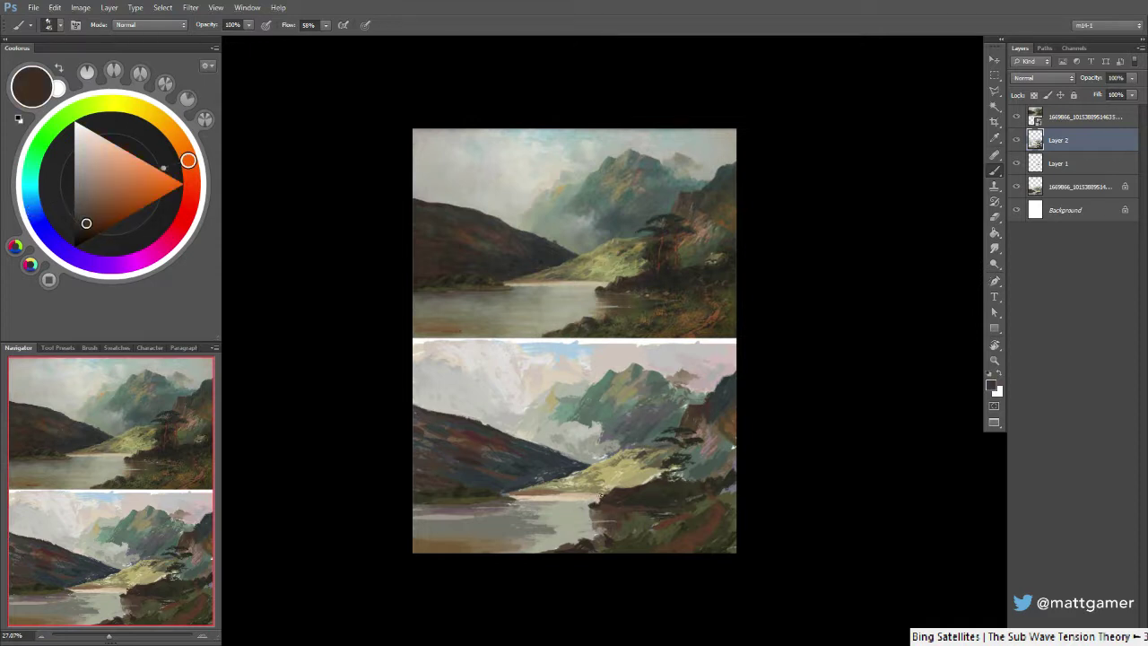
alt+click(598, 495)
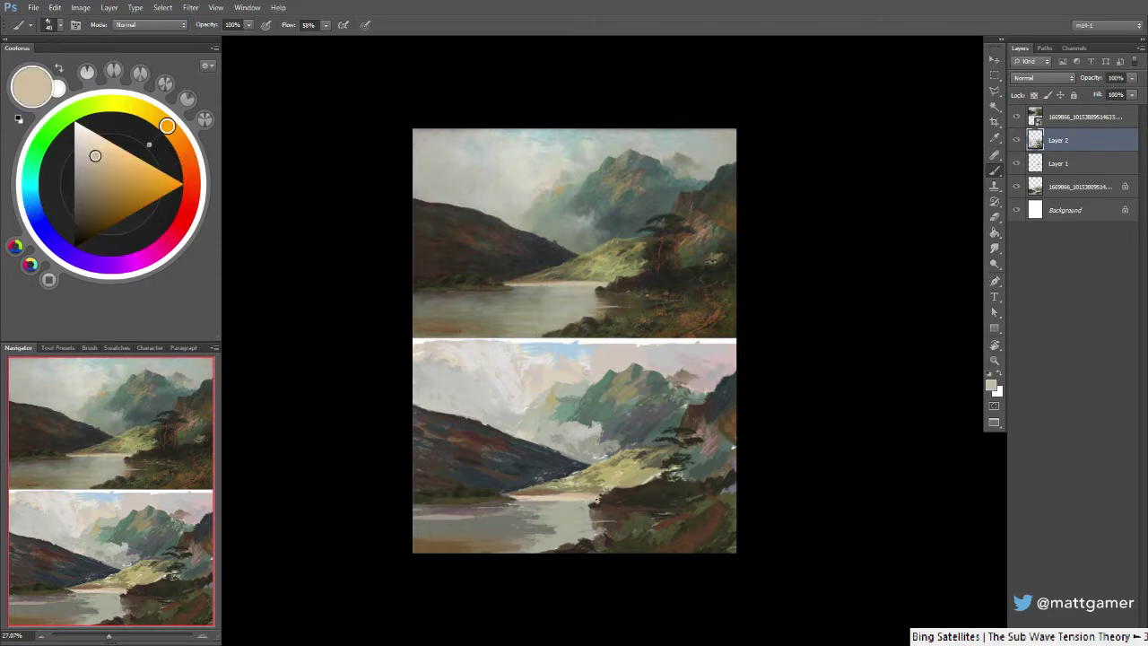
alt+click(601, 487)
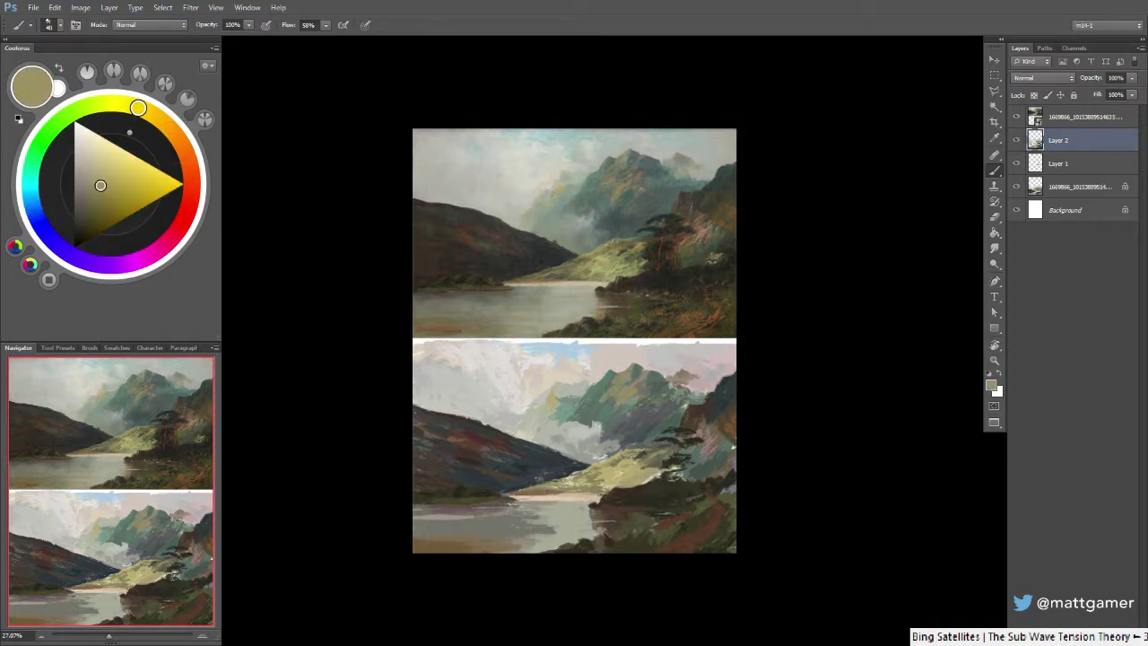
alt+click(610, 485)
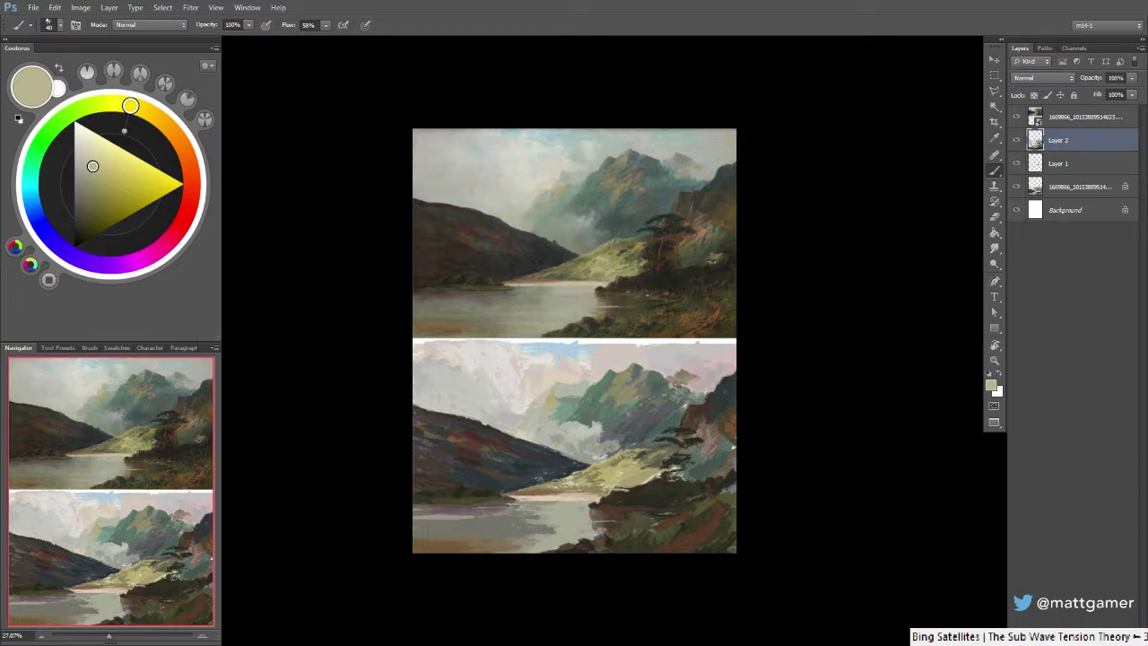
alt+click(636, 481)
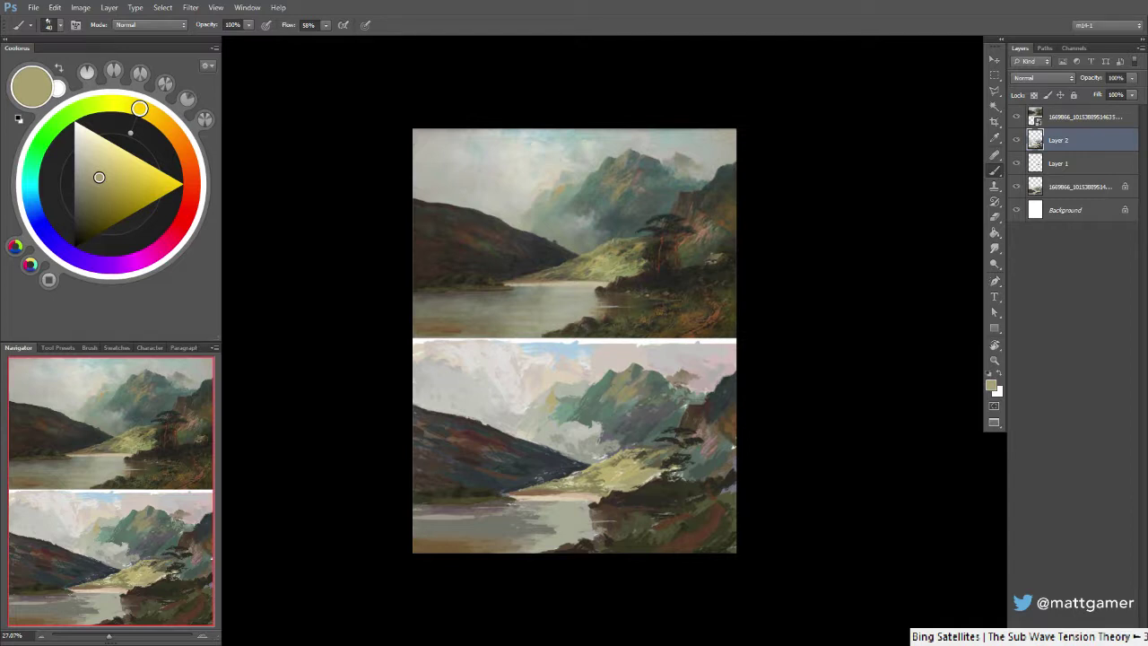
alt+click(645, 479)
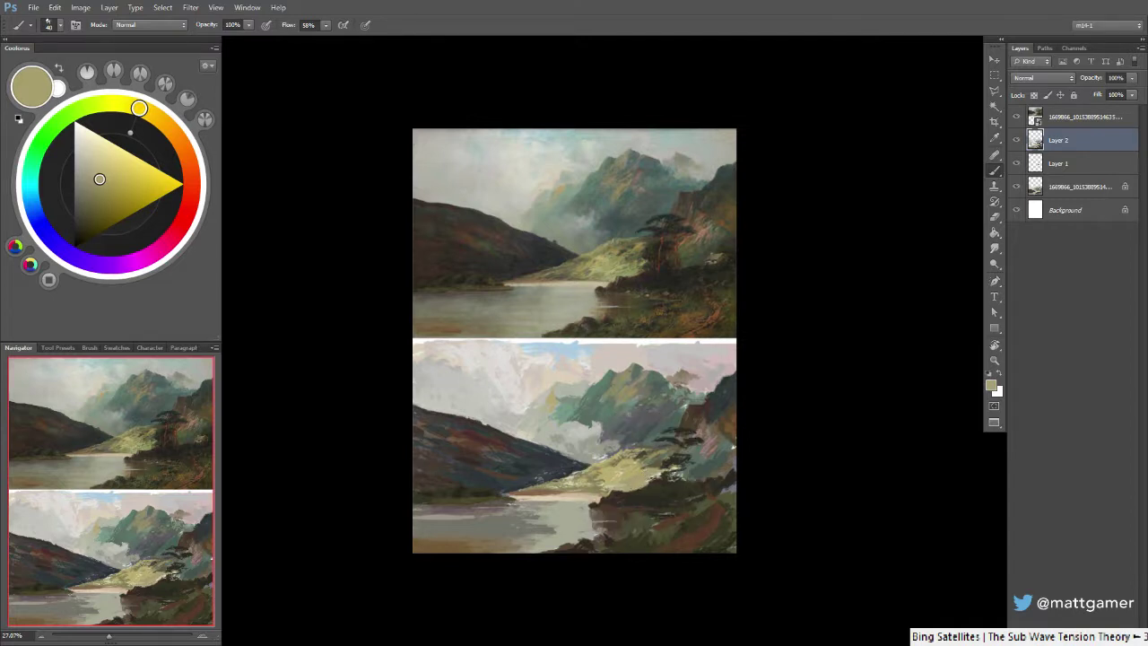
Paint dark foliage at the tree's base over the meadow's edge, using sampled dark olive with the brush at 60
alt+click(669, 478)
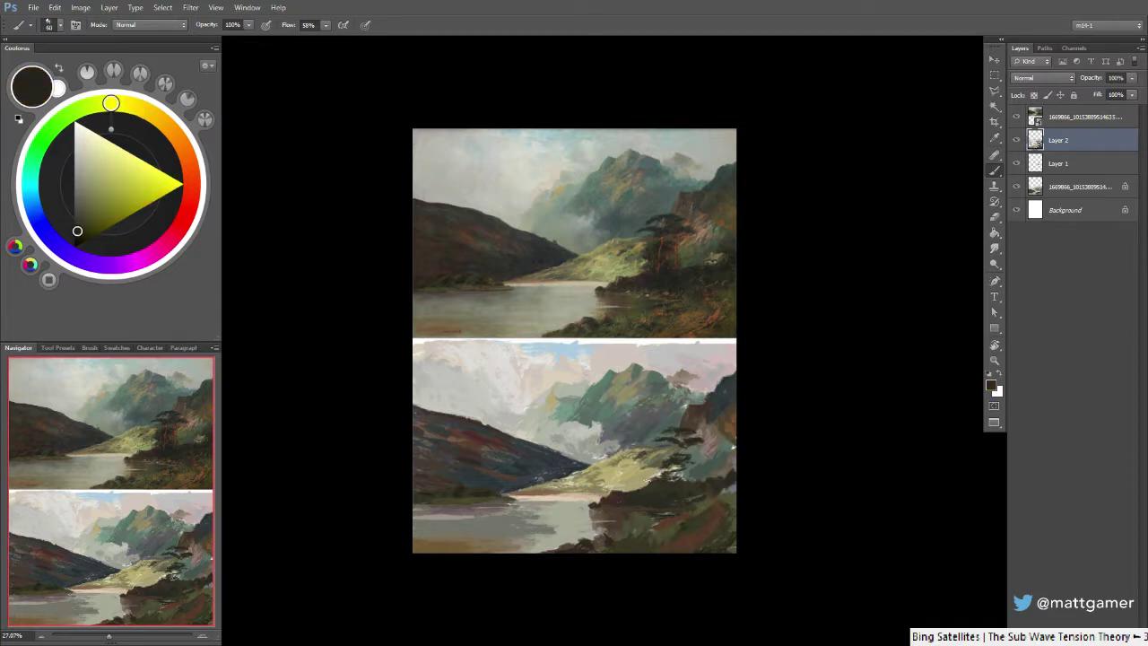
drag(659, 476, 648, 478)
drag(658, 468, 665, 469)
alt+click(662, 487)
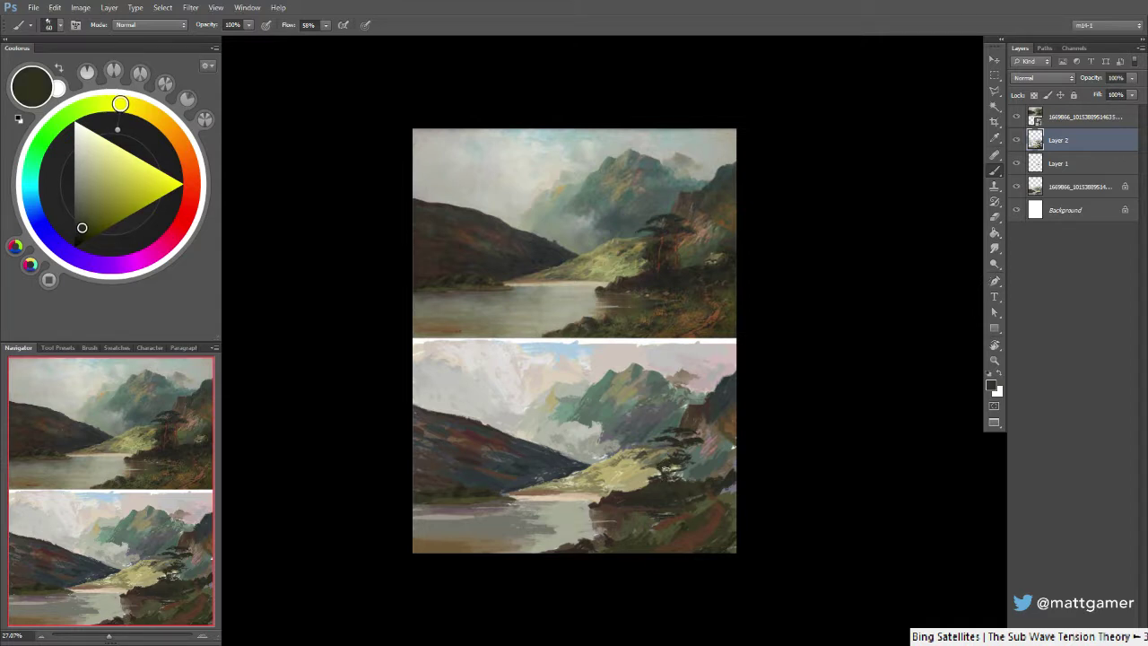
Add lighter strokes to the rocky hillside behind the tree, using sampled reddish brown lightened and shifted toward orange, with the brush at 50
alt+click(698, 412)
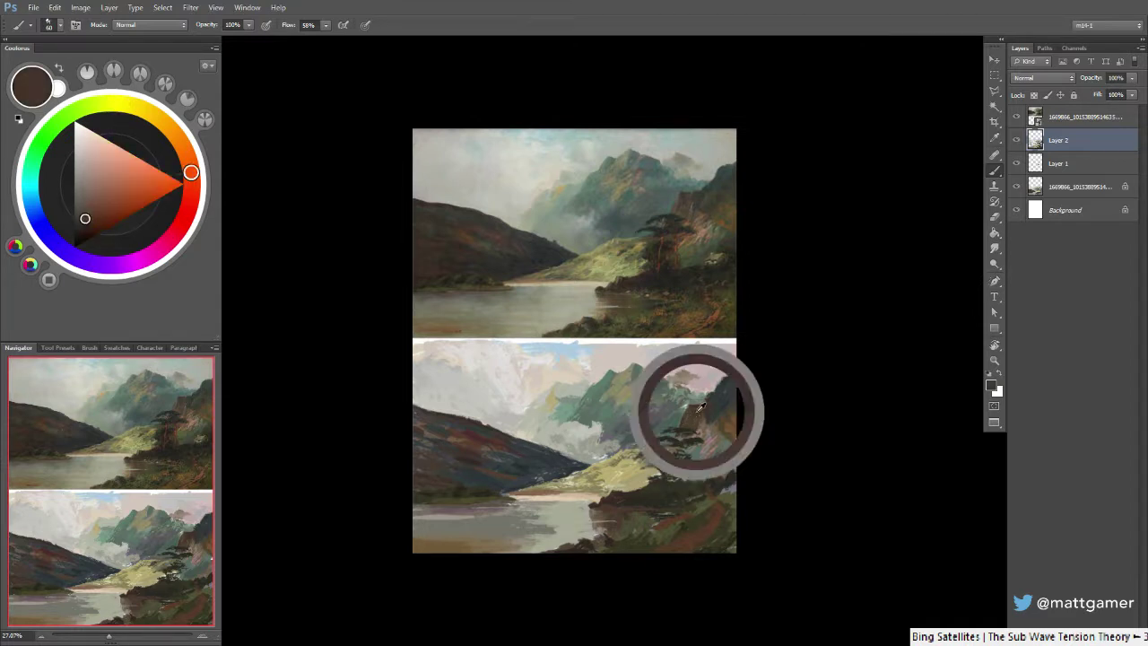
alt+click(696, 415)
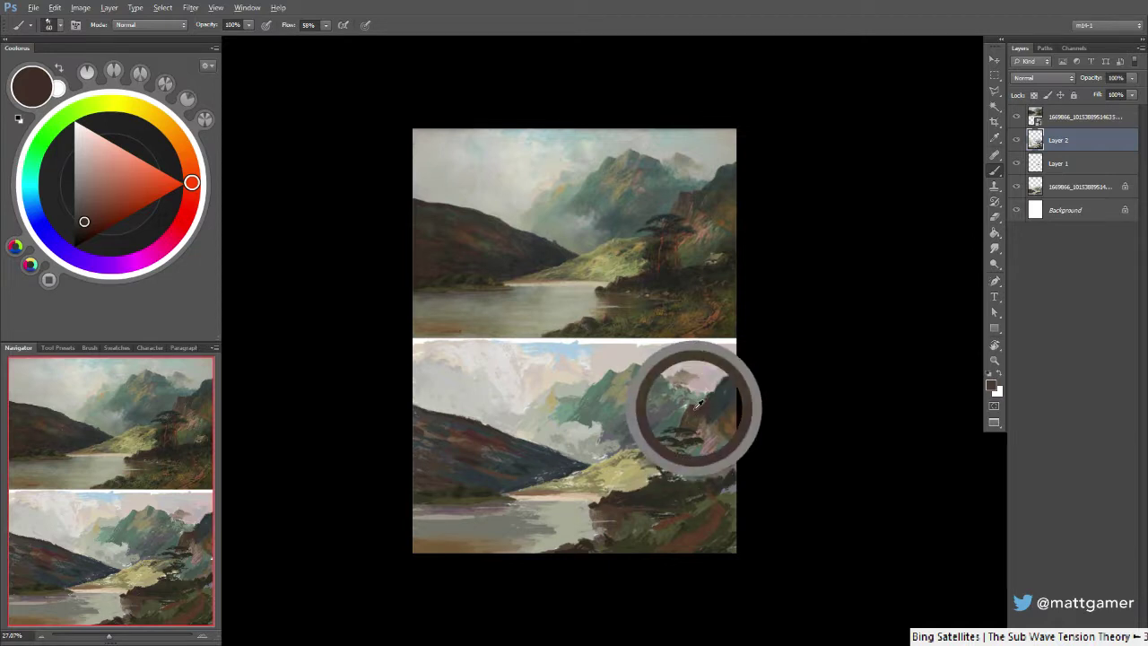
drag(89, 220, 85, 201)
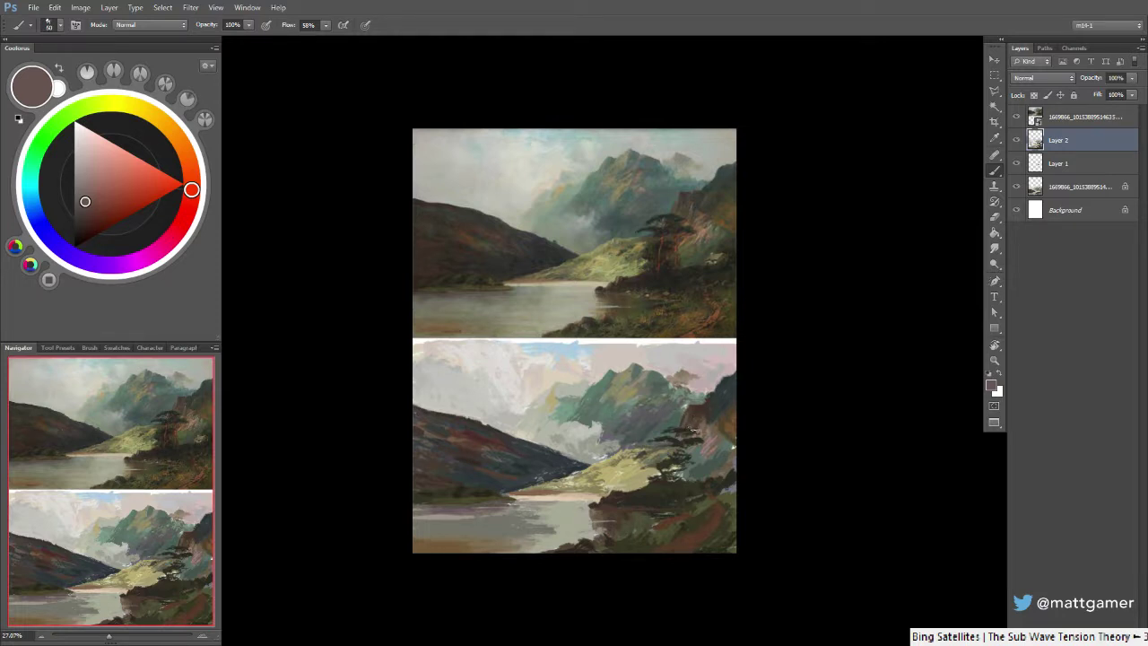
drag(182, 172, 186, 153)
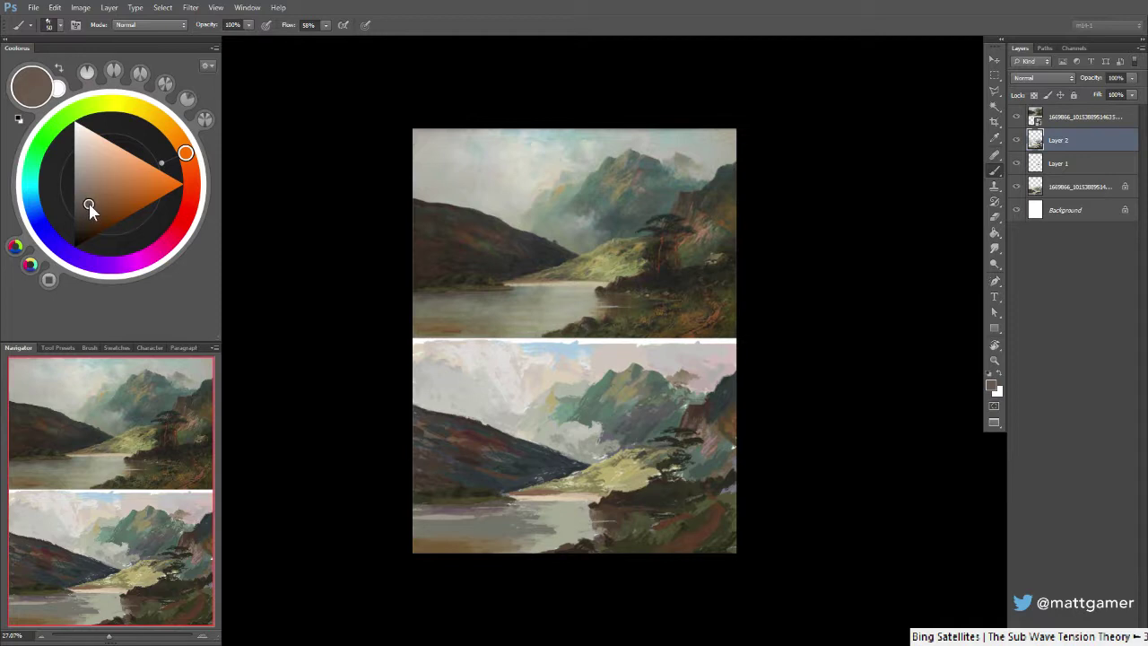
click(89, 208)
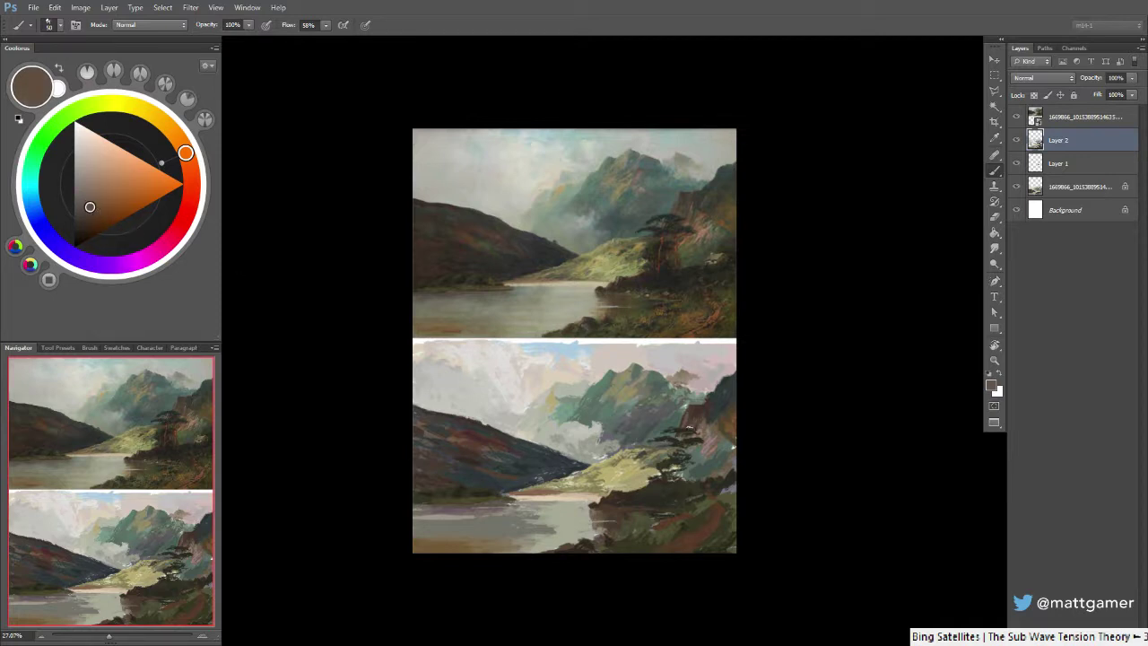
alt+click(699, 421)
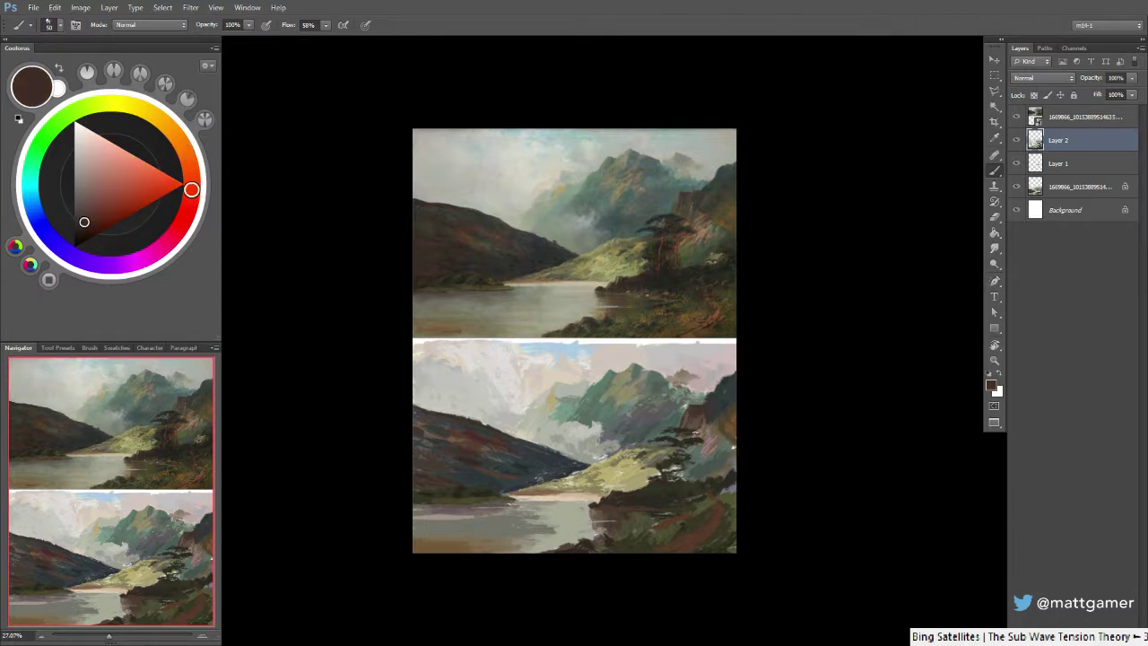
alt+click(698, 421)
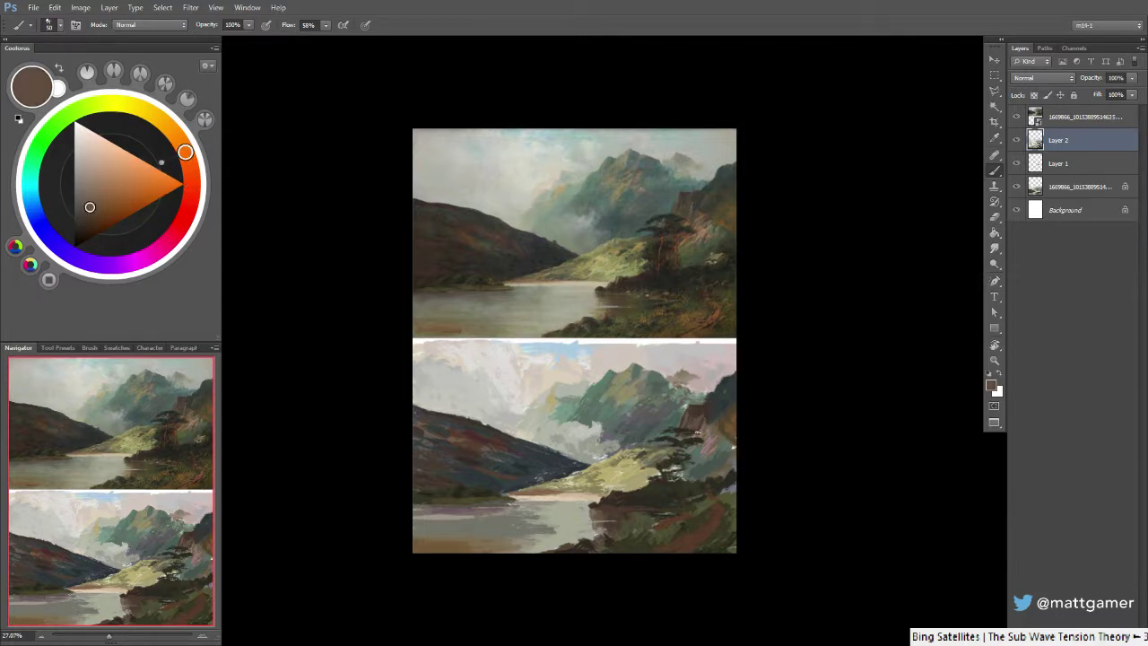
mouse_move(695, 436)
mouse_down()
mouse_move(720, 453)
mouse_move(721, 438)
mouse_up()
Fill the slope below the rocky hillside with sampled grey-green and extend the bank's upper edge with sampled dark olive
alt+click(710, 459)
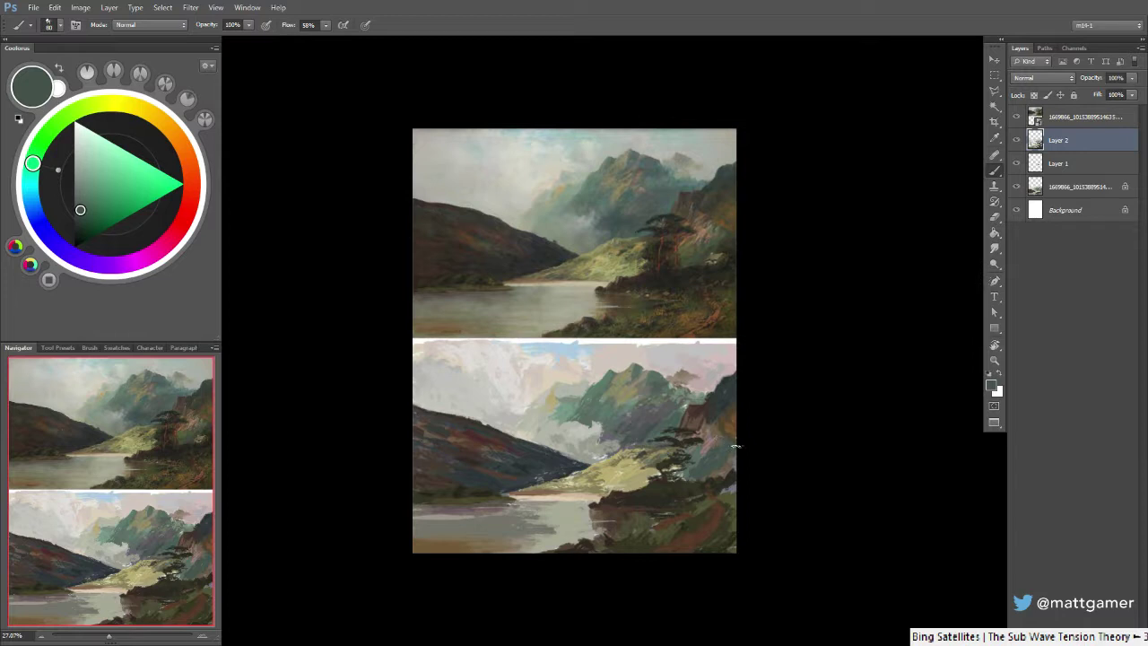
alt+click(696, 484)
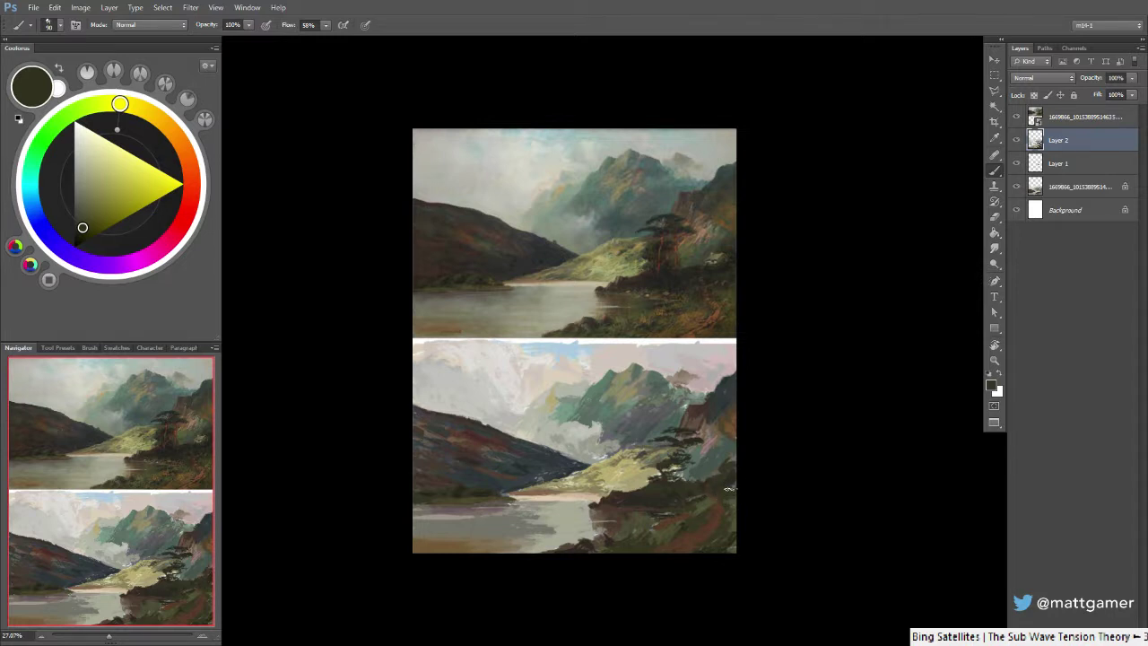
alt+click(724, 290)
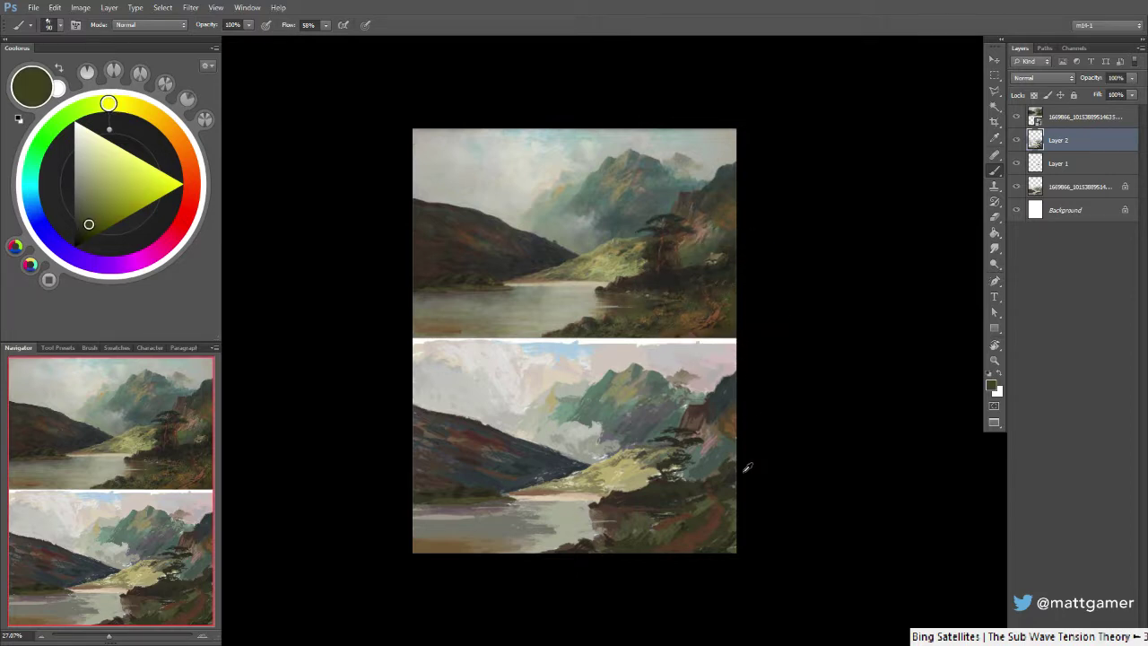
alt+click(727, 494)
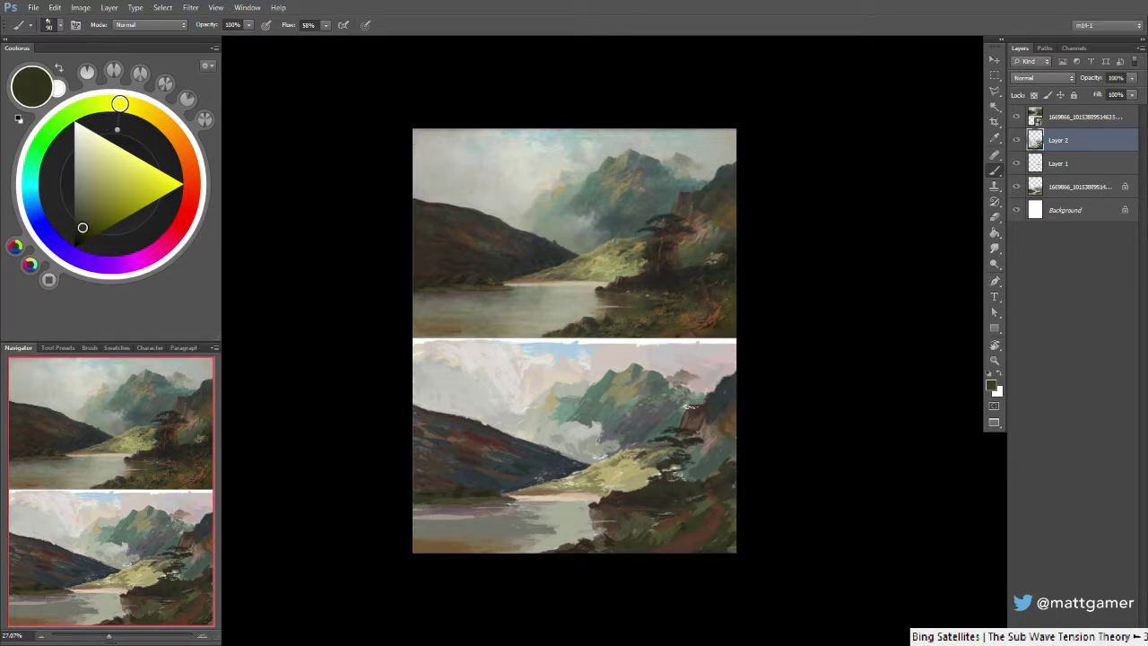
Darken the bank below the tree with dark olive shifted toward green, blending in sampled near-black olive and brown
click(93, 105)
click(87, 230)
drag(87, 231, 88, 232)
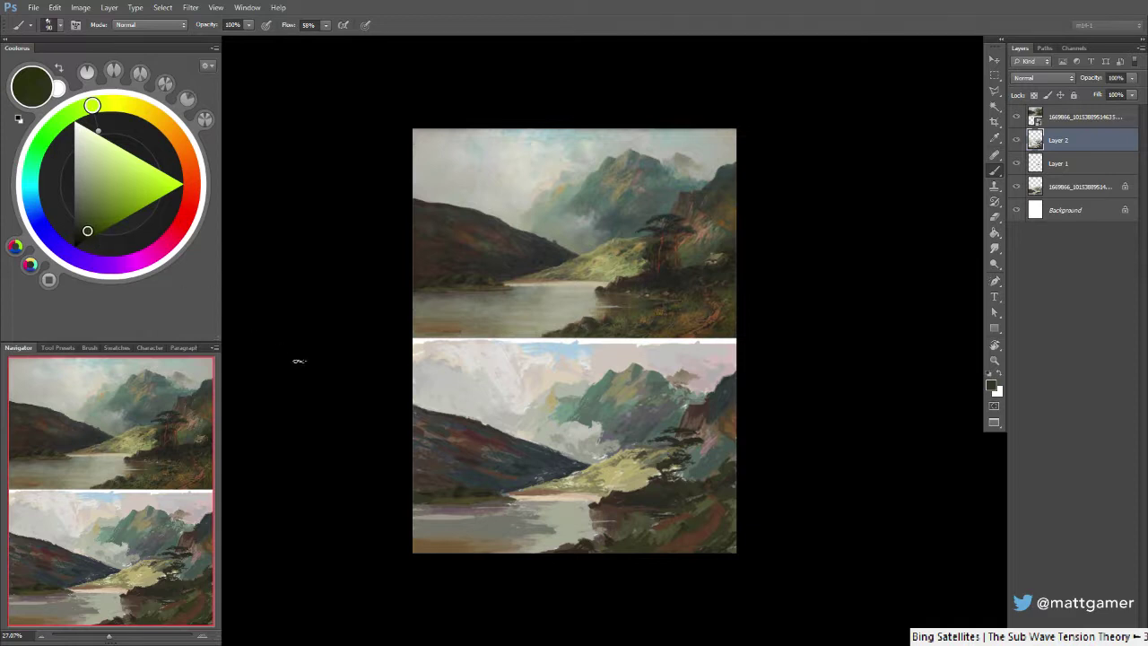
key(bracketright)
key(bracketright)
key(bracketleft)
key(bracketleft)
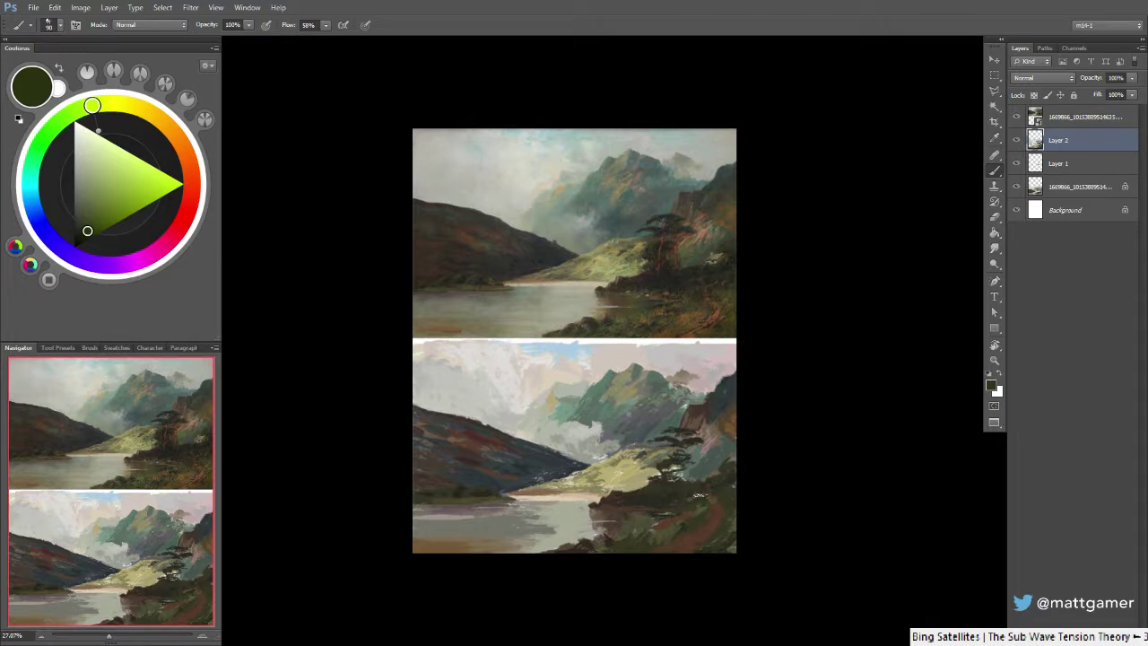
alt+click(684, 485)
alt+click(675, 500)
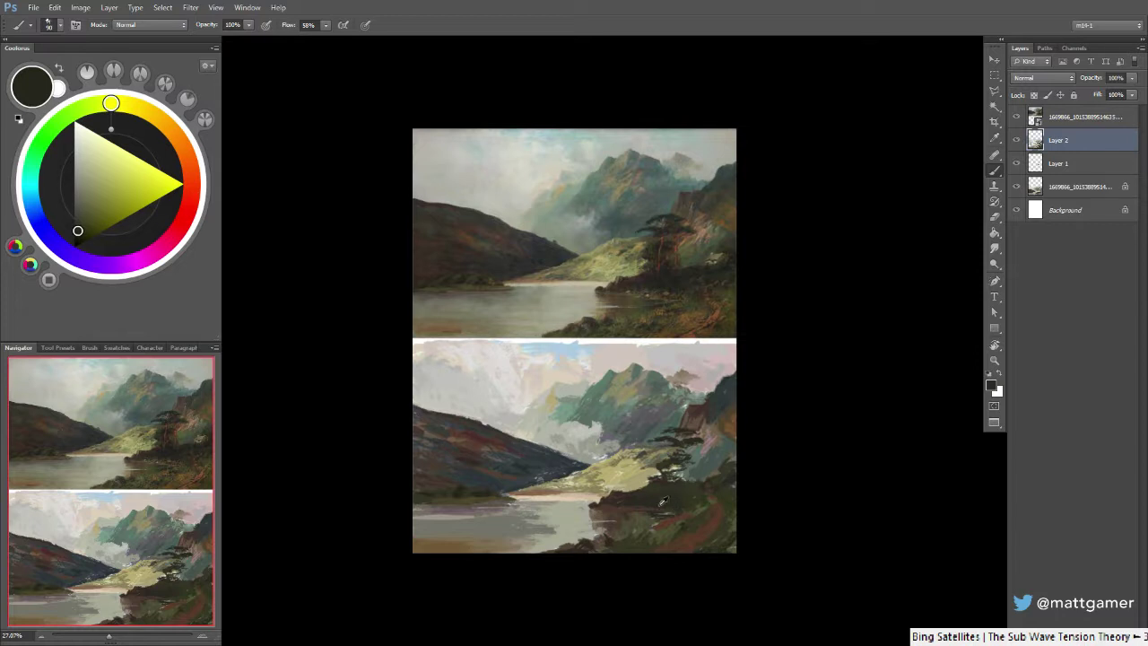
alt+click(624, 508)
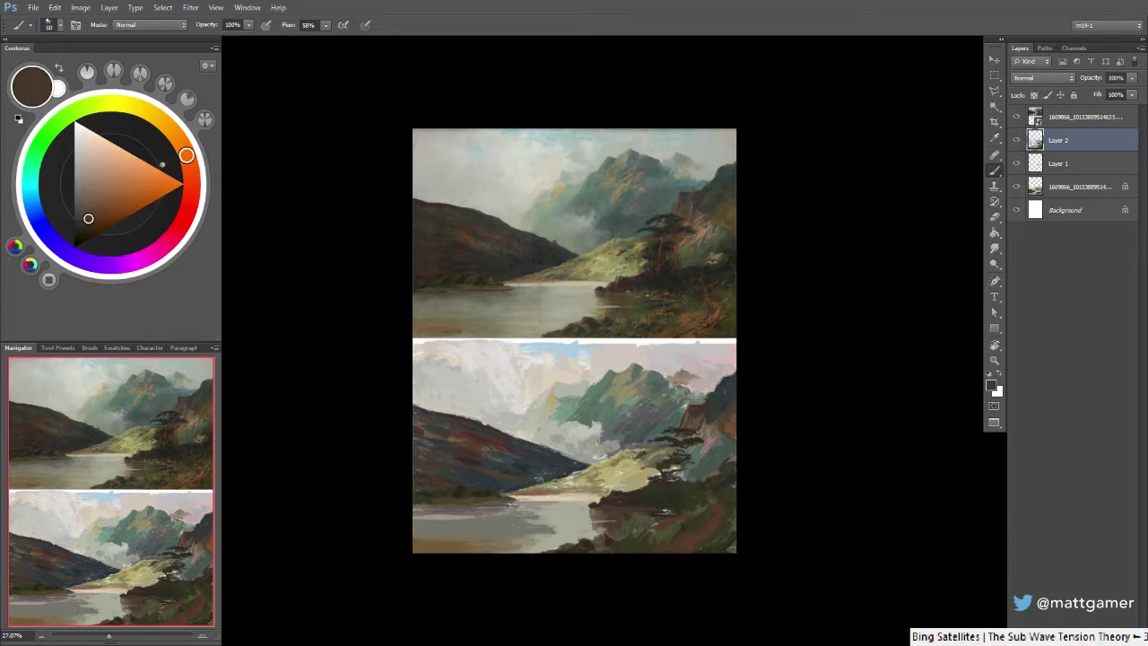
Deepen the shadows of the foreground bank with sampled brown shifted toward red-orange and darkened, using the brush at 50
alt+click(715, 495)
alt+click(714, 498)
click(91, 224)
drag(187, 154, 190, 167)
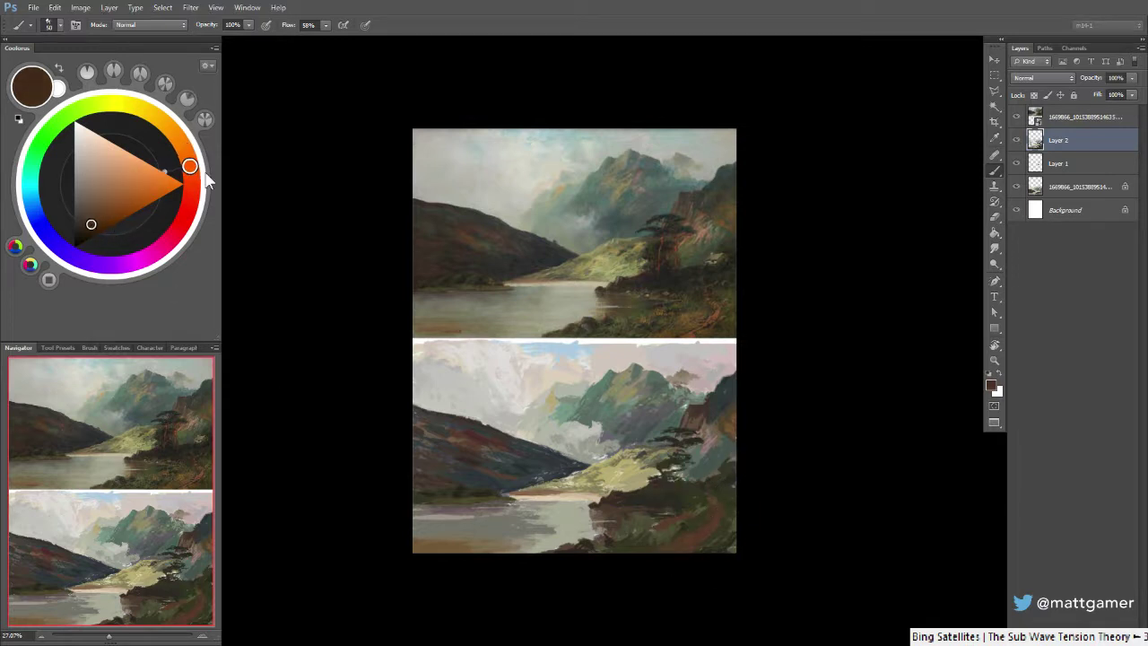
click(87, 230)
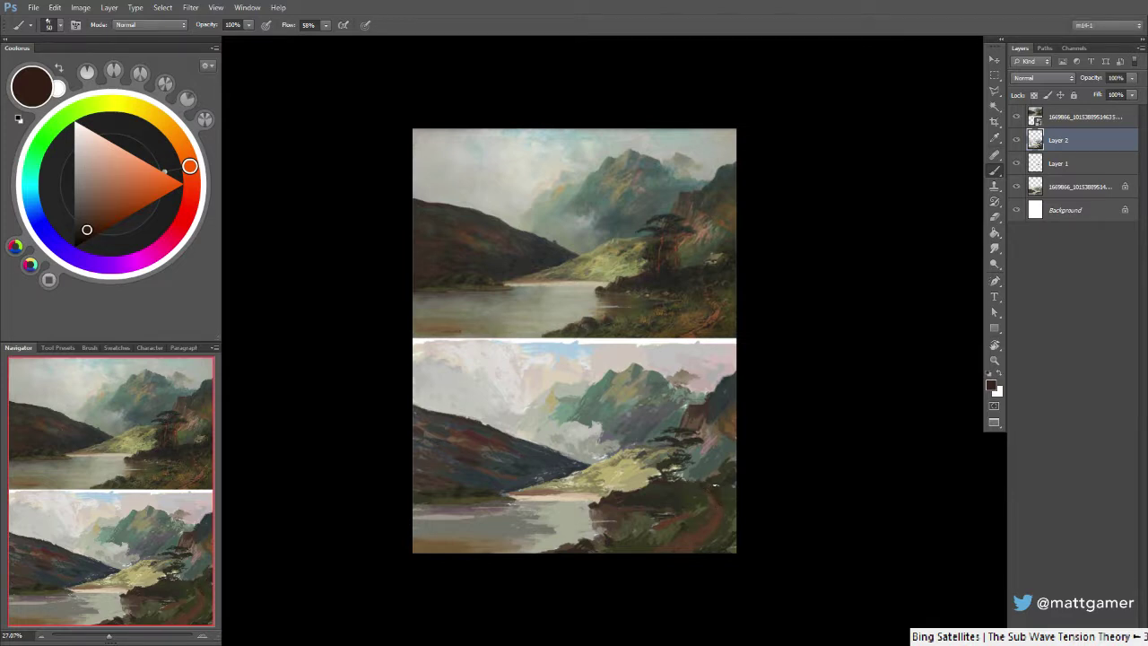
Soften the bank's upper edge beneath the rocky hillside with sampled grey-green shifted toward yellow and darkened to a muted olive
mouse_move(718, 408)
mouse_down()
mouse_move(745, 408)
mouse_move(682, 387)
mouse_up()
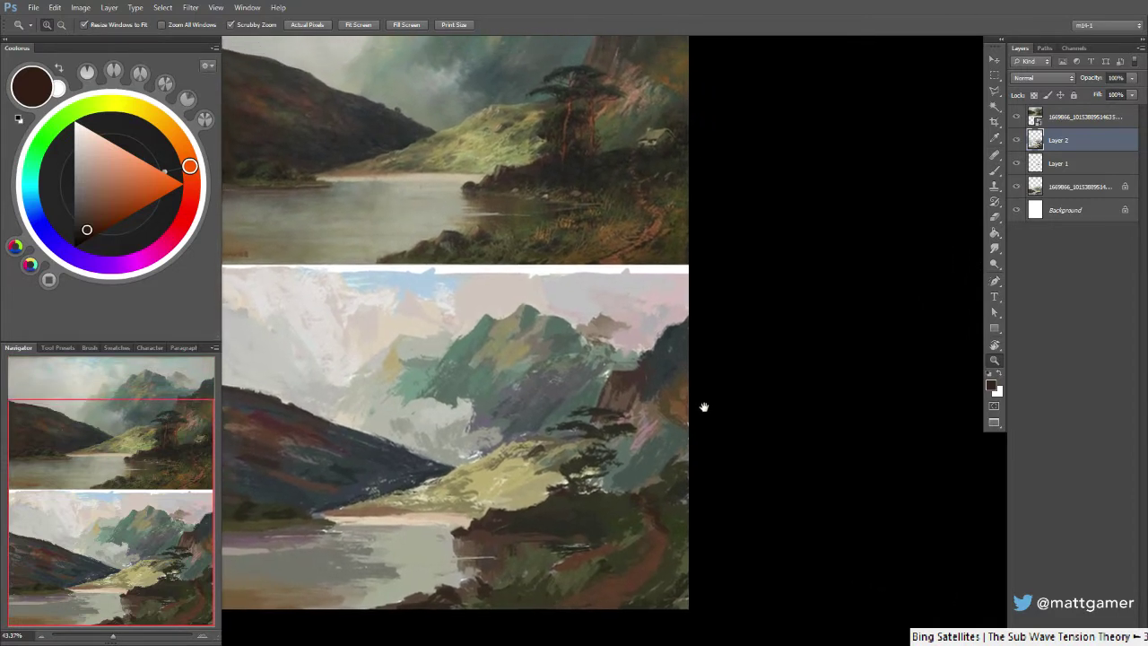
alt+click(648, 479)
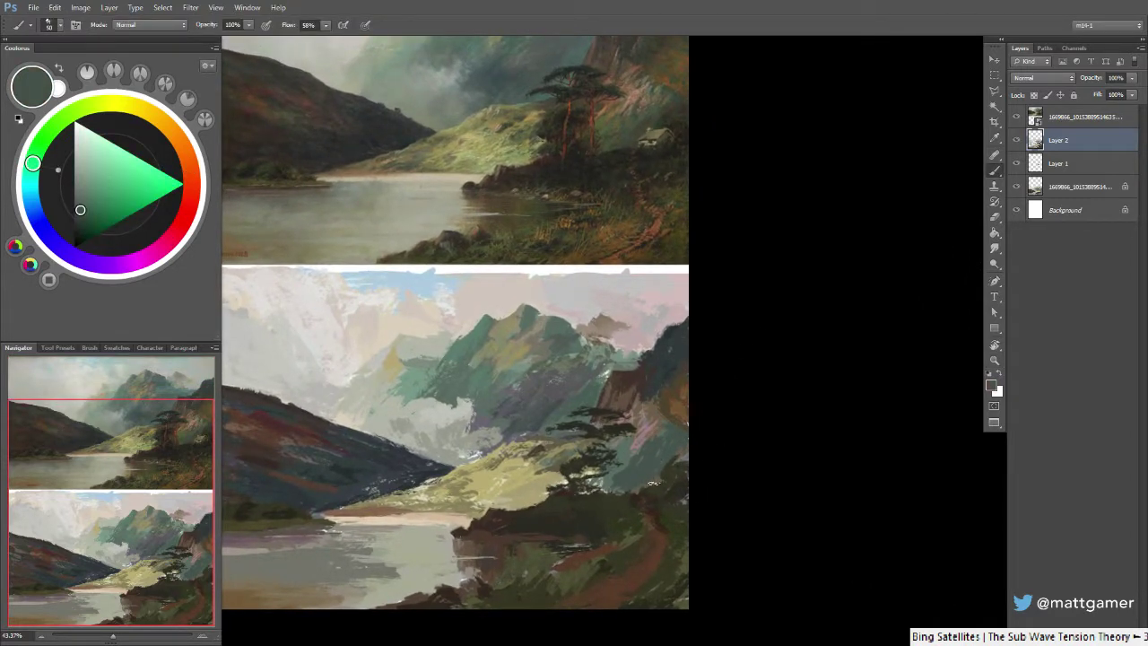
alt+click(637, 129)
alt+click(646, 473)
click(119, 106)
drag(120, 106, 111, 104)
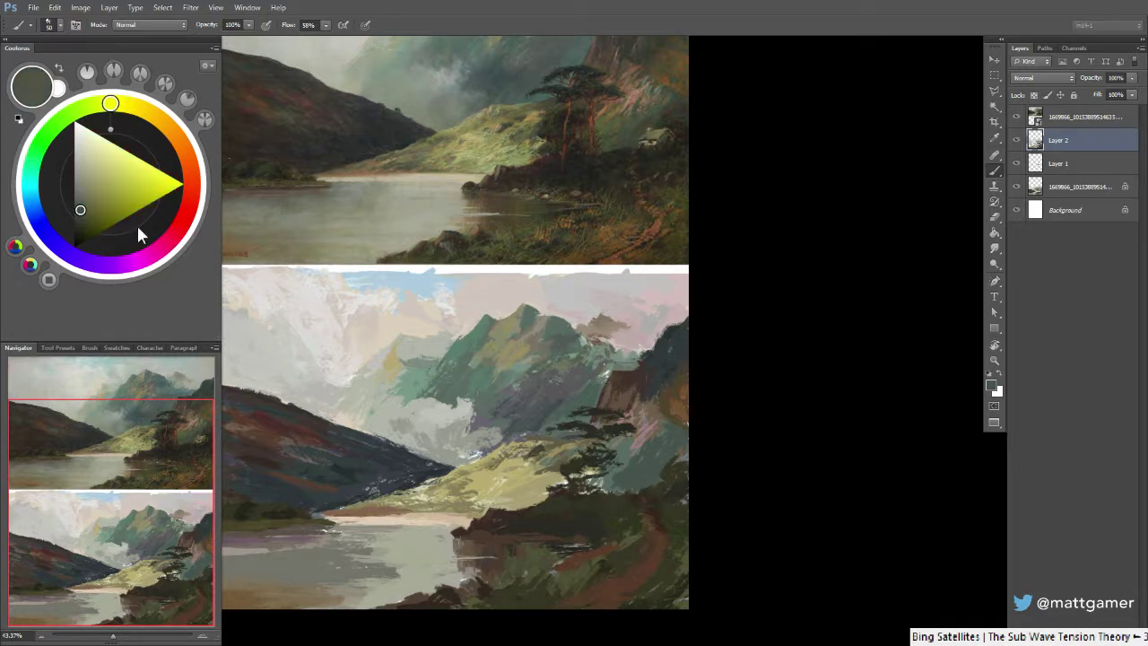
drag(84, 213, 79, 217)
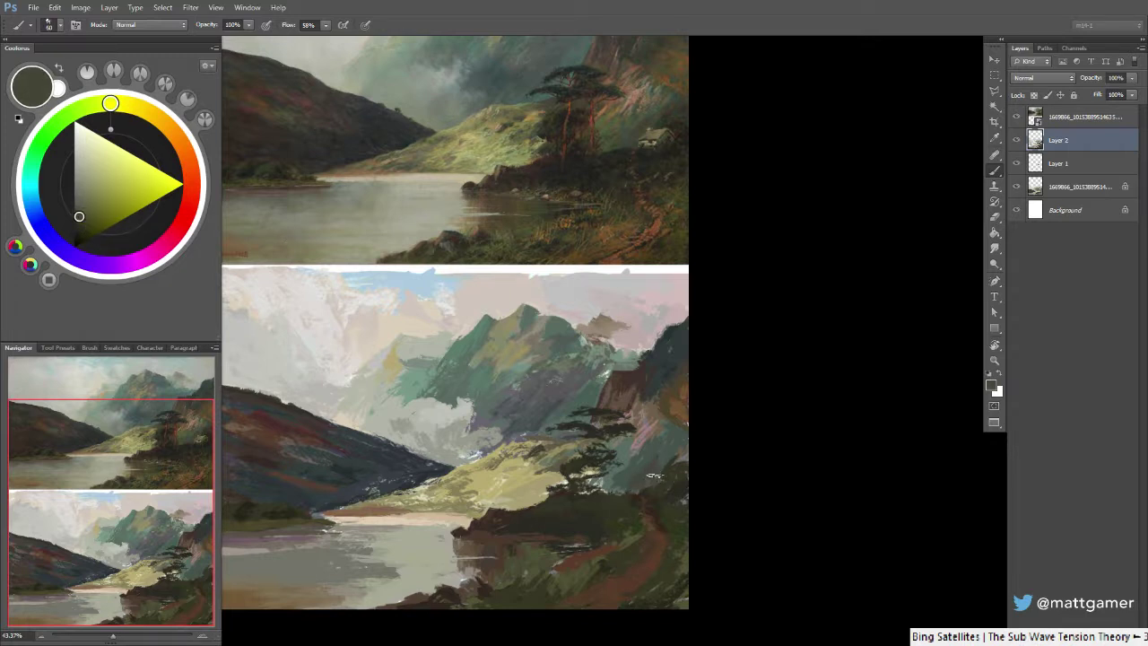
Paint muted yellow-green strokes on the slope behind the tree's trunk and deepen the bank beneath it with darkened sampled olive
alt+click(628, 458)
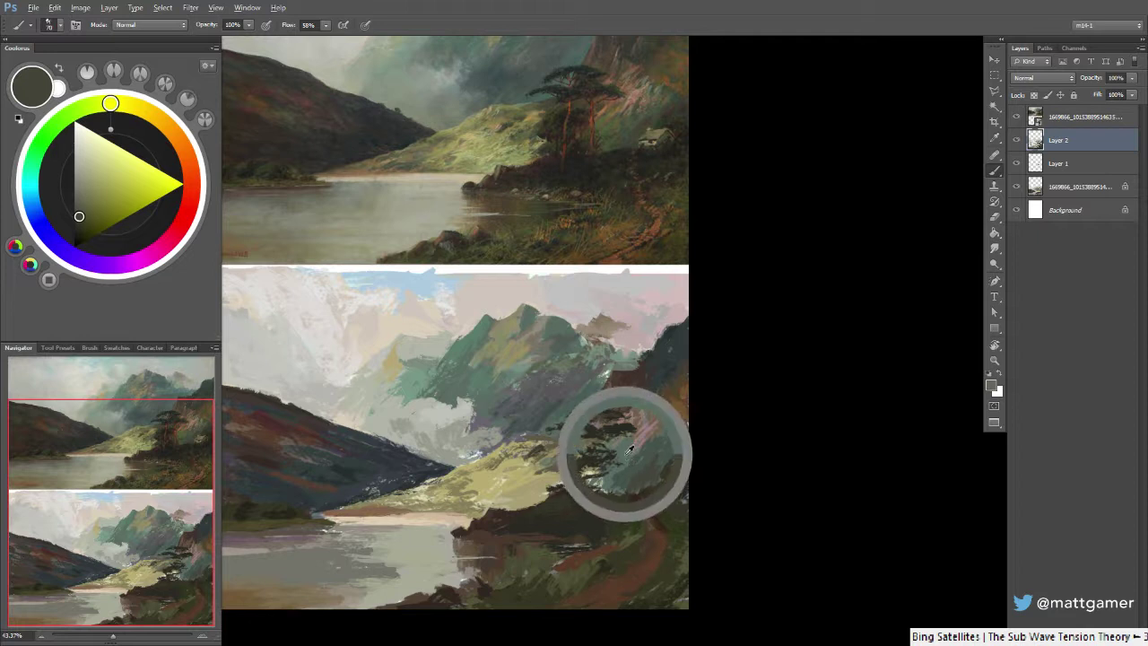
drag(60, 127, 106, 103)
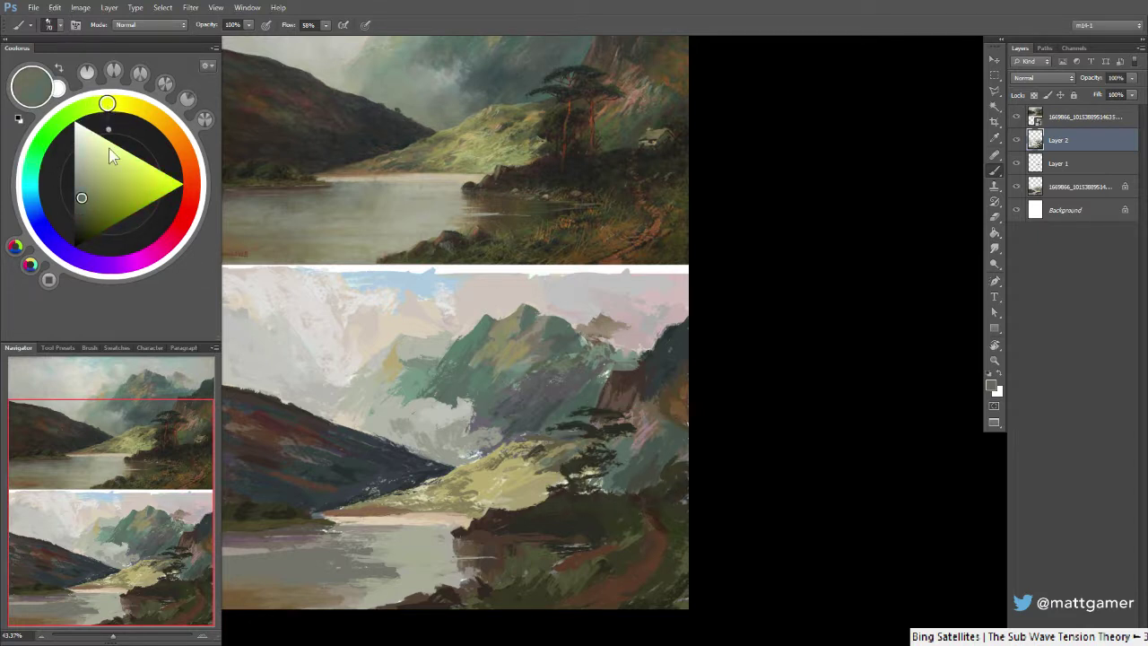
drag(82, 198, 88, 207)
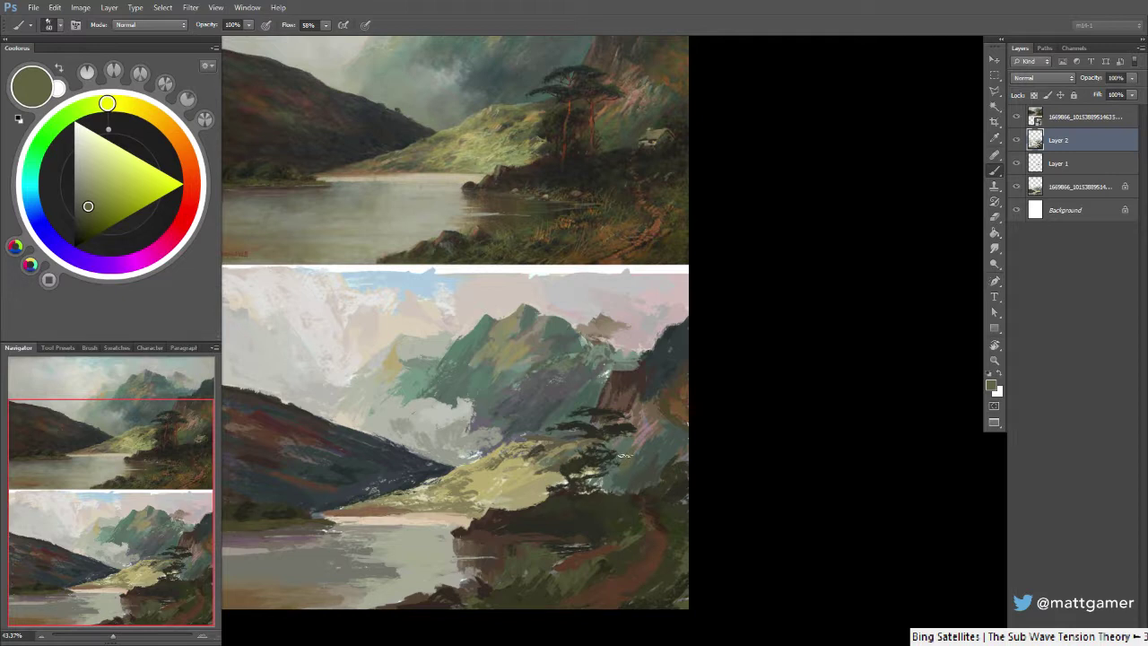
drag(106, 103, 88, 106)
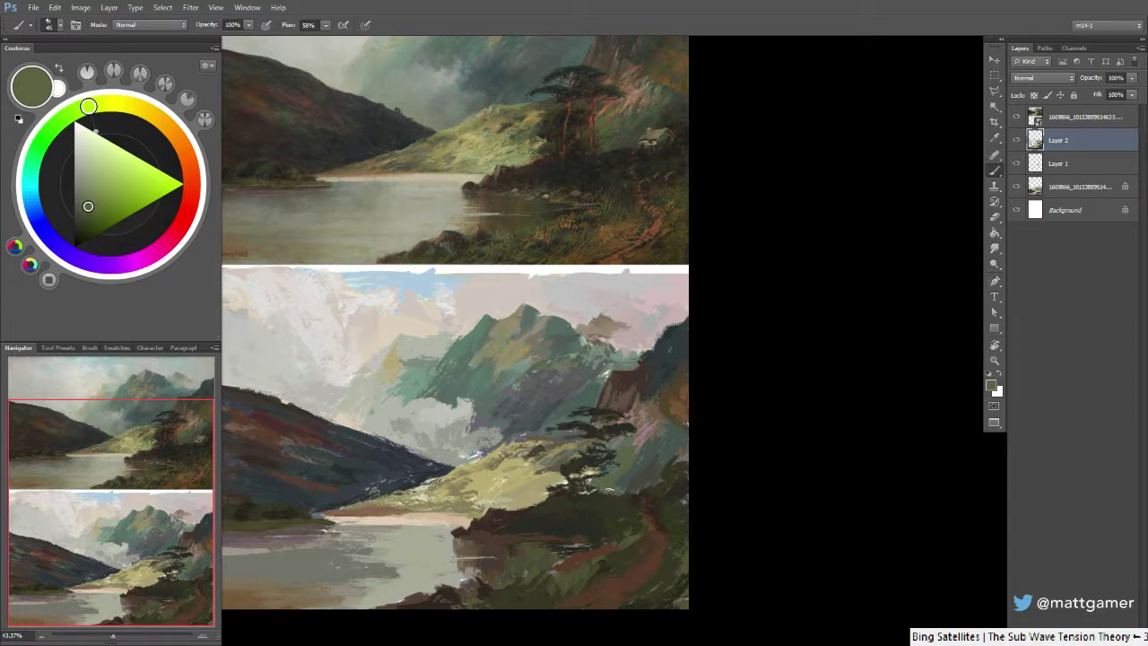
alt+click(612, 494)
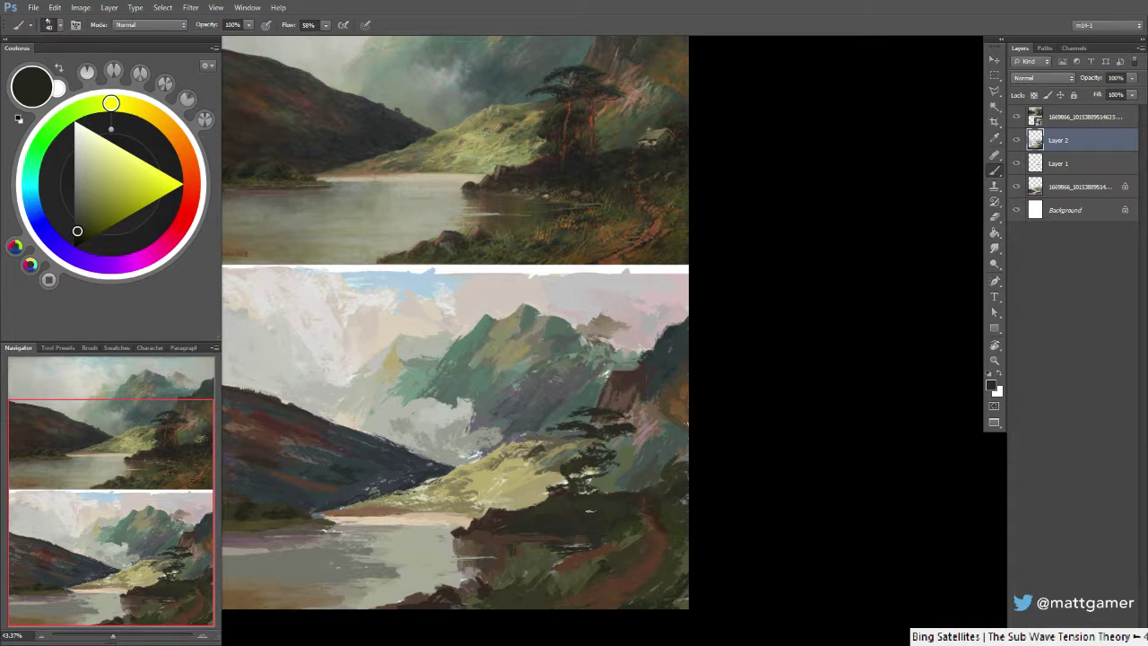
click(77, 235)
Brighten the winding path on the foreground bank with sampled brown shifted toward red-orange and lightened, then refine its edges with sampled dark brown
alt+click(678, 520)
alt+click(658, 547)
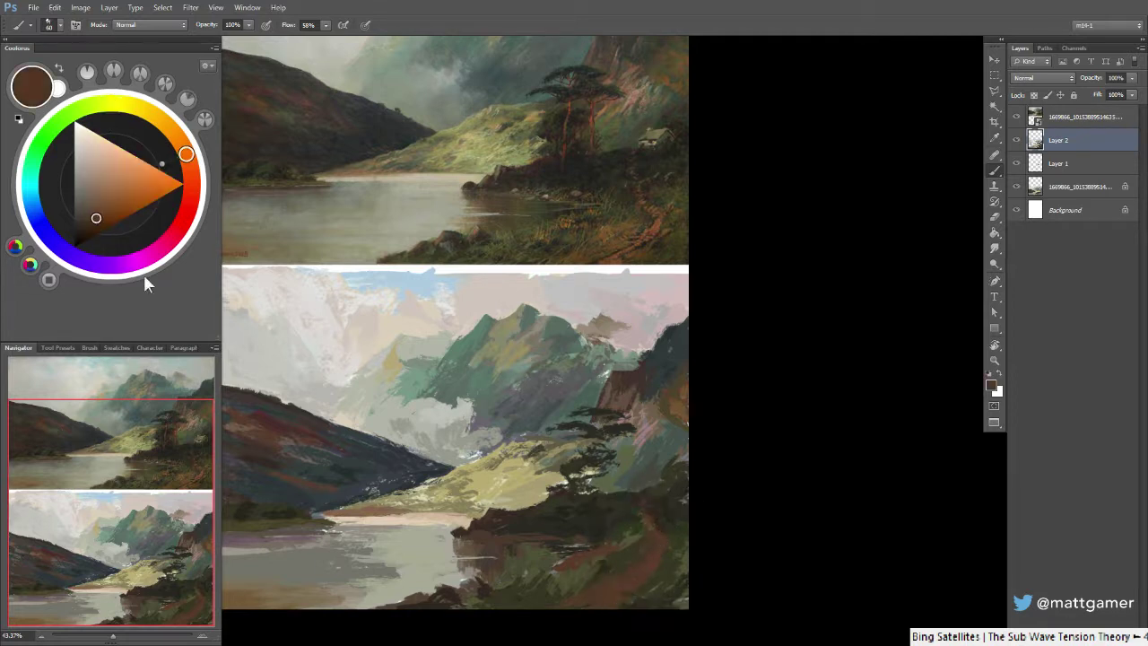
click(190, 168)
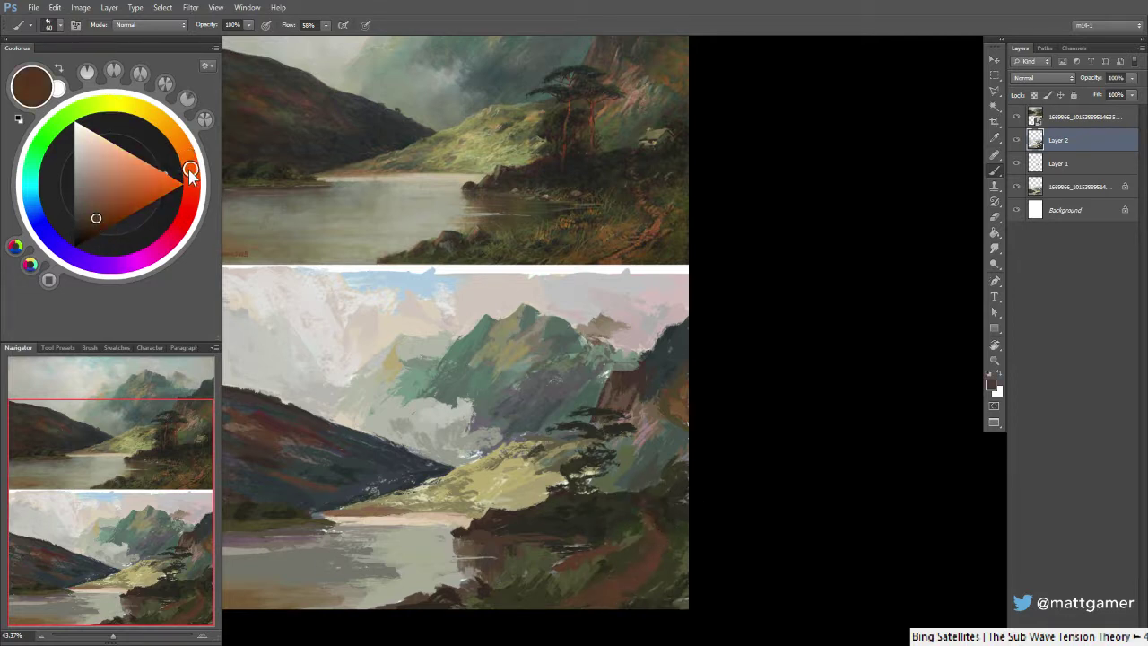
click(99, 208)
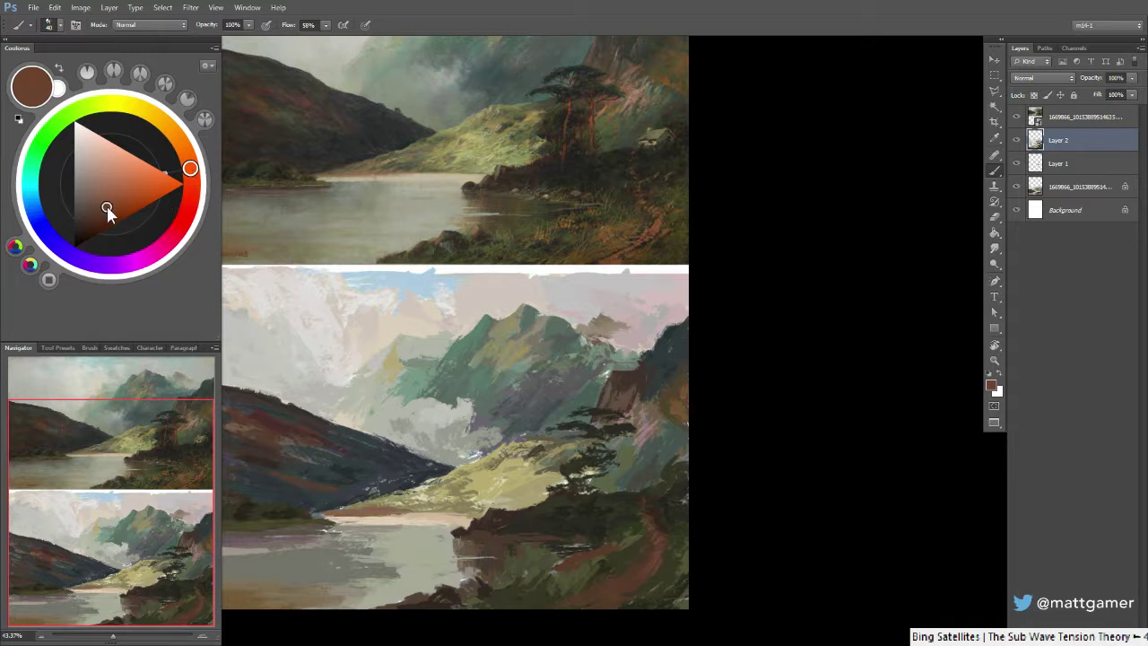
click(188, 162)
alt+click(656, 512)
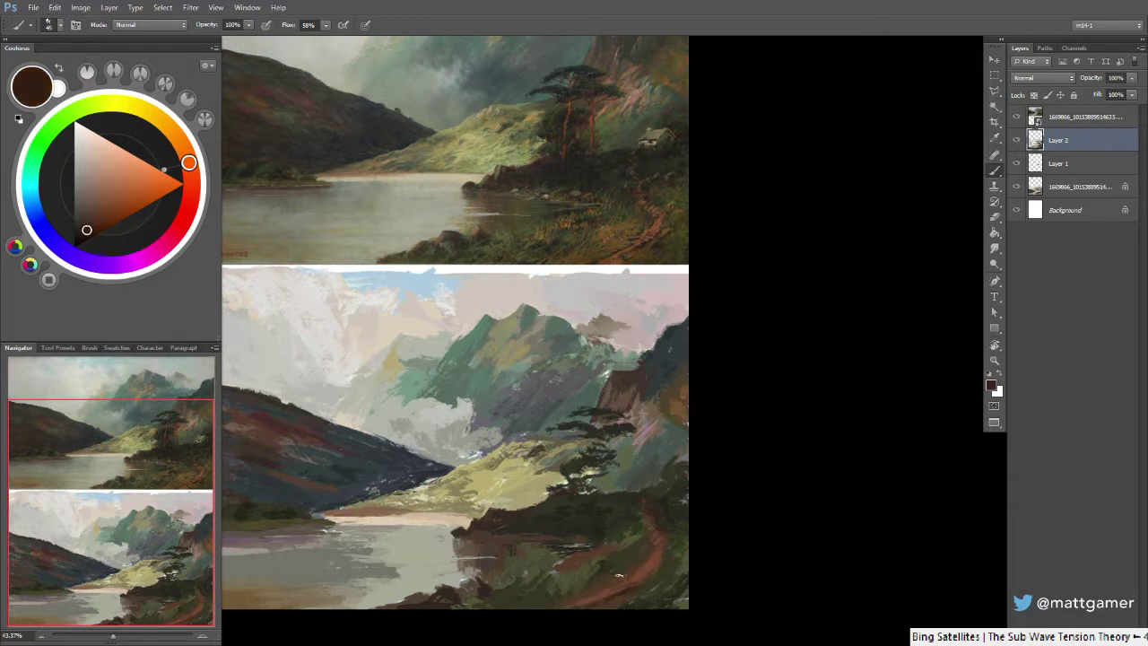
Add ochre-brown strokes to the foreground bank beside the path, using brown sampled from the reference and varied in brightness
alt+click(604, 224)
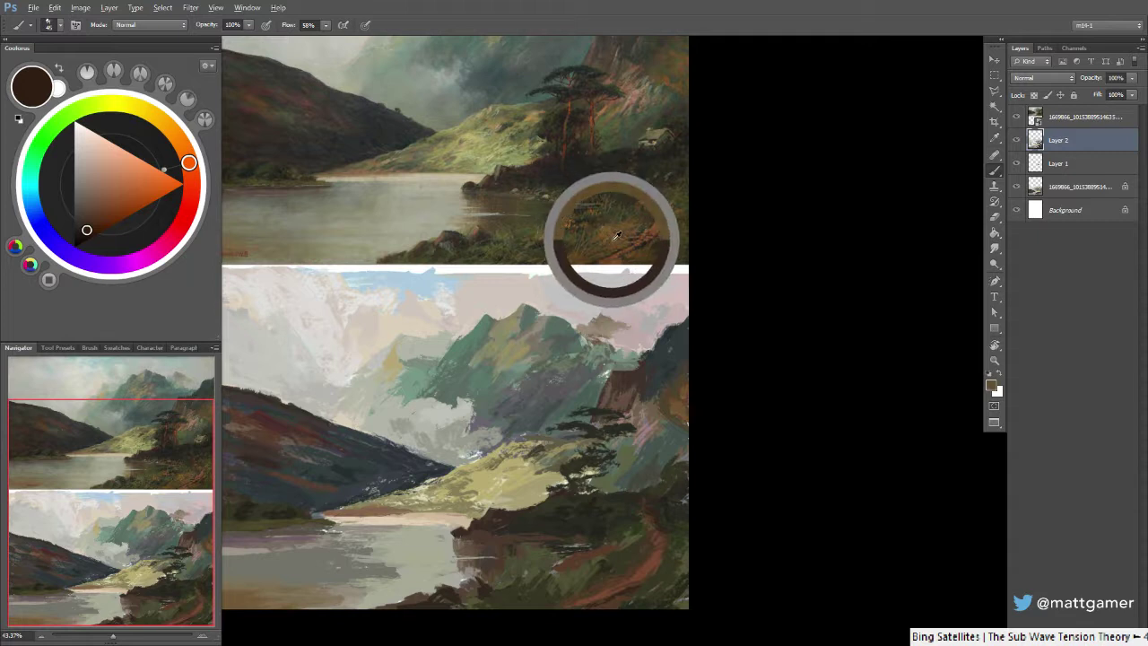
click(83, 228)
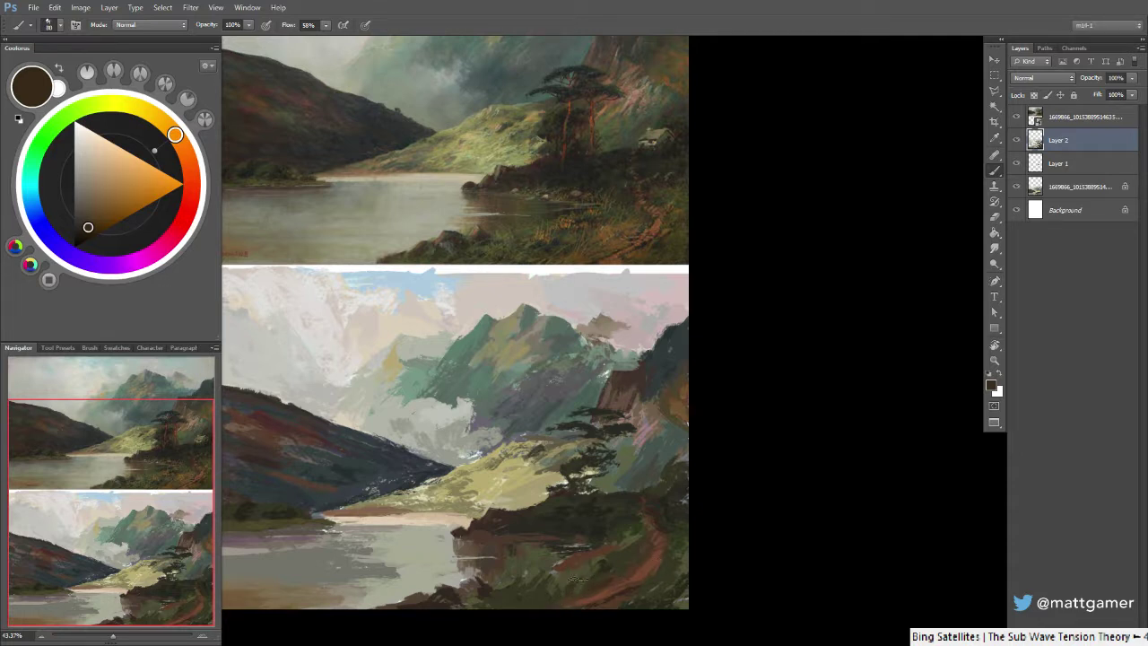
drag(90, 221, 102, 216)
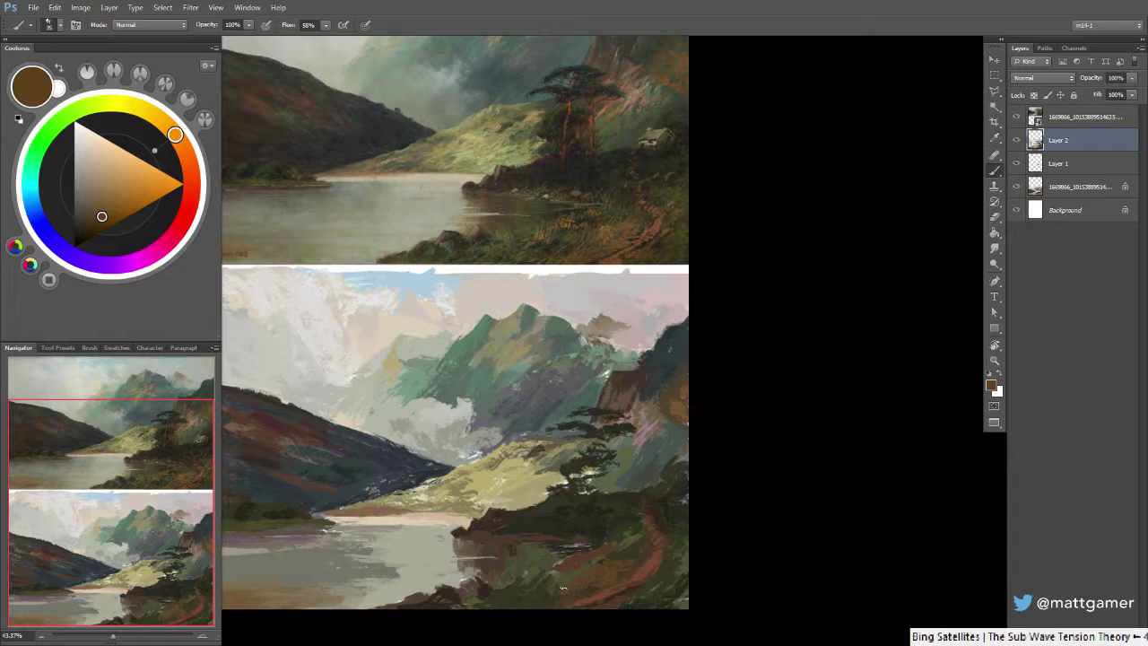
drag(110, 228, 92, 222)
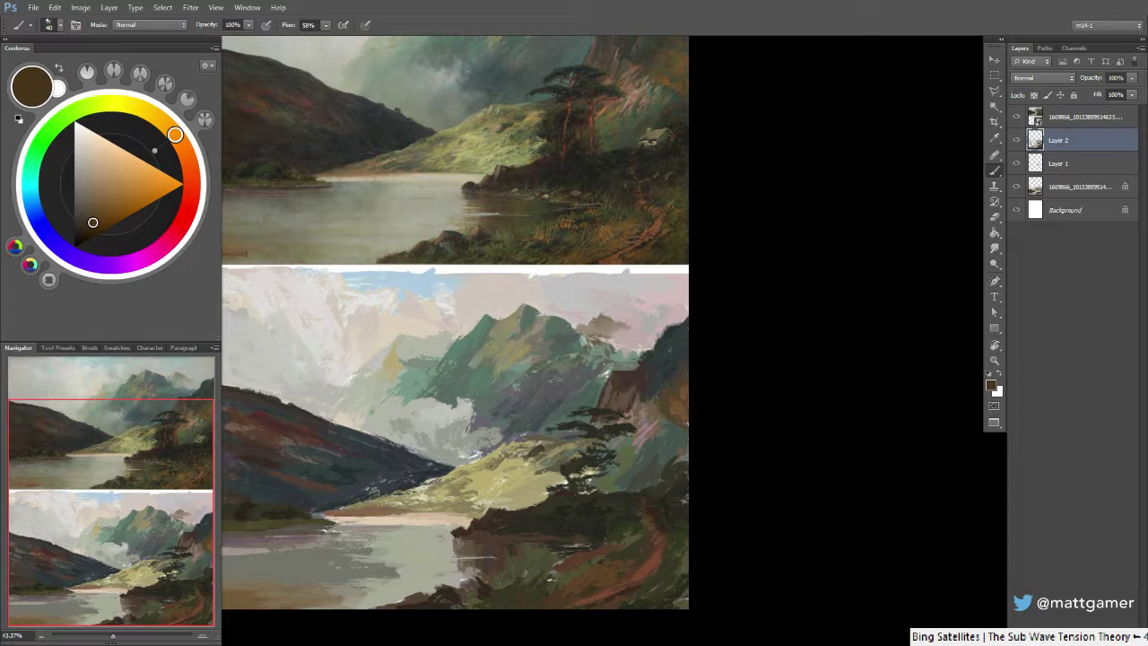
Shade the dark bank between the tree and the shoreline with sampled near-black olive shifted toward green
alt+click(604, 513)
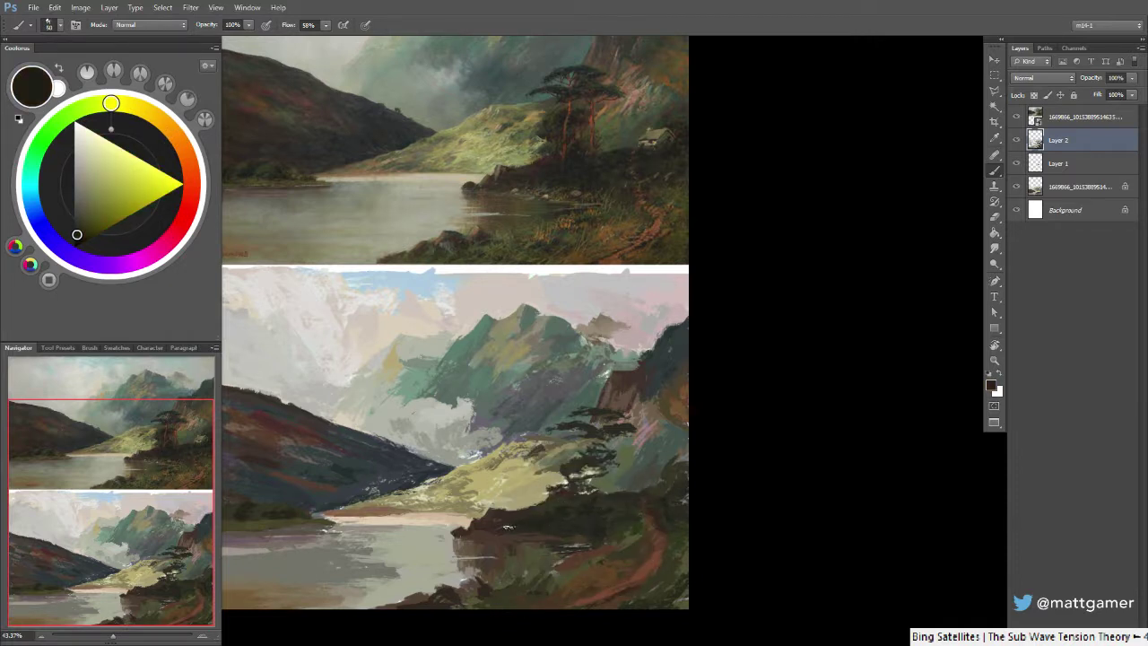
alt+click(541, 508)
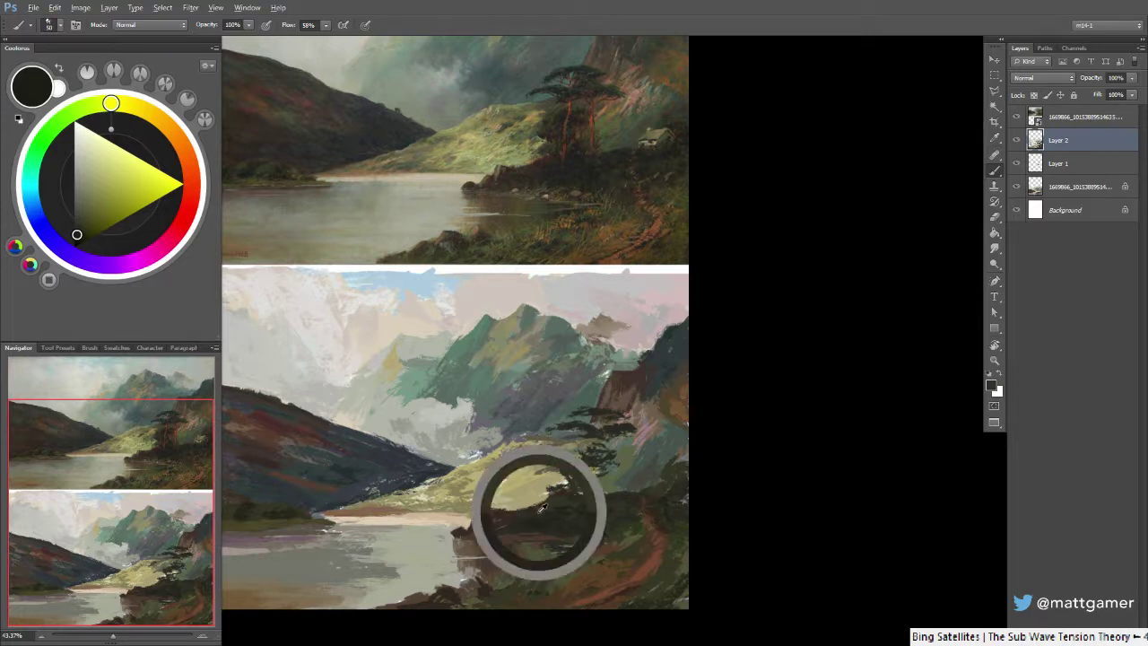
alt+click(564, 509)
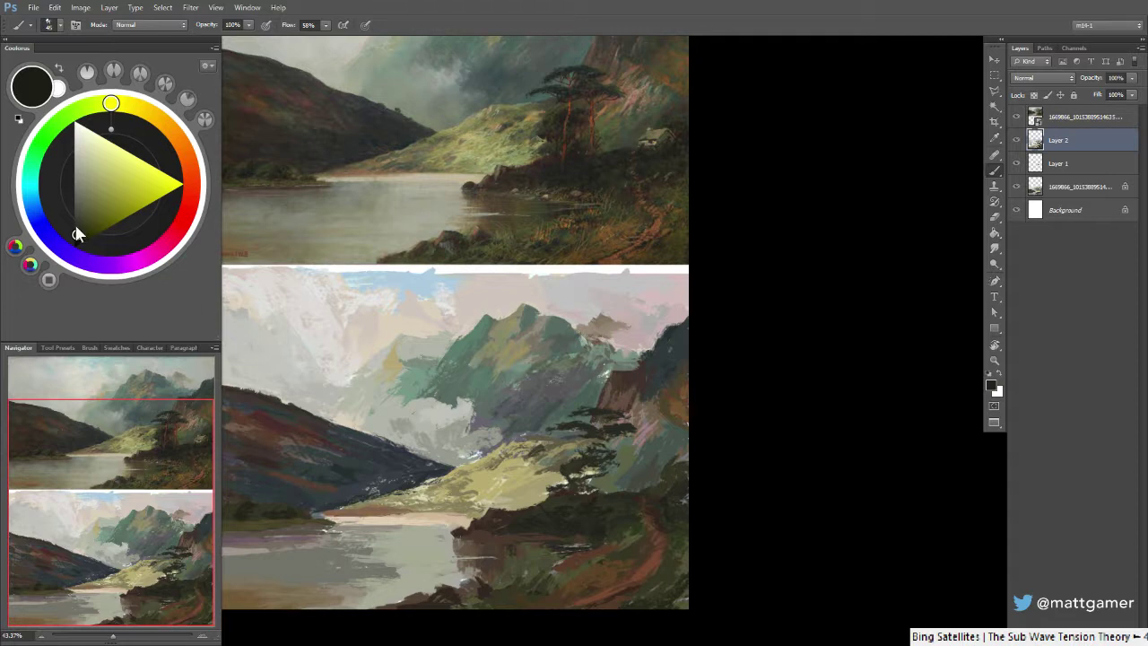
drag(77, 118, 42, 141)
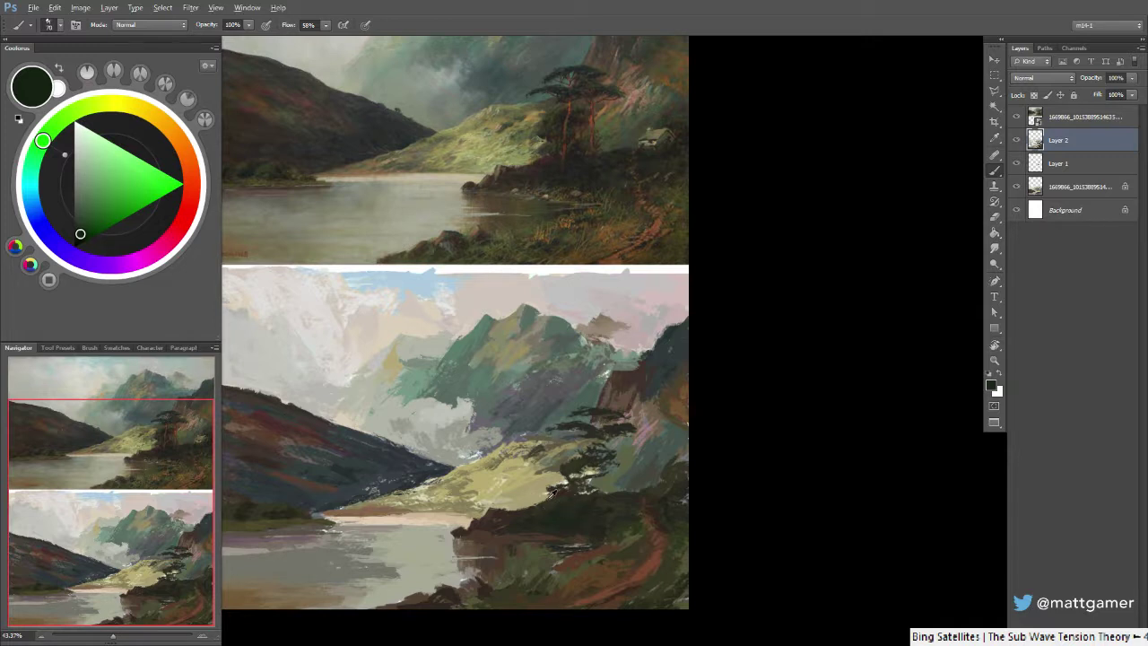
Refine the meadow's lower edge against the bank and tree trunk with sampled beige-yellow, dark brown and dark olive
alt+click(534, 498)
key(bracketleft)
key(bracketleft)
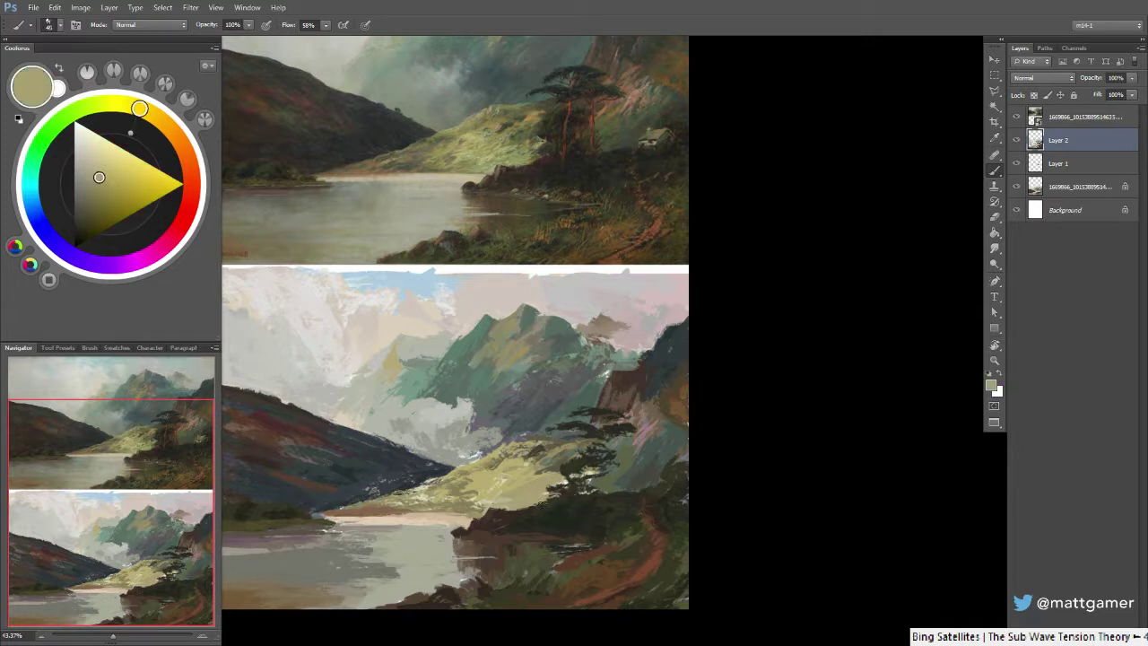
alt+click(502, 511)
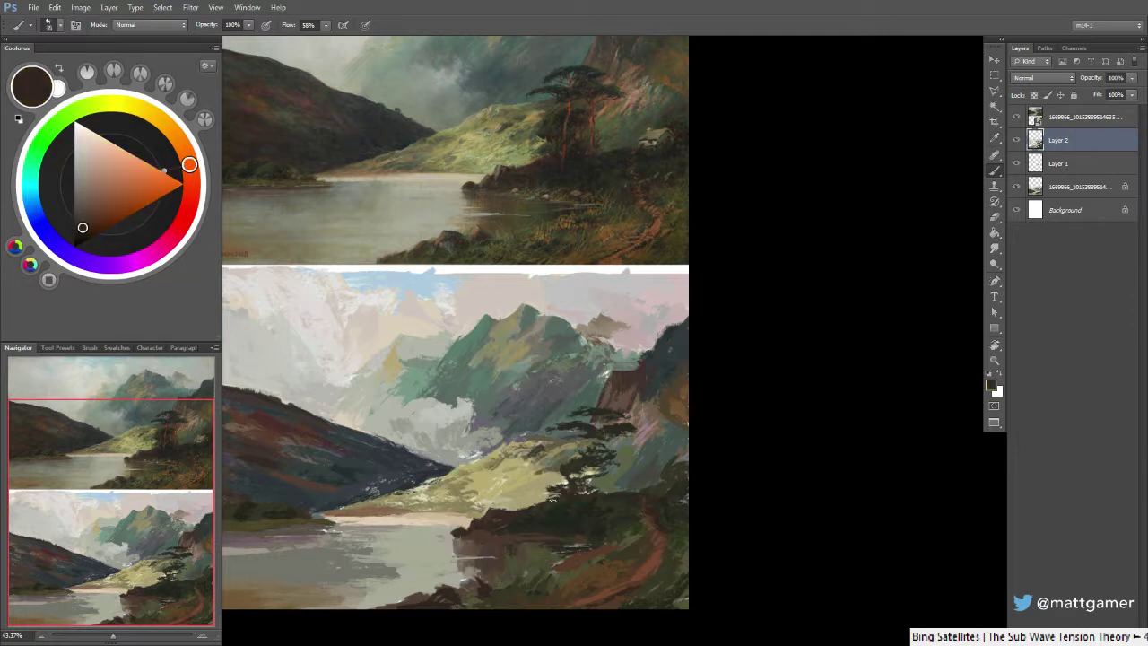
alt+click(543, 496)
alt+click(568, 476)
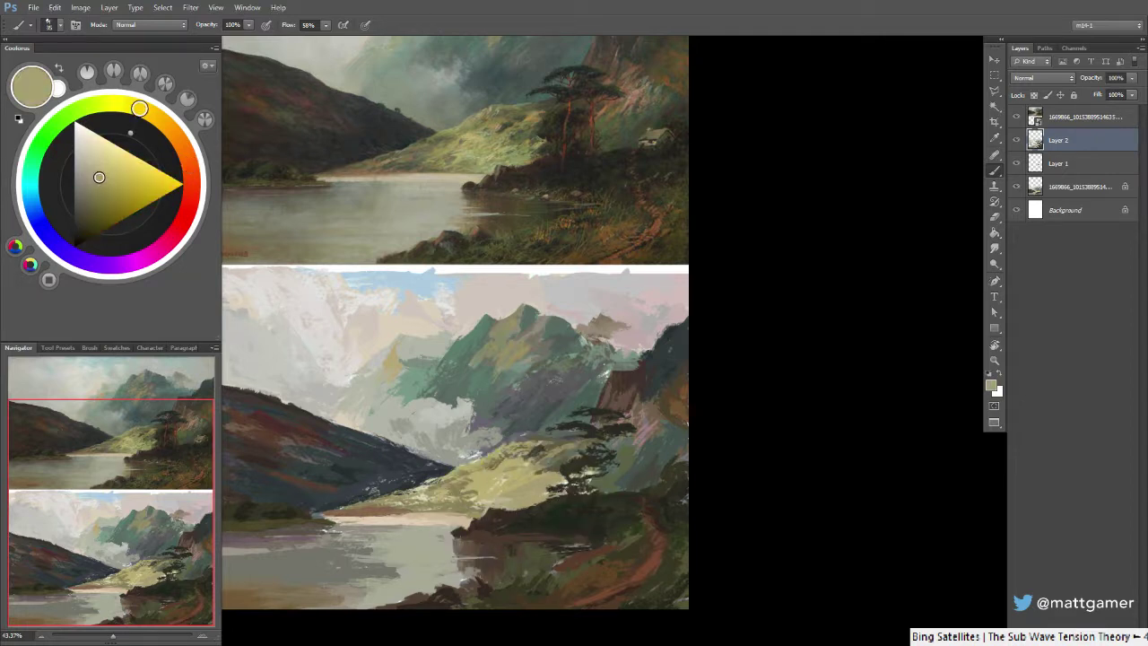
alt+click(574, 462)
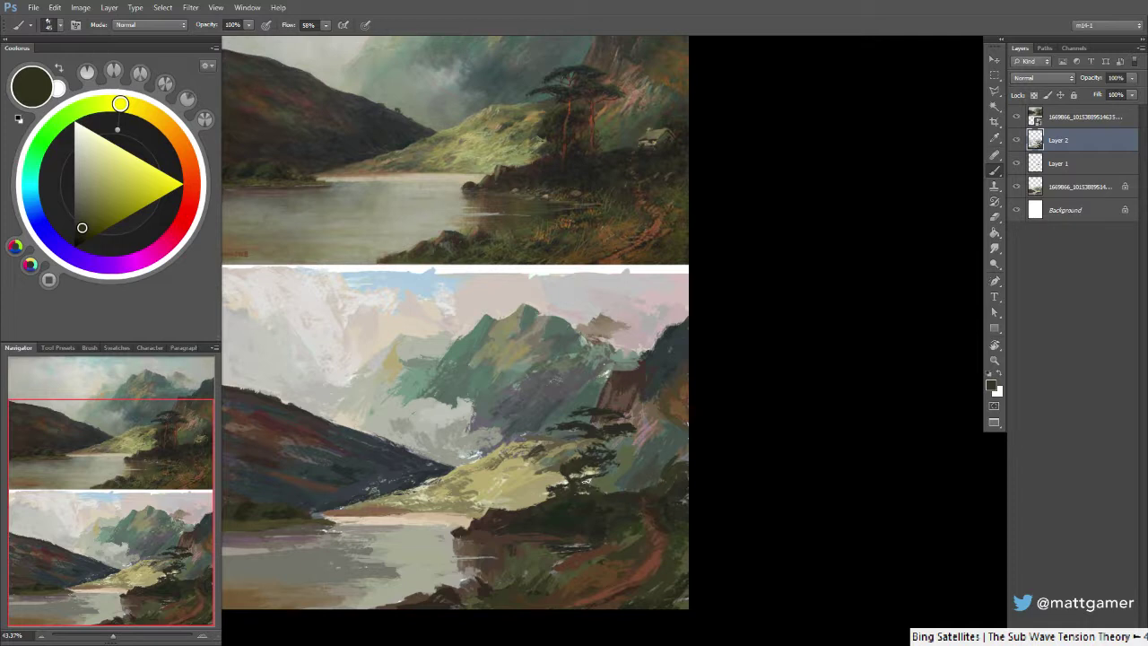
Strengthen the tree's canopy and lower foliage with near-black green strokes, enlarging the brush from 45 for the lower foliage
alt+click(561, 512)
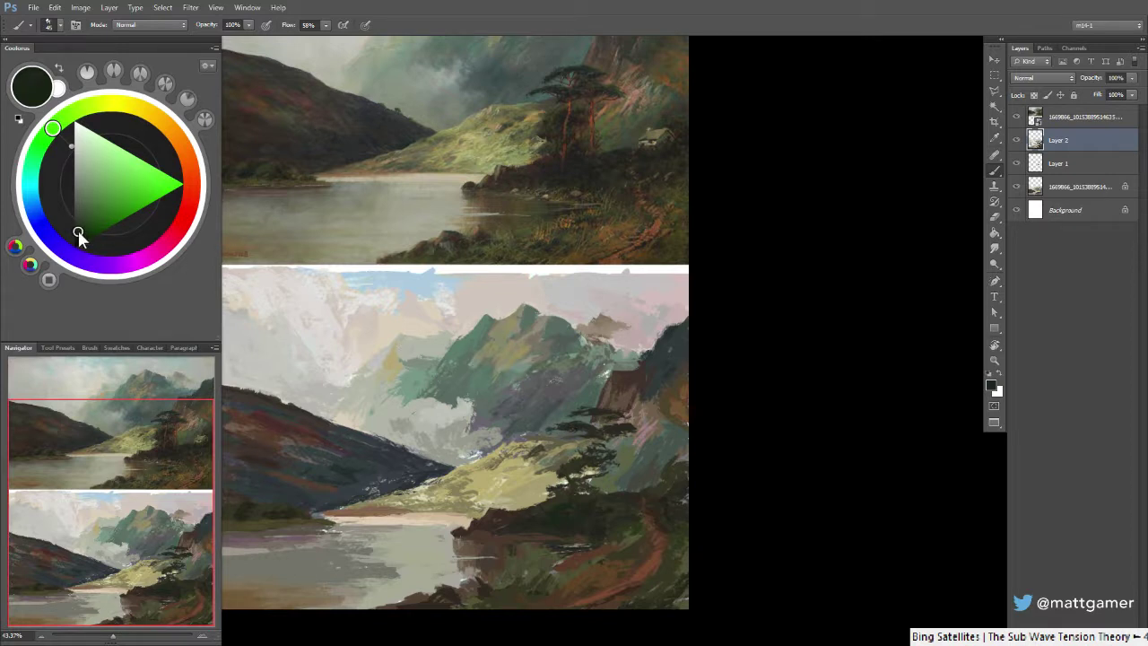
click(96, 106)
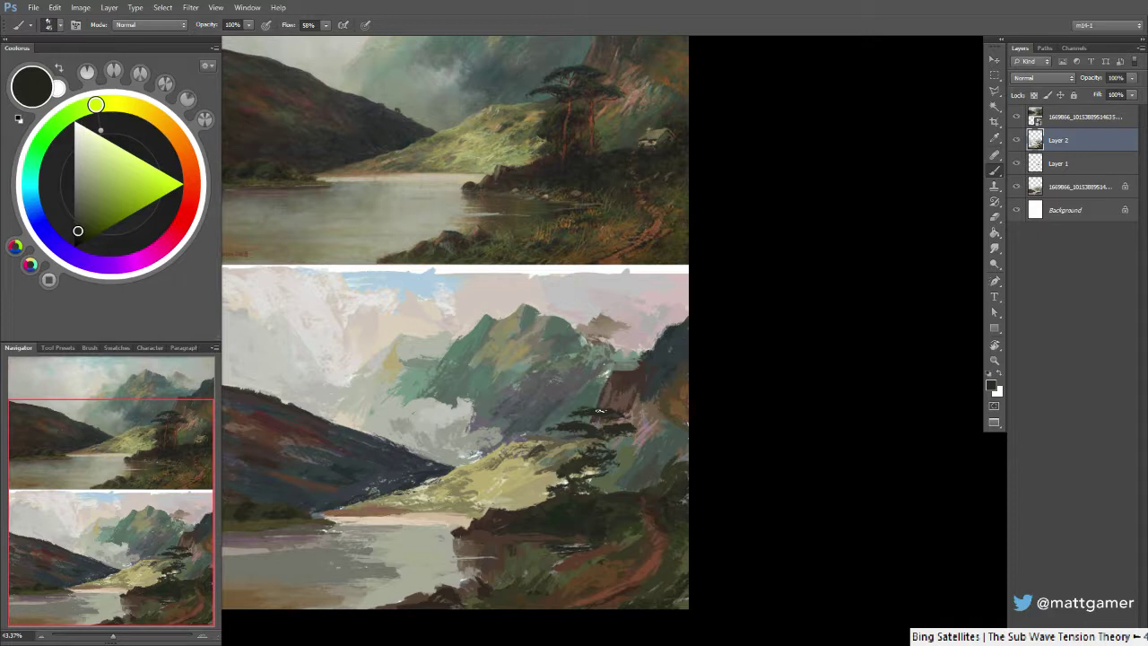
click(77, 236)
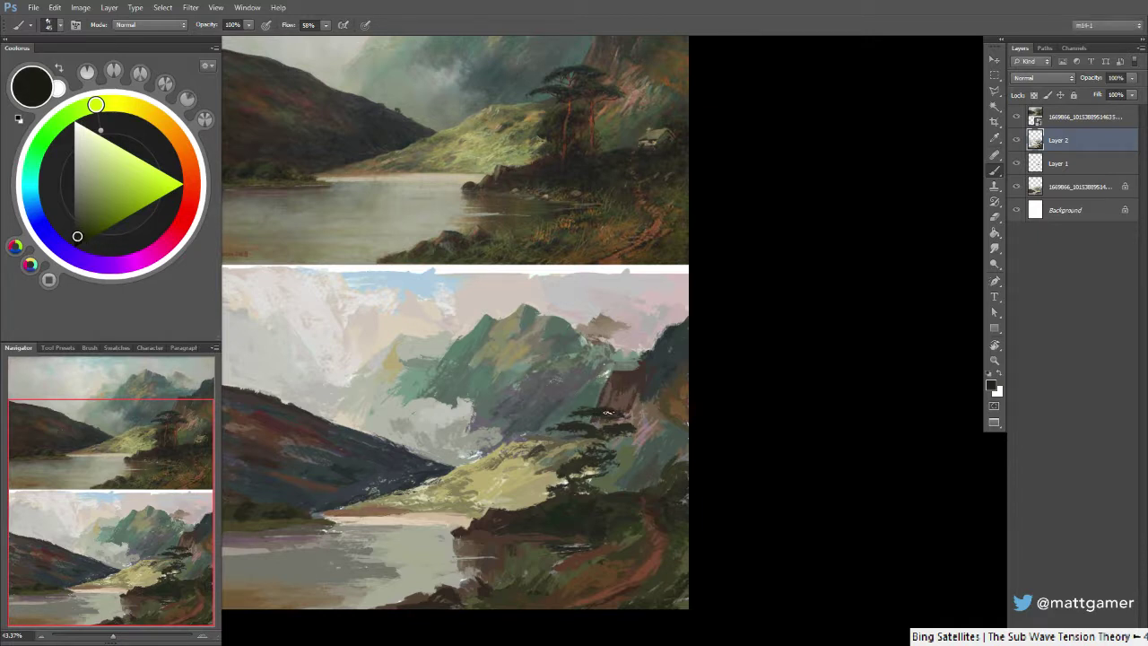
mouse_move(624, 431)
mouse_down()
mouse_move(633, 434)
mouse_move(564, 431)
mouse_up()
key(bracketright)
drag(597, 468, 583, 489)
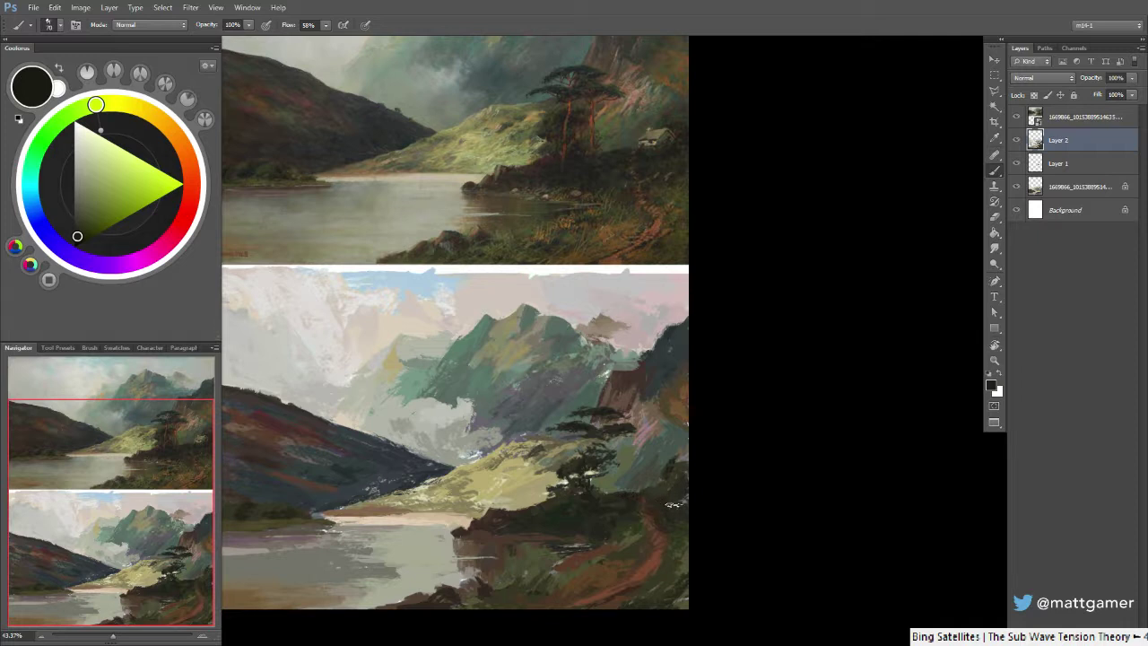
Refine the winding path and the surrounding dark bank with sampled near-black green, reddish brown, dark brown and dark olive
alt+click(679, 505)
scroll(606, 504, down, 2)
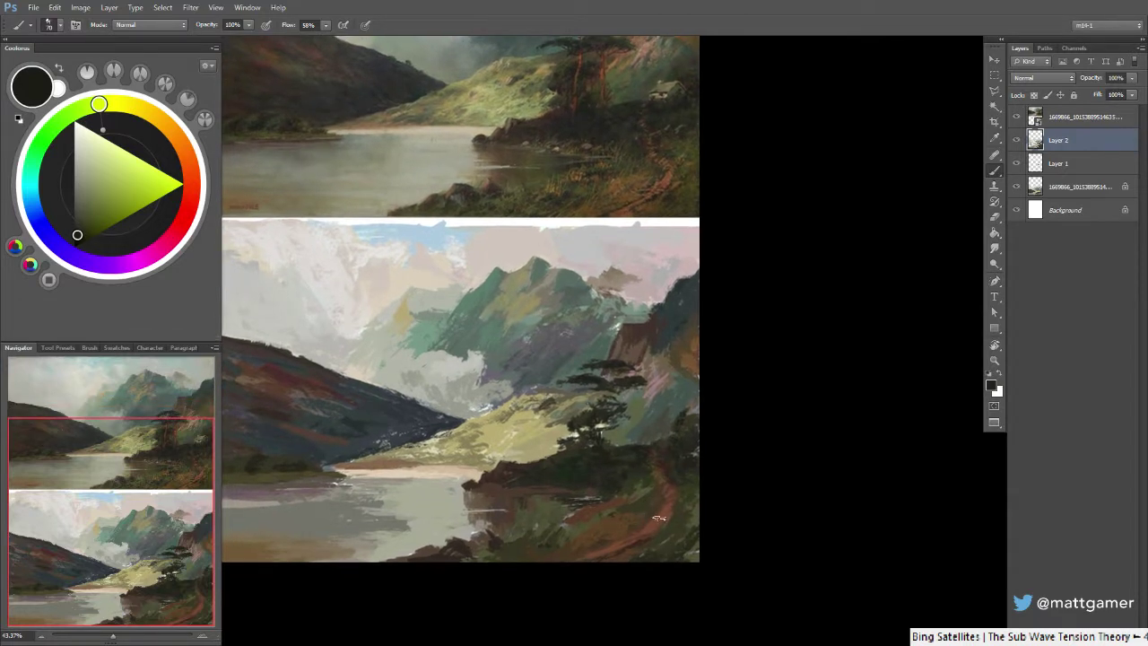
alt+click(653, 525)
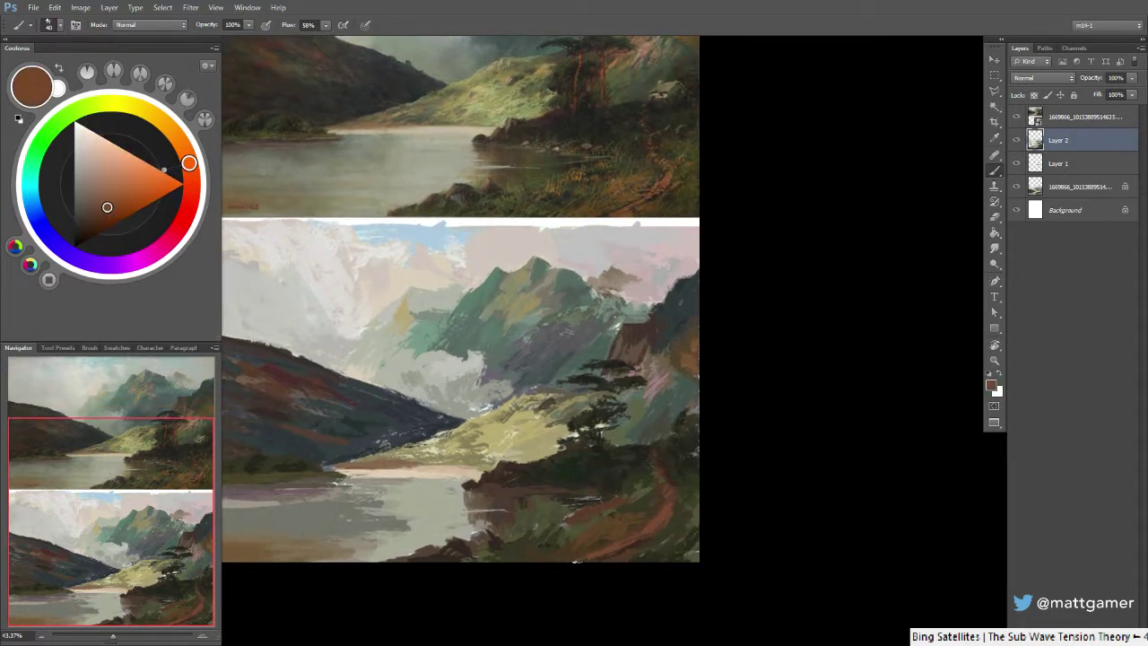
alt+click(631, 538)
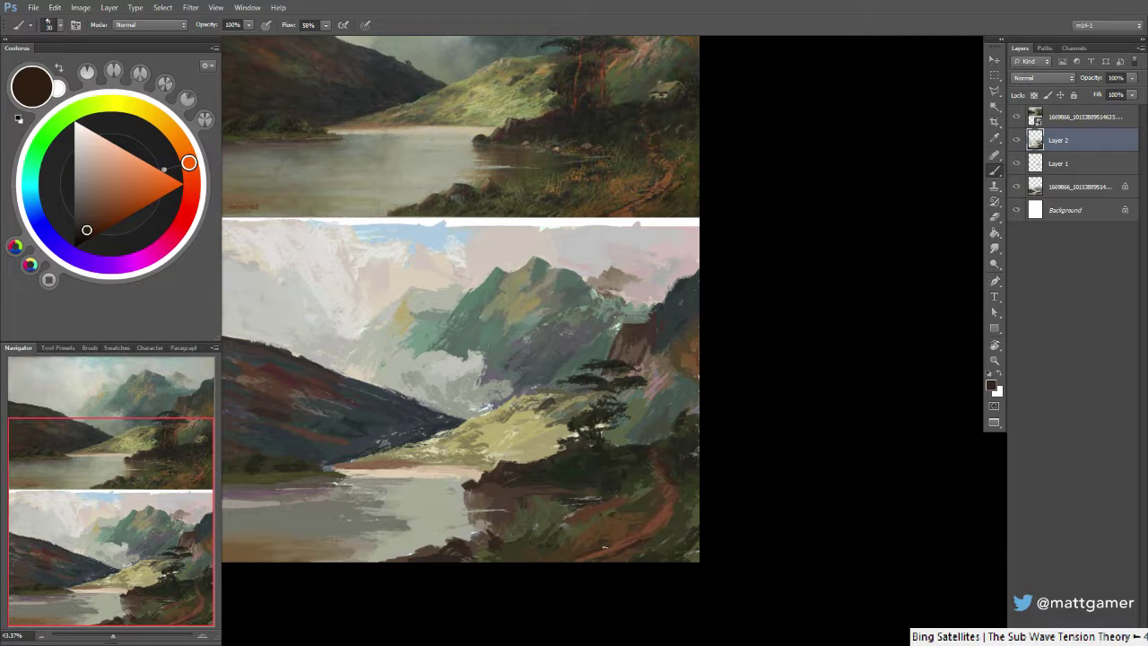
alt+click(548, 539)
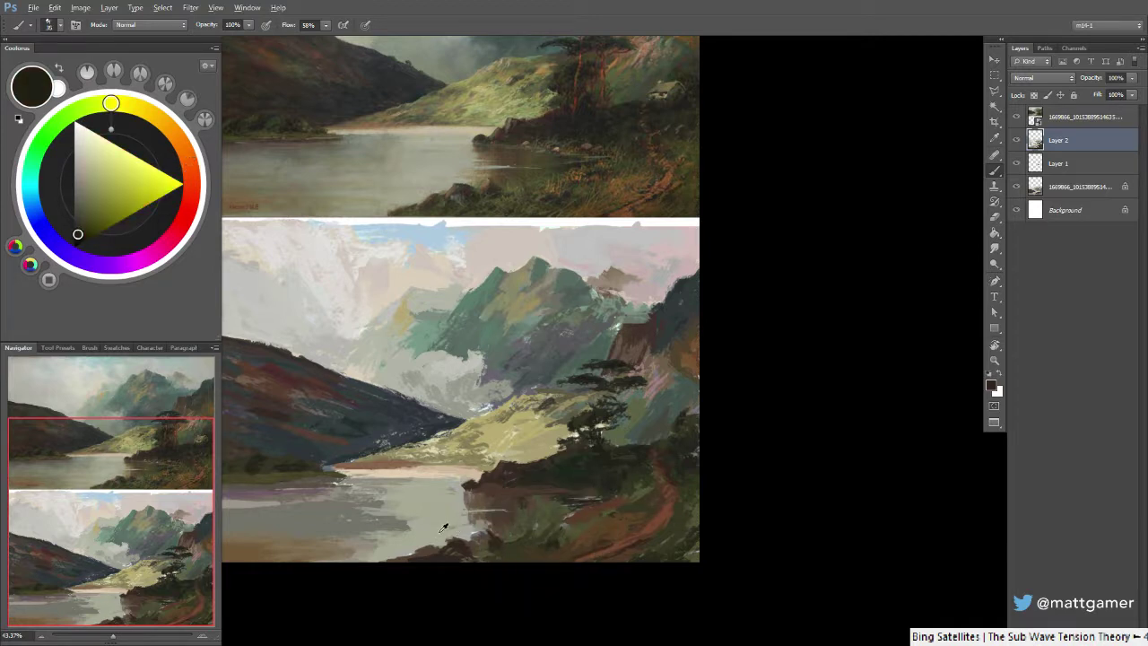
Paint dark rocks along the foreground water's edge with sampled brown darkened and shifted toward red, plus dark olive beside them
alt+click(478, 538)
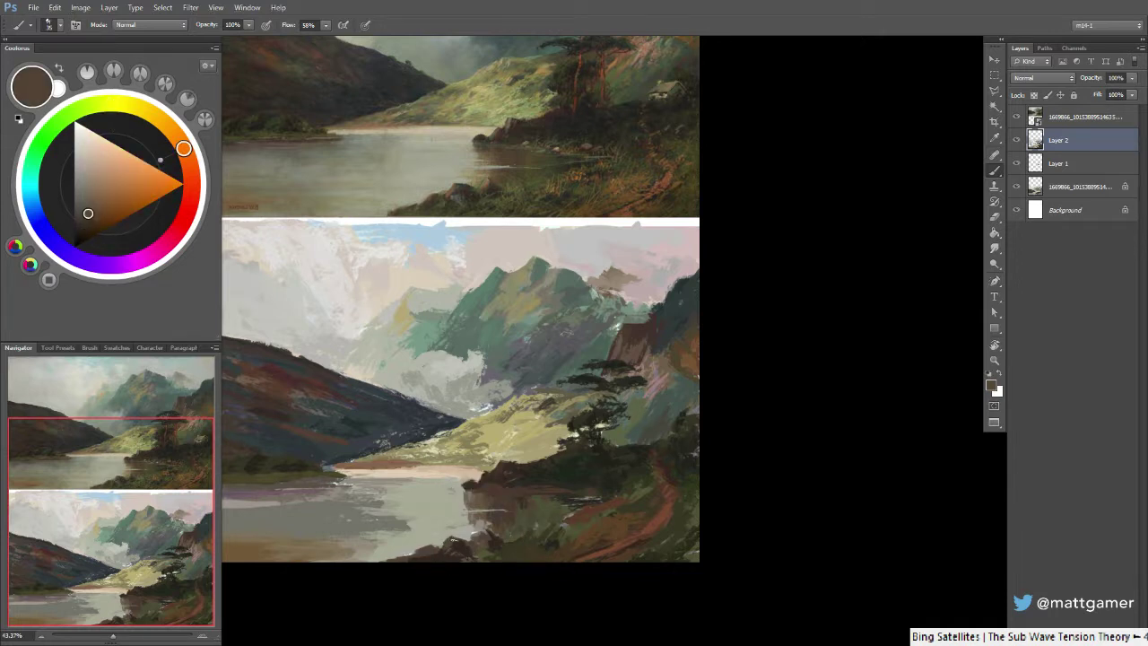
drag(88, 220, 88, 231)
drag(184, 153, 189, 164)
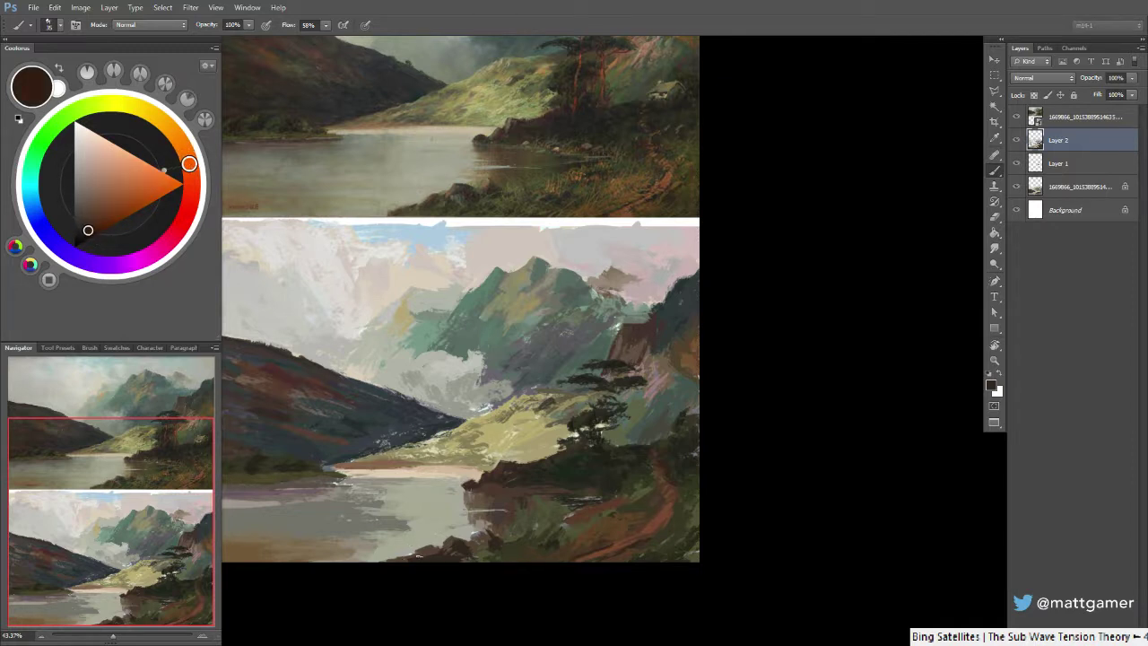
drag(420, 556, 439, 549)
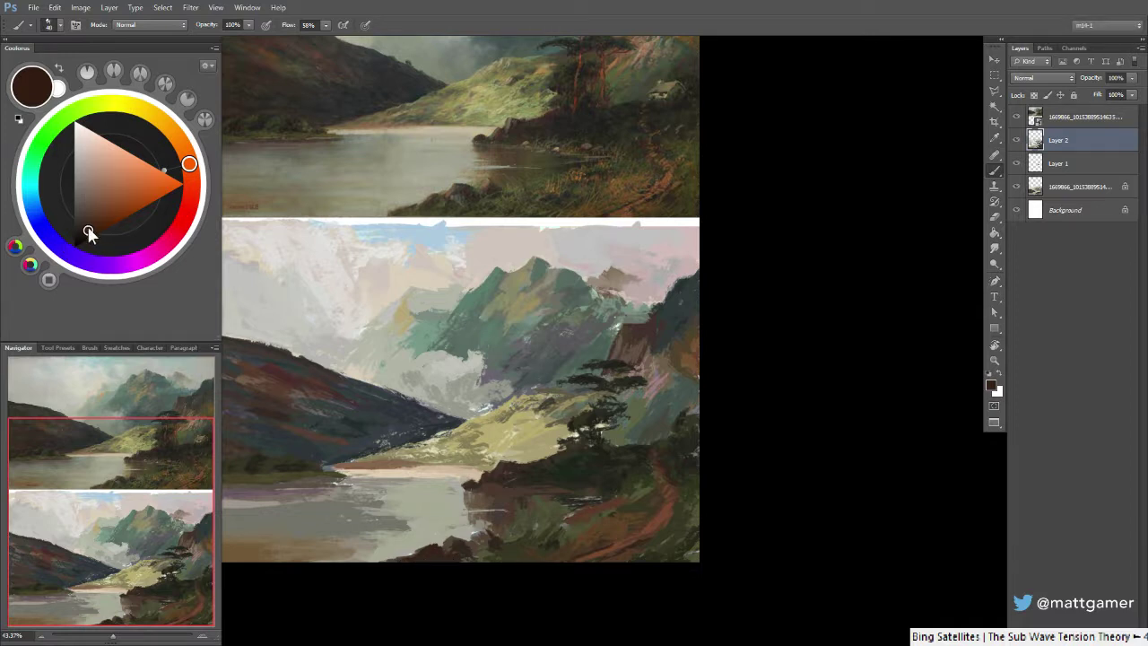
drag(88, 232, 84, 227)
mouse_move(431, 557)
mouse_down()
mouse_move(398, 560)
mouse_move(459, 560)
mouse_up()
alt+click(499, 550)
key([)
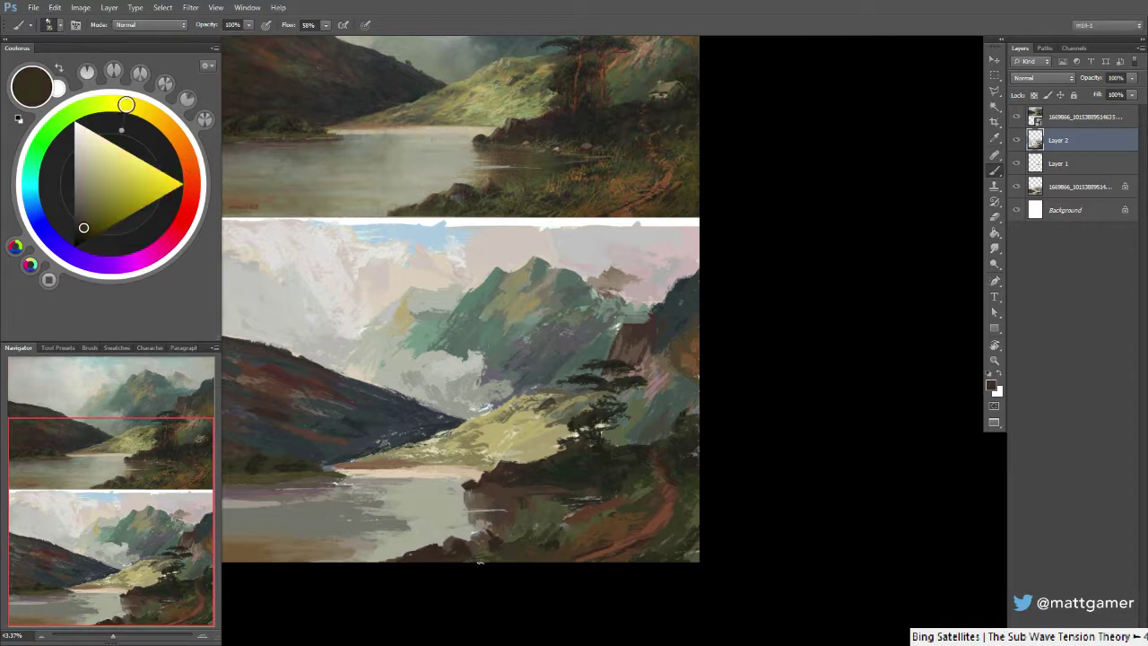
Add small muted olive highlights to the foreground rocks, slightly desaturating the sampled colour and reducing the brush size to 10
alt+click(487, 538)
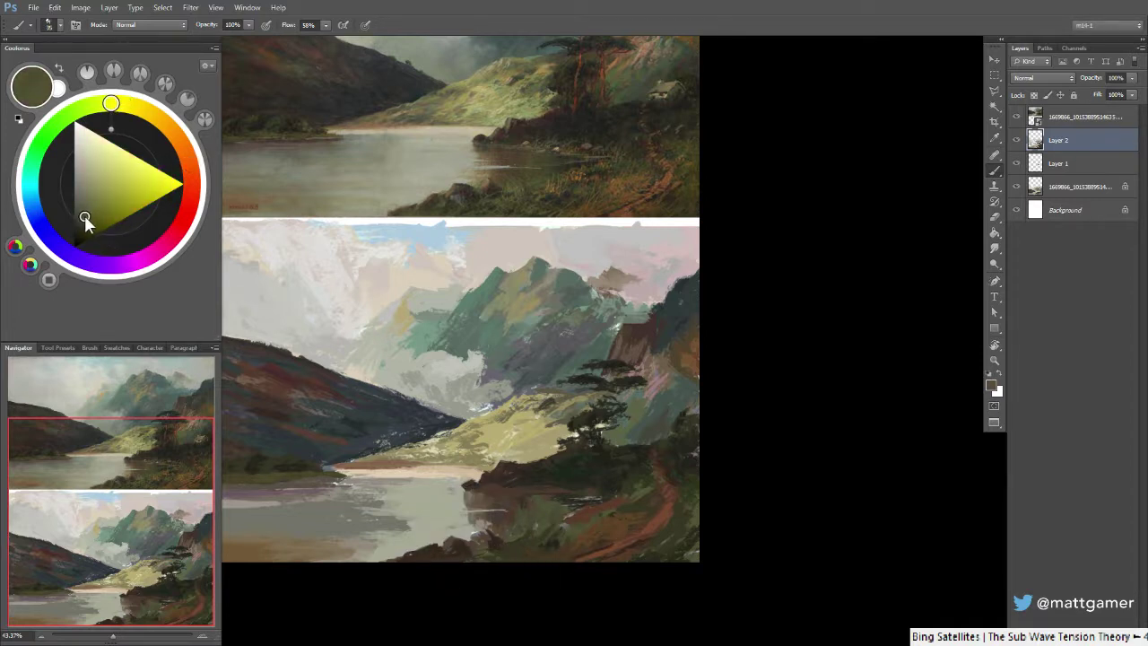
drag(85, 217, 82, 215)
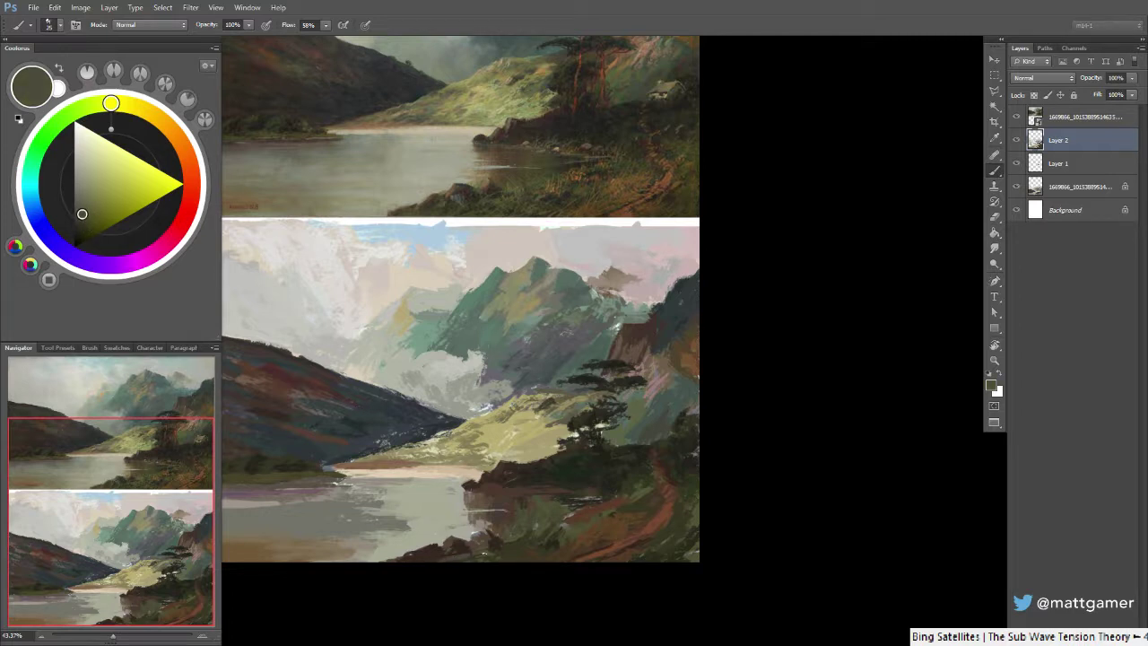
key(bracketleft)
key(bracketleft)
key(bracketleft)
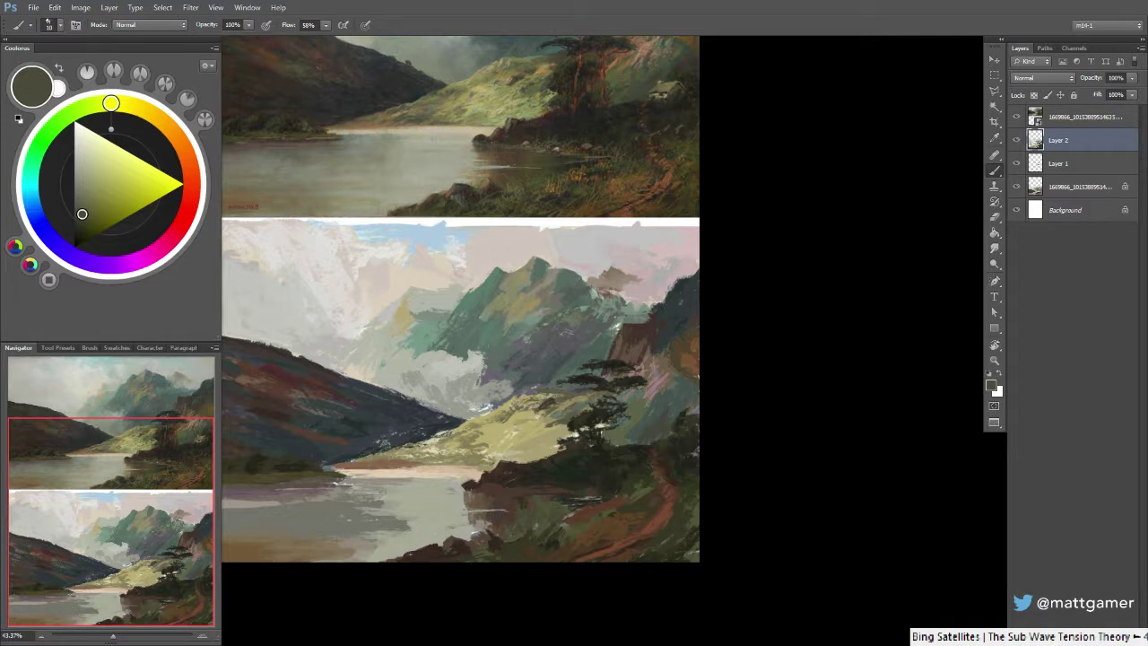
Reshape the foreground rocks against the lake with sampled light grey, mid brown and a slightly more saturated dark brown
alt+click(472, 531)
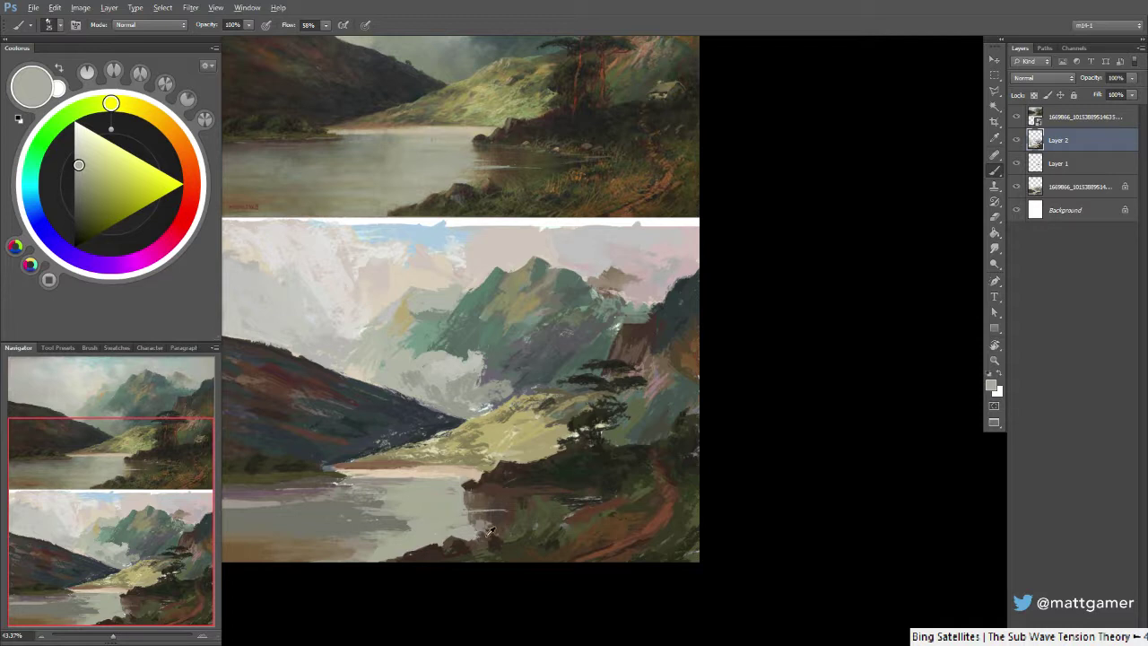
alt+click(584, 517)
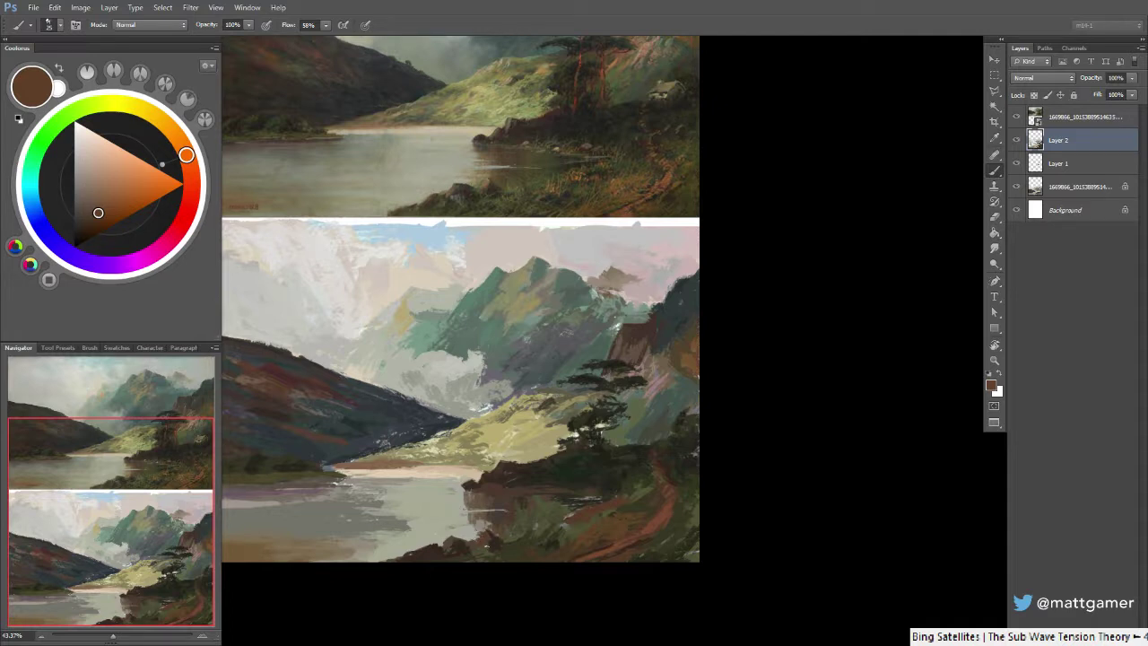
alt+click(485, 539)
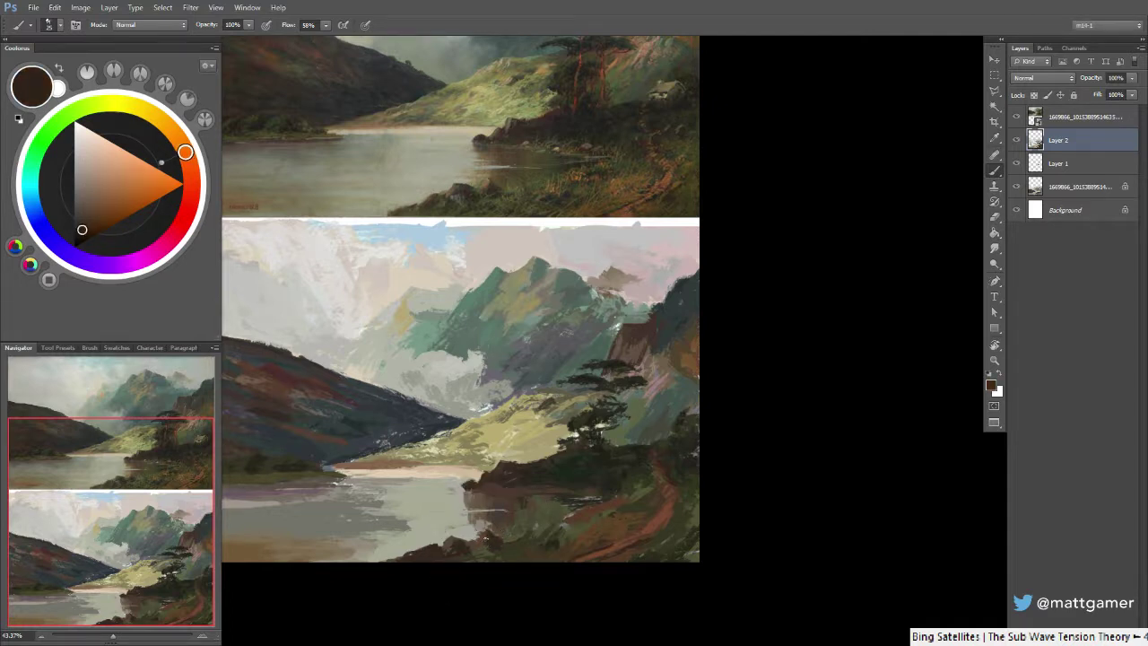
drag(83, 230, 86, 231)
Paint fine grass strokes on the bank behind the rocks with sampled olive and ochre brown, reducing the brush to 15
alt+click(502, 549)
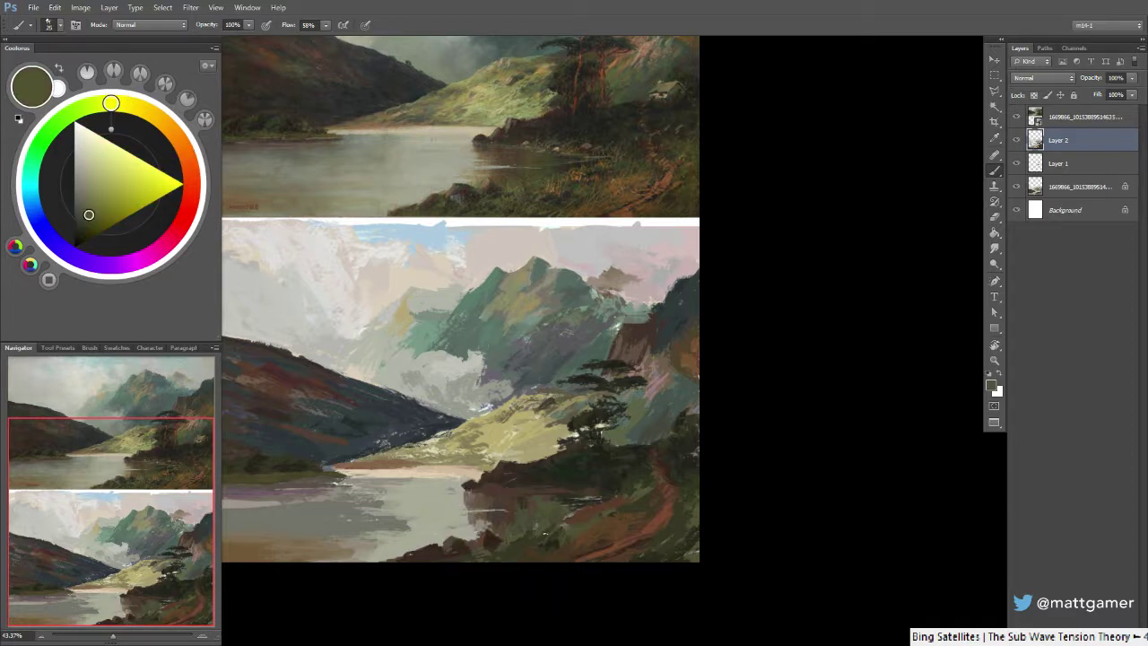
key(bracketleft)
alt+click(574, 536)
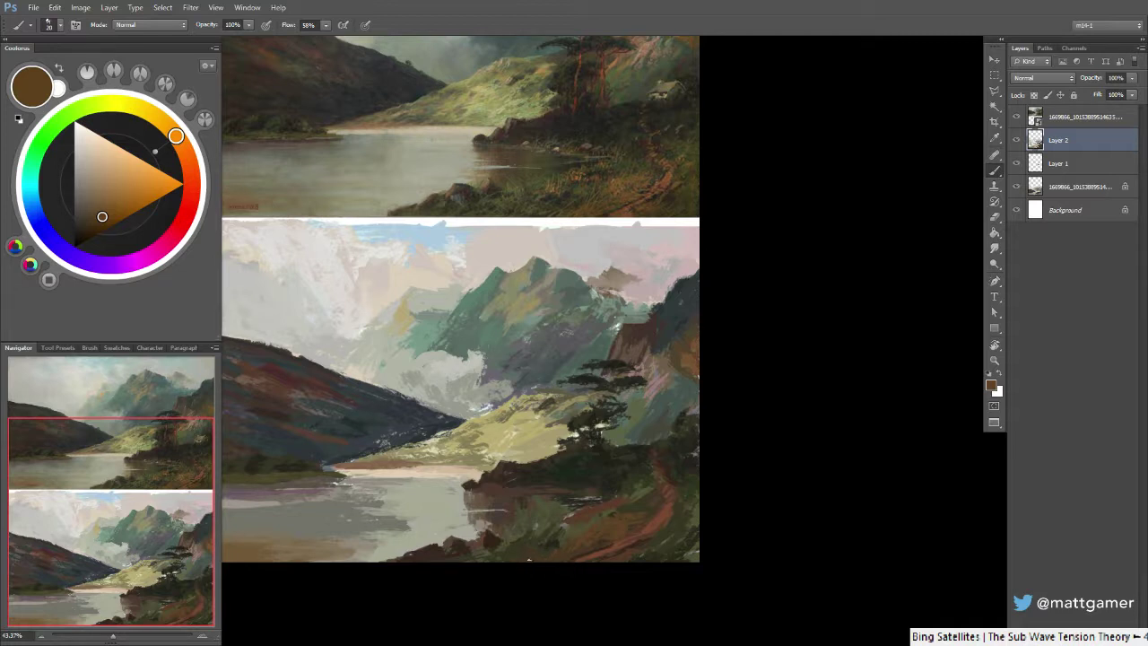
alt+click(515, 535)
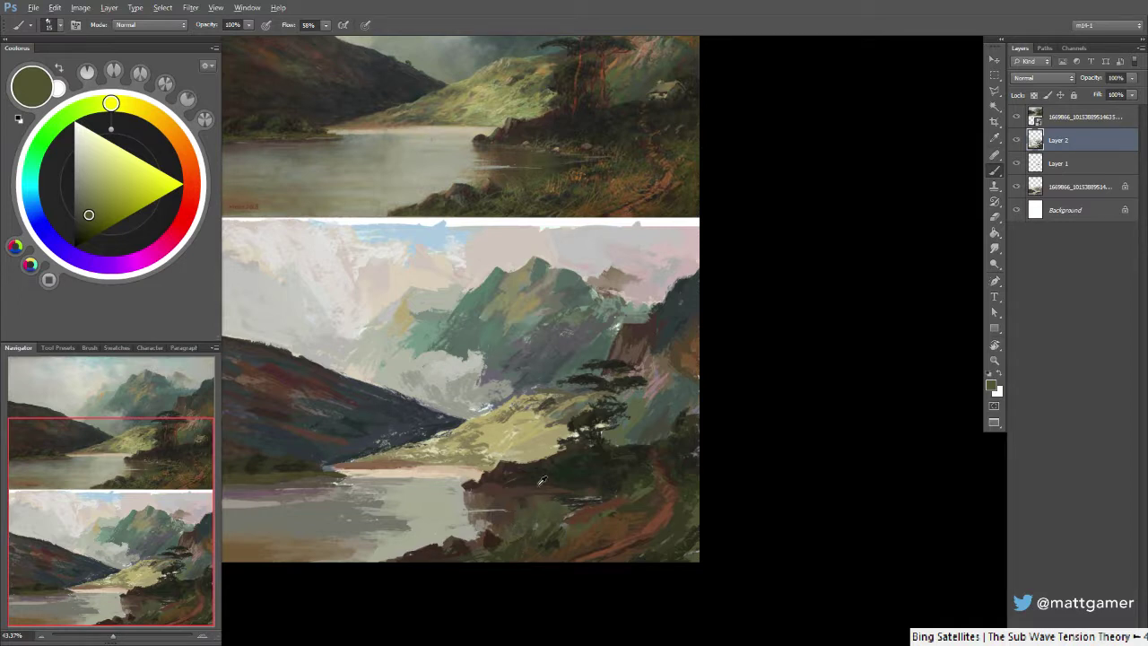
Blend the bank's reflection in the water with sampled near-black, olive green and brown at 20% opacity, using brush size 30
key(bracketright)
alt+click(555, 493)
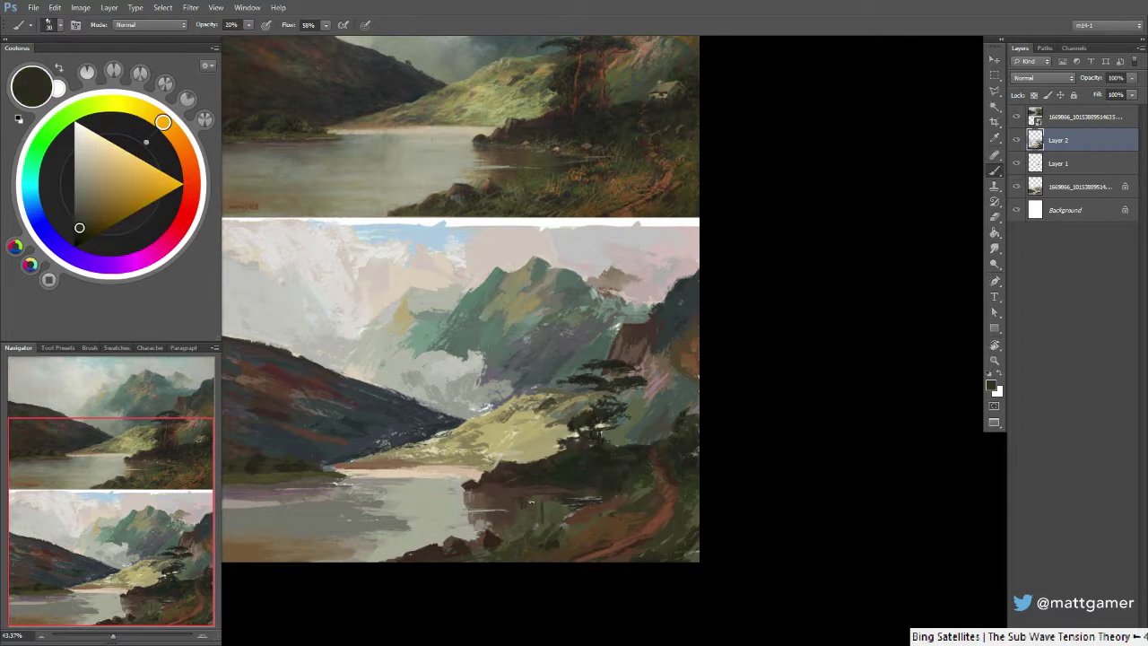
alt+click(542, 513)
alt+click(532, 512)
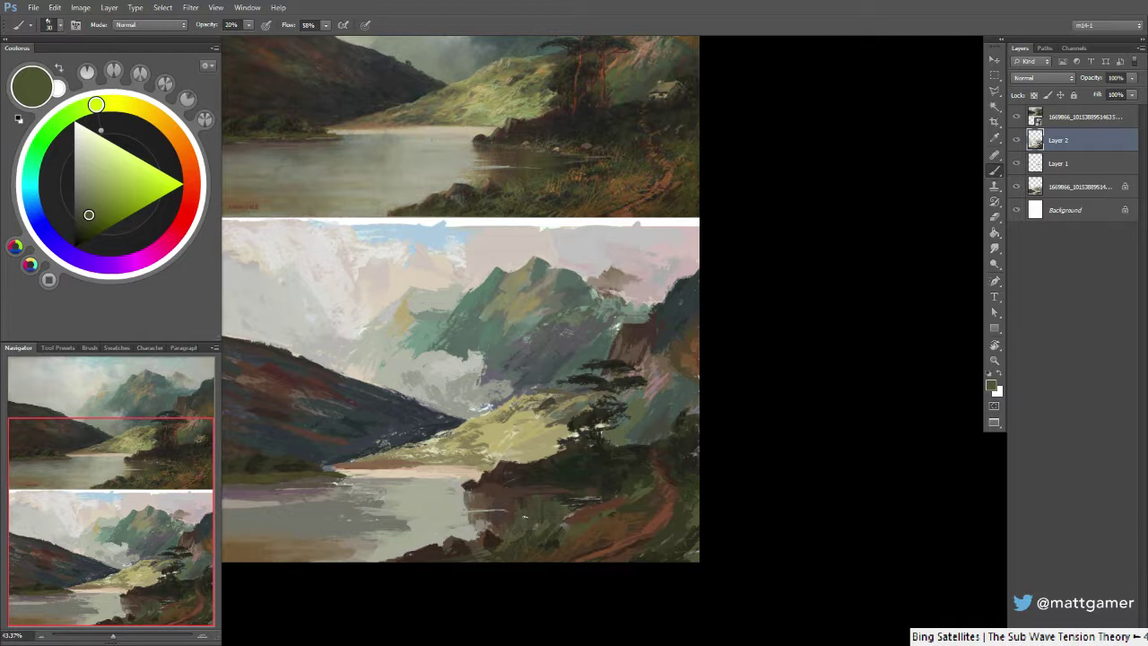
alt+click(512, 504)
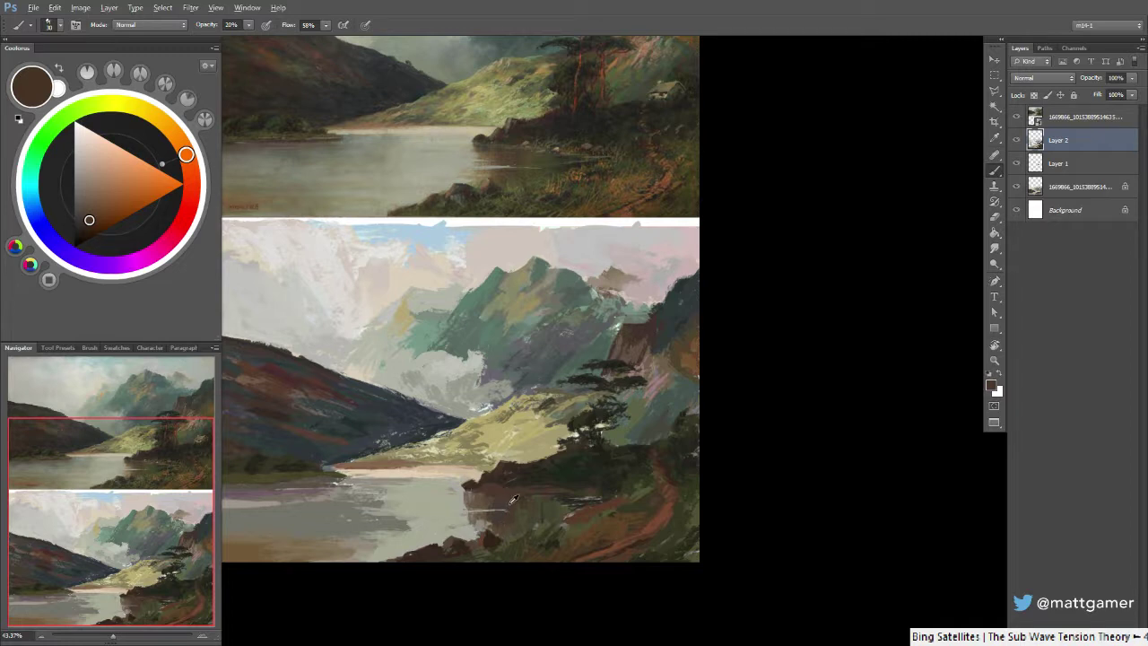
alt+click(509, 502)
Sharpen the dark shoreline point and its reflection with sampled light grey and deepened reddish browns at 100% opacity, using brush size 35
alt+click(462, 497)
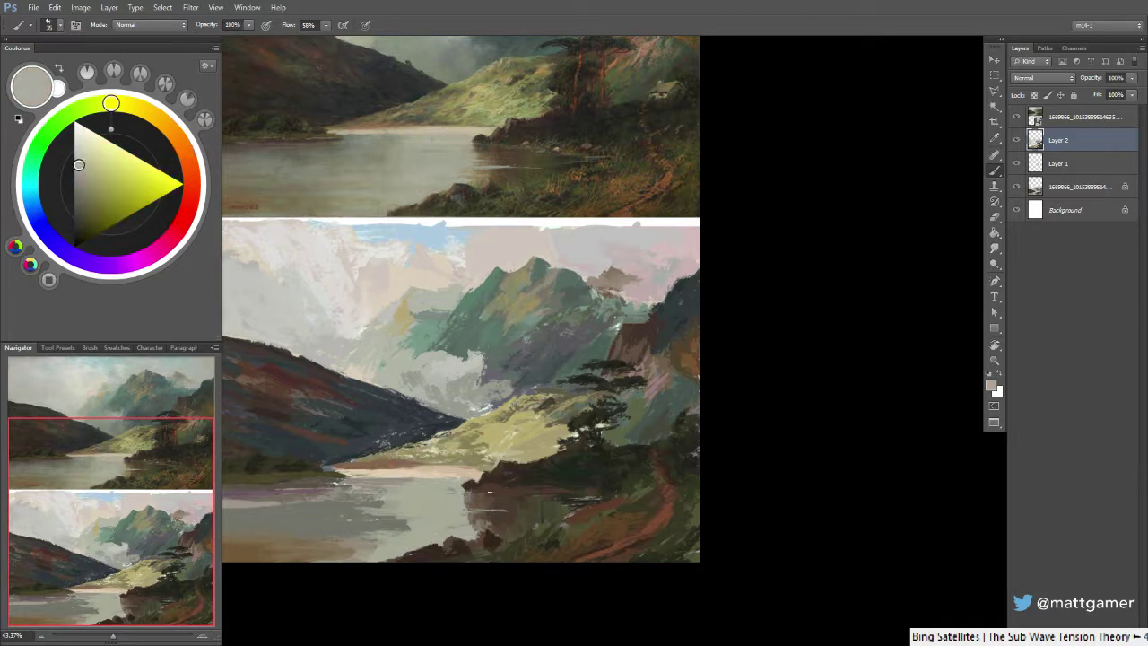
alt+click(468, 483)
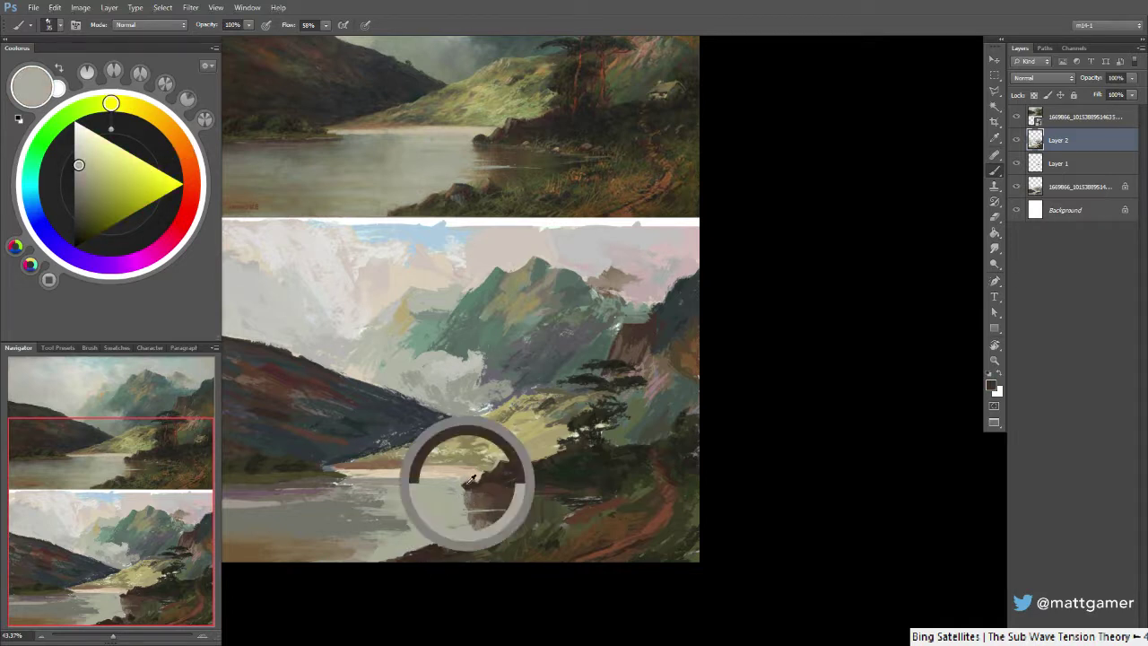
click(88, 228)
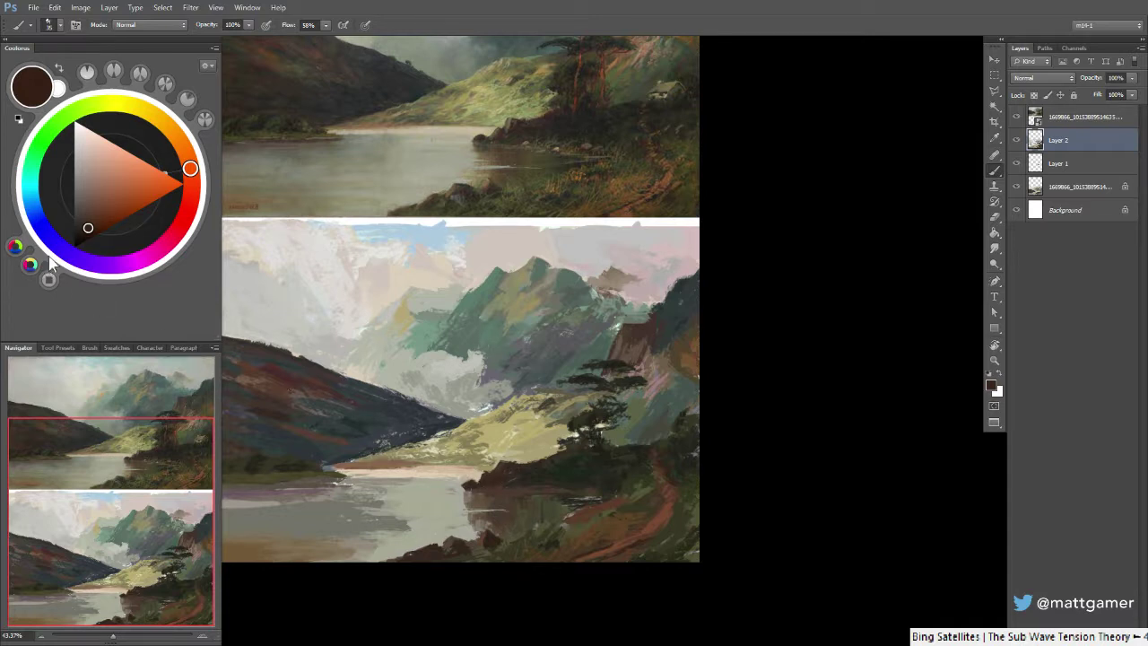
click(86, 235)
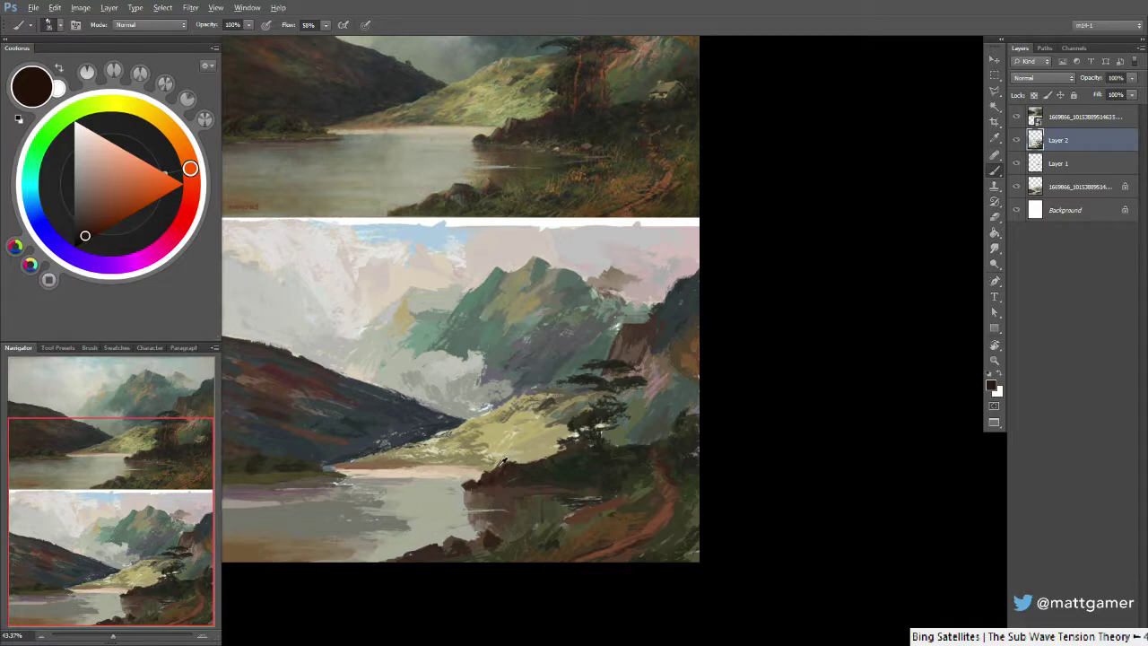
alt+click(503, 468)
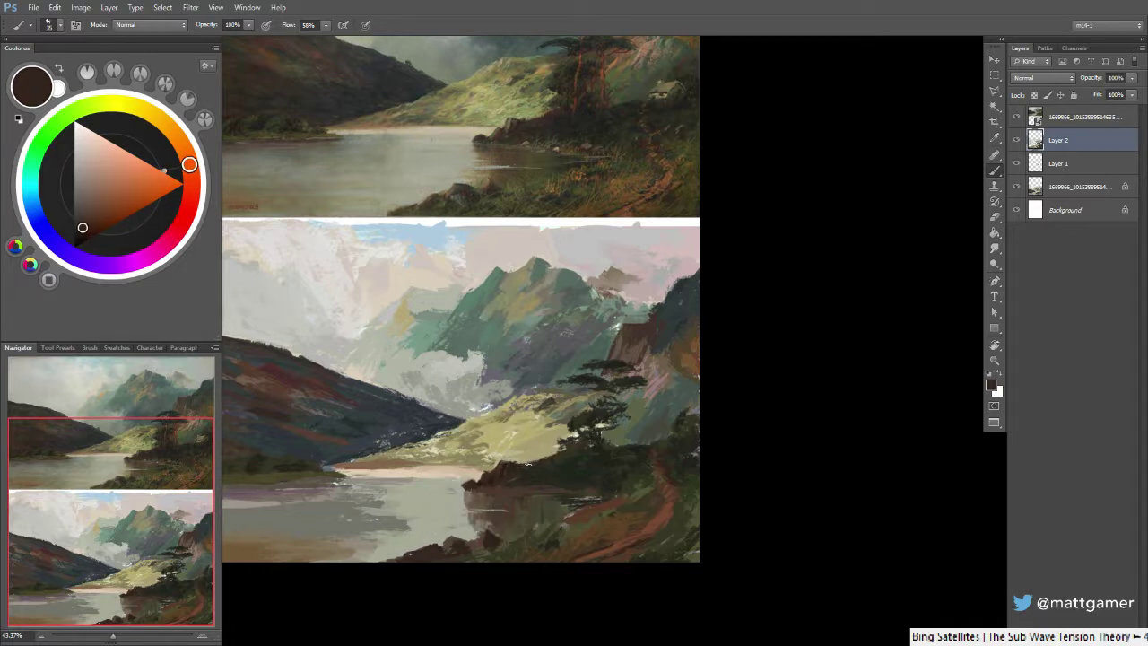
Soften the clouds and valley mist around the mountains with sampled pale greys and smudge strokes at 60% strength
key(z)
mouse_move(495, 343)
mouse_down()
mouse_move(408, 358)
mouse_move(511, 362)
mouse_move(494, 350)
mouse_up()
key(r)
key(z)
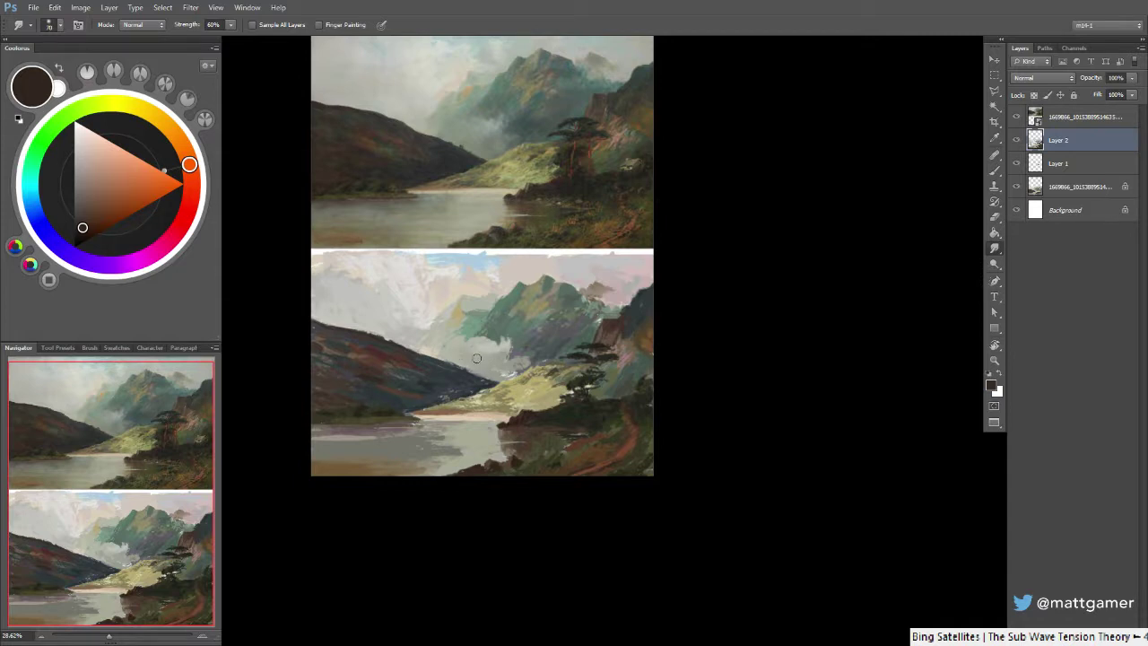
key(b)
alt+click(499, 351)
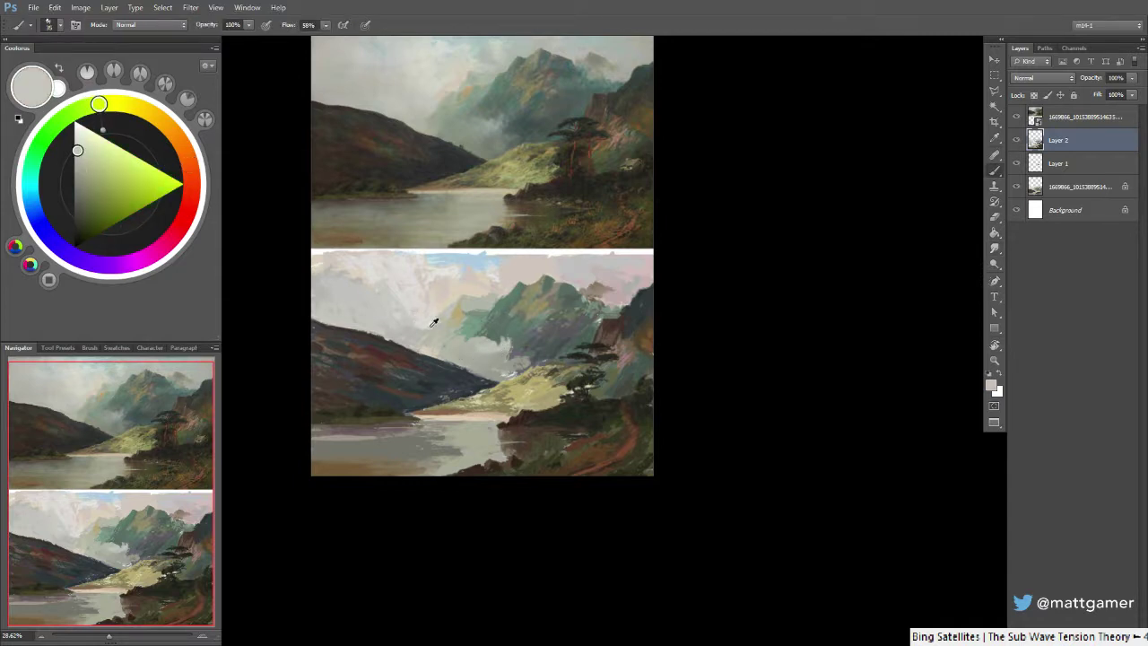
alt+click(489, 355)
key(r)
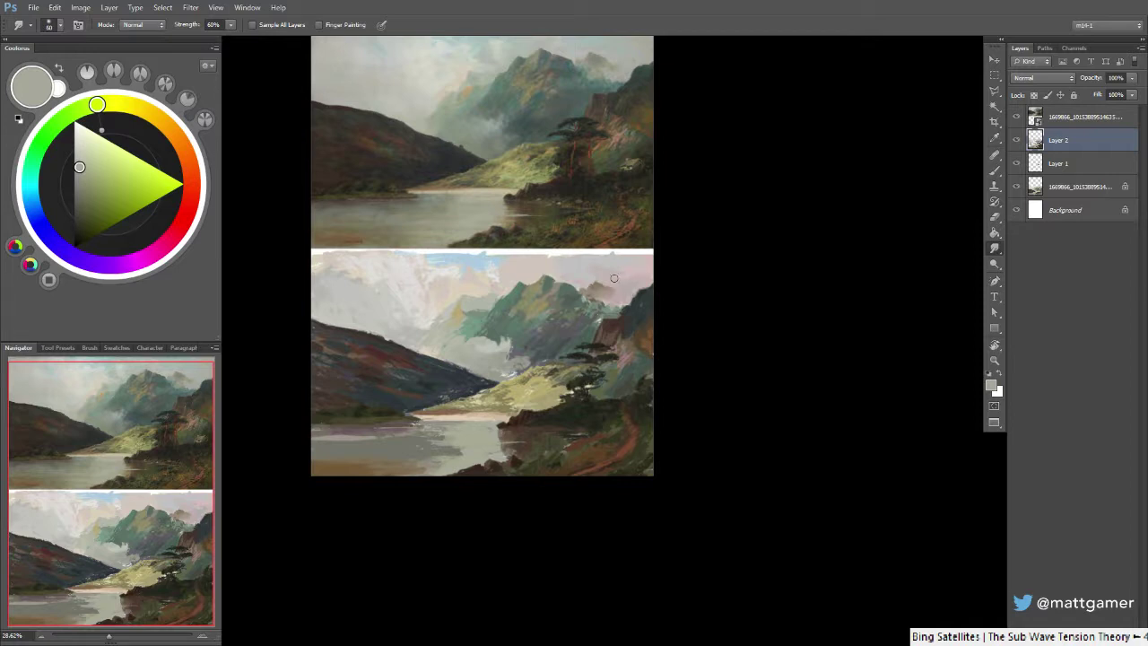
drag(480, 312, 493, 341)
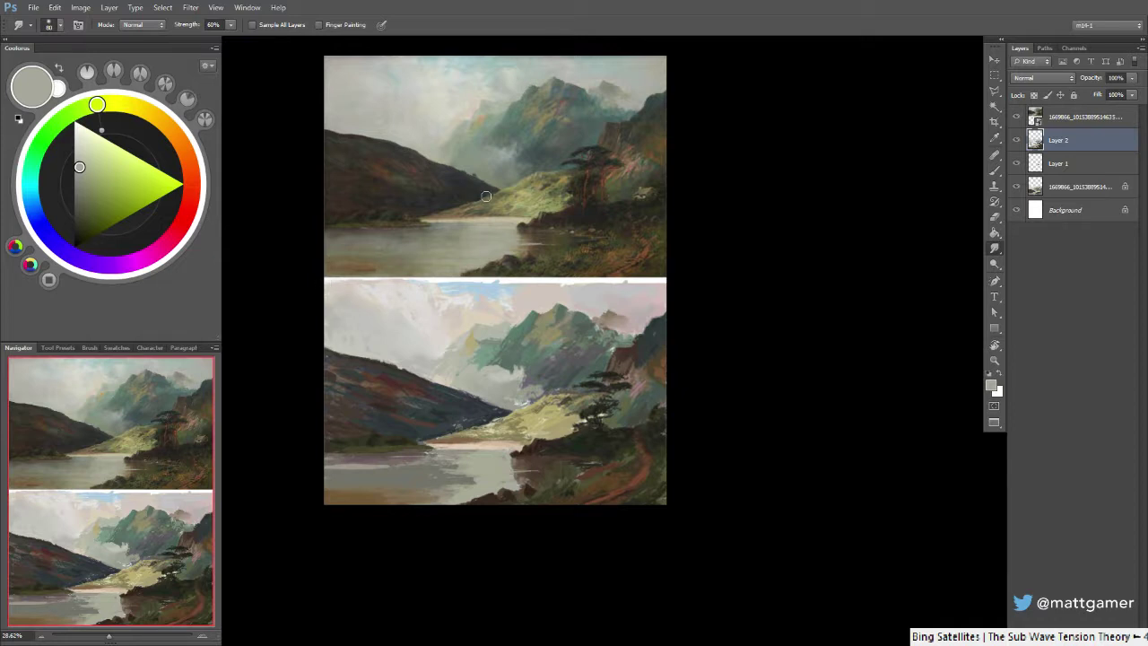
key(b)
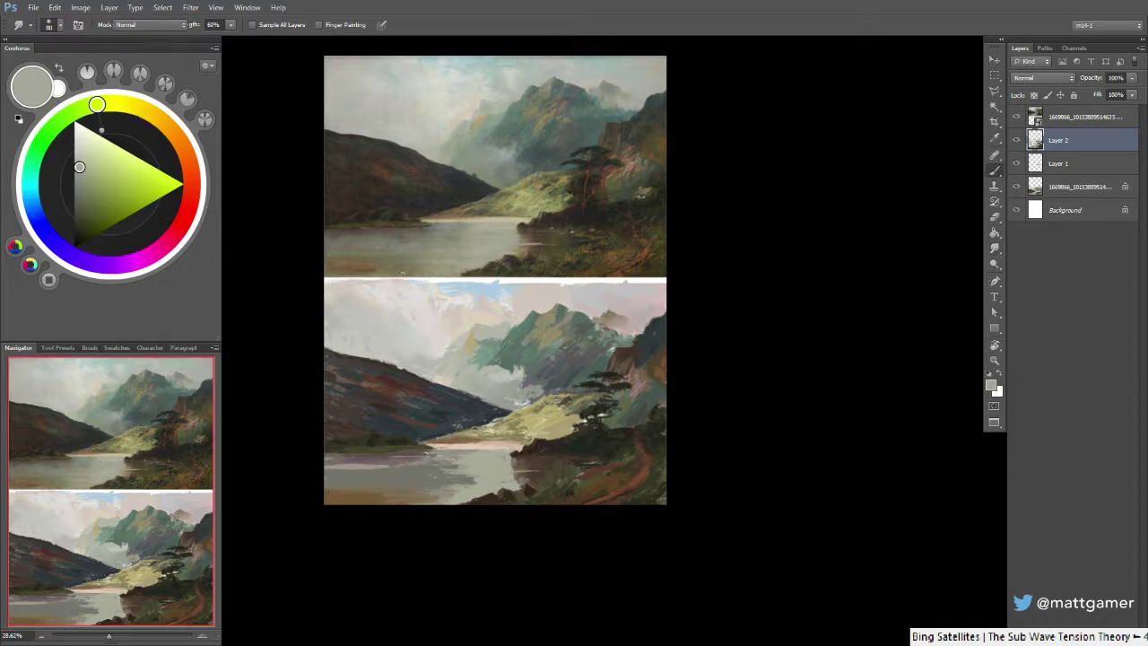
key(r)
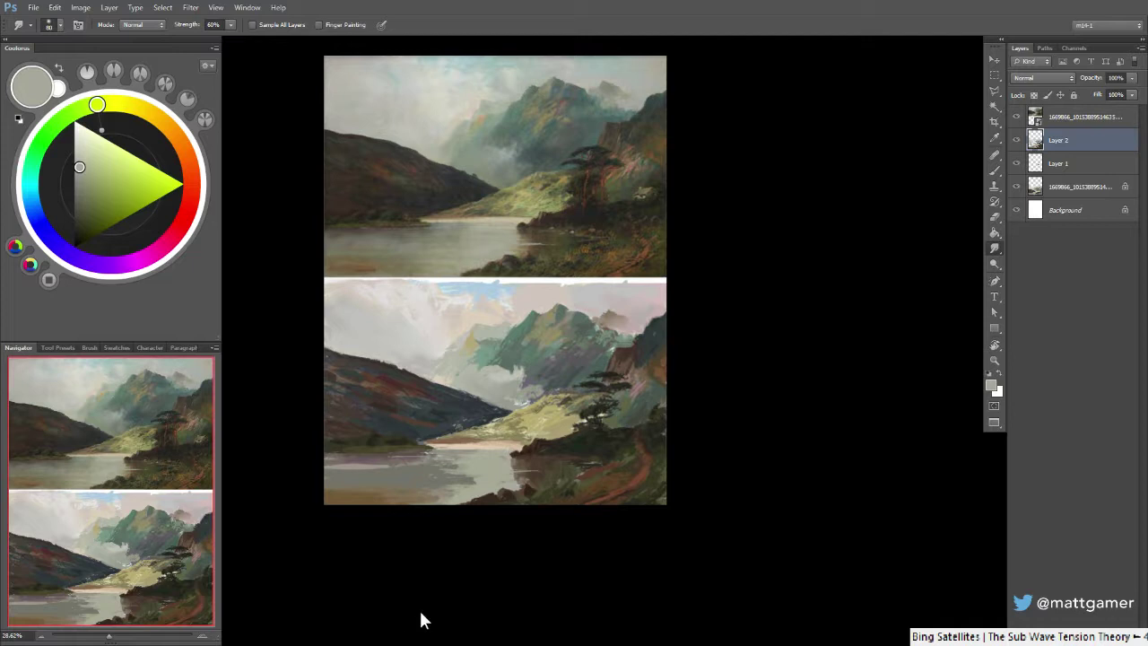
Blend the lake's light and dark patches with horizontal strokes in sampled warm grey and grey-green tones
key(b)
alt+click(479, 467)
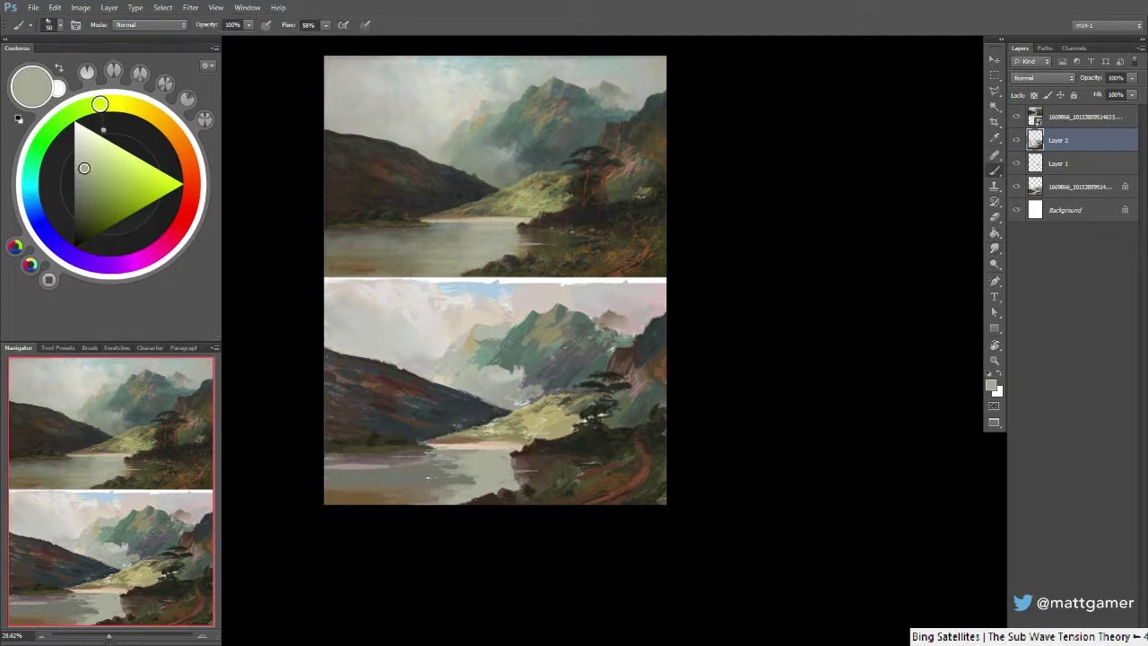
drag(478, 477, 416, 478)
alt+click(453, 486)
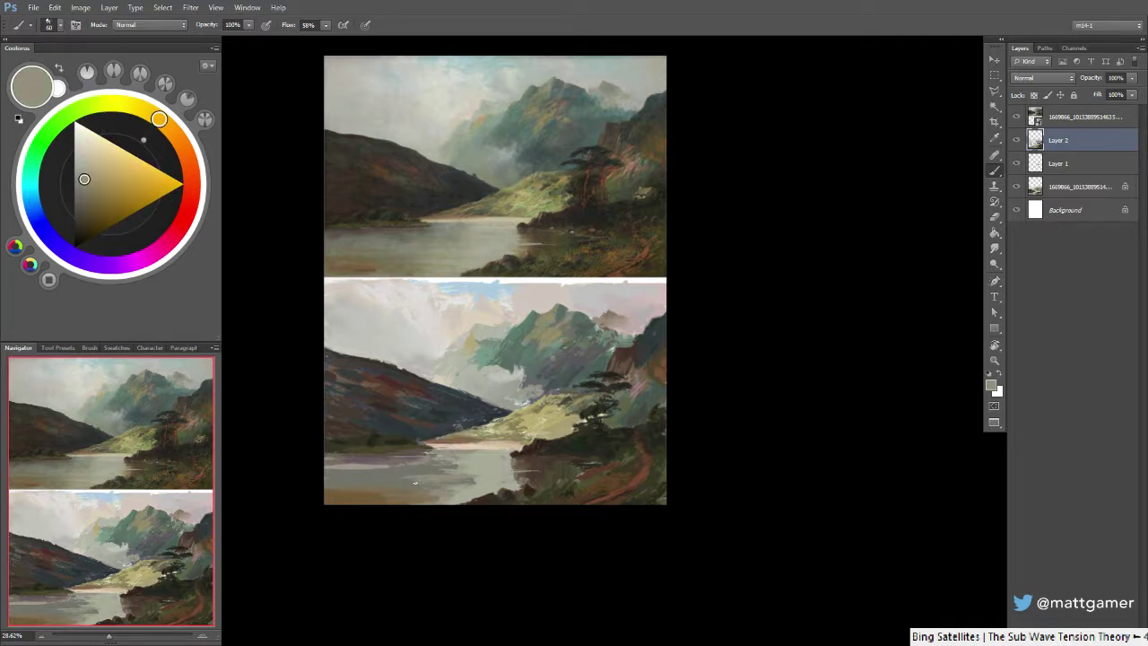
alt+click(456, 482)
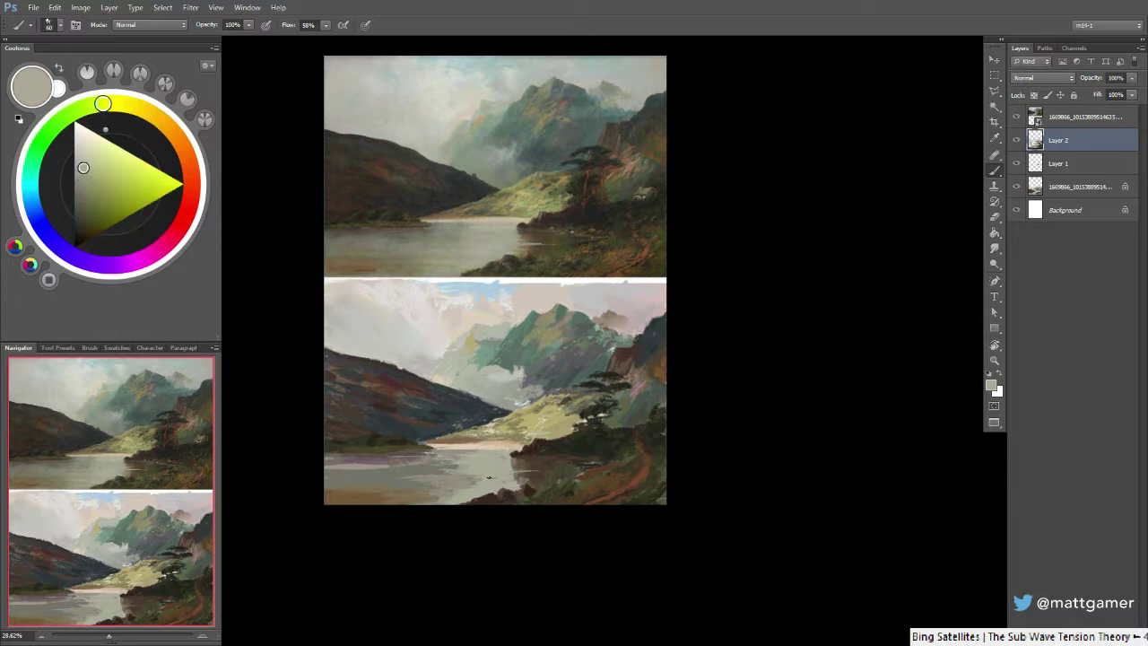
mouse_move(443, 476)
mouse_down()
mouse_move(472, 476)
mouse_move(441, 472)
mouse_up()
alt+click(428, 468)
alt+click(439, 468)
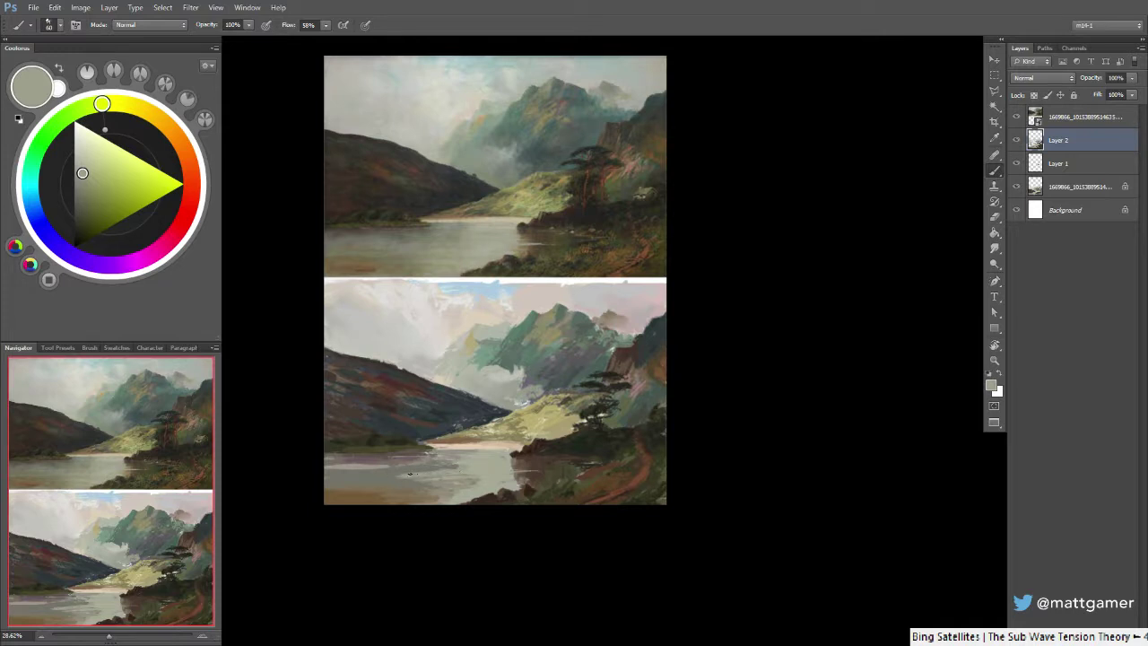
Smudge the tone transitions on the lake below the dark hill with a smaller smudge brush at 60% strength
key(r)
key(bracketleft)
key(bracketleft)
key(bracketleft)
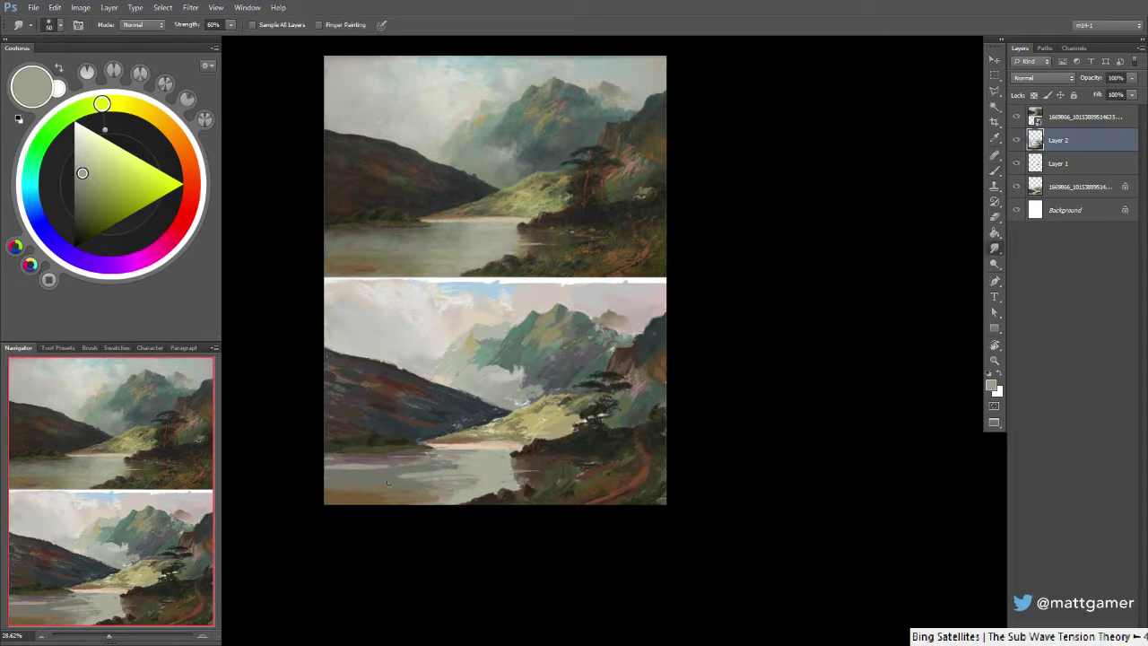
key(b)
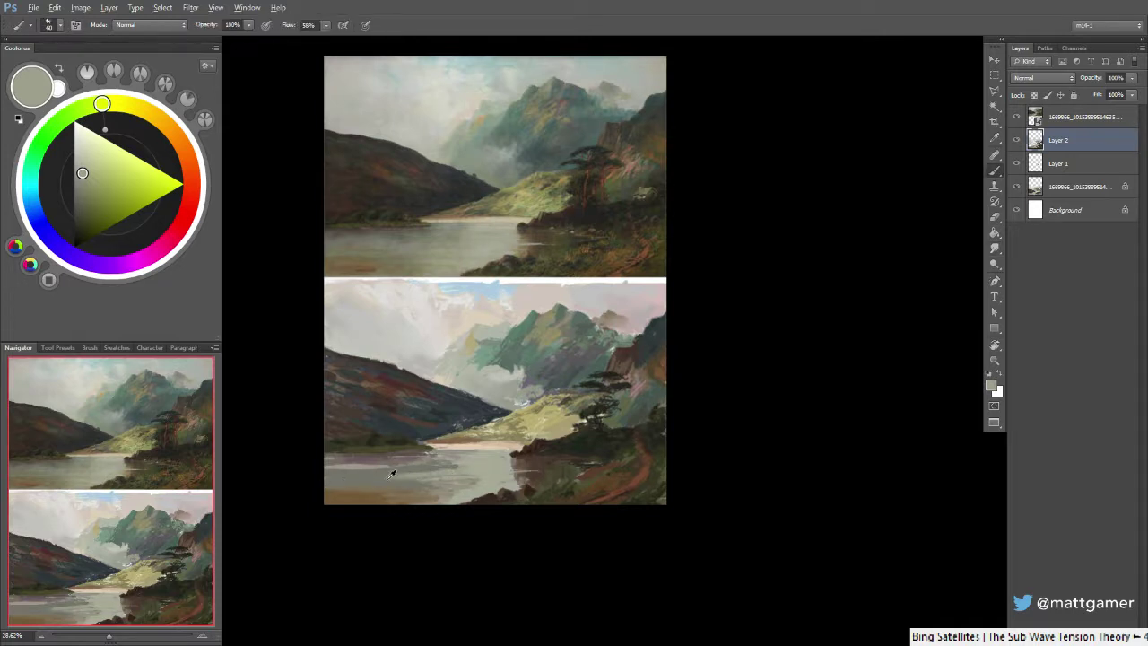
Paint horizontal grey-green and muted grey strokes over the lake water in the lower painting, using colors sampled from the lake
alt+click(390, 474)
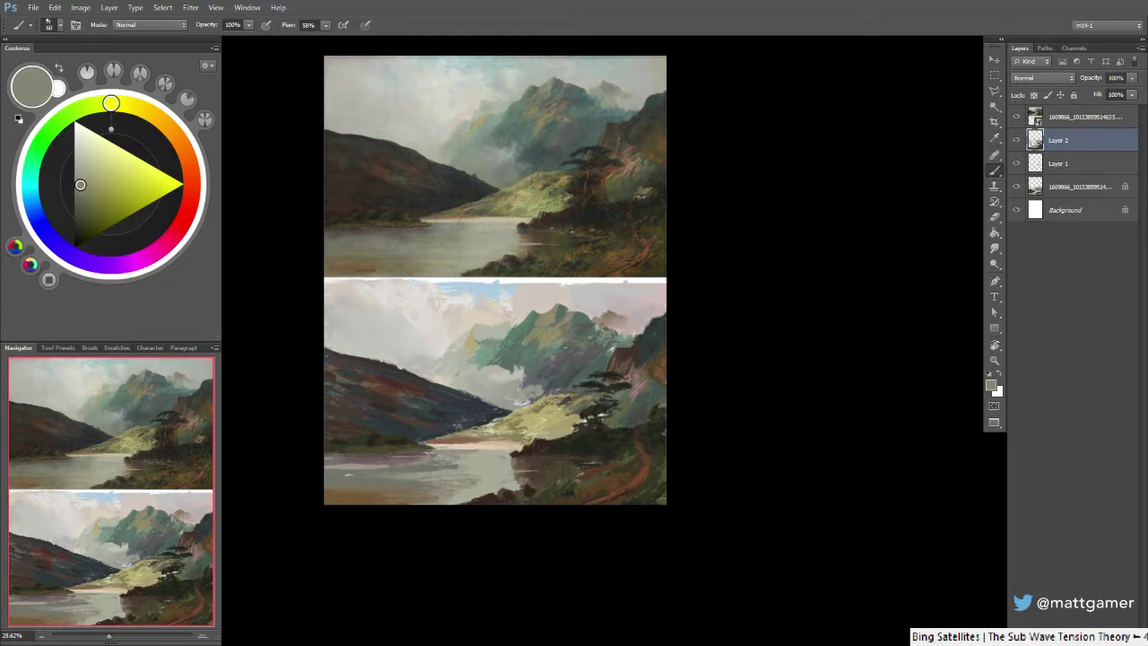
drag(391, 487, 413, 486)
drag(320, 467, 429, 467)
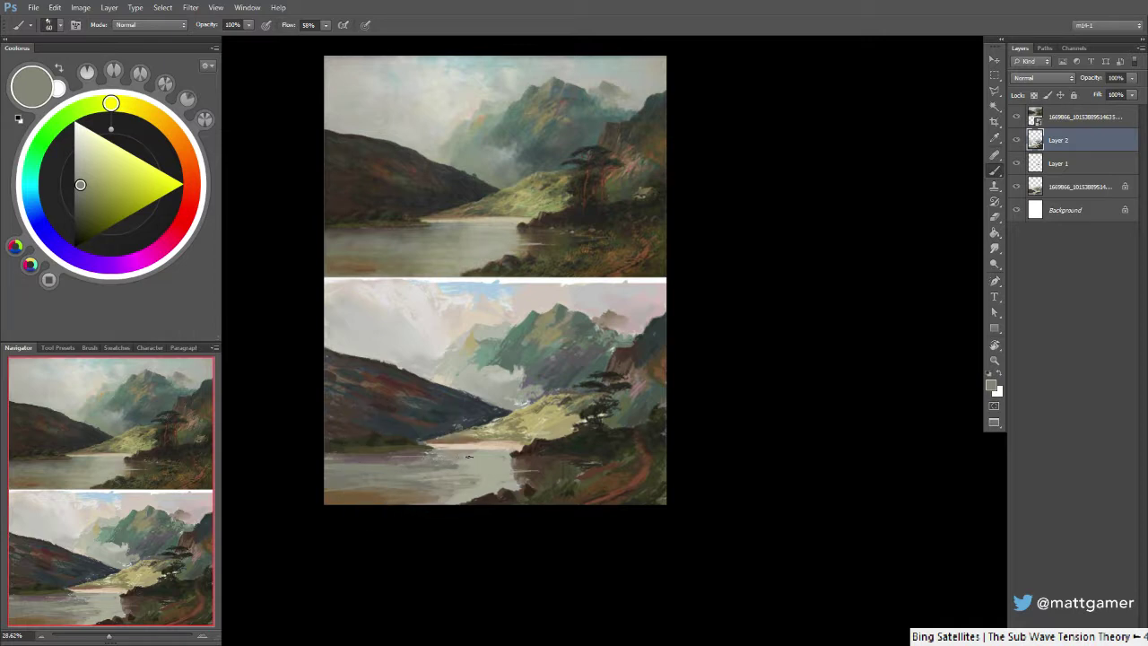
alt+click(456, 457)
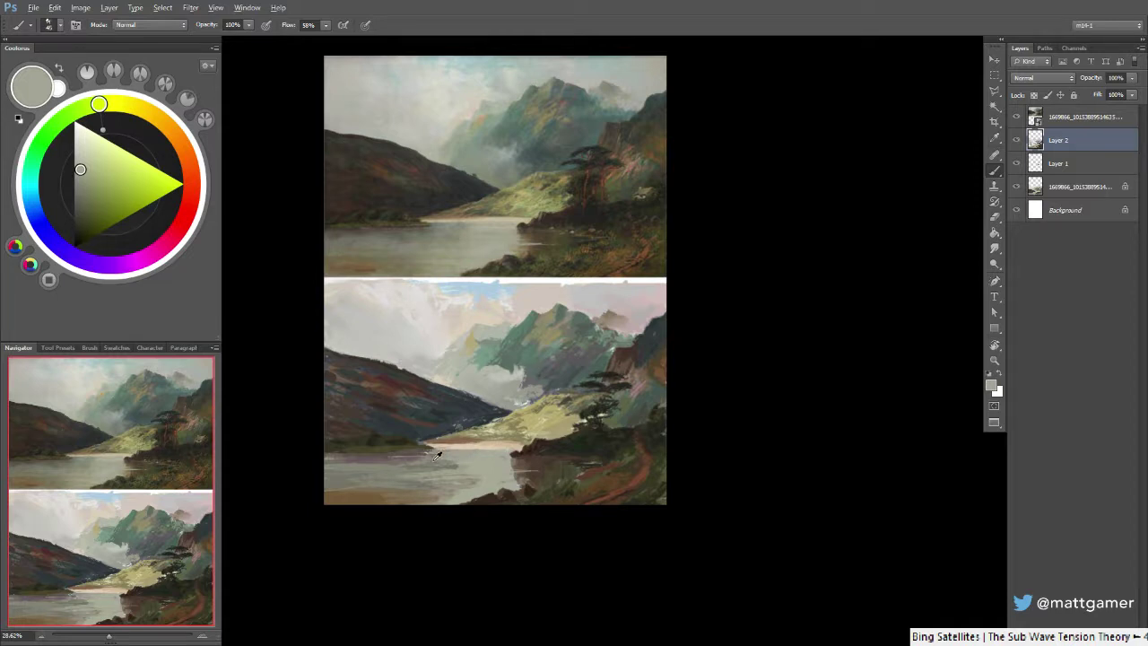
alt+click(438, 455)
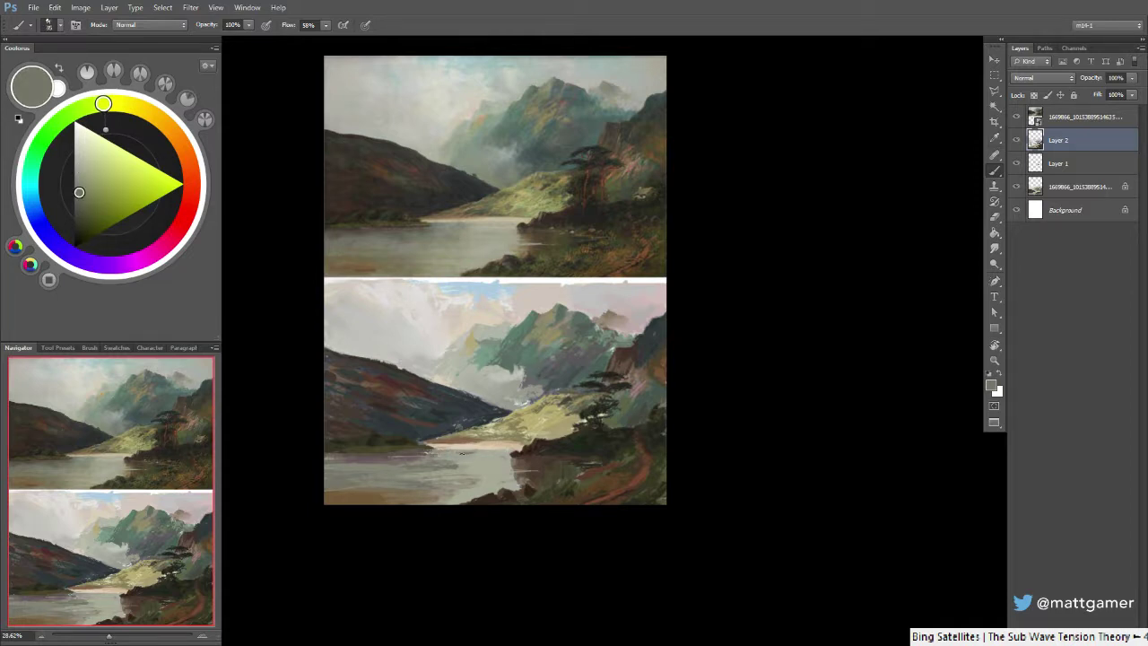
alt+click(463, 459)
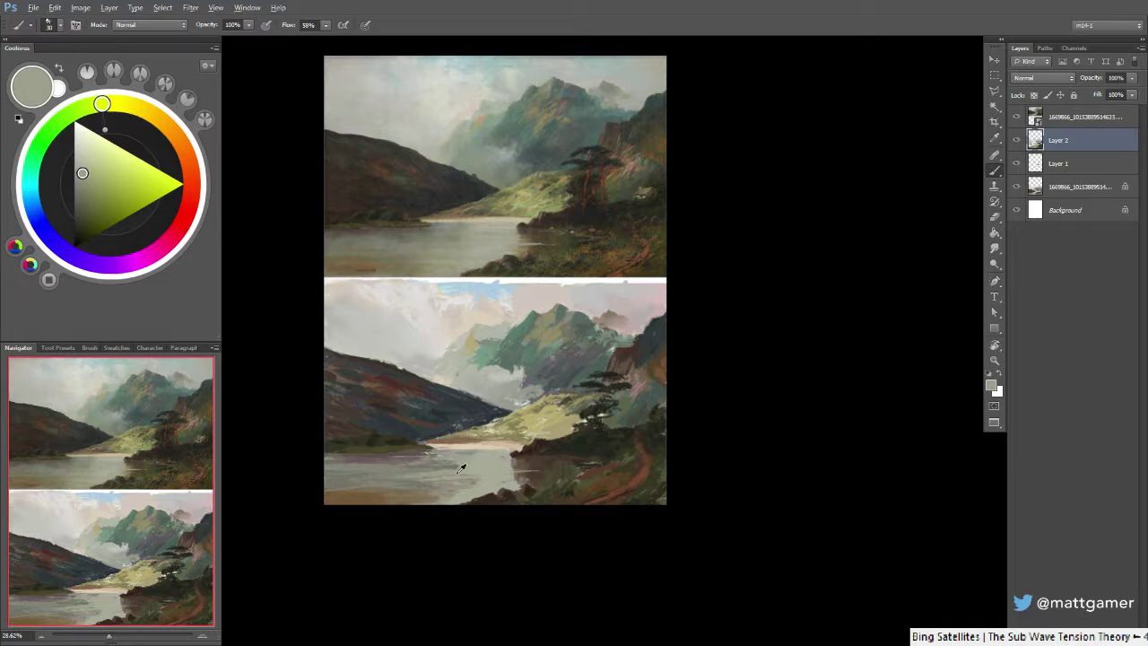
alt+click(464, 463)
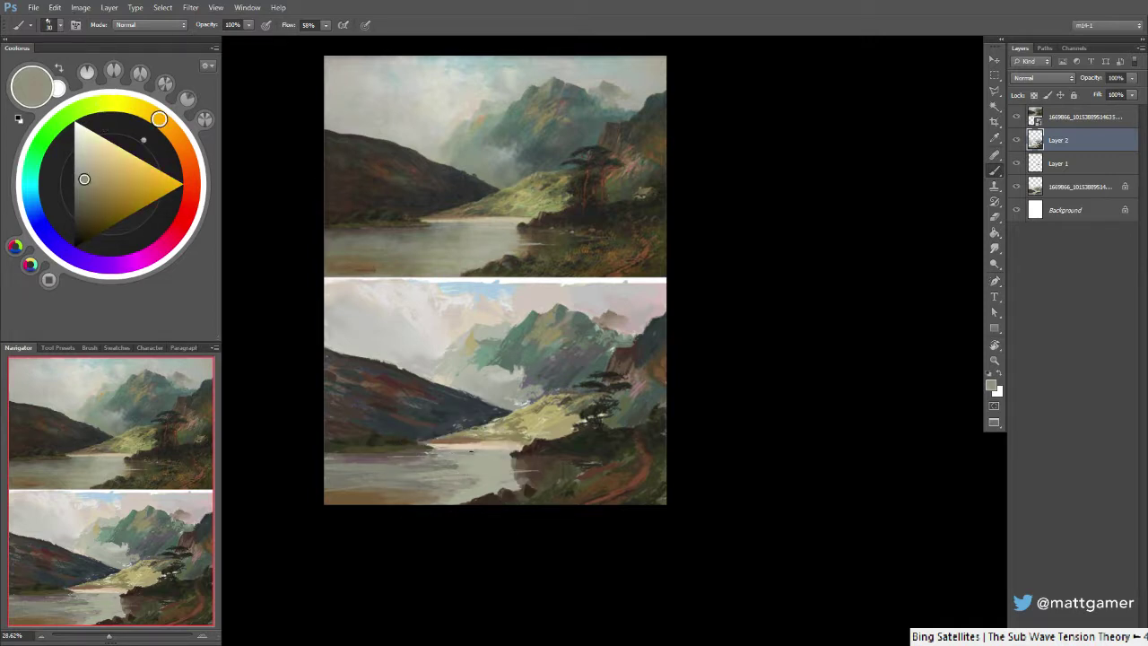
alt+click(455, 455)
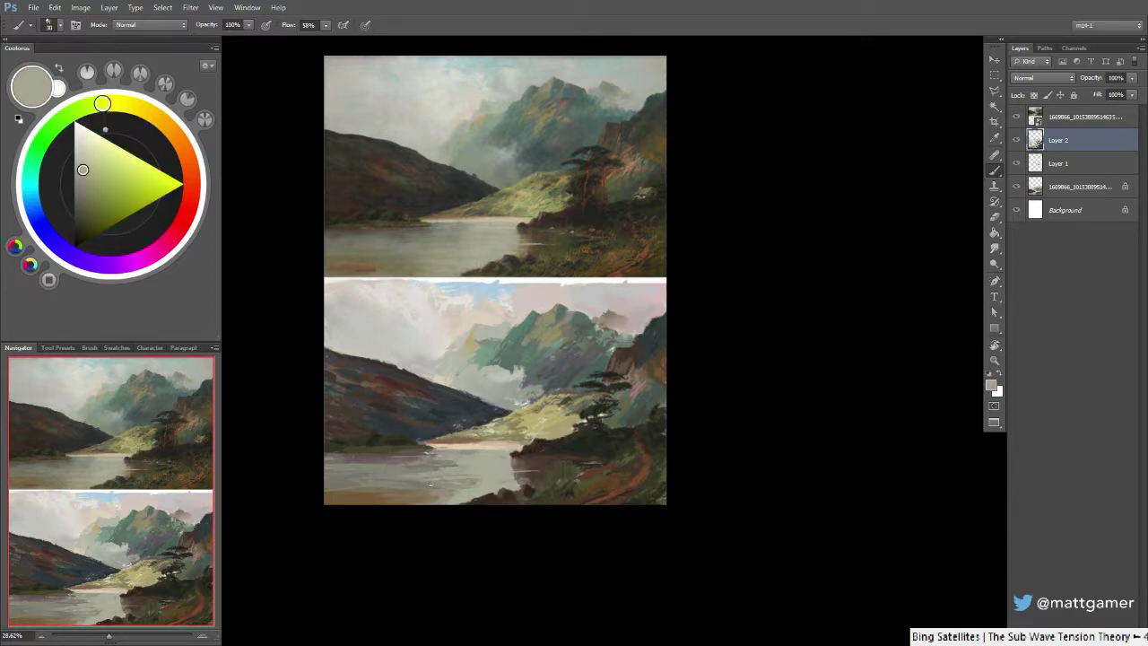
Touch up the shoreline below the dark left hill with near-black and dark olive tones sampled from the hill's base
alt+click(367, 437)
alt+click(365, 439)
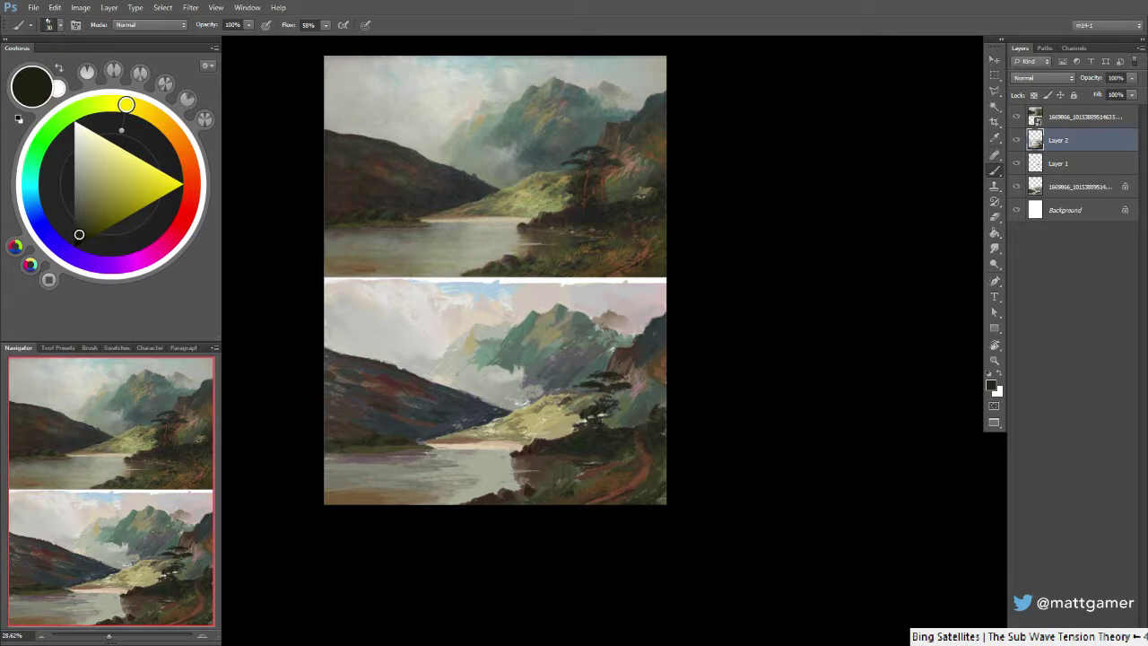
alt+click(353, 448)
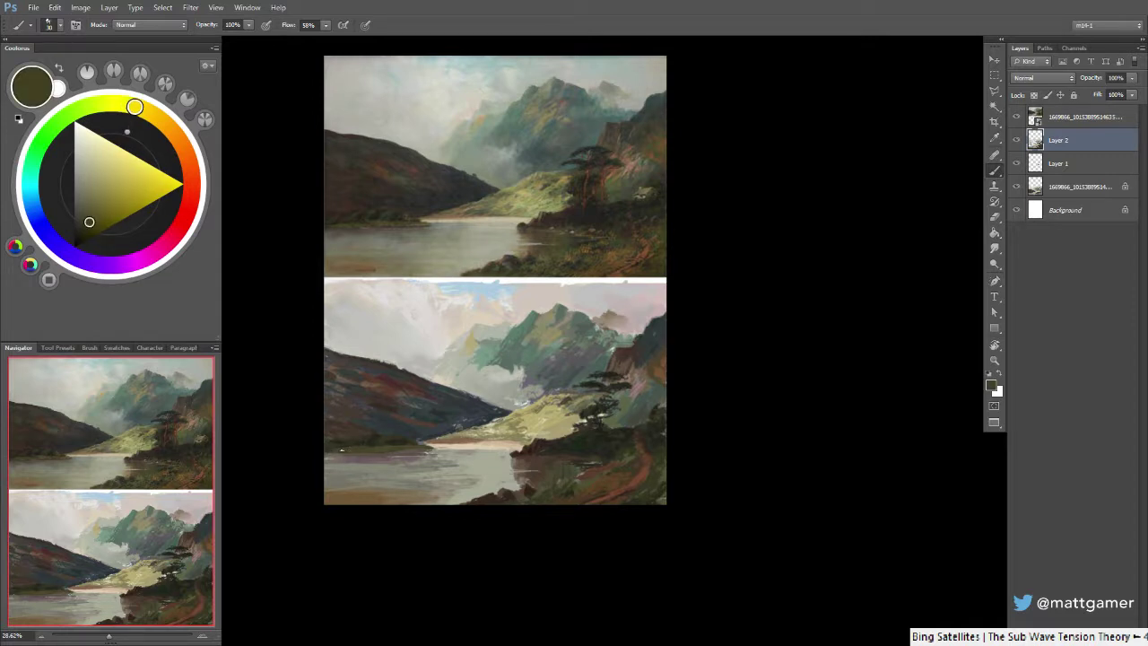
alt+click(346, 440)
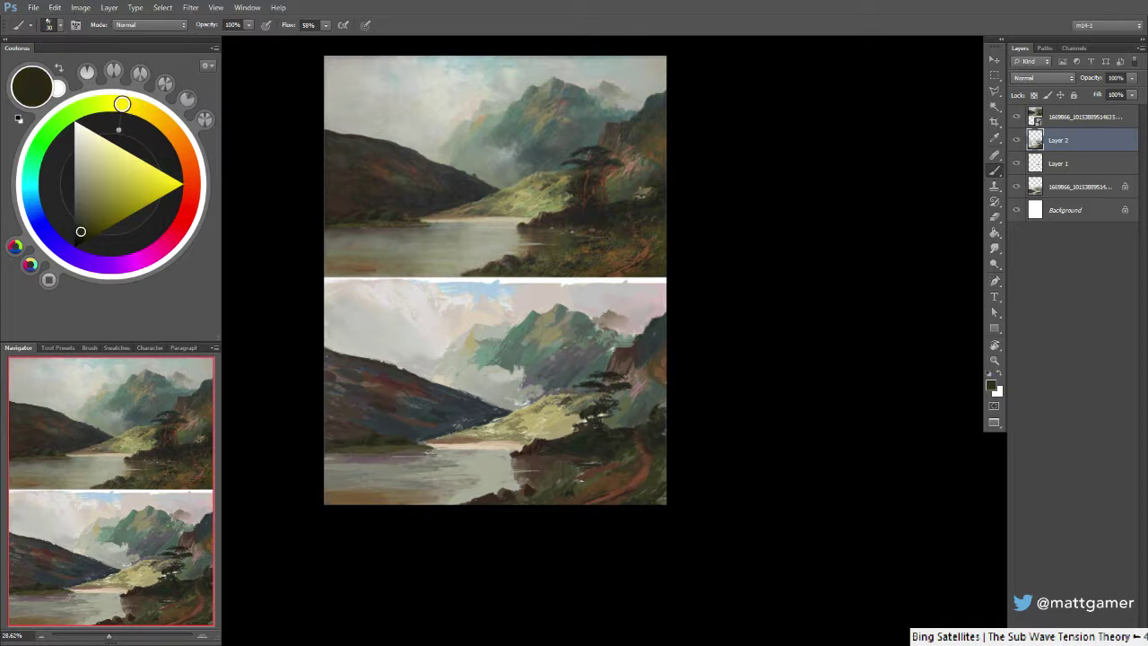
Refine the dark right bank beside the lake with sampled near-black and darkened grey-green tones, using the Brush and Smudge tools
alt+click(586, 462)
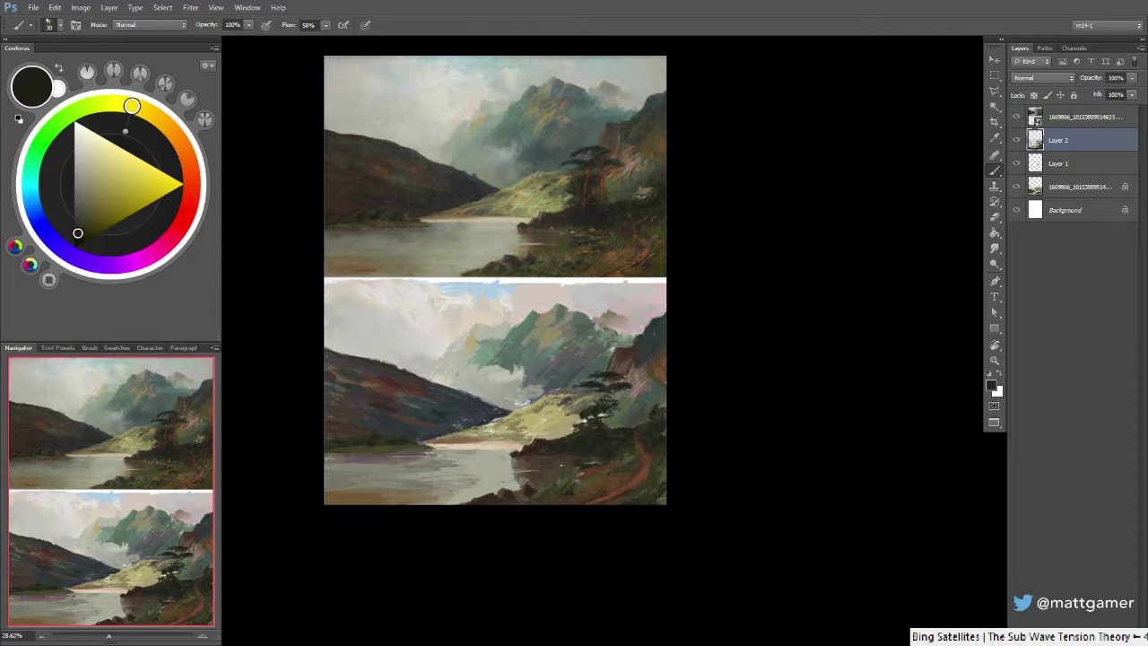
key(r)
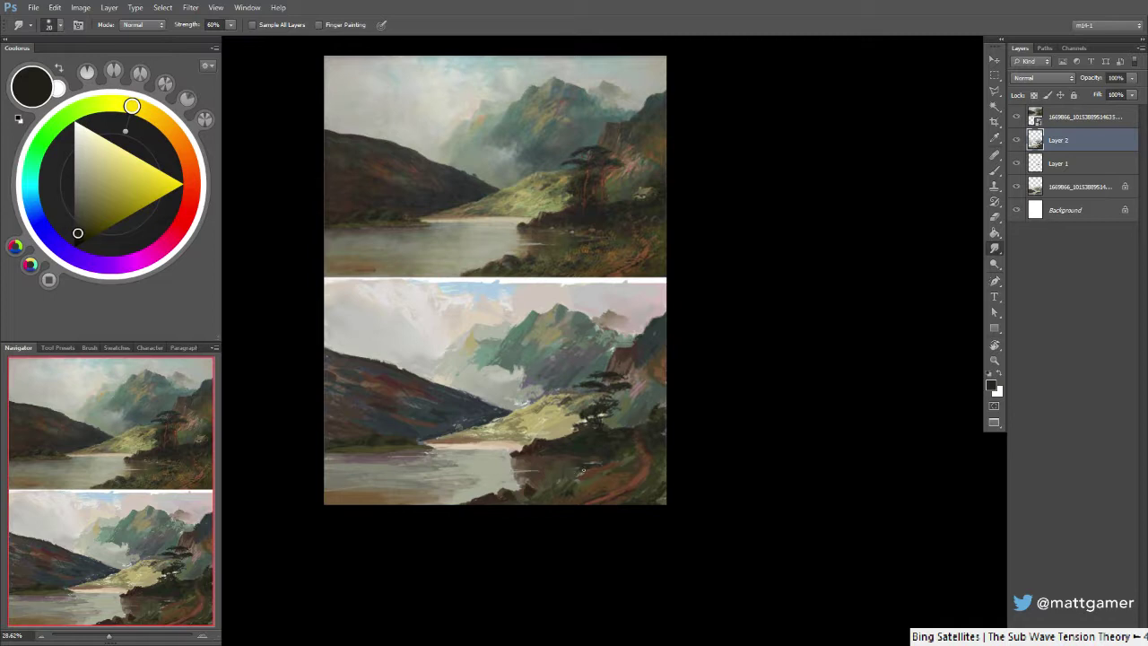
key(b)
alt+click(491, 468)
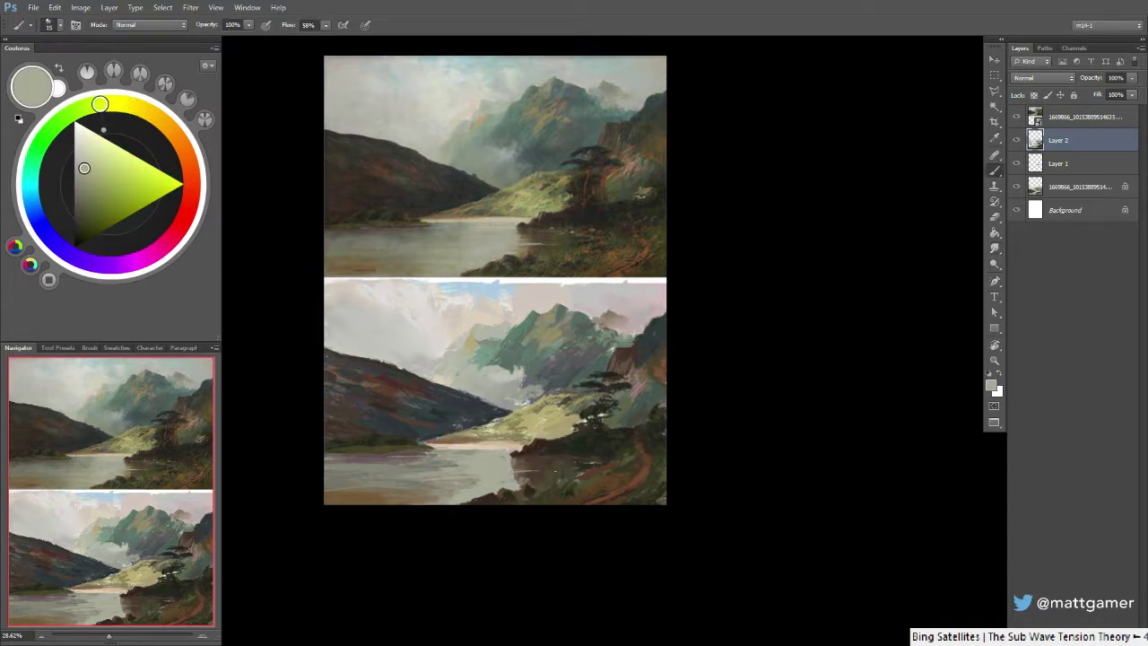
drag(82, 174, 80, 181)
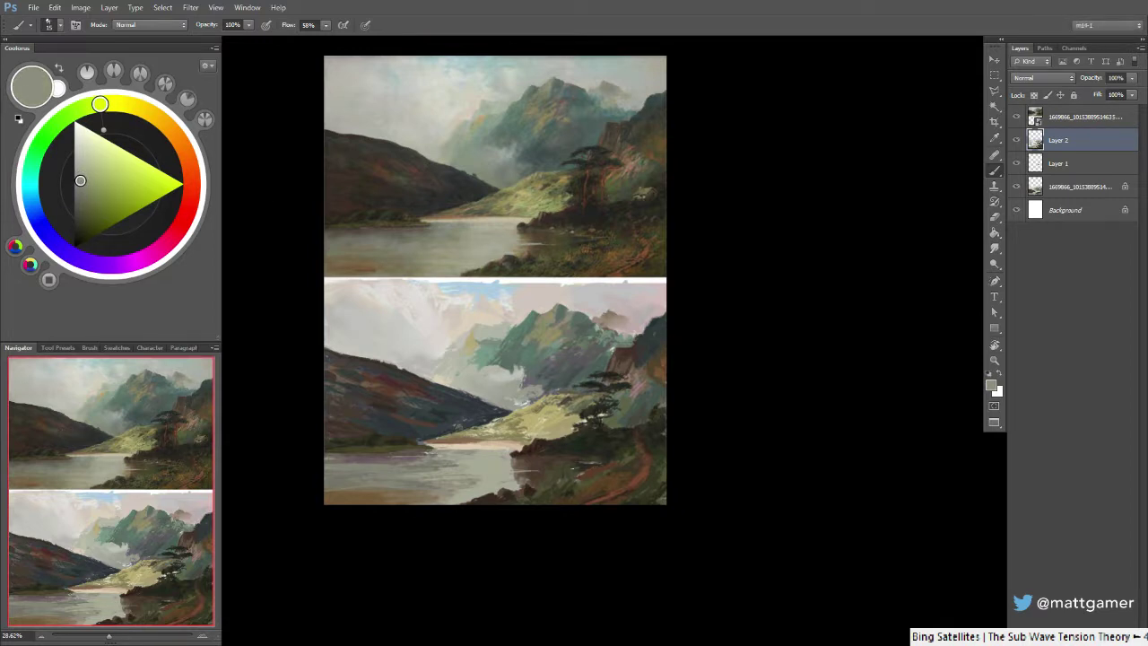
alt+click(581, 463)
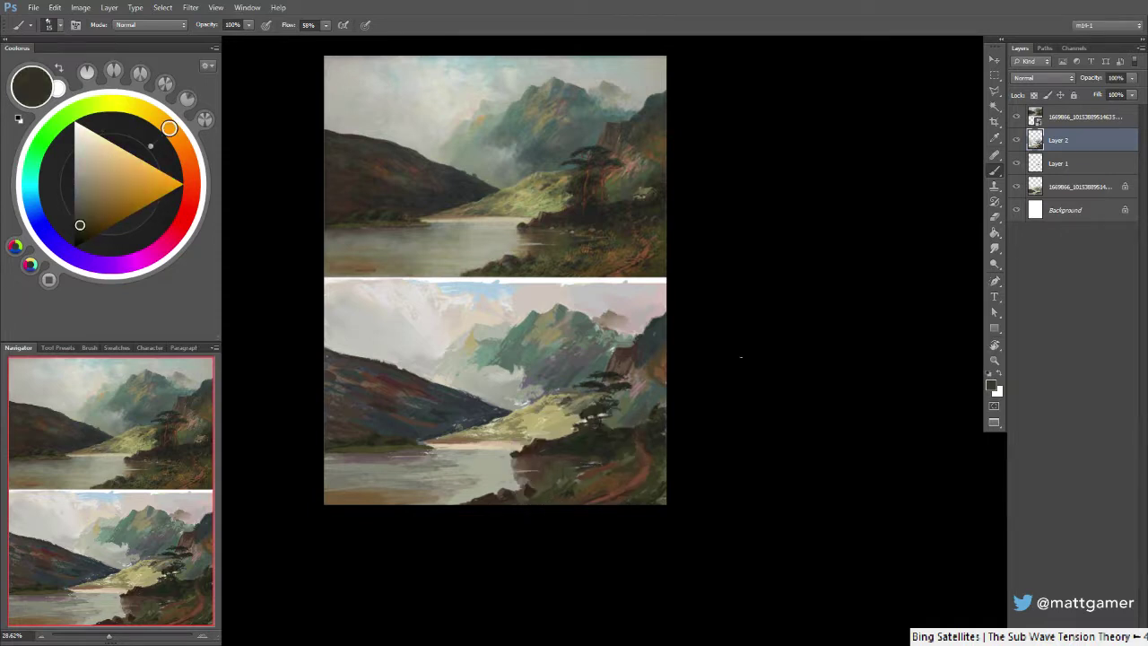
Rework the winding path and surrounding ground on the right bank with reddish-brown, dark brown and ochre-brown strokes
alt+click(636, 479)
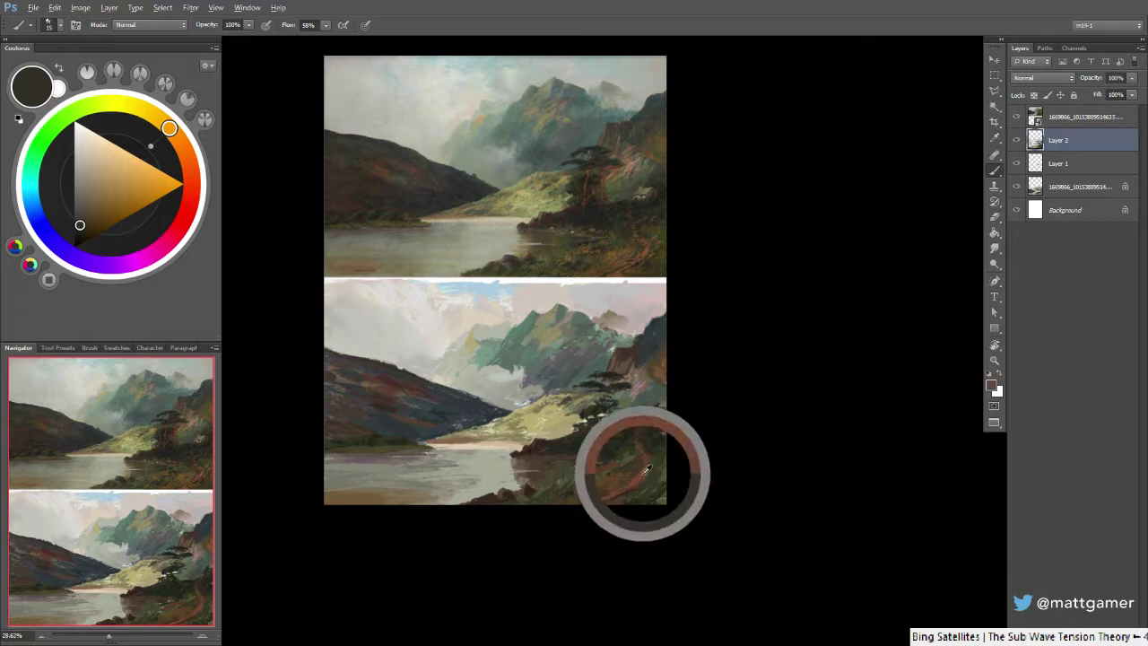
click(106, 207)
click(111, 199)
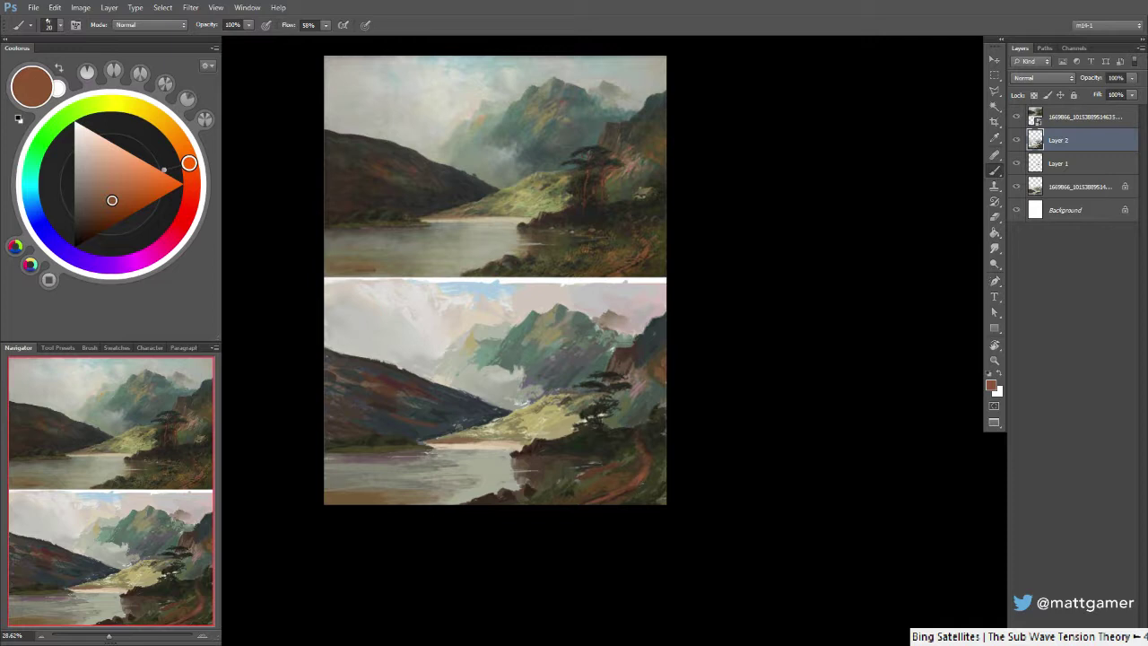
alt+click(643, 463)
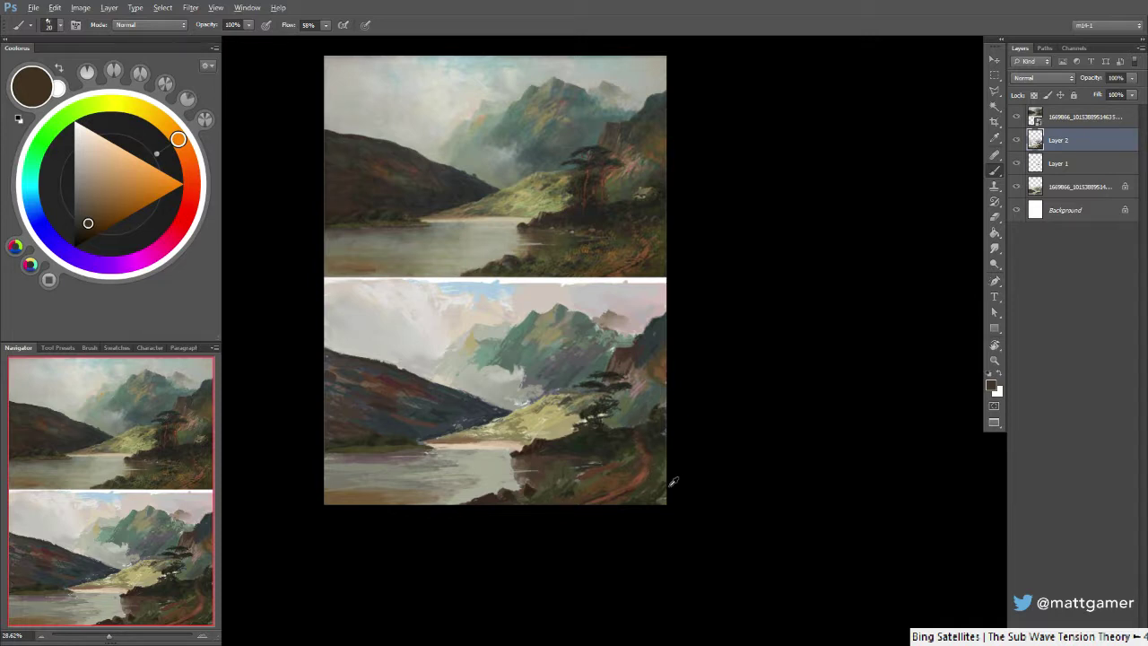
alt+click(619, 480)
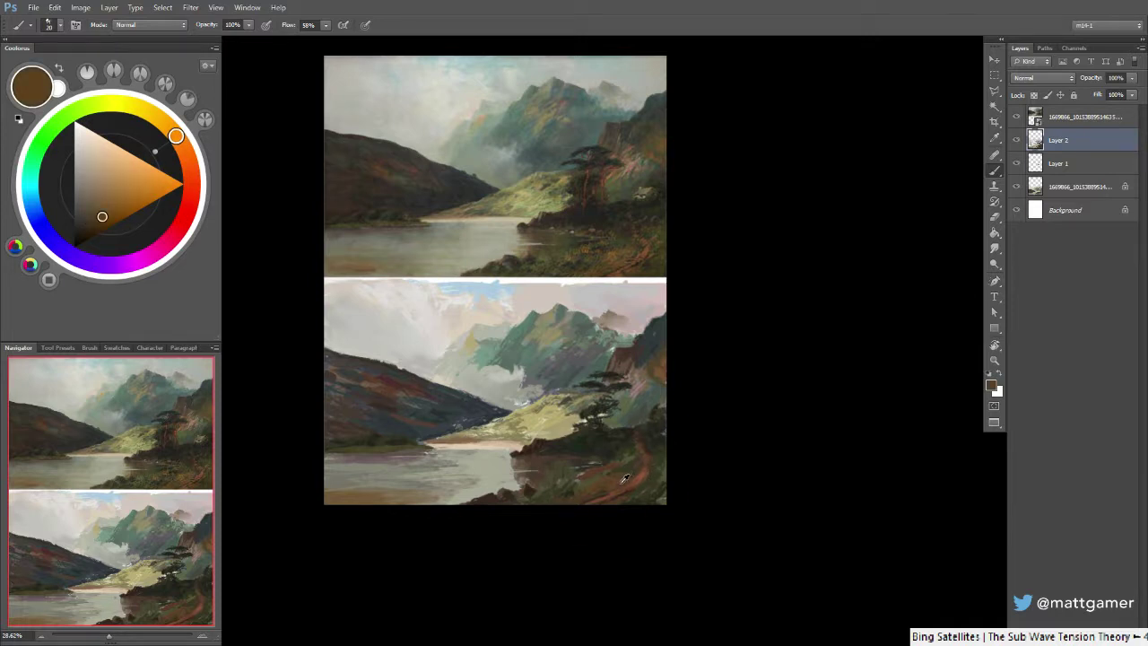
click(105, 212)
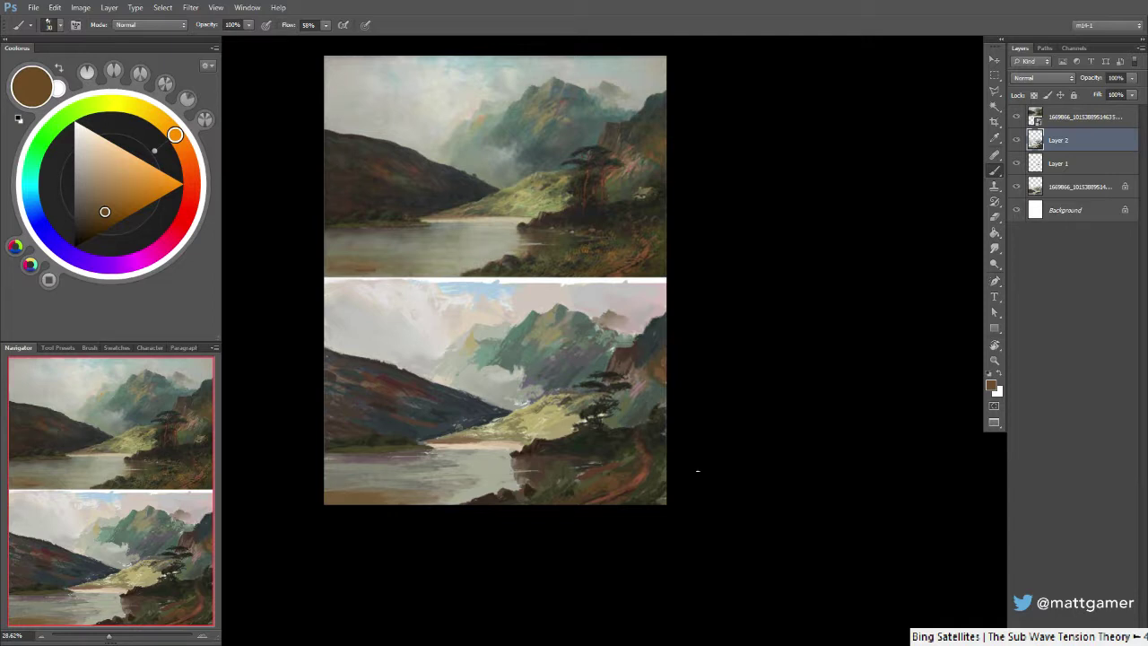
Paint the sunlit hill and its upper edge behind the tree with sampled olive-yellow and grey-green tones
alt+click(558, 406)
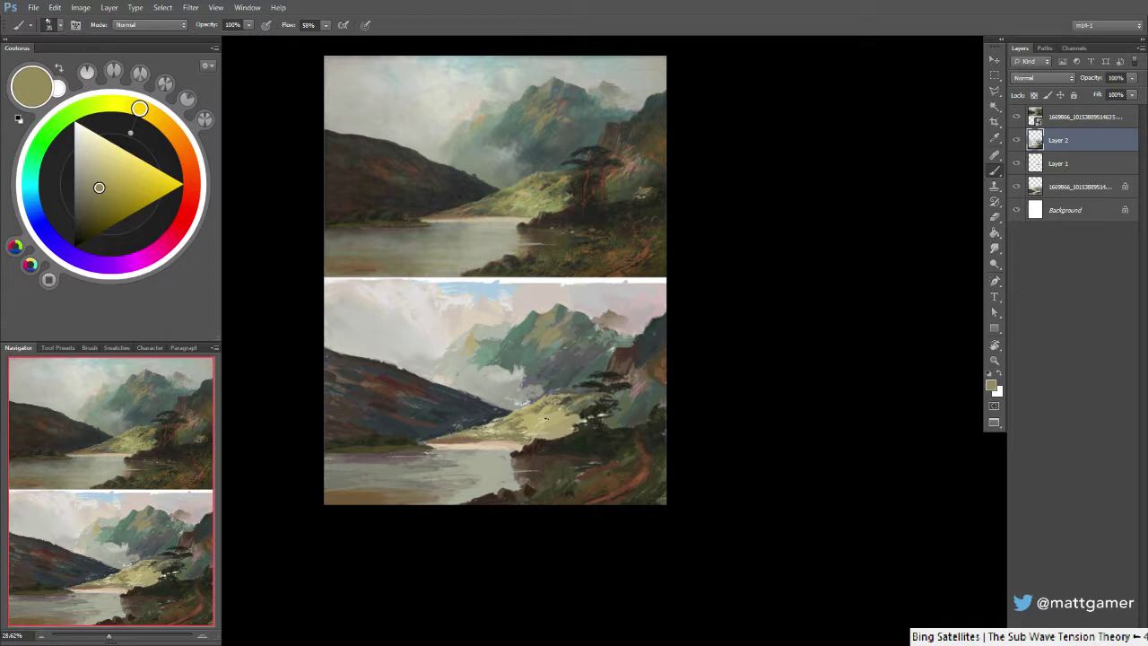
alt+click(578, 381)
alt+click(571, 396)
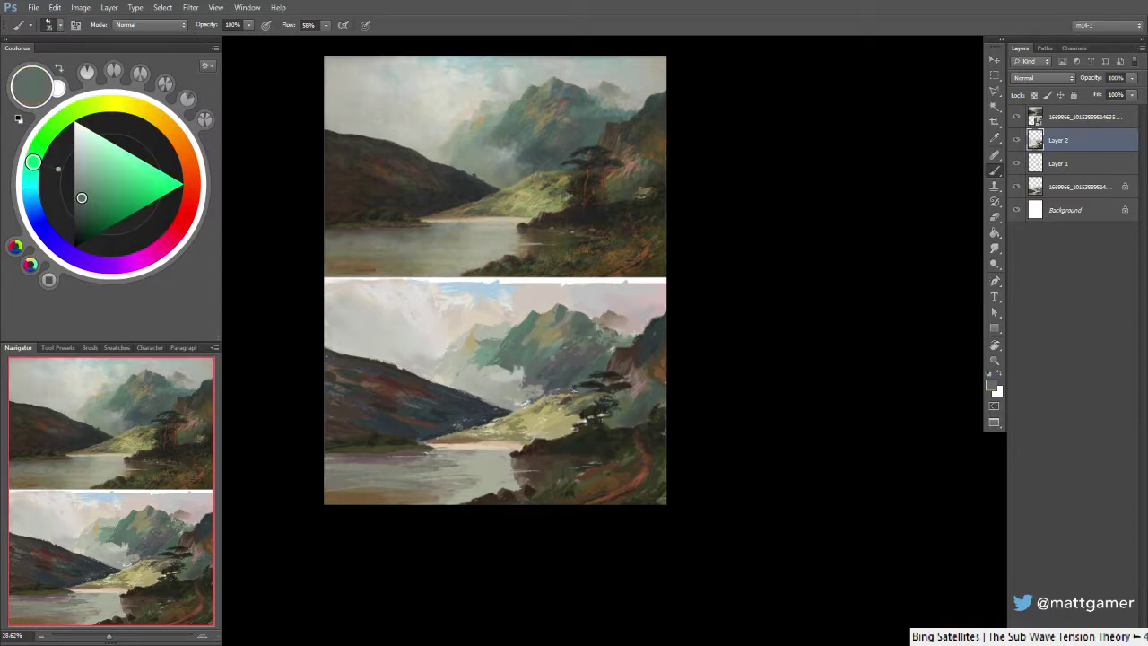
Paint the shadowed lower slopes of the central mountain with dark teal and blue-grey tones sampled from the mountain
alt+click(565, 373)
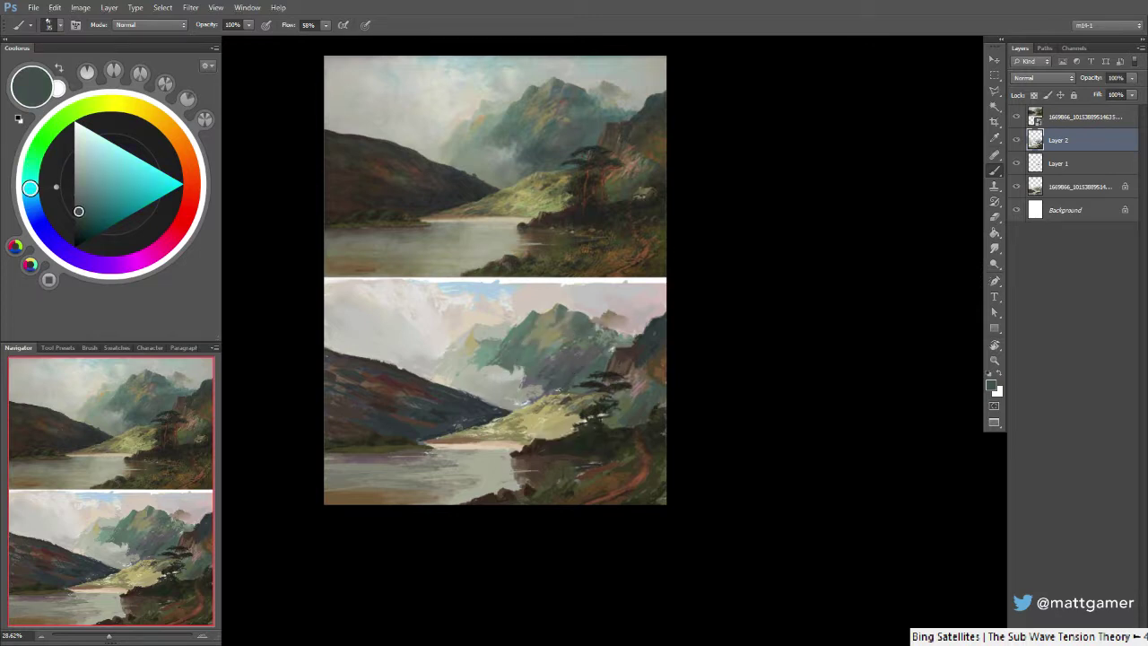
alt+click(578, 378)
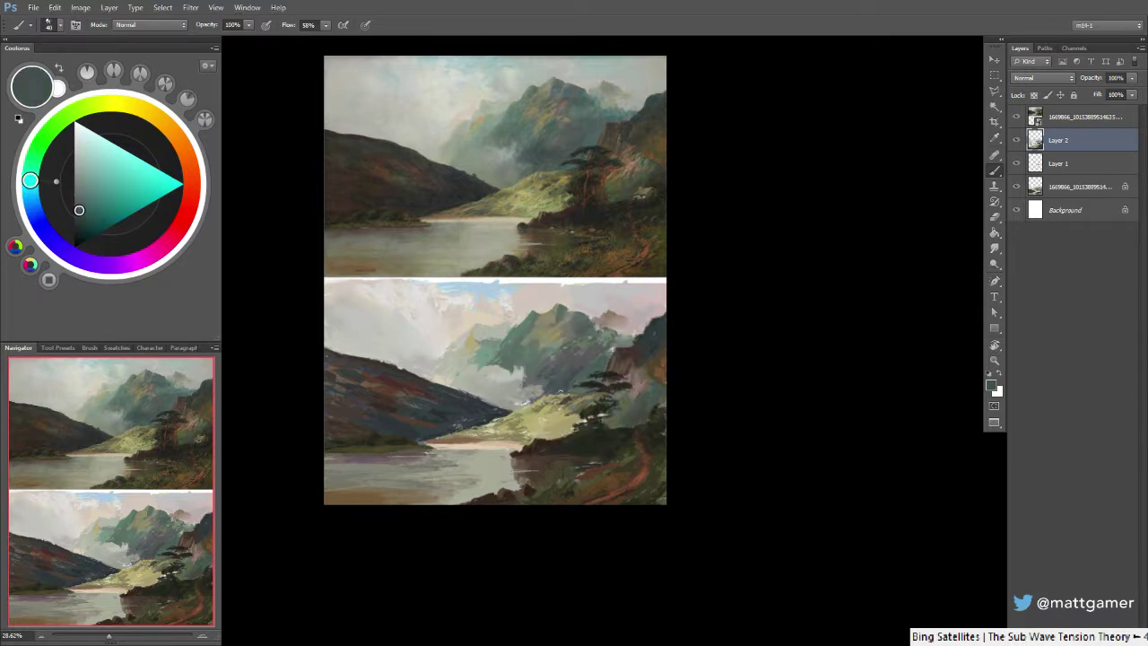
alt+click(567, 373)
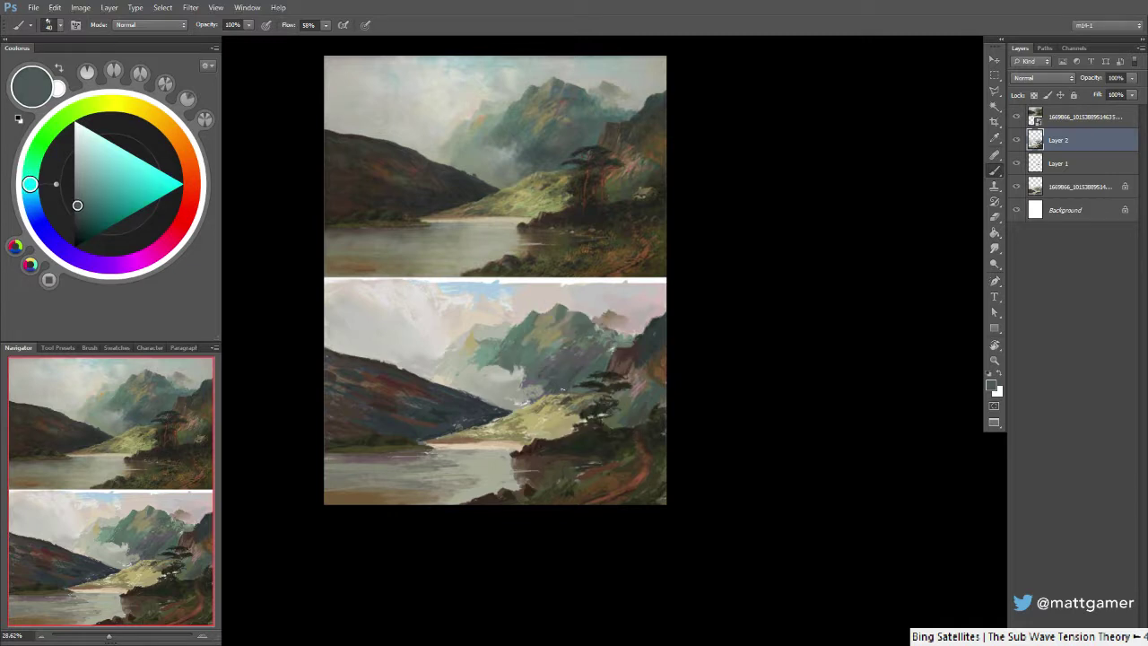
alt+click(587, 364)
alt+click(574, 390)
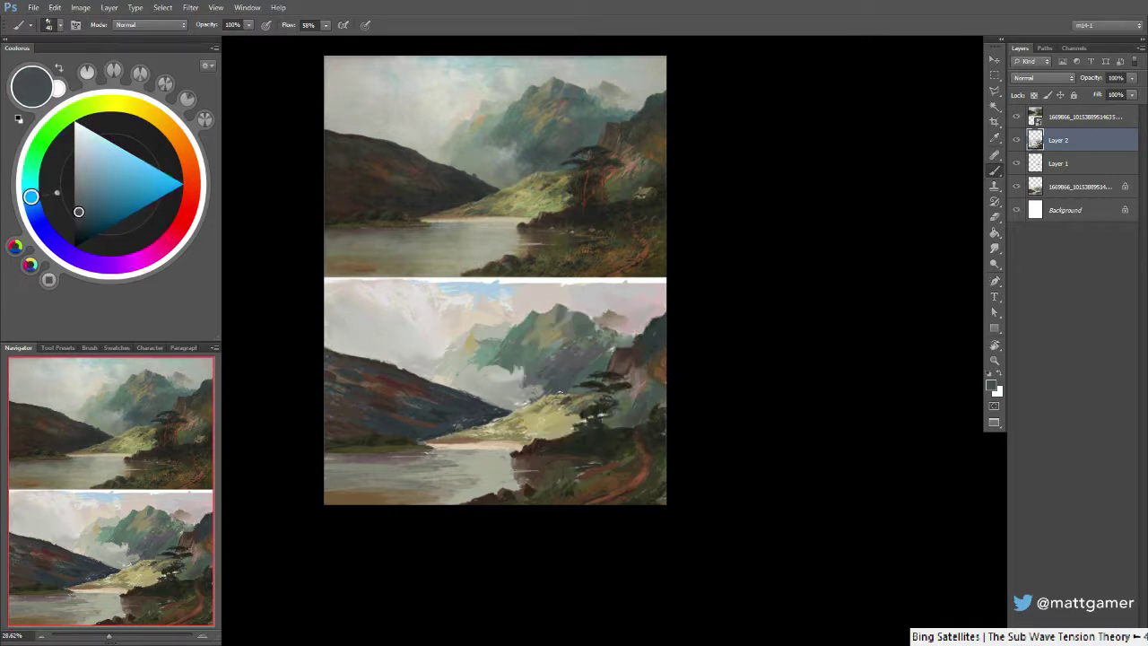
Soften the mist at the mountain's foot with a larger brush at 50% opacity and sampled greys, and switch to the Smudge tool
key(bracketright)
alt+click(539, 387)
key(5)
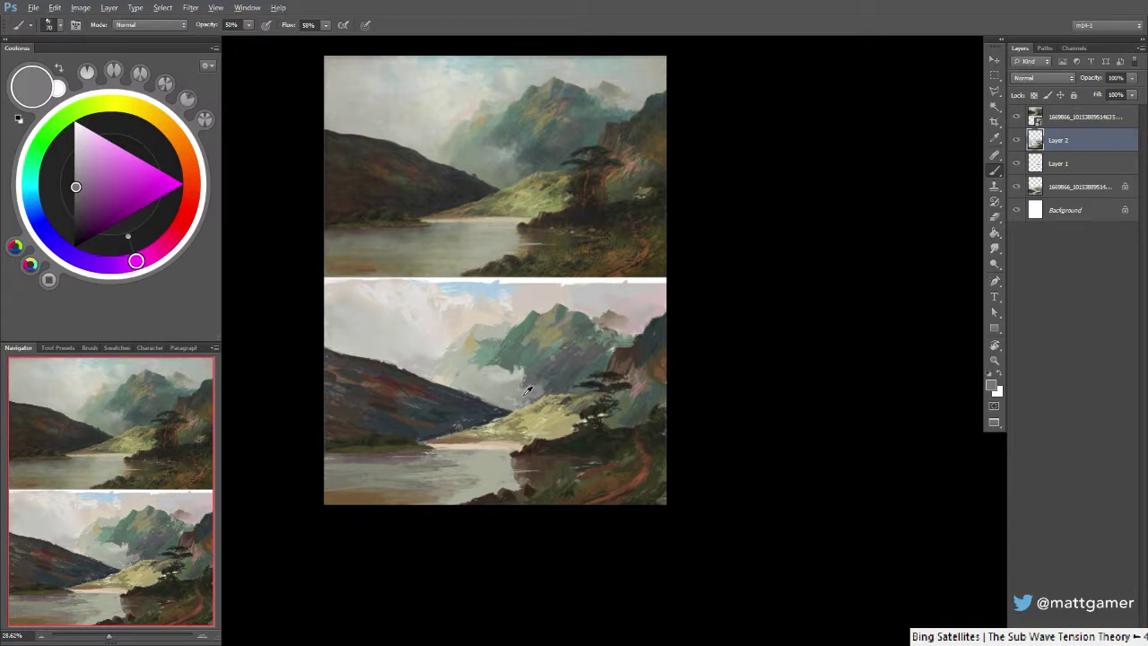
alt+click(522, 398)
alt+click(531, 393)
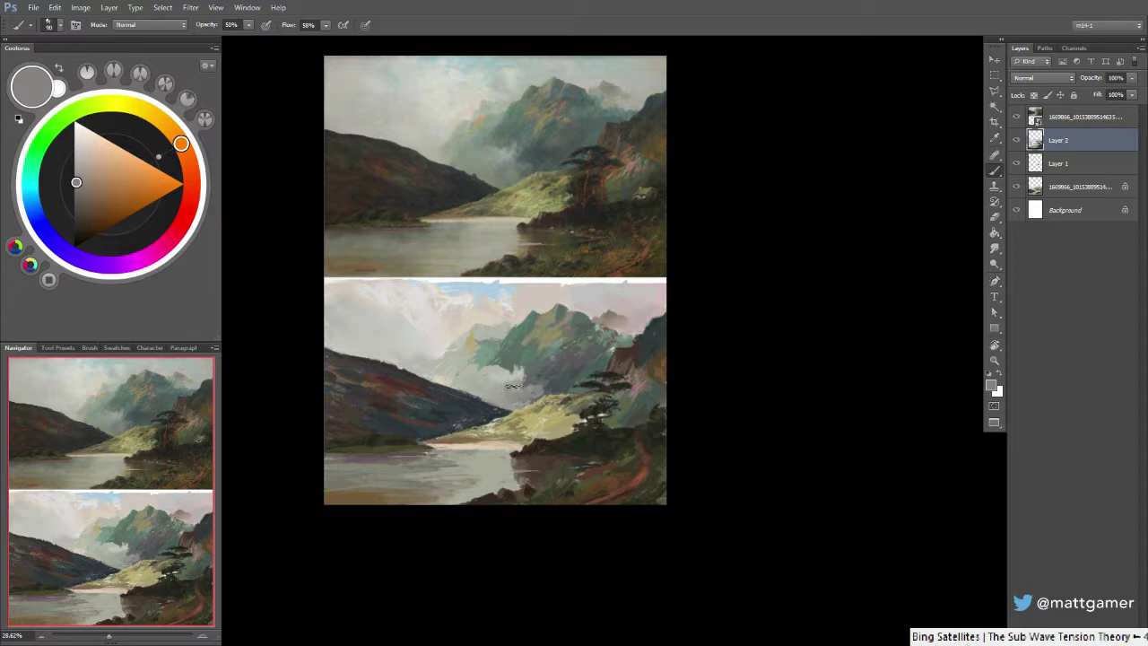
key(r)
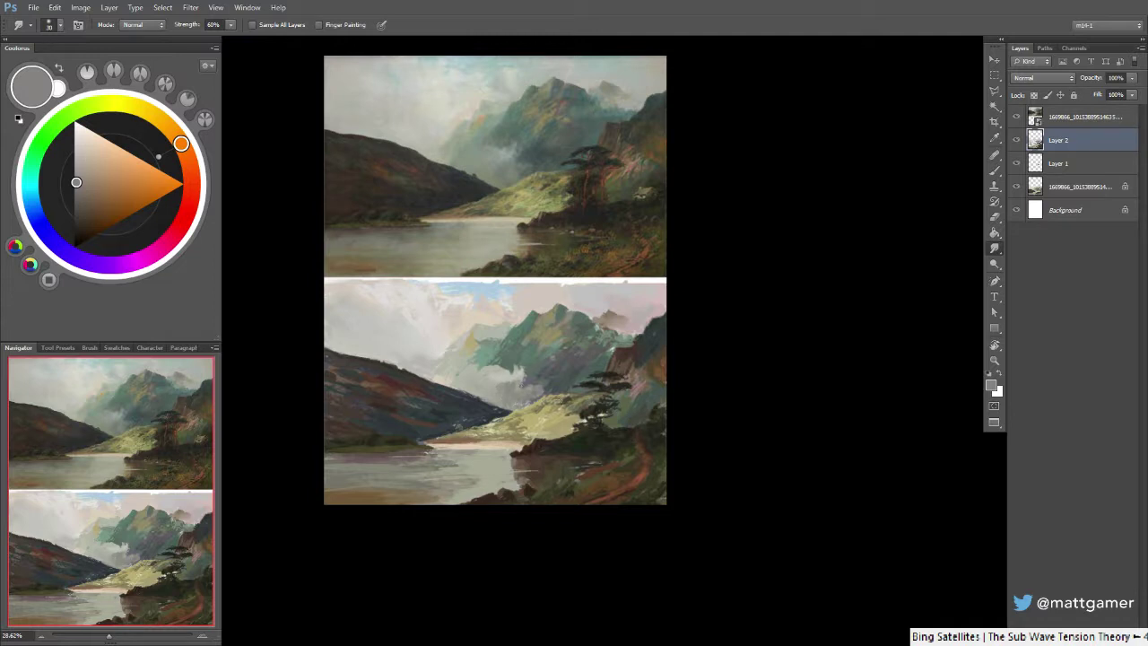
Brush light olive and muted green strokes onto the upper slopes and peak of the central mountain
key(b)
alt+click(549, 334)
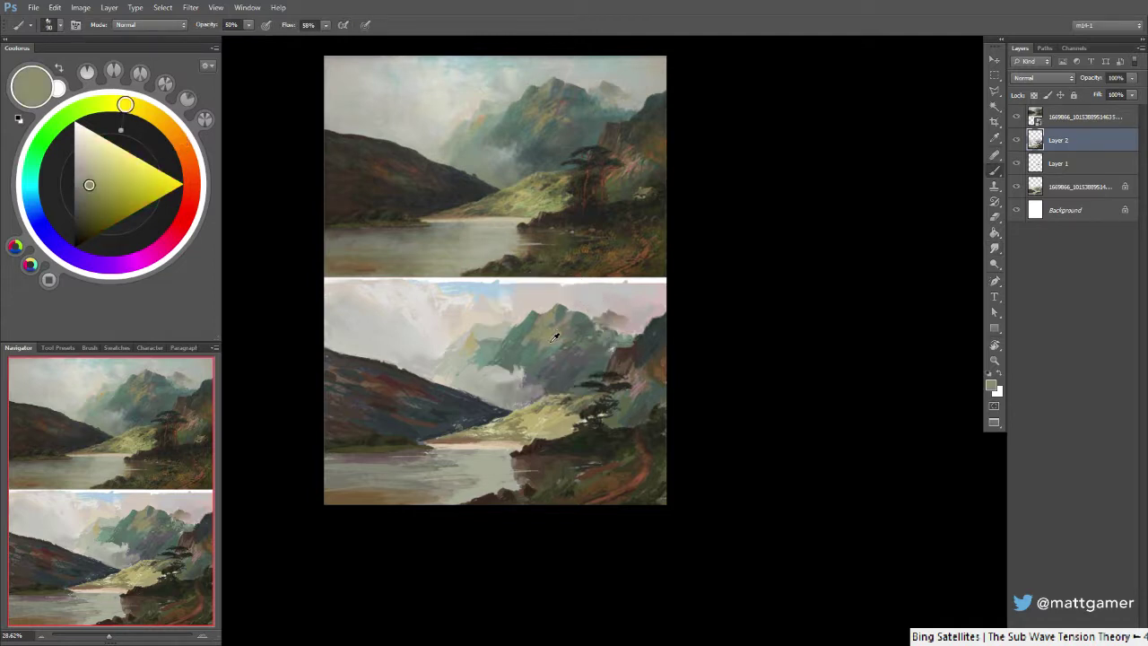
alt+click(415, 339)
click(99, 181)
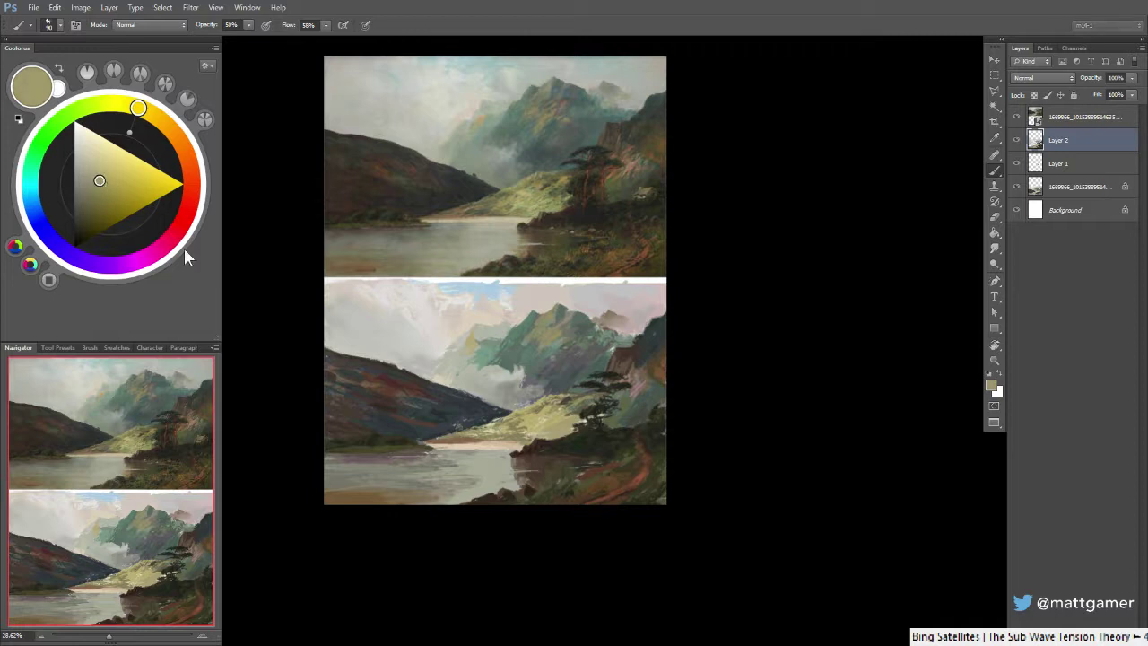
alt+click(519, 342)
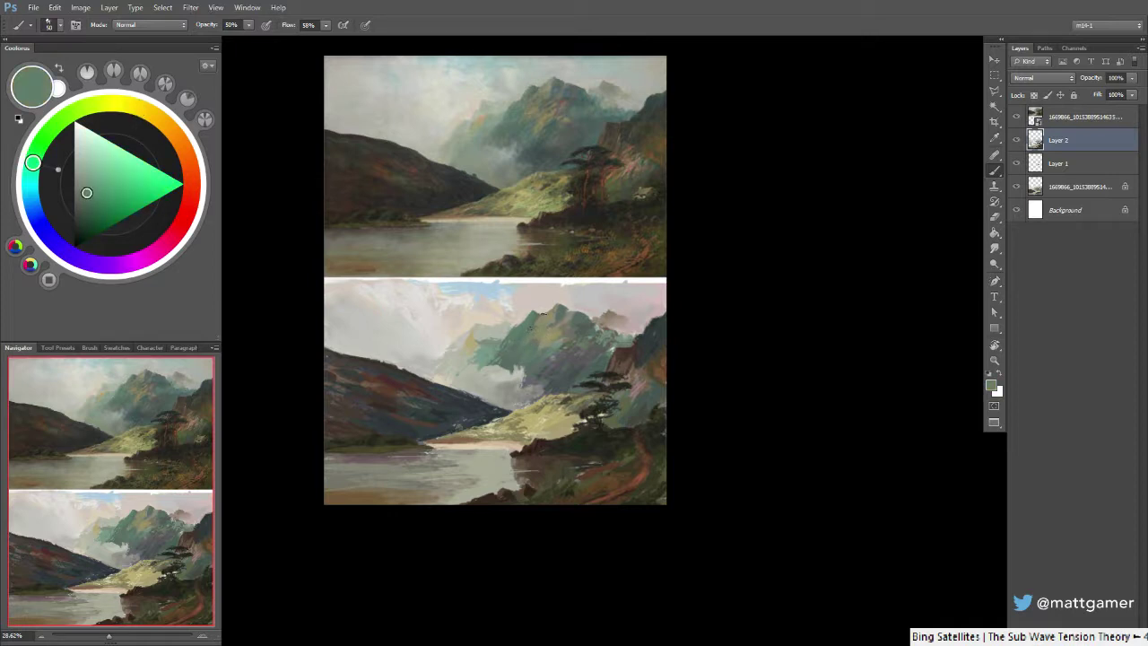
alt+click(537, 315)
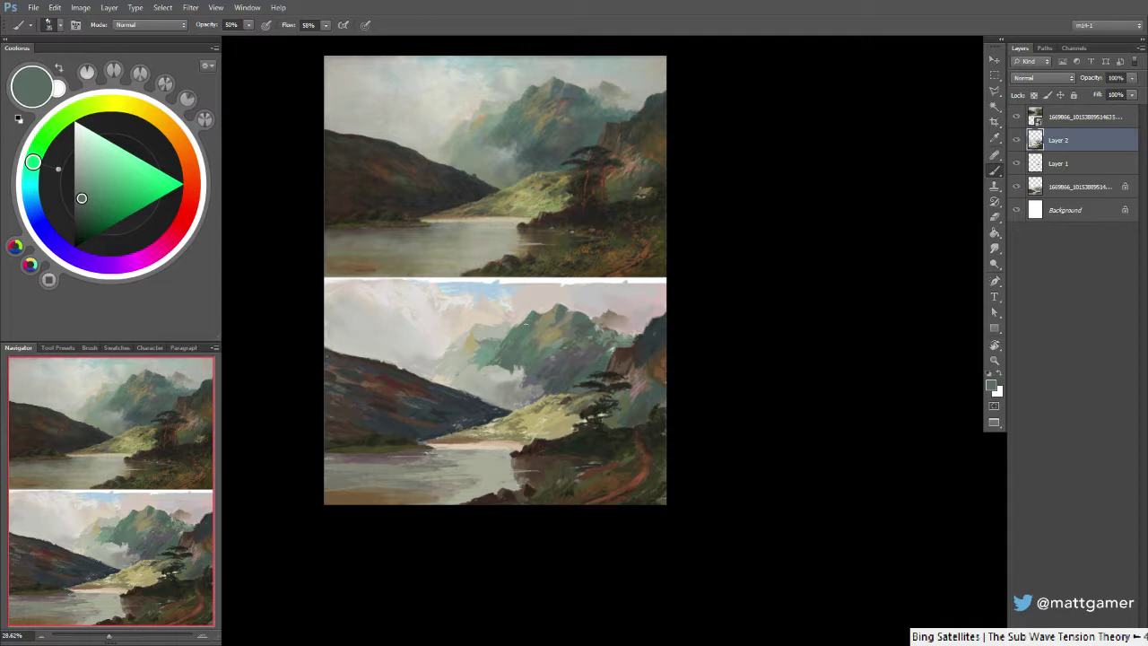
Repaint the central mountain's left shoulder and the misty sky beside it with sampled grey-greens, creams and light greys
alt+click(513, 346)
alt+click(516, 320)
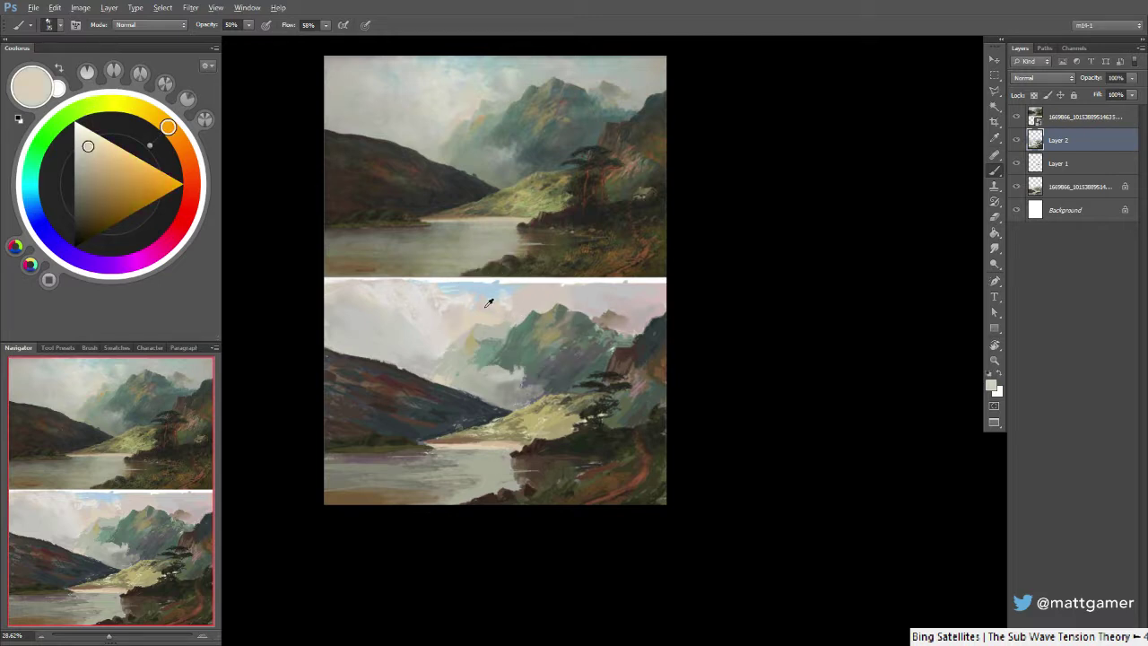
alt+click(499, 339)
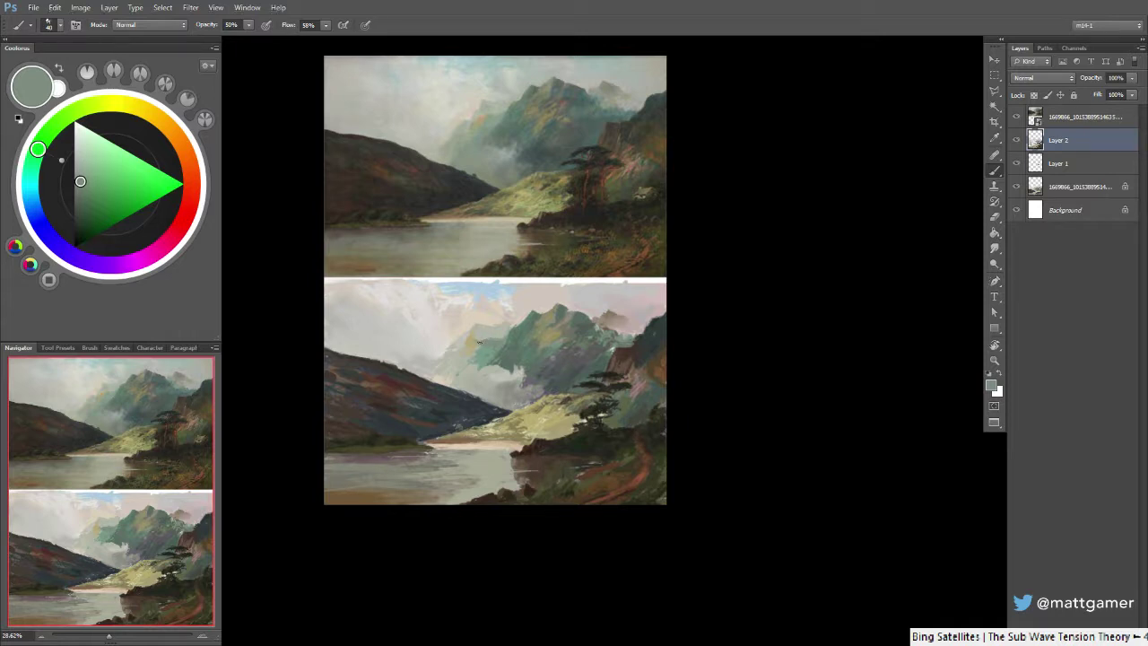
alt+click(476, 341)
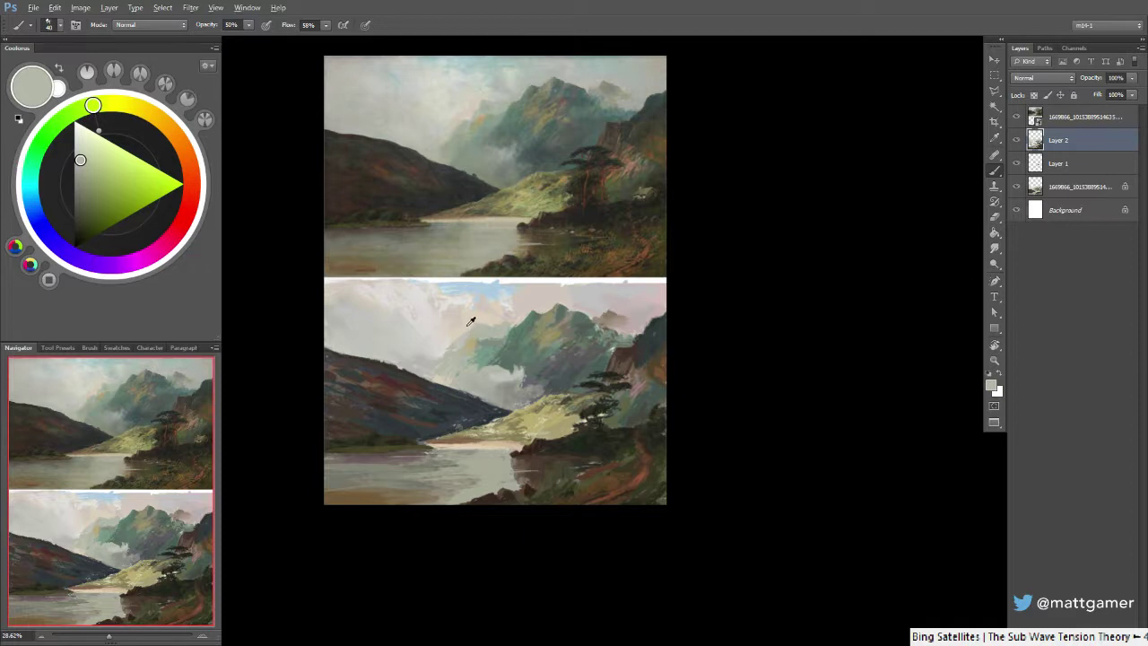
alt+click(465, 331)
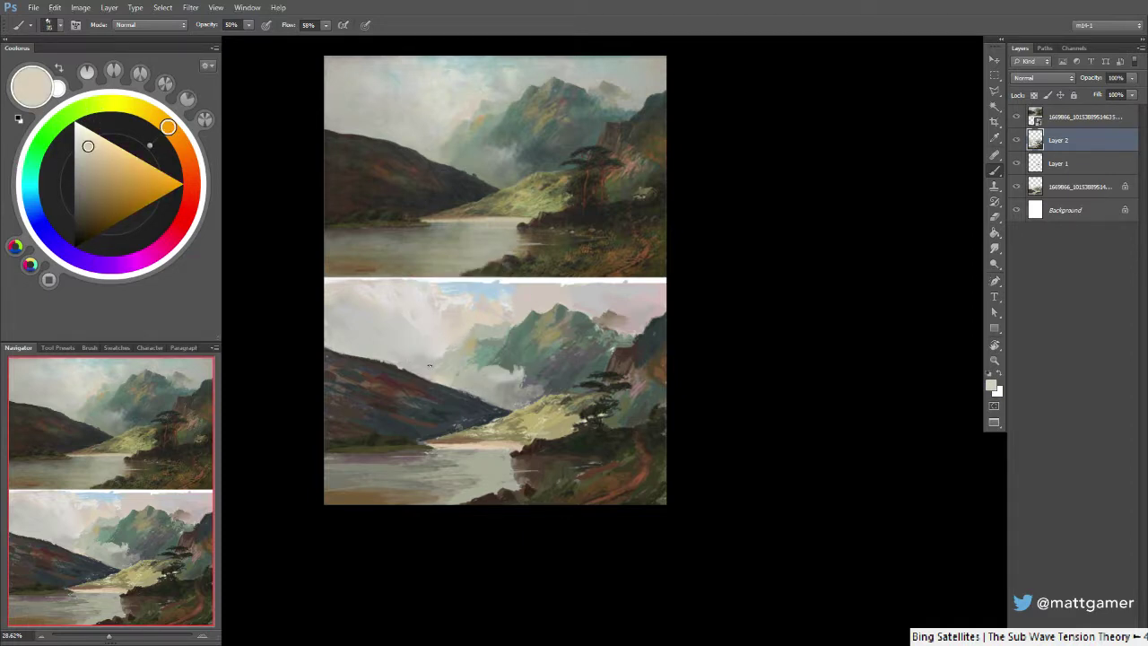
alt+click(448, 353)
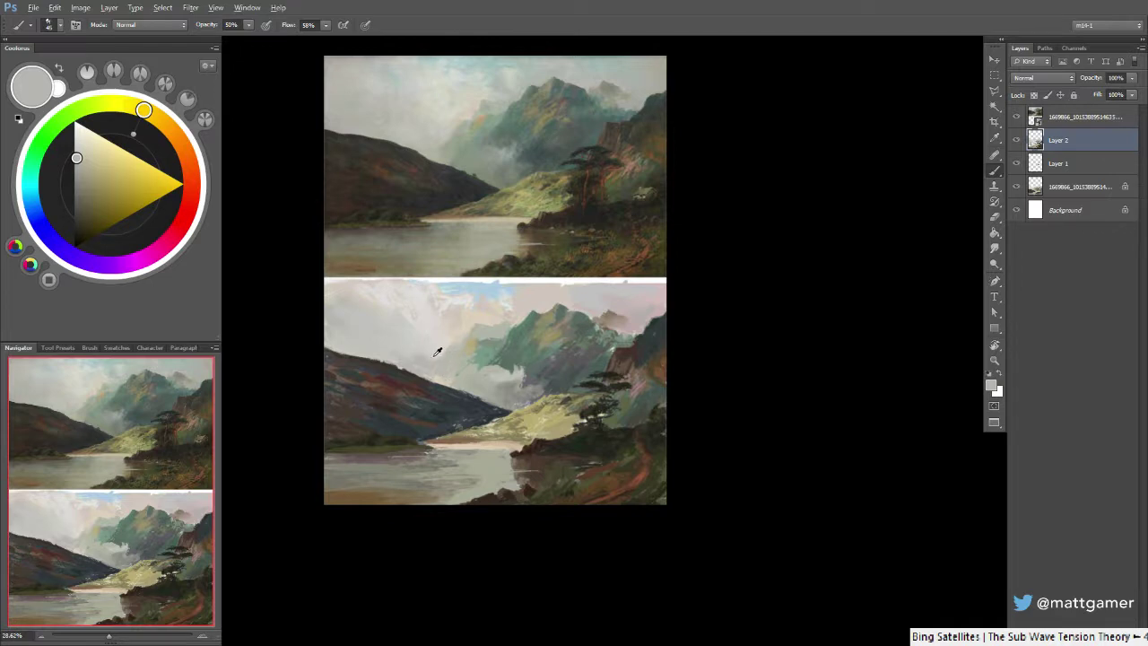
alt+click(441, 351)
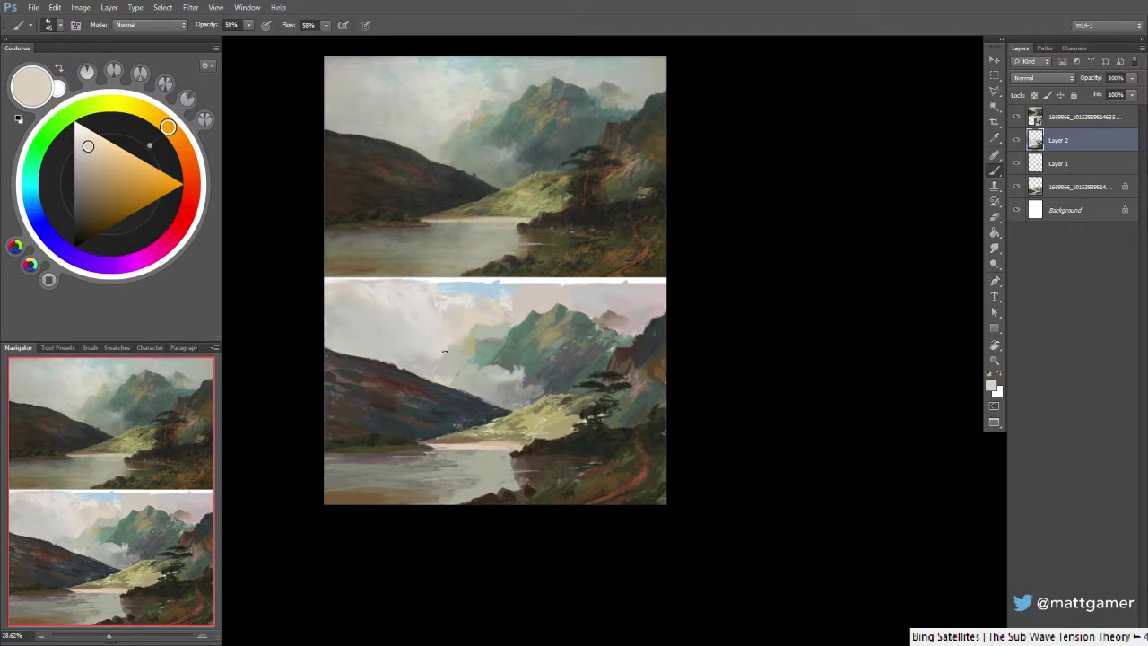
alt+click(457, 346)
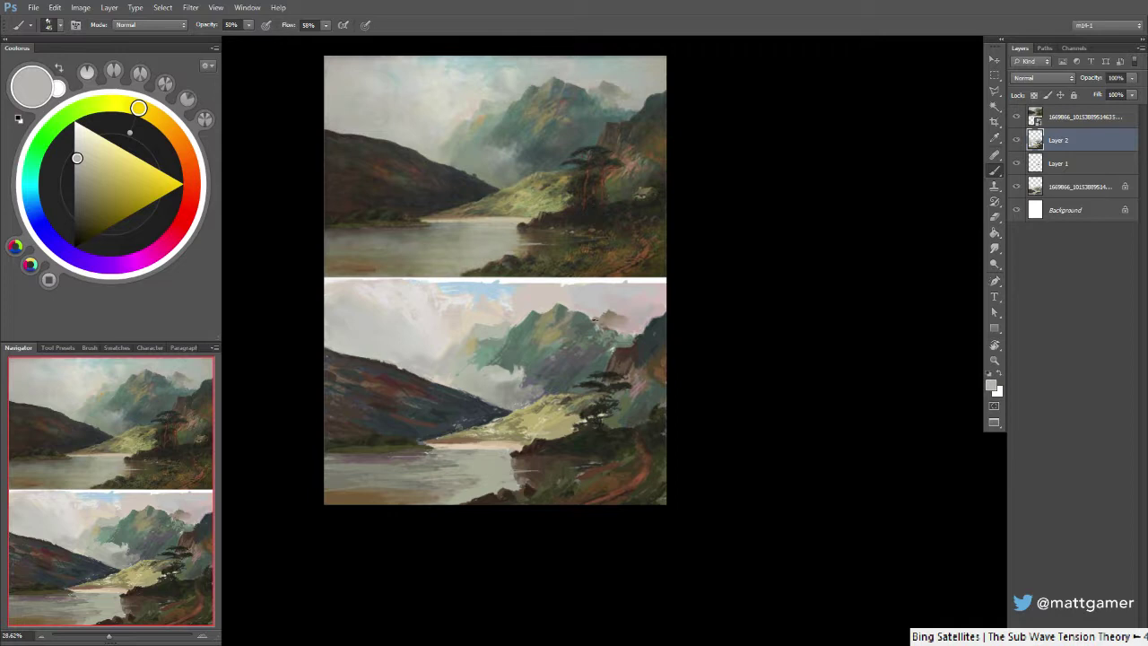
Reinforce the tree's foliage and the bank beneath it with near-black and dark olive tones sampled from them
alt+click(598, 403)
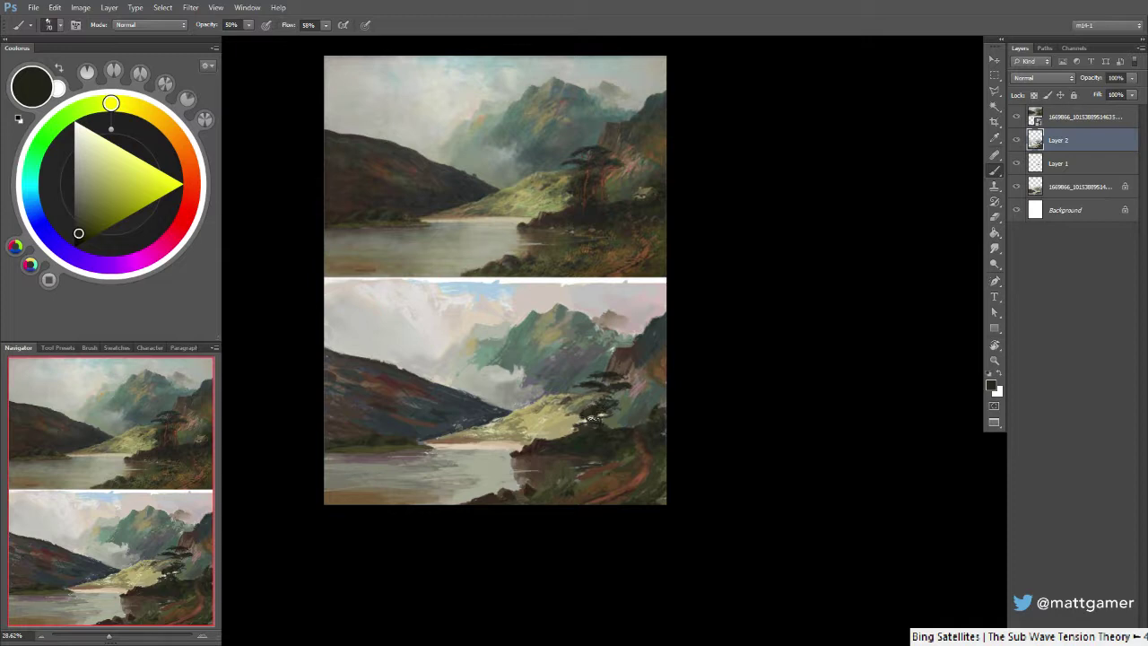
alt+click(588, 425)
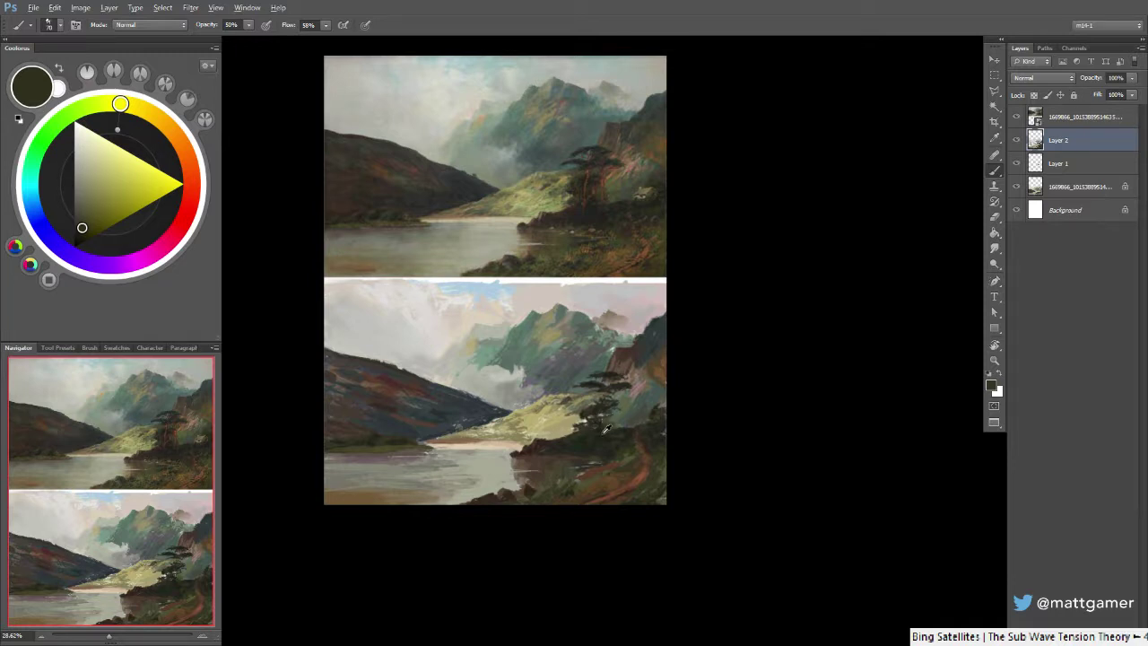
alt+click(648, 421)
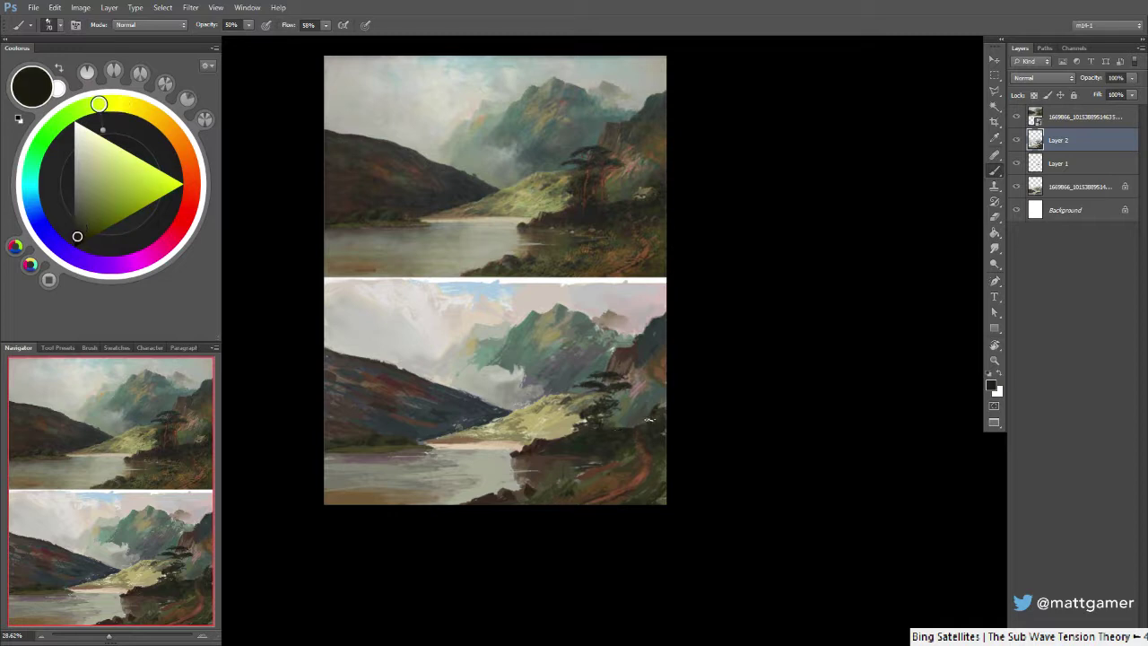
Shade the sunlit hill beside the tree with a smaller brush and a darkened olive-brown based on the hill's own color
key(bracketleft)
key(bracketleft)
alt+click(529, 408)
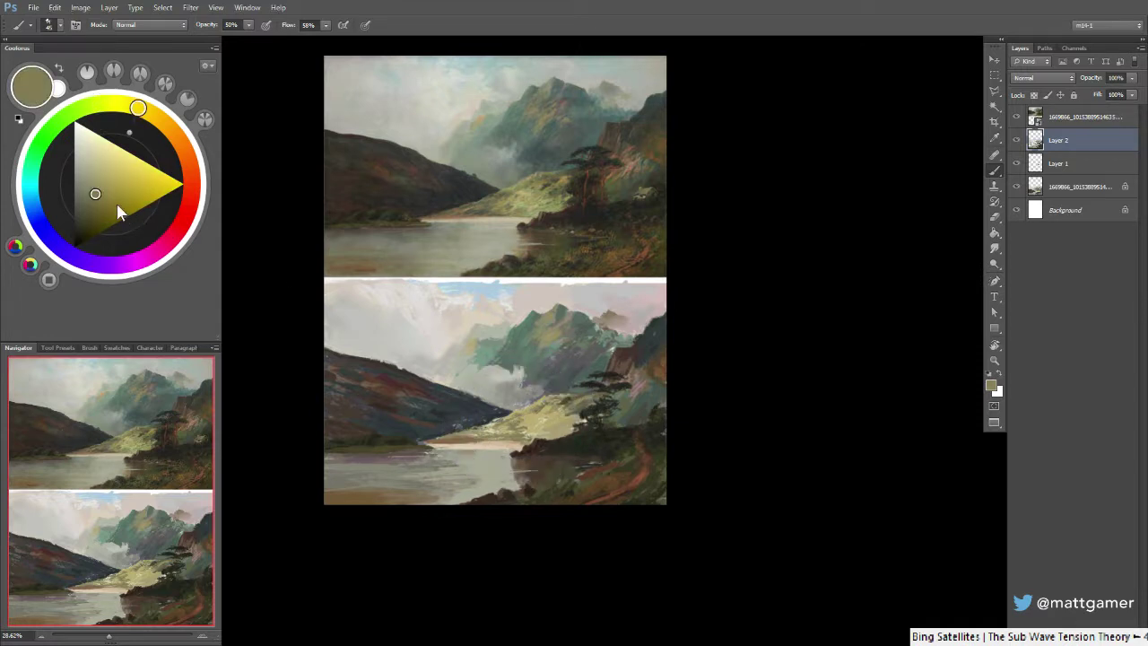
click(94, 203)
drag(94, 202, 92, 204)
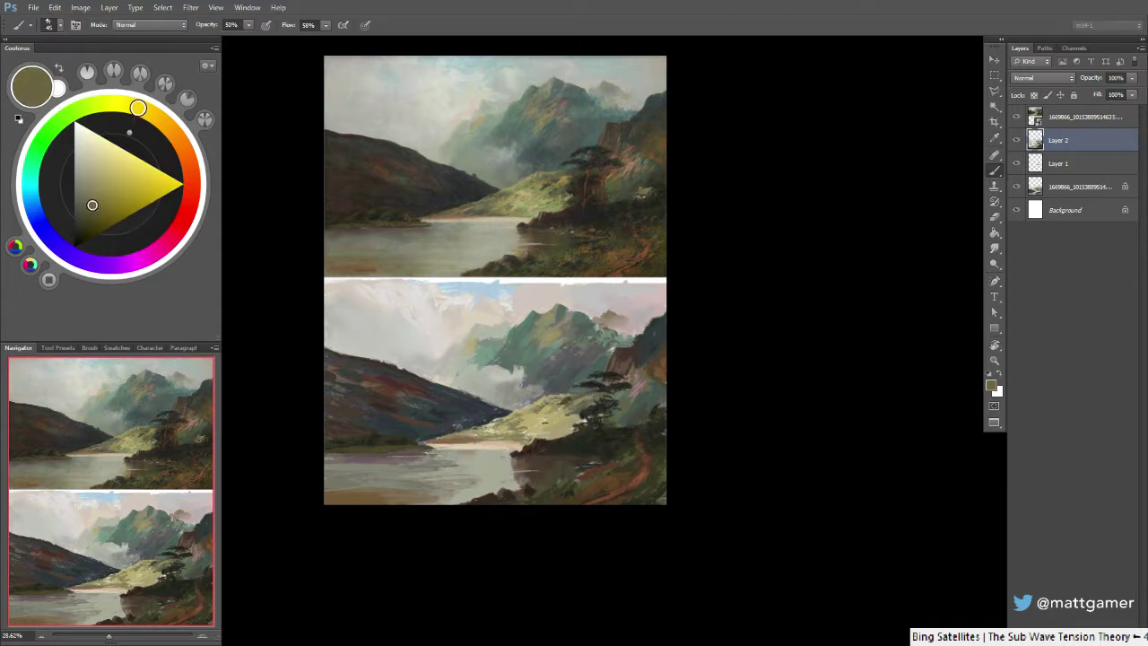
drag(564, 411, 563, 425)
key(bracketright)
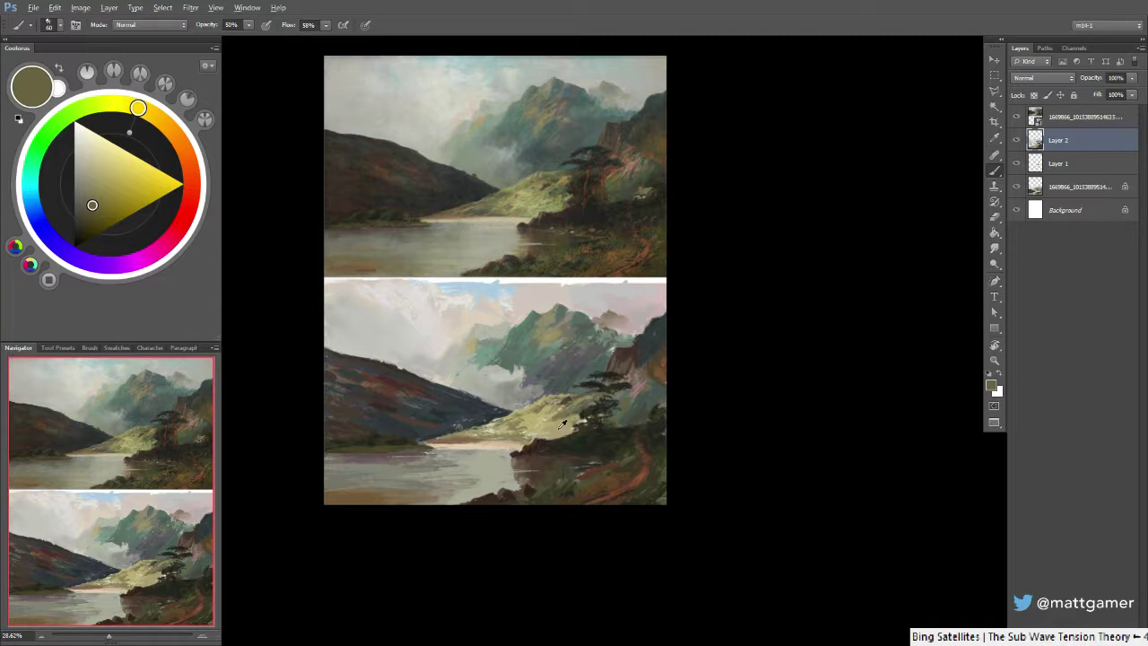
Brush pale khaki strokes onto the sunlit hill, using sampled tones shifted slightly toward yellow
alt+click(564, 425)
click(99, 174)
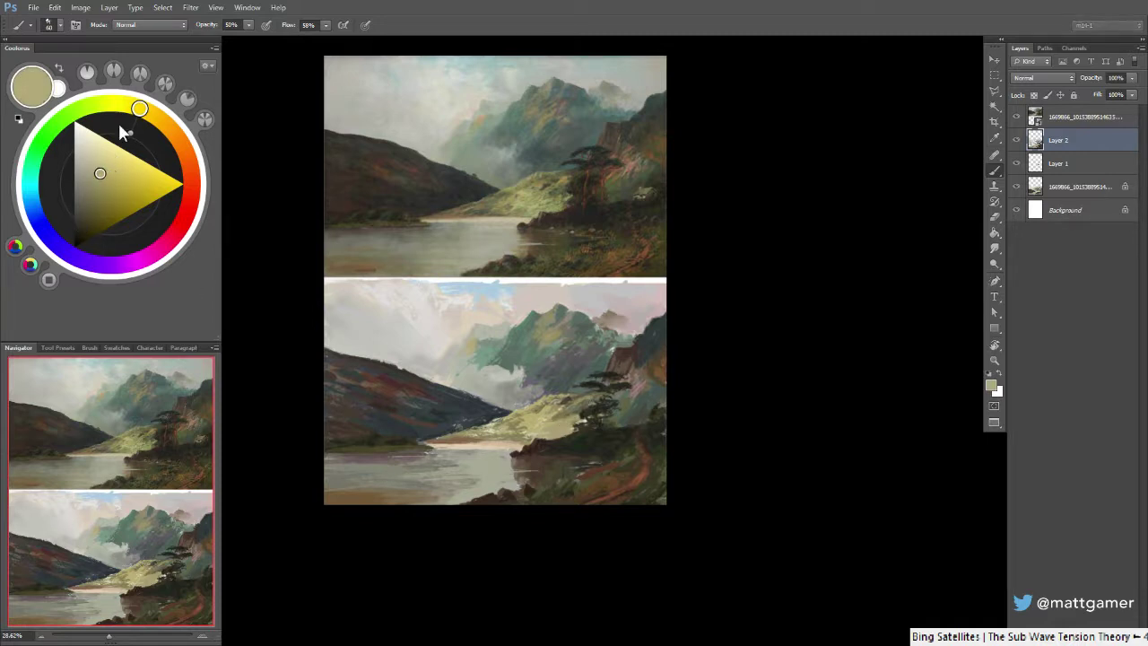
drag(137, 109, 126, 105)
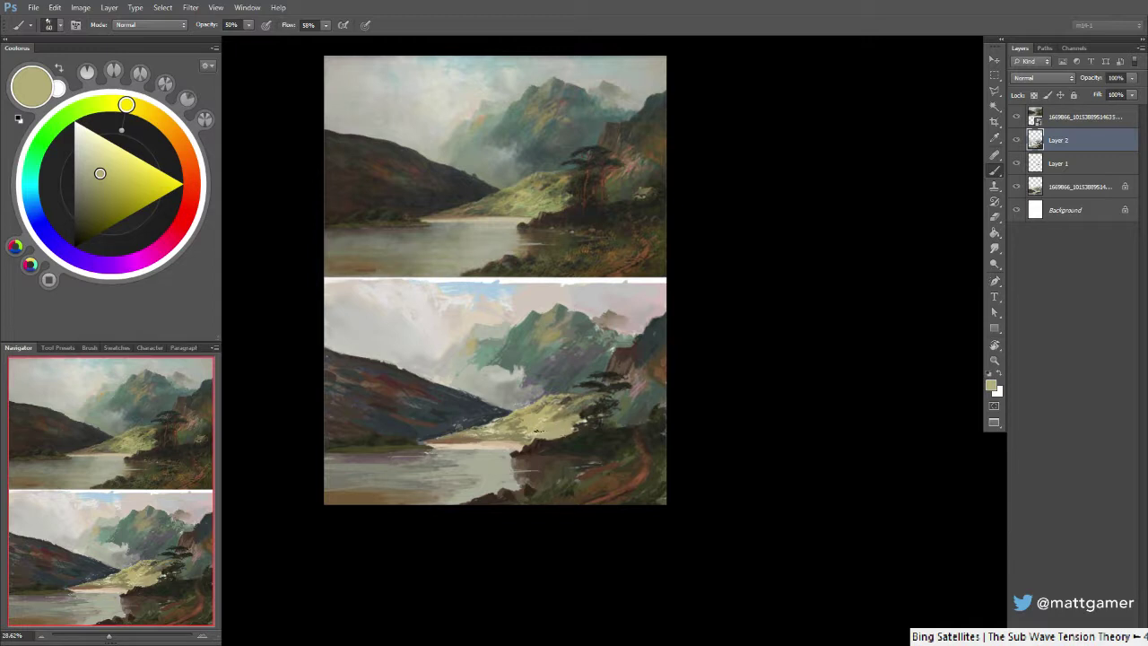
alt+click(538, 204)
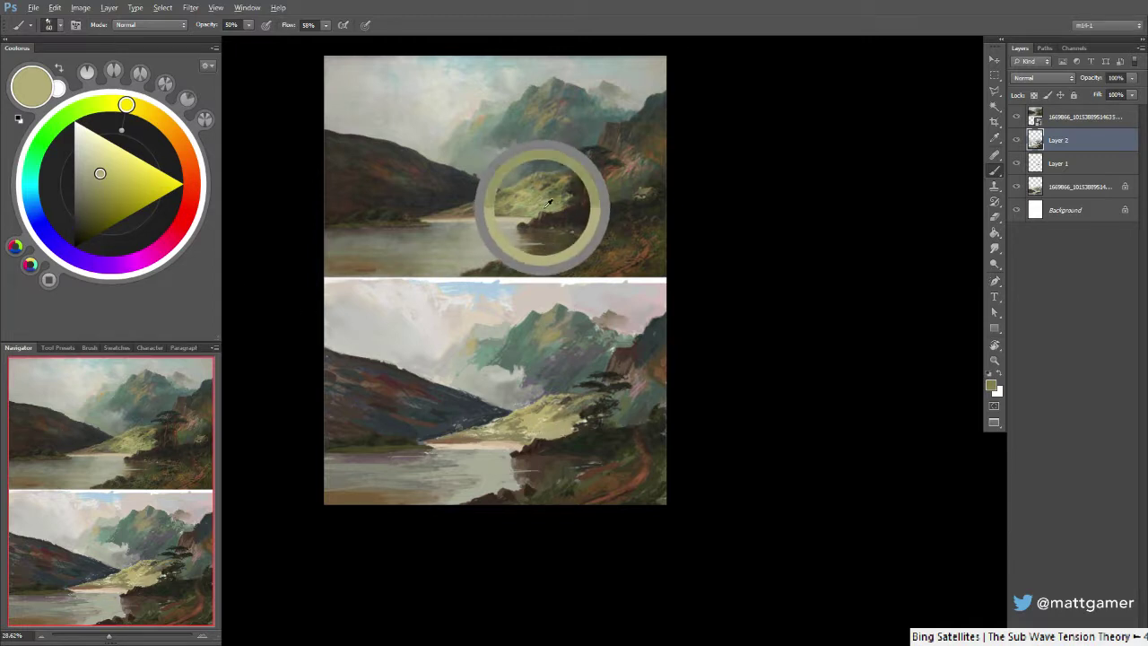
alt+click(557, 420)
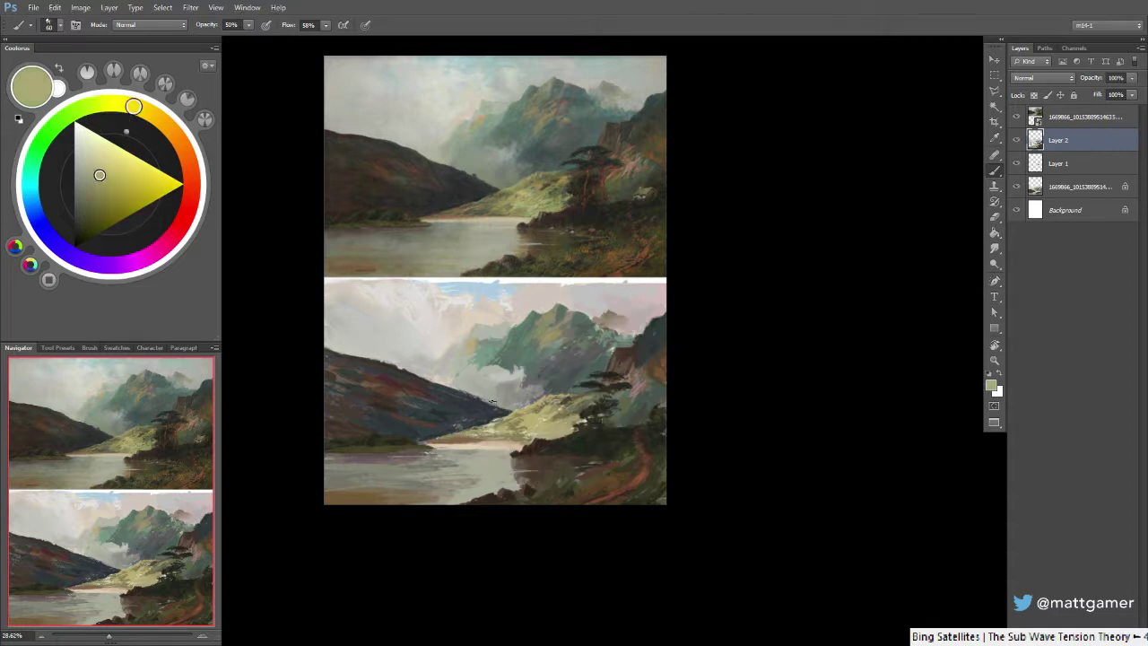
Work yellow-green and muted olive strokes into the sunlit hill, continuing down its low slope toward the lake
click(97, 106)
click(103, 186)
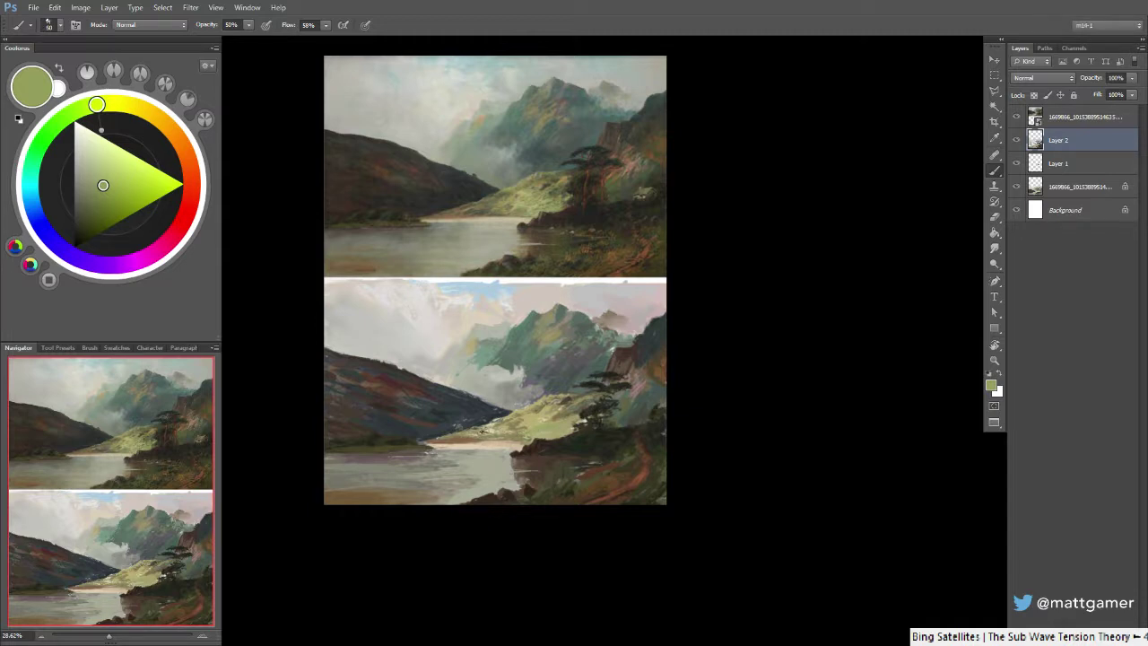
alt+click(481, 430)
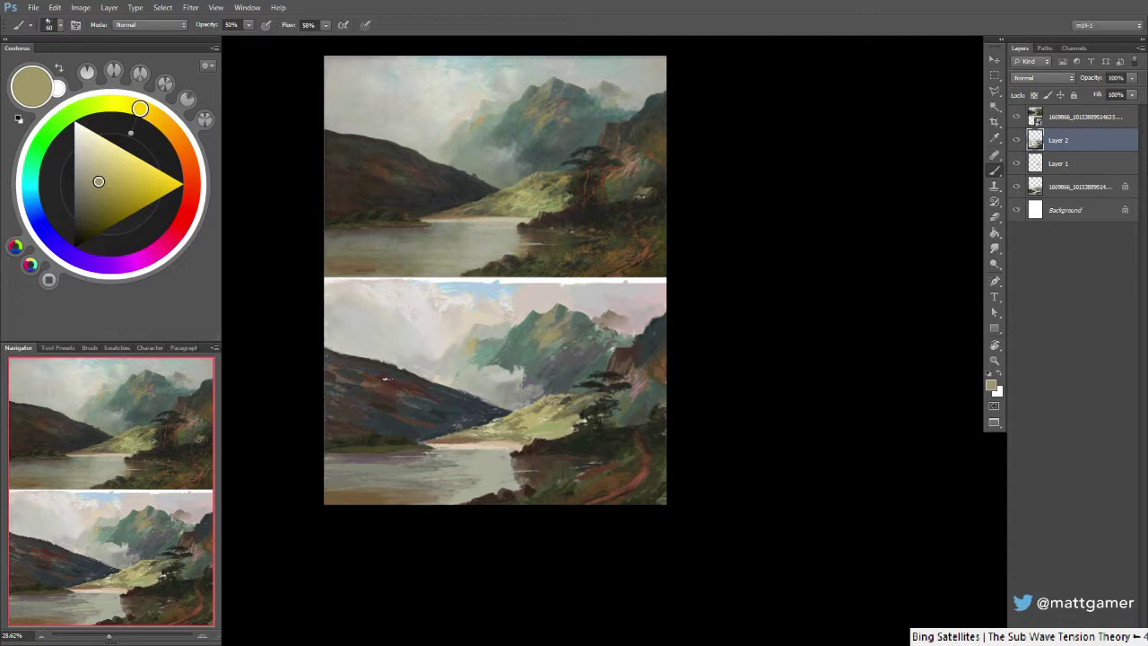
click(113, 103)
click(97, 190)
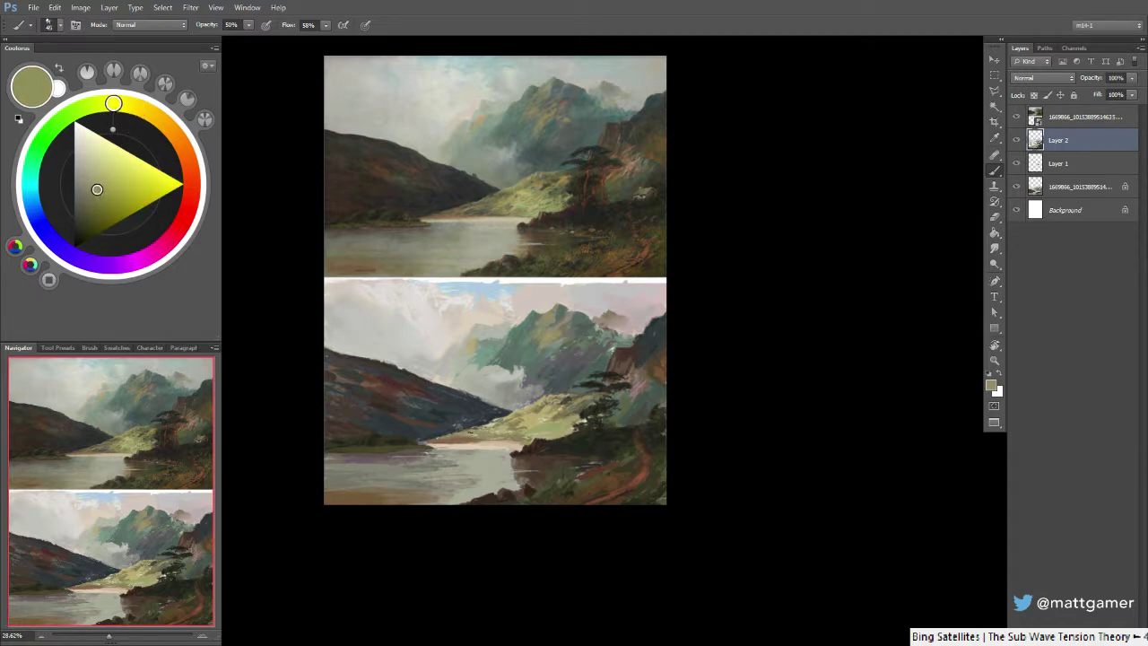
drag(477, 429, 493, 425)
Clean up the meeting edge of the dark and sunlit hills and their shoreline with sampled blue-grey, brown and dark olive
alt+click(484, 404)
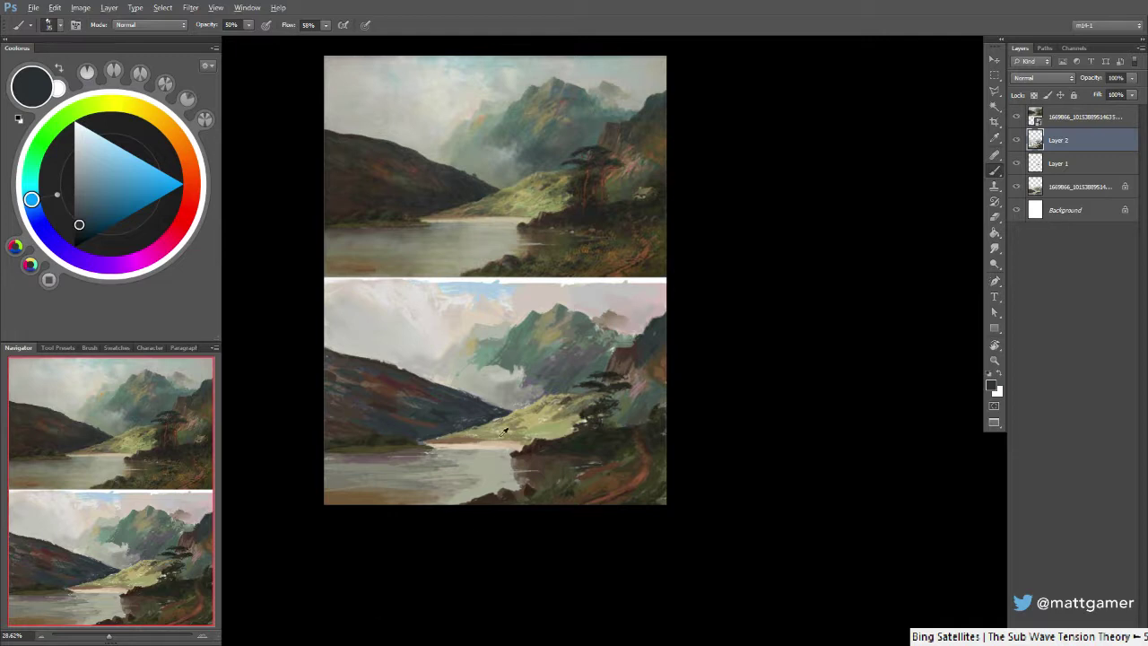
alt+click(472, 434)
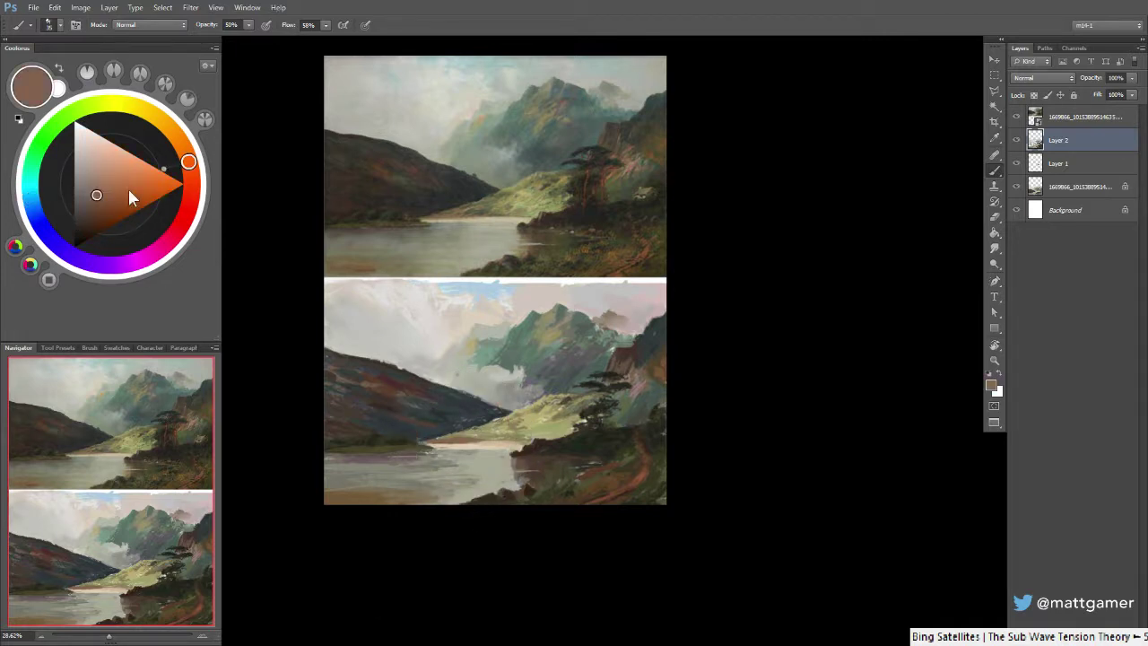
drag(515, 387, 567, 397)
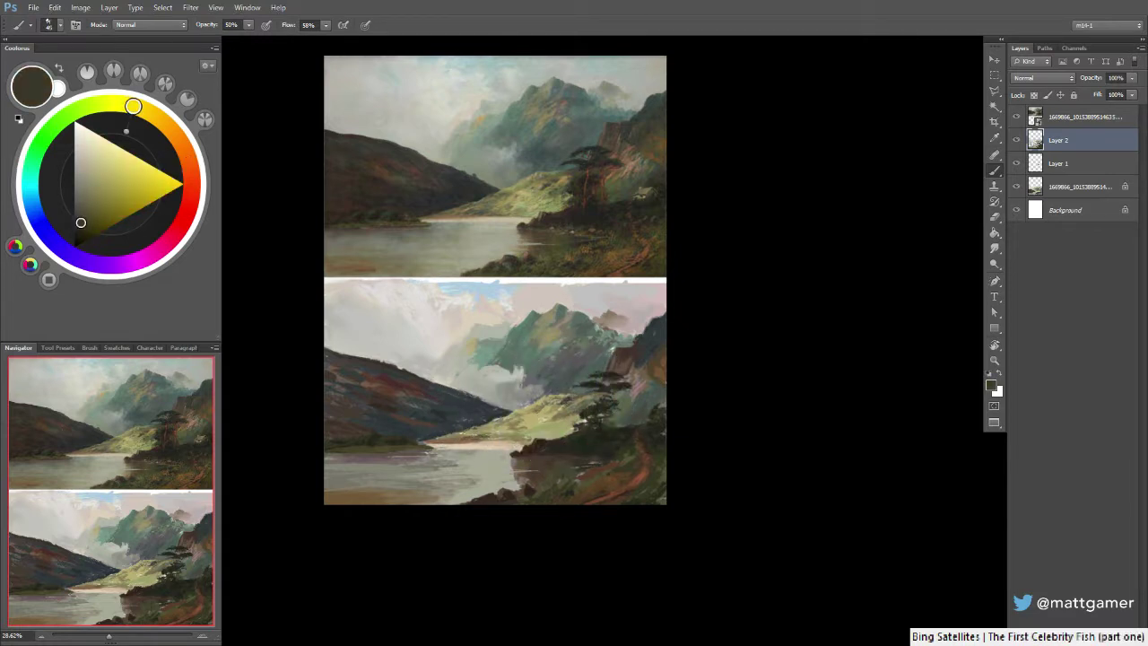
drag(461, 431, 482, 431)
key(])
drag(487, 437, 507, 439)
alt+click(486, 435)
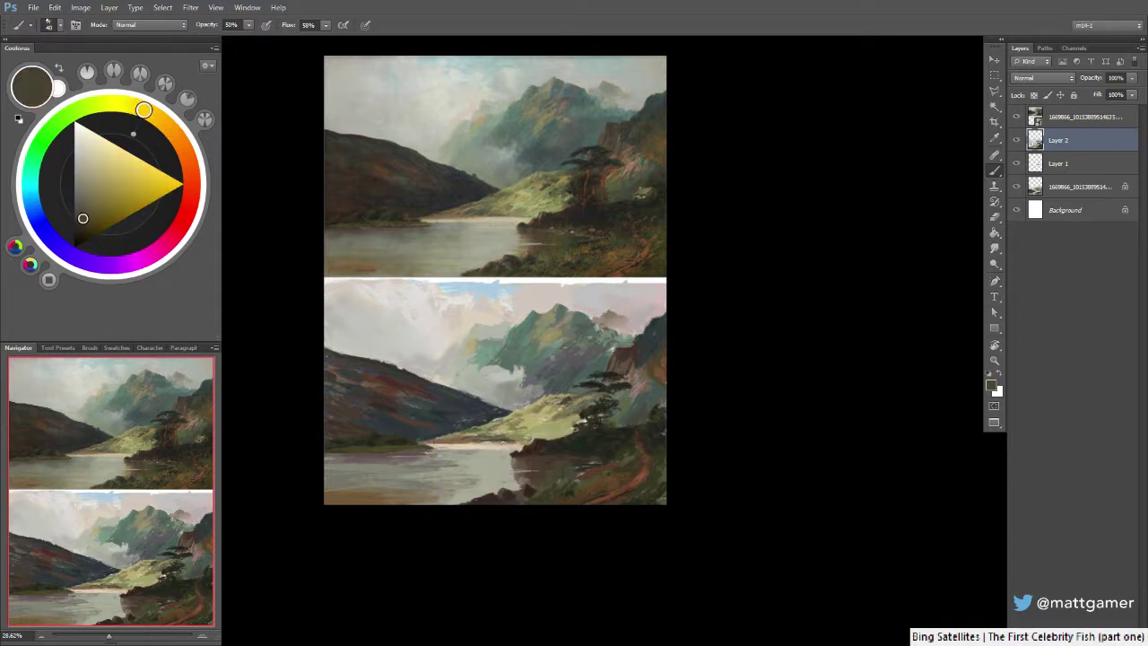
Blend the lower face of the sunlit hill with light yellow-green and olive tones sampled from it
alt+click(516, 433)
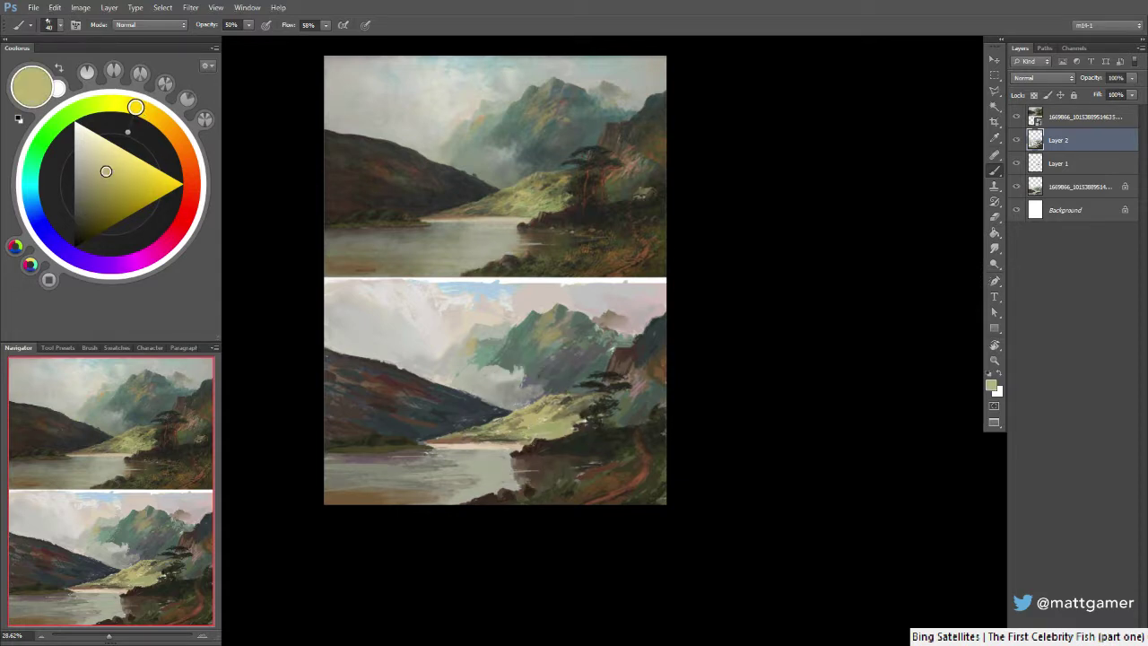
alt+click(541, 429)
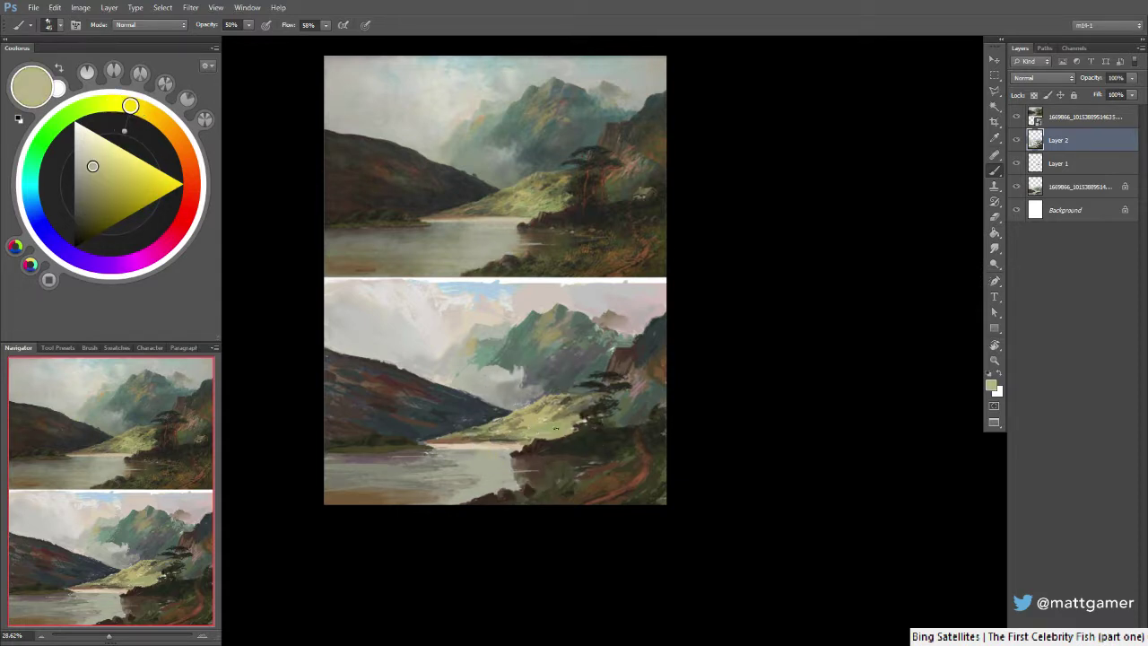
alt+click(536, 418)
alt+click(549, 417)
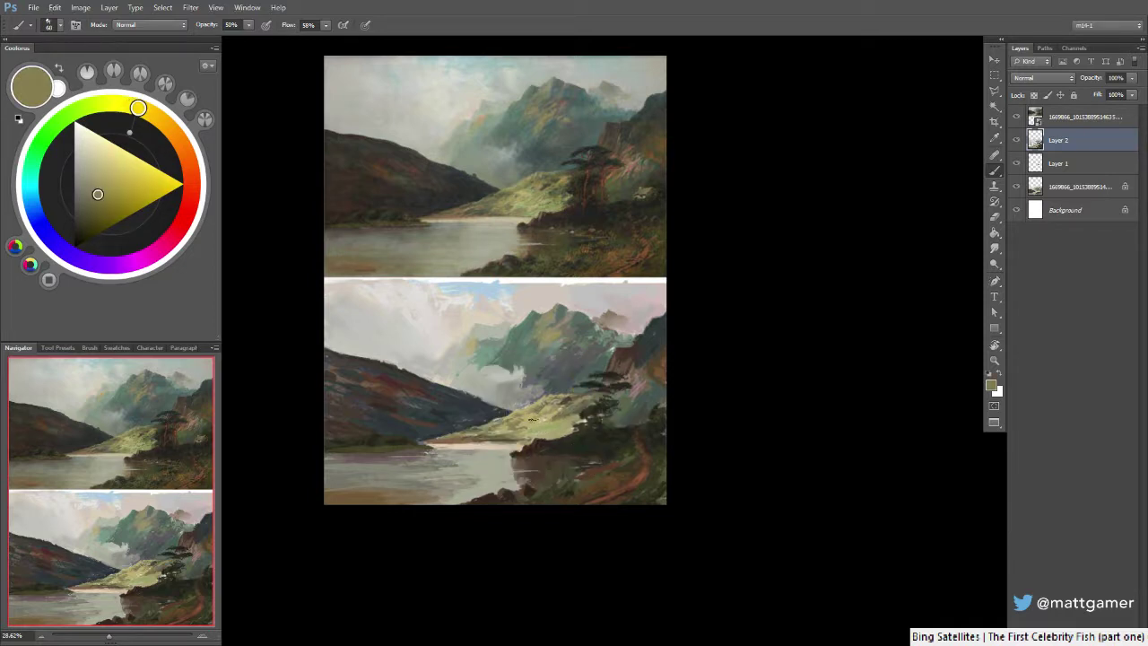
drag(546, 420, 520, 414)
Paint the narrow strip of shore at the sunlit hill's foot with sampled brown and dark olive tones
alt+click(454, 434)
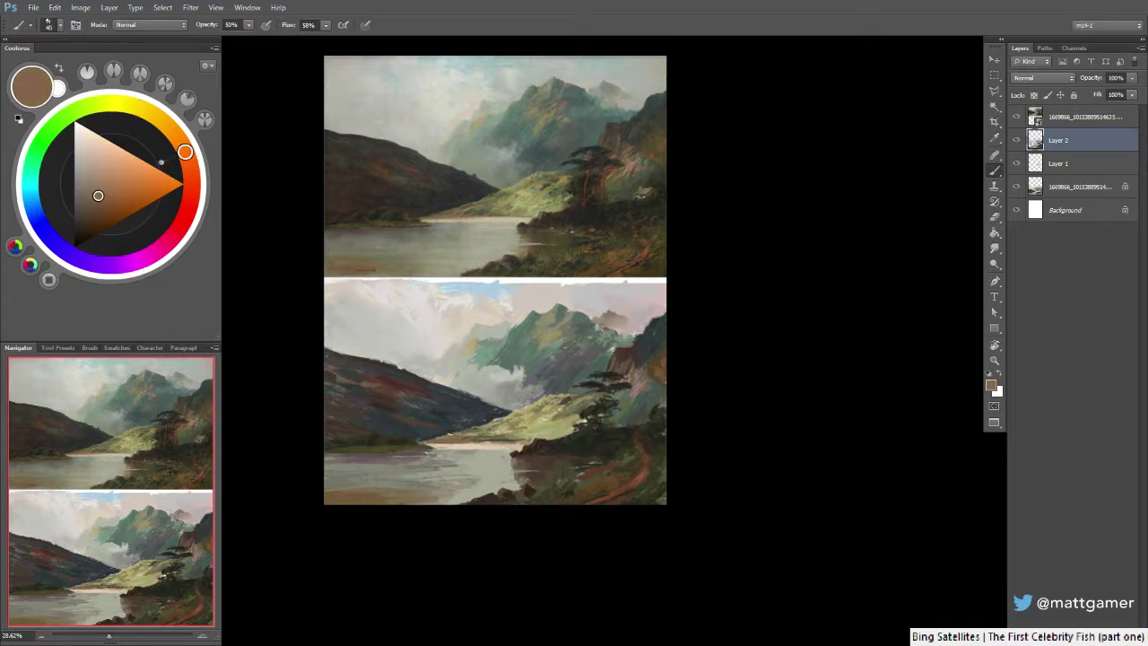
alt+click(472, 431)
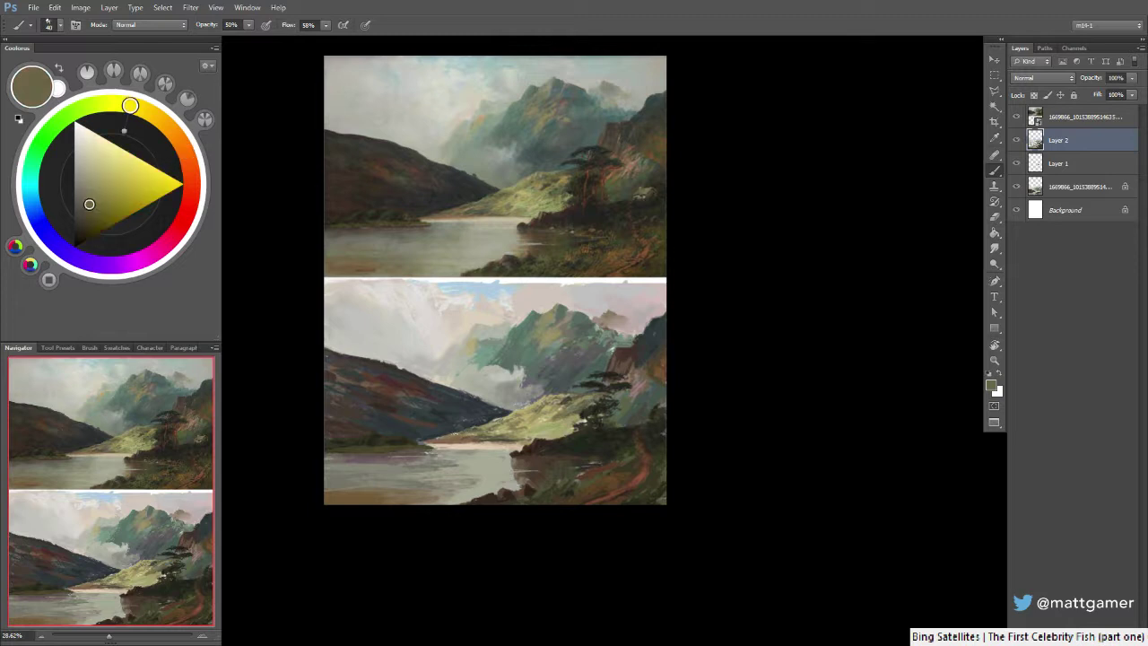
alt+click(474, 432)
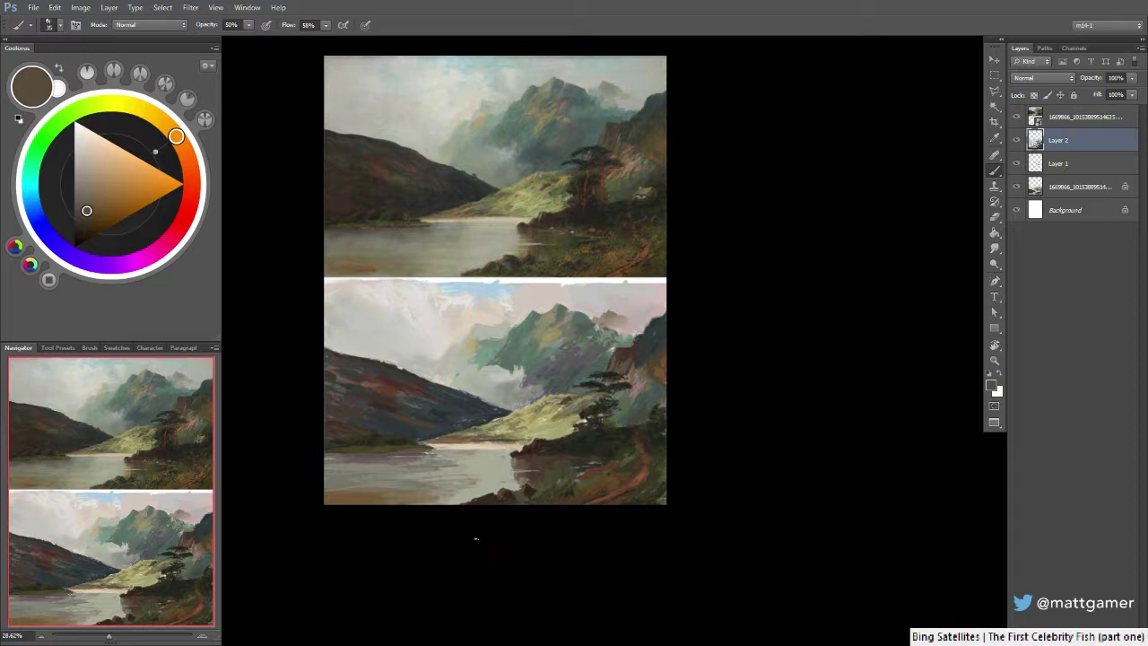
Smooth the lake surface and the reflections below the dark hill with sampled grey-green, warm grey and muted purple tones
alt+click(447, 492)
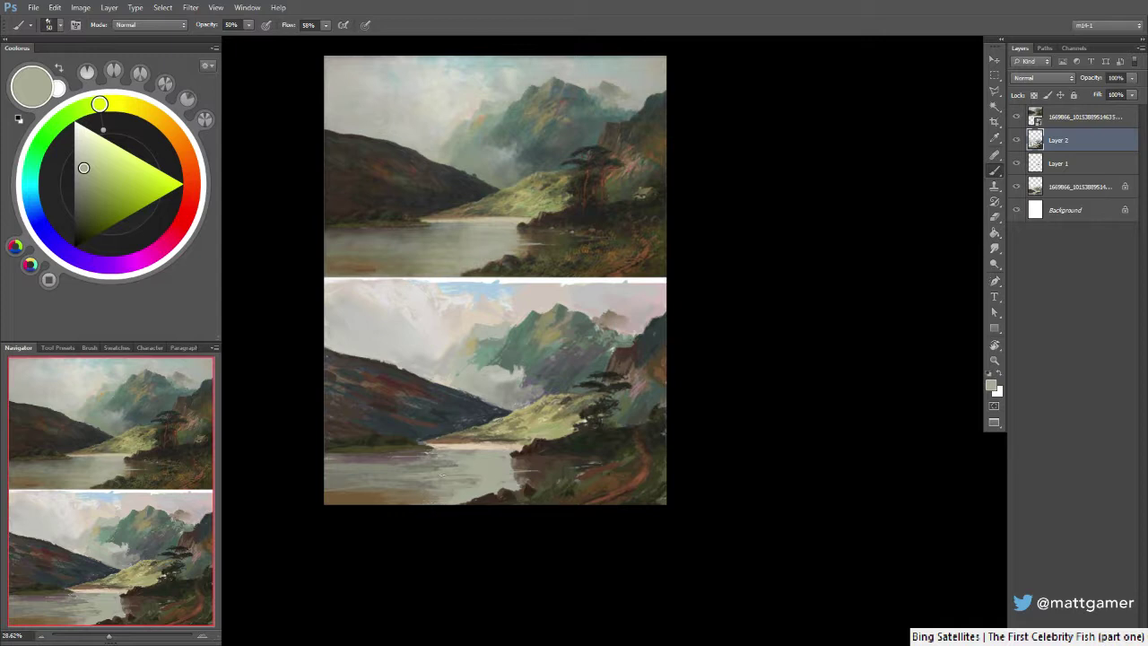
alt+click(438, 460)
alt+click(466, 465)
alt+click(462, 461)
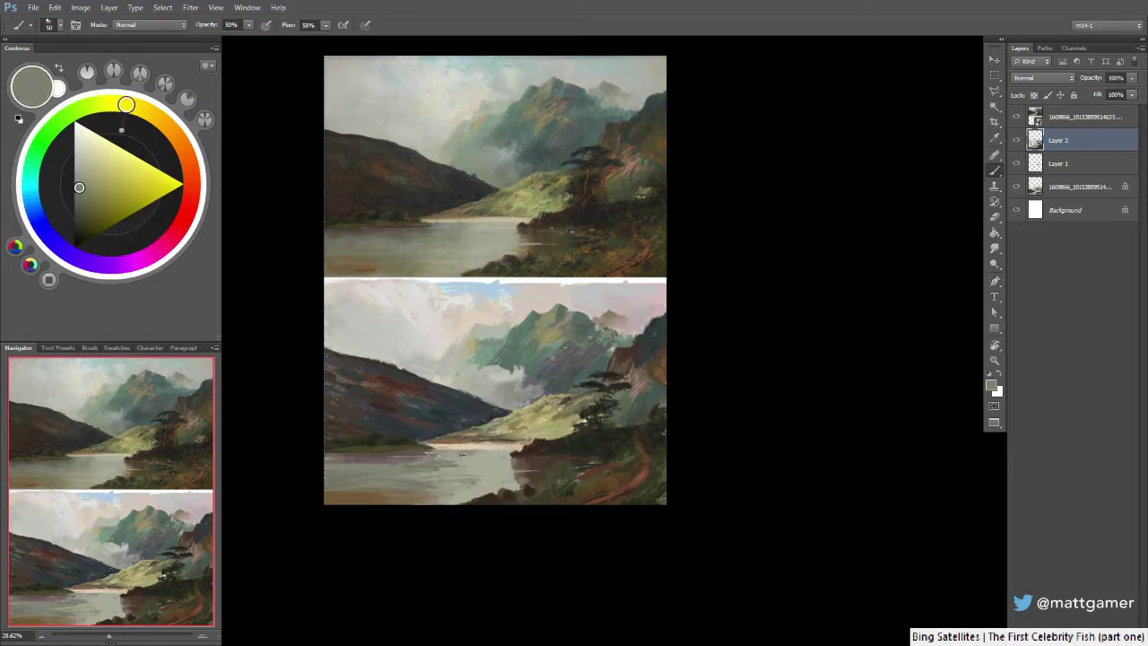
alt+click(393, 459)
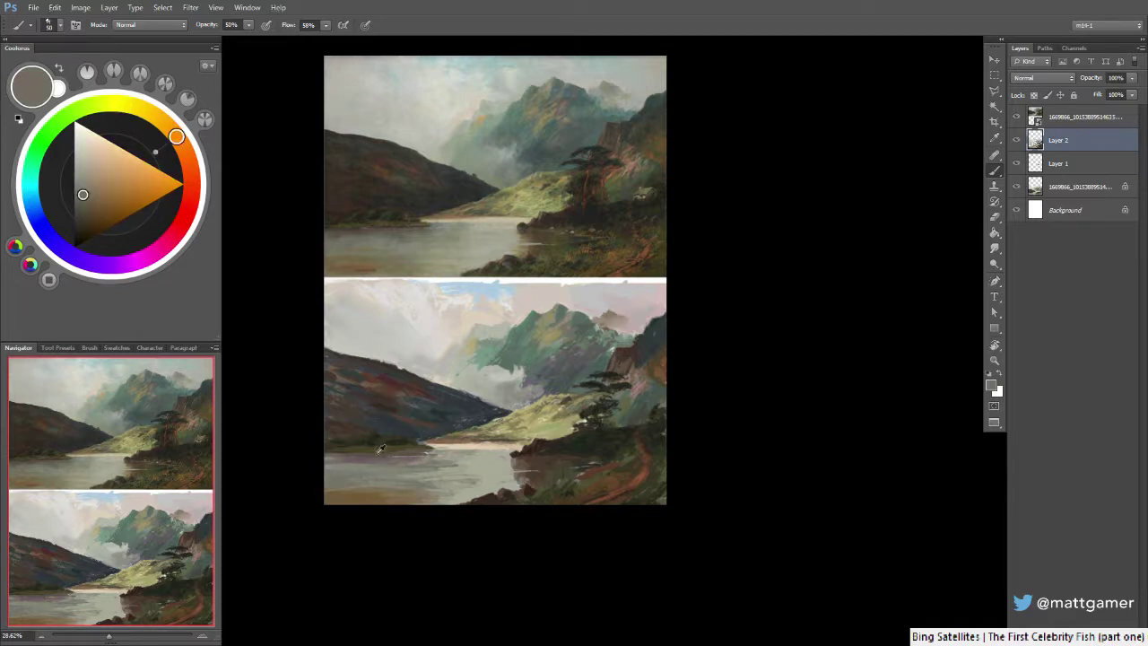
alt+click(360, 456)
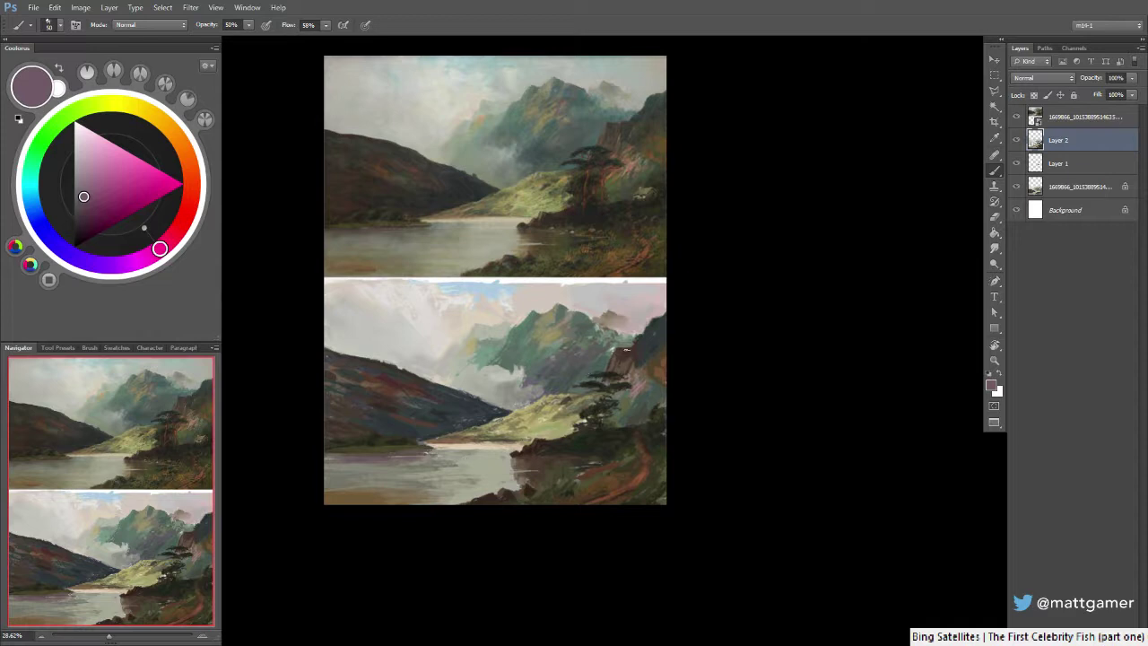
Touch up the distant mountain's lower slopes with olive-grey and dark blue-grey sampled from it
alt+click(564, 349)
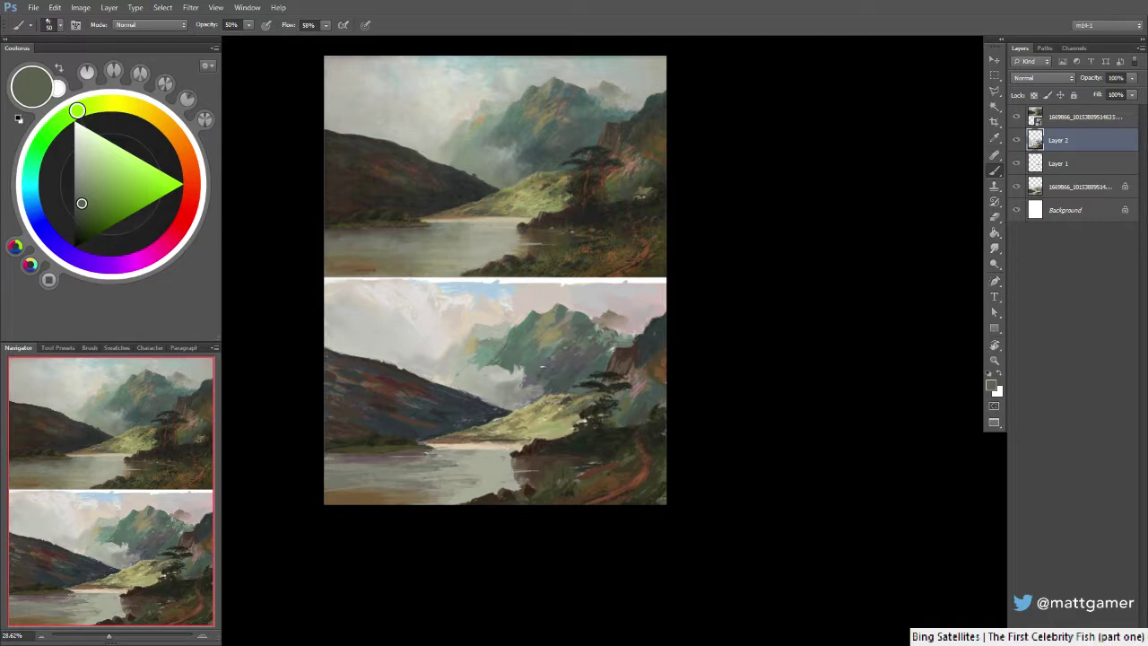
alt+click(553, 367)
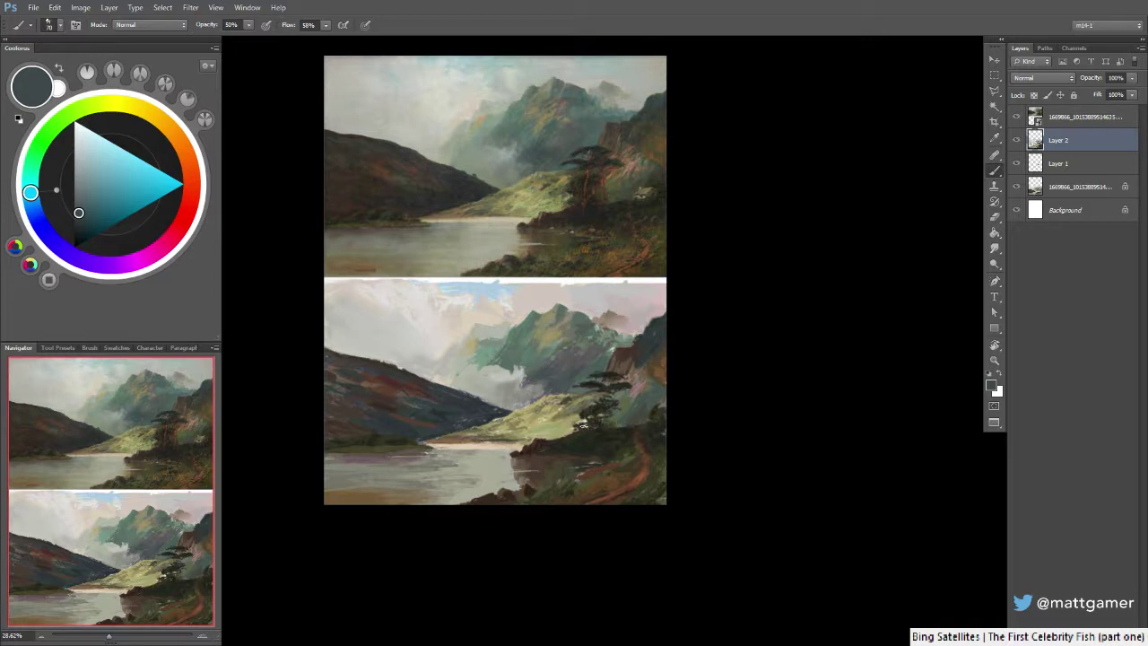
Paint the lakeside tree's slim trunks with a smaller brush in dark brown sampled from the cliff behind it
key(z)
click(621, 394)
click(621, 395)
key(b)
alt+click(646, 482)
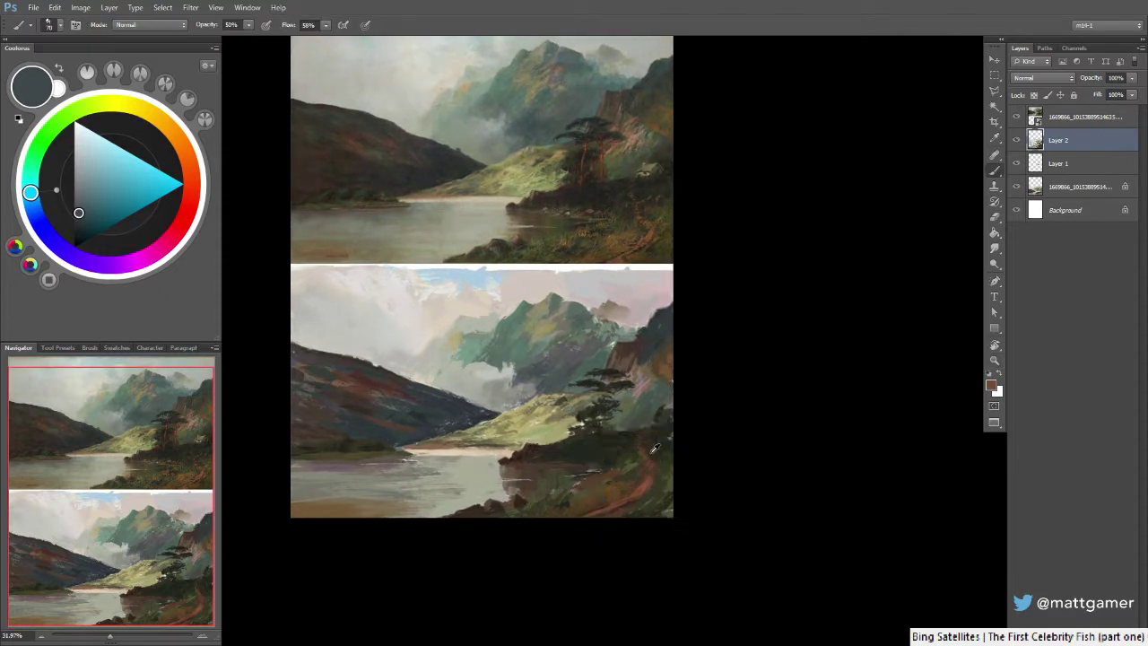
alt+click(645, 482)
alt+click(574, 141)
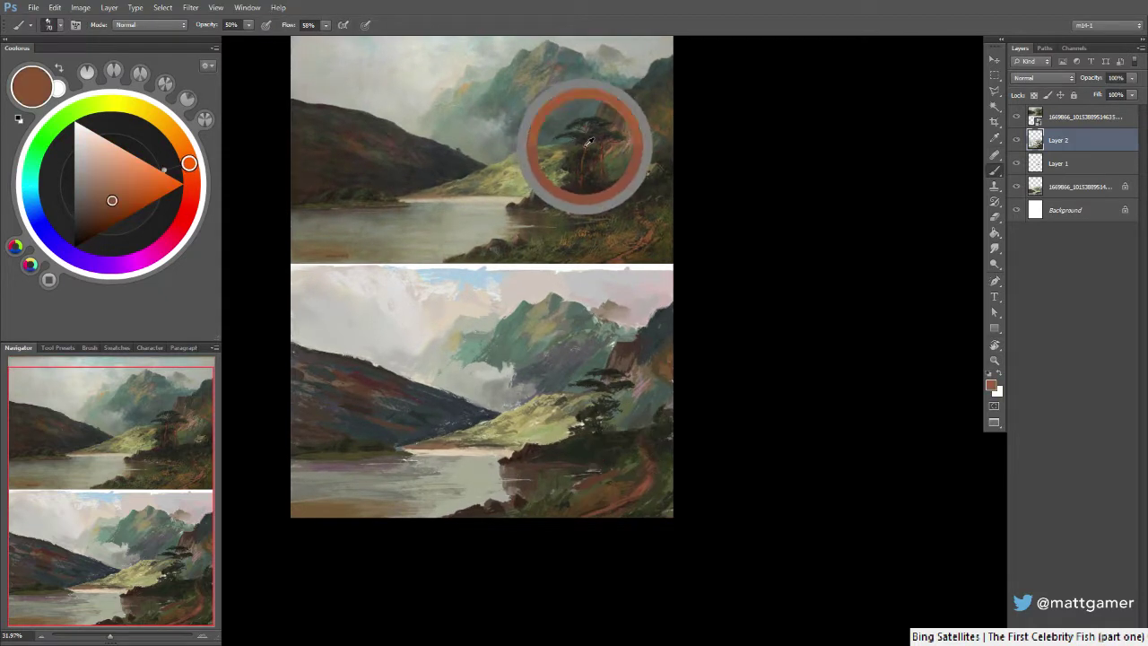
alt+click(608, 148)
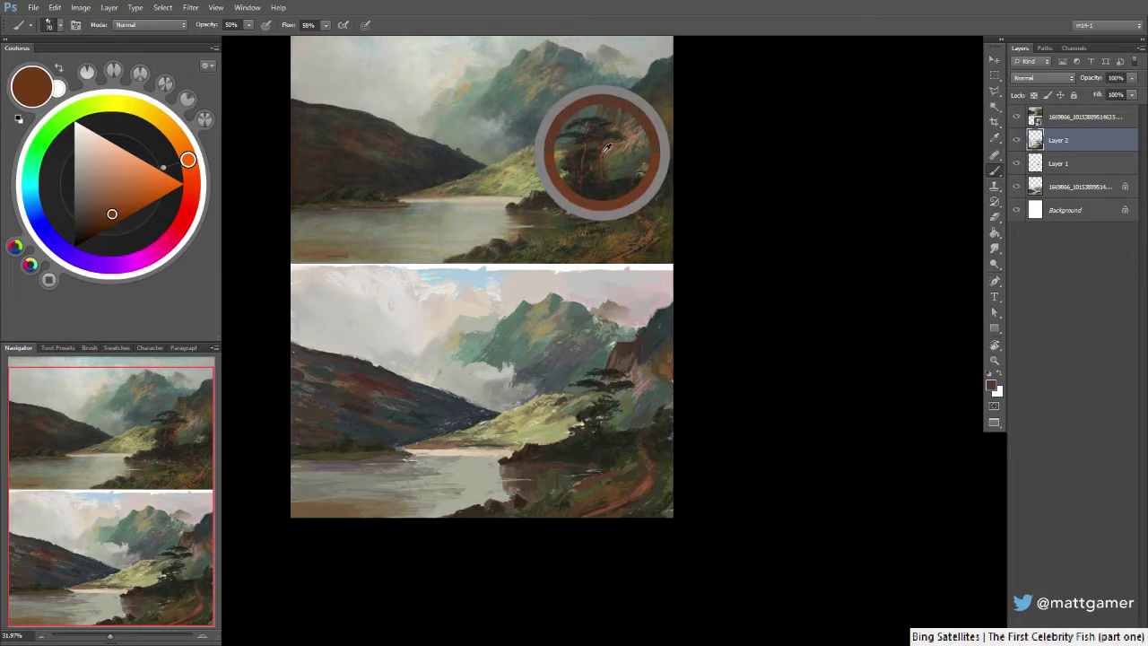
alt+click(637, 344)
key(ctrl+space)
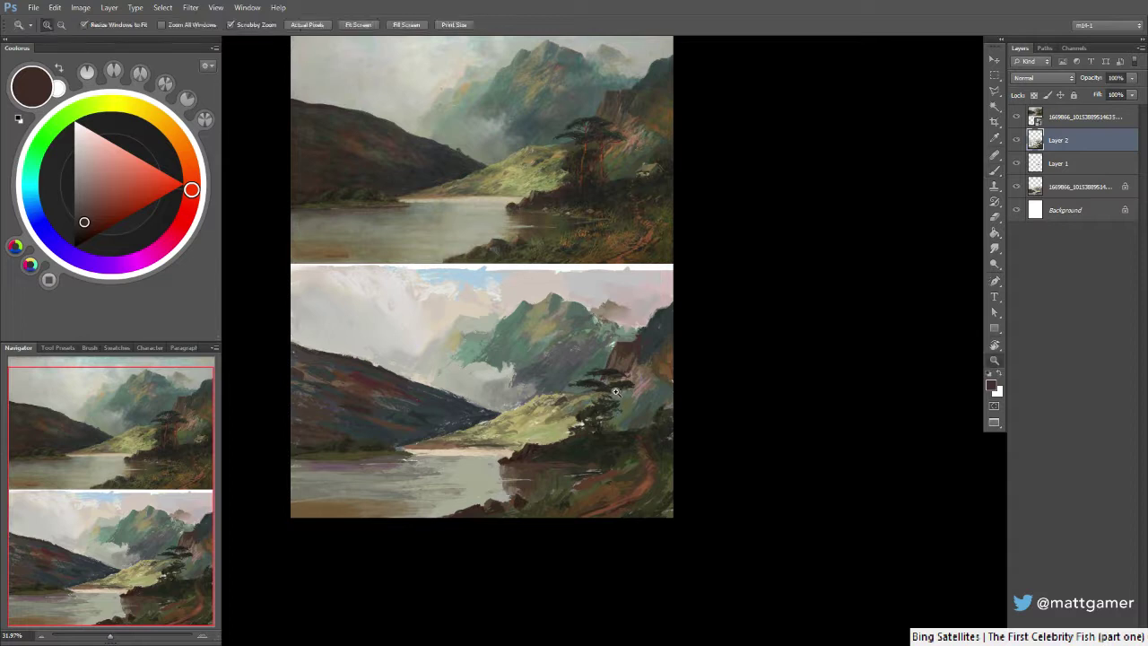
key([)
key([)
key([)
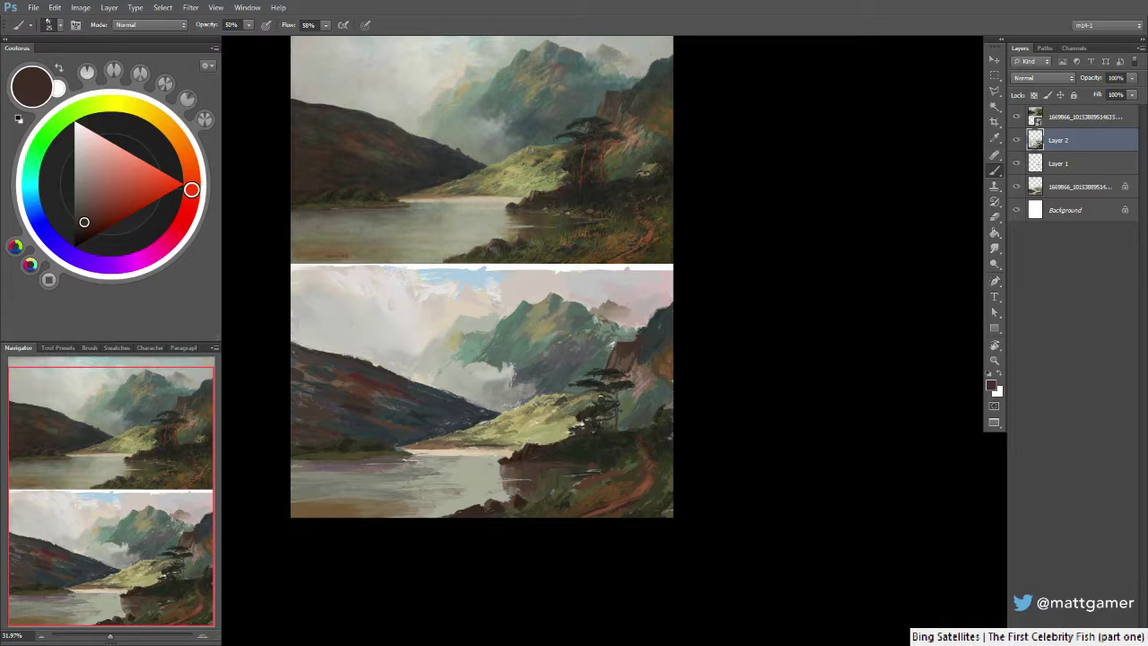
Refine the tree's upper canopy and branches against the cliff with sampled near-black olive and dark brown tones
alt+click(608, 366)
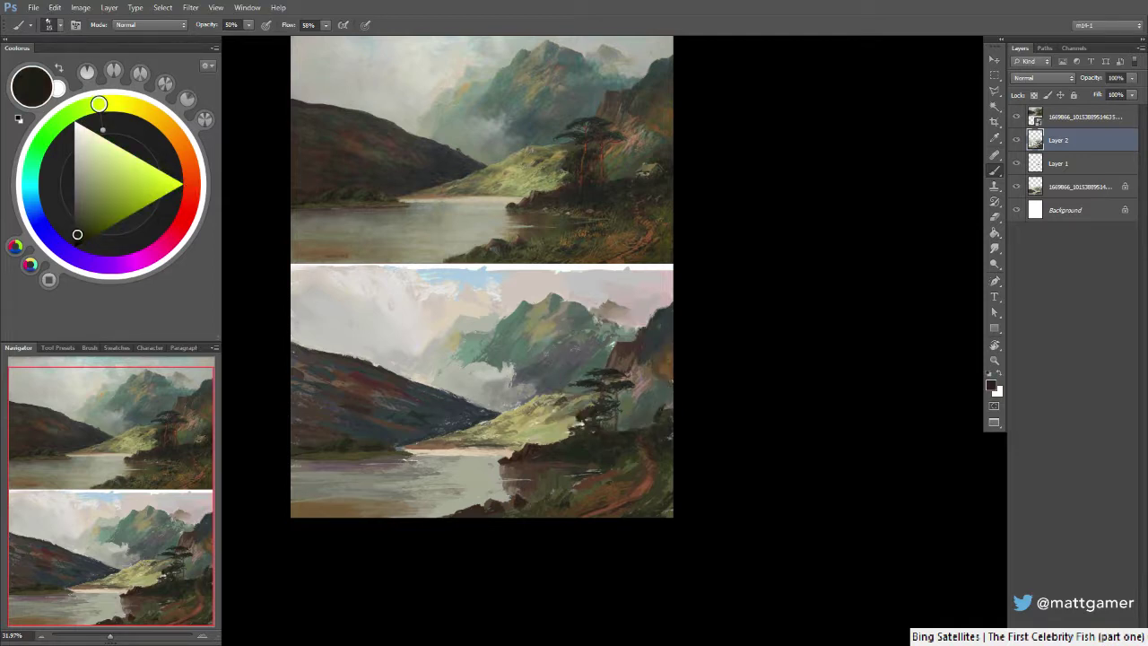
alt+click(629, 351)
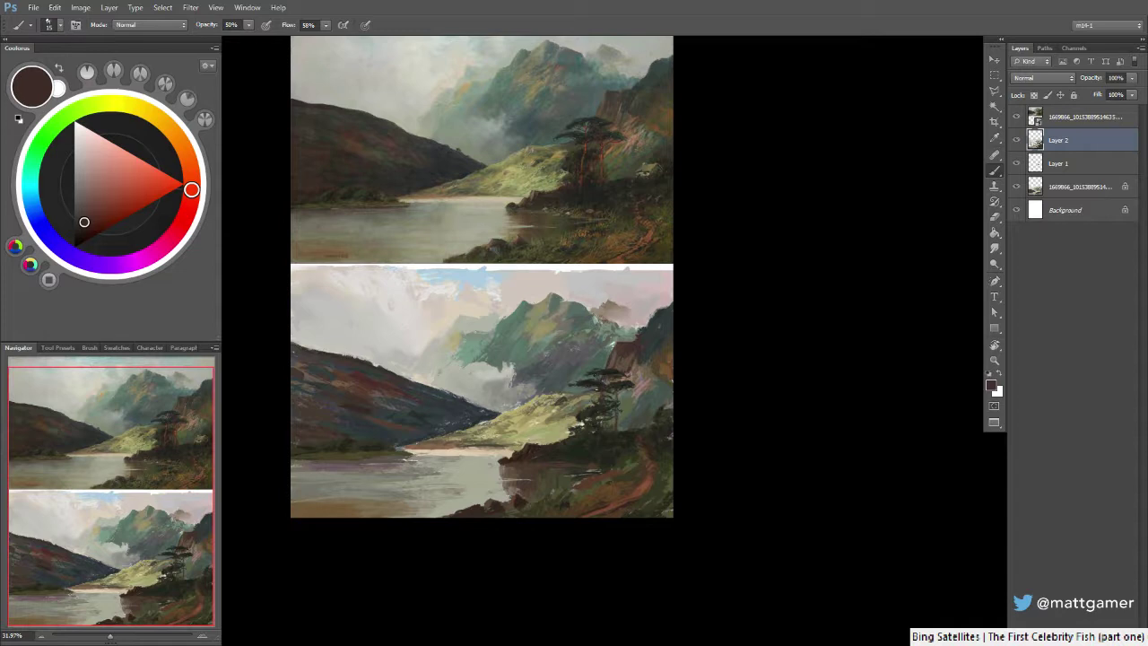
alt+click(596, 380)
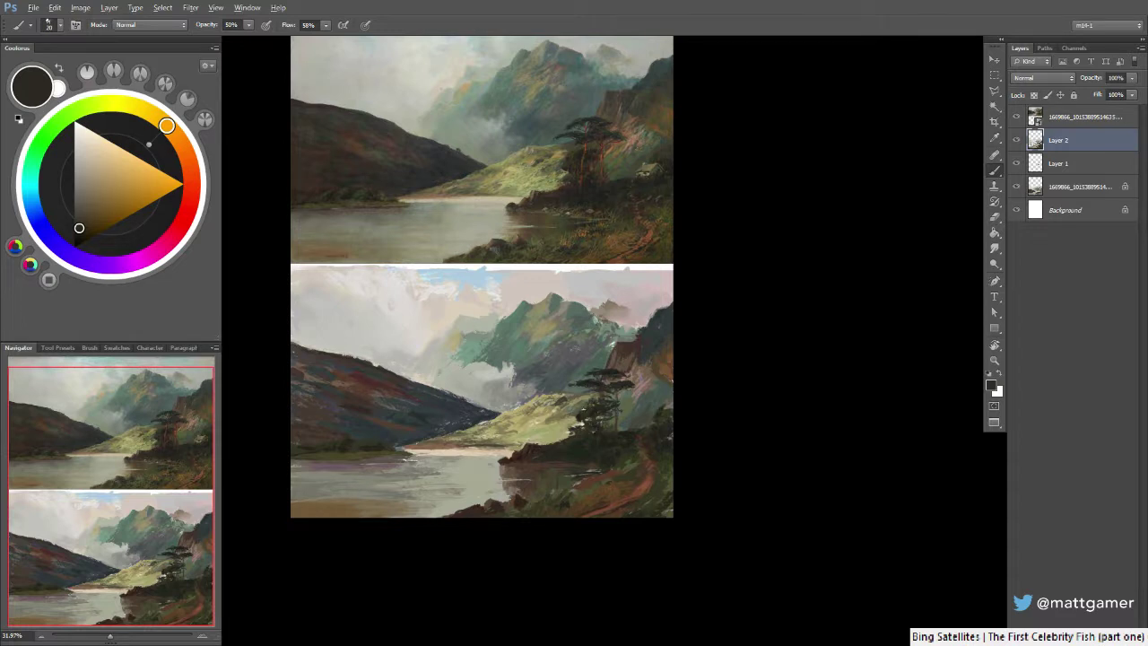
Build up the dark foliage around the tree's base with sampled dark olive tones, raising the brush opacity to 100%
alt+click(597, 415)
alt+click(581, 423)
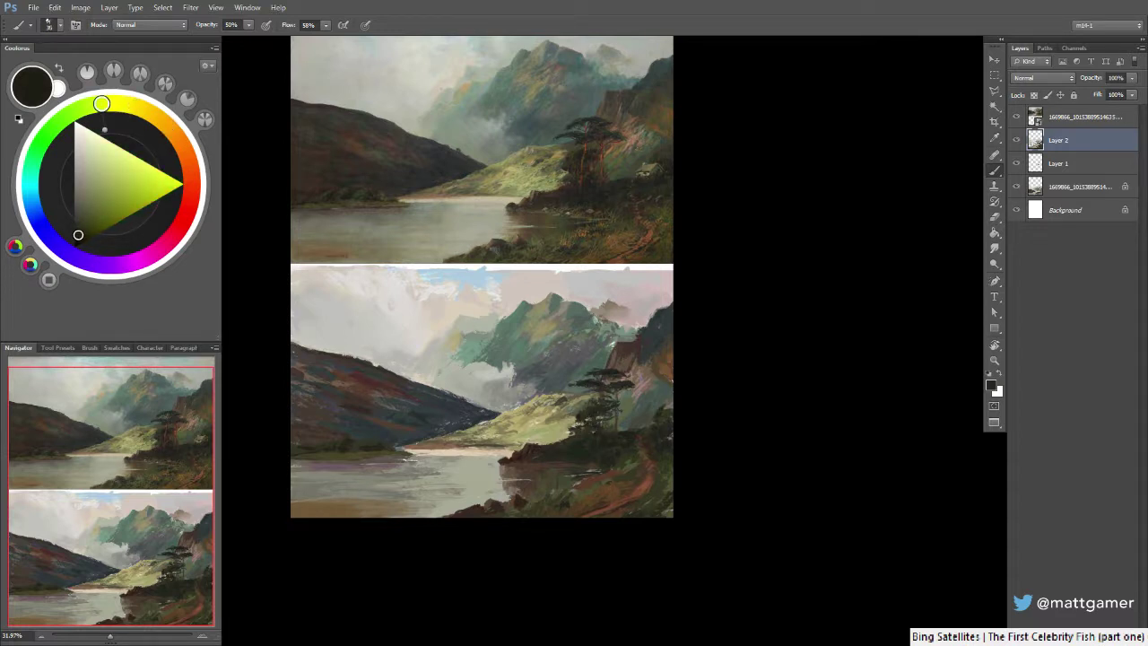
key(0)
alt+click(589, 409)
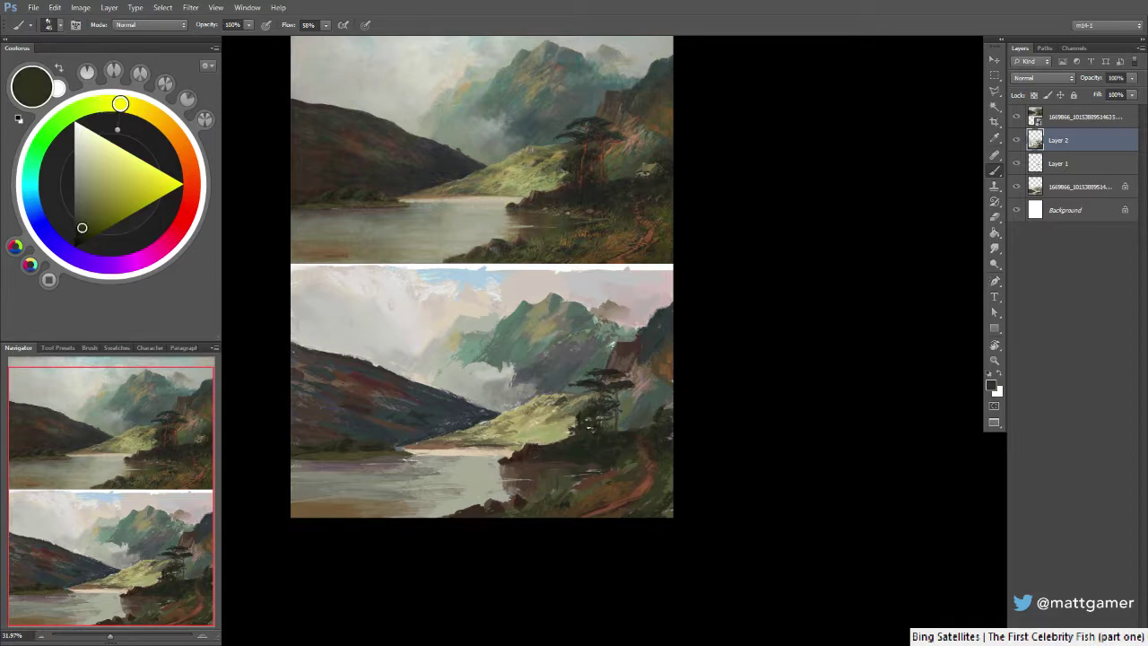
Add small ochre-brown light accents along the tree's front trunk
alt+click(643, 485)
drag(179, 188, 174, 134)
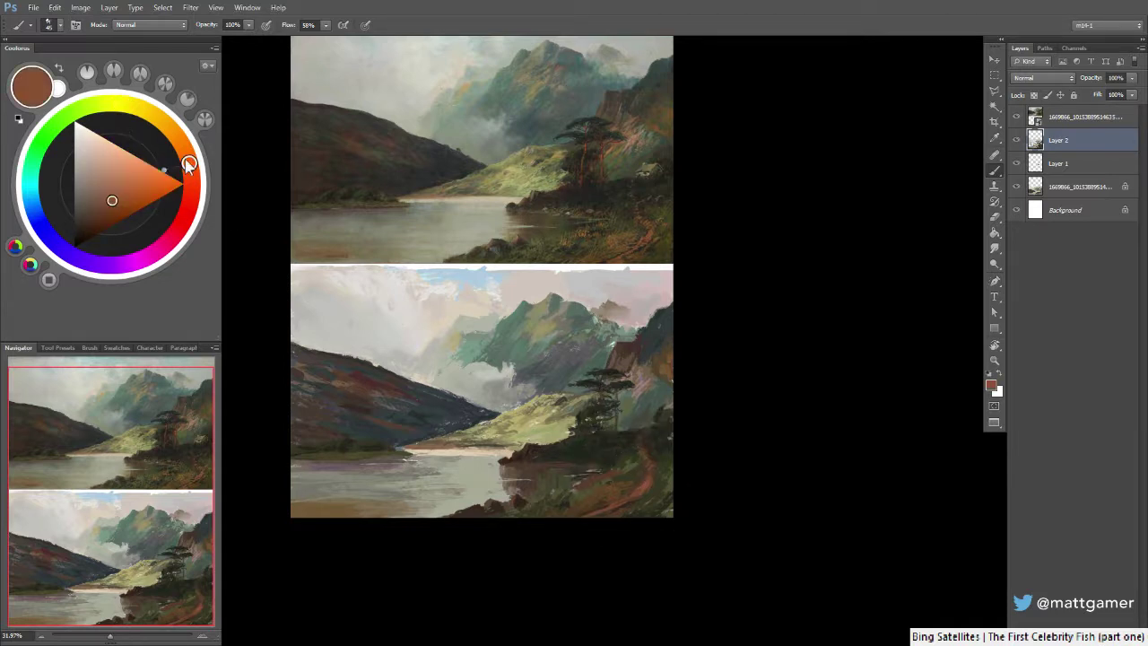
click(115, 205)
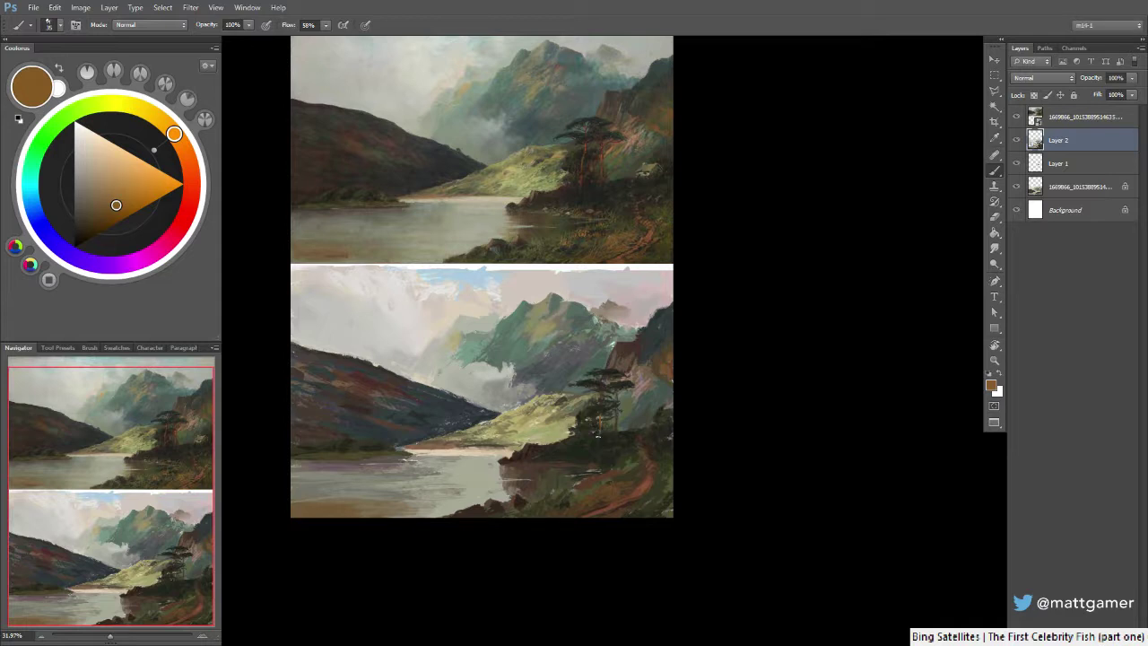
drag(599, 431, 599, 441)
drag(600, 391, 599, 401)
Paint the tree's trunks and branches with warm brown and darker brown strokes
alt+click(615, 427)
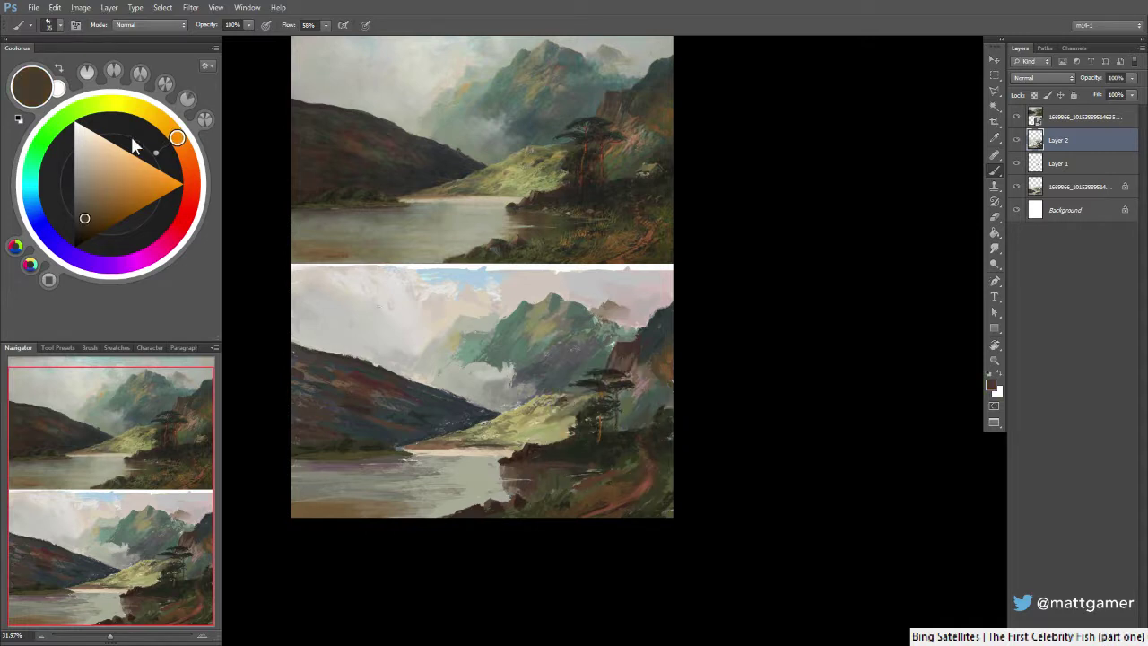
click(184, 162)
mouse_move(185, 165)
mouse_down()
mouse_move(189, 198)
mouse_move(185, 152)
mouse_up()
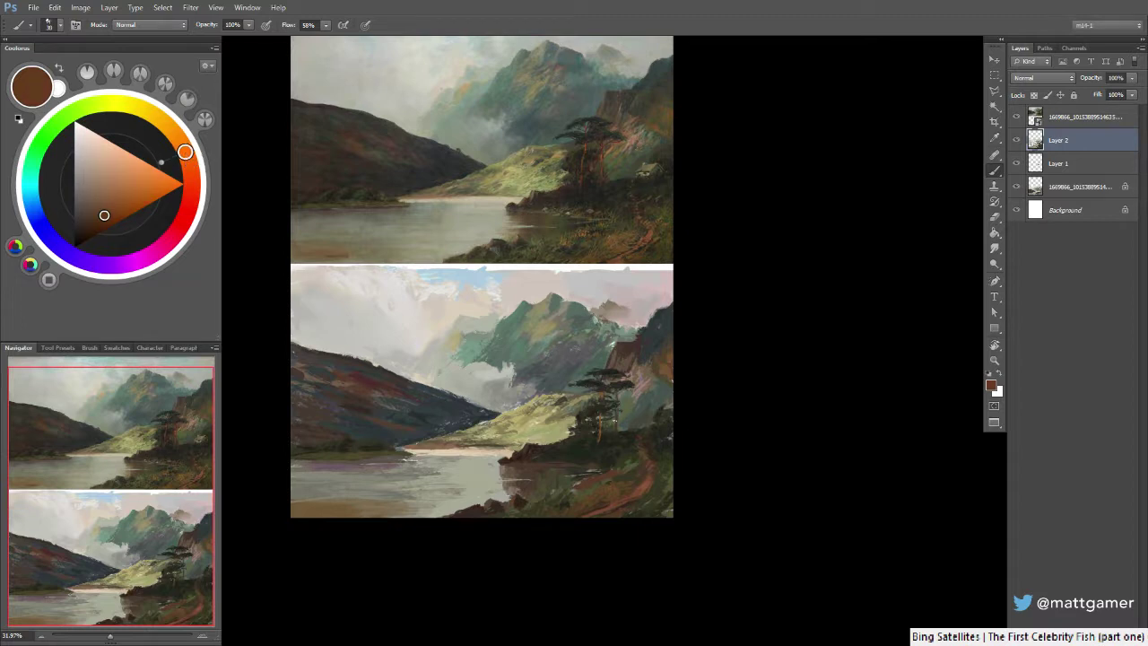
click(92, 225)
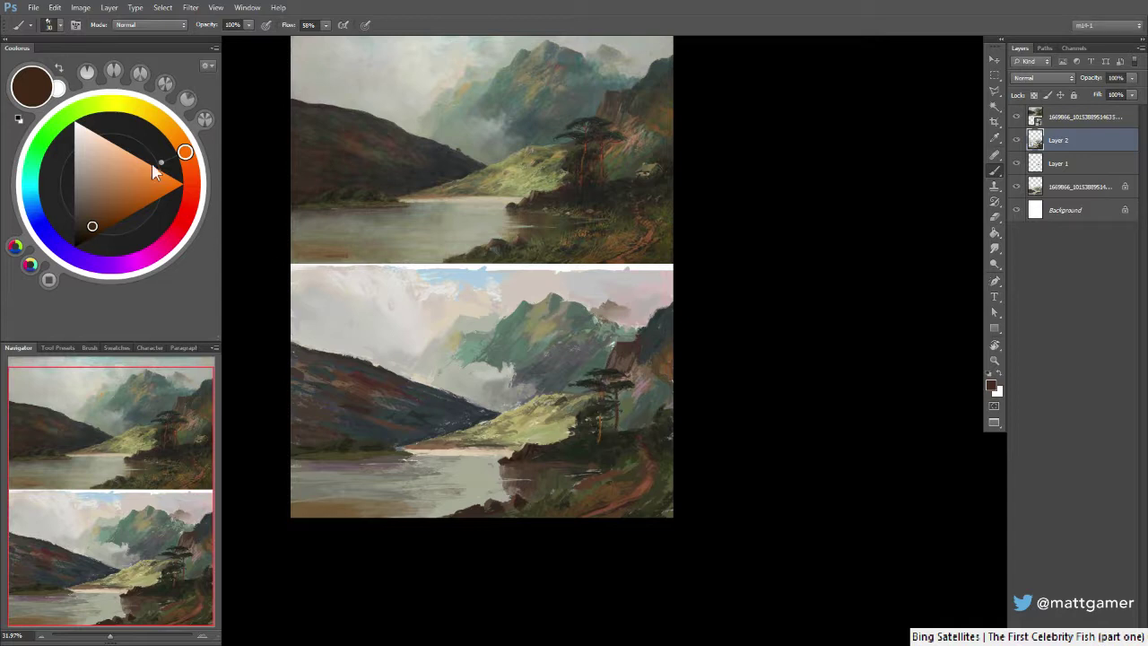
Warm the sunlit sides of the tree trunks with red-brown, burnt orange and brick-red strokes
drag(185, 152, 177, 139)
drag(94, 223, 109, 216)
drag(178, 139, 189, 161)
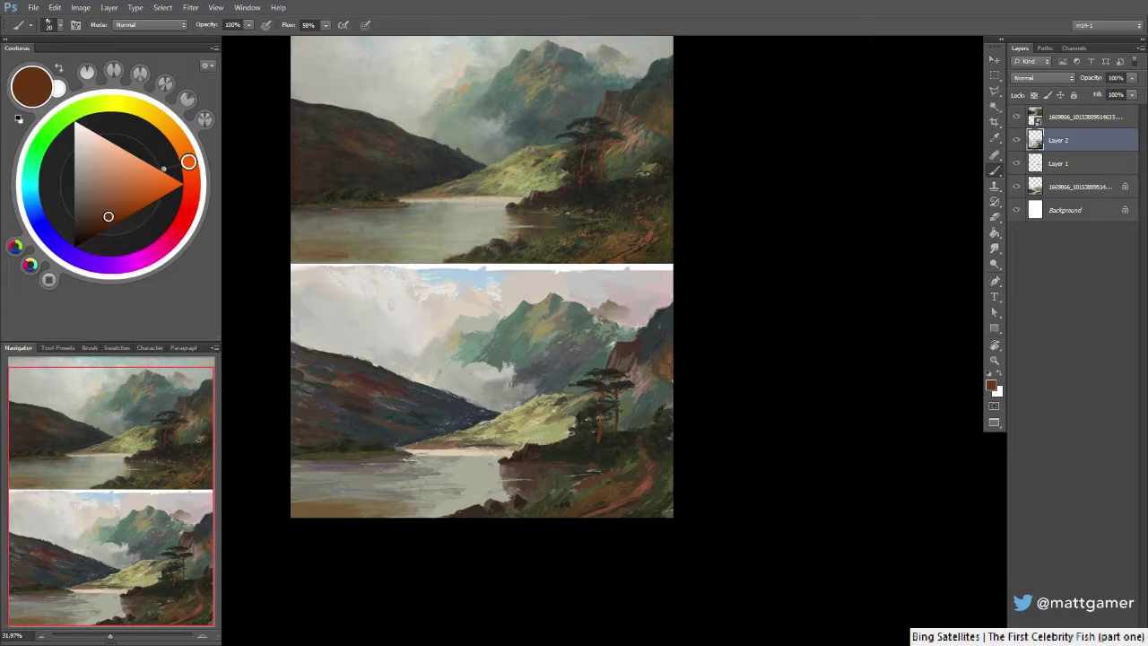
drag(114, 218, 135, 194)
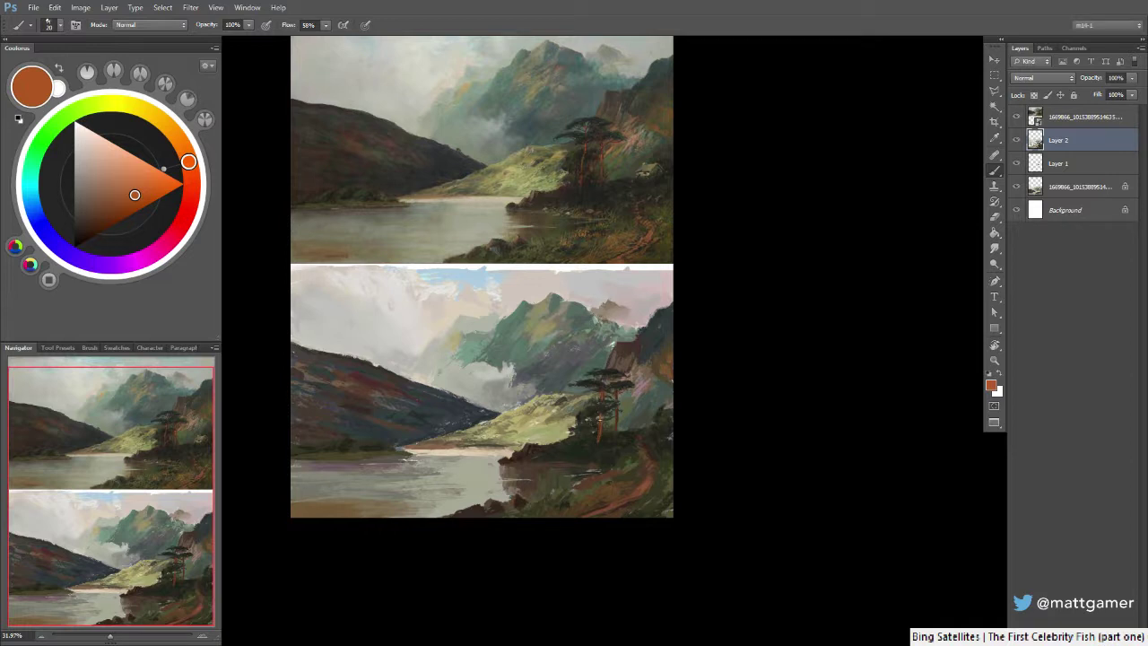
drag(188, 162, 190, 173)
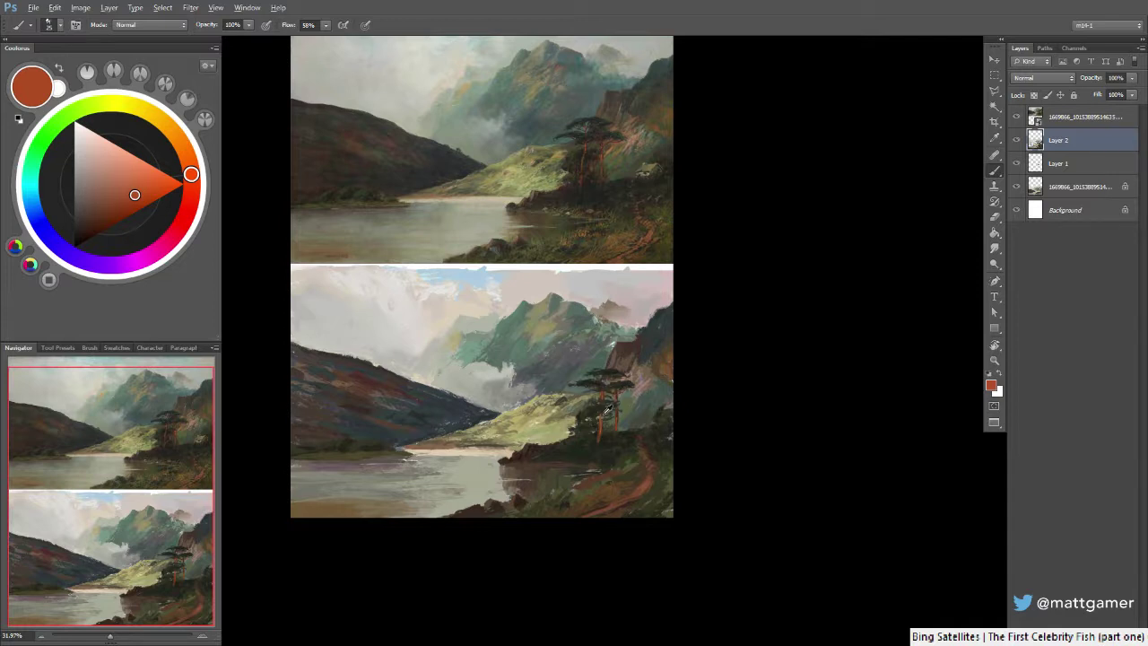
Define the trunks and the foliage between them with sampled near-black olive and red-brown tones
alt+click(603, 408)
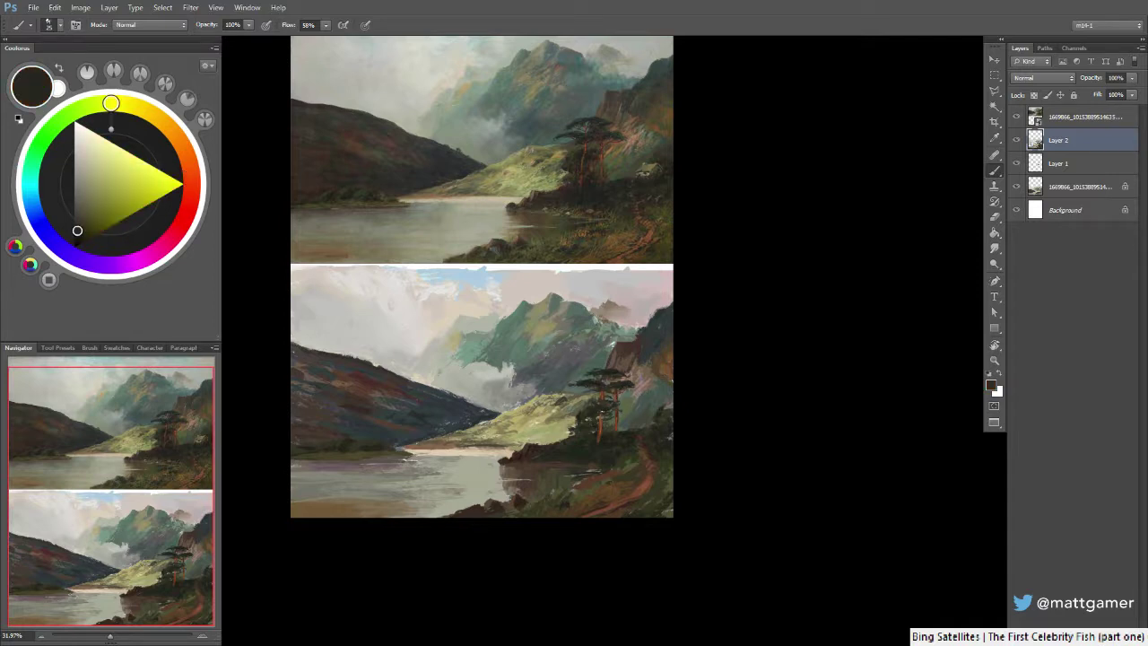
alt+click(604, 420)
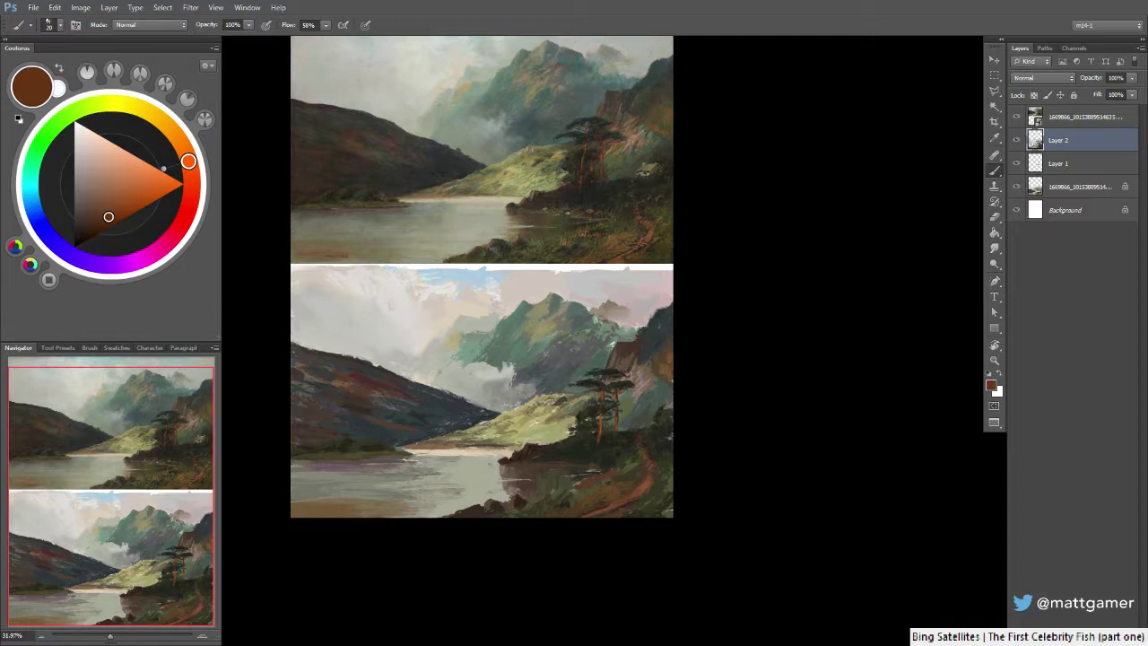
alt+click(594, 408)
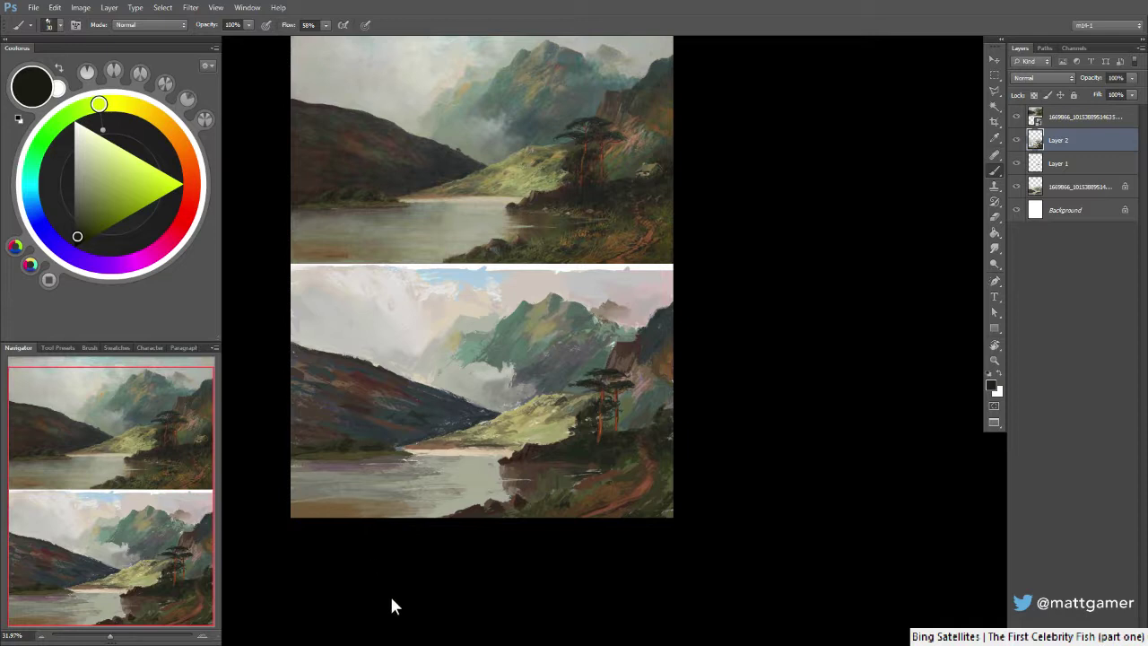
Blend the middle of the sunlit hill with sampled olive and light yellow-green tones and a slightly darker green
alt+click(519, 432)
alt+click(508, 425)
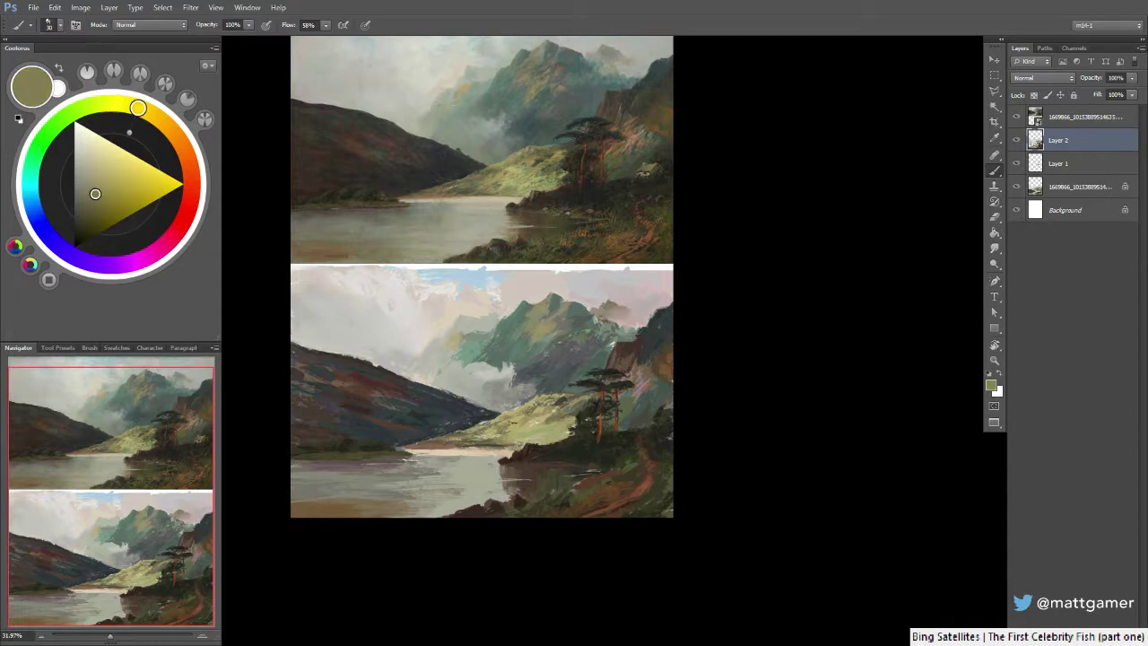
alt+click(515, 430)
alt+click(508, 415)
alt+click(510, 416)
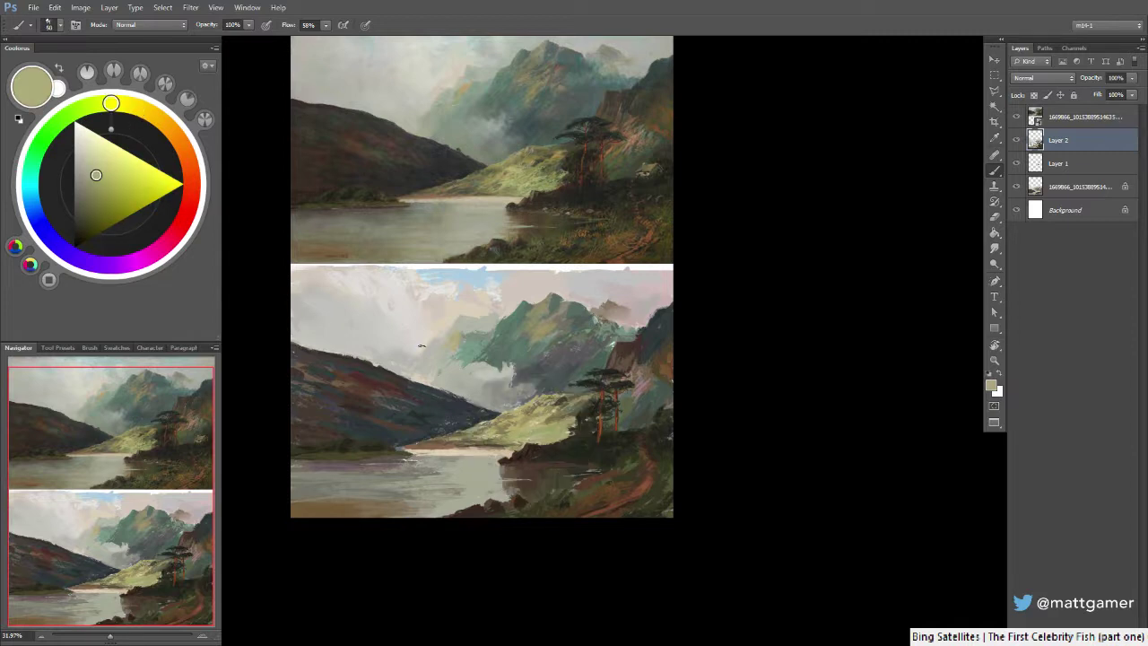
drag(93, 177, 93, 187)
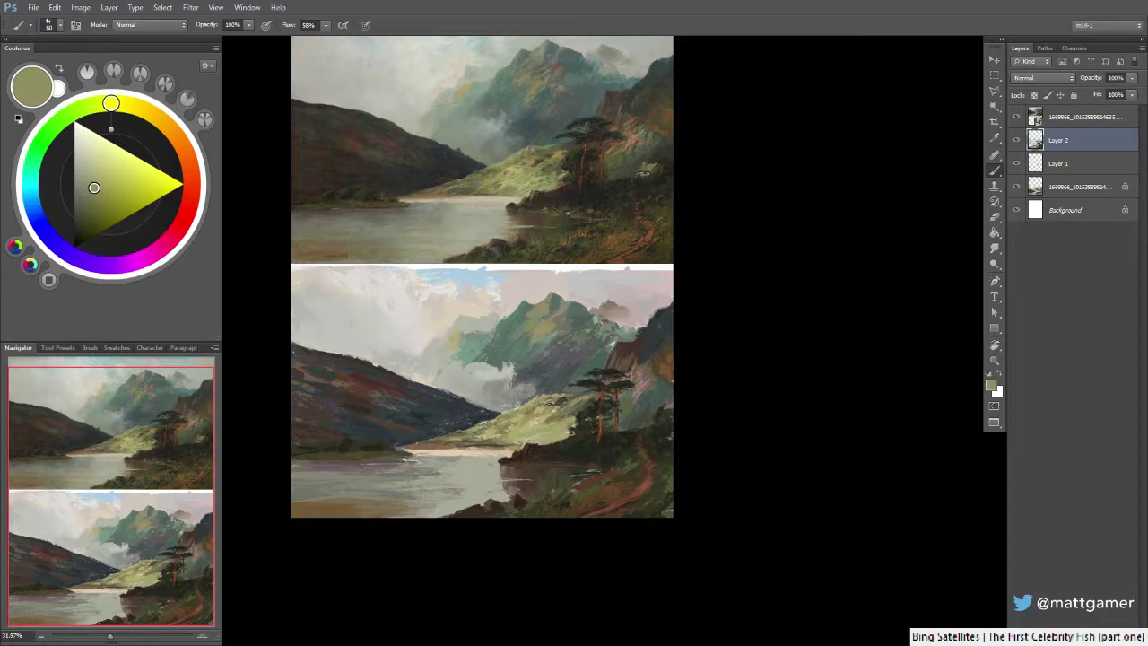
Rework the sunlit hill's upper slope and crest with sampled pale yellow, dark olive and grey-green strokes
alt+click(534, 421)
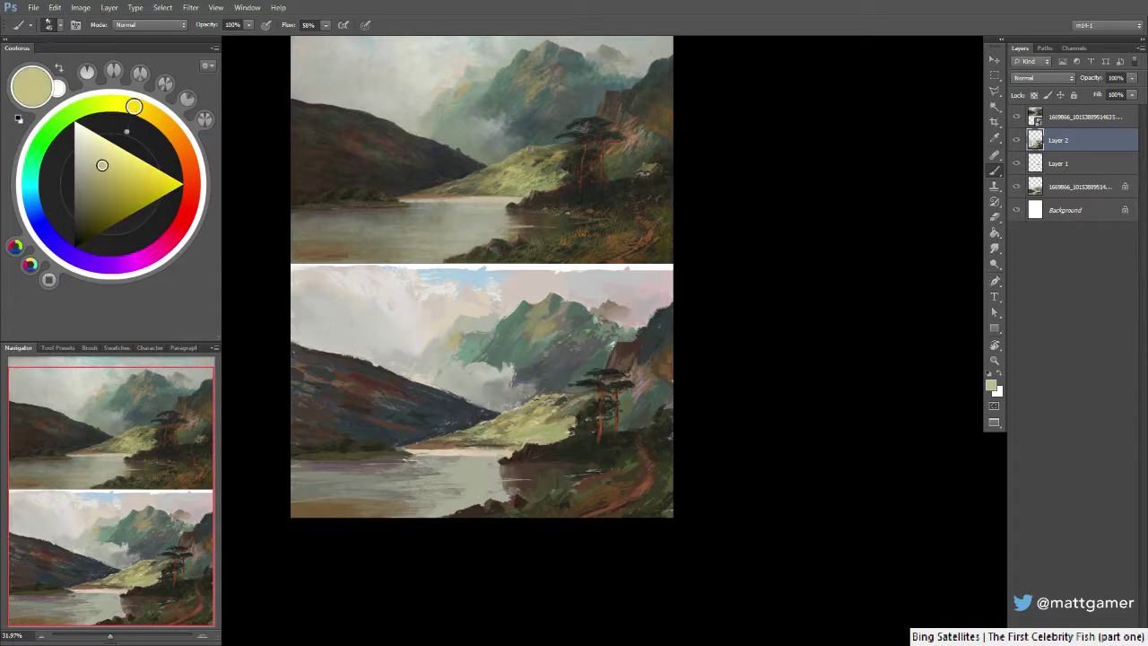
alt+click(570, 399)
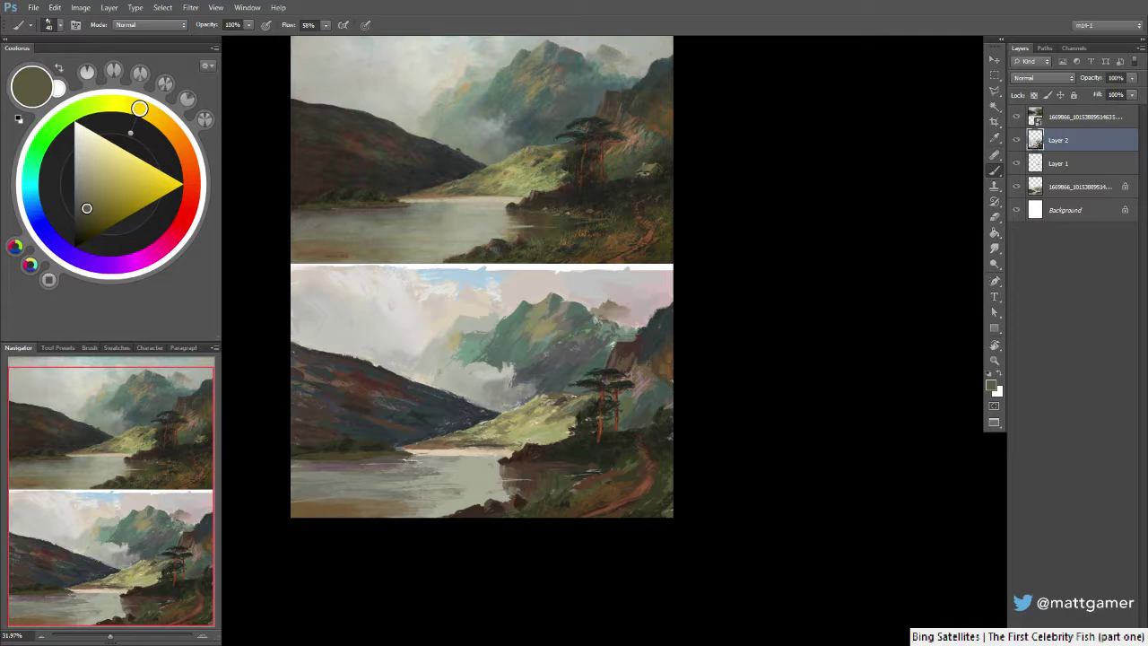
alt+click(571, 401)
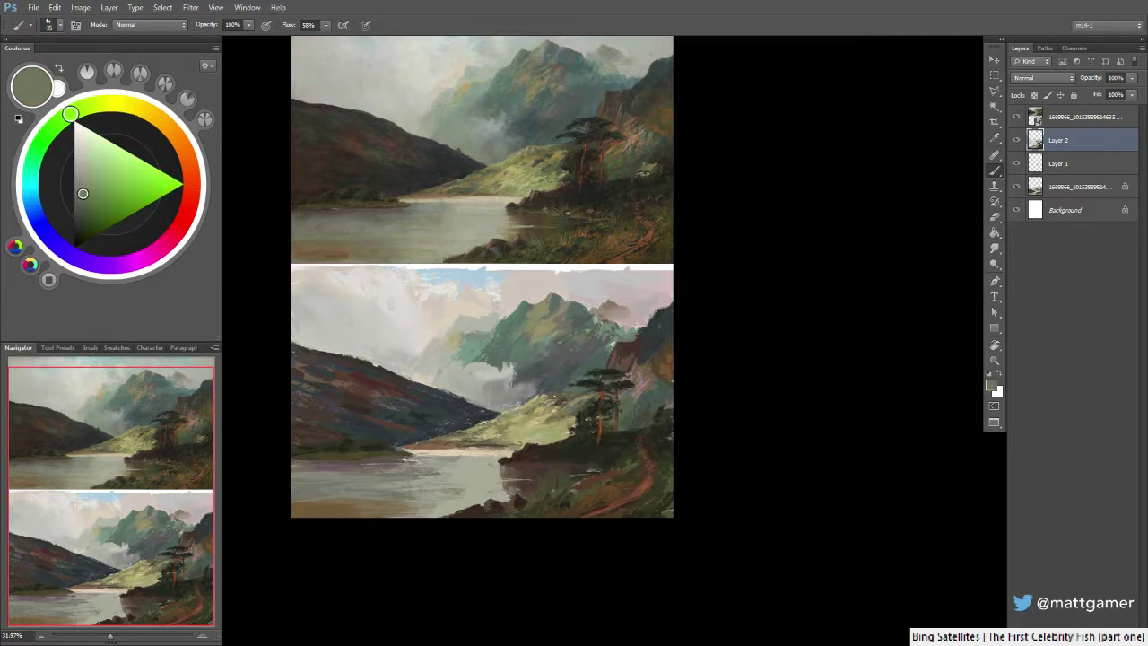
drag(544, 395, 557, 393)
Clean up the hill's edge beside the tree canopy with sampled olive and muted yellow-green tones
alt+click(584, 390)
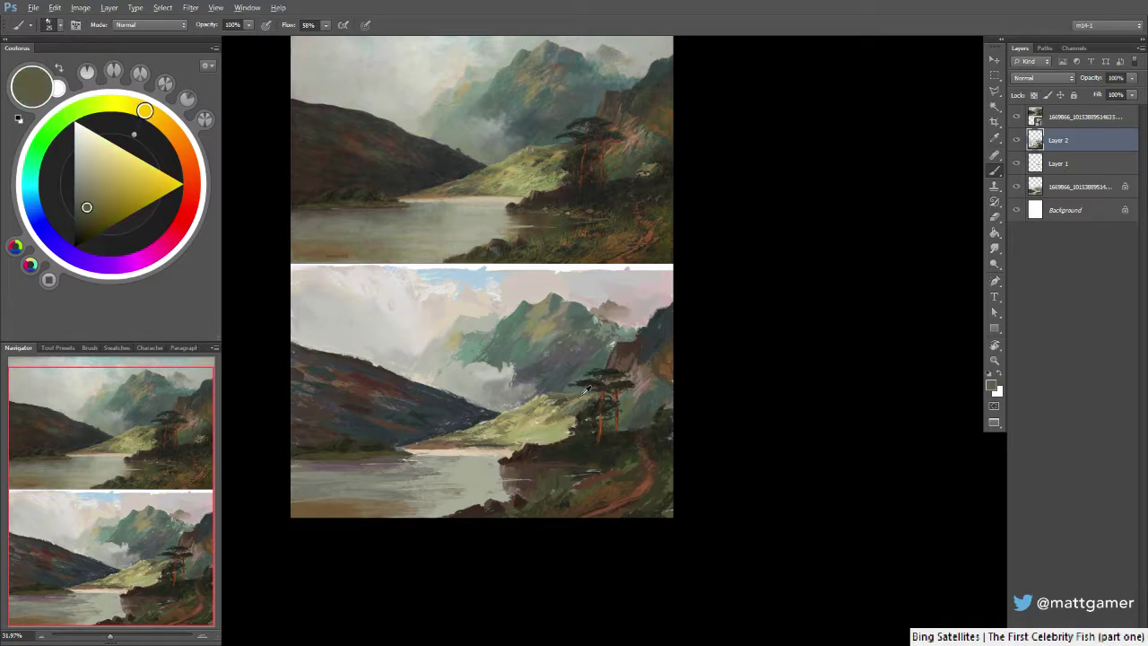
alt+click(588, 390)
key(])
alt+click(578, 400)
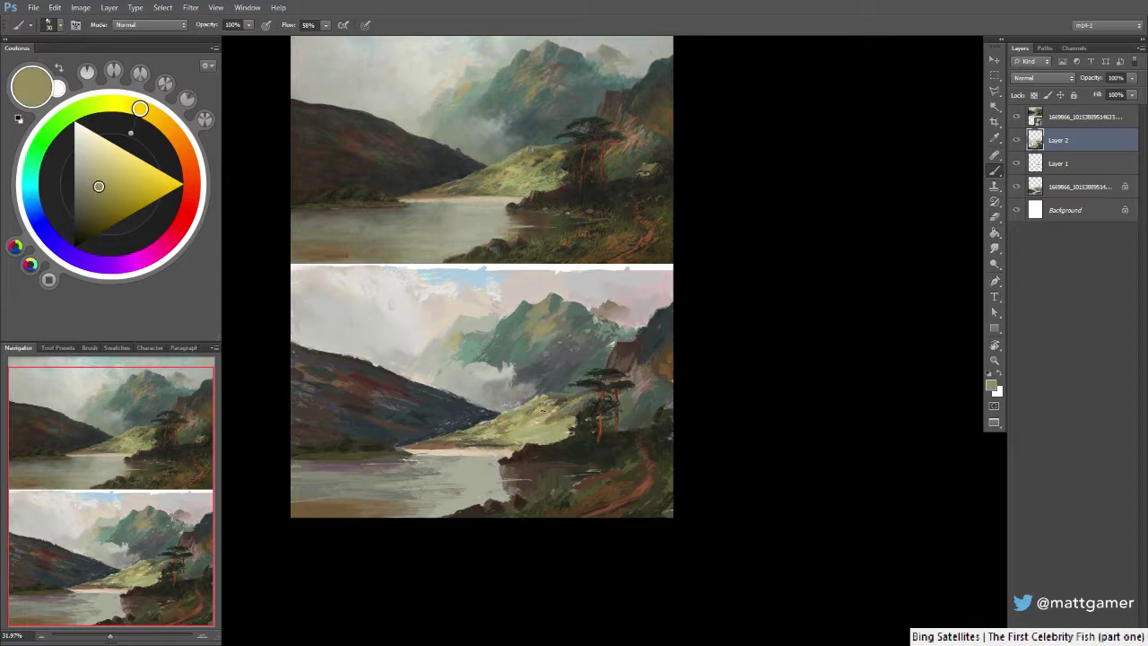
Refine the sunlit hill's peak and the mist behind it with sampled pale yellow-green and neutral grey tones
alt+click(529, 395)
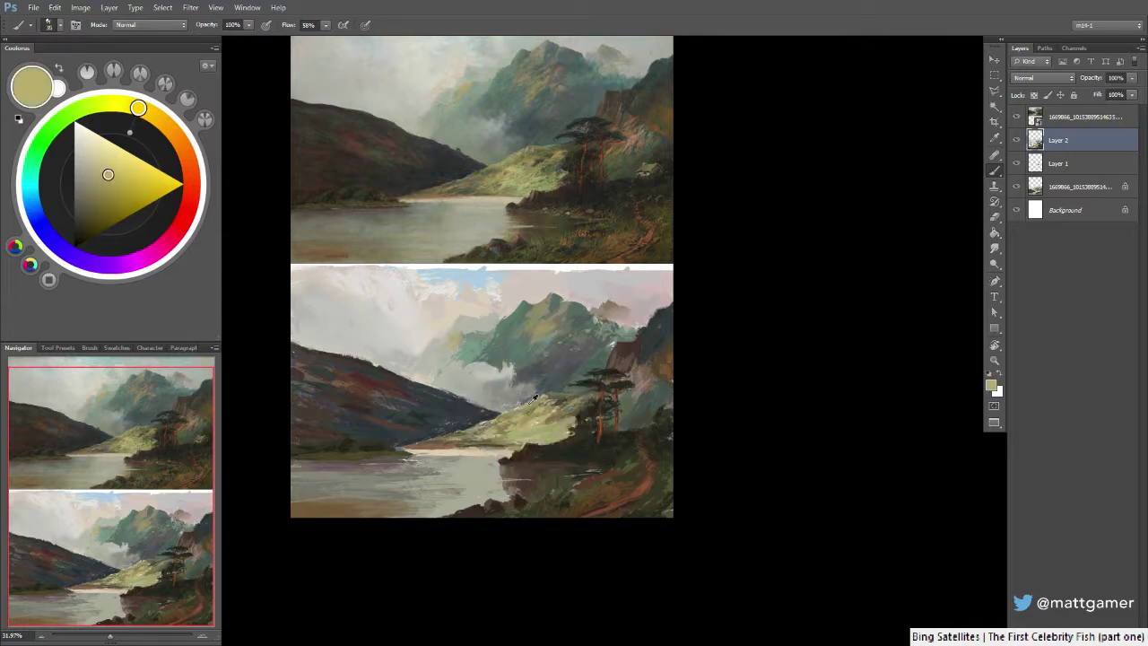
alt+click(531, 395)
alt+click(525, 392)
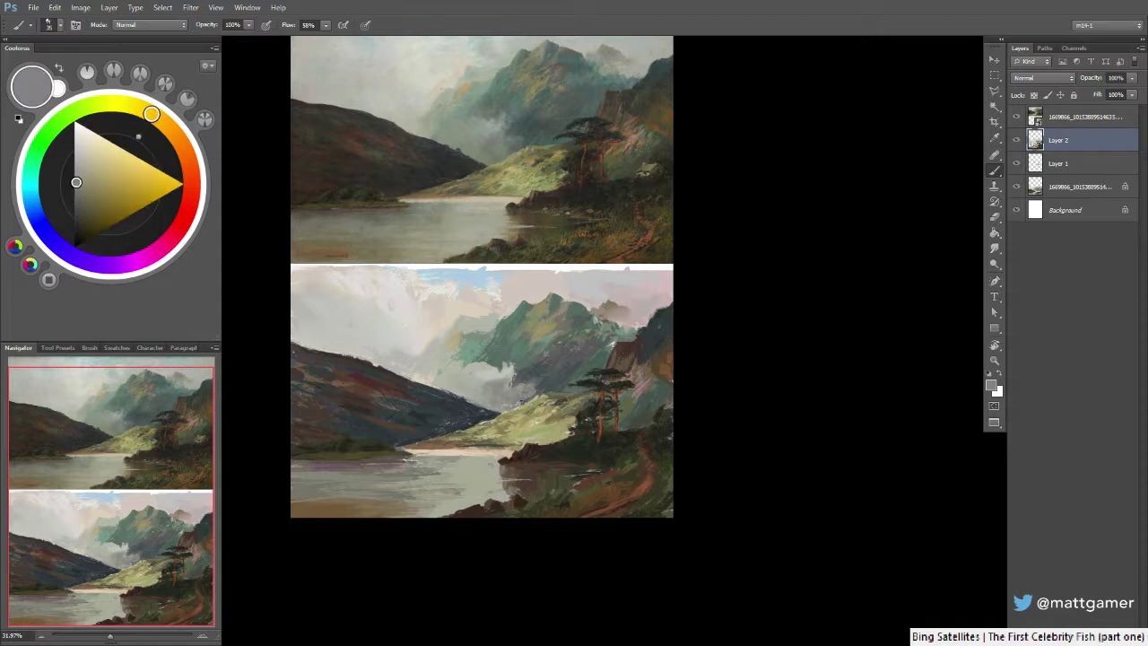
alt+click(522, 399)
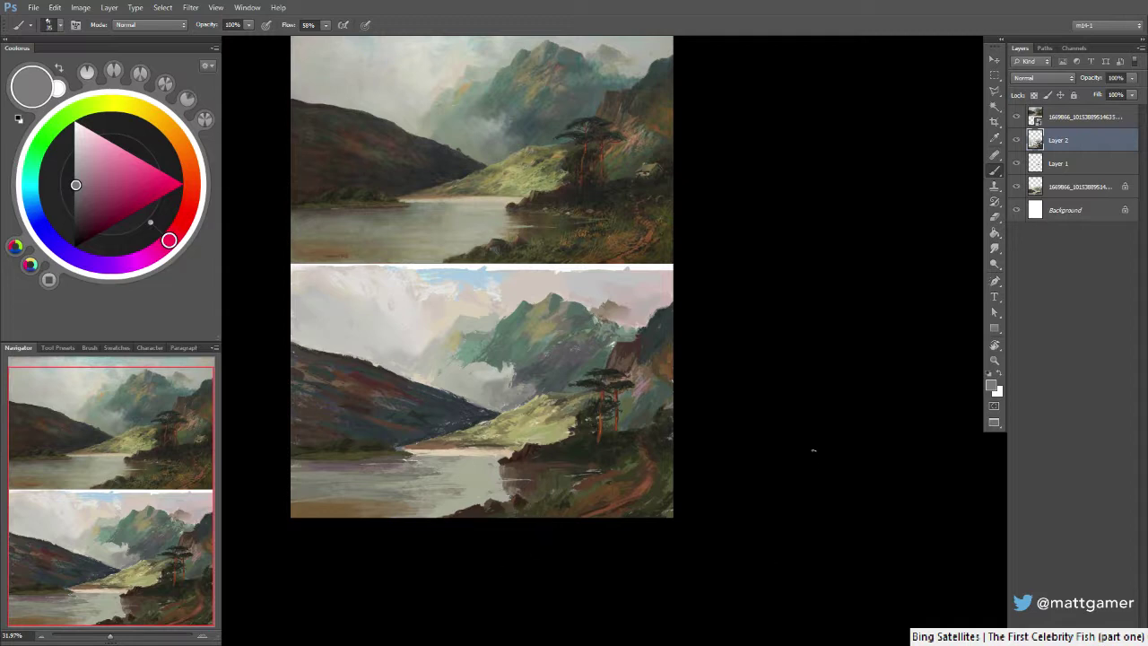
Rework the upper edge of the cliff behind the tree with sampled dark blue-grey and dark brown tones and a slightly richer brown
alt+click(654, 344)
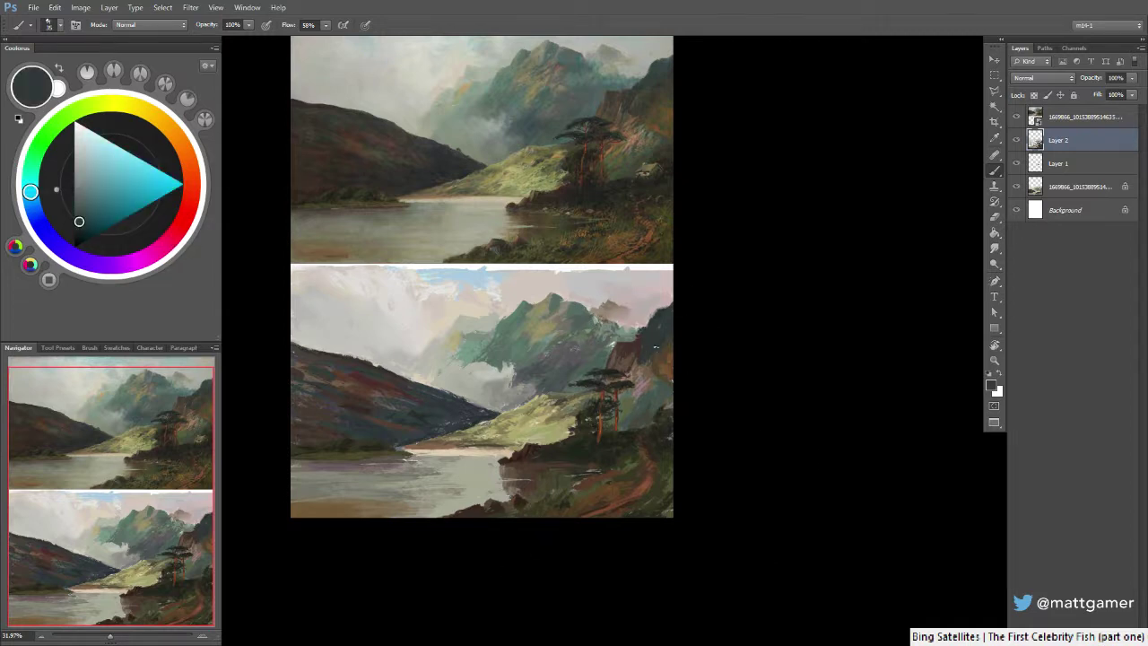
alt+click(662, 340)
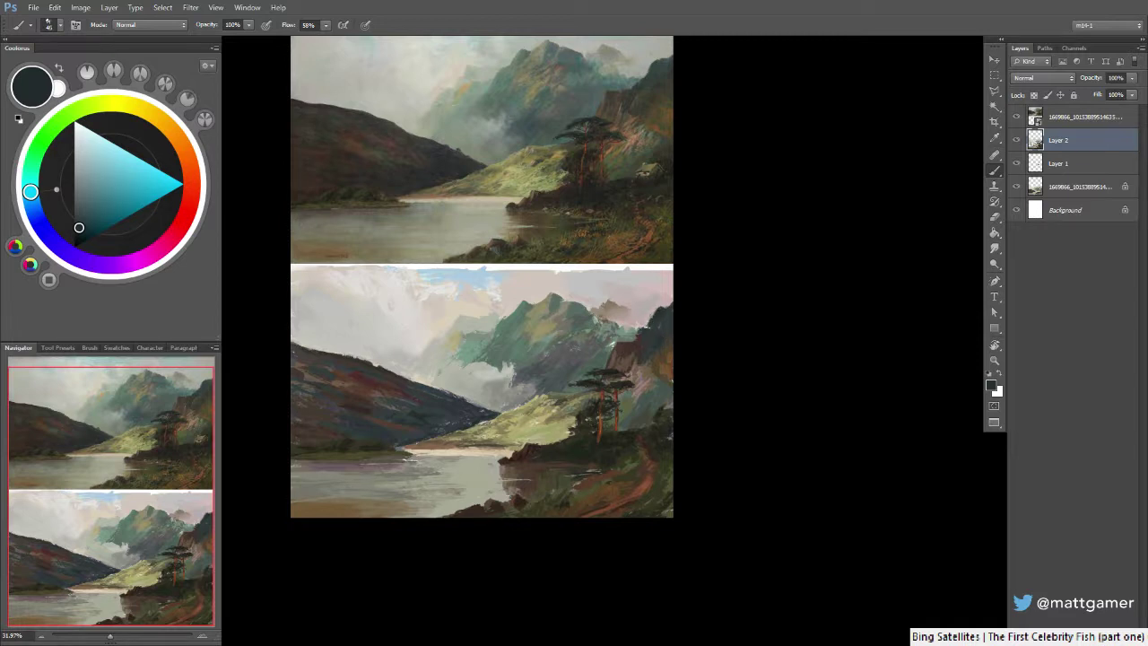
alt+click(630, 339)
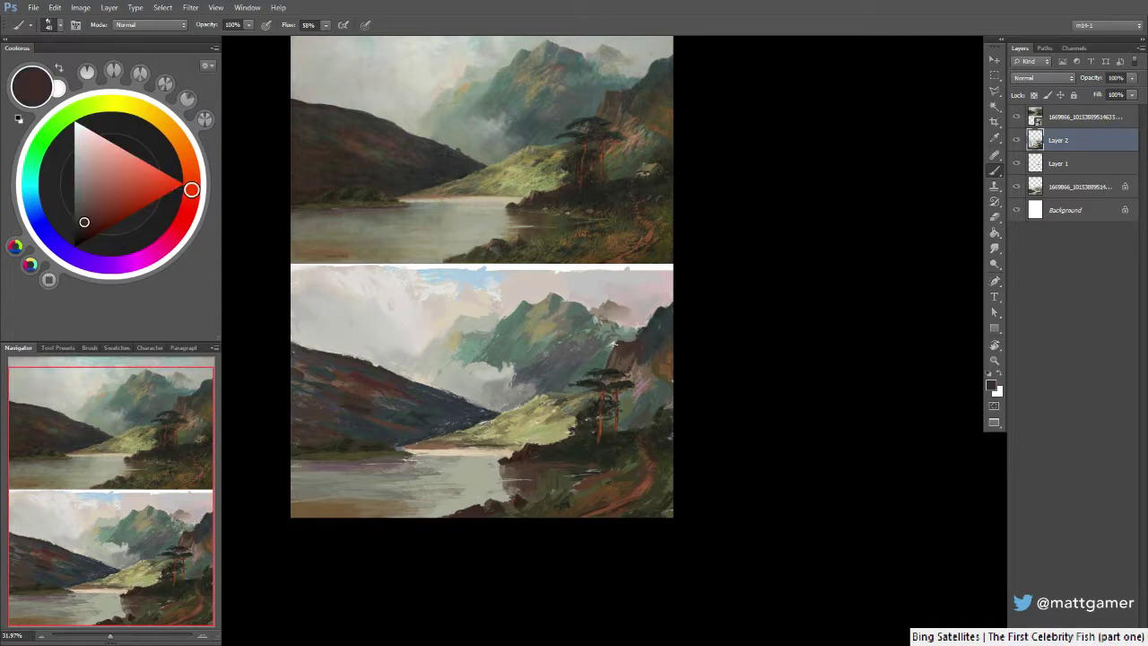
alt+click(618, 352)
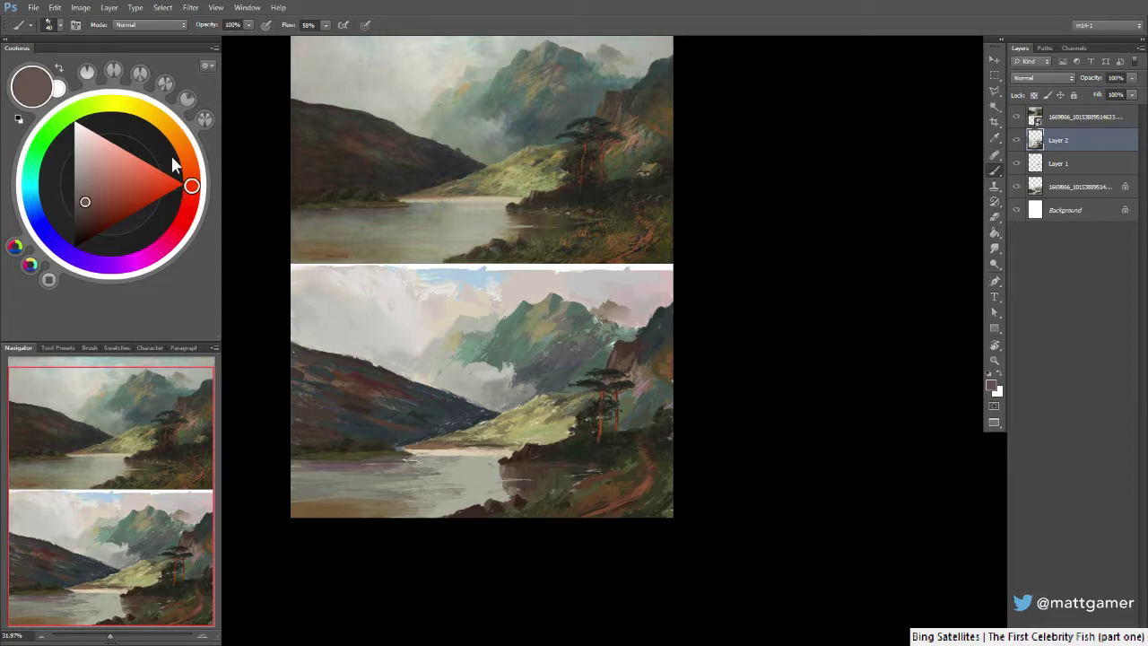
click(95, 202)
alt+click(631, 347)
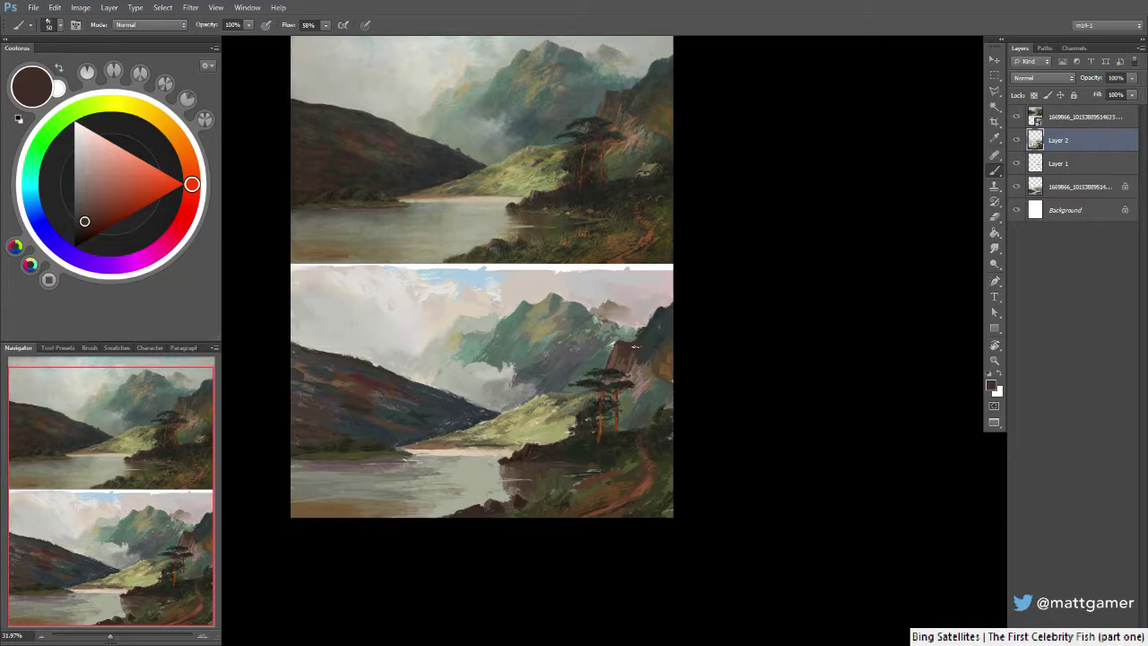
Refine the cliff face and its shadowed top with sampled dark blue-grey, olive-brown and warm brown strokes
alt+click(661, 336)
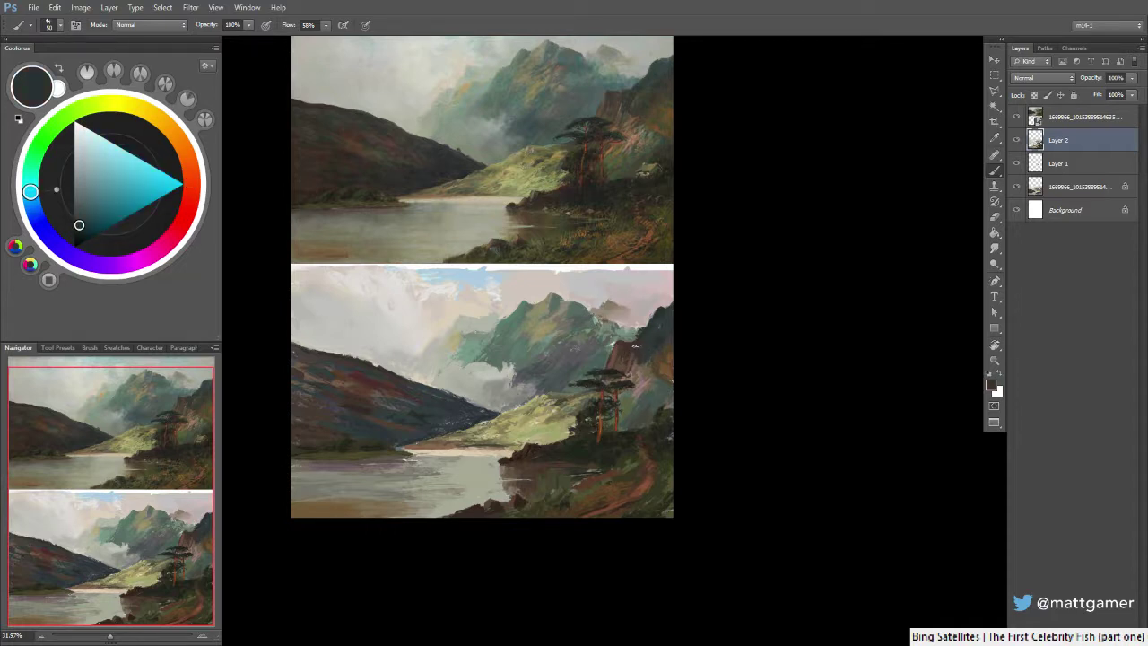
alt+click(646, 359)
alt+click(661, 354)
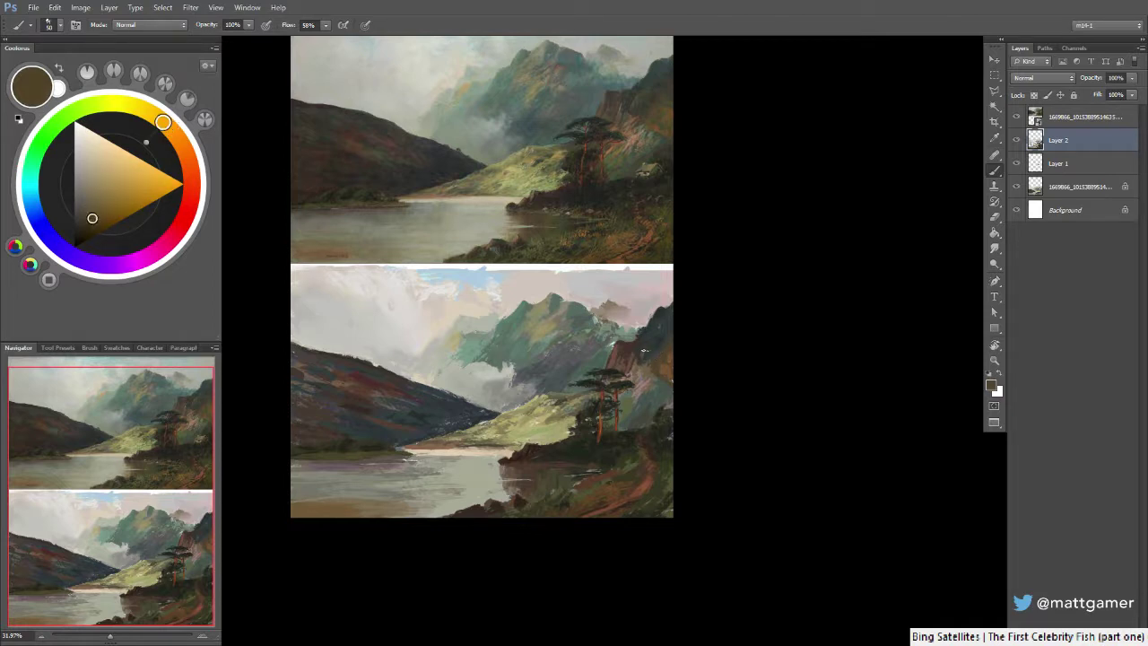
alt+click(661, 354)
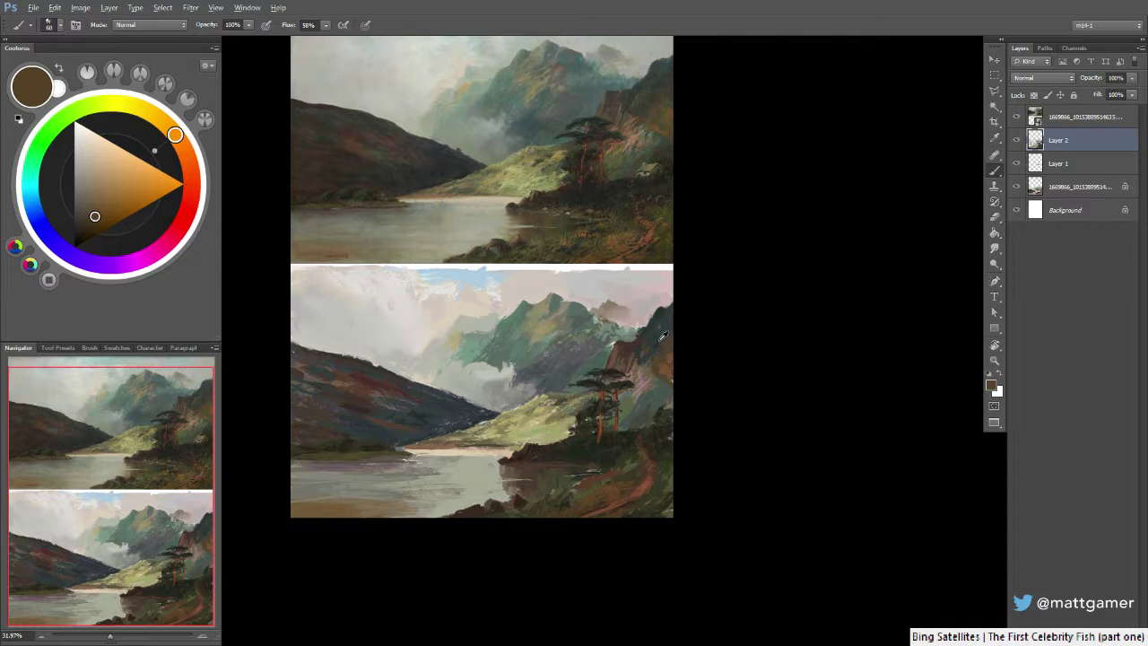
alt+click(659, 340)
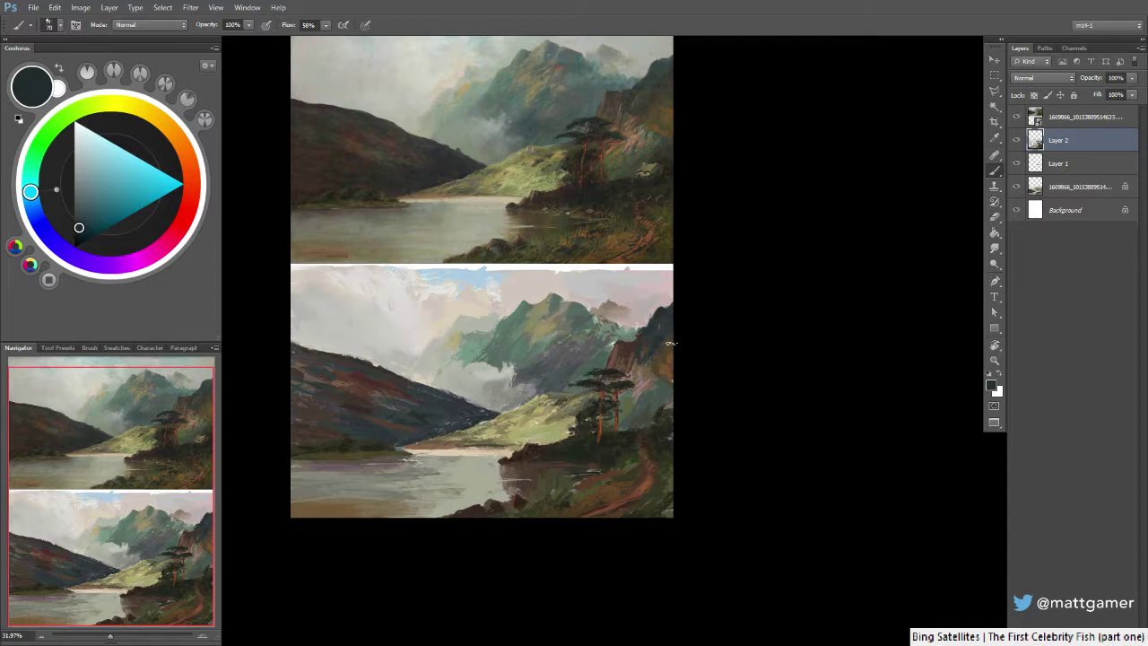
Clean up the sky beside the cliff and reshape the small distant peak with sampled pinkish-grey and taupe tones
alt+click(635, 332)
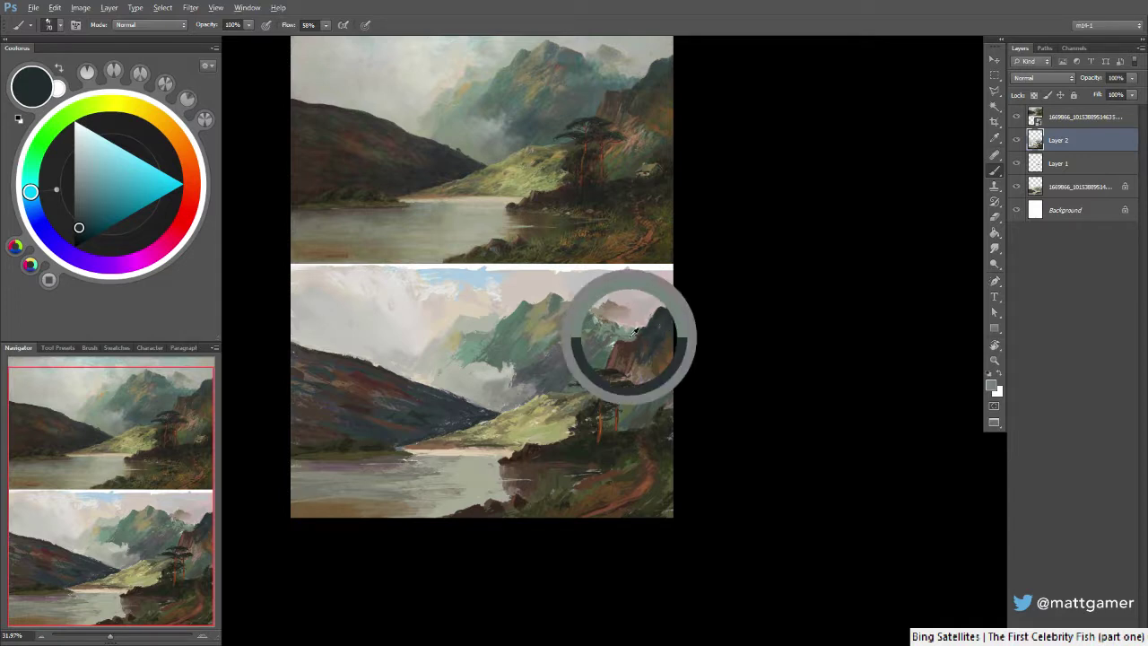
alt+click(639, 326)
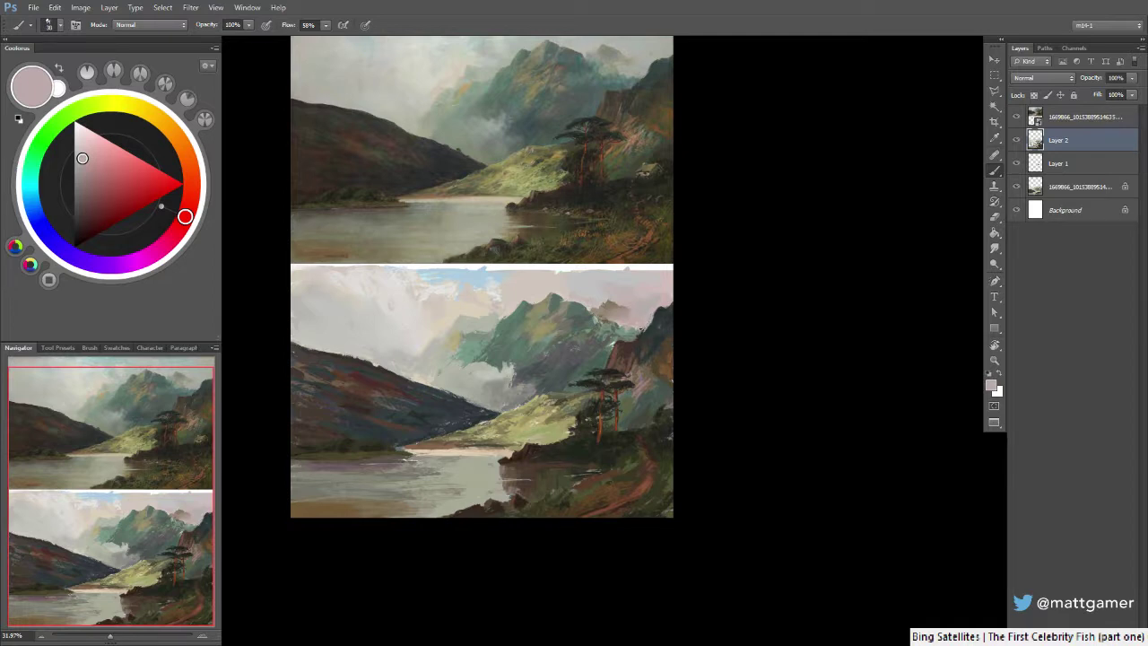
alt+click(616, 305)
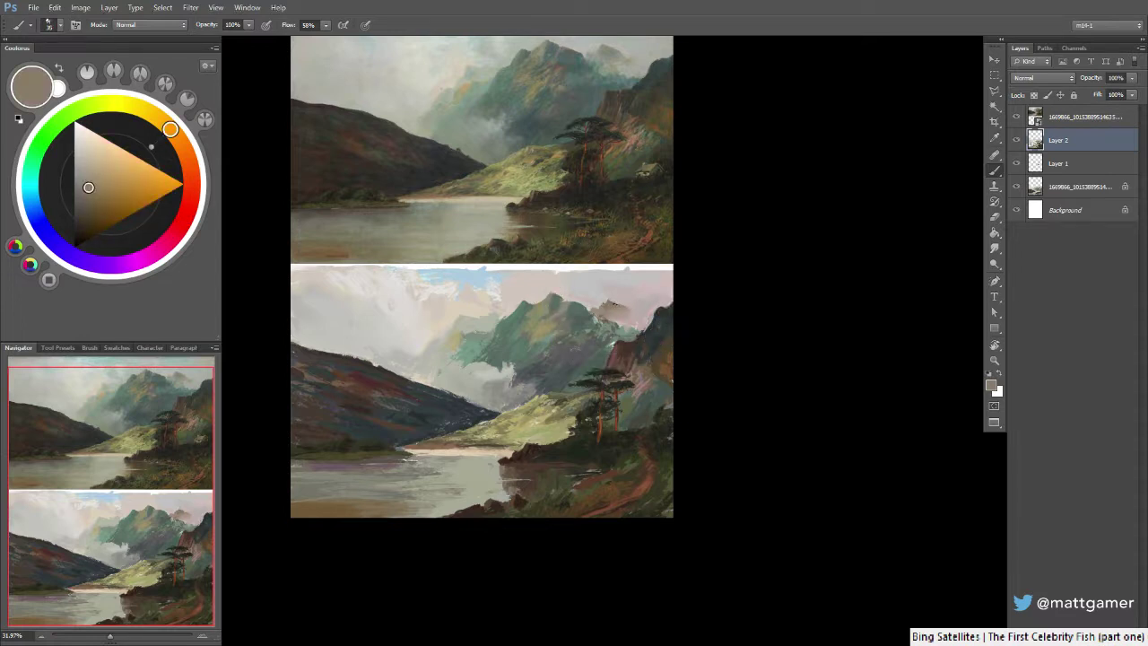
drag(615, 303, 623, 308)
key(])
alt+click(621, 307)
alt+click(626, 307)
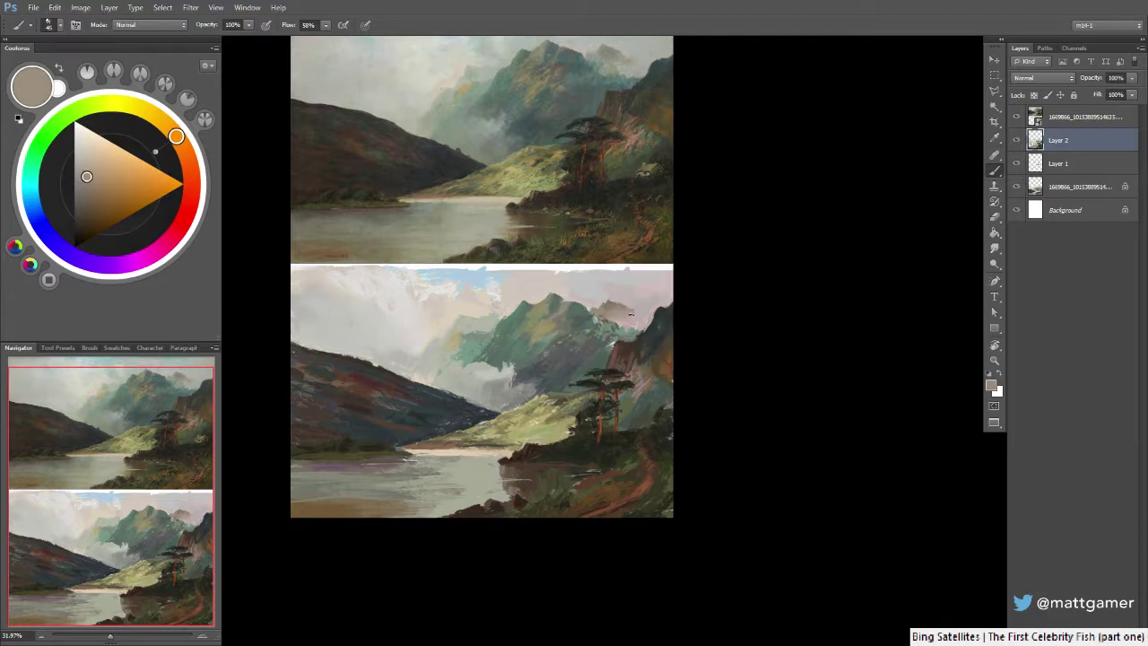
Refine the main mountain's summit outline and upper ridge with sampled pale warm grey and muted green tones
drag(600, 292, 626, 346)
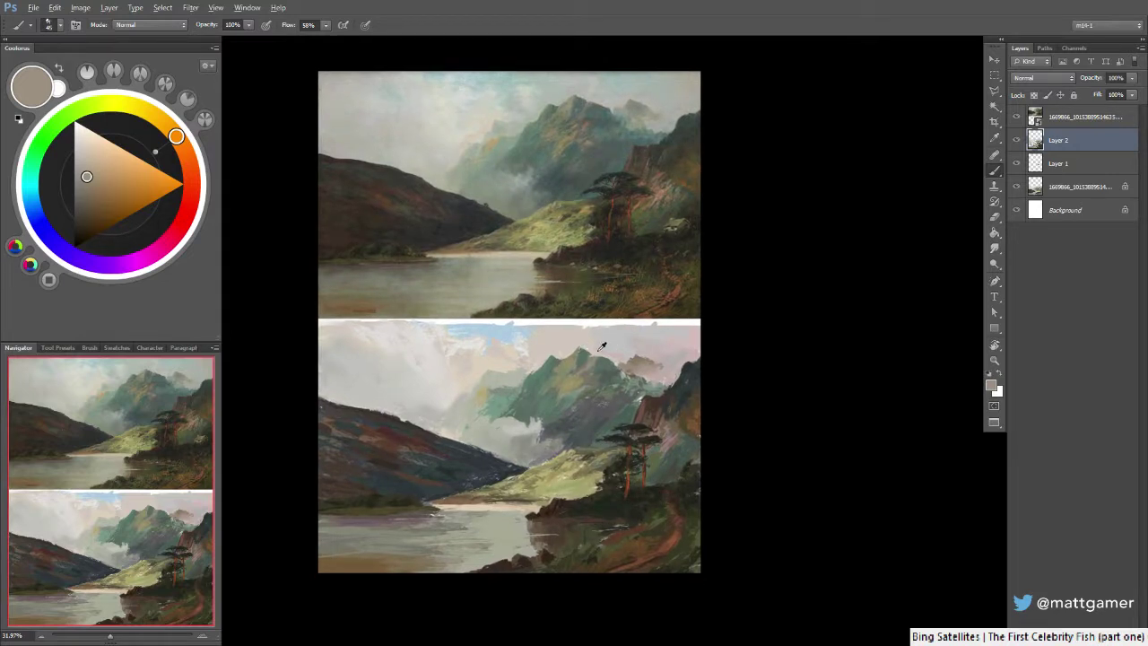
alt+click(582, 347)
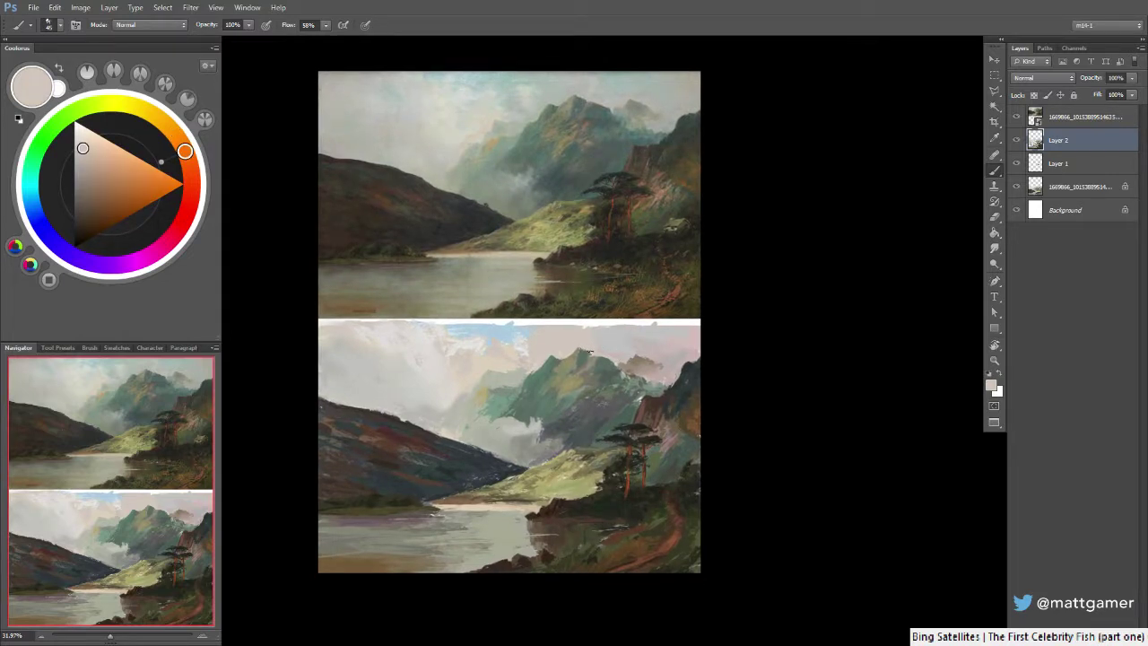
alt+click(606, 355)
alt+click(550, 351)
alt+click(550, 354)
alt+click(550, 354)
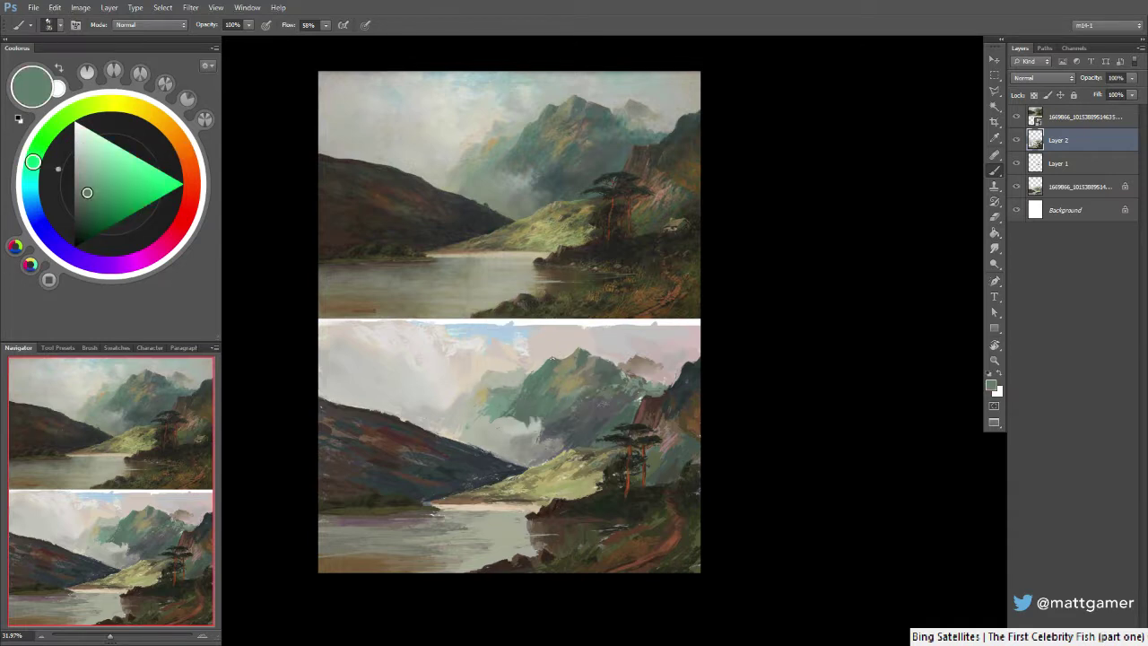
Blend the main mountain's lake-side slope with sampled grey-green and muted olive tones and a slightly lighter green
alt+click(563, 365)
alt+click(547, 364)
click(86, 183)
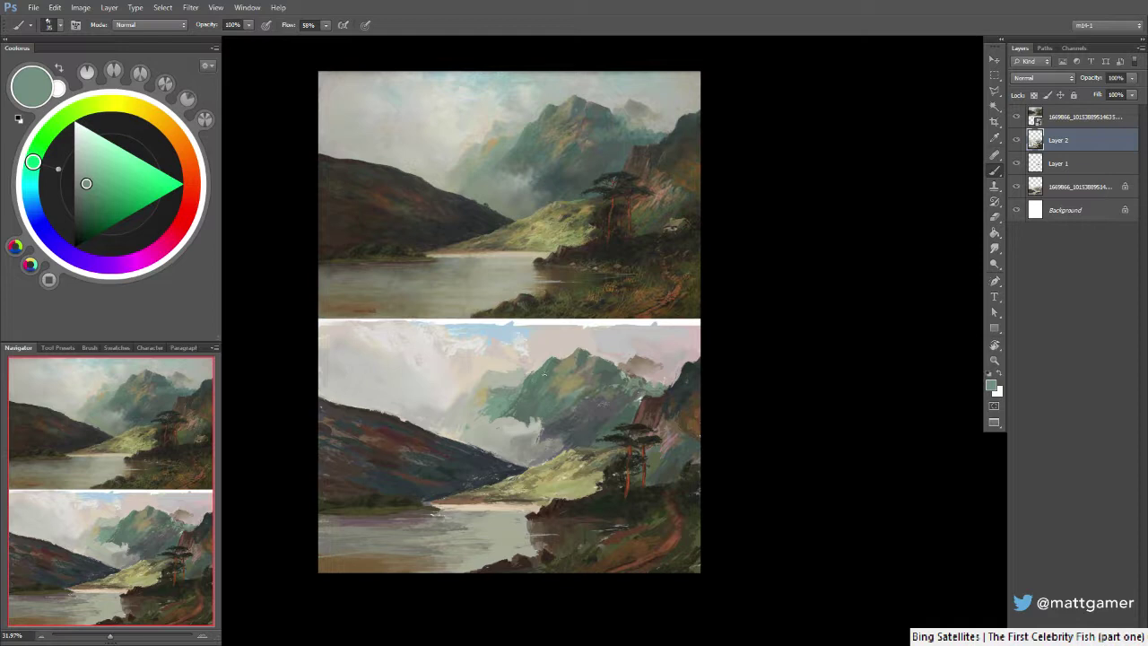
alt+click(555, 379)
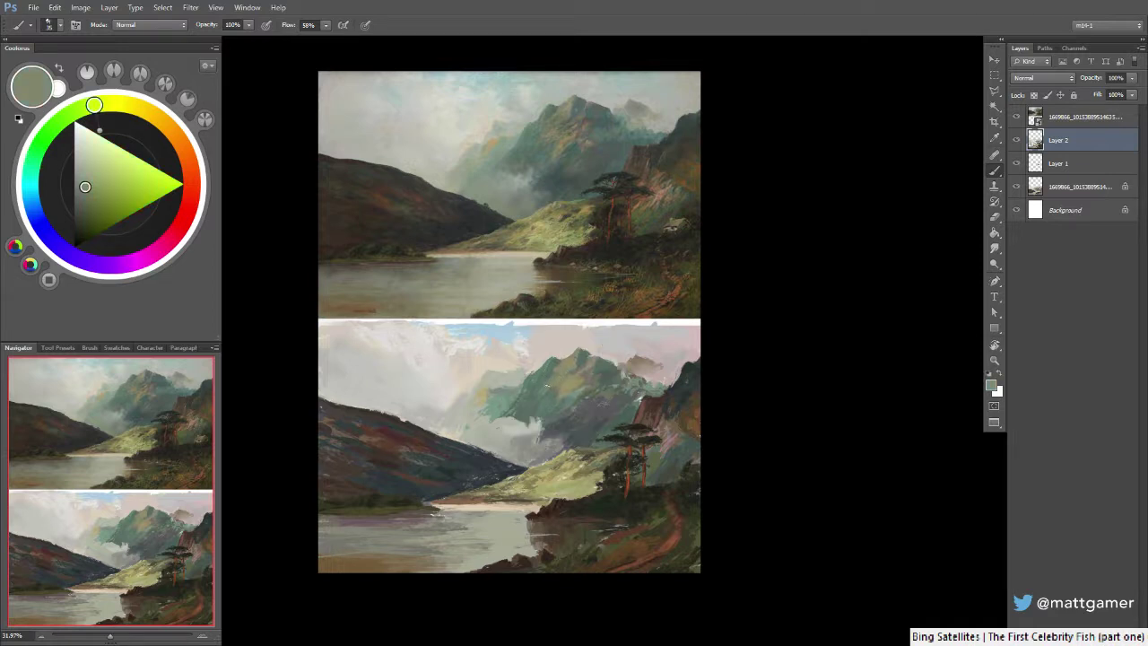
alt+click(543, 398)
alt+click(544, 405)
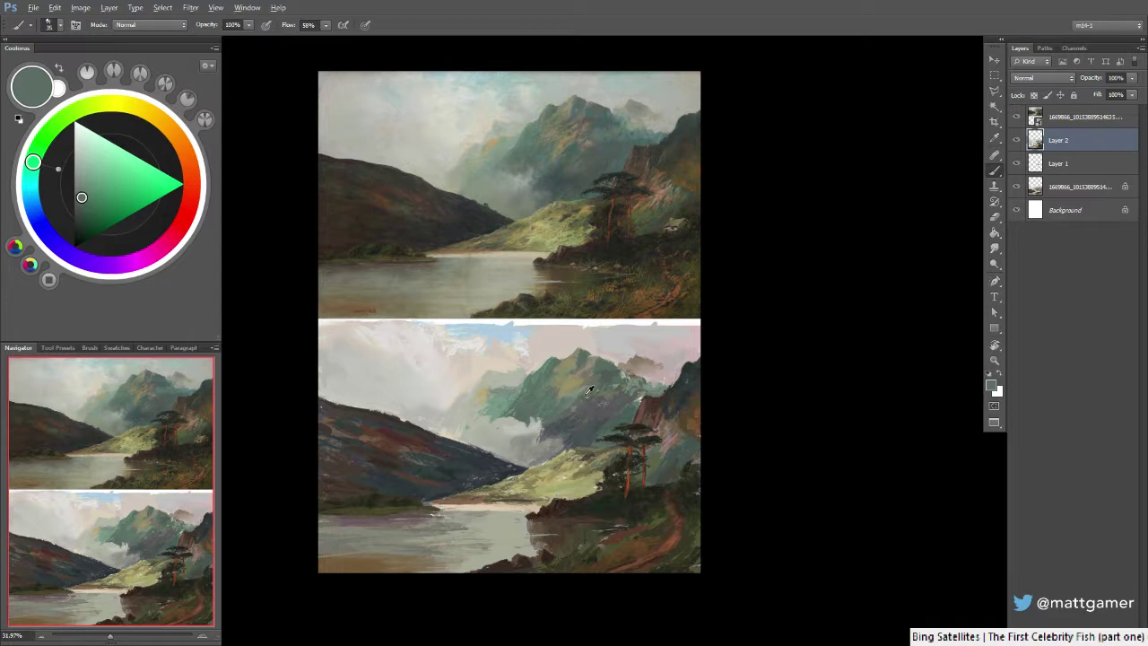
Add texture to the main mountain's central slopes and shaded side with sampled olive-green and dark grey-green strokes
alt+click(590, 389)
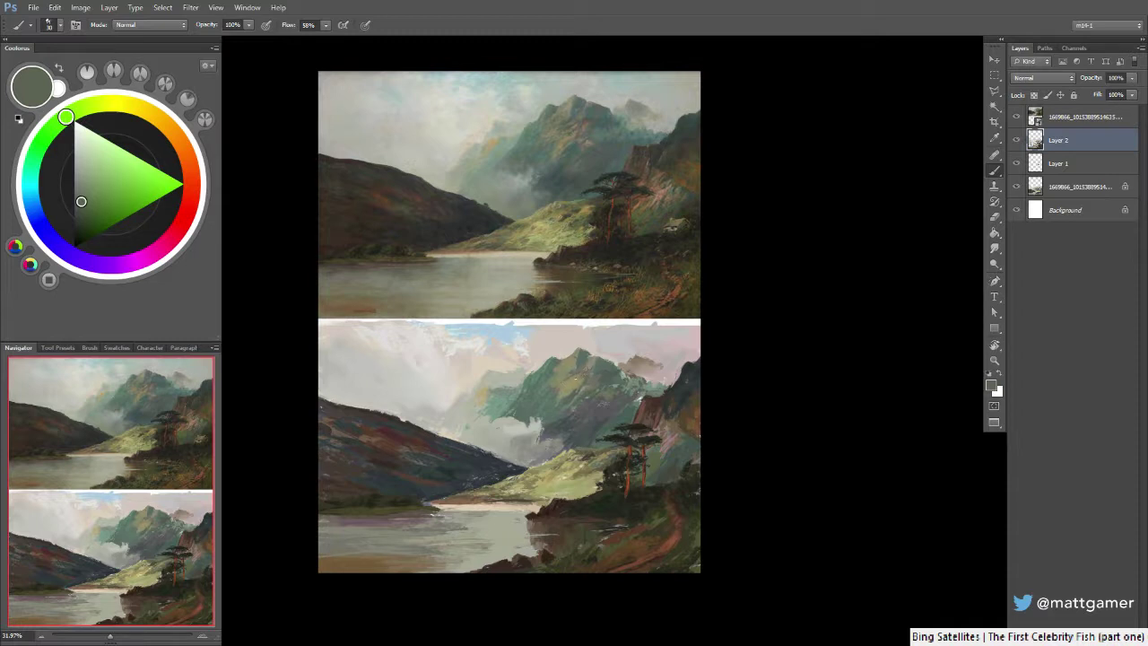
alt+click(583, 395)
alt+click(592, 366)
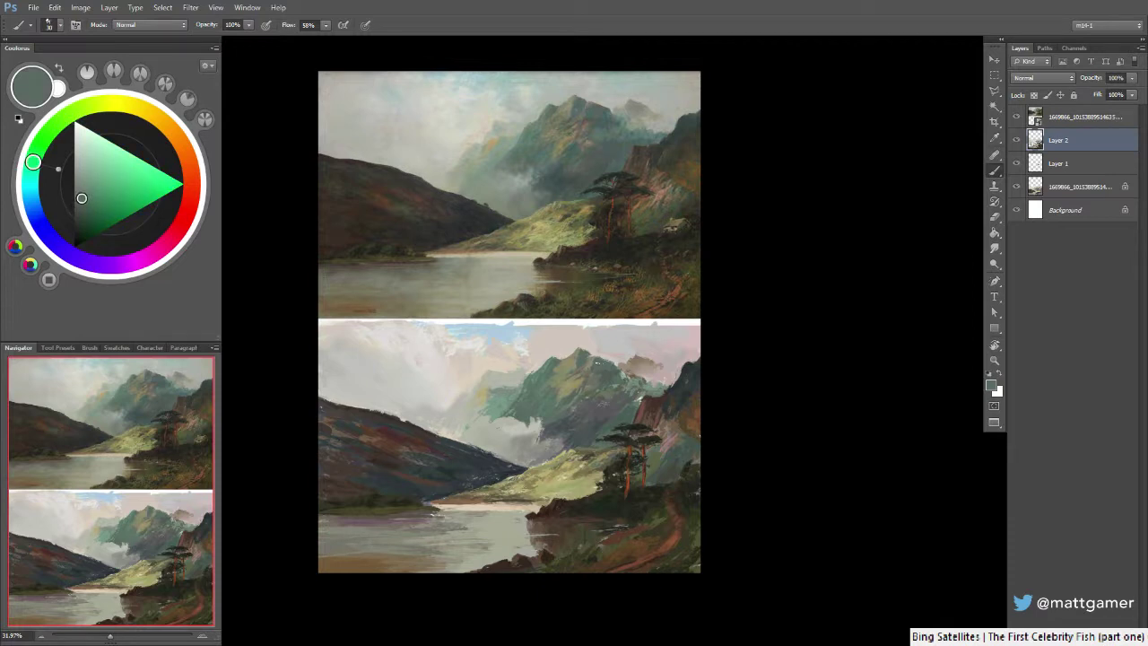
alt+click(612, 393)
Tidy the sky around the main mountain with sampled pinkish-grey and pale warm grey tones
alt+click(619, 351)
alt+click(613, 353)
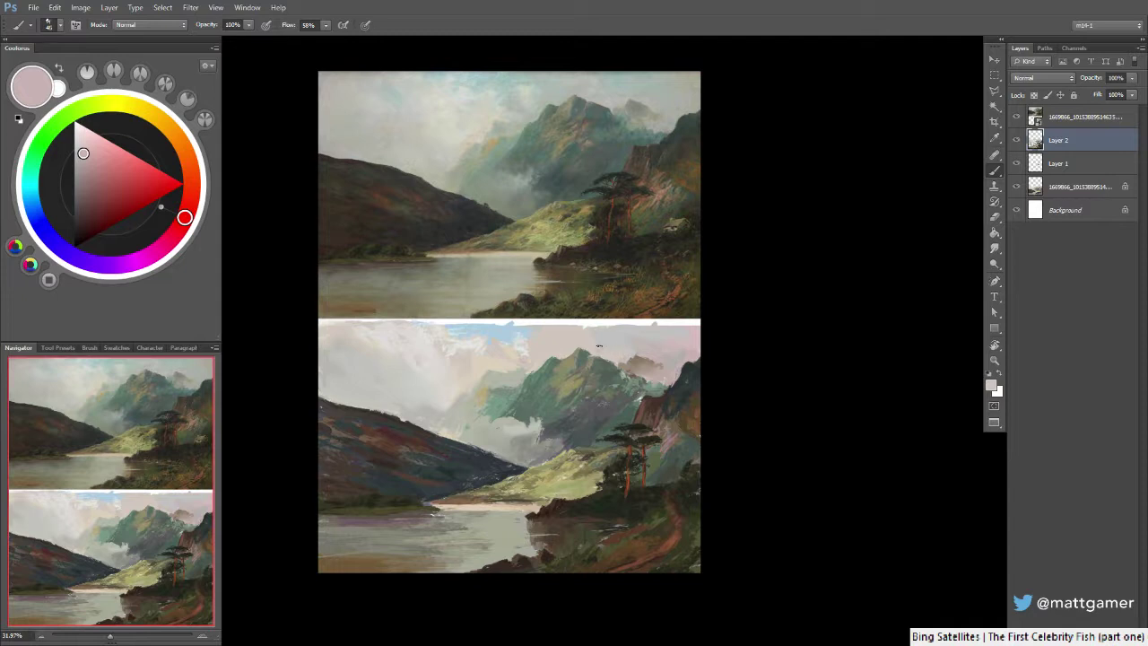
alt+click(599, 343)
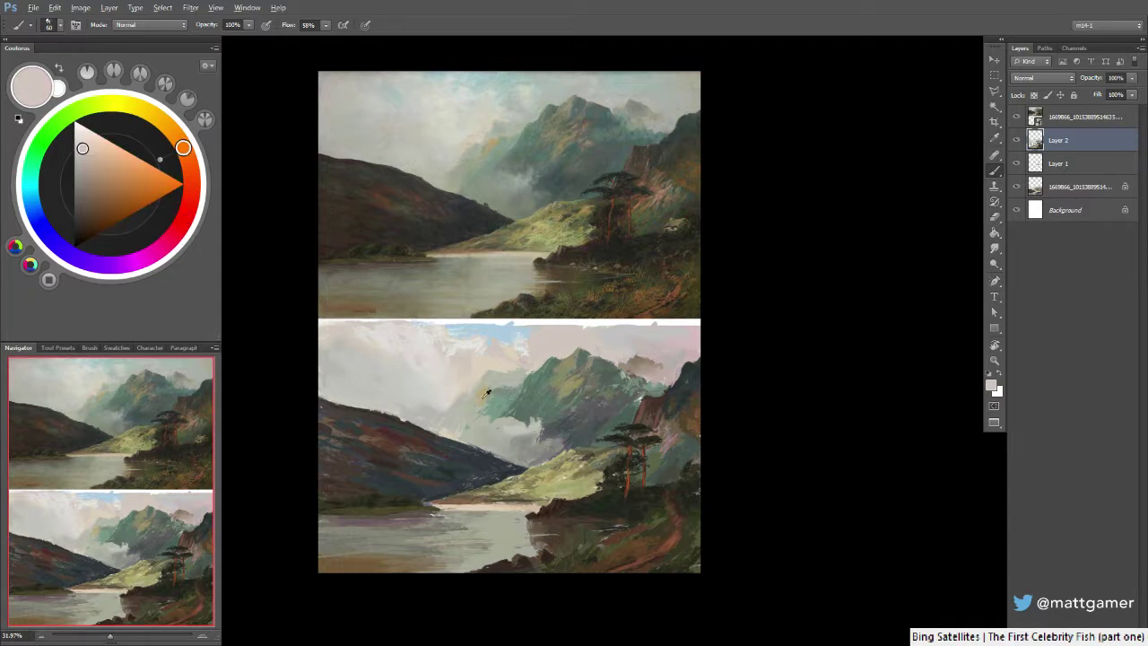
alt+click(451, 391)
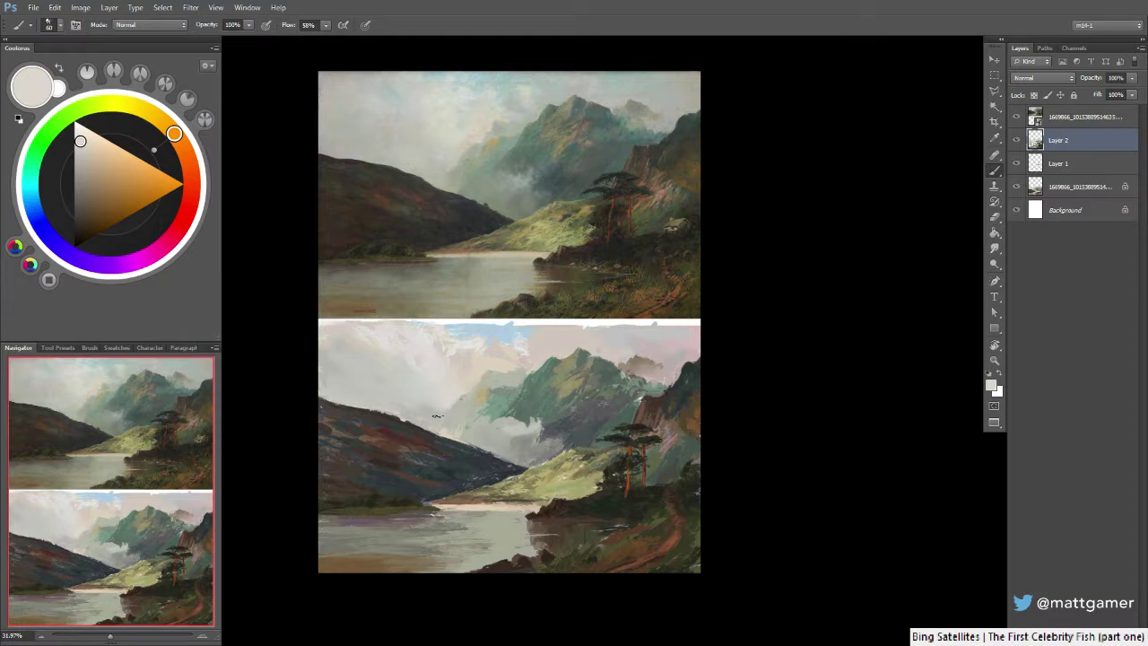
Soften the hazy lower ridge beside the main mountain with sampled pale grey and grey-green tones, using 50% brush opacity
alt+click(479, 406)
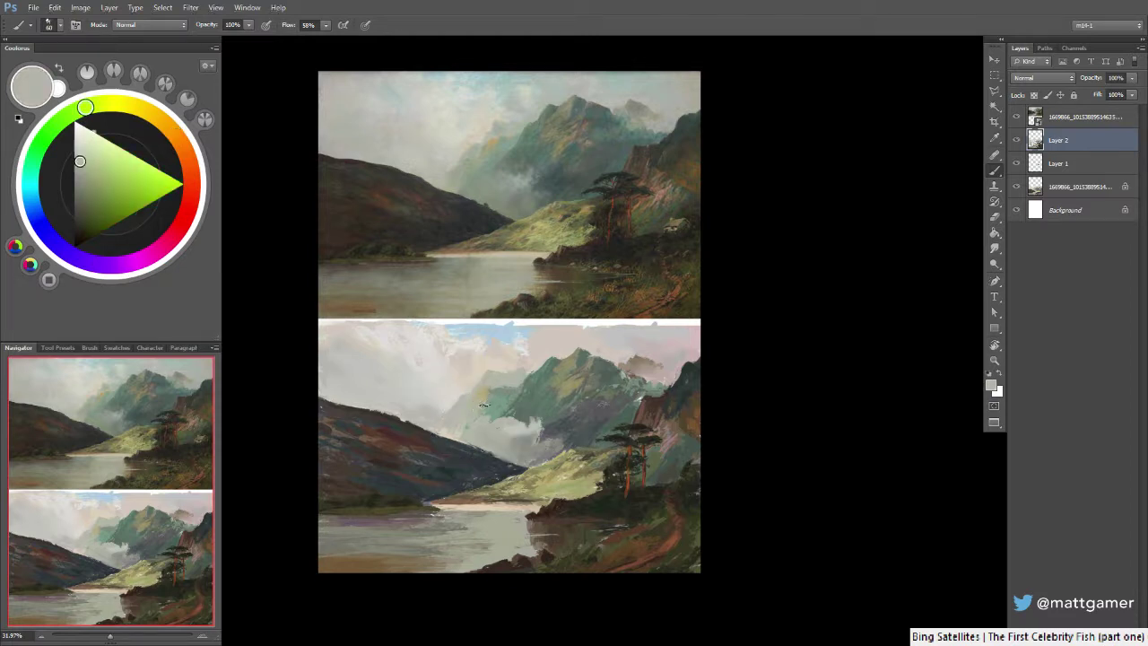
alt+click(489, 408)
alt+click(483, 412)
key(5)
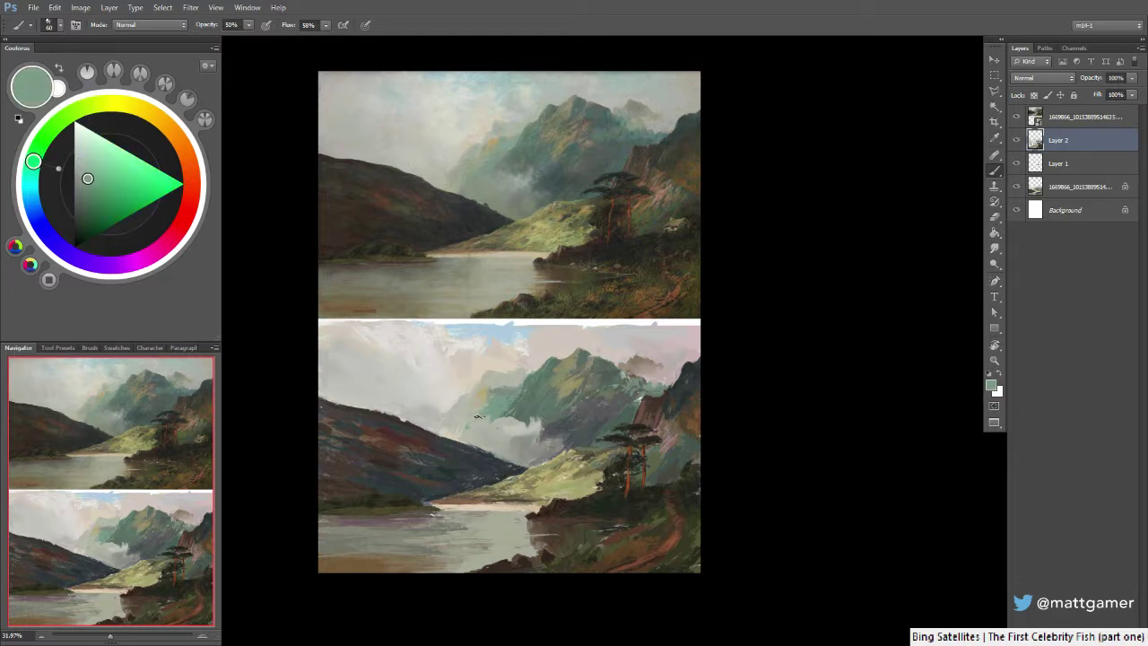
alt+click(478, 419)
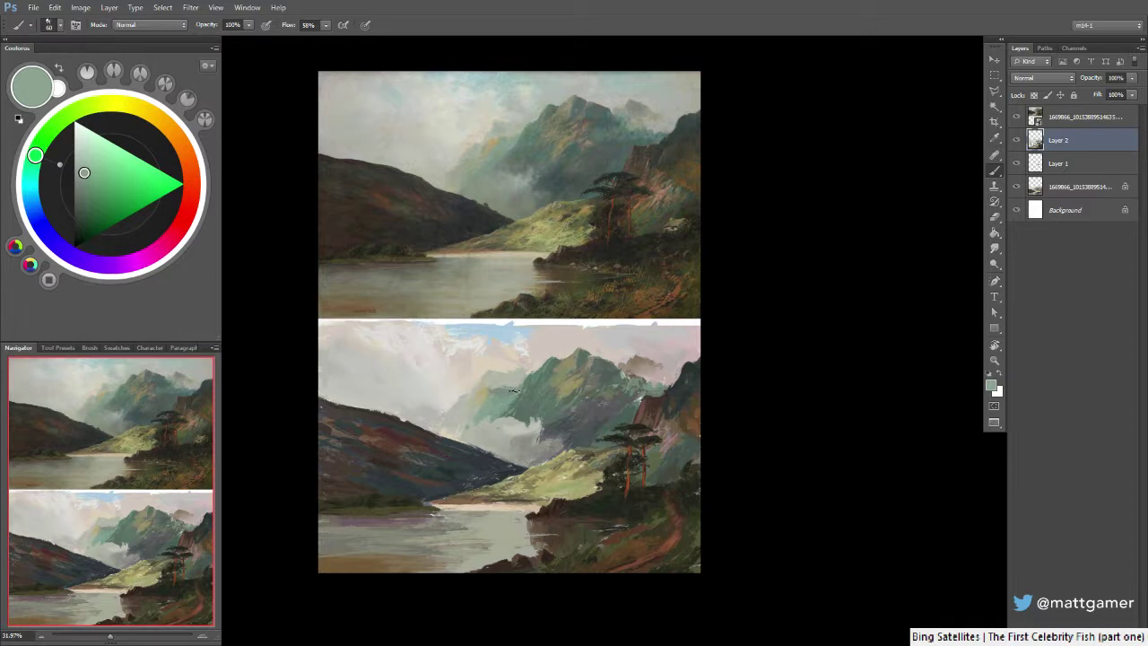
key(r)
key(b)
Blend the mist between the hazy ridge and the dark hill with sampled pale grey-green and neutral grey, using a larger brush
alt+click(470, 427)
alt+click(471, 416)
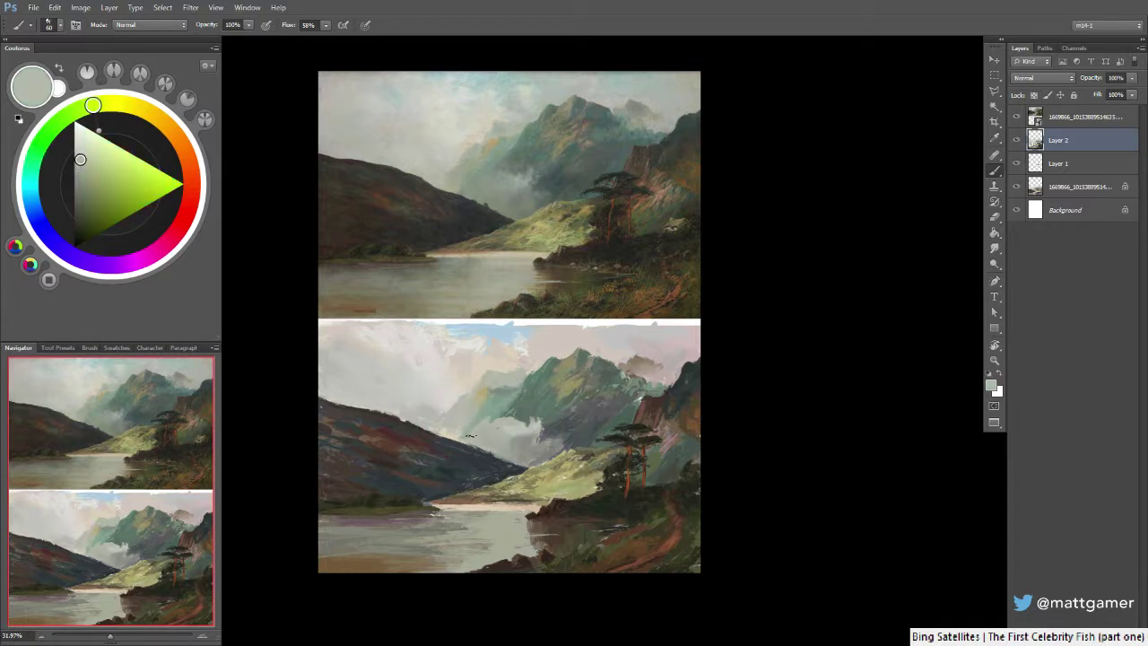
alt+click(473, 434)
alt+click(512, 443)
key(])
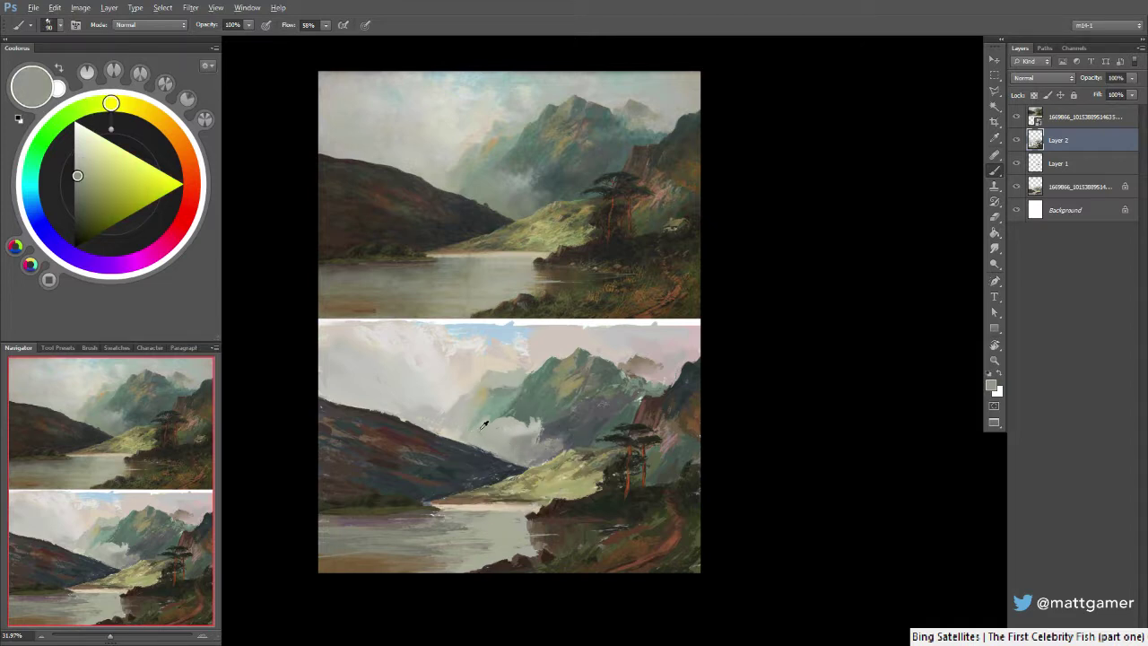
Refine the crest of the hazy ridge with sampled pale yellowish-grey tones
alt+click(477, 395)
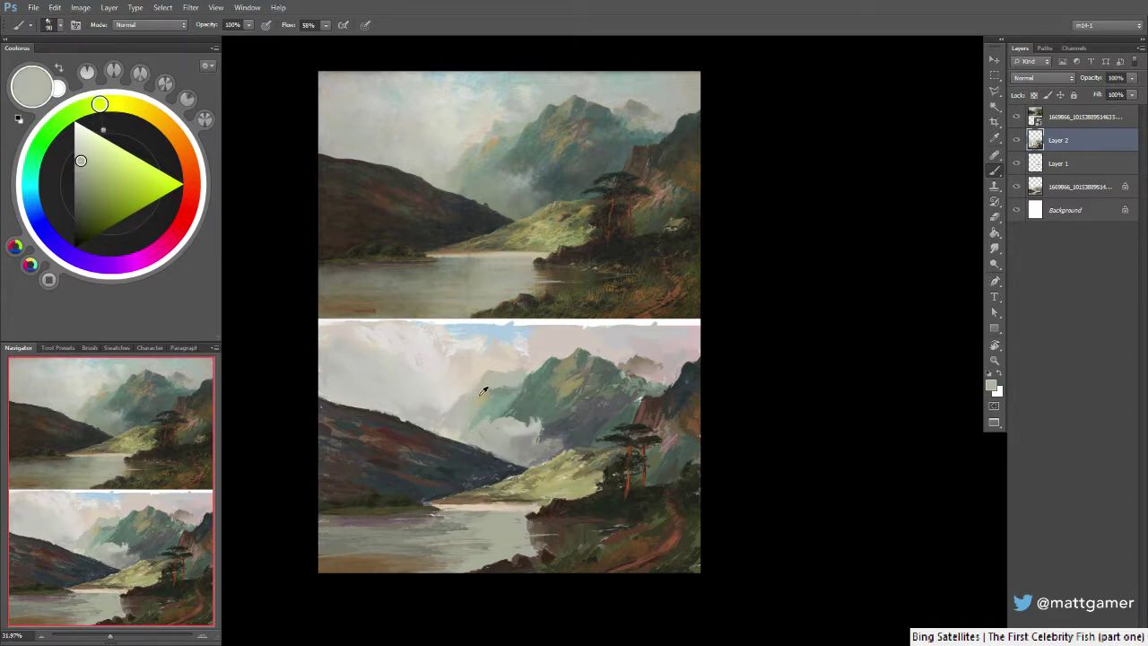
alt+click(483, 387)
alt+click(490, 381)
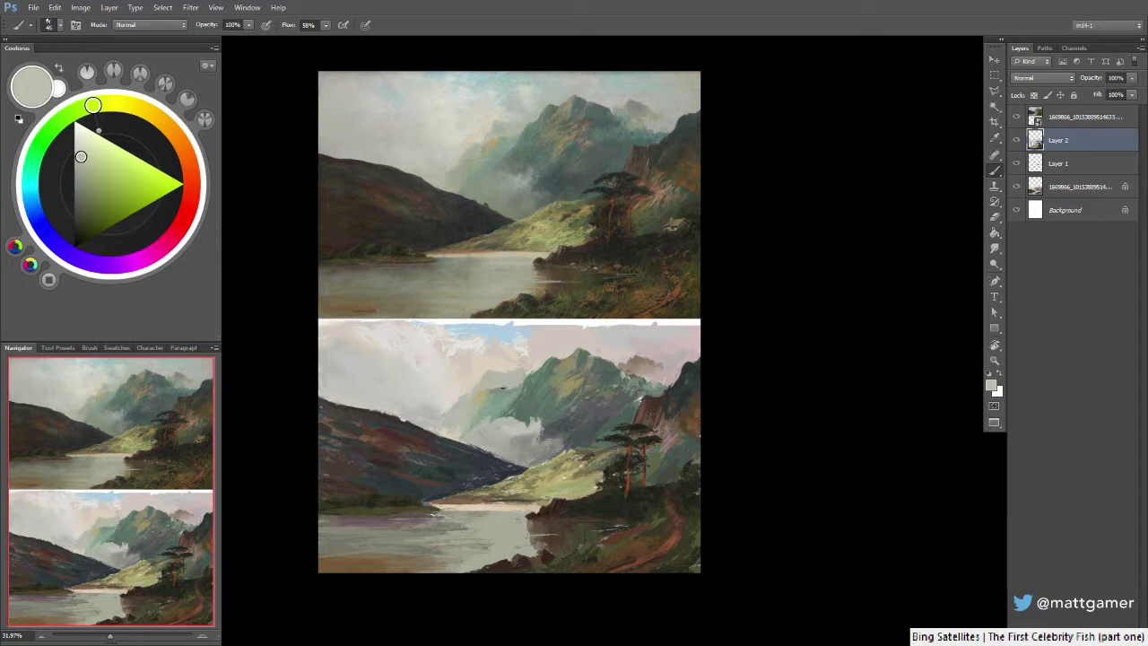
Refine the crest of the large dark hill against the sky with sampled warm grey and dark reddish-brown tones
alt+click(344, 339)
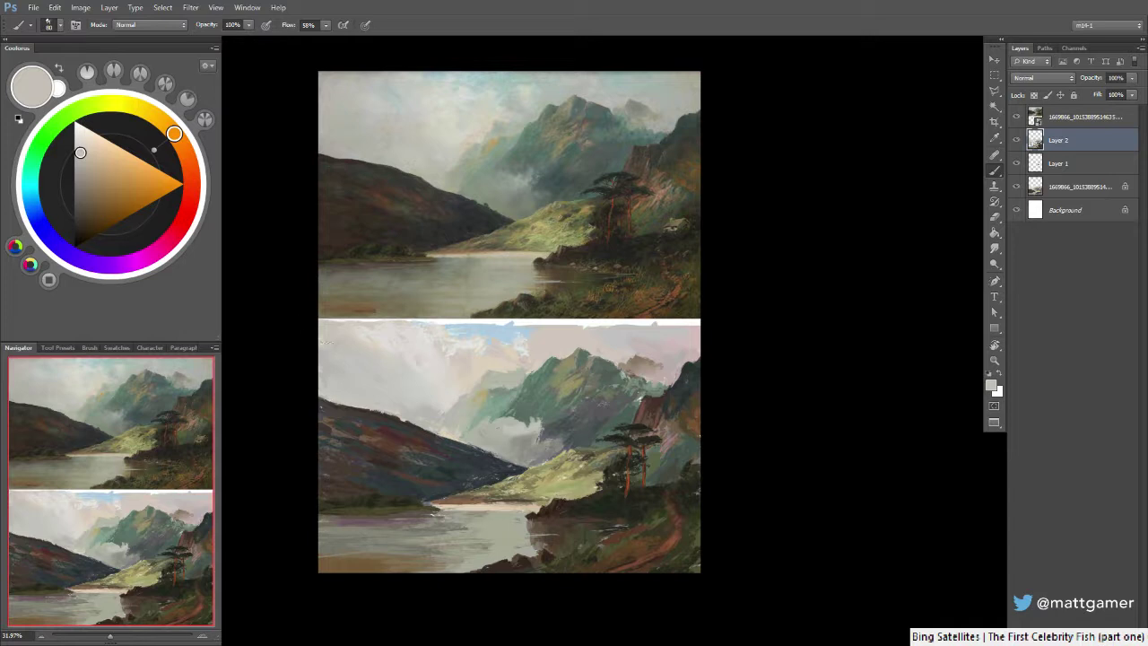
drag(332, 390, 320, 402)
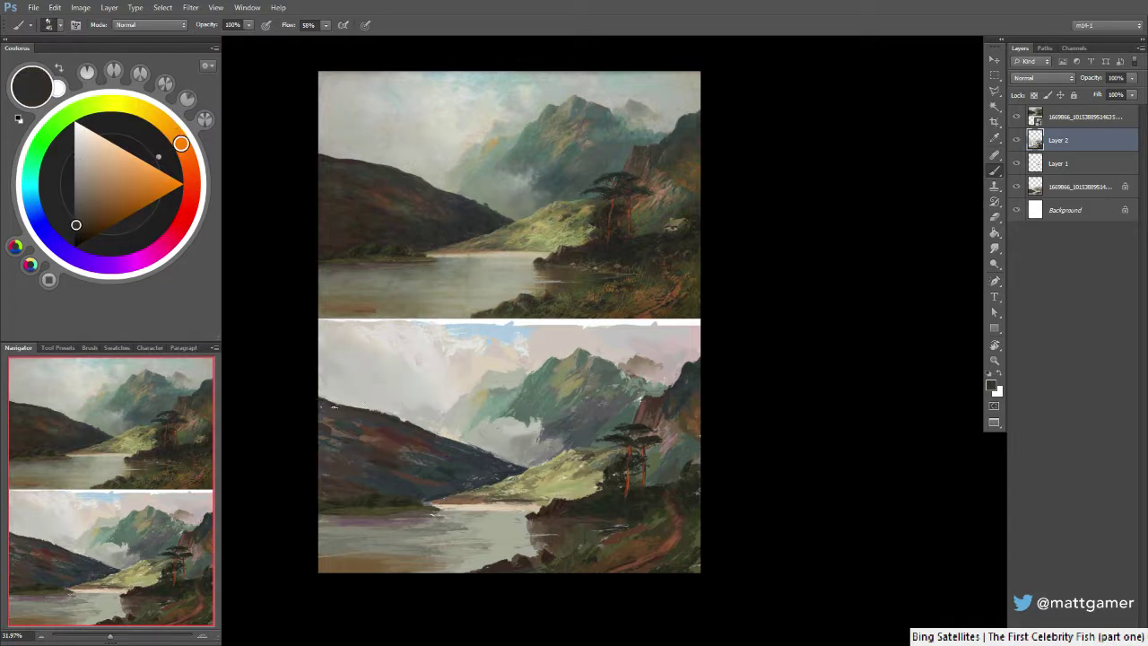
alt+click(384, 419)
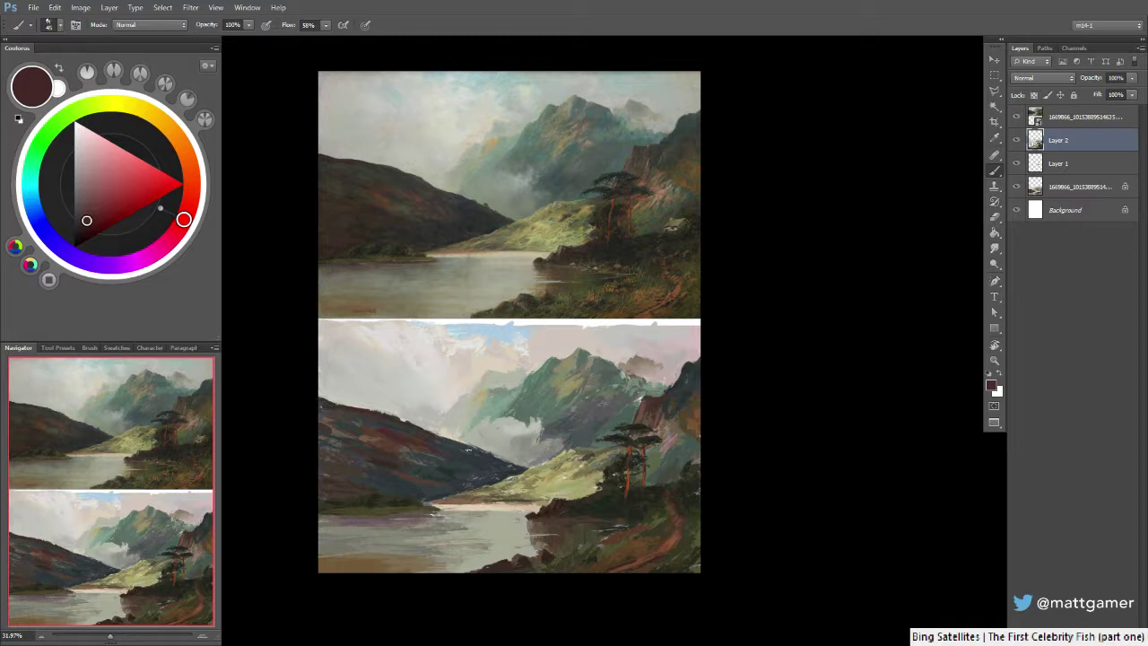
Tidy the pale sky along the dark hill's descending slope with sampled beige and warm grey tones
alt+click(451, 432)
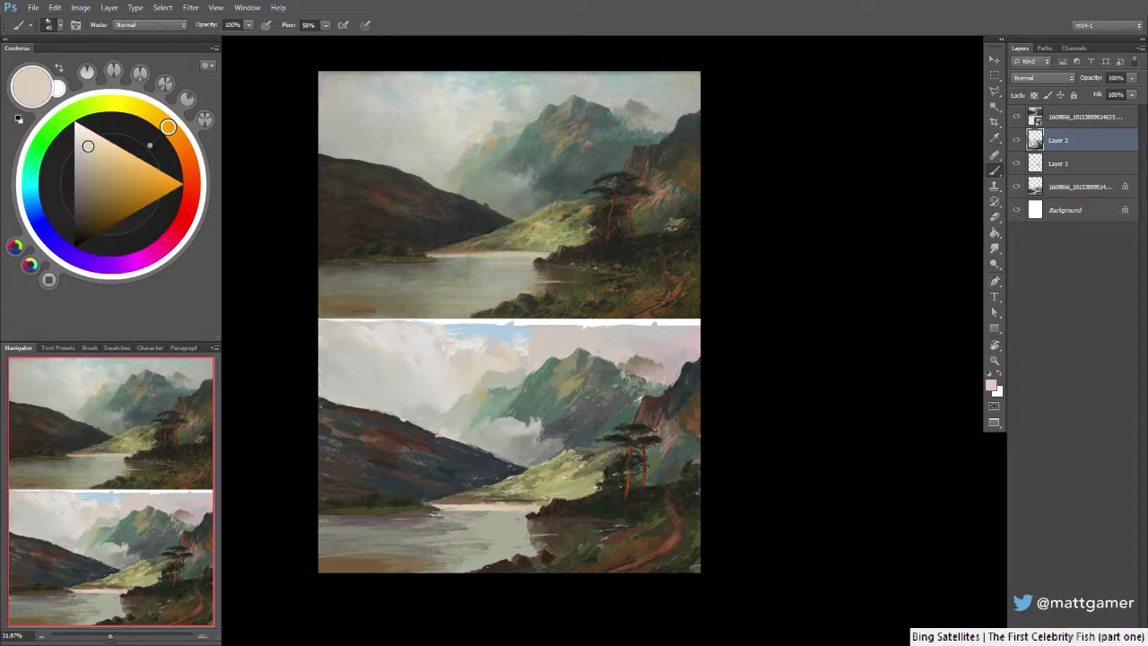
alt+click(456, 434)
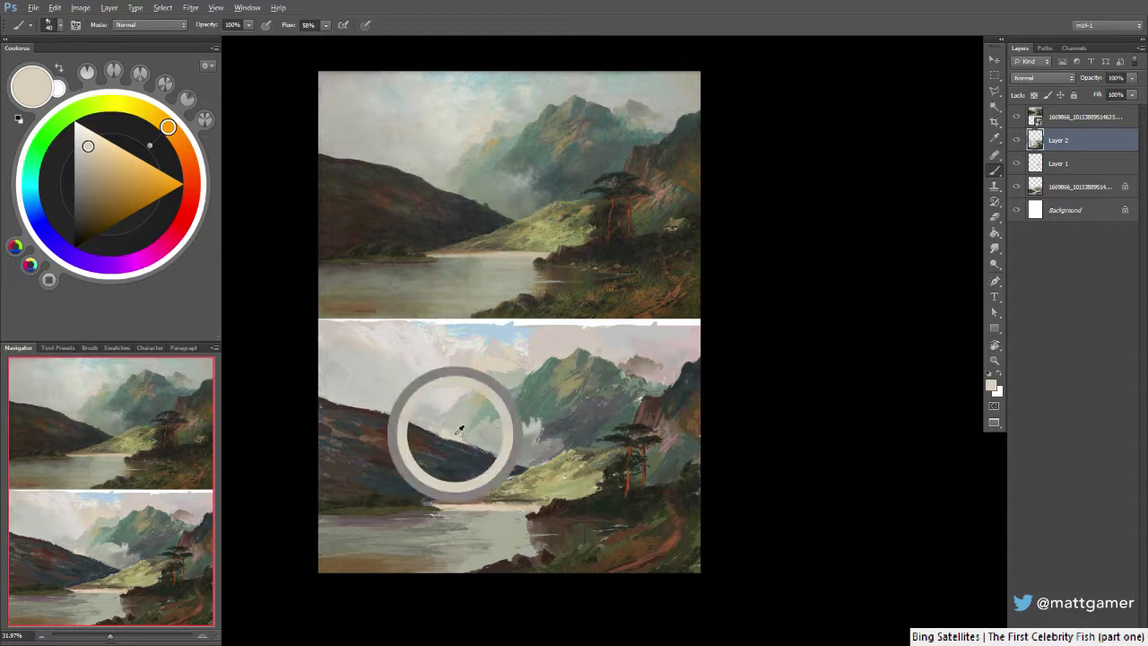
alt+click(453, 426)
key(])
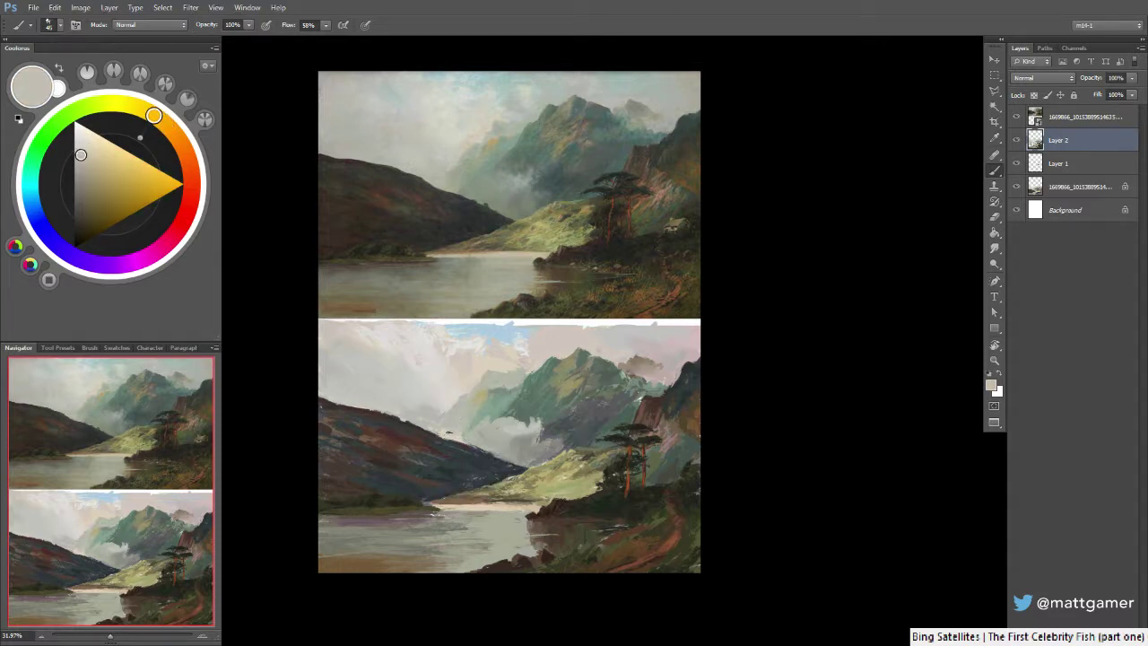
Blend the mist below the hazy ridge with sampled yellowish-grey and pale grey-green tones
alt+click(467, 434)
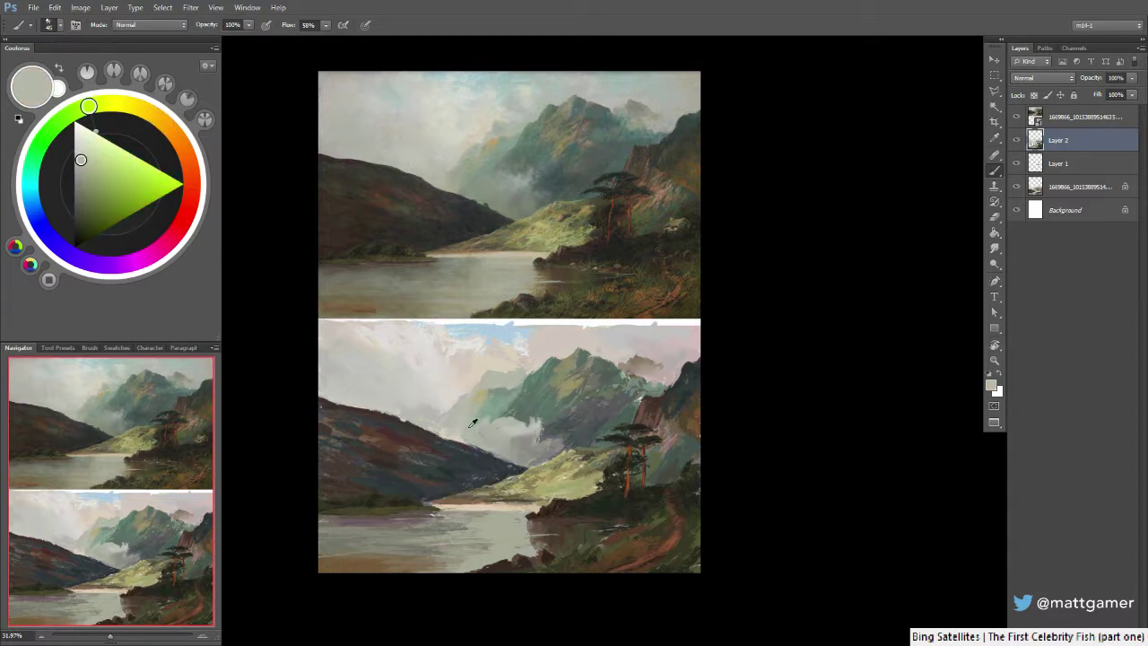
alt+click(473, 427)
alt+click(479, 423)
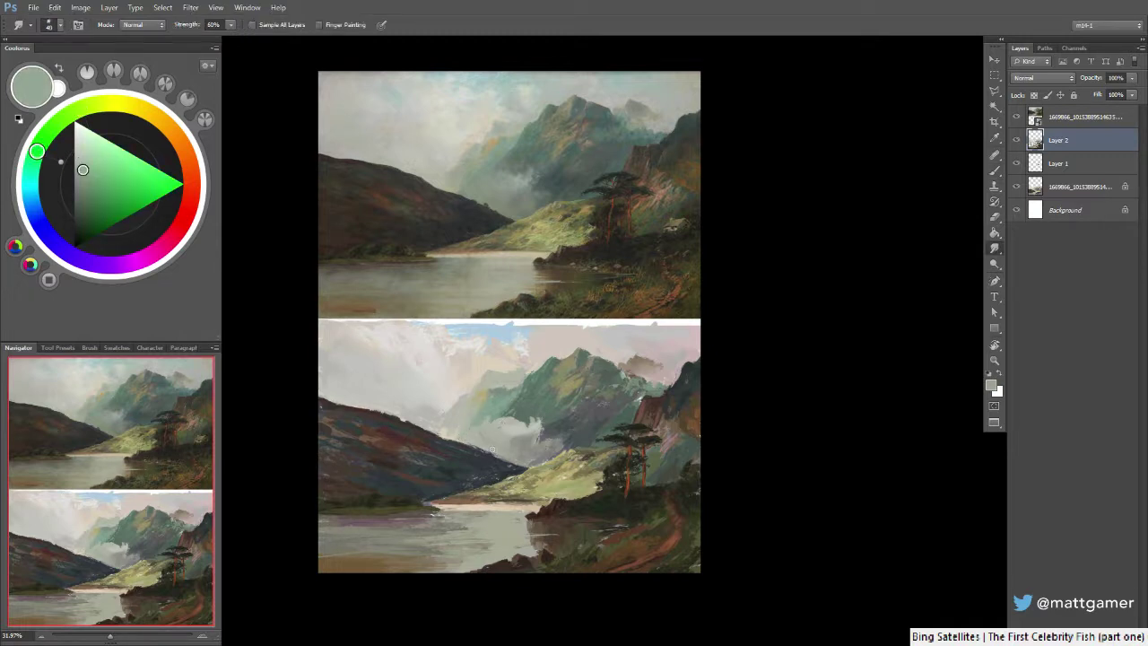
alt+click(484, 421)
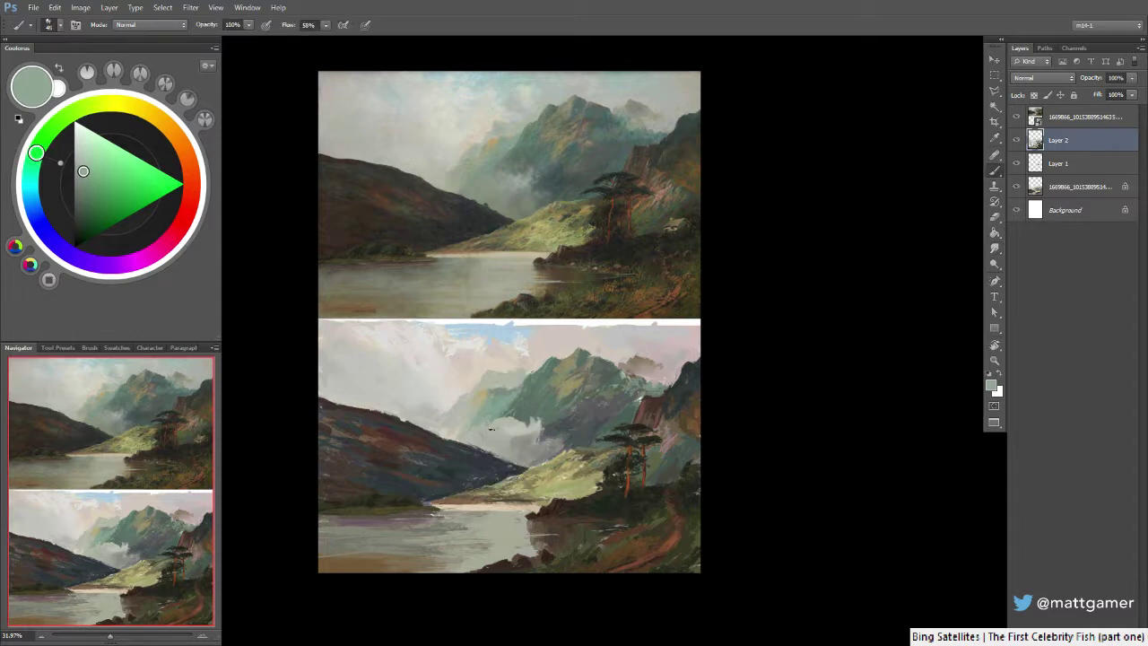
alt+click(480, 423)
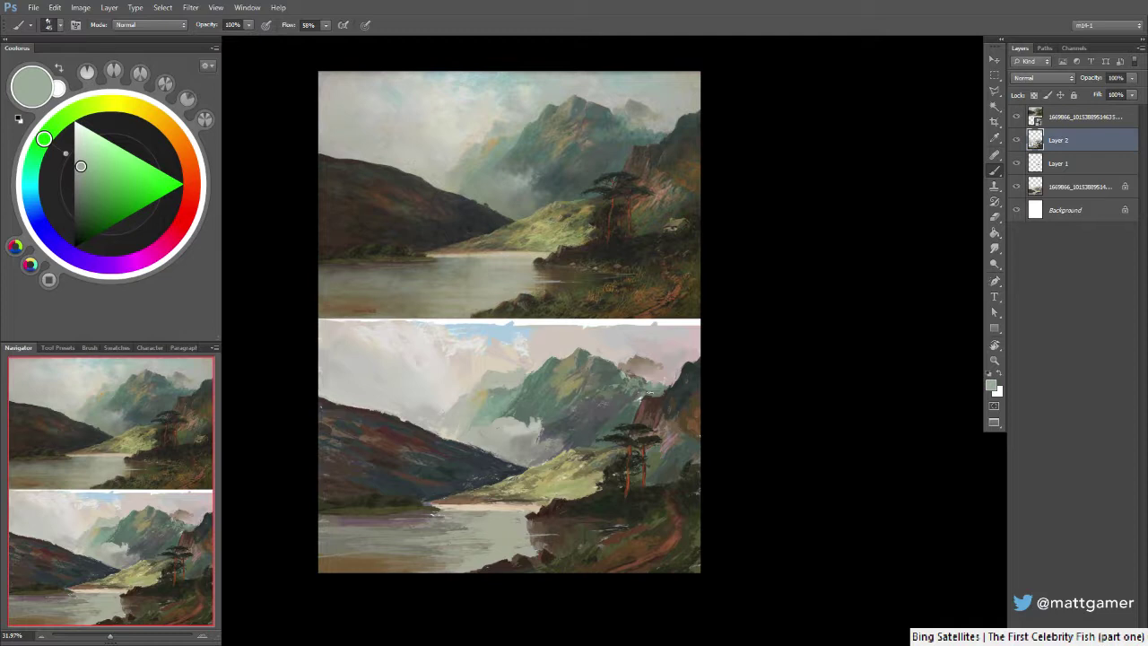
Darken the ground and foliage around the base of the pine trunks with a sampled near-black green
alt+click(628, 471)
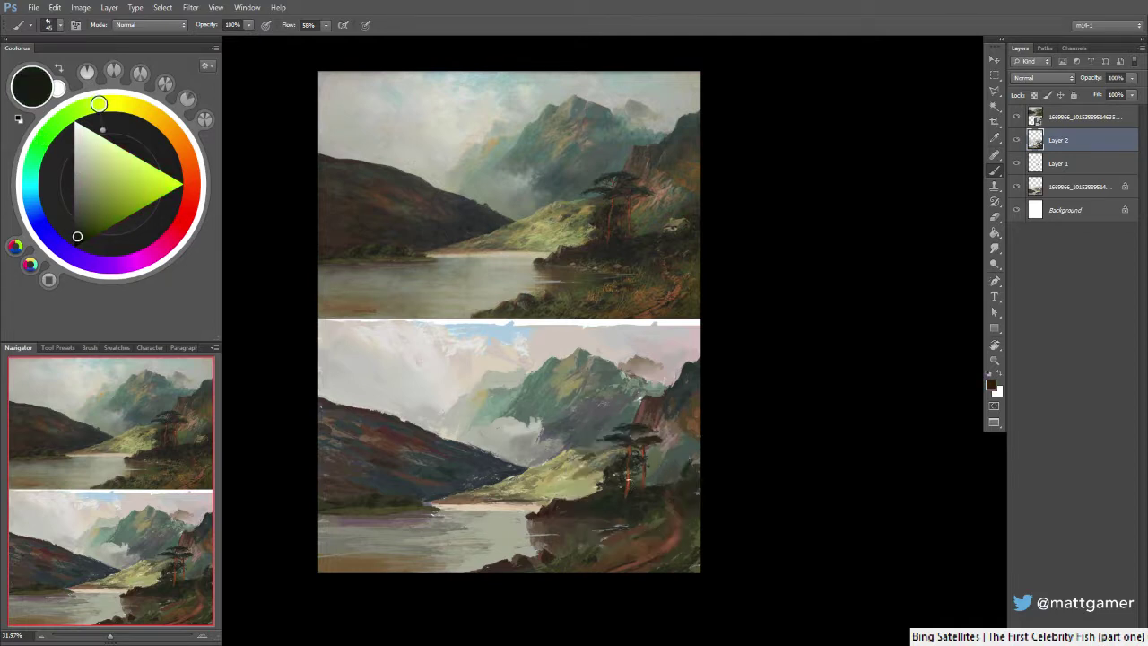
key(r)
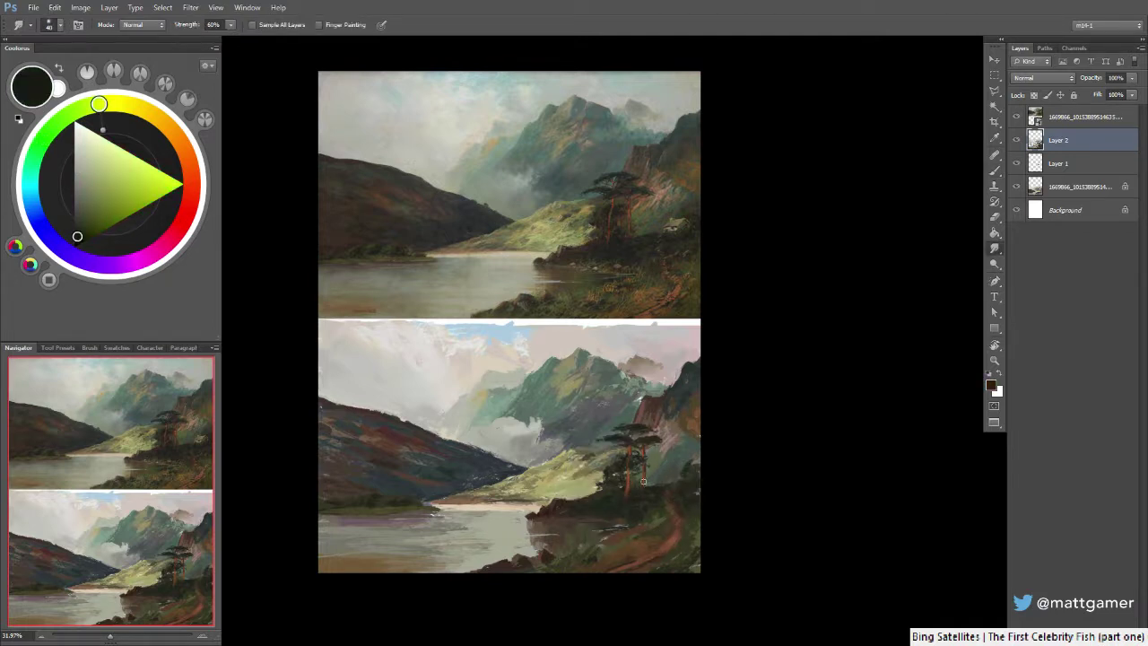
key(b)
alt+click(628, 489)
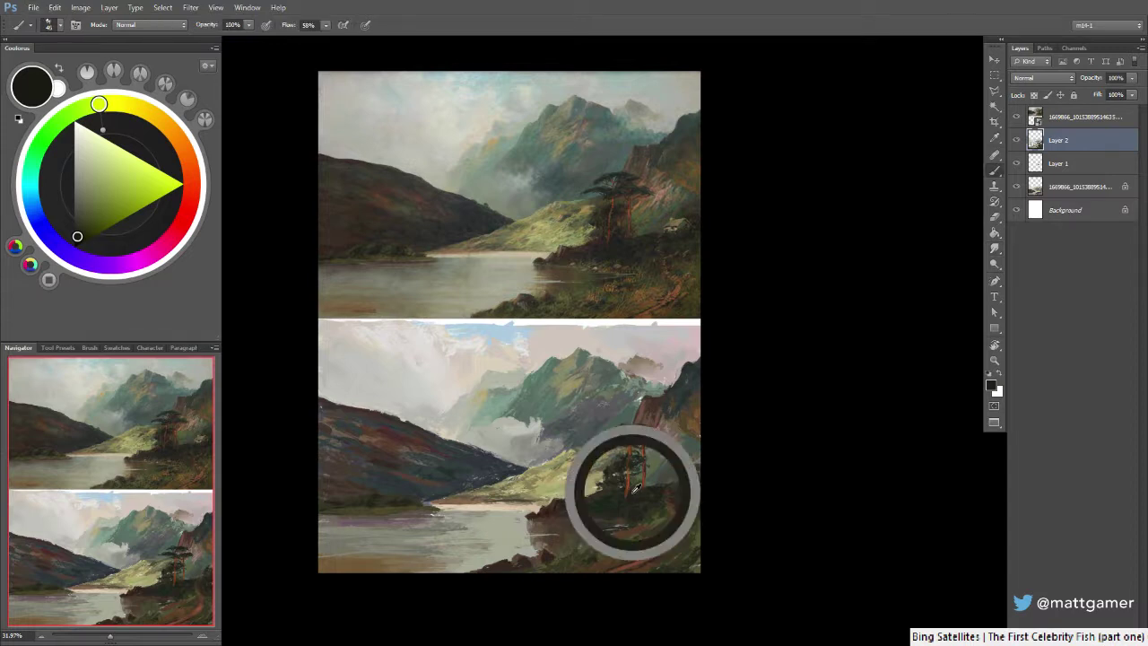
drag(628, 492, 634, 479)
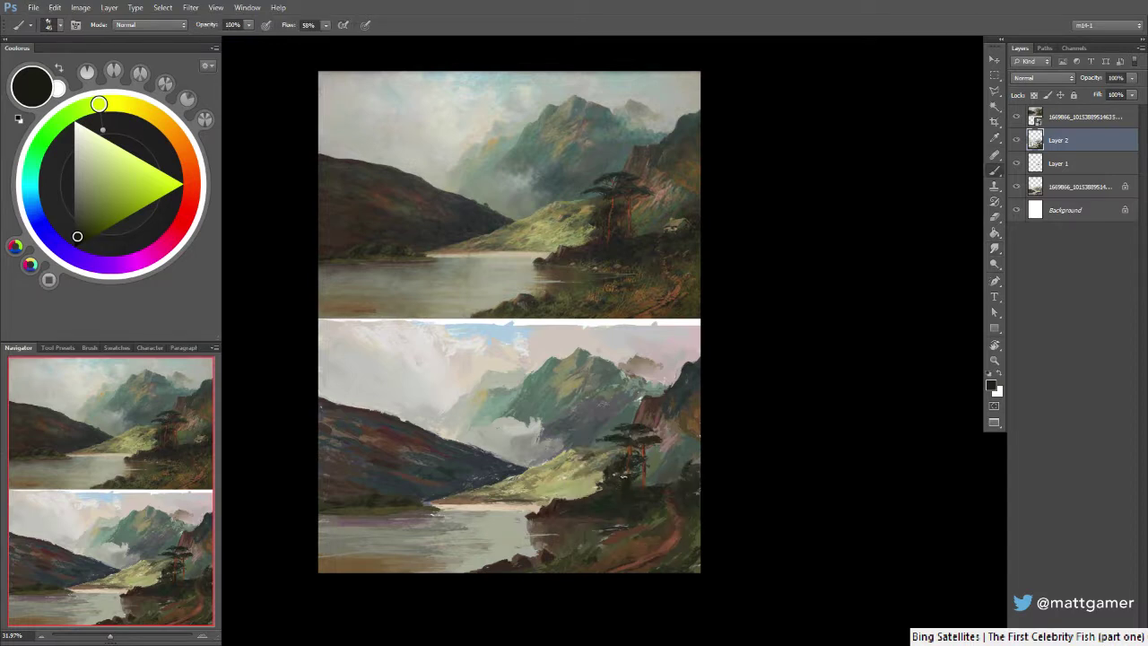
Refine the pine trunks and the ground beneath them with sampled reddish-brown and dark olive tones, using a smaller brush
alt+click(631, 448)
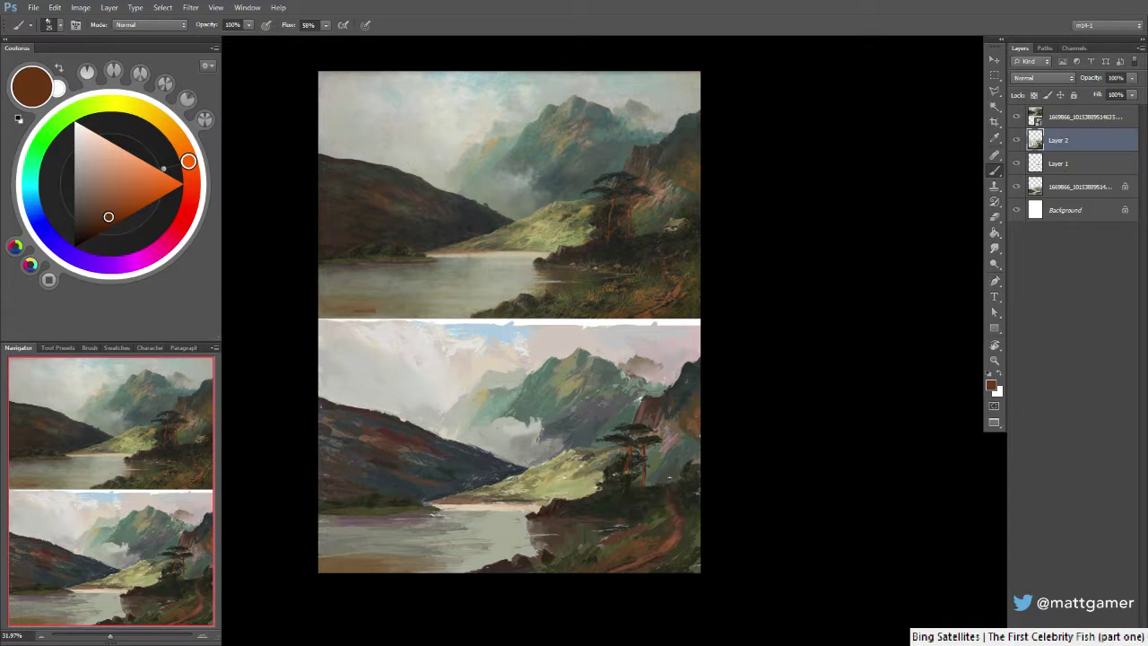
alt+click(641, 486)
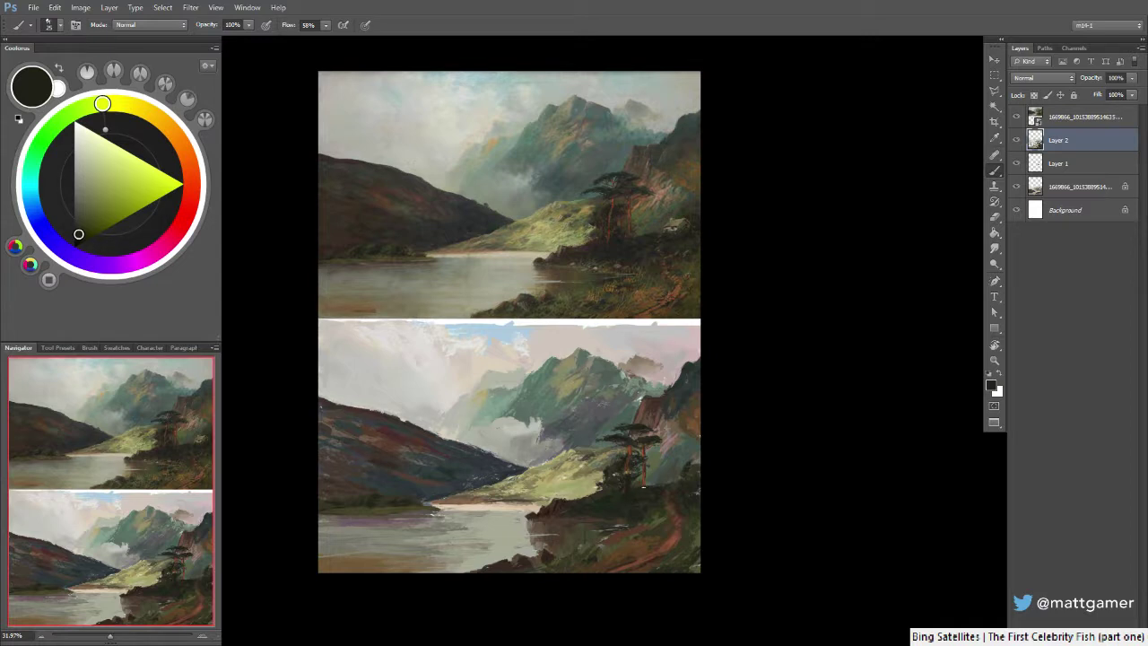
alt+click(643, 449)
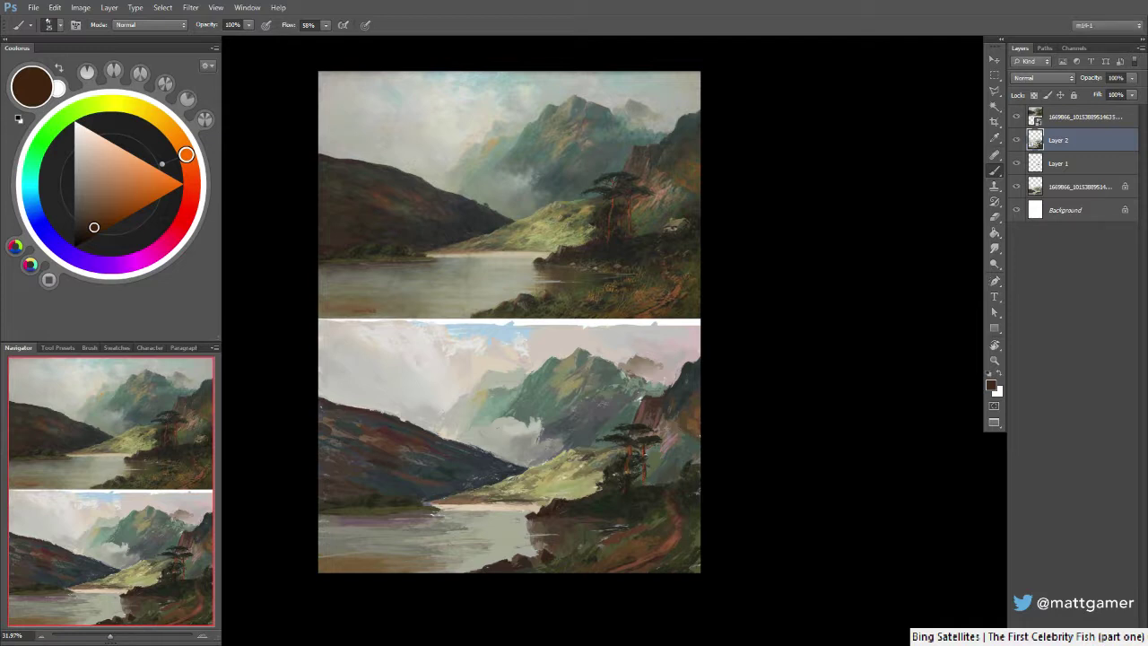
alt+click(653, 485)
alt+click(670, 495)
Add dark olive strokes to the pine branches and foliage between the trunks, slightly lightening the sampled color
alt+click(639, 456)
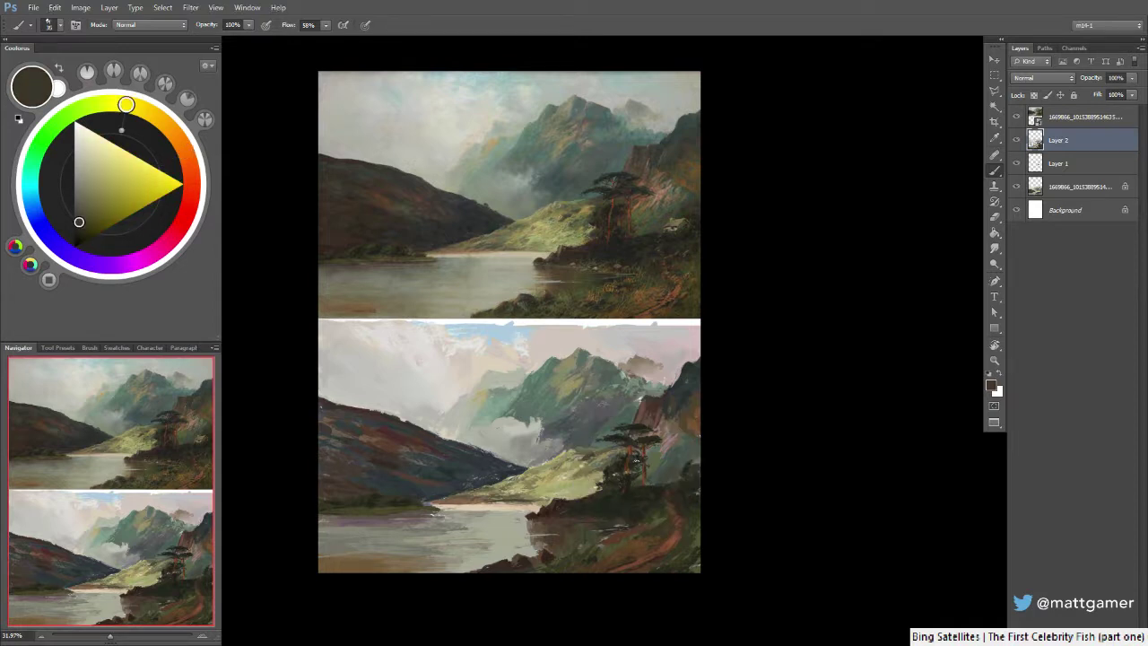
drag(636, 460, 640, 468)
alt+click(654, 437)
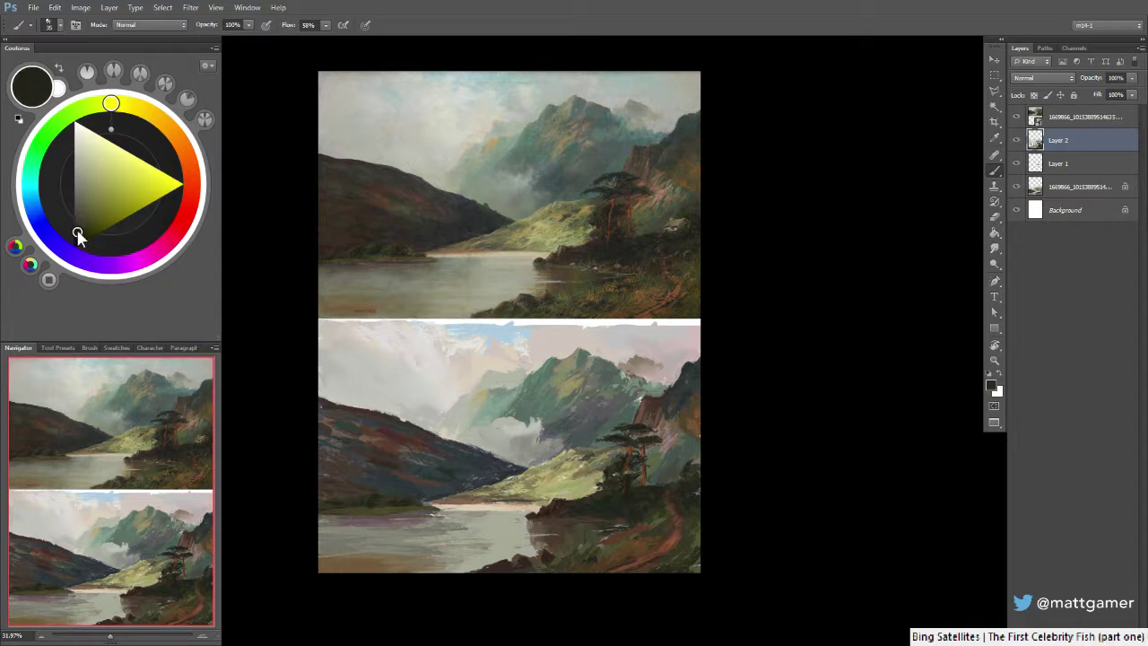
click(78, 226)
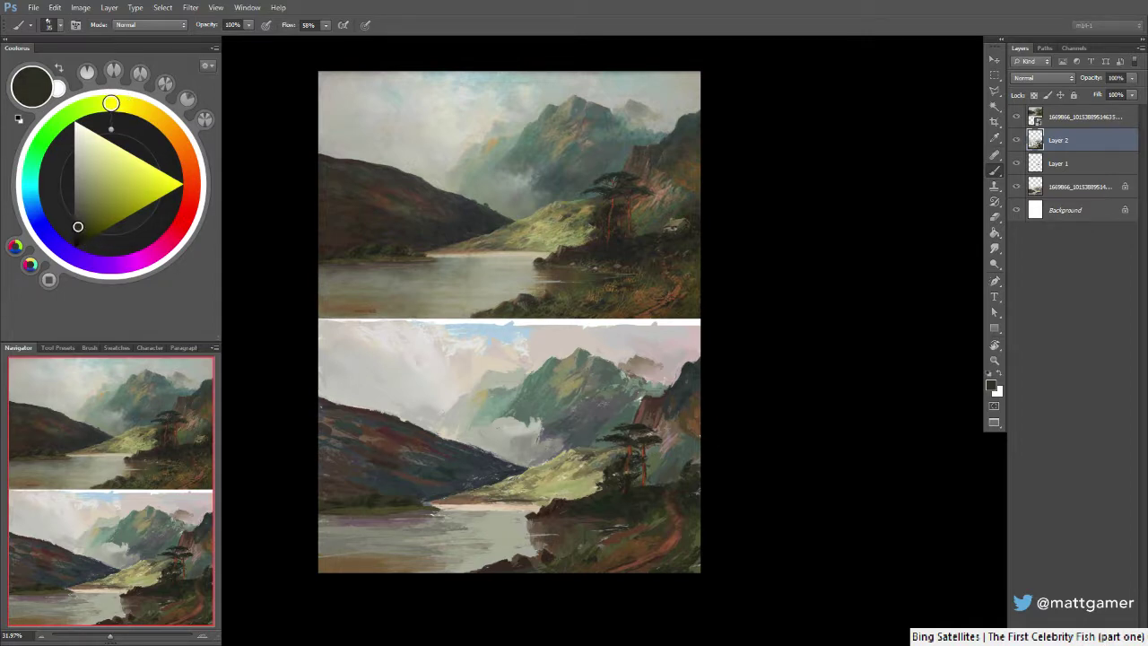
mouse_move(644, 437)
mouse_down()
mouse_move(657, 437)
mouse_move(640, 437)
mouse_up()
Clean up the mountain and cliff edge around the pine canopy with sampled grey-green, slate and dark brown tones
alt+click(601, 432)
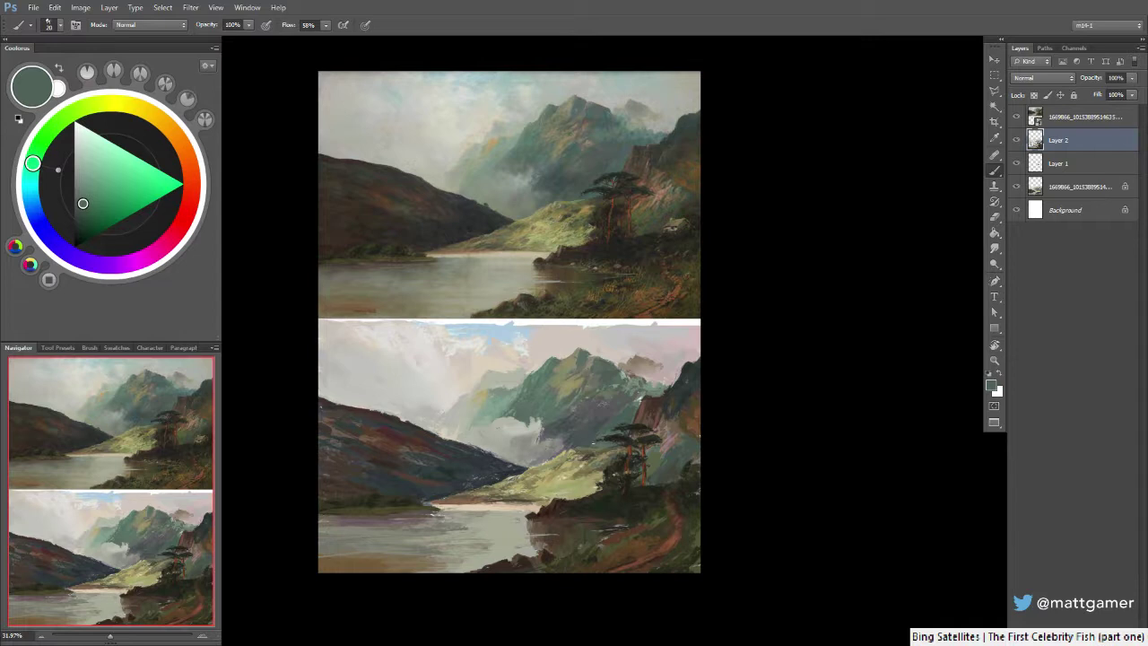
alt+click(596, 432)
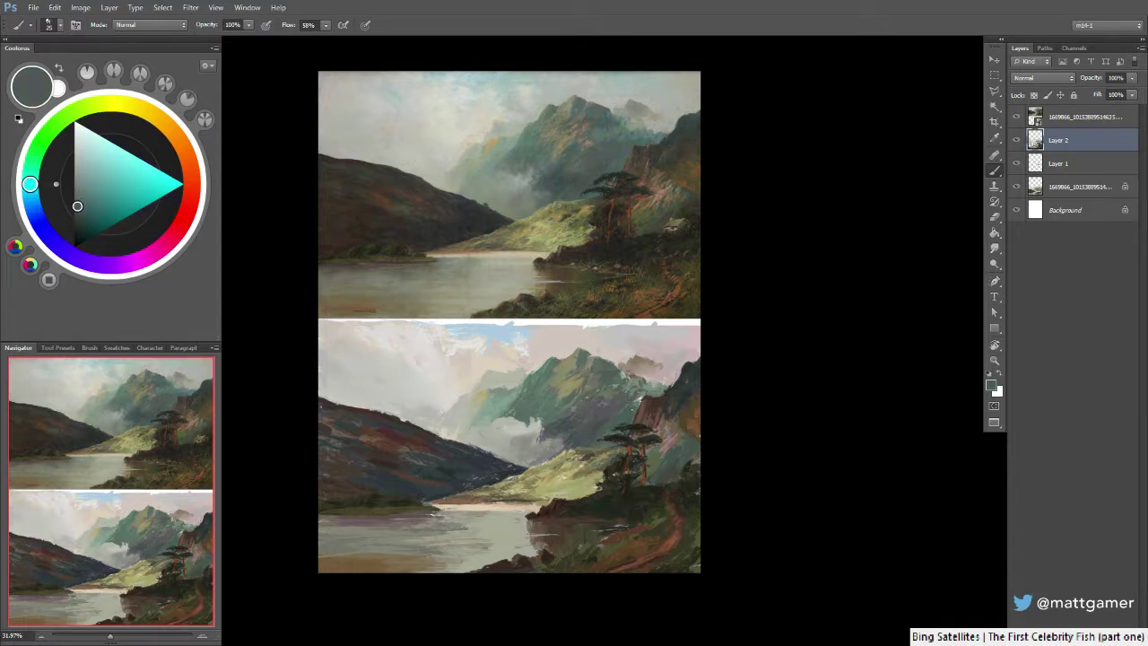
alt+click(649, 404)
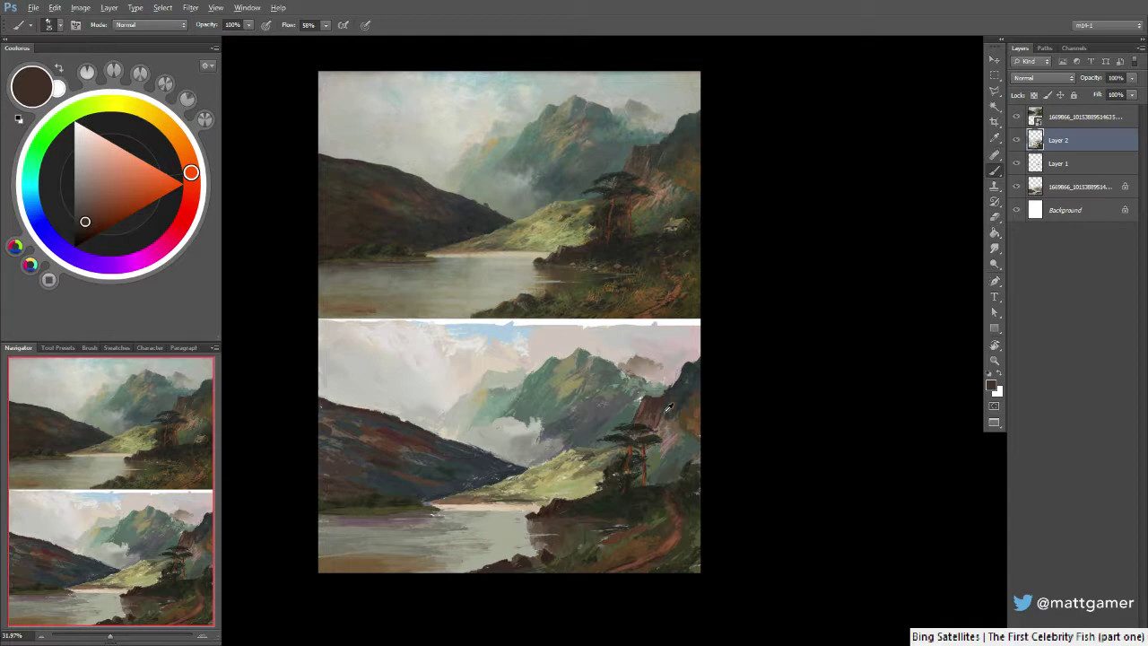
alt+click(630, 416)
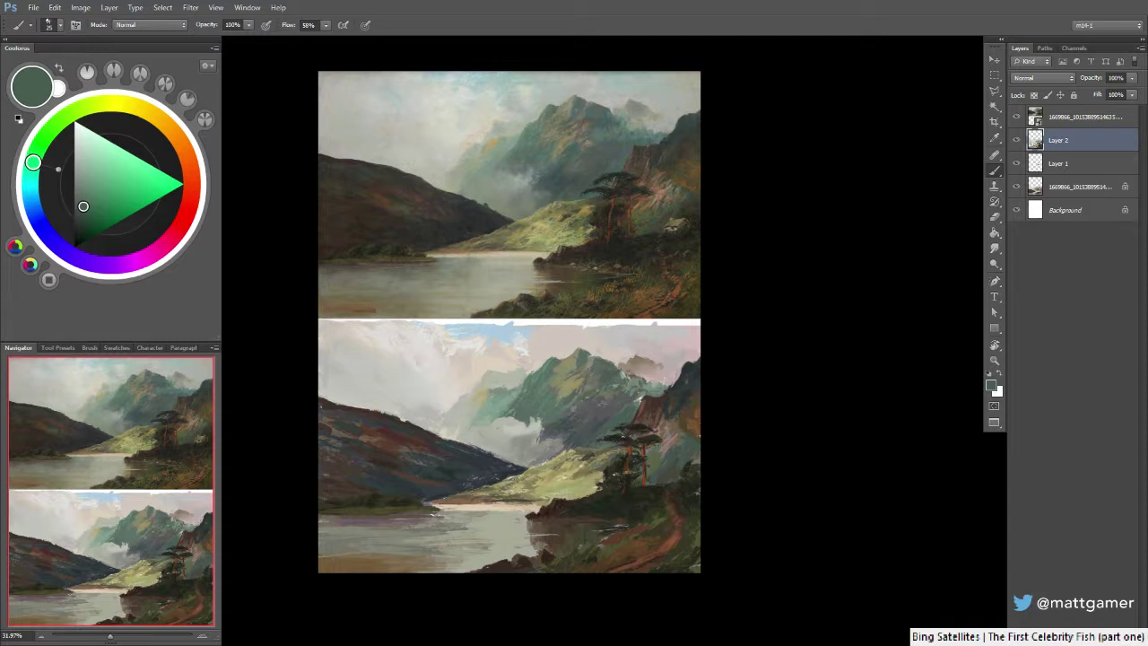
alt+click(613, 433)
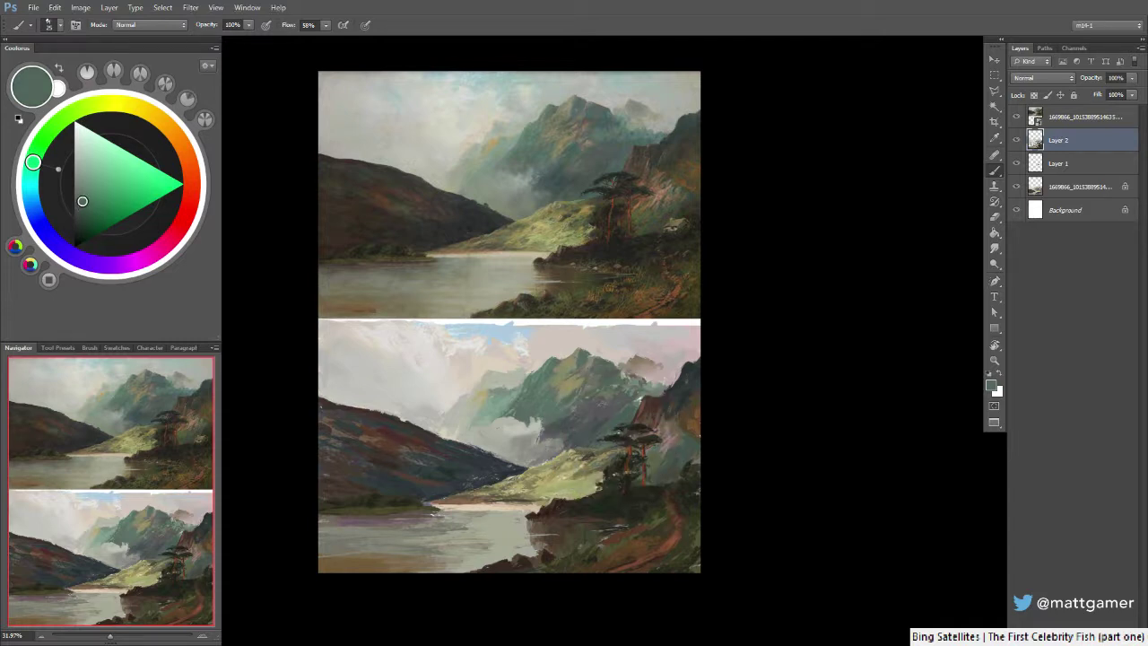
Reshape the top of the pine canopy with sampled near-black green tones
alt+click(633, 419)
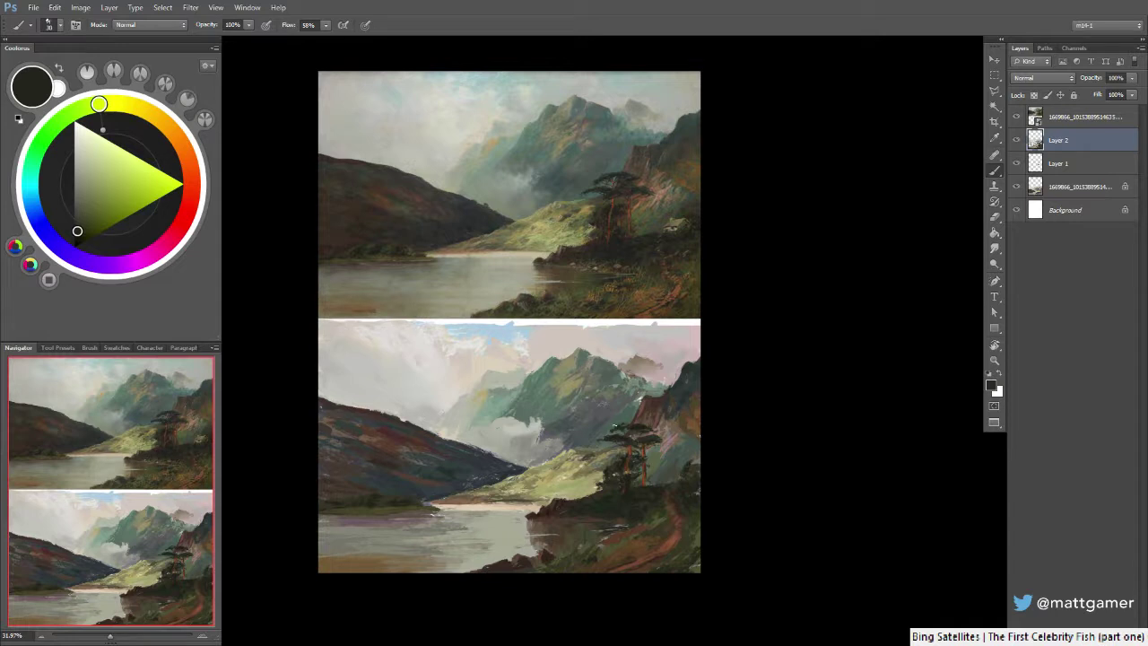
alt+click(636, 421)
alt+click(634, 427)
Deepen the upper cliff behind the pines with a darkened brown and sampled dark grey and blue-grey tones, gradually enlarging the brush
alt+click(650, 401)
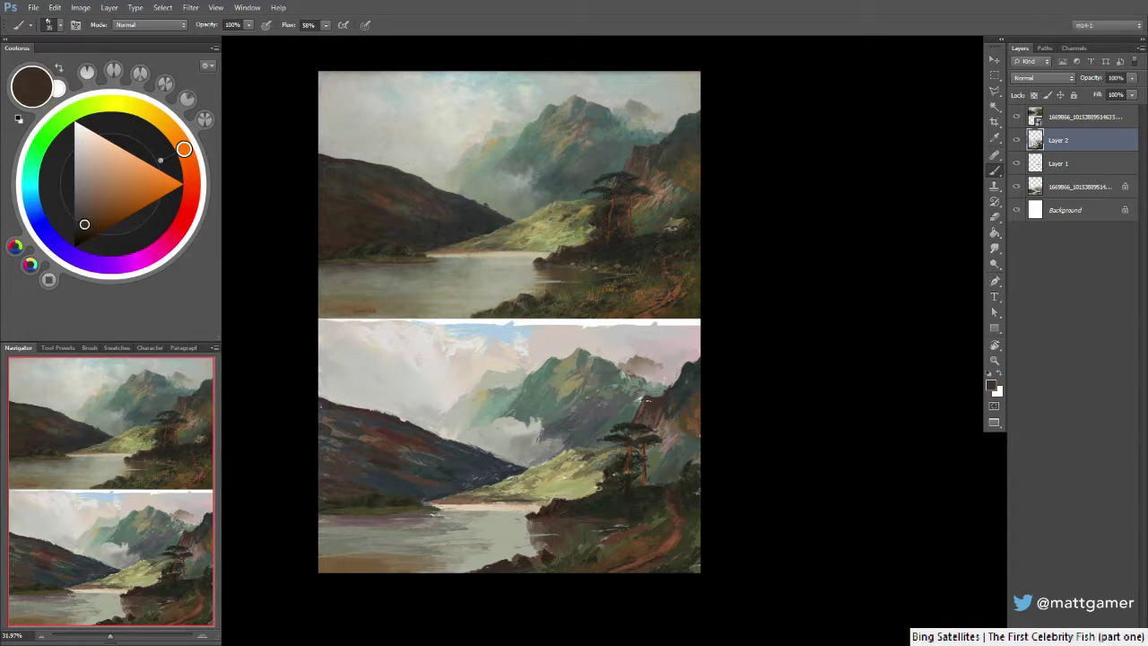
click(84, 230)
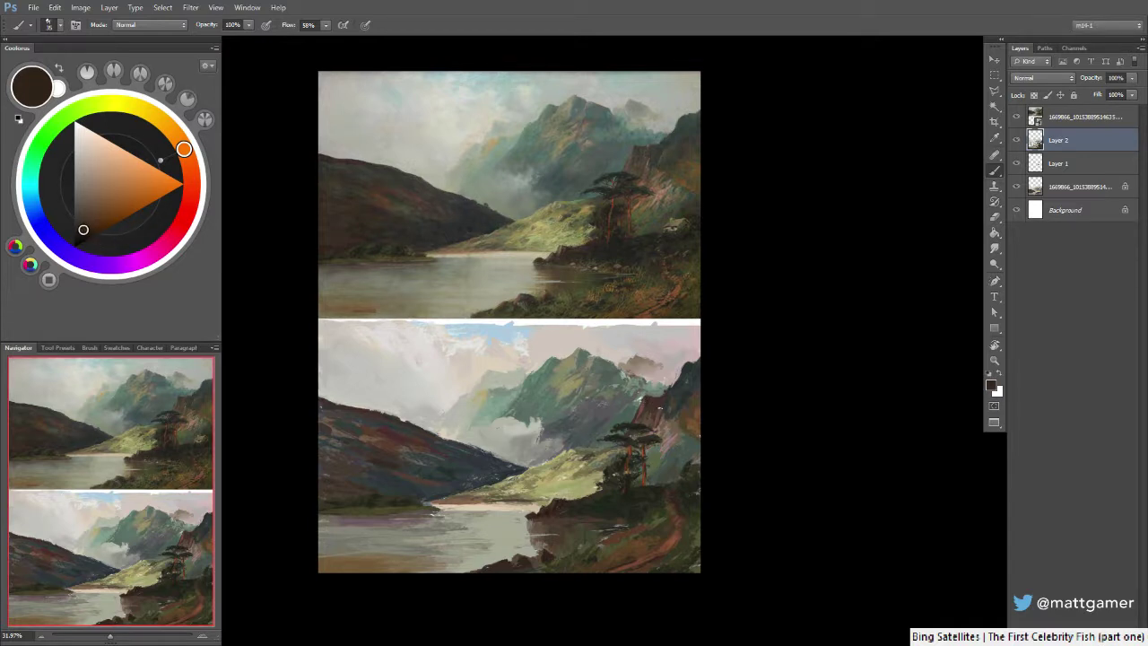
alt+click(666, 402)
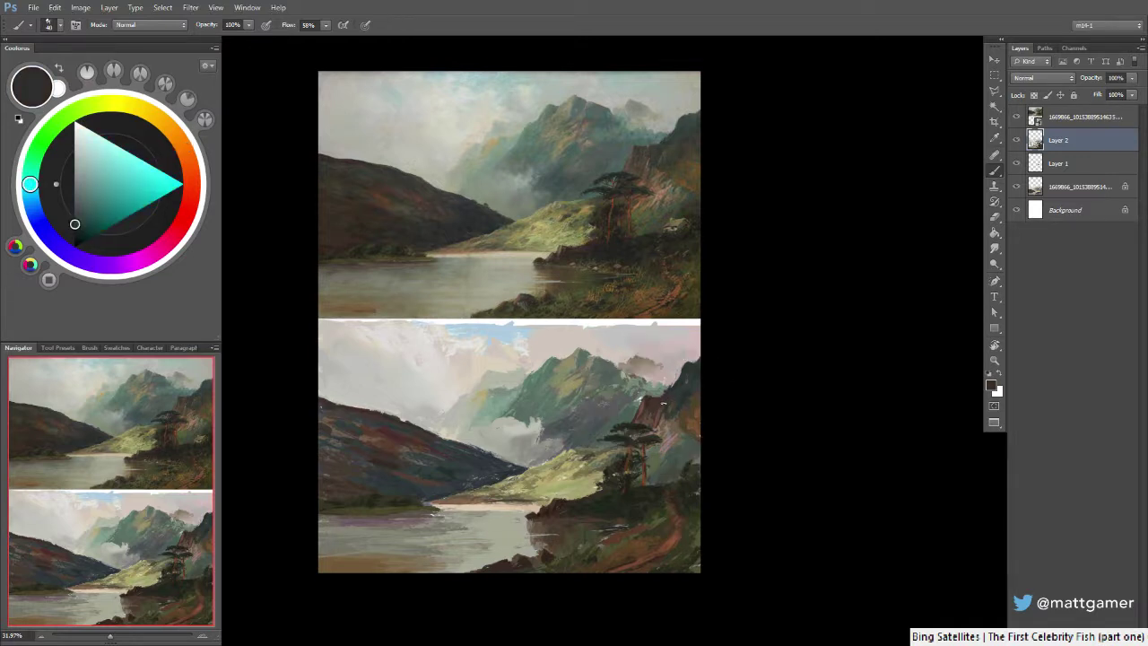
alt+click(660, 407)
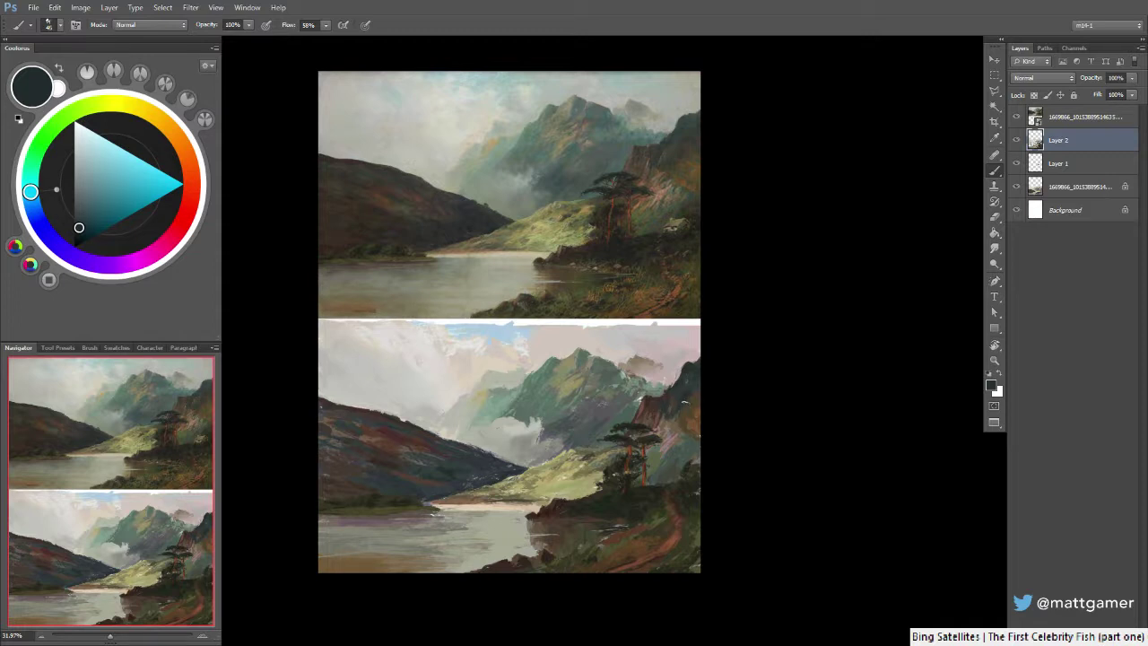
alt+click(685, 404)
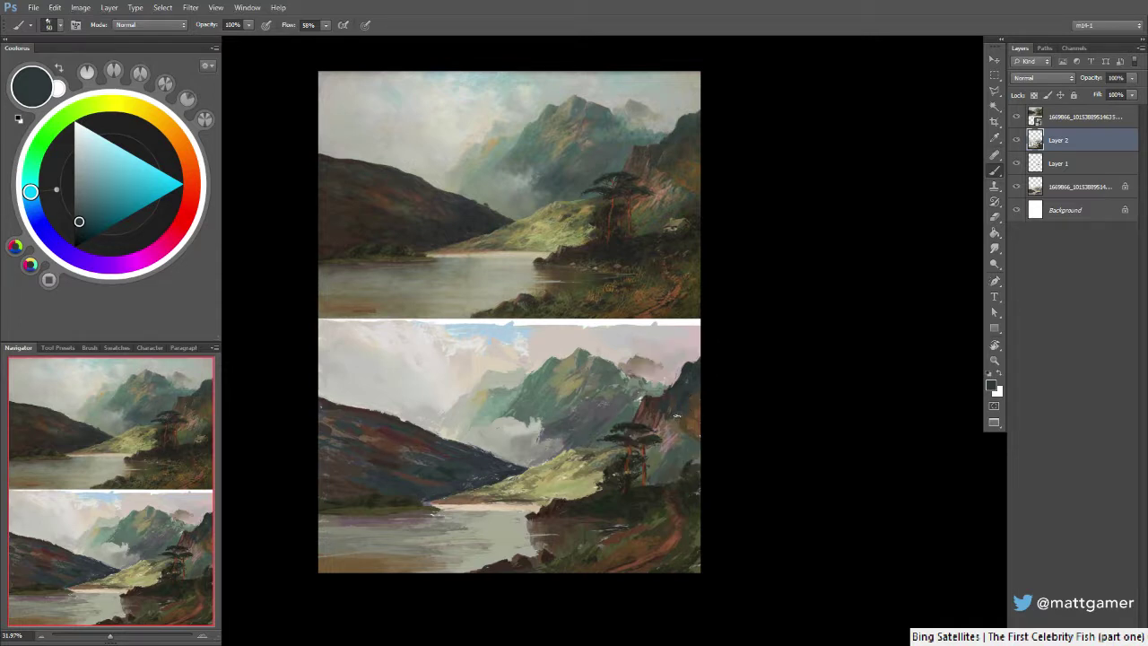
Rework the lower cliff face beside the pines with sampled mauve, dark grey, grey-green and dark teal tones
alt+click(670, 435)
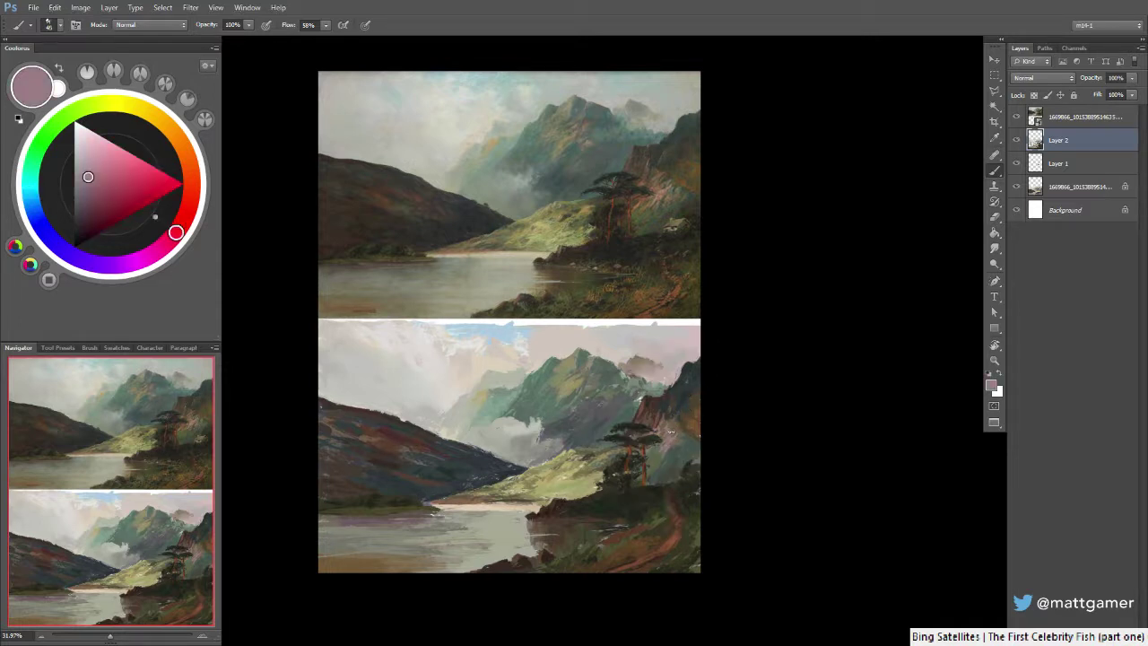
alt+click(668, 427)
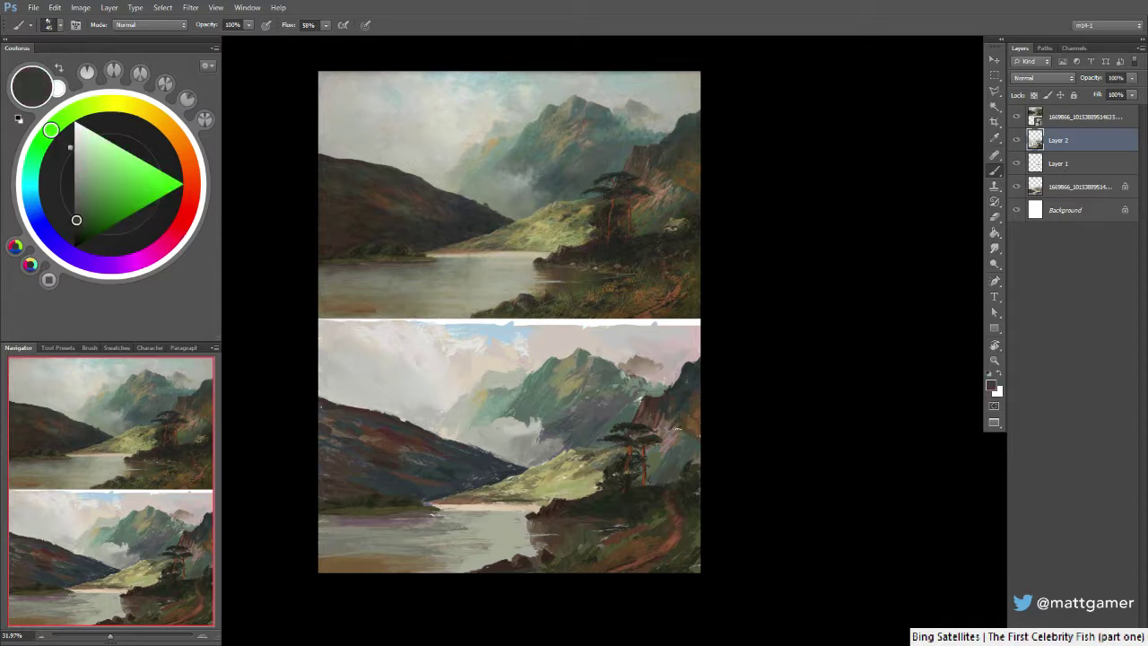
alt+click(684, 433)
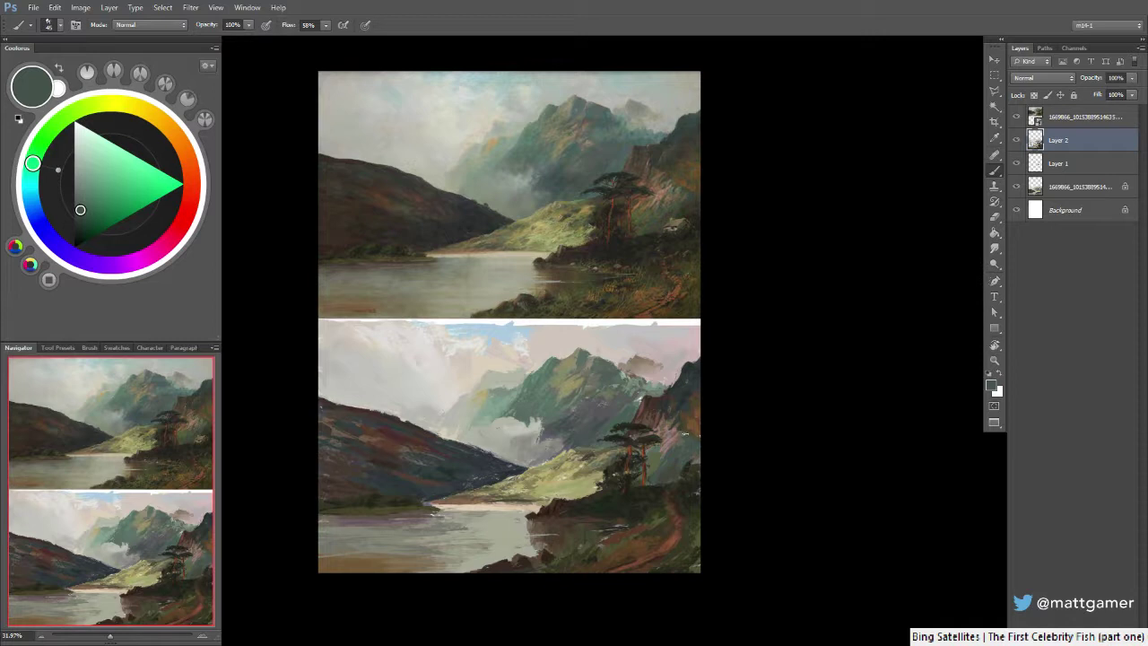
alt+click(695, 436)
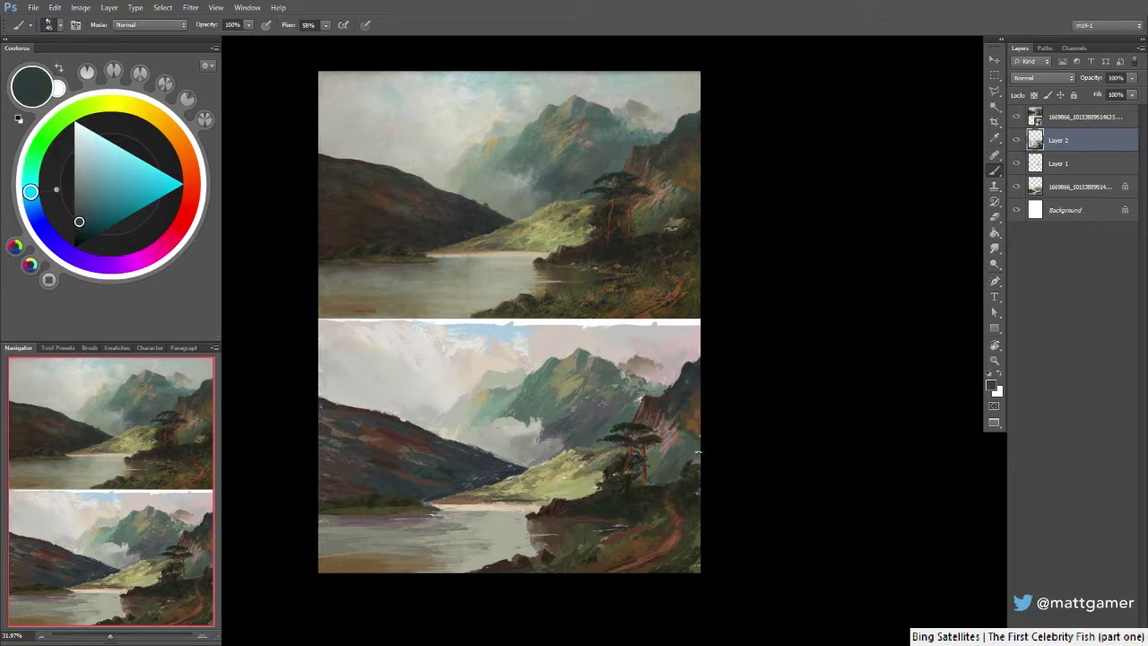
Block in a small cottage on the bank beside the pines with sampled light olive green and a muted khaki
alt+click(558, 489)
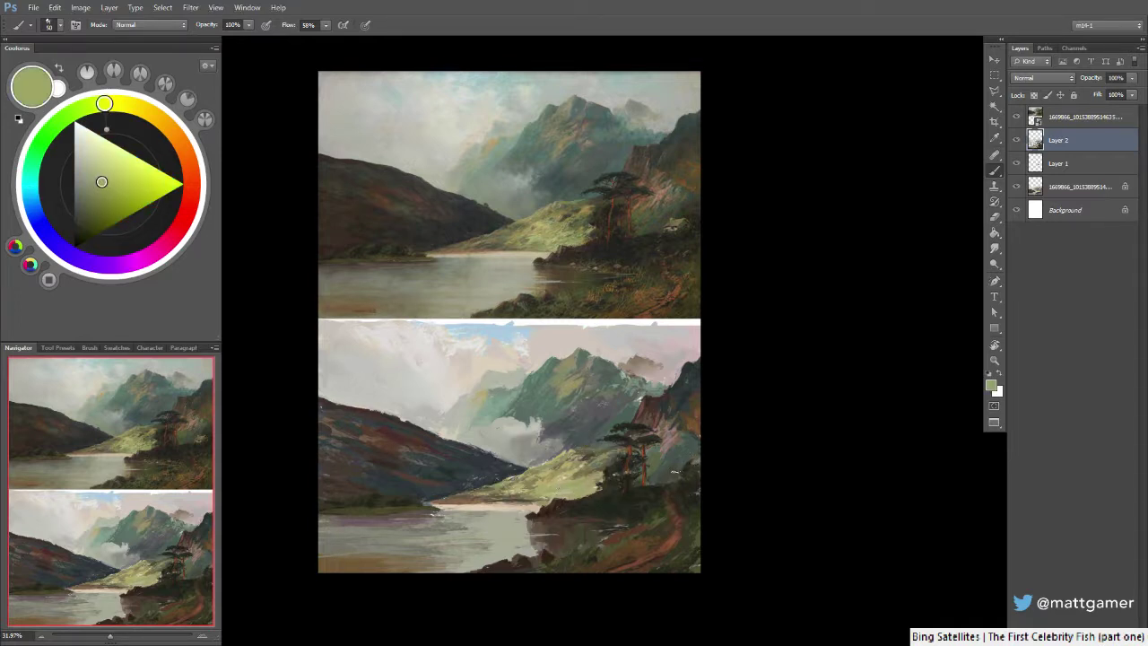
drag(677, 471, 686, 473)
alt+click(674, 536)
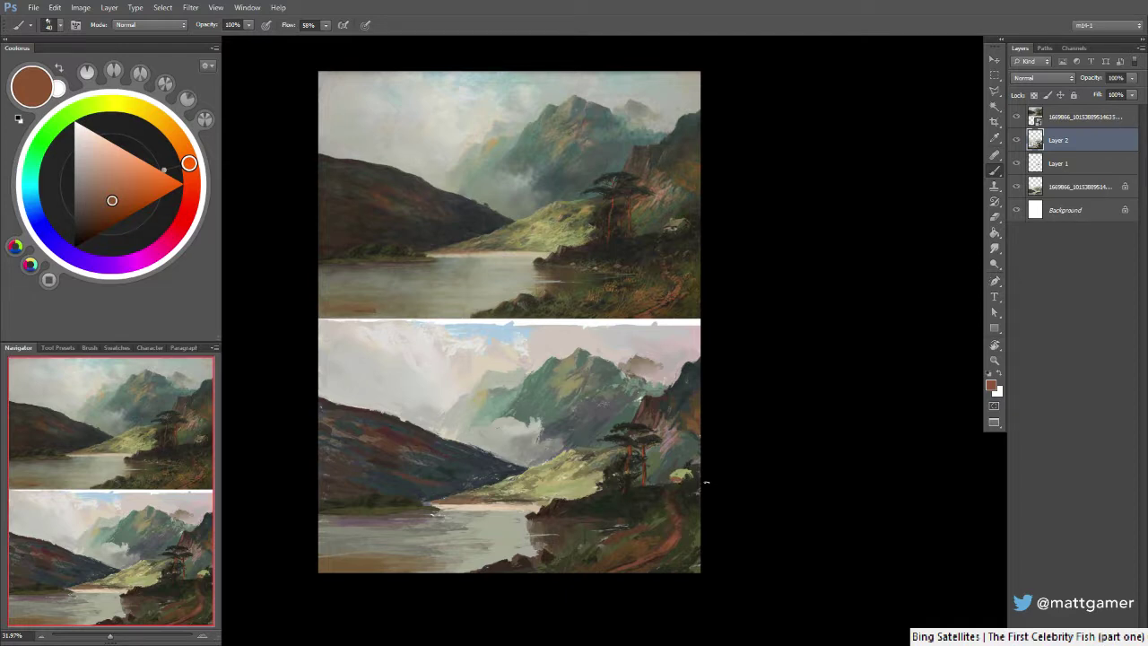
alt+click(686, 467)
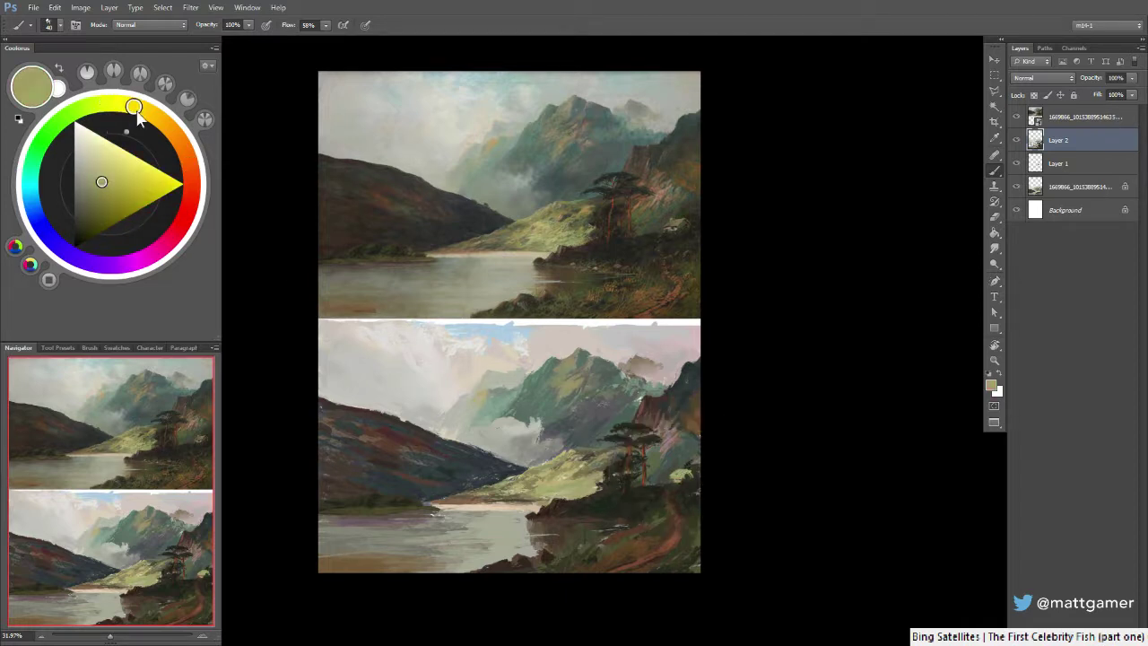
click(91, 183)
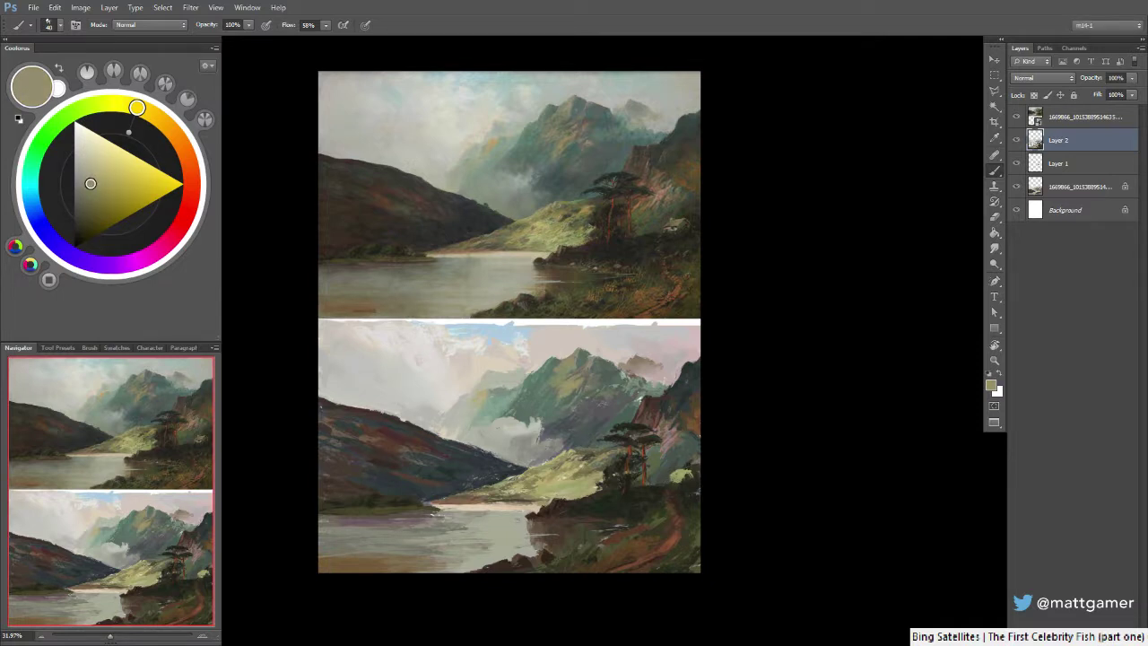
Tone down the cottage shape with greyed olive and darker warm grey-brown tones mixed from its sampled green
alt+click(686, 467)
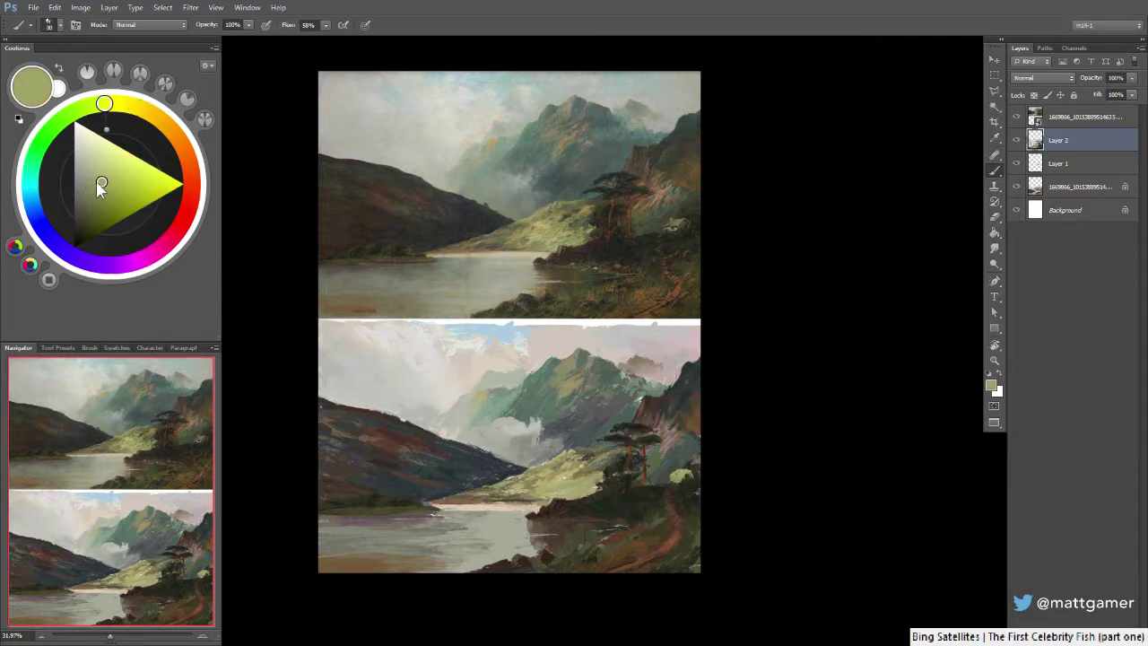
drag(96, 182, 89, 186)
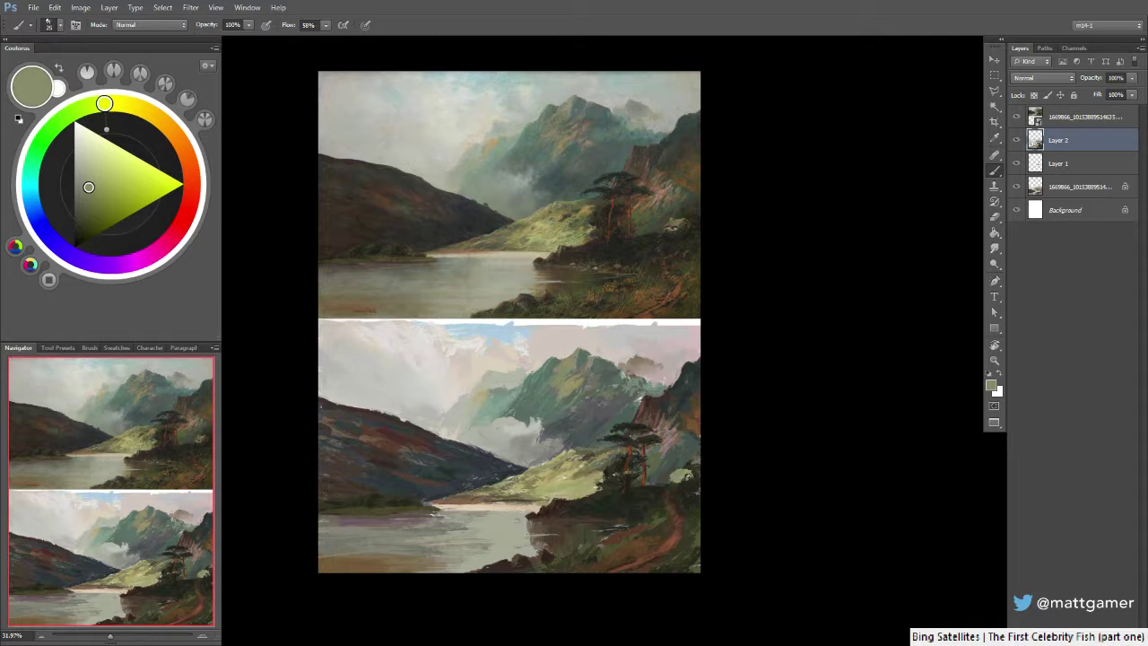
click(144, 110)
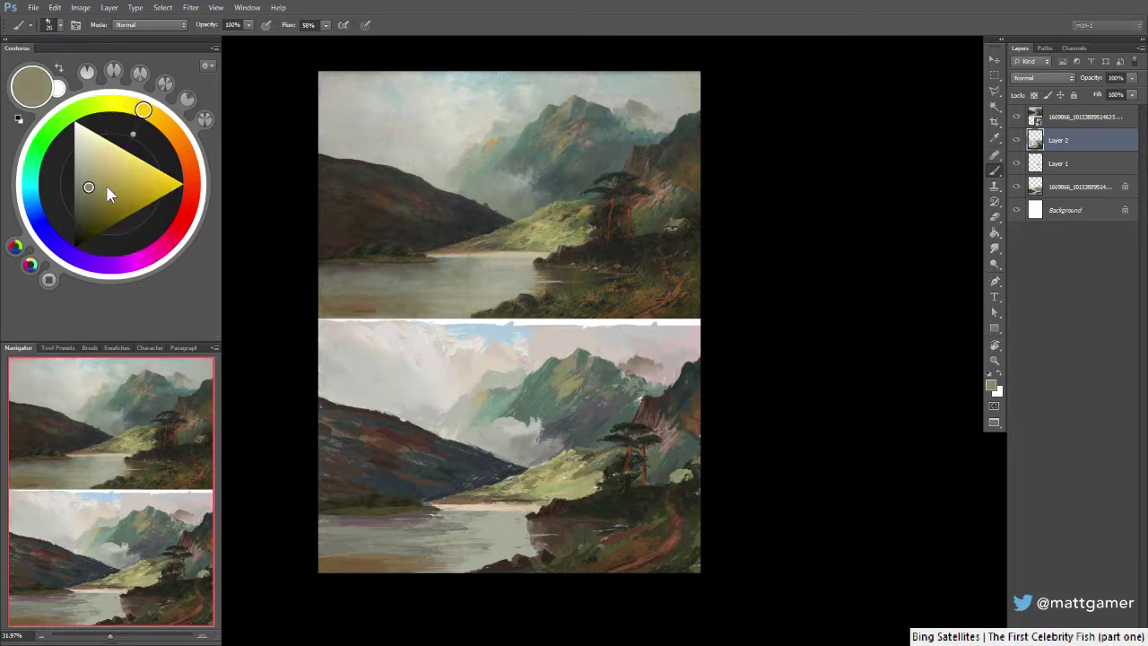
click(83, 199)
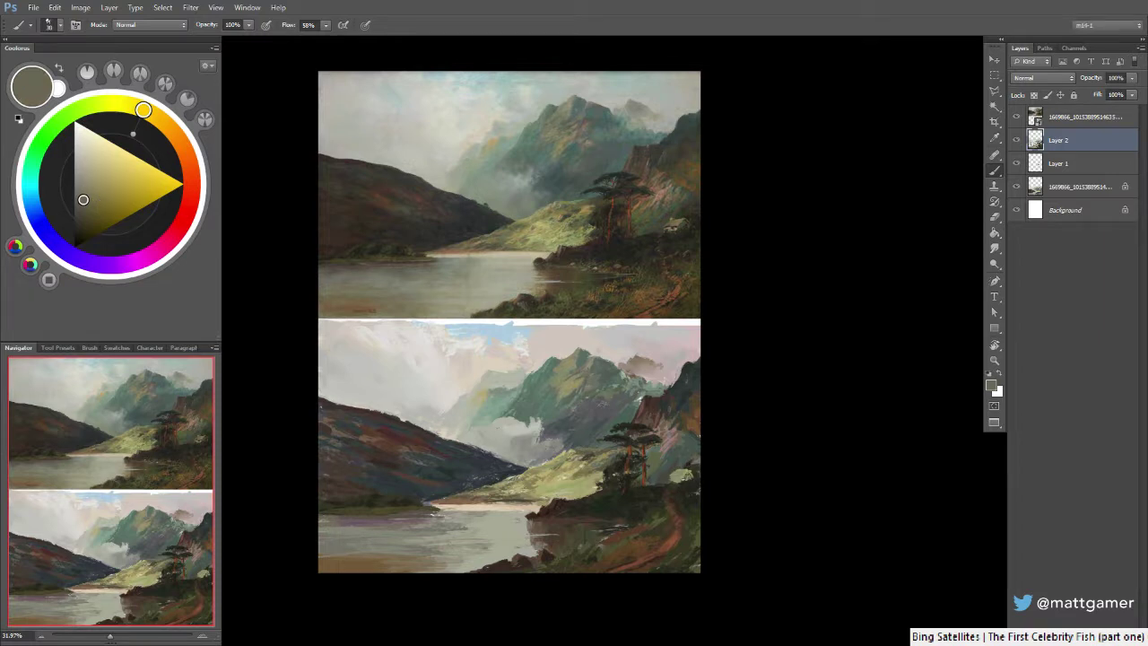
Shape the cottage walls and base with sampled near-black green, a light warm beige and dark olive grey
scroll(703, 460, up, 2)
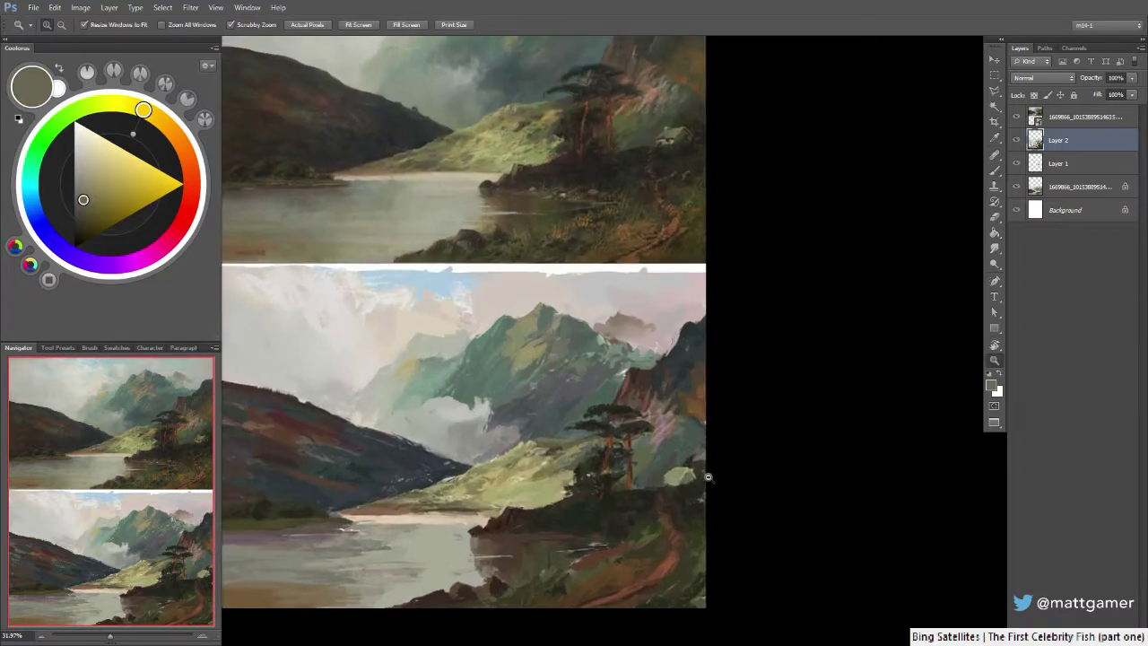
alt+click(682, 490)
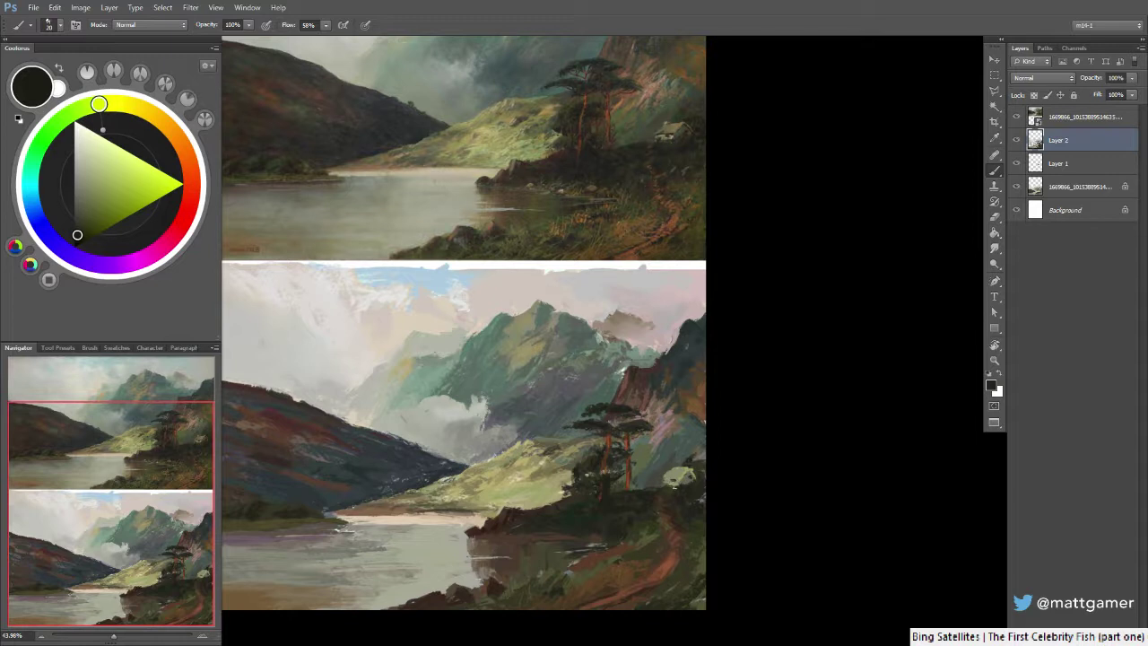
alt+click(669, 473)
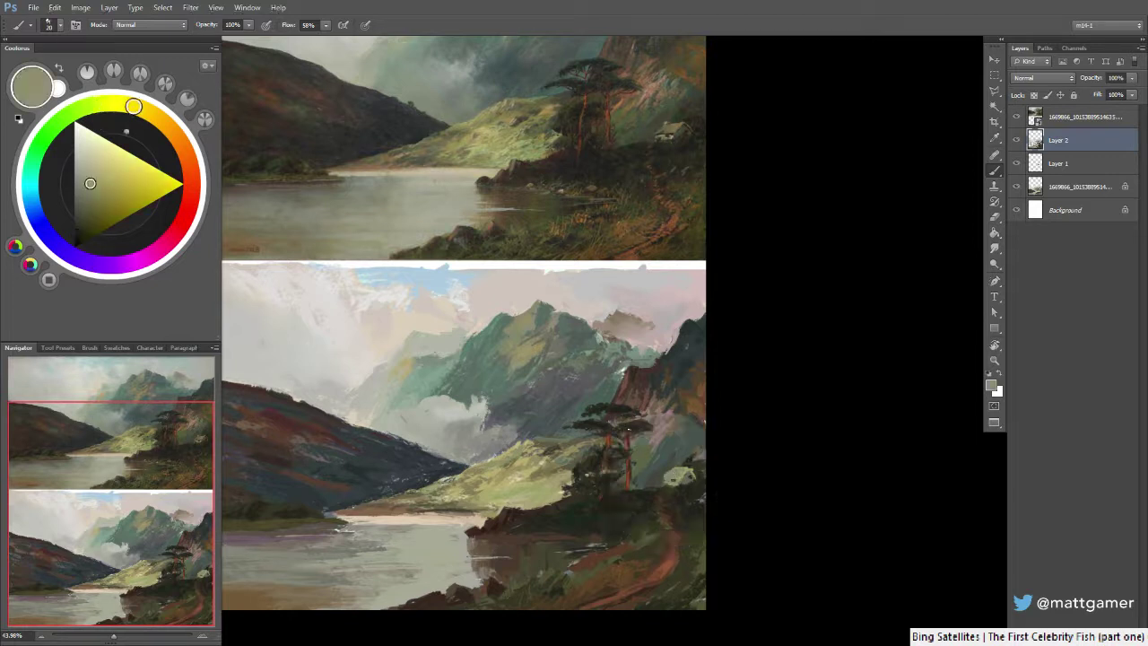
drag(93, 183, 90, 158)
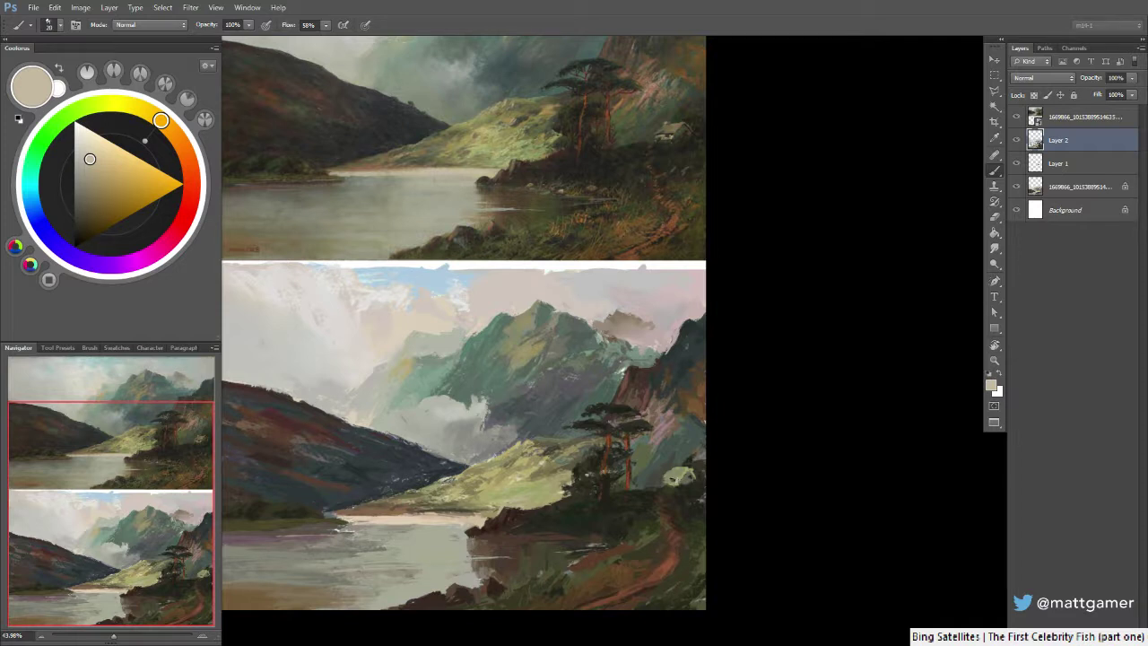
alt+click(661, 480)
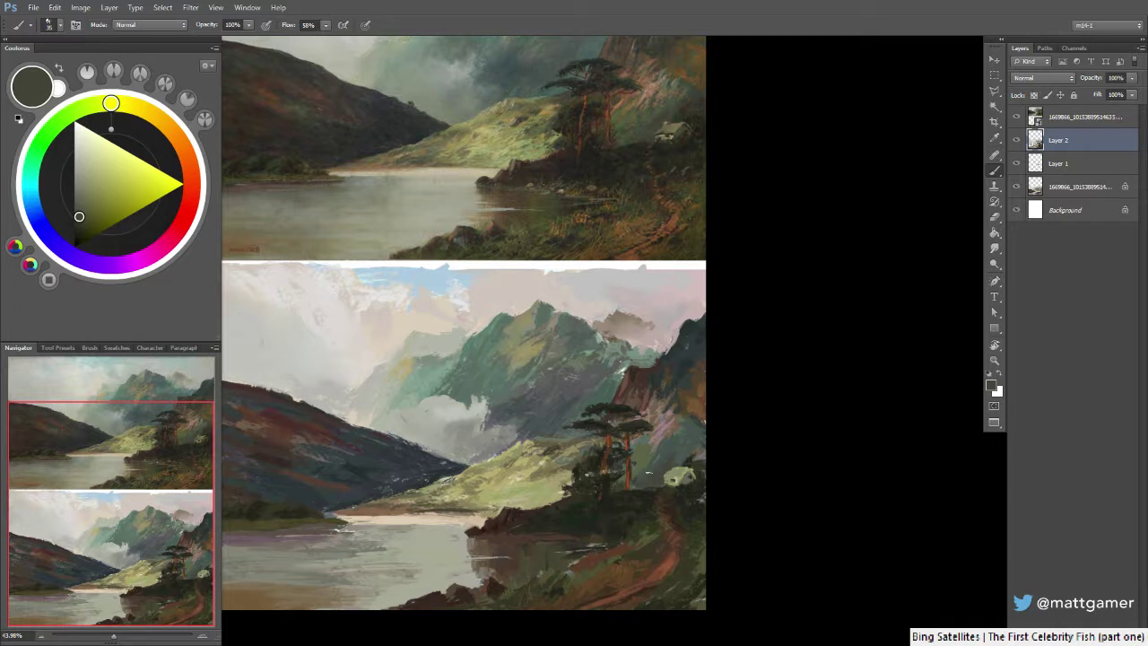
Rework the cliff foot and cottage roof with sampled mauve and olive tones and a darkened grey-olive
alt+click(665, 428)
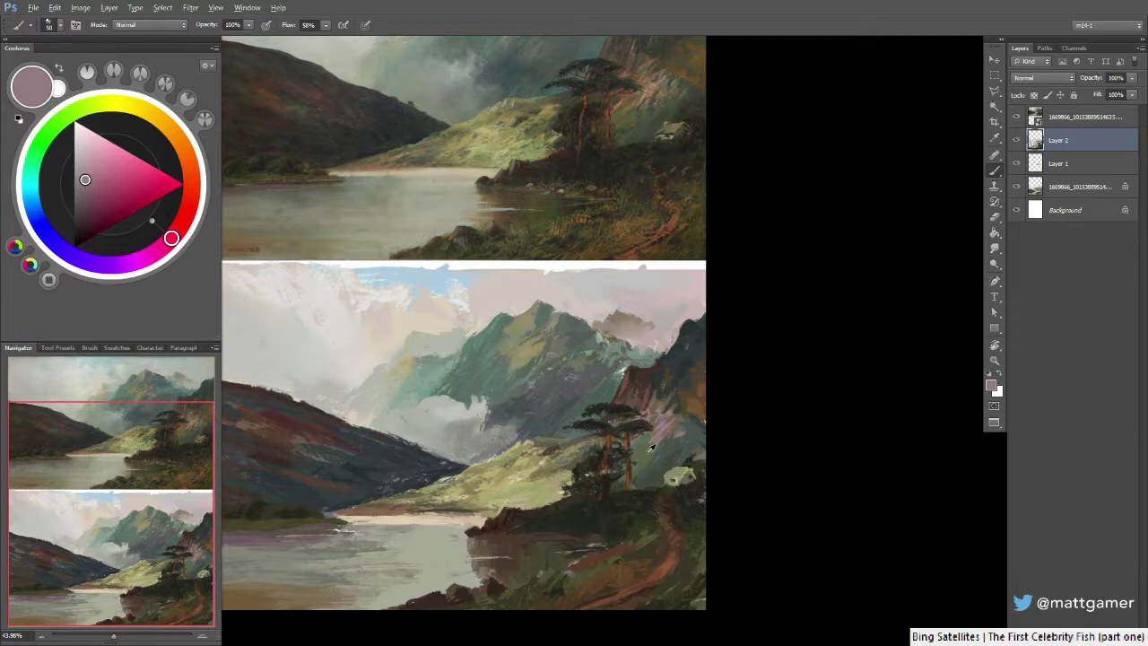
alt+click(650, 447)
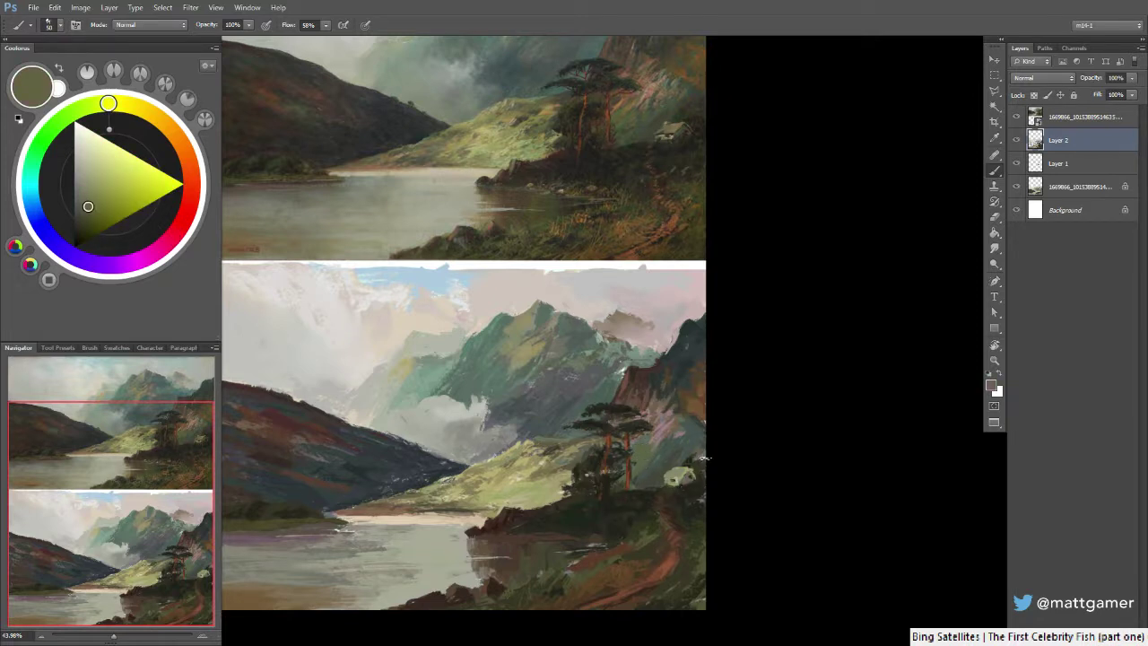
alt+click(673, 472)
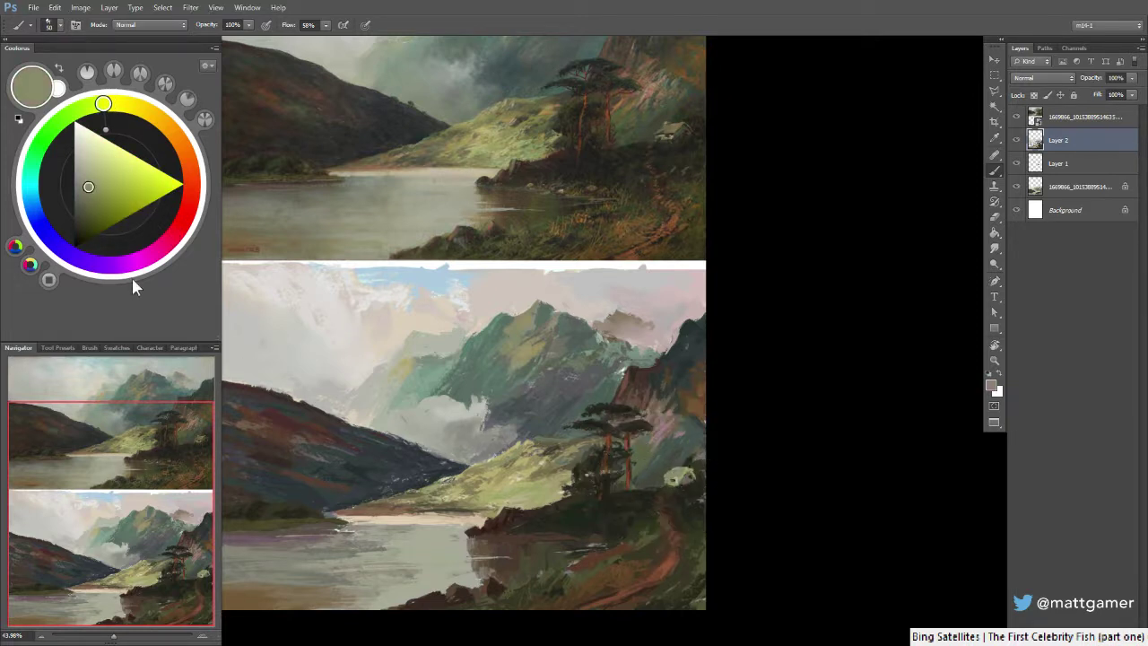
drag(91, 189, 86, 195)
click(130, 105)
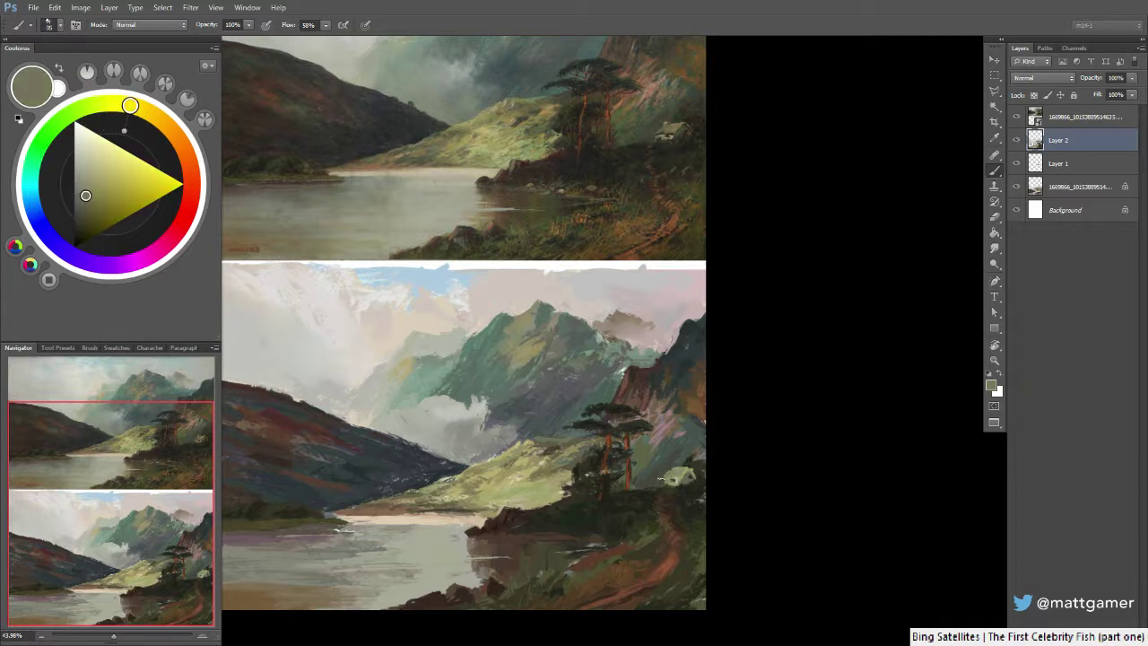
Carve the cottage's dark wall details and lower edge with sampled near-black green, grey and dark brown tones
alt+click(682, 498)
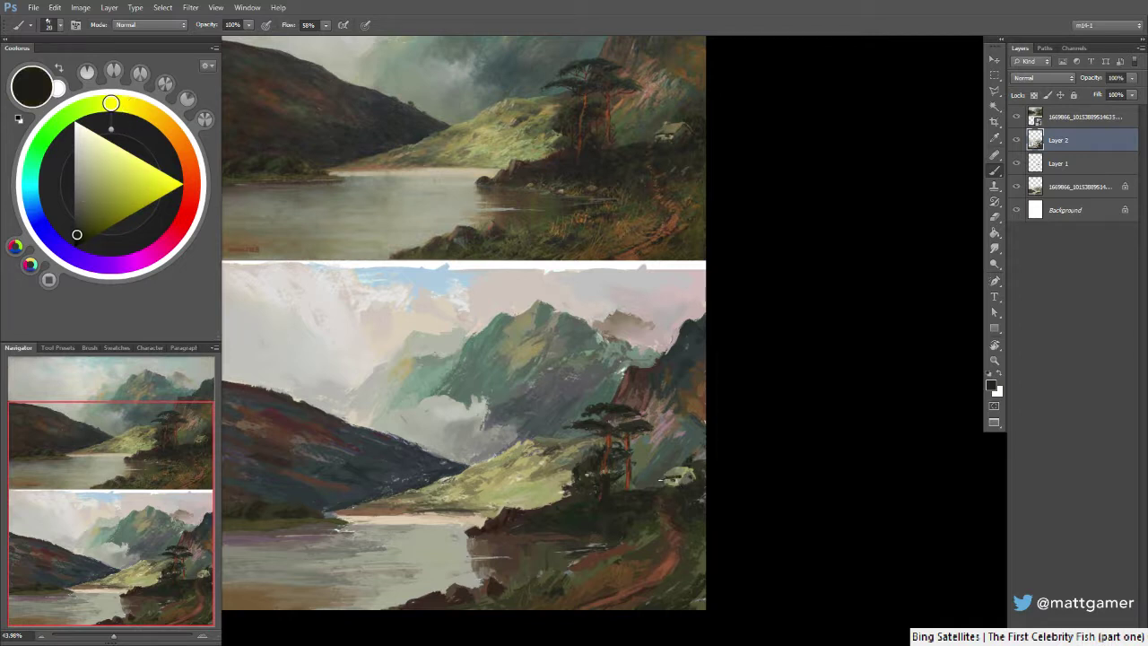
alt+click(673, 477)
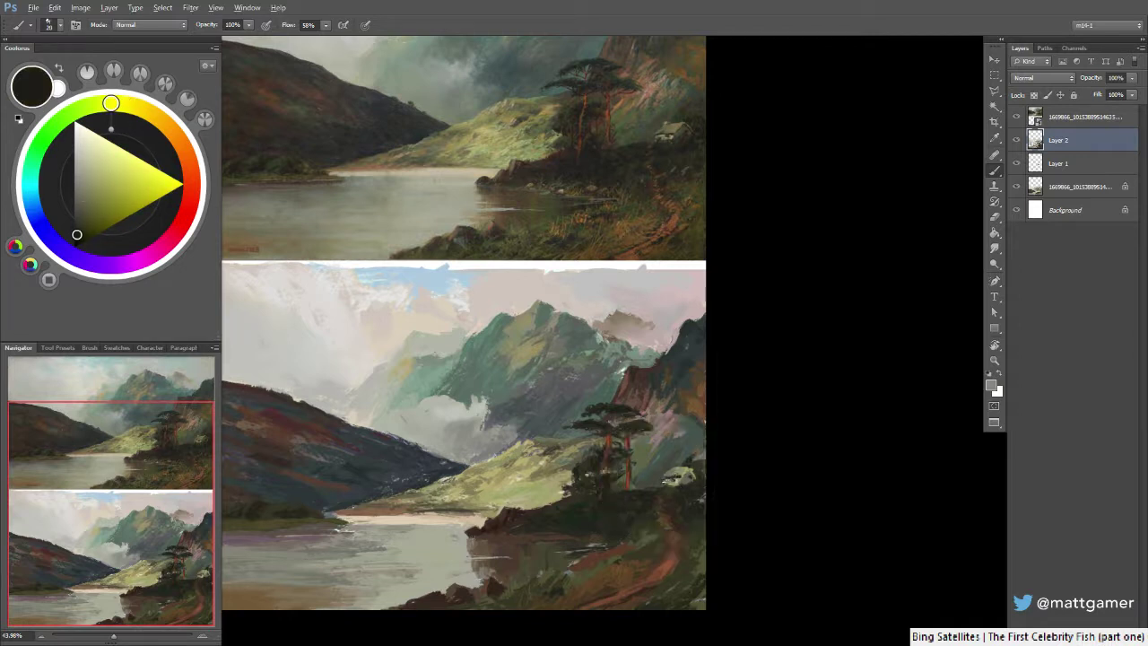
alt+click(668, 487)
alt+click(674, 489)
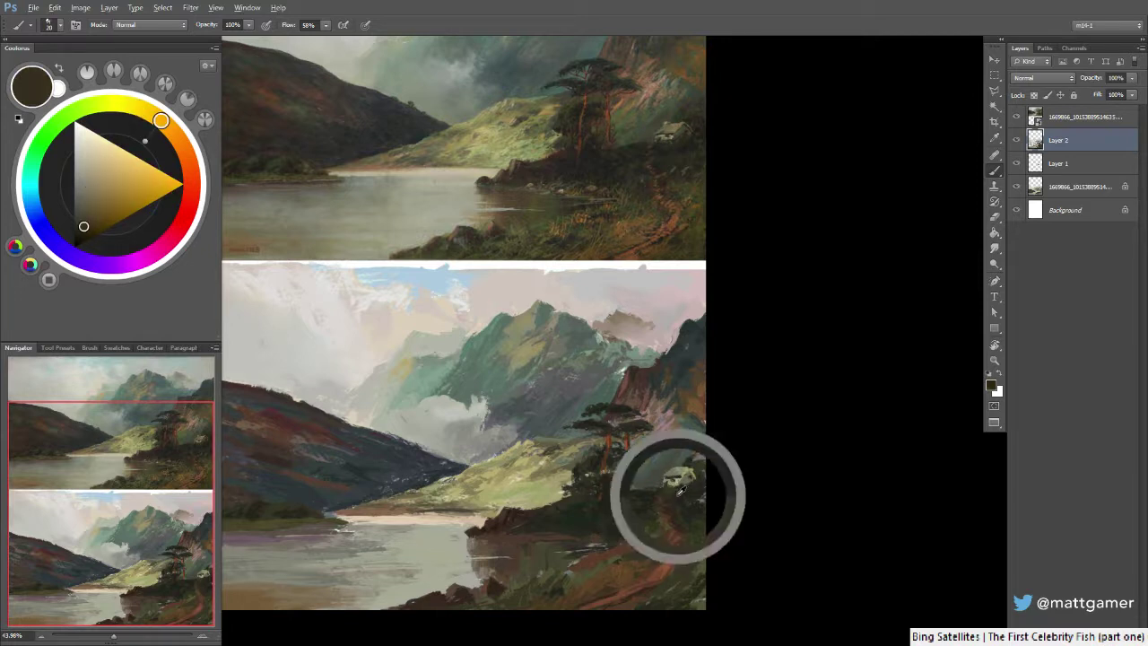
alt+click(674, 474)
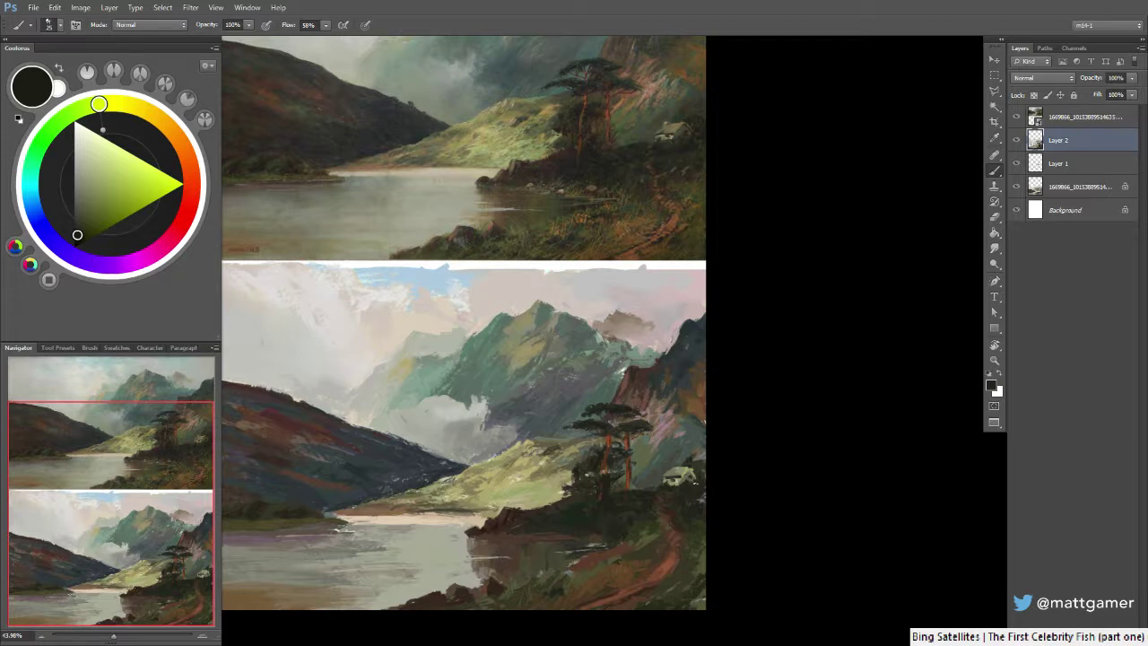
Clean up the foliage beside the cottage with dark olive and repaint its roof in a warmer light olive
alt+click(704, 474)
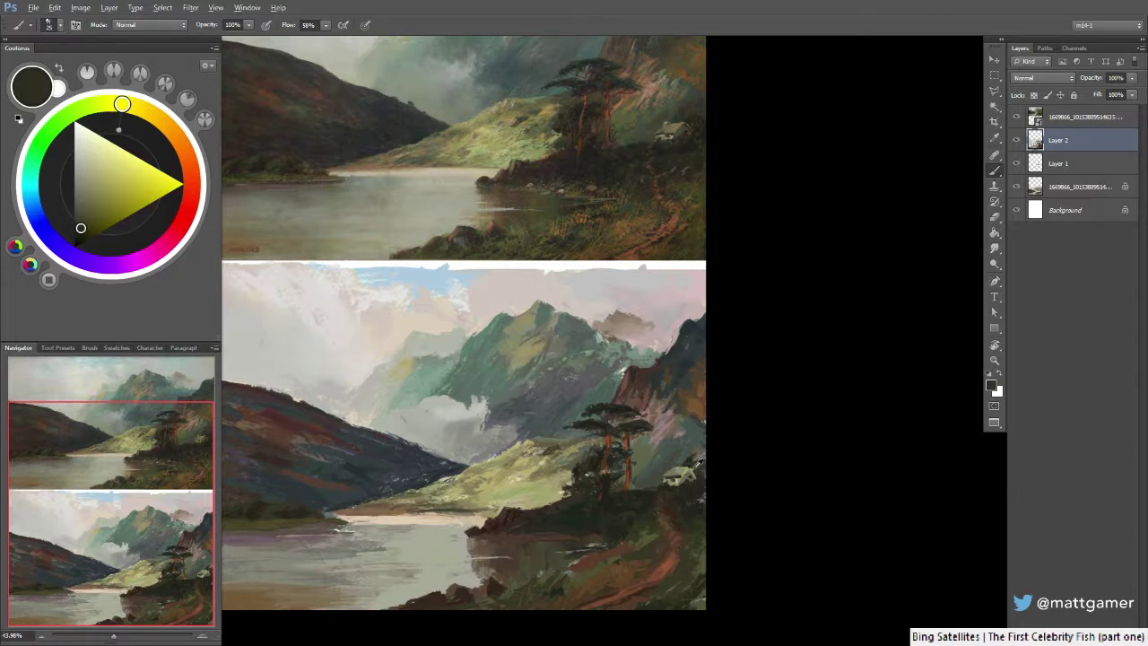
alt+click(687, 469)
click(135, 107)
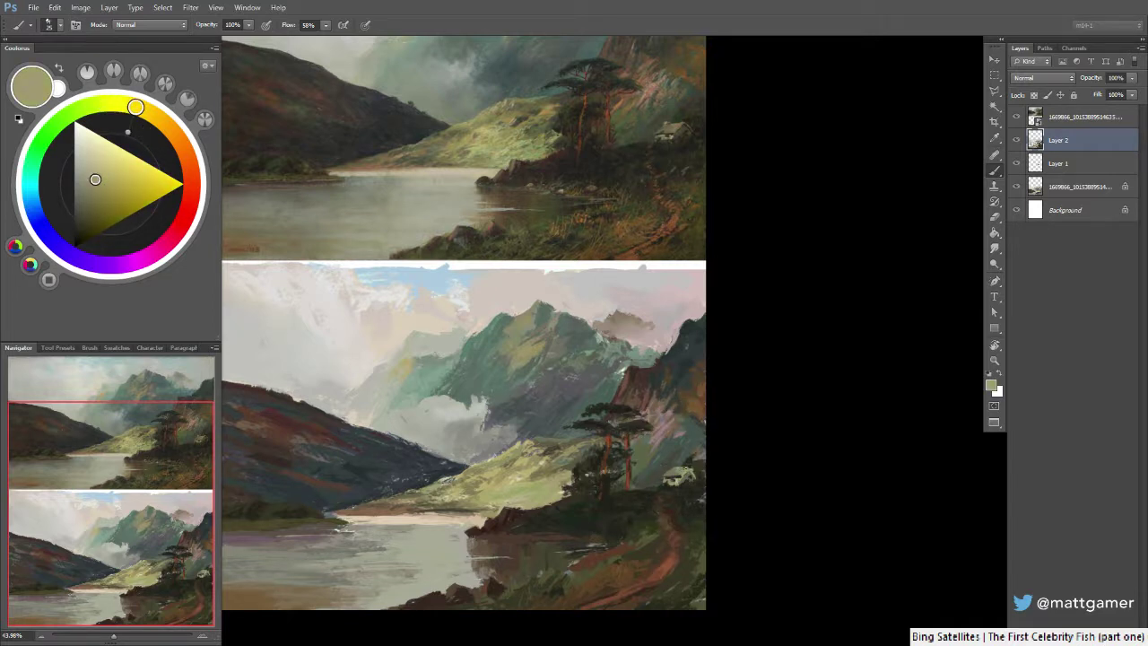
drag(679, 470, 691, 467)
Define the cottage's gable and roof edges with a much smaller brush using sampled near-black, khaki and darkened olive tones
alt+click(679, 490)
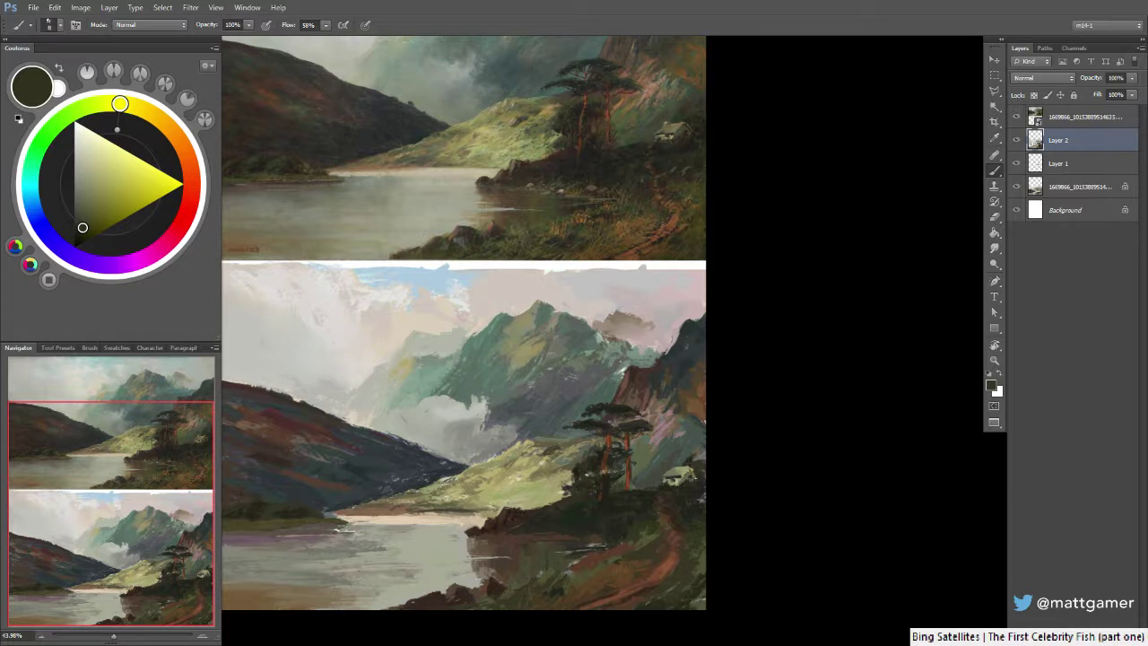
alt+click(689, 482)
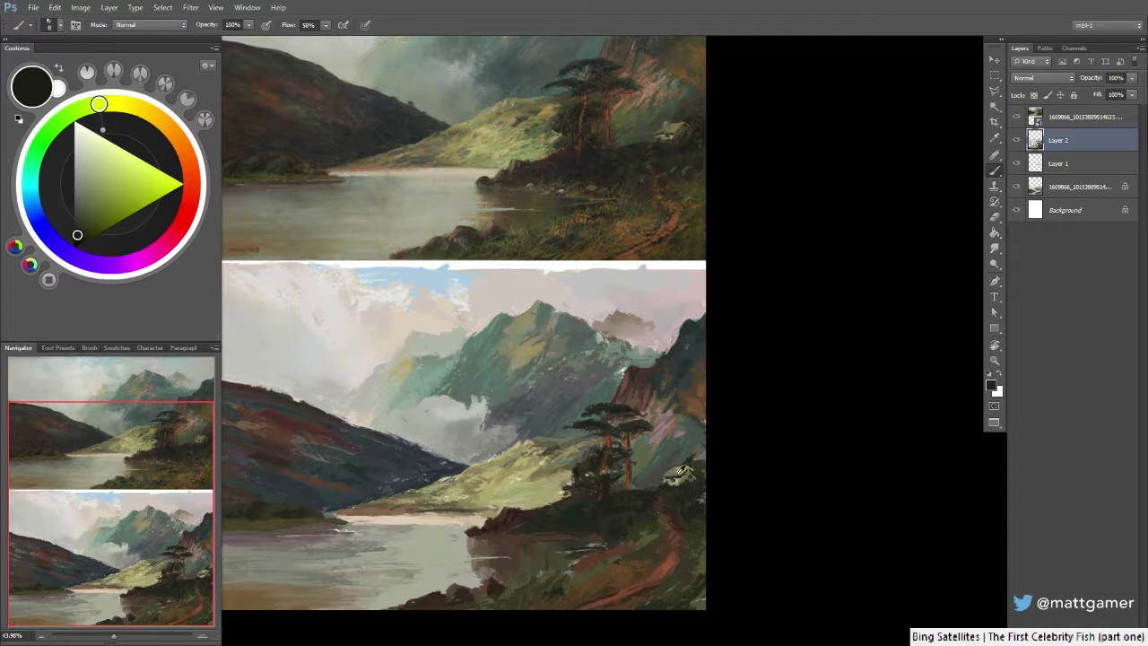
alt+click(683, 465)
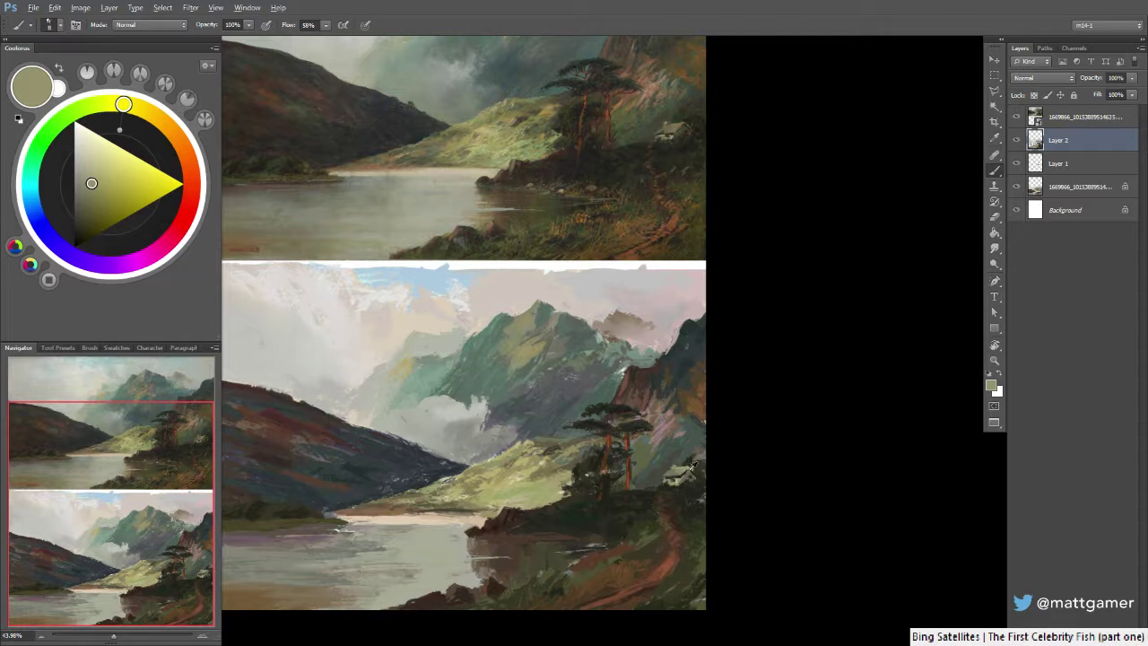
alt+click(670, 472)
drag(92, 221, 84, 207)
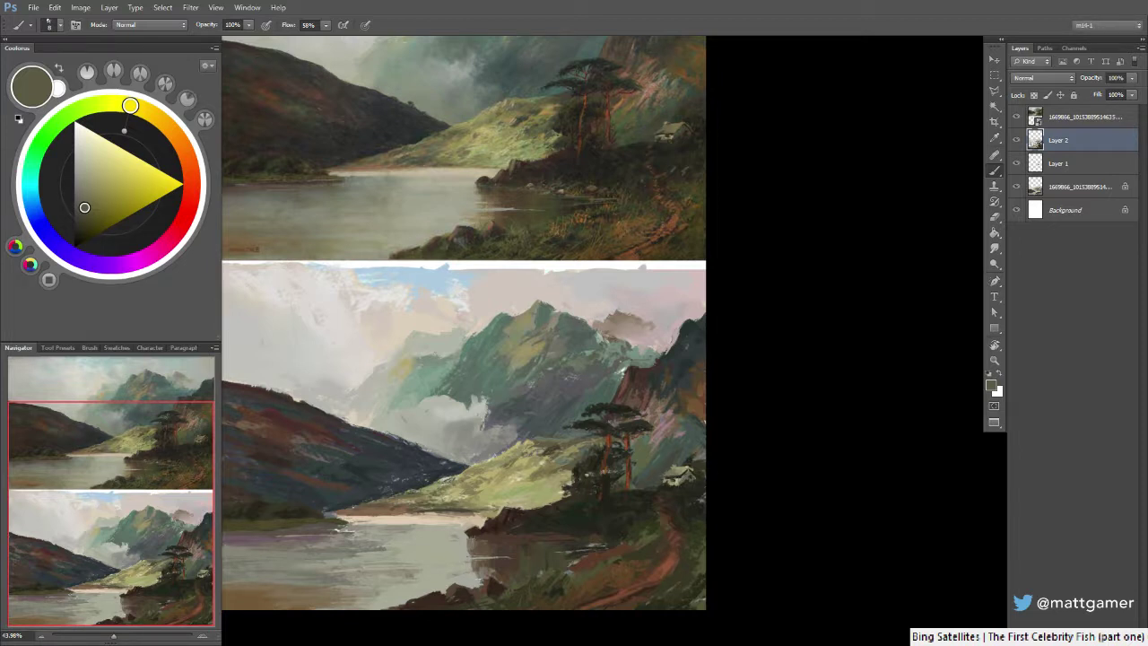
Refine the cottage's roof highlights and surrounding shadows with a warmed light khaki and sampled dark olive tones
alt+click(689, 459)
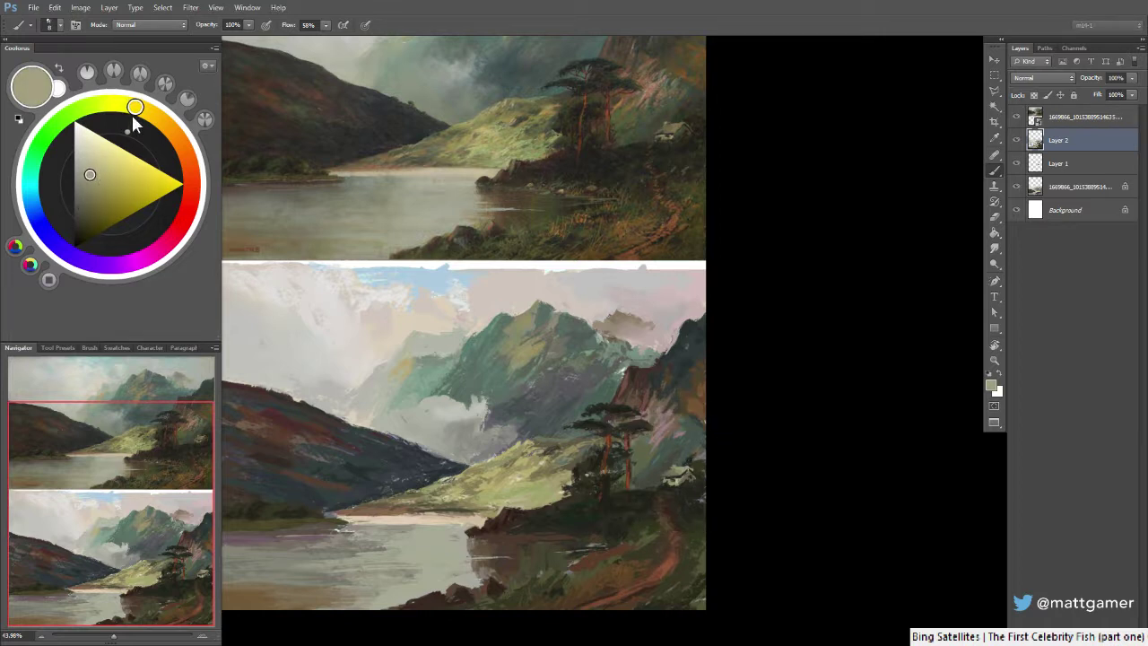
drag(131, 115, 156, 116)
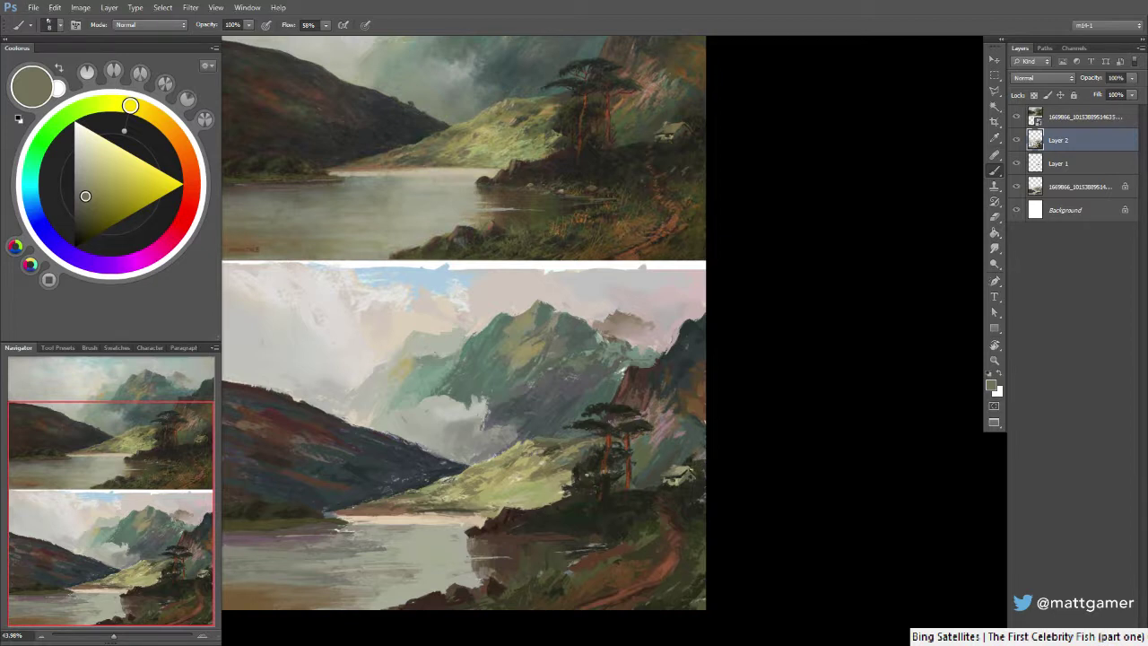
alt+click(693, 467)
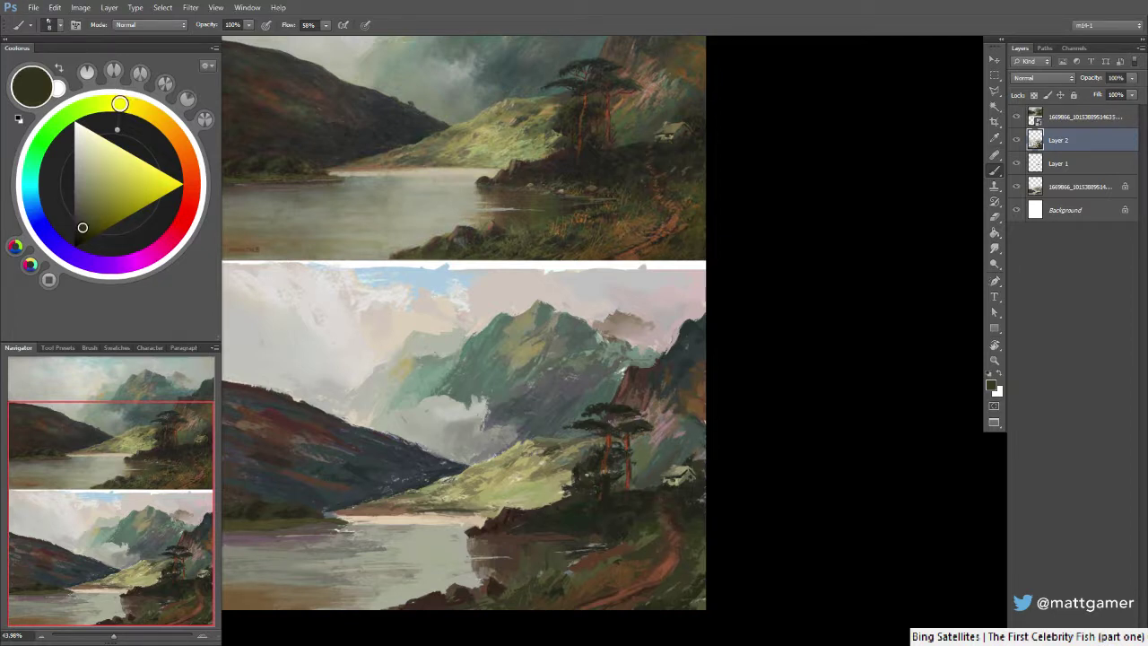
alt+click(692, 456)
alt+click(705, 487)
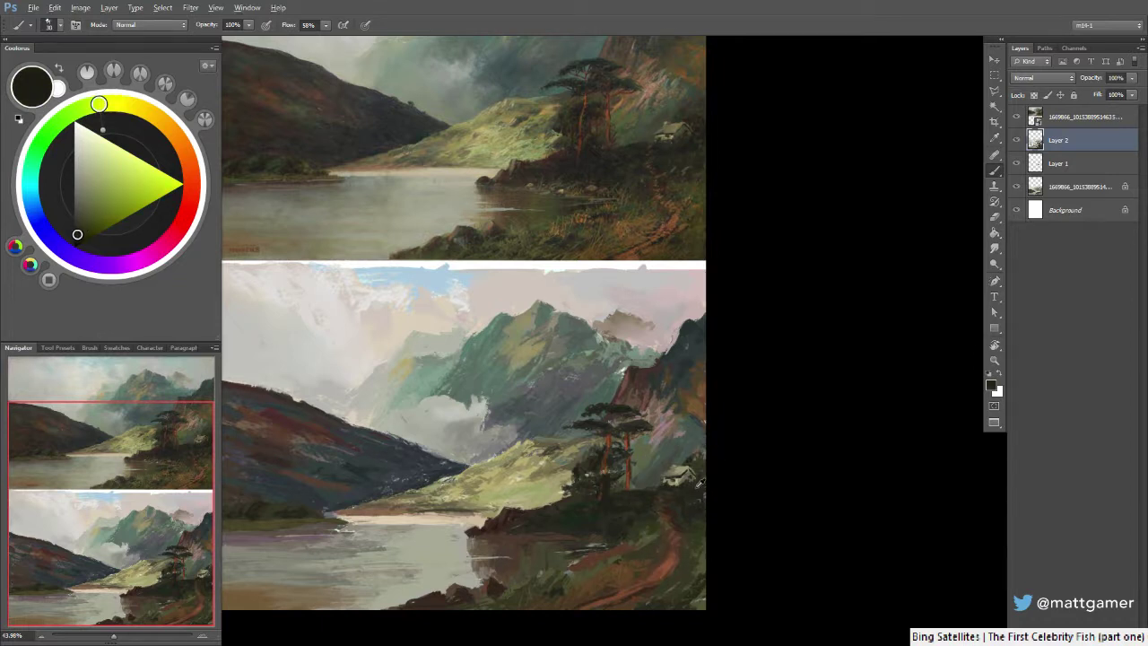
Paint the ground below the cottage with sampled dark olive, brown-grey and near-black green tones, using a larger brush
alt+click(706, 515)
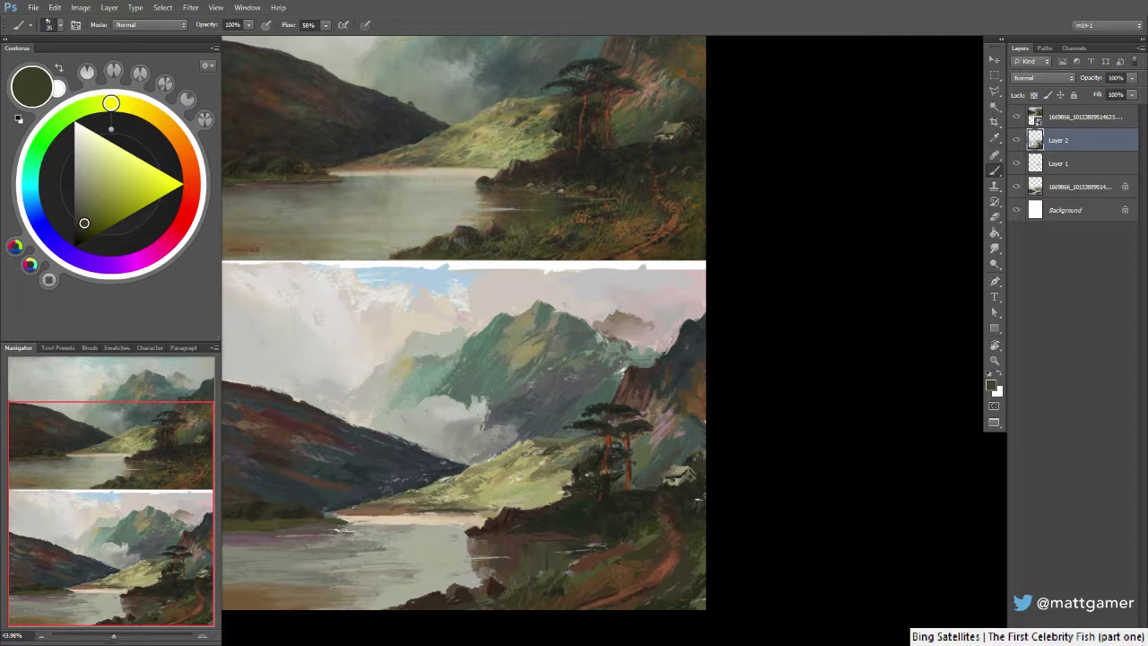
alt+click(701, 474)
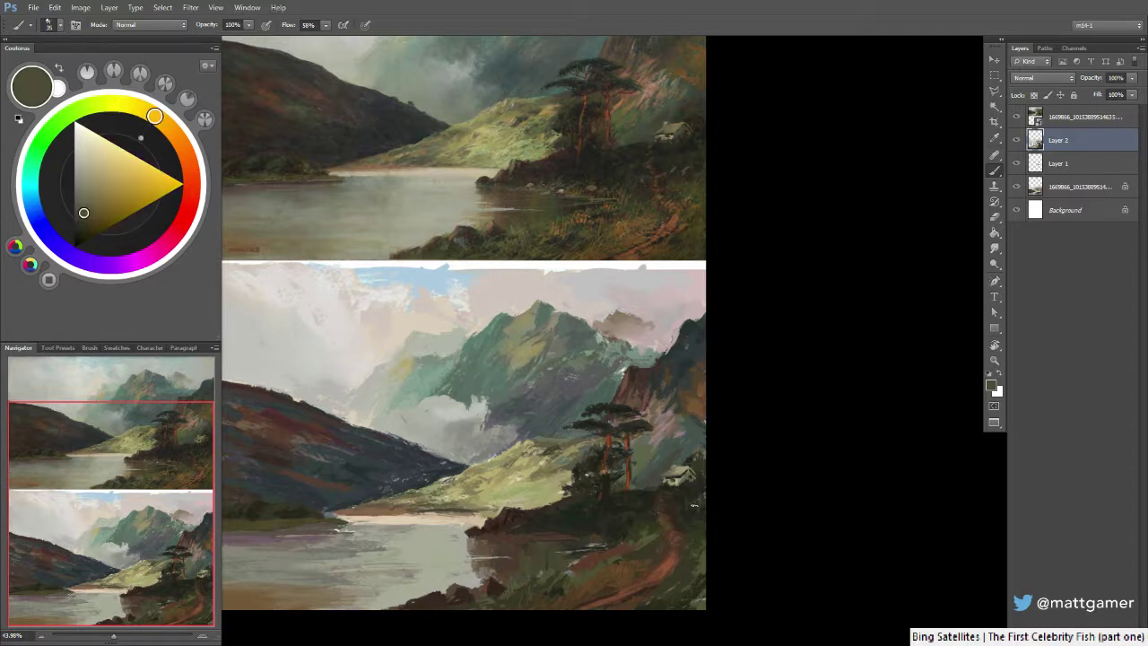
alt+click(696, 501)
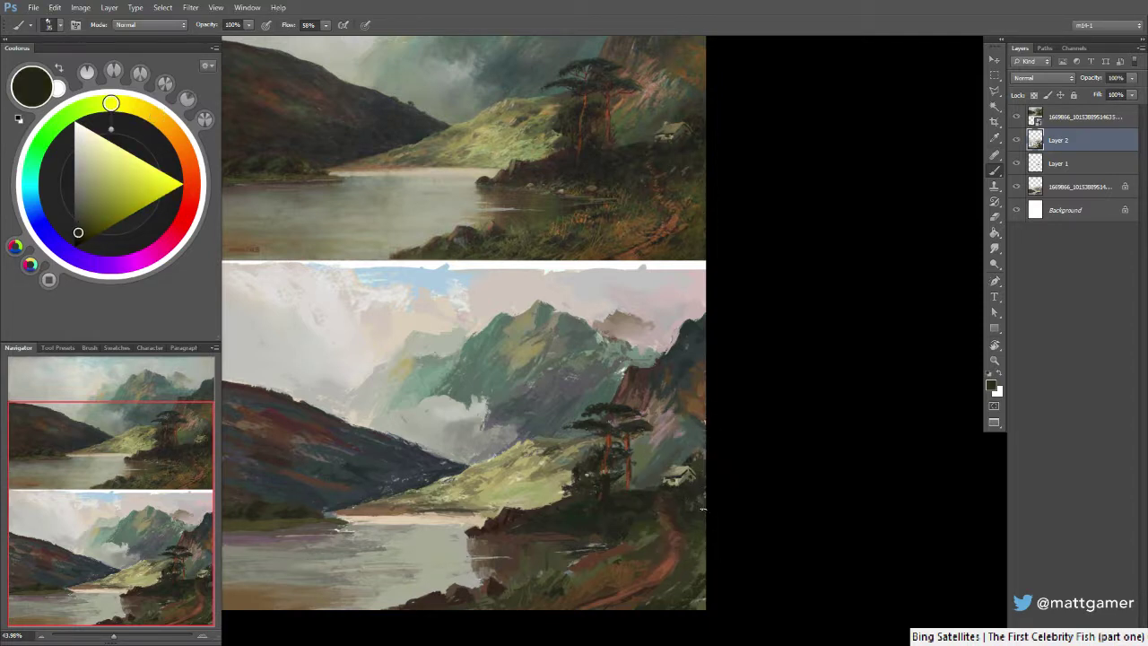
alt+click(656, 499)
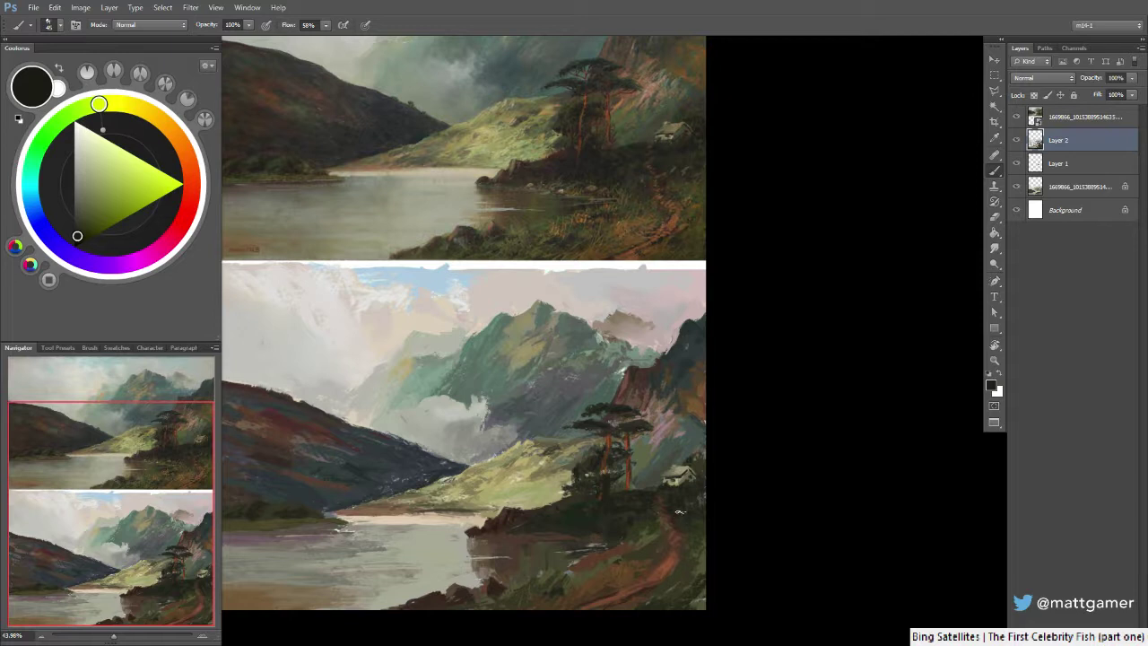
Touch up the ground below the cottage with sampled dark brown and olive, and the shoreline reflection with a lightened grey-brown
alt+click(683, 517)
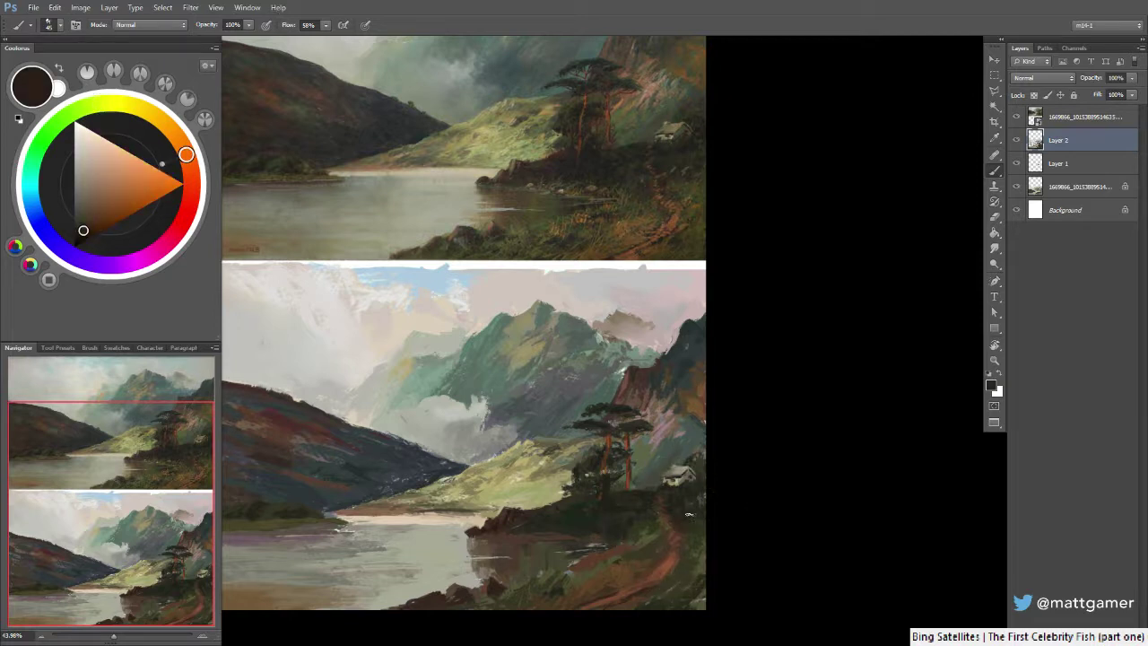
alt+click(686, 510)
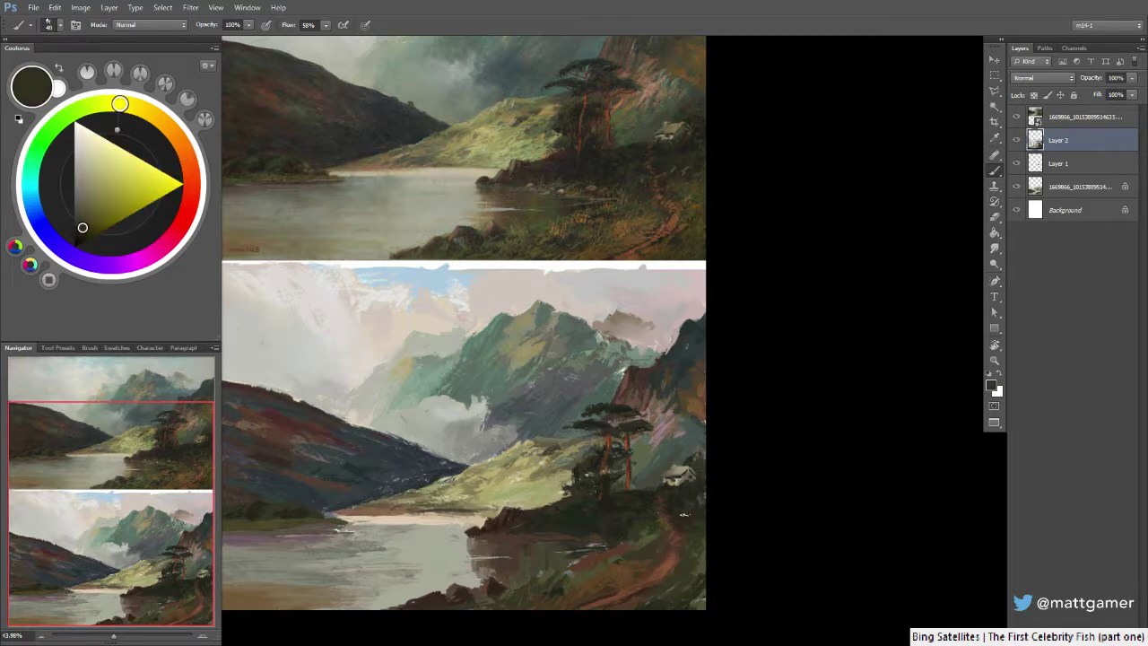
alt+click(598, 532)
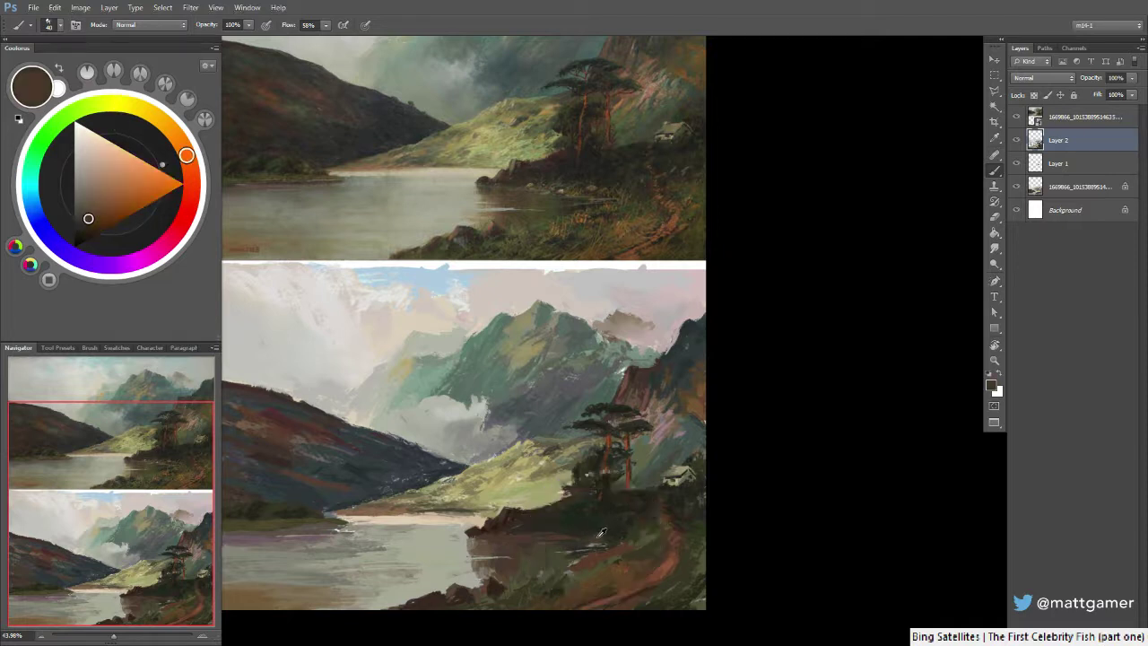
click(84, 213)
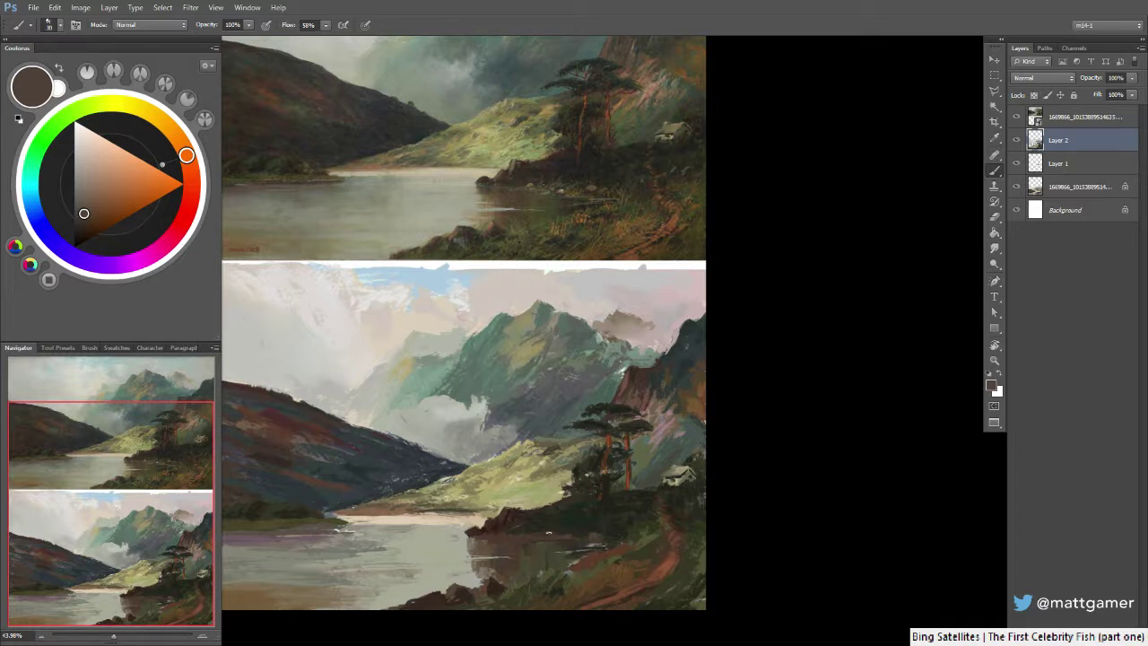
Reshape the mist bank at the foot of the central mountain with sampled pale greys and muted grey-green tones
alt+click(468, 407)
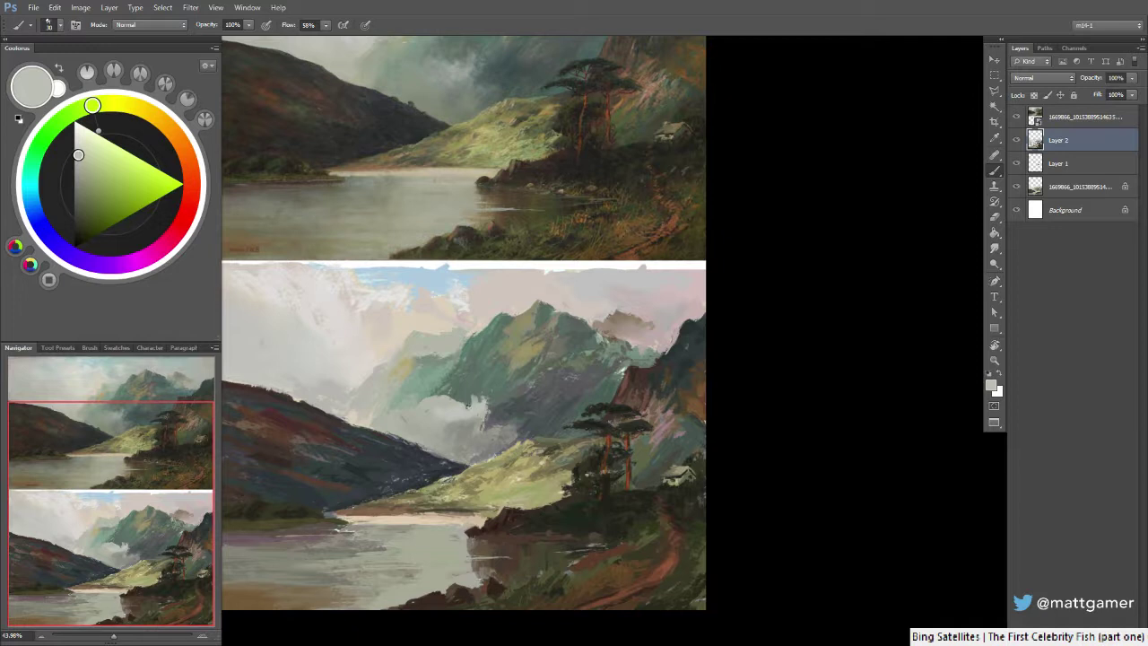
alt+click(475, 396)
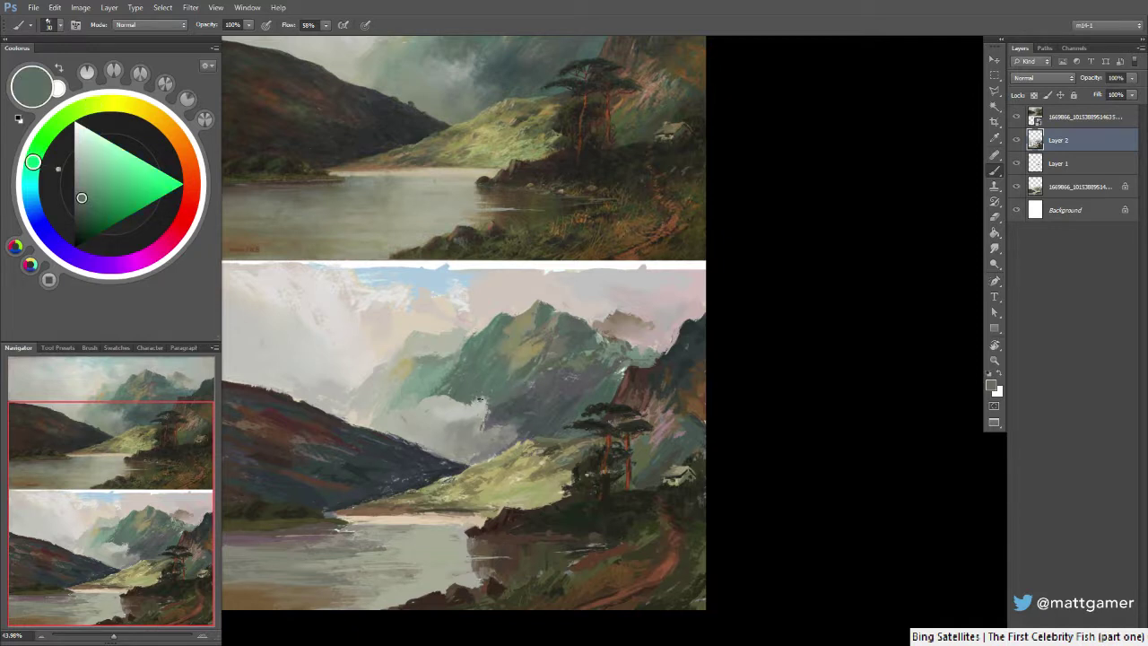
alt+click(483, 408)
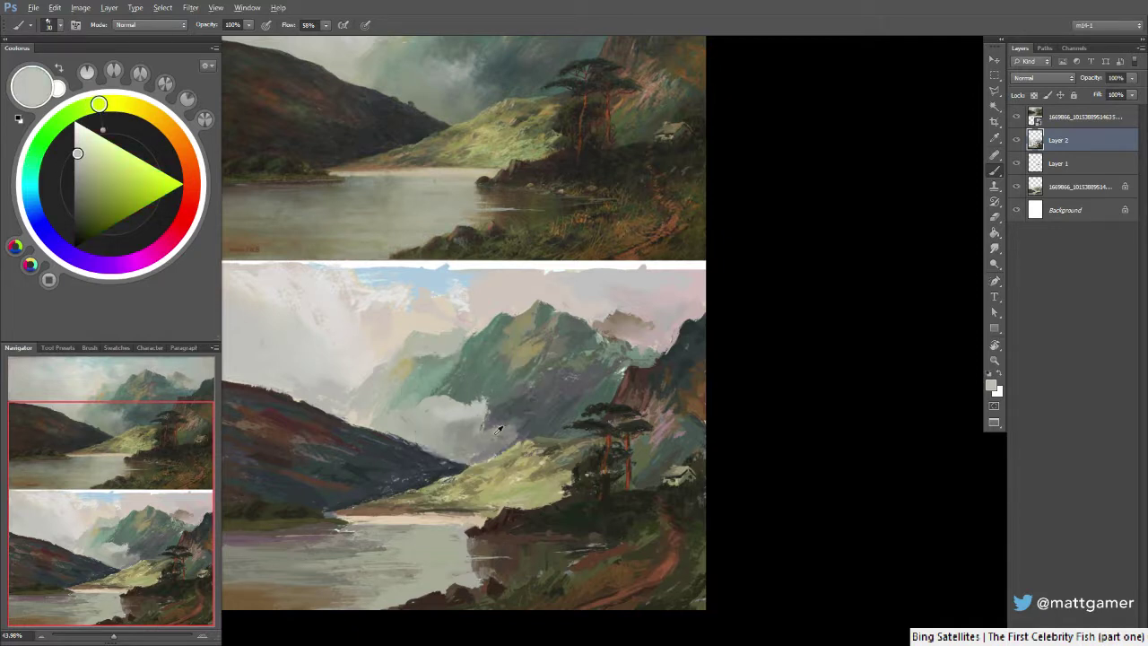
alt+click(483, 415)
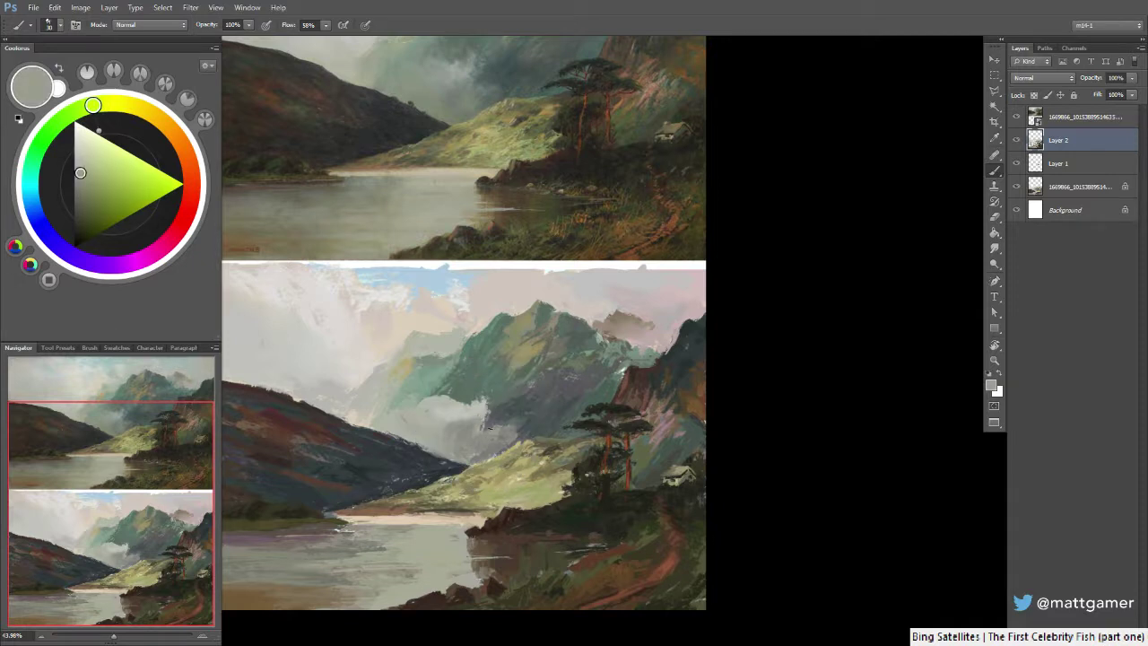
alt+click(494, 427)
alt+click(474, 404)
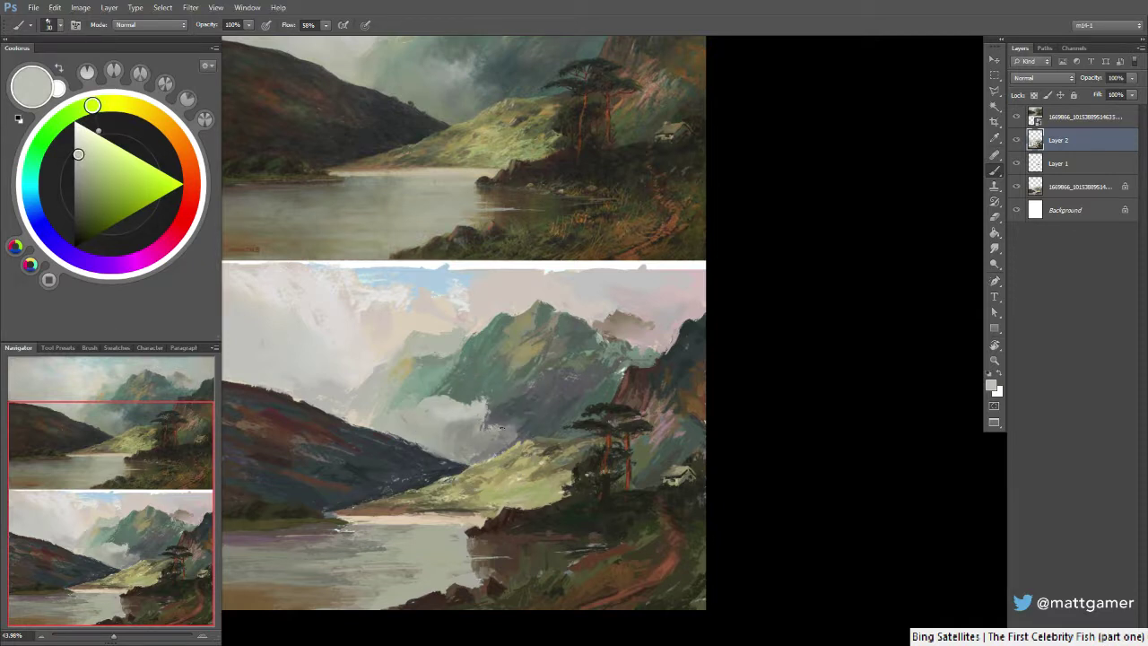
alt+click(443, 408)
alt+click(445, 404)
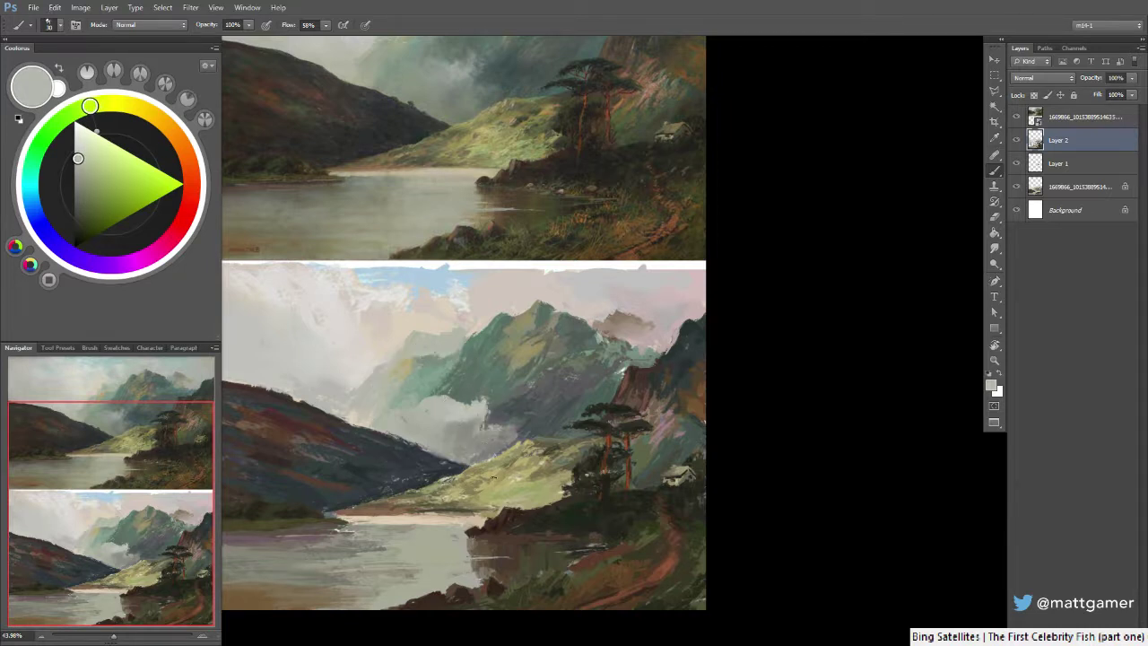
alt+click(464, 348)
Refine the far sandy shoreline and the tip of the rocky point with sampled olive-brown, sand, dark brown and grey tones
alt+click(433, 506)
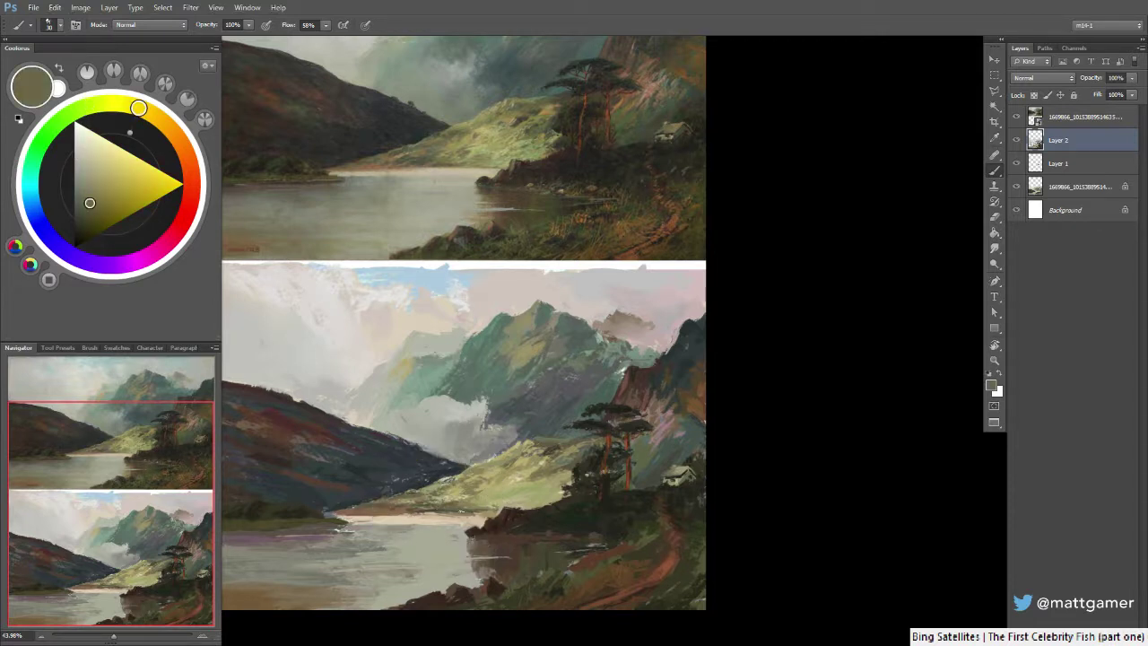
alt+click(454, 518)
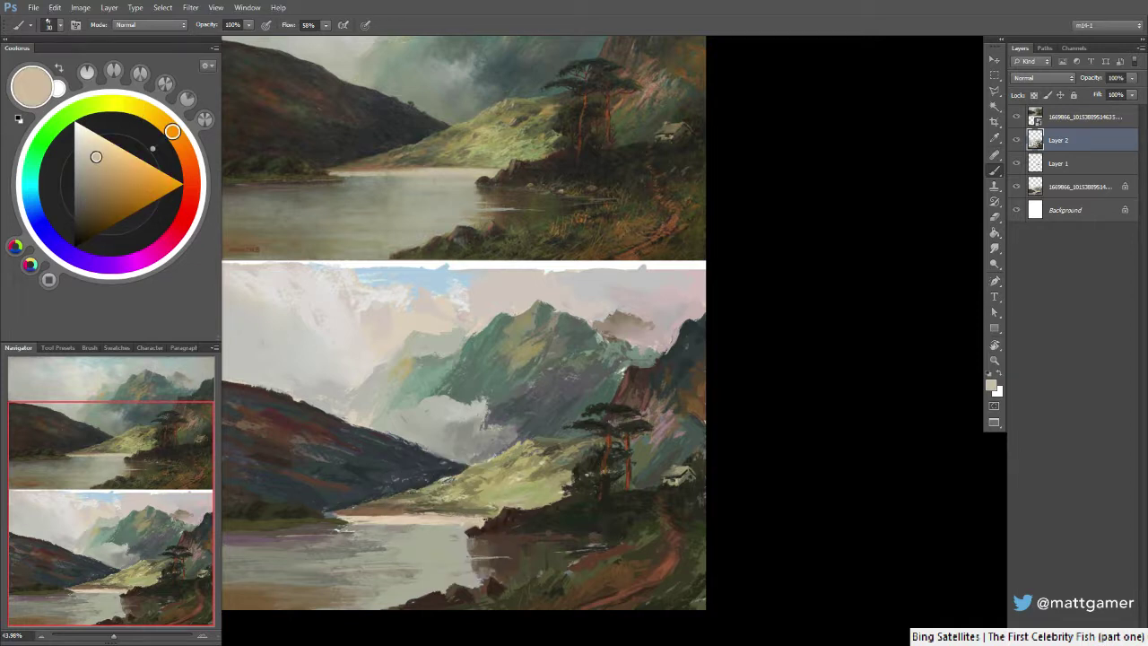
alt+click(491, 520)
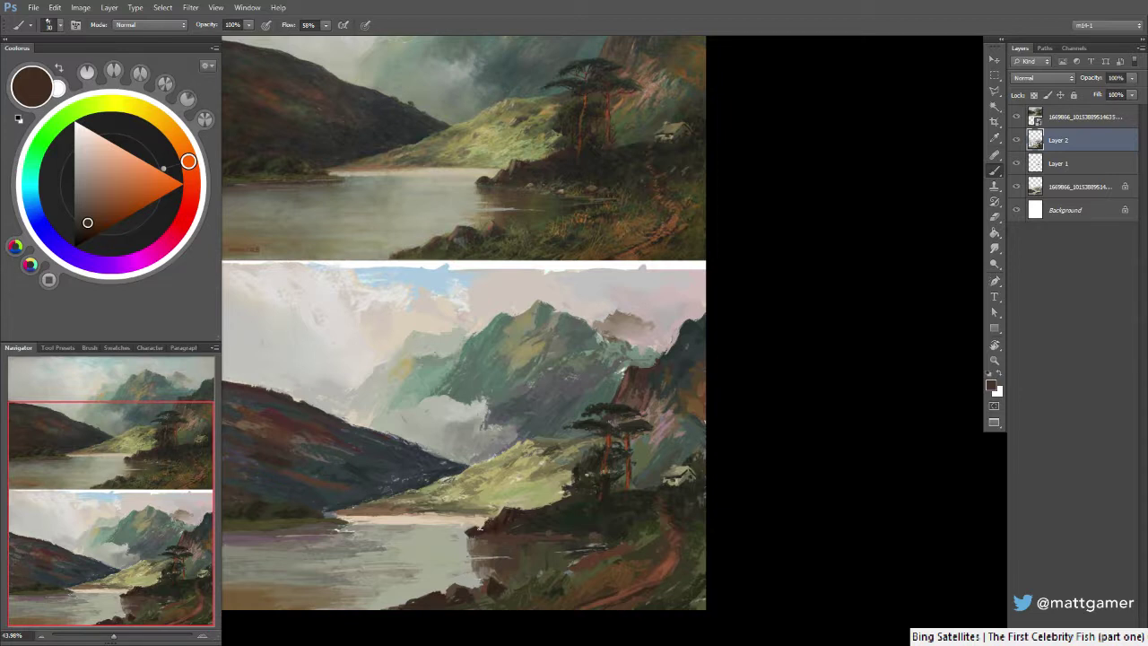
alt+click(470, 532)
alt+click(464, 535)
alt+click(465, 533)
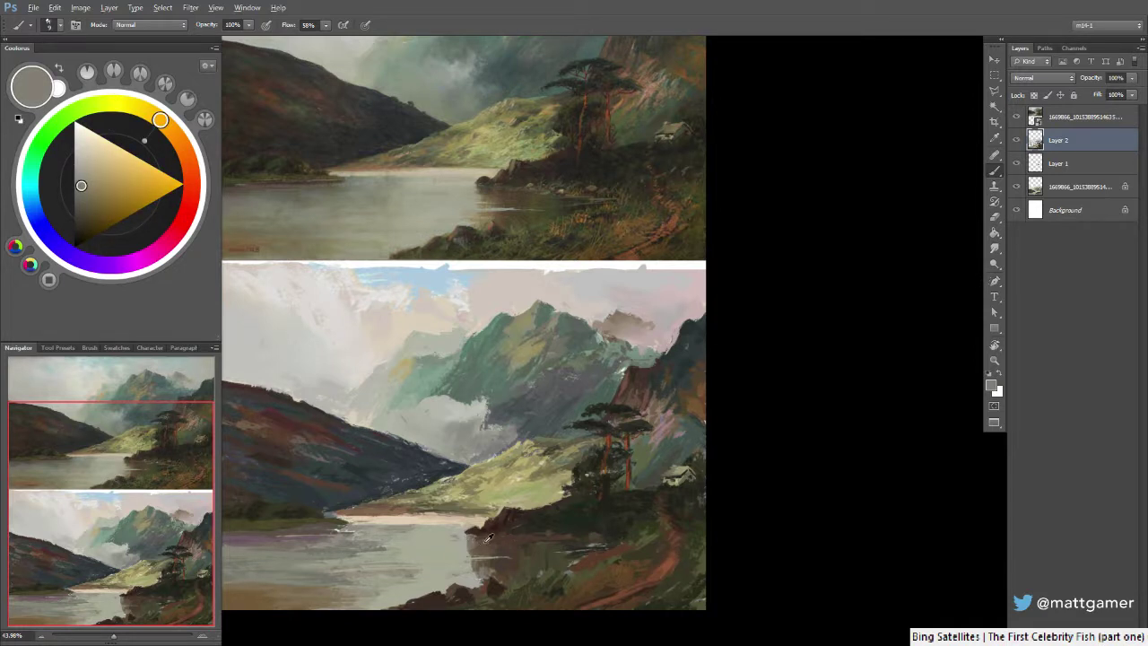
Paint the dark water reflection below the rocky point with lightened warm browns and sampled dark olive, using a small brush
alt+click(530, 535)
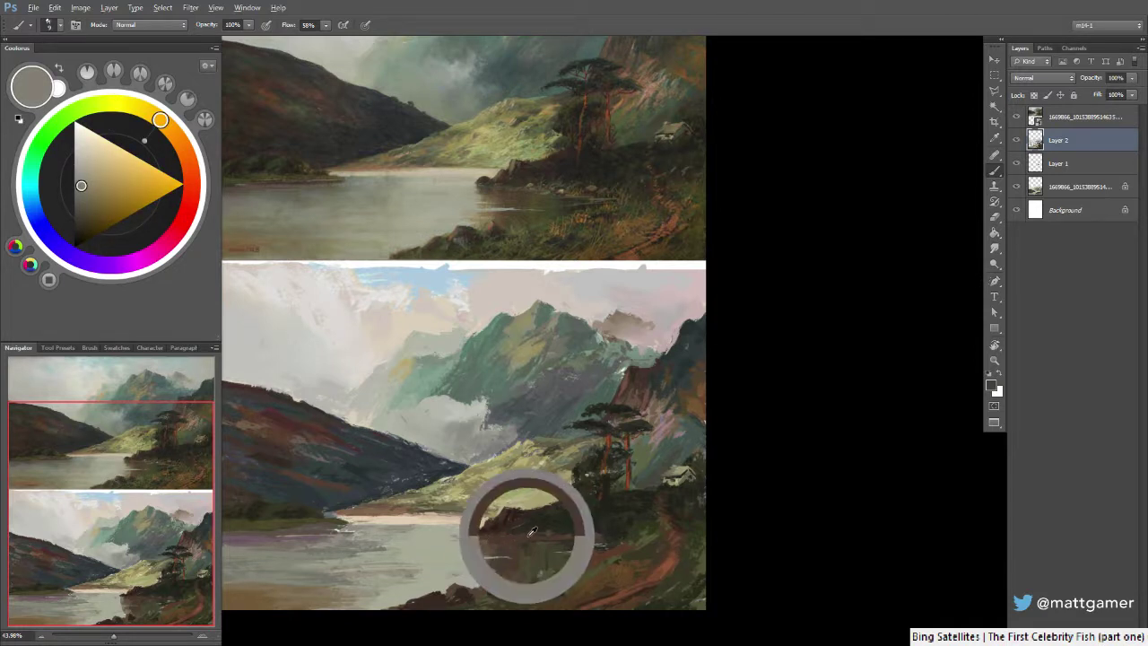
click(84, 211)
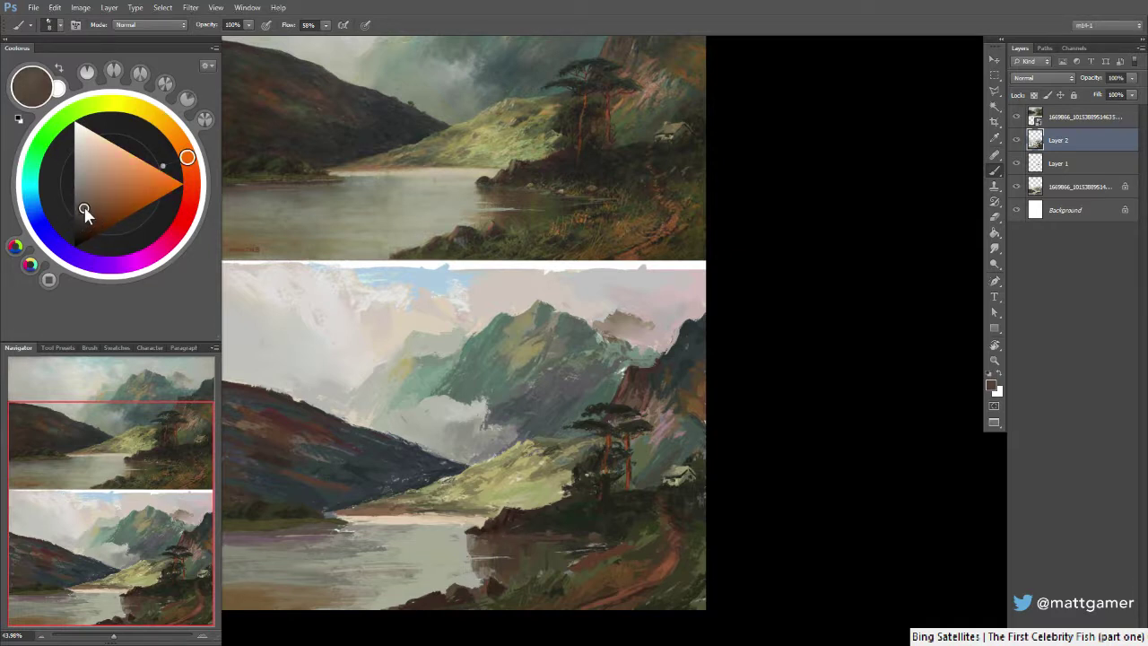
drag(81, 210, 89, 205)
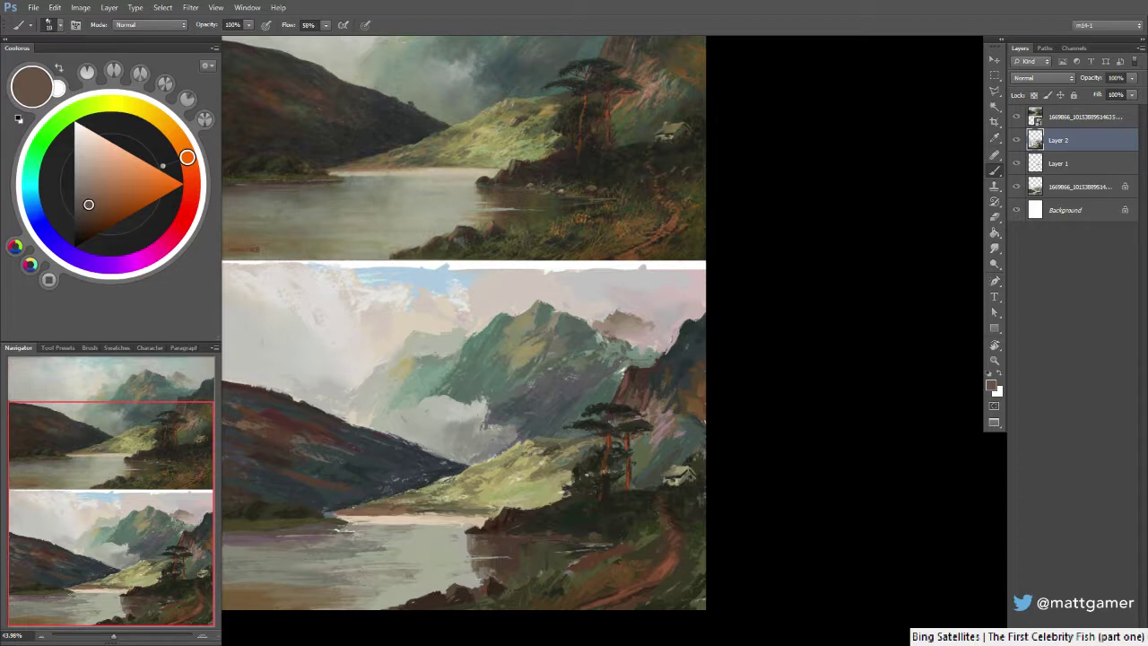
alt+click(585, 548)
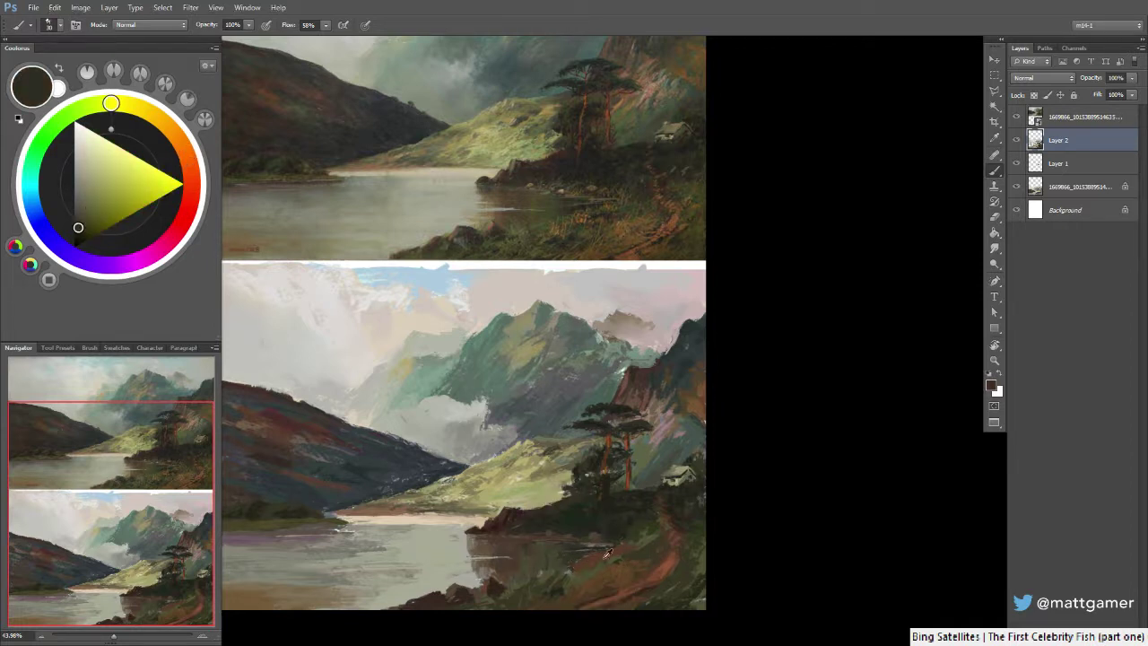
Add ochre grass strokes to the bank between the water and the path, blending them with sampled near-black olive
alt+click(591, 578)
drag(103, 218, 106, 202)
drag(175, 136, 170, 128)
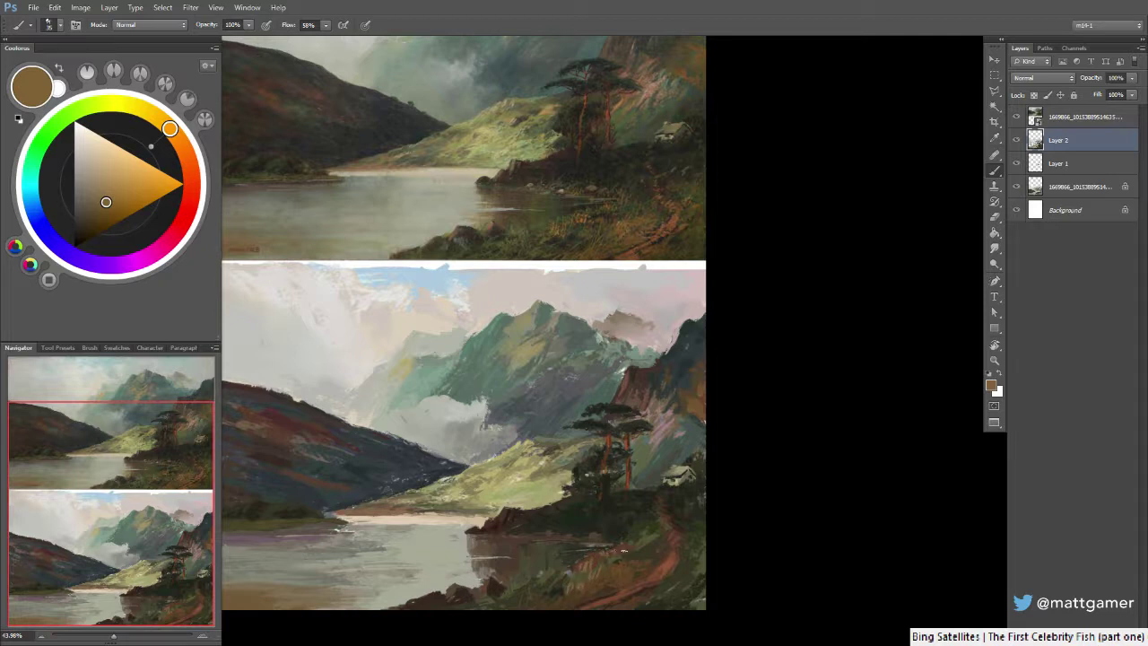
alt+click(620, 556)
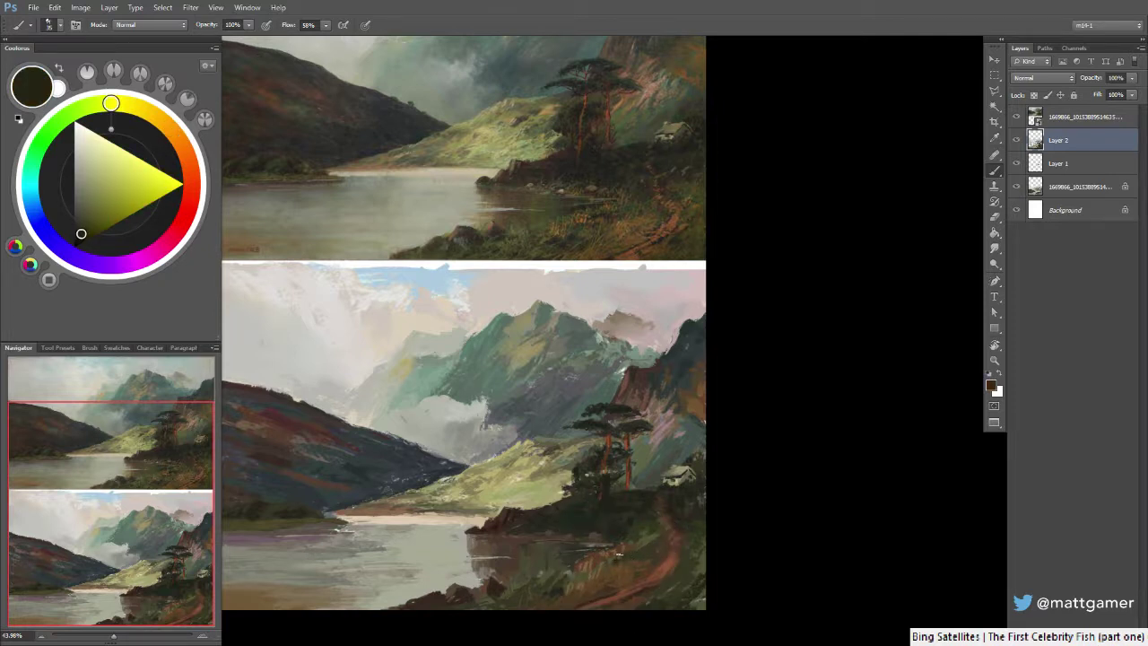
Paint the ground on both sides of the footpath with sampled dark greens and a lighter, yellower olive
alt+click(642, 539)
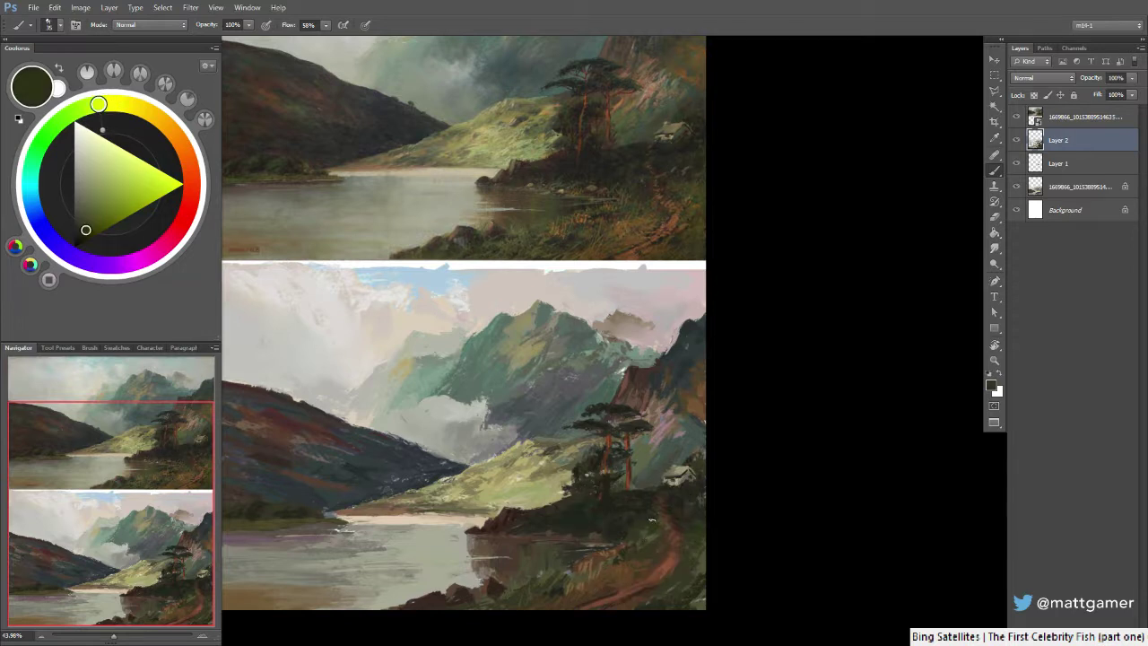
alt+click(648, 516)
alt+click(642, 537)
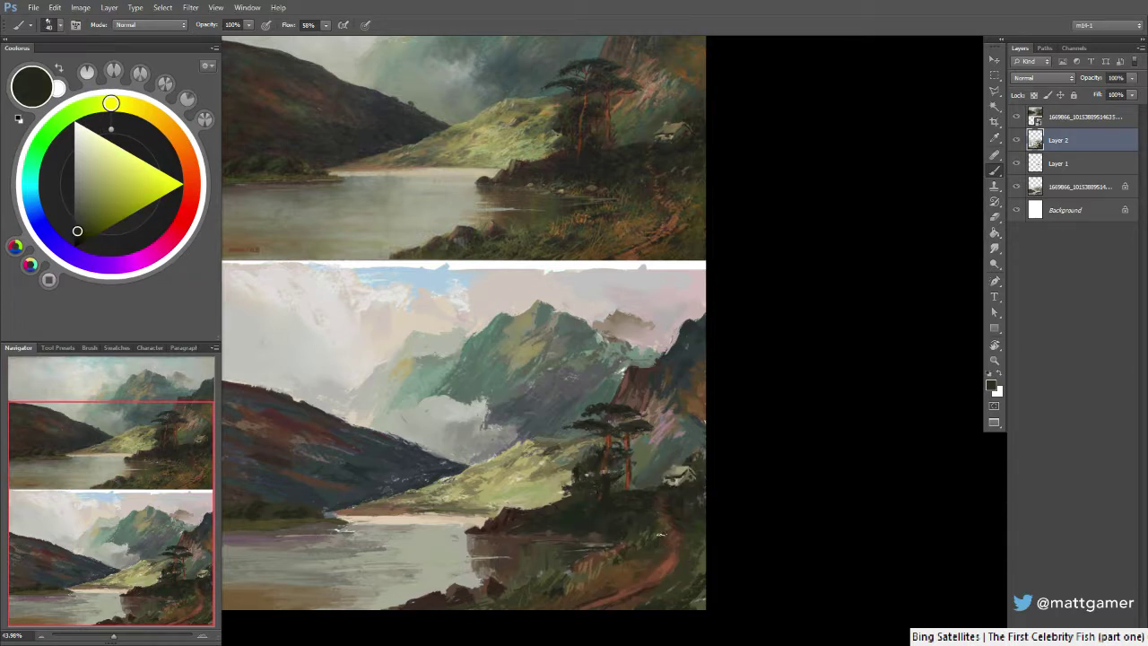
alt+click(691, 535)
click(86, 222)
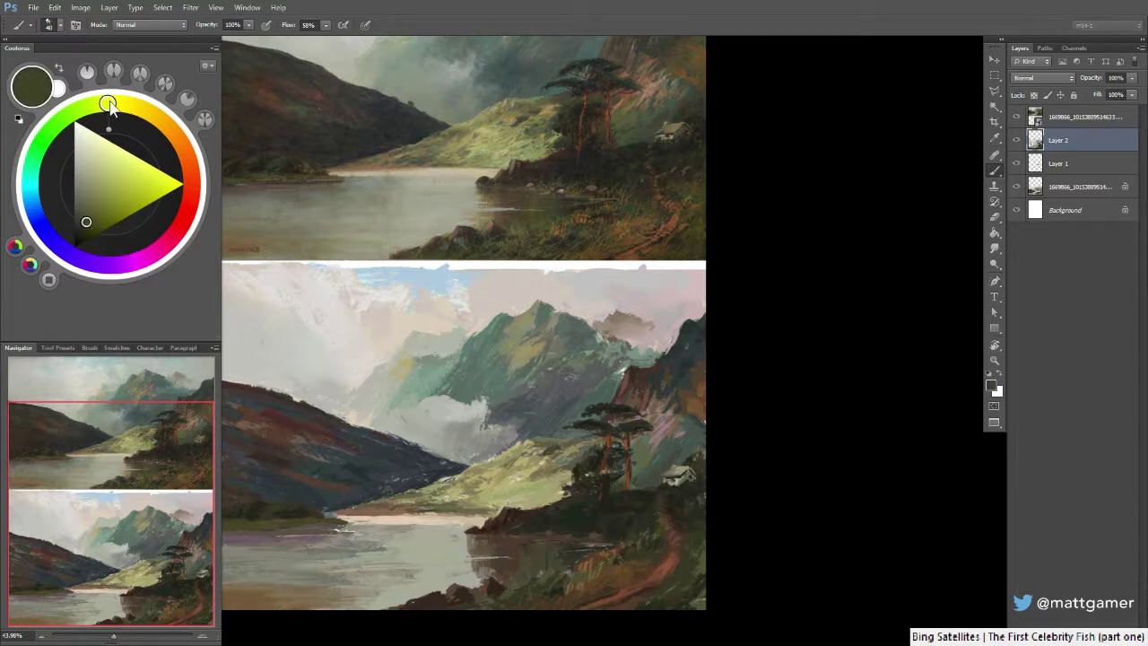
drag(108, 103, 127, 105)
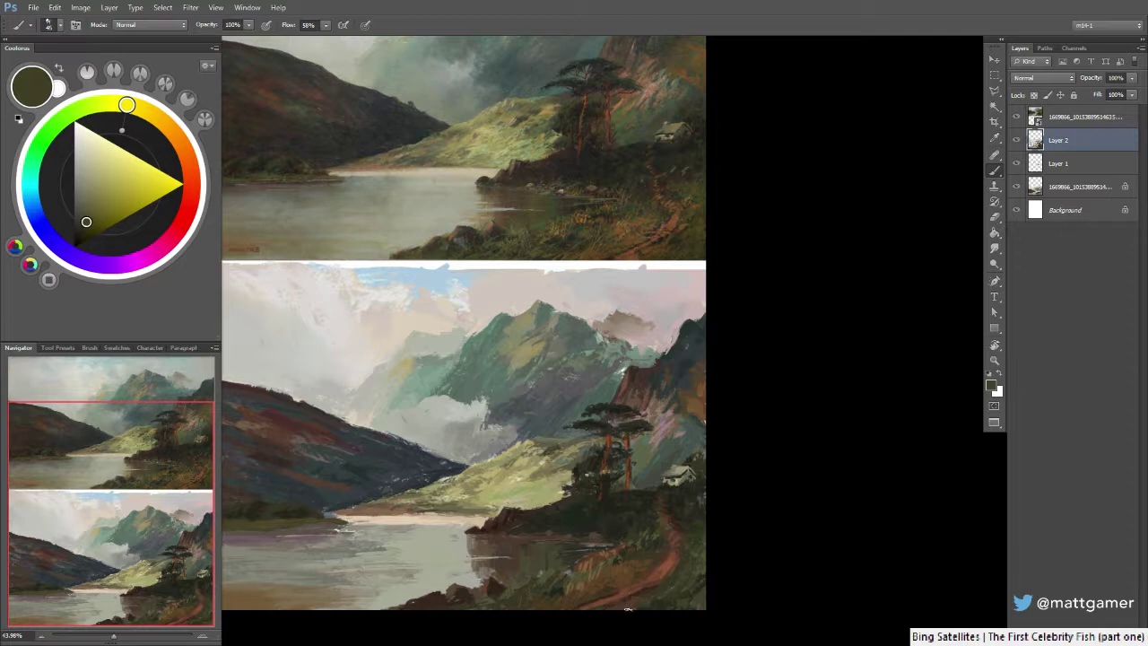
Refine the lower end of the footpath and the adjoining grassy bank with sampled reddish-brown, ochre-brown and olive green
alt+click(608, 610)
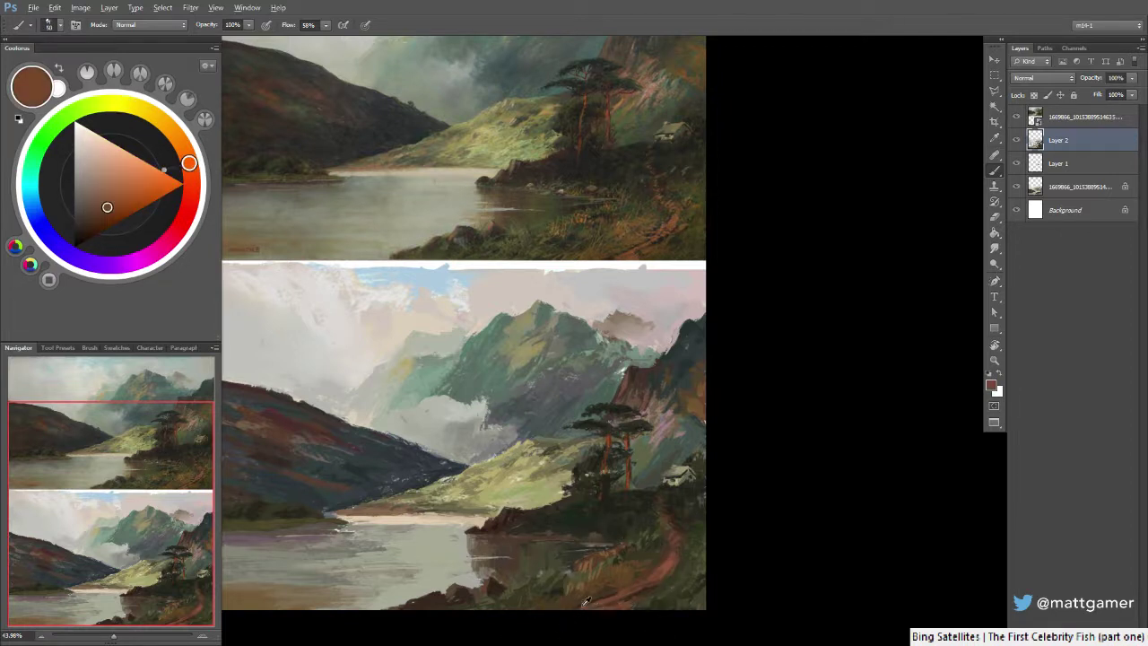
alt+click(584, 585)
alt+click(587, 606)
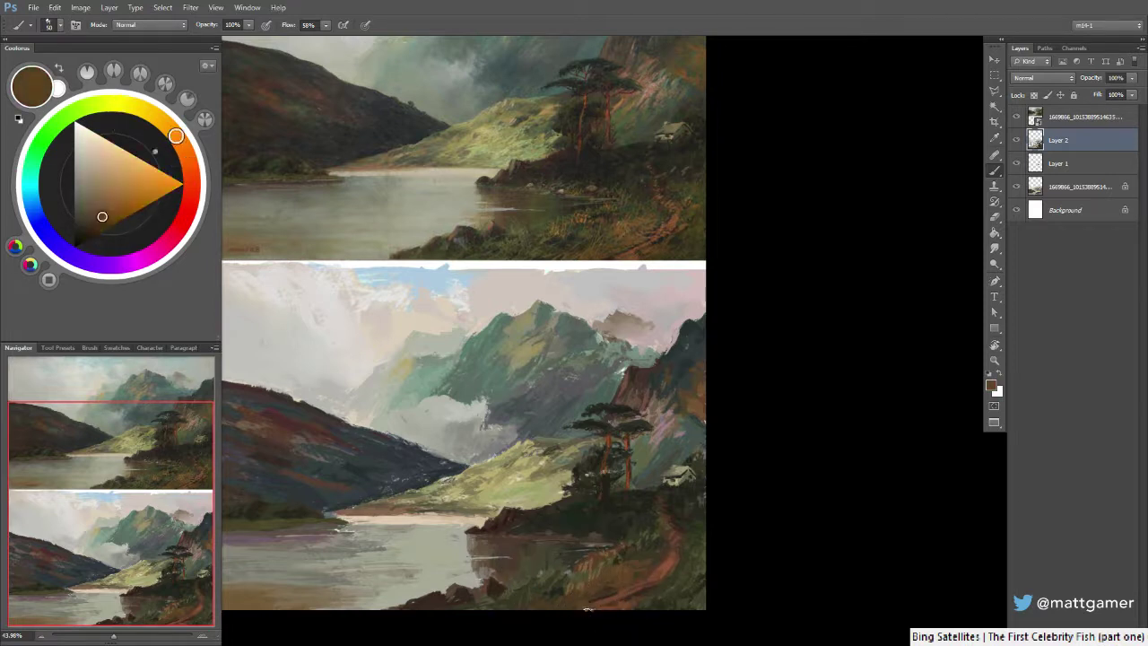
alt+click(508, 588)
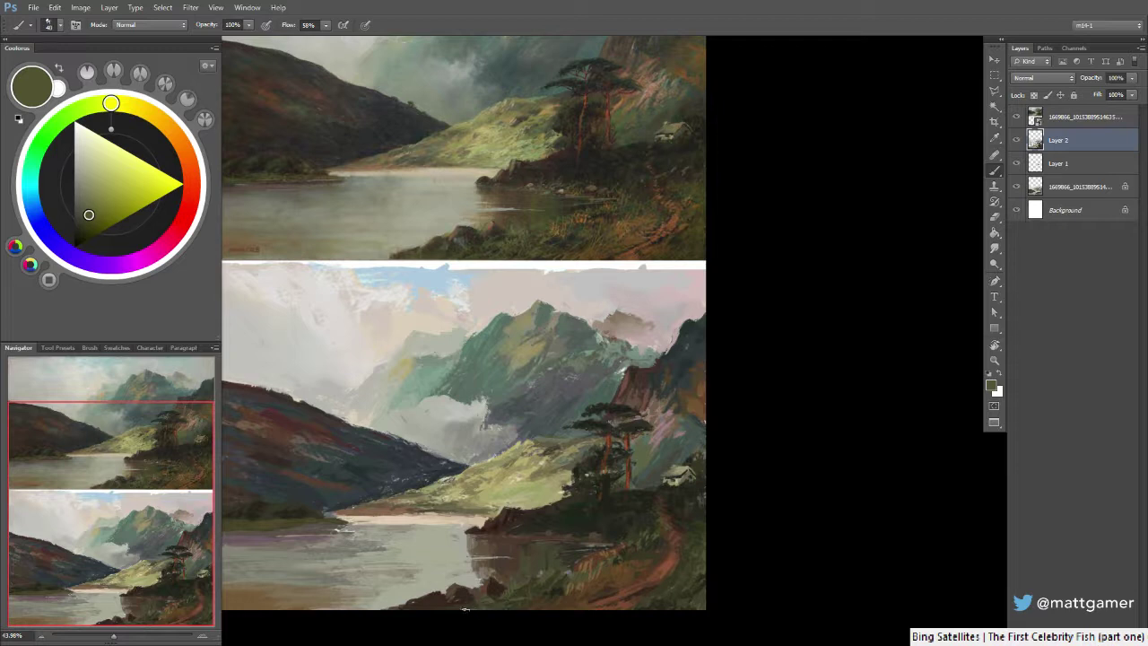
Rework the foreground rocks at the water's edge with sampled browns and pale water grey, blending some strokes at 50% brush opacity
alt+click(416, 599)
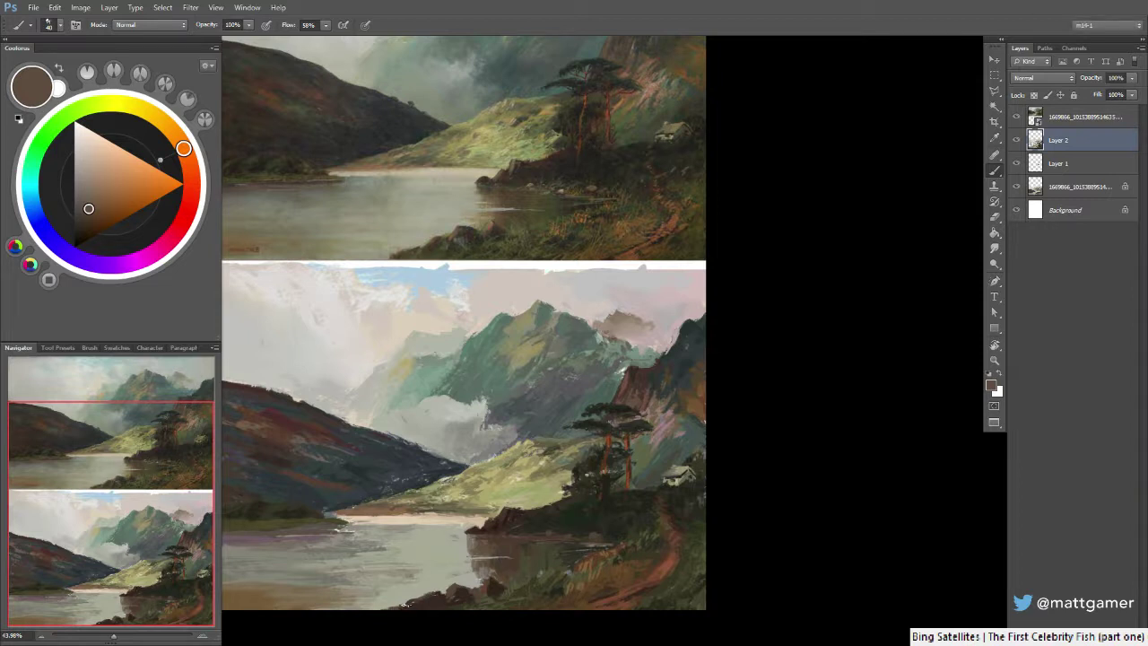
alt+click(383, 601)
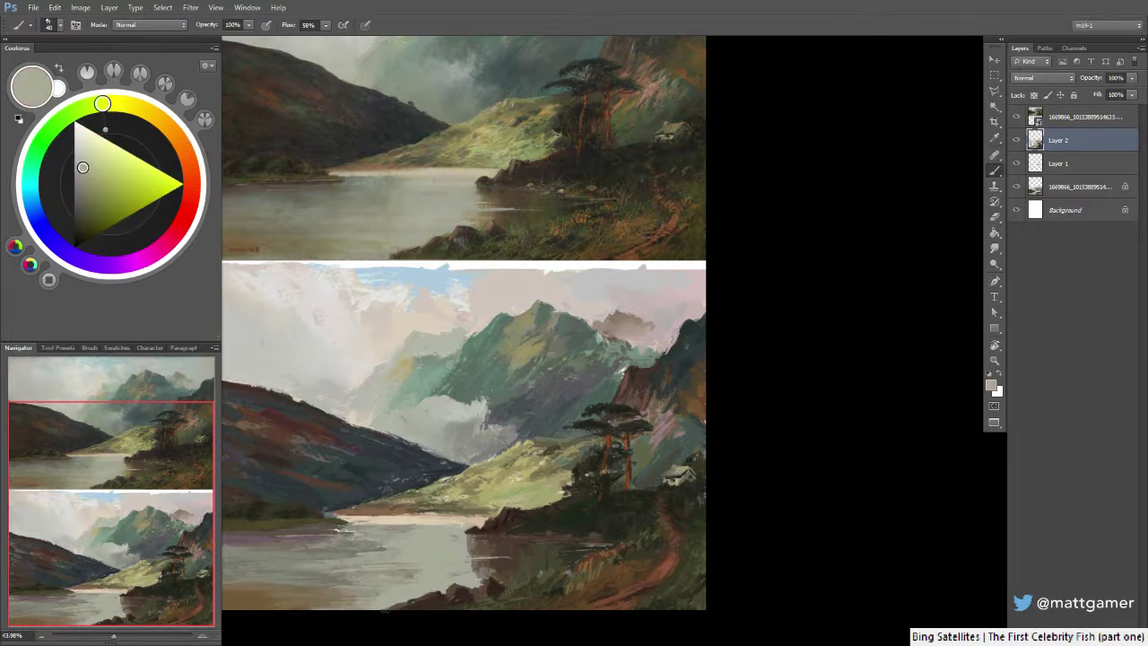
alt+click(417, 609)
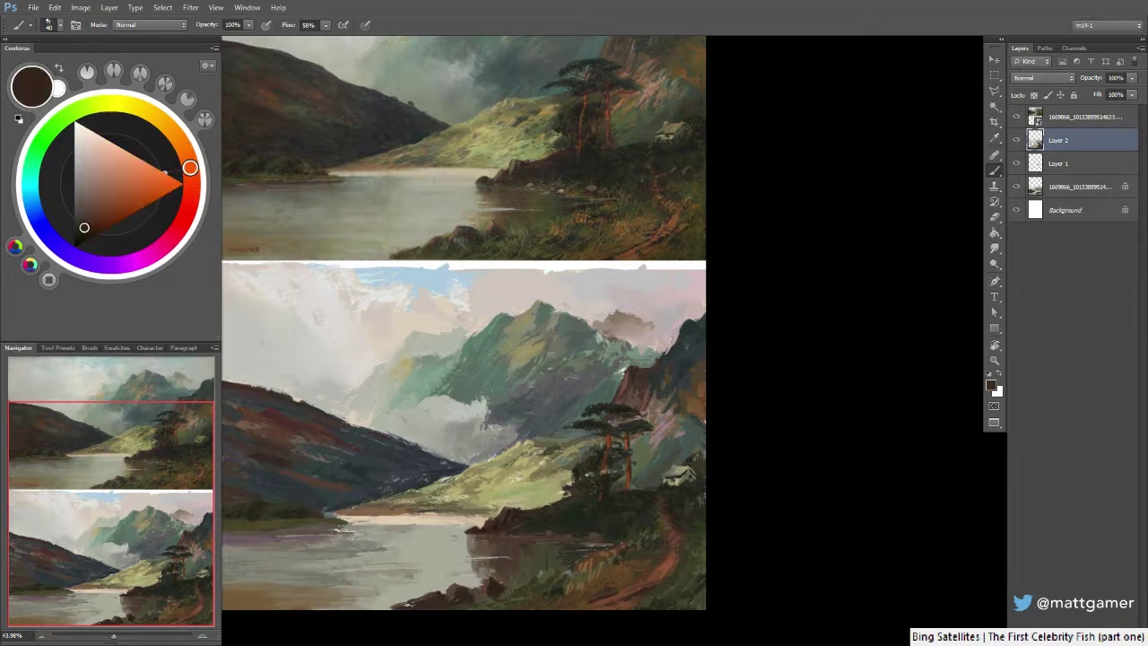
alt+click(396, 605)
key(5)
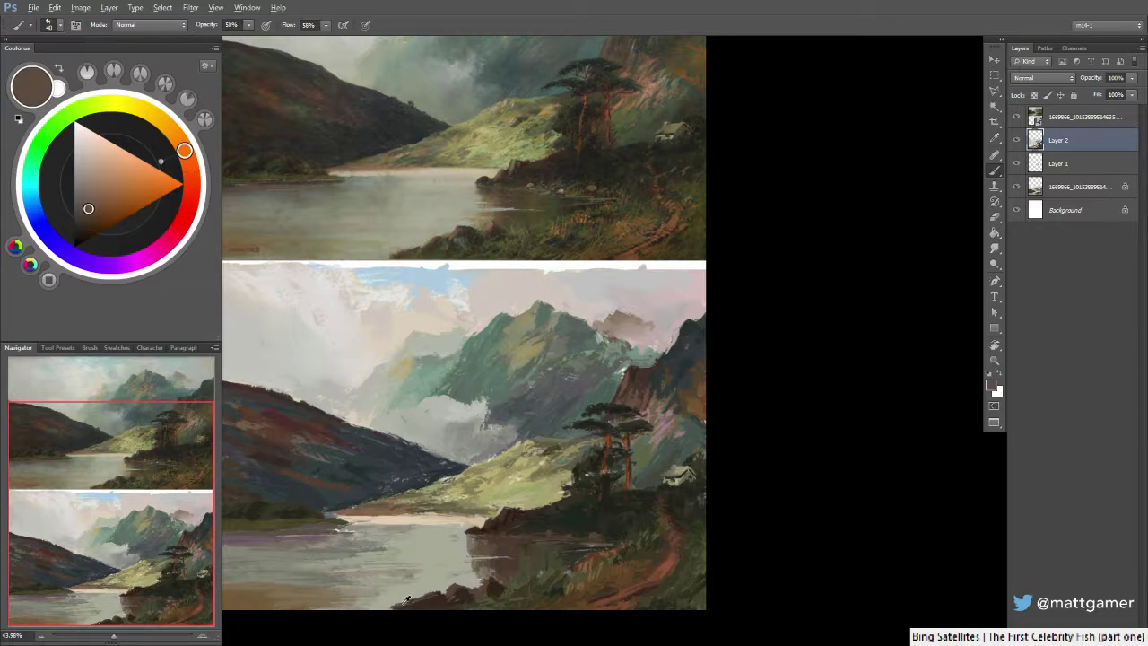
alt+click(400, 605)
alt+click(417, 603)
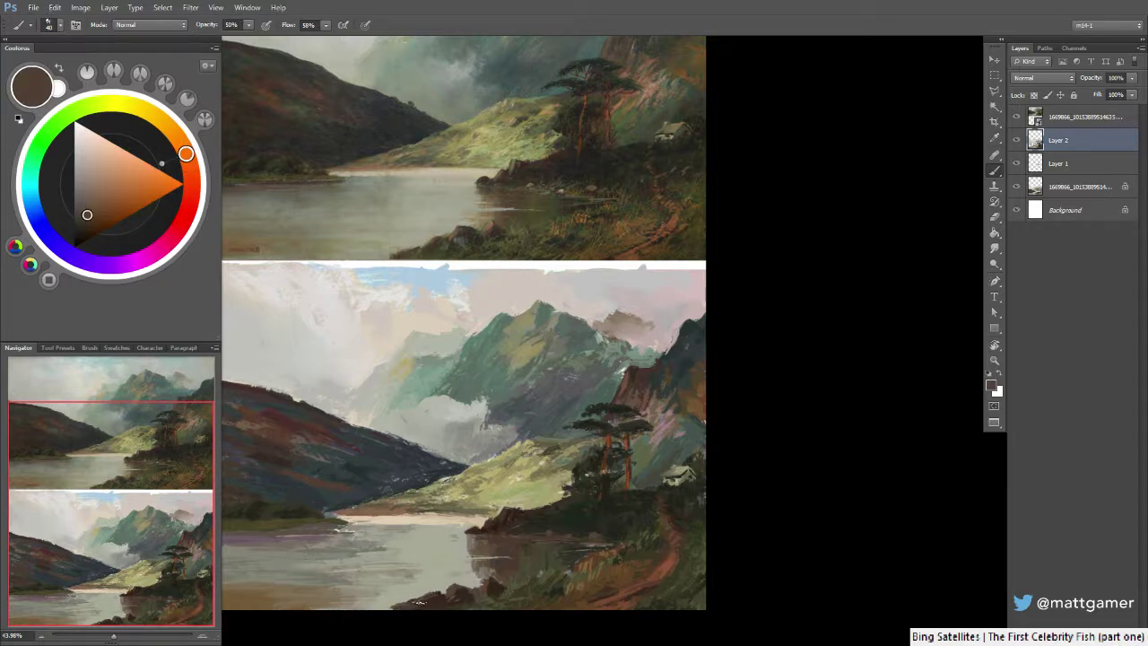
alt+click(424, 601)
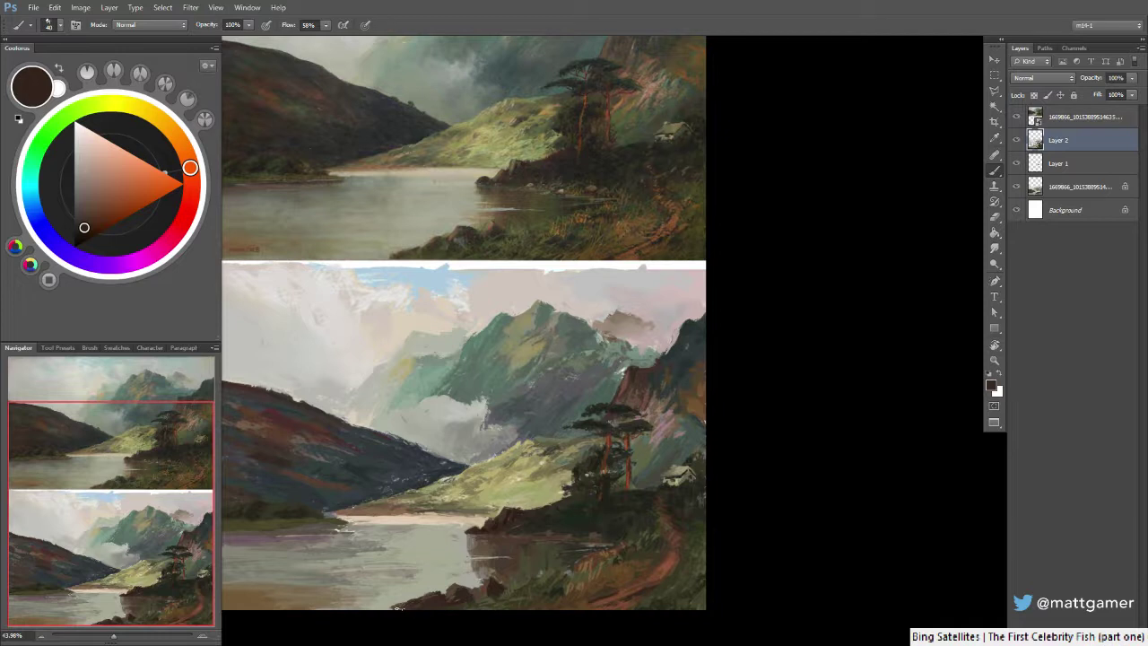
Soften the valley mist between the dark hill and the central mountain with sampled neutral and yellowish greys, using a larger brush
key(z)
mouse_move(459, 398)
mouse_down()
mouse_move(397, 412)
mouse_move(451, 415)
mouse_up()
click(522, 368)
key(b)
alt+click(526, 395)
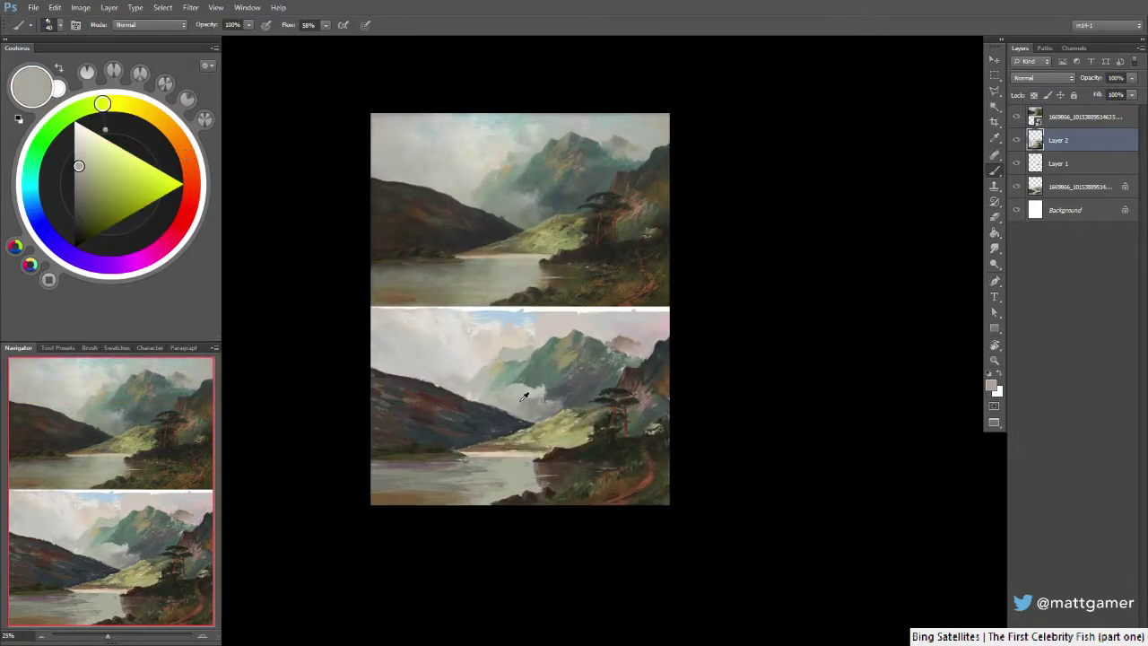
alt+click(523, 393)
key(z)
key(bracketright)
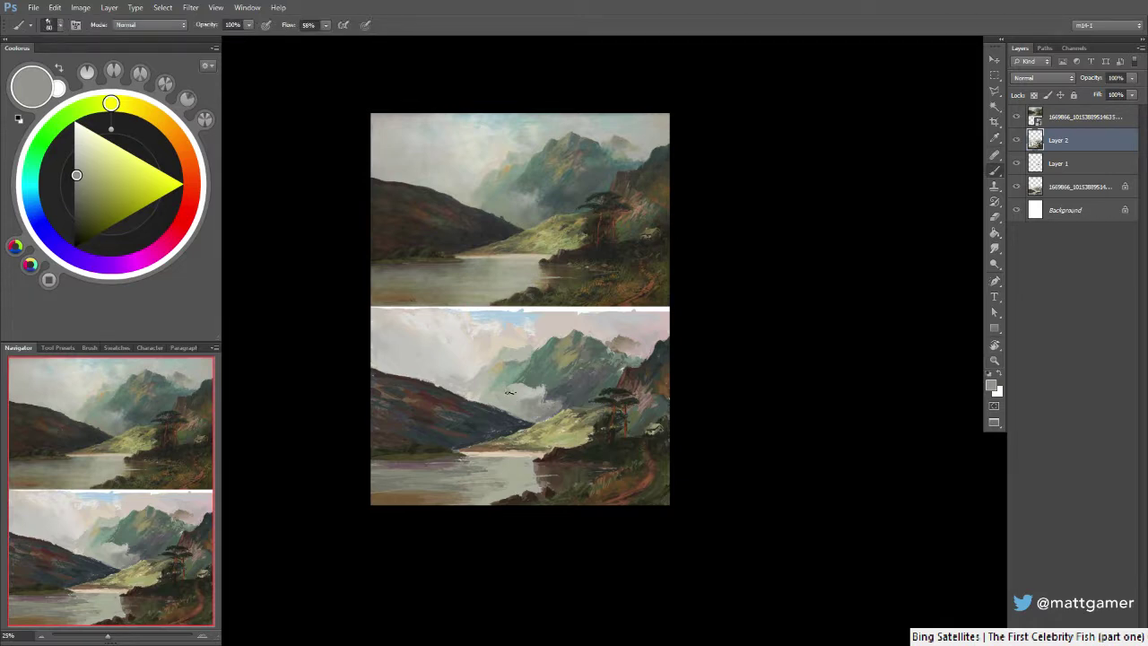
drag(511, 395, 491, 399)
alt+click(522, 410)
alt+click(501, 404)
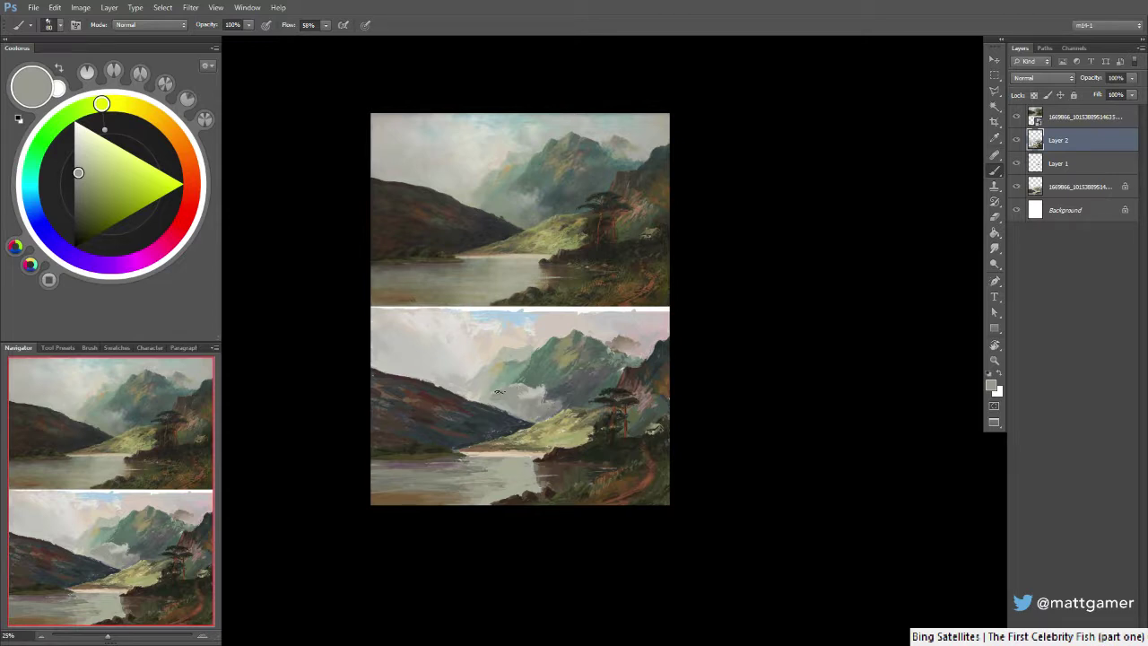
drag(481, 399, 504, 404)
Blend the clouds above the dark hill with sampled light warm greys
alt+click(438, 345)
alt+click(401, 331)
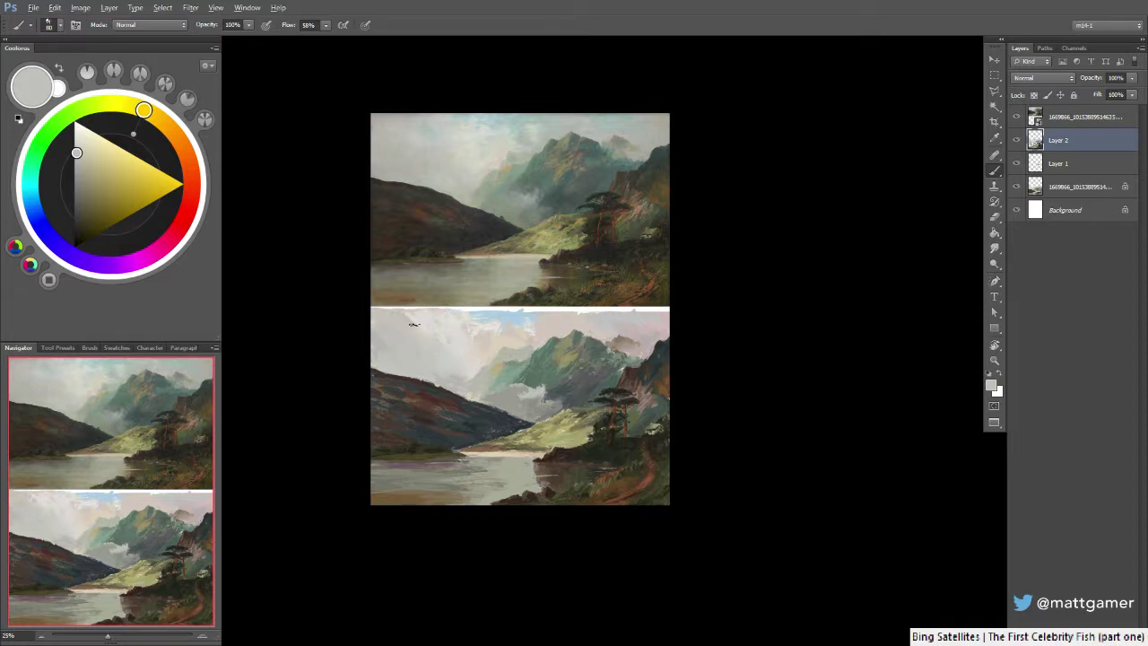
alt+click(417, 326)
alt+click(414, 329)
alt+click(416, 329)
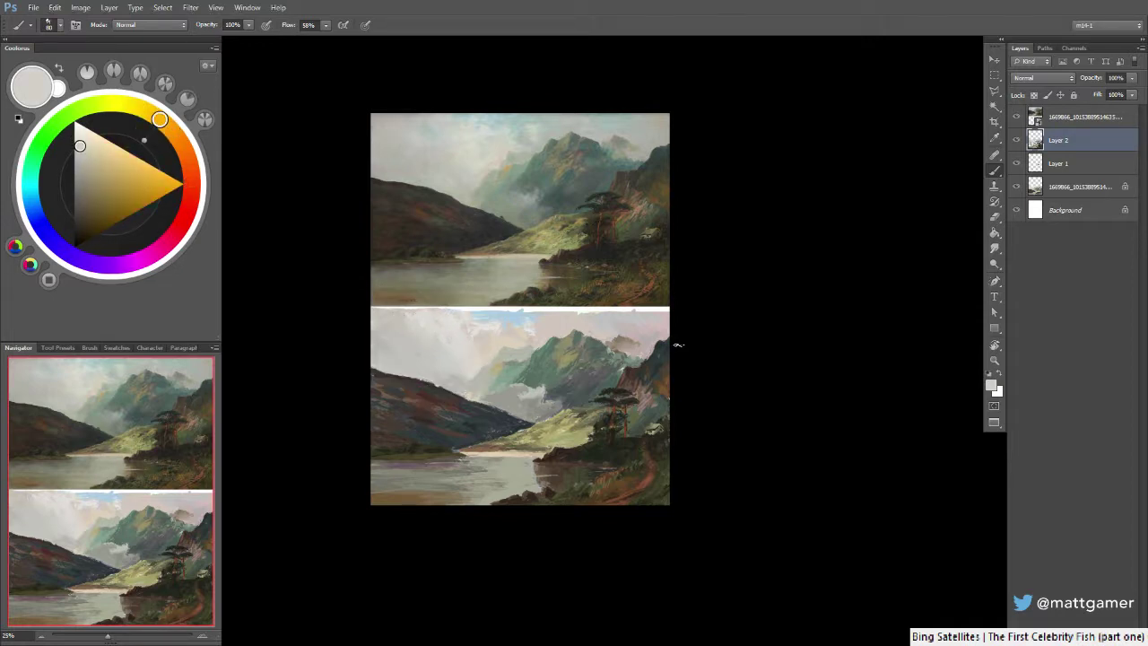
Refine the distant brown peak and the sky around it with sampled taupe, pinkish grey and pale warm grey
drag(616, 334, 650, 344)
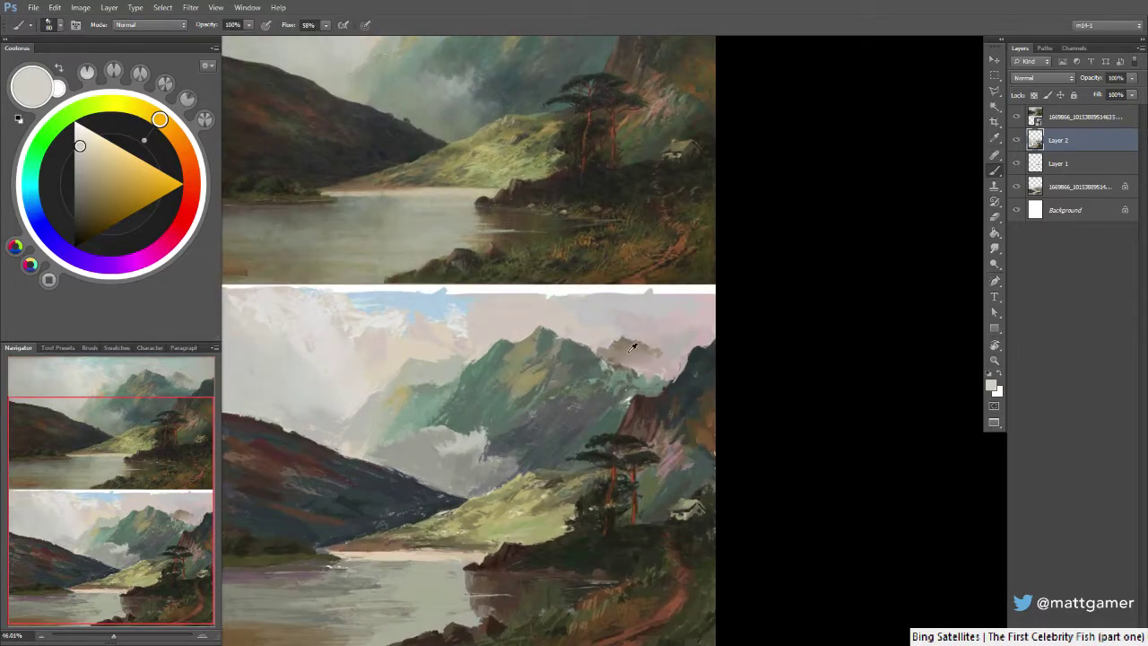
alt+click(631, 346)
key(z)
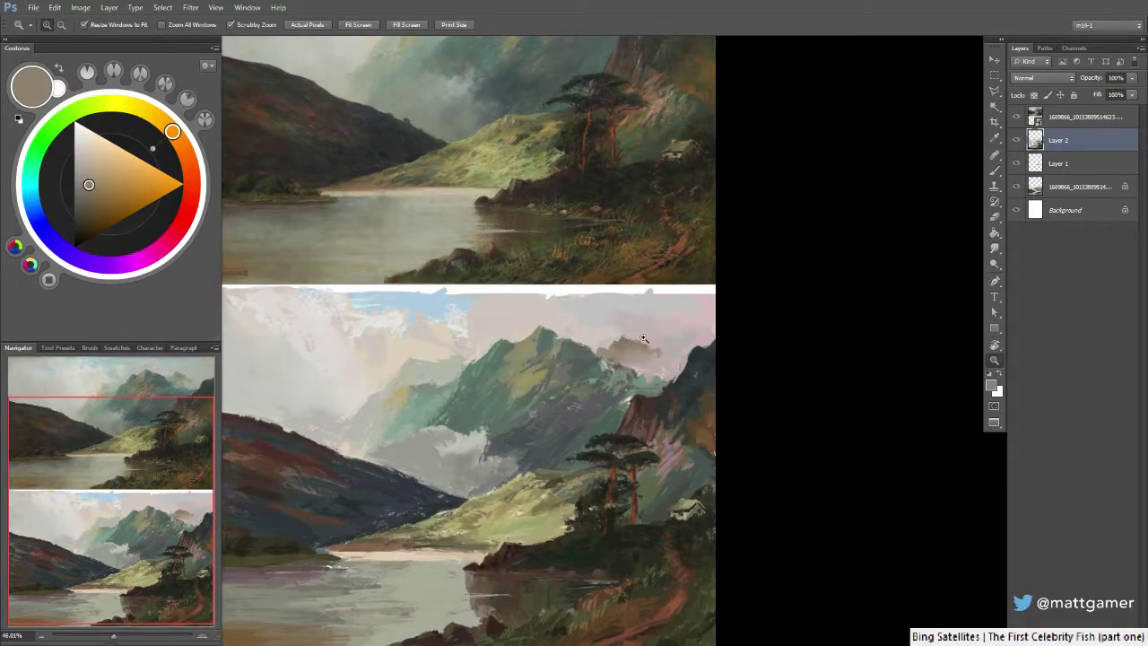
scroll(644, 338, up, 5)
key(b)
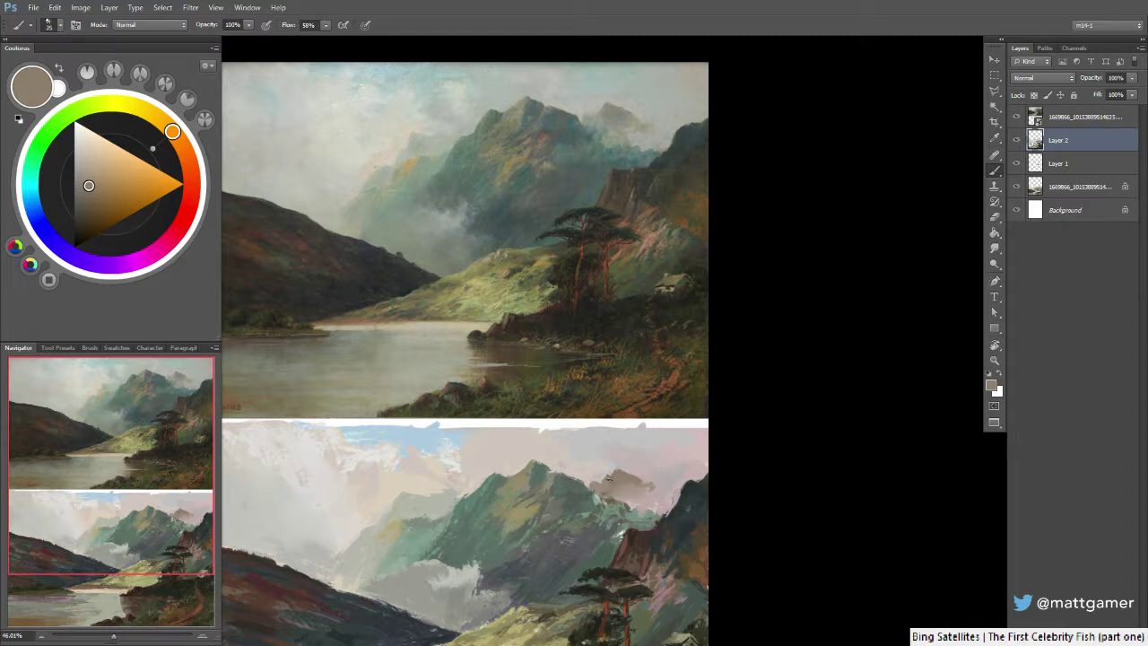
alt+click(603, 480)
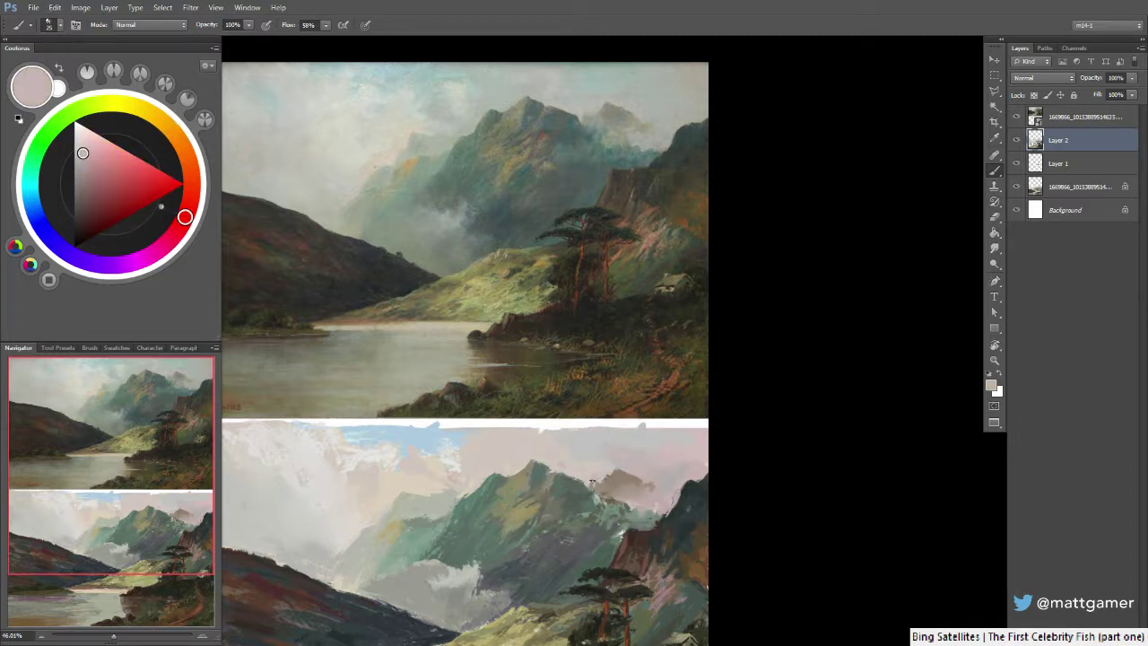
alt+click(576, 458)
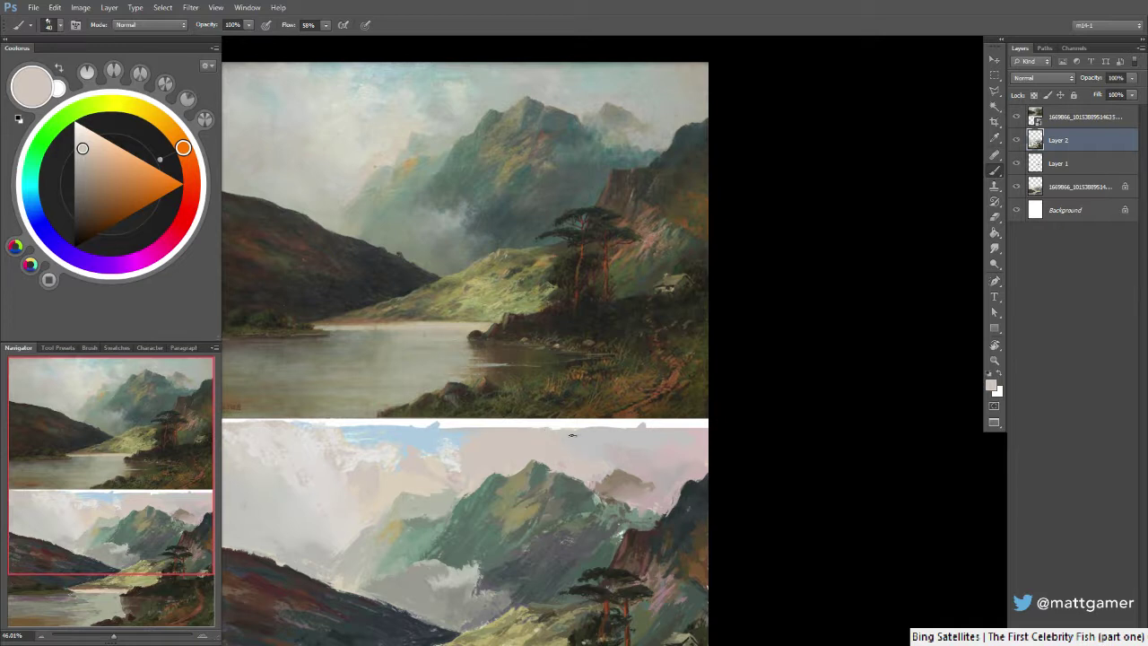
alt+click(639, 490)
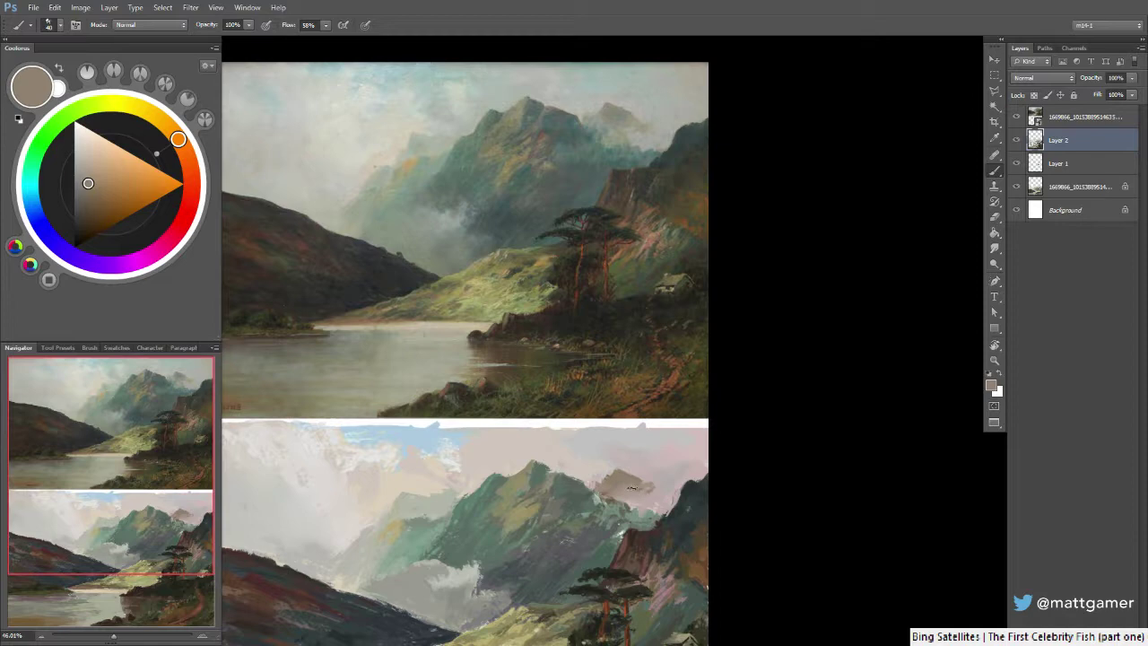
alt+click(631, 488)
Touch up the pine trunks and the dark ground beneath them with sampled near-black olive and dark reddish brown
key(z)
mouse_move(649, 475)
mouse_down()
mouse_move(574, 485)
mouse_move(703, 508)
mouse_move(718, 543)
mouse_up()
key(b)
alt+click(643, 573)
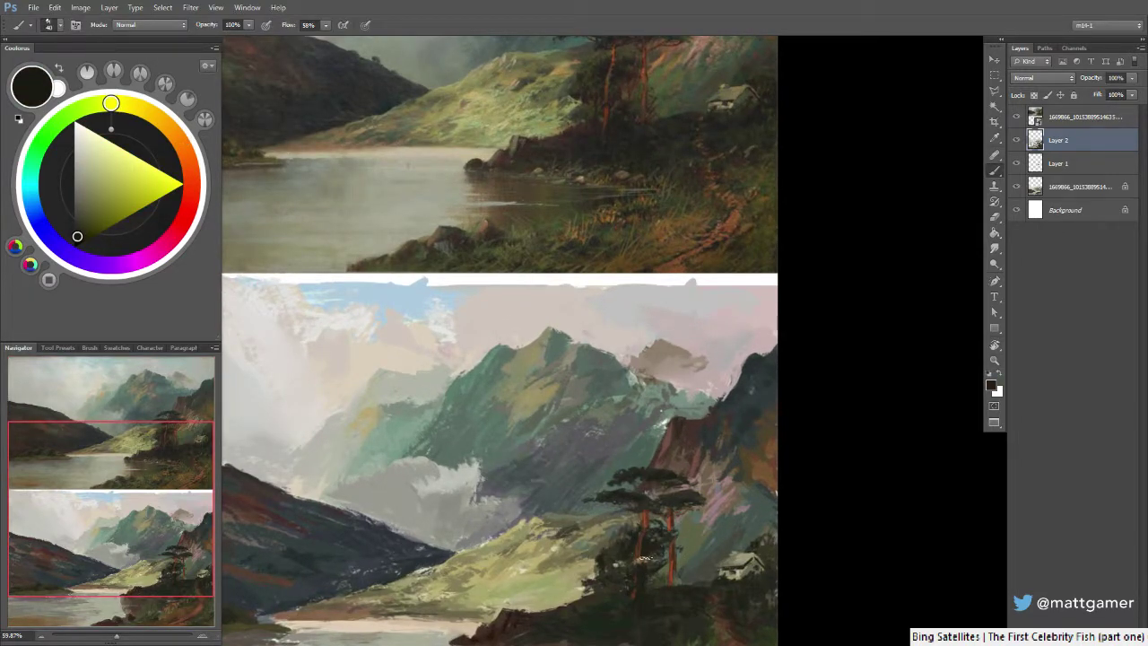
alt+click(654, 513)
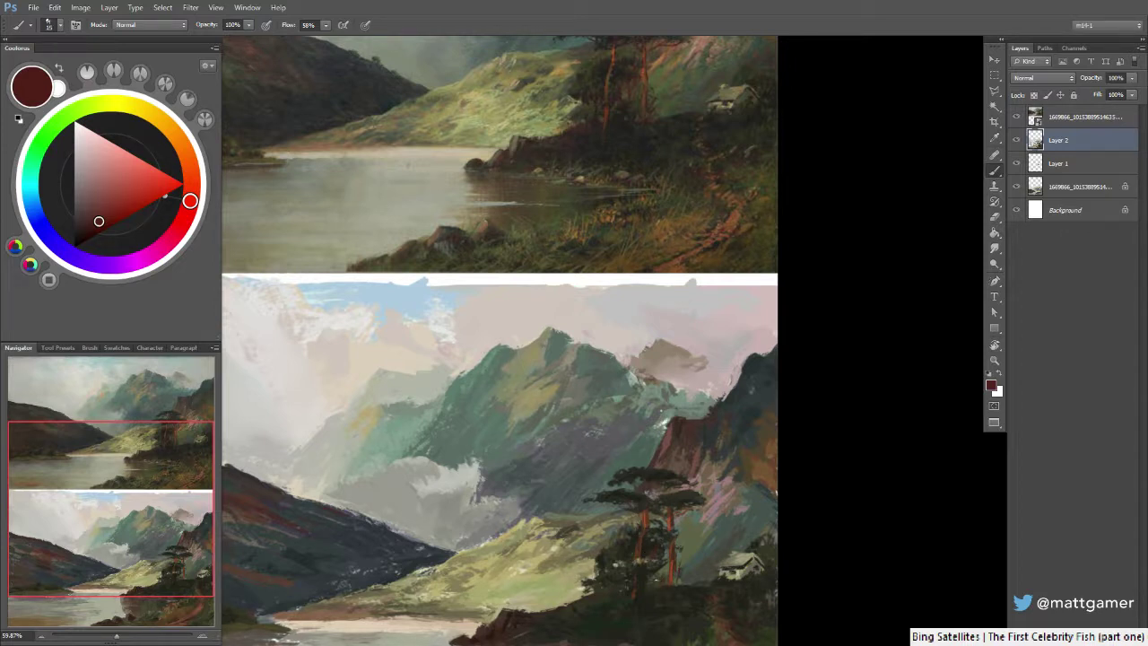
scroll(655, 583, down, 1)
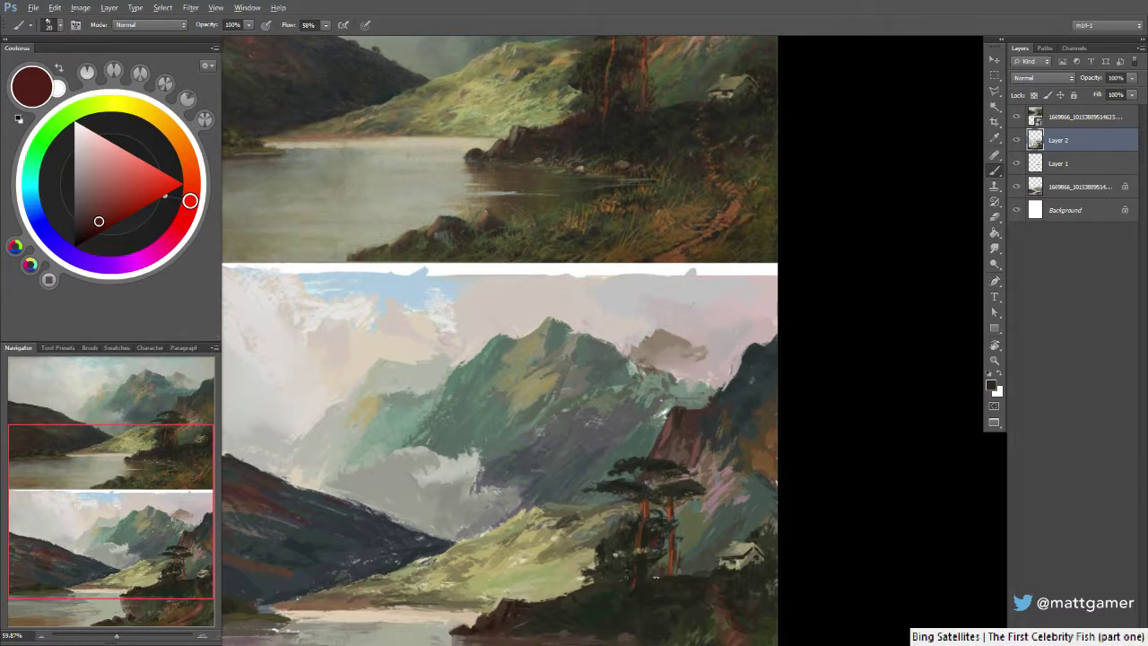
alt+click(654, 581)
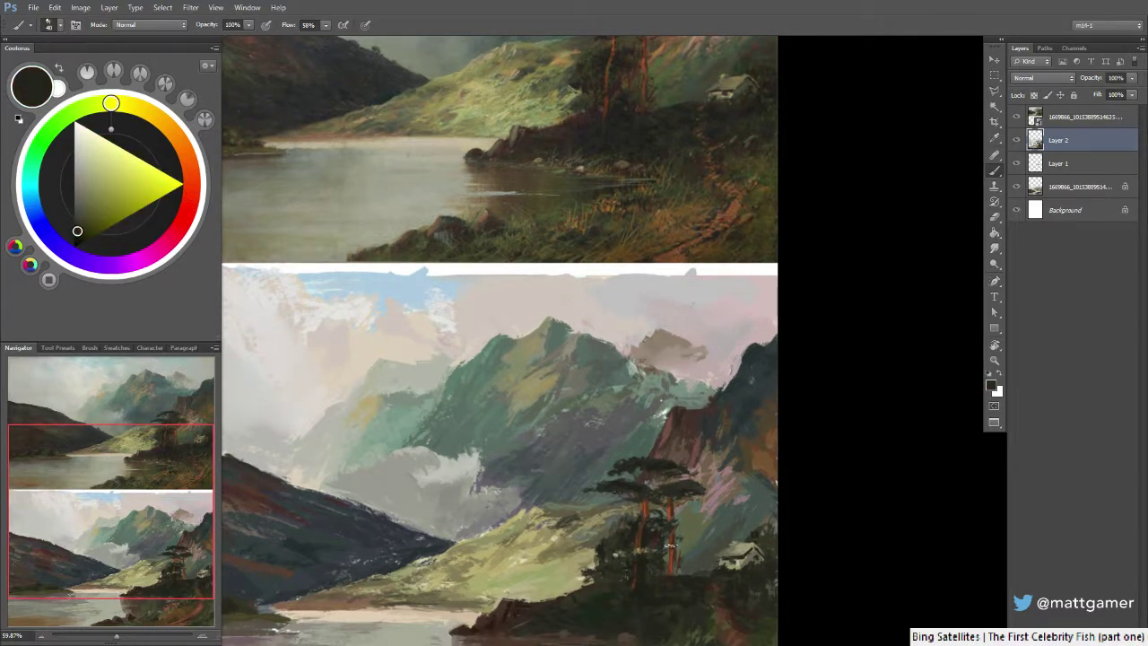
Darken the water's edge below the dark hill with a sampled brownish grey shifted to deep brown and then slightly lighter
key(z)
drag(647, 488, 581, 444)
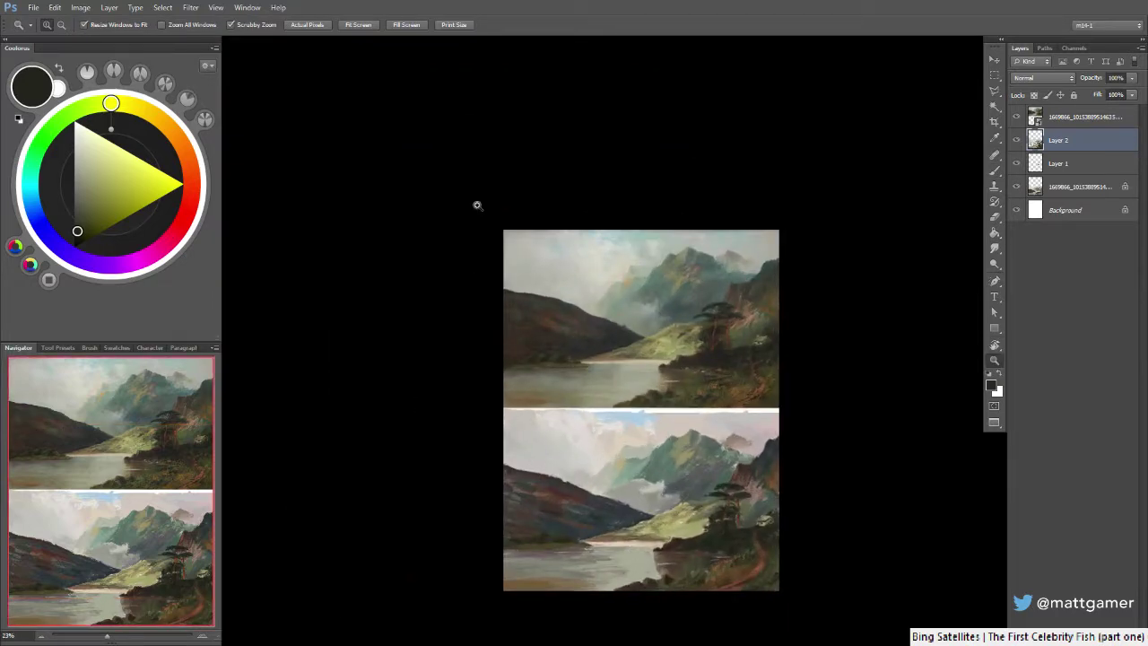
drag(572, 513, 545, 408)
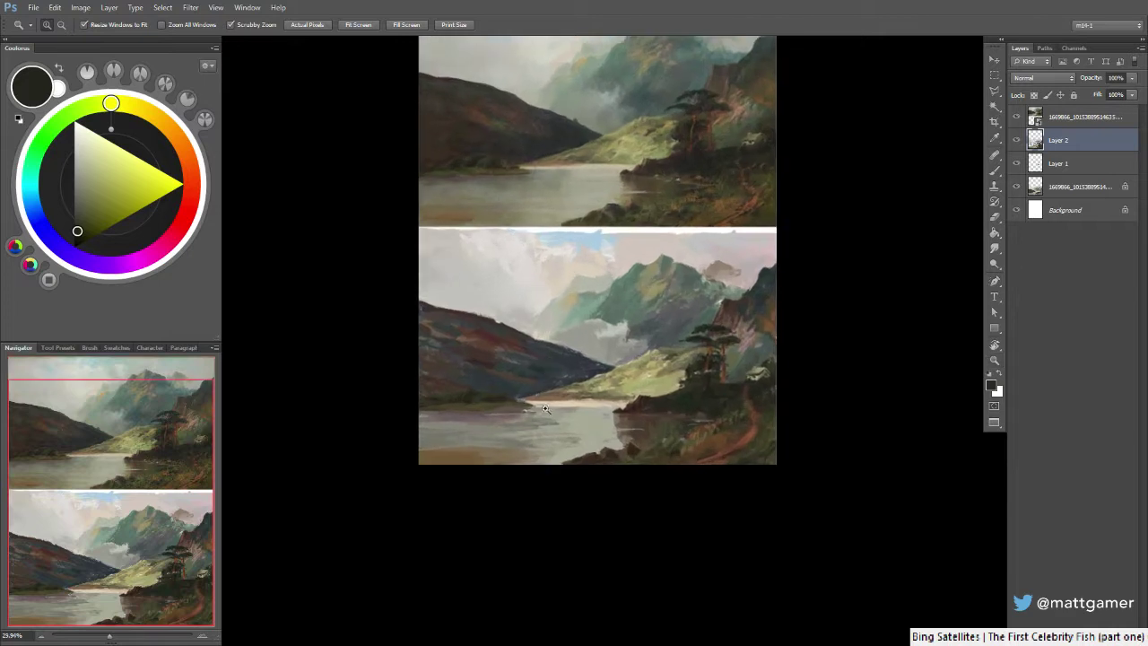
key(b)
alt+click(478, 404)
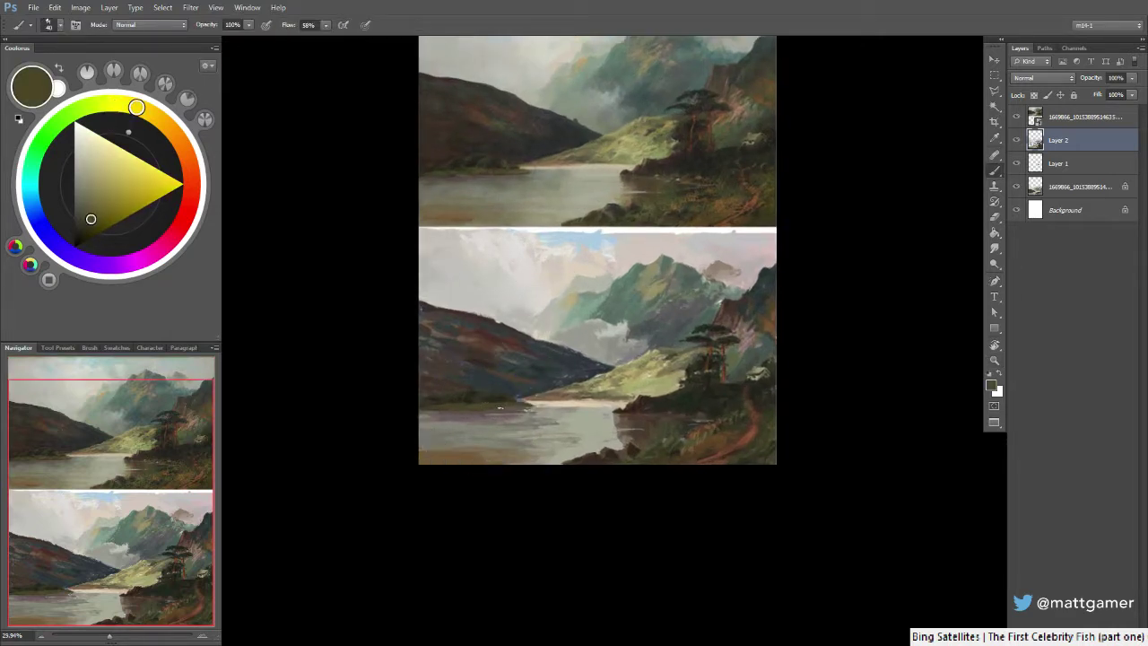
alt+click(474, 404)
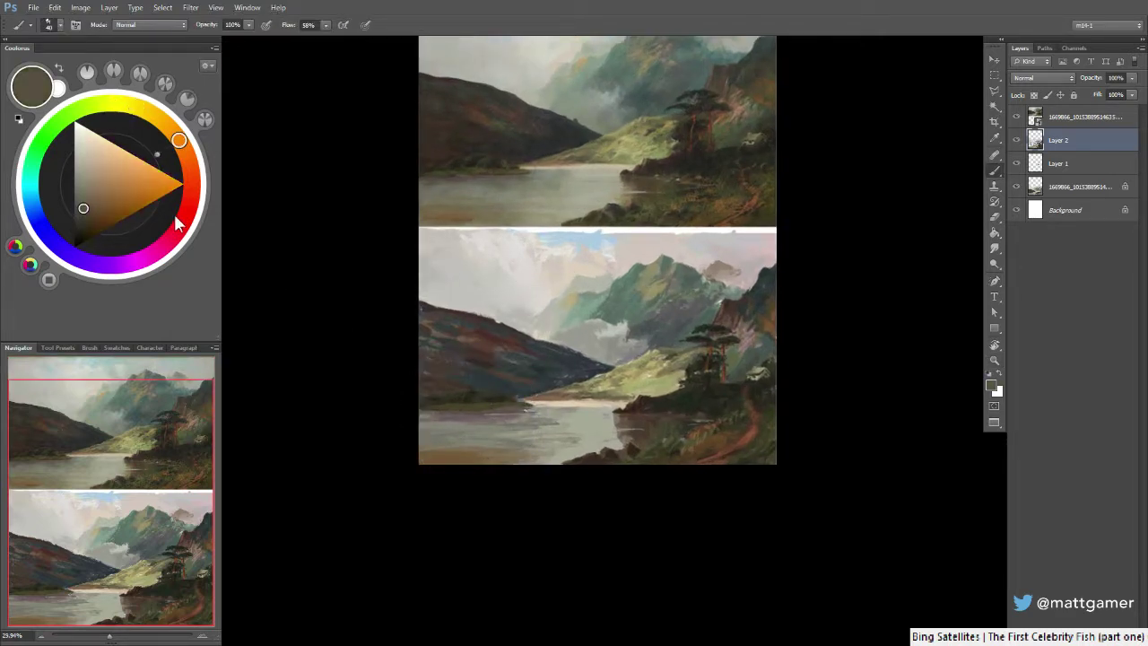
drag(83, 208, 83, 229)
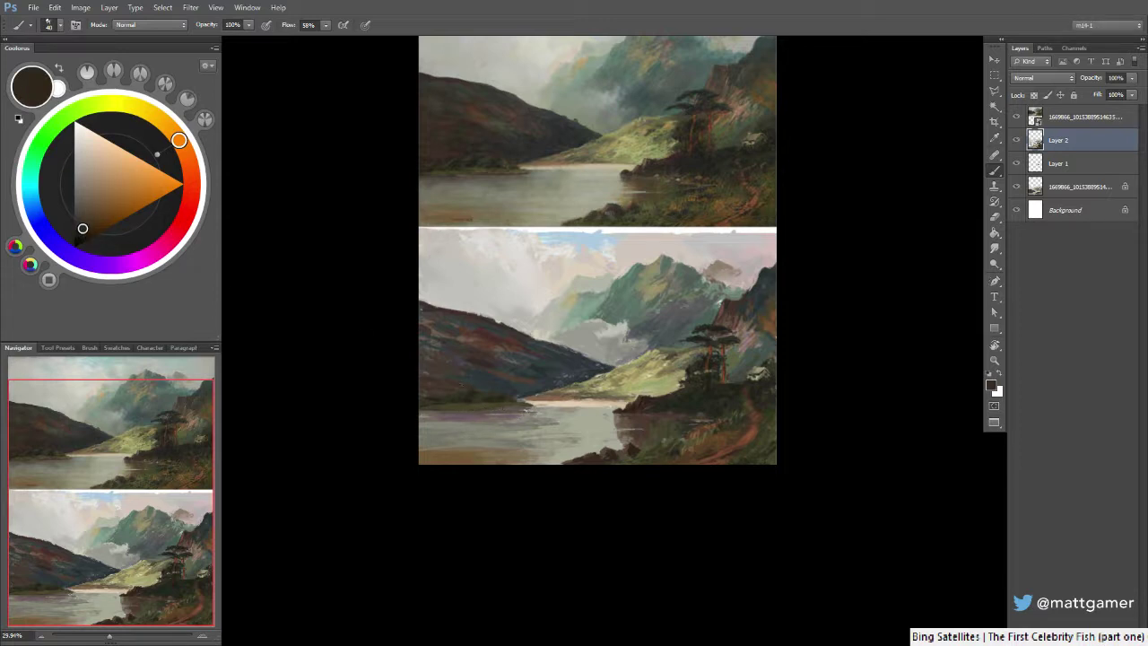
drag(100, 206, 80, 217)
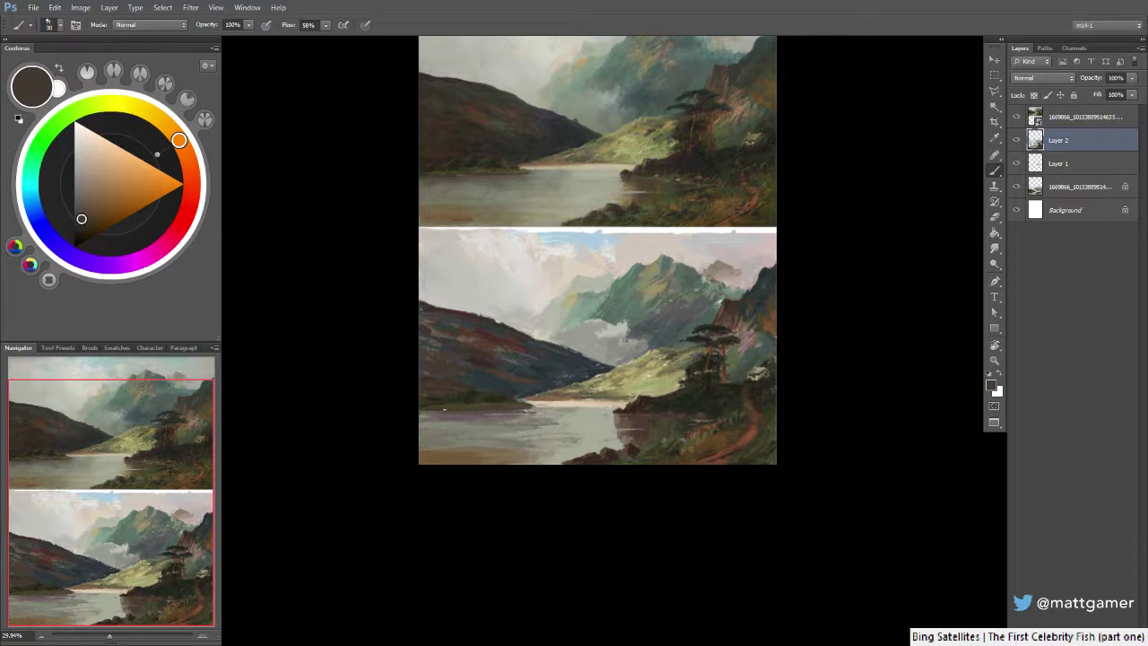
Sharpen the waterline below the dark hill with sampled taupe, dark brown and dark olive, using a smaller brush
alt+click(475, 410)
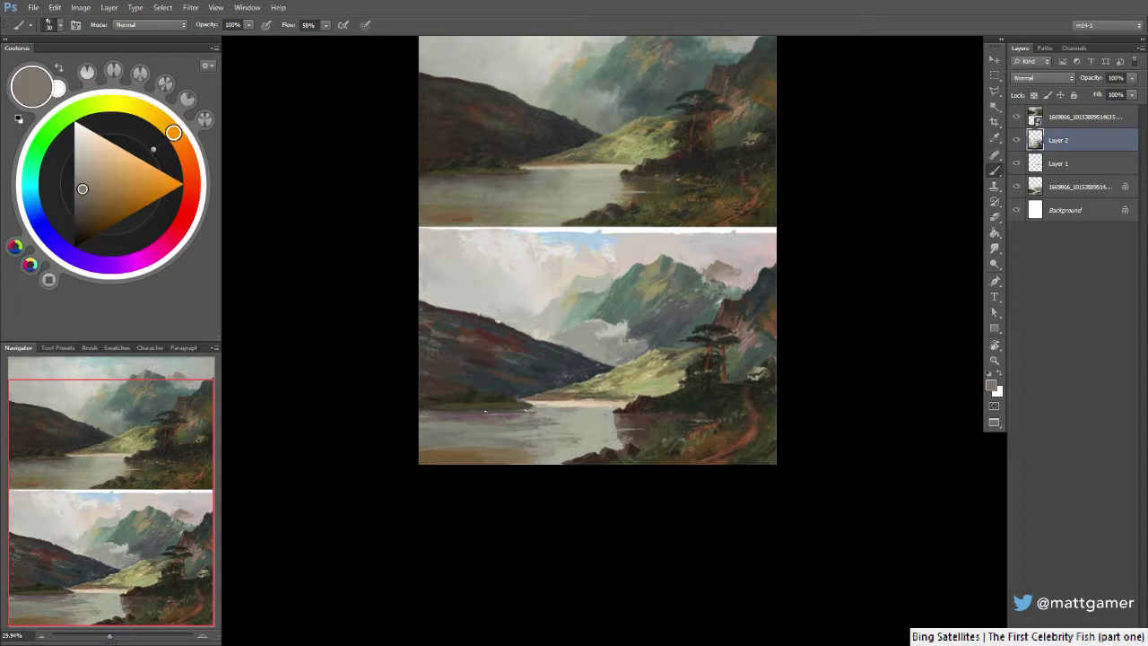
alt+click(492, 405)
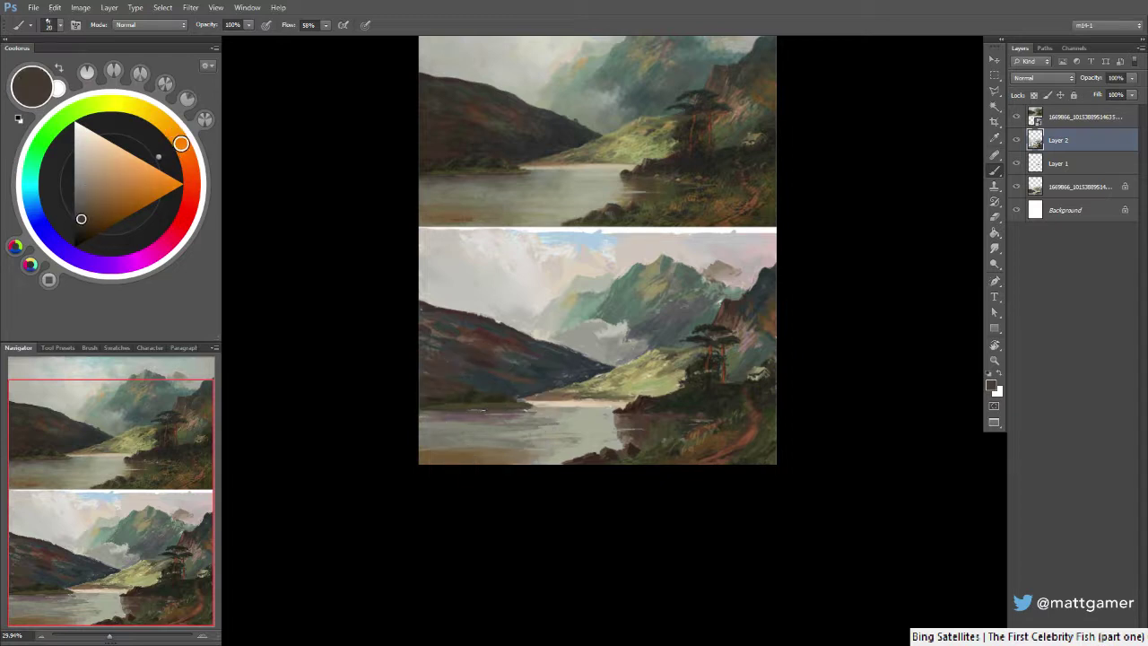
key(bracketleft)
alt+click(474, 406)
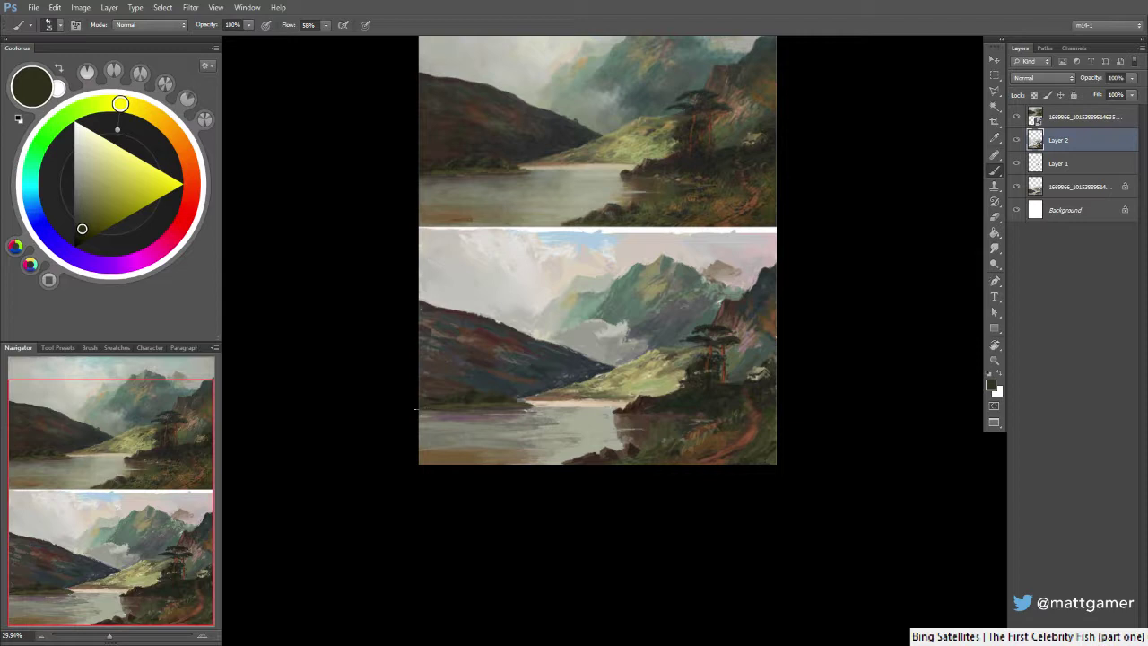
Rework the upper end of the footpath below the cottage with sampled near-black olive, dark brown and reddish brown
key(z)
drag(522, 351, 514, 363)
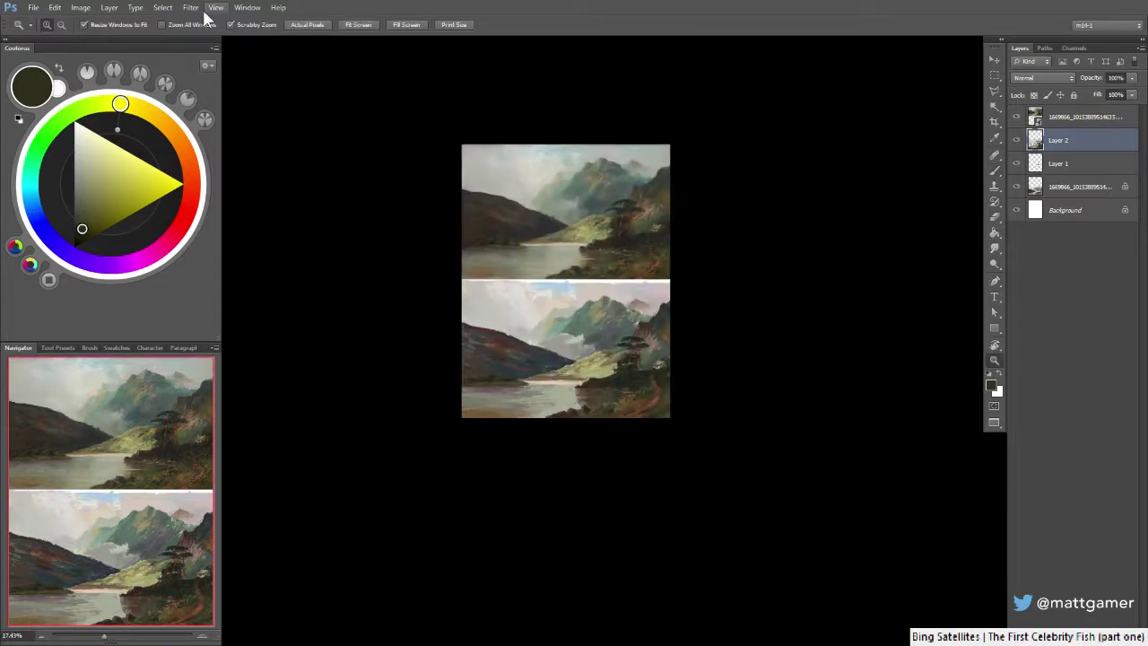
drag(637, 450, 650, 450)
key(b)
alt+click(671, 343)
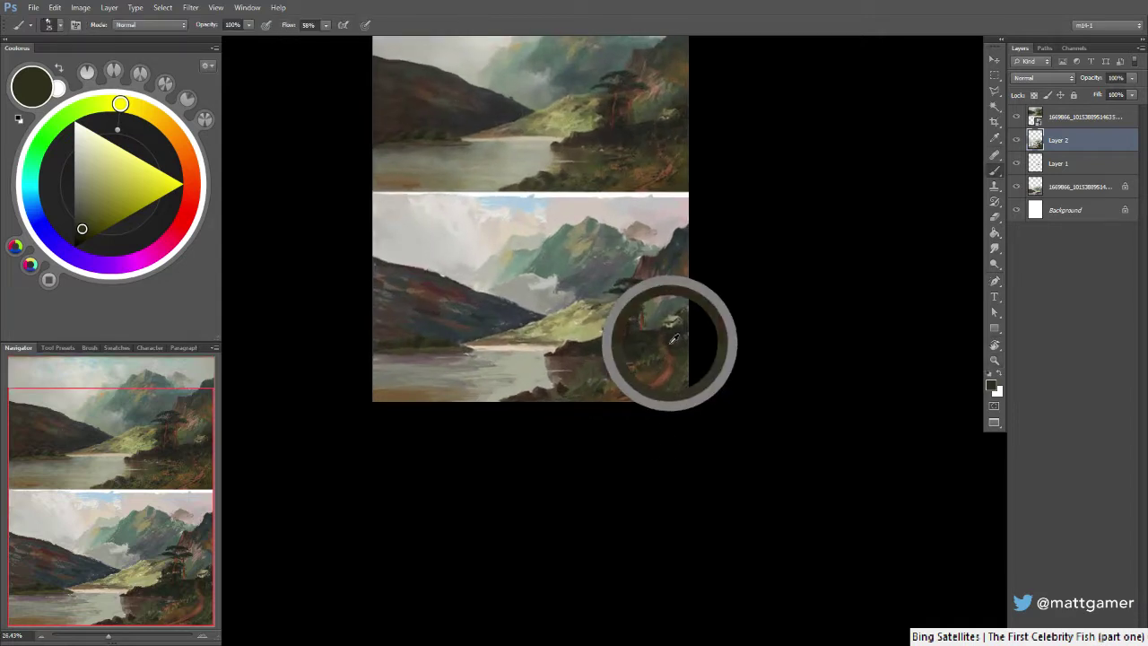
key(z)
key(b)
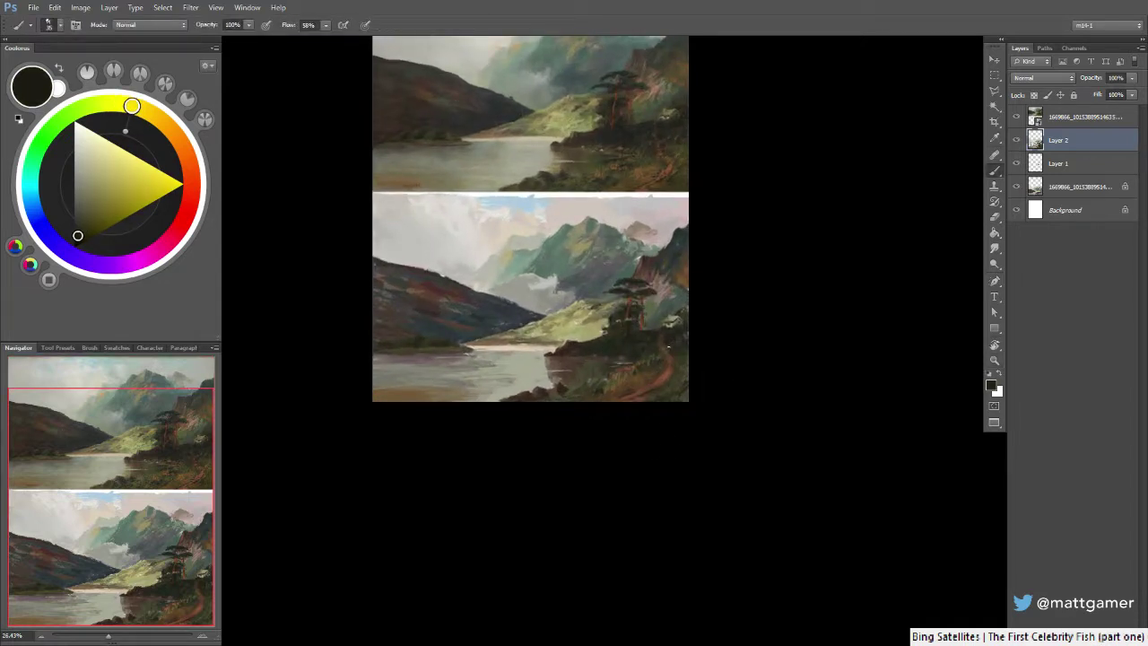
alt+click(668, 352)
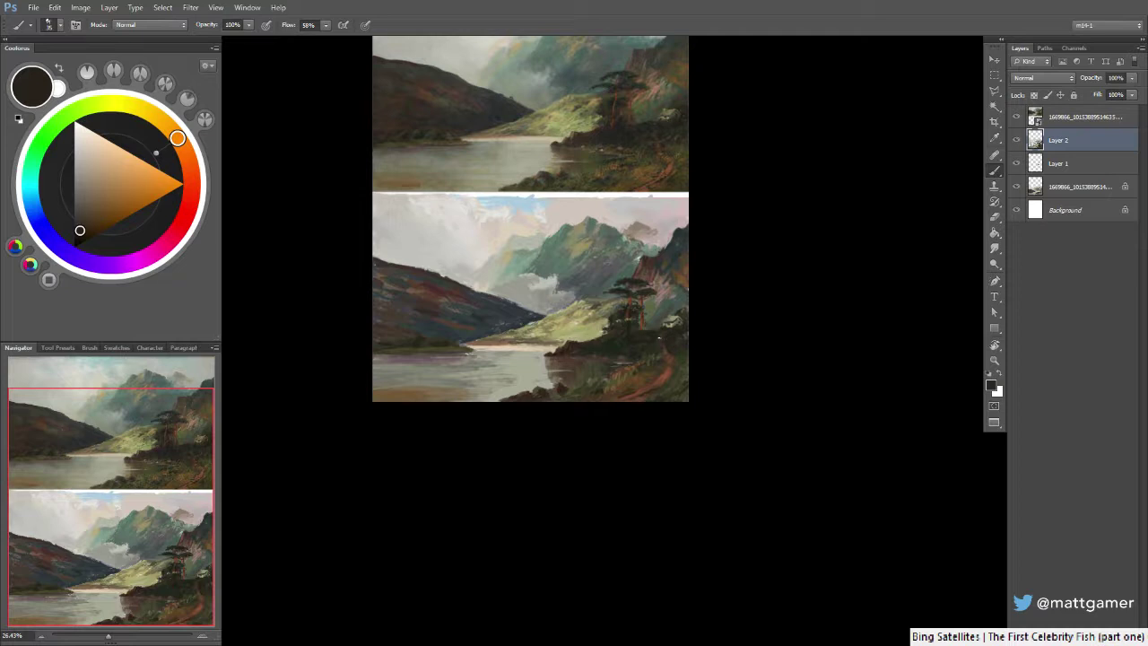
alt+click(662, 348)
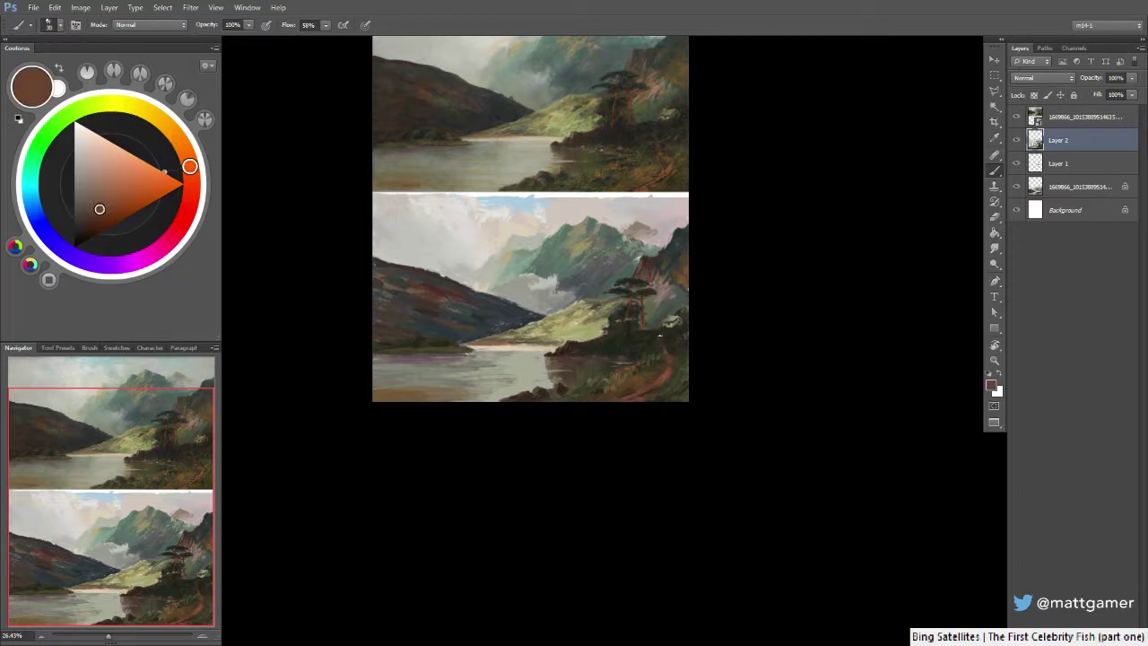
alt+click(660, 337)
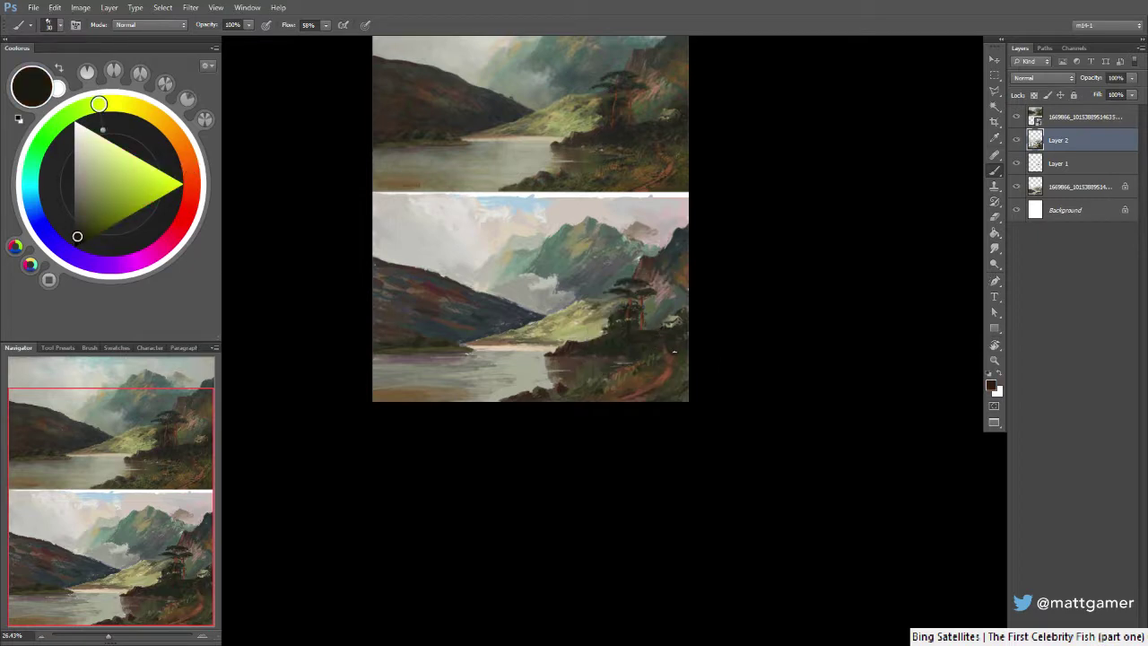
Paint the dark grassy ground beside the lower footpath with sampled deep olives, a lighter olive and dark brown
alt+click(666, 367)
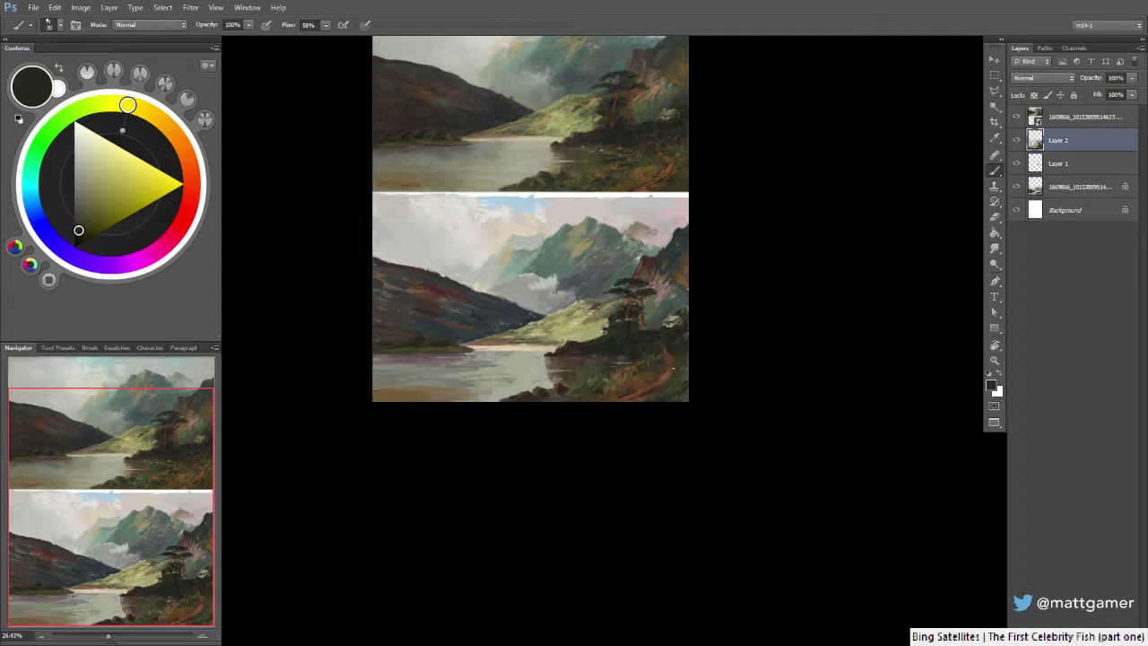
alt+click(660, 393)
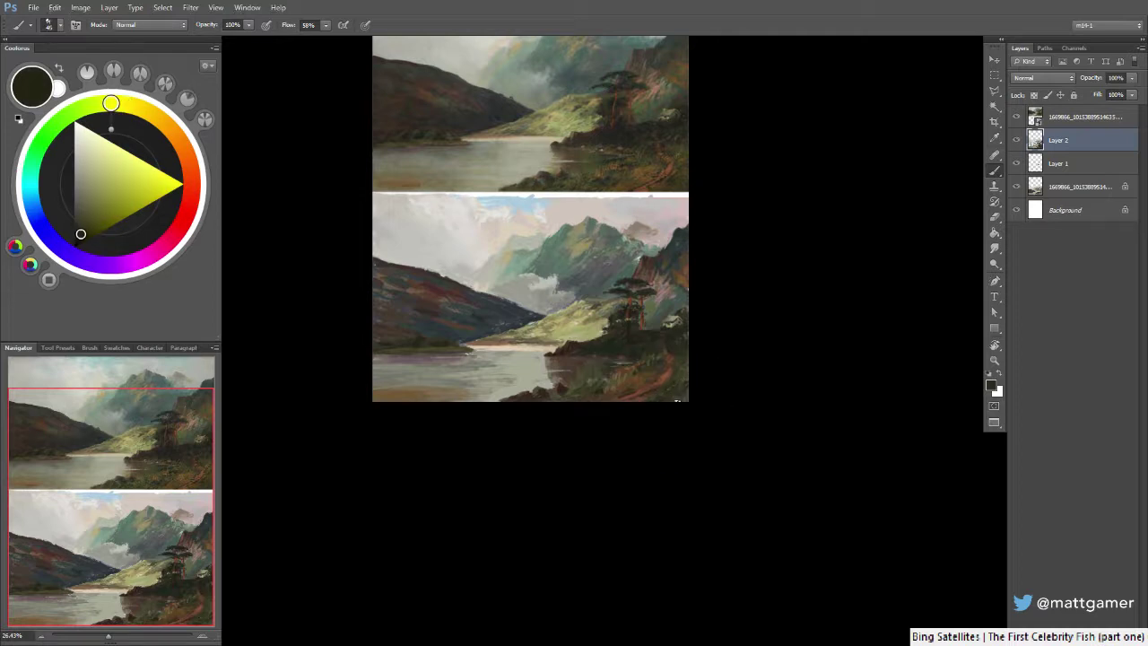
alt+click(679, 394)
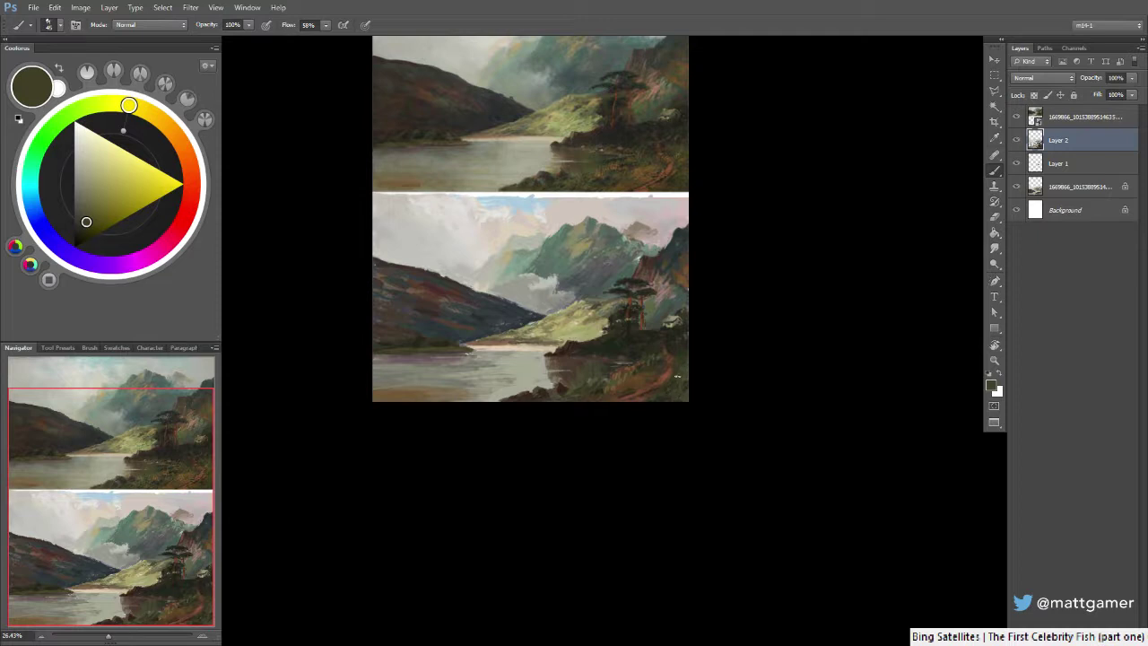
click(686, 355)
alt+click(675, 352)
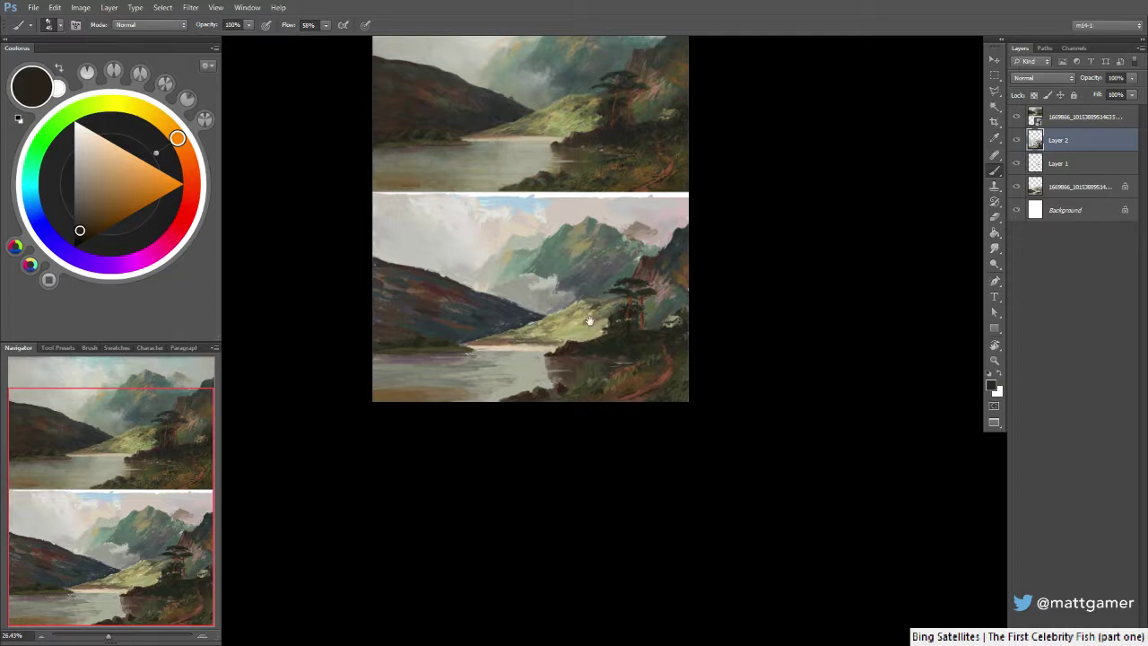
Refine the mist bank below the green mountain with sampled light greys and a pale greyish green
scroll(590, 323, up, 2)
alt+click(528, 312)
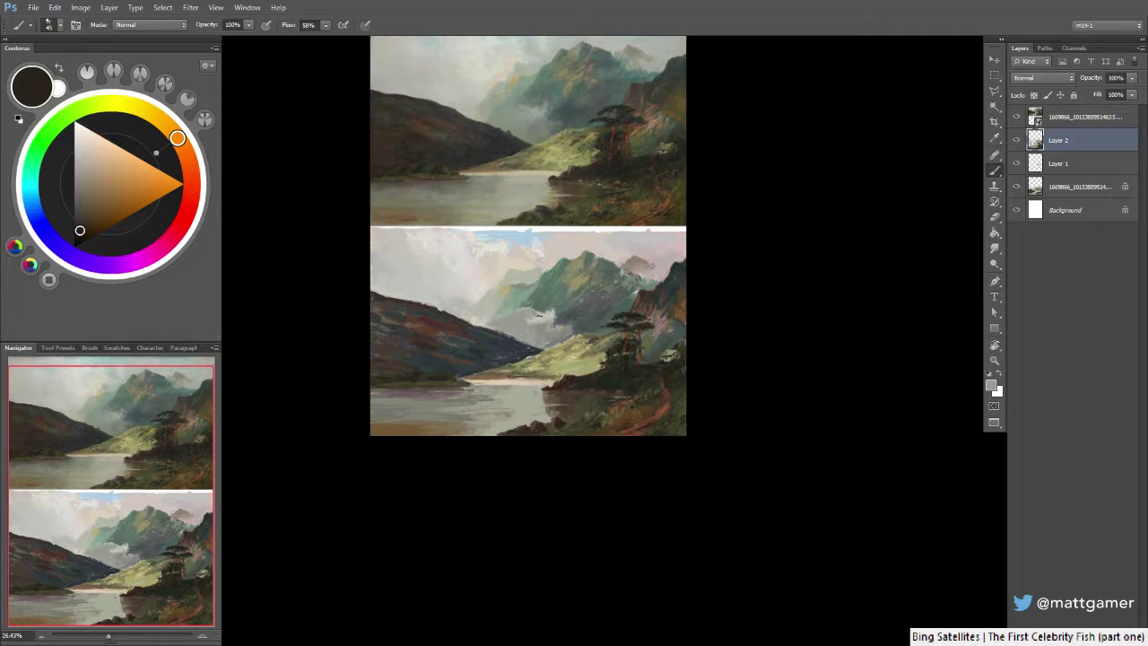
alt+click(539, 314)
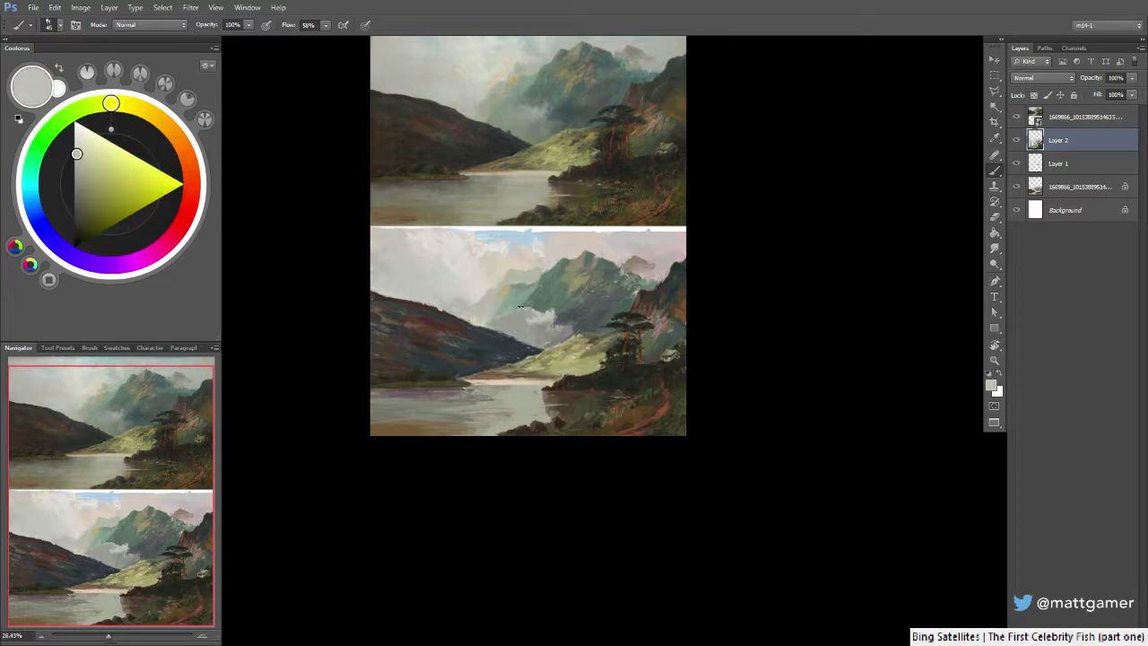
alt+click(526, 316)
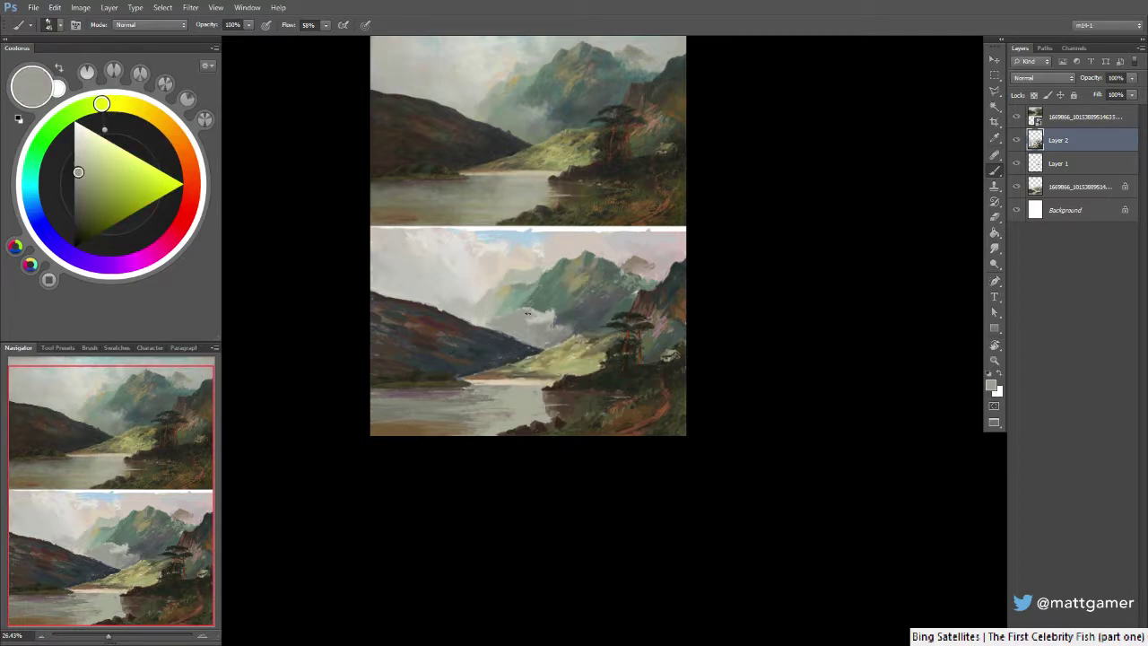
alt+click(530, 308)
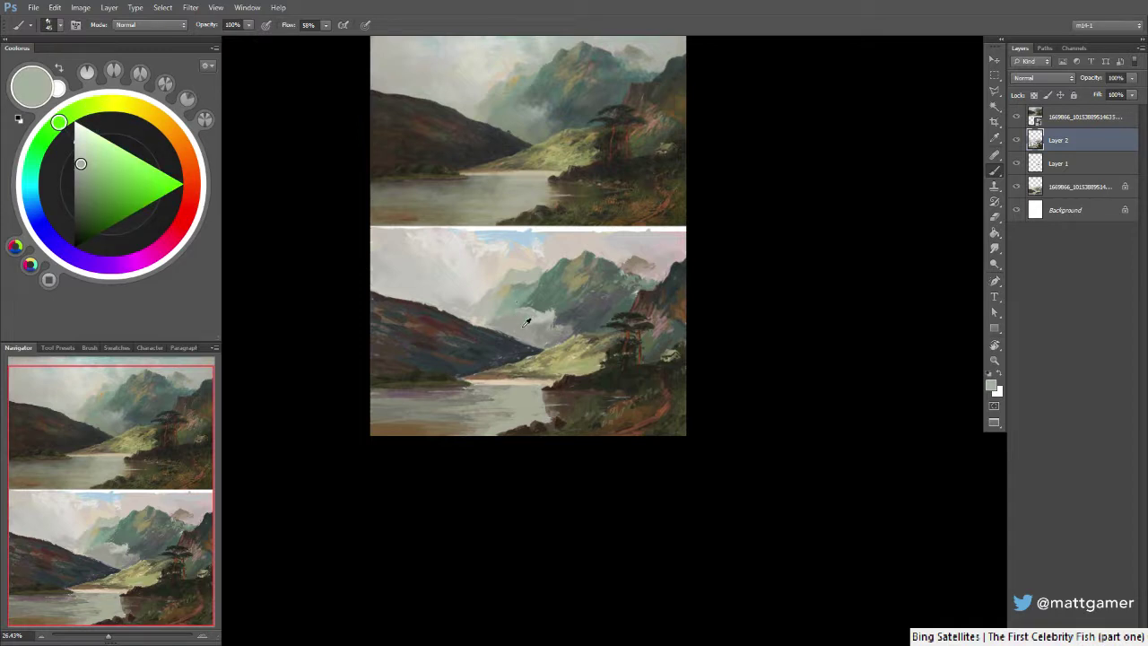
Blend the foot of the distant slope into the mist behind the dark hill with sampled grey, pale blue-green and pale grey
alt+click(508, 313)
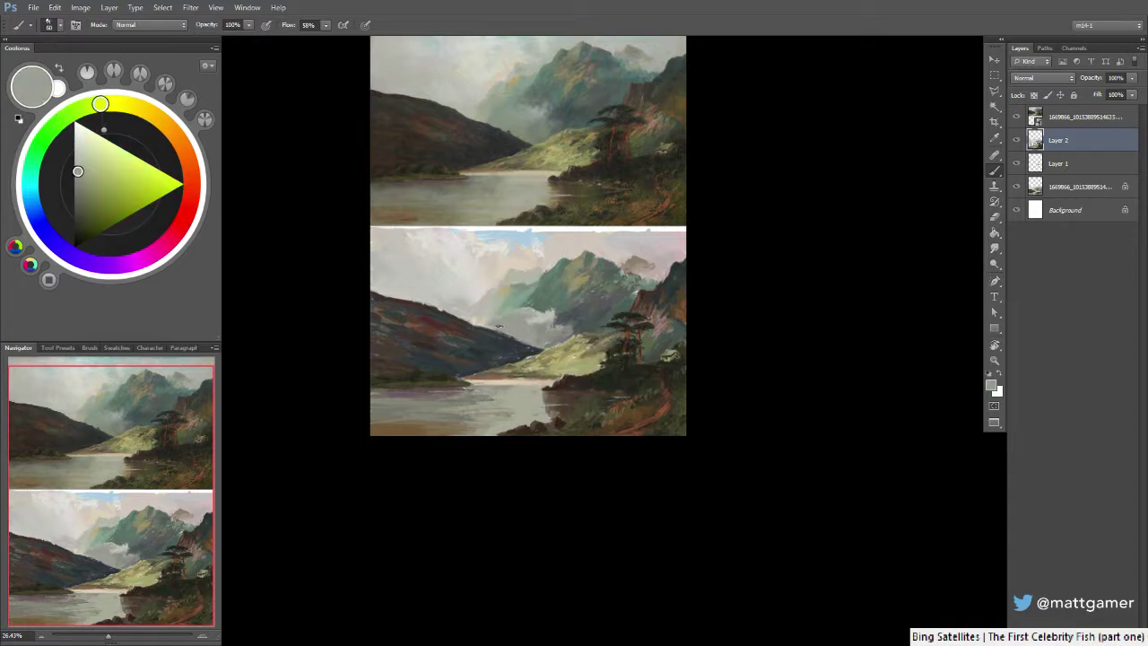
alt+click(496, 315)
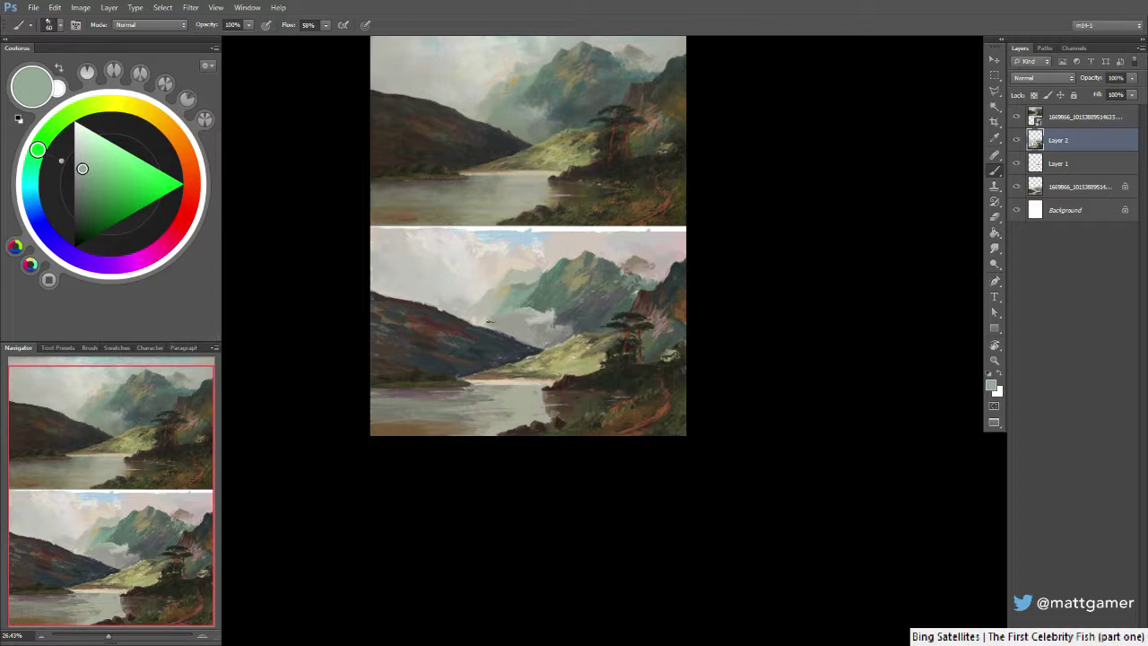
alt+click(491, 309)
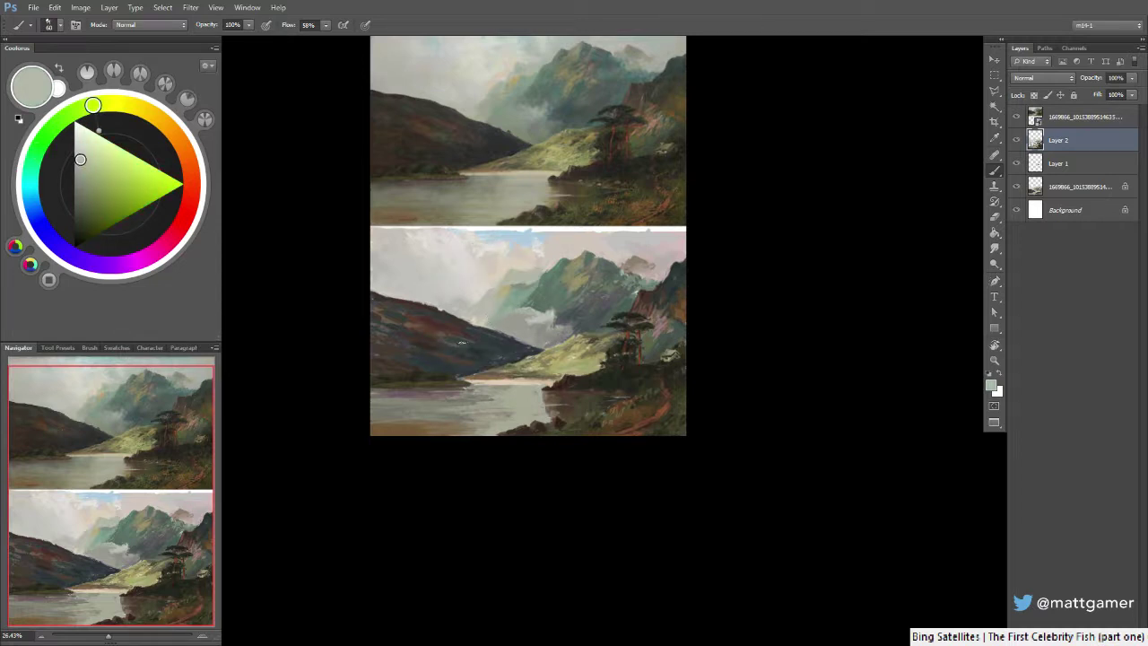
Rework the pale sky along the dark hill's ridge with sampled warm off-white and light greys
alt+click(505, 293)
alt+click(477, 296)
alt+click(472, 306)
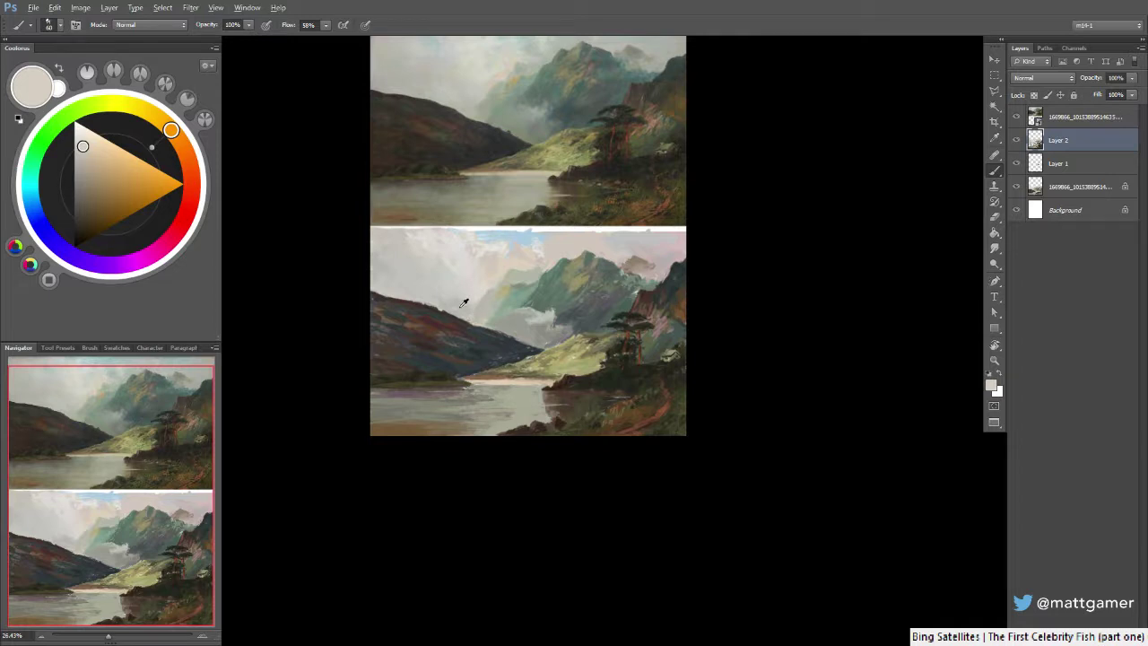
alt+click(457, 294)
alt+click(460, 307)
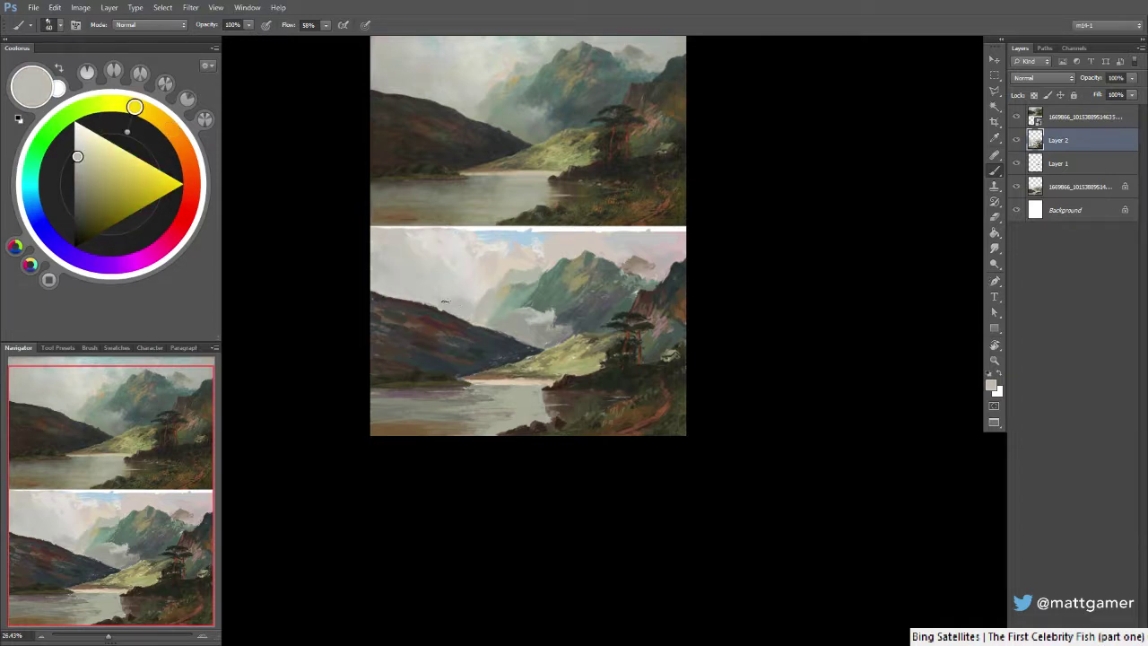
alt+click(449, 294)
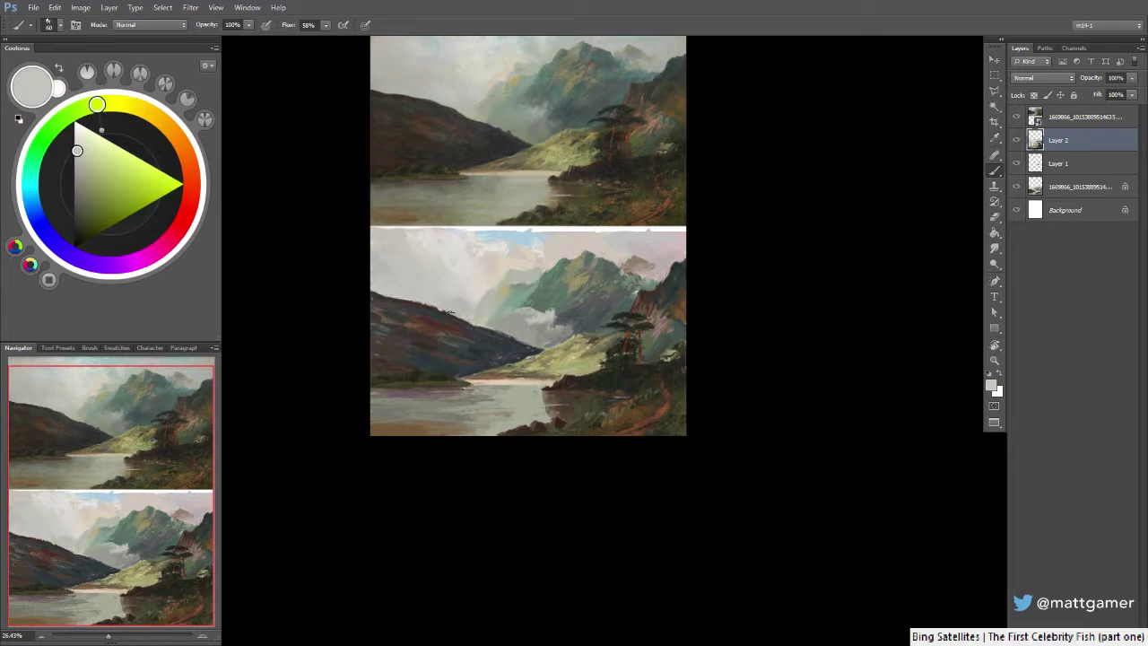
key(z)
drag(518, 304, 471, 304)
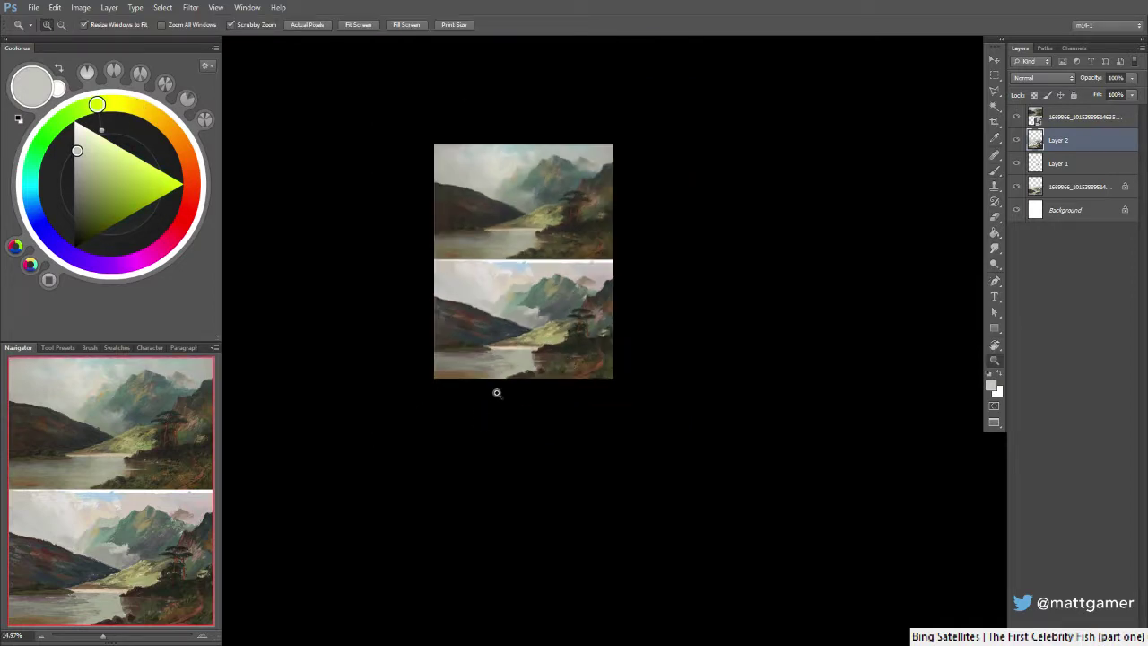
click(506, 323)
key(b)
alt+click(494, 285)
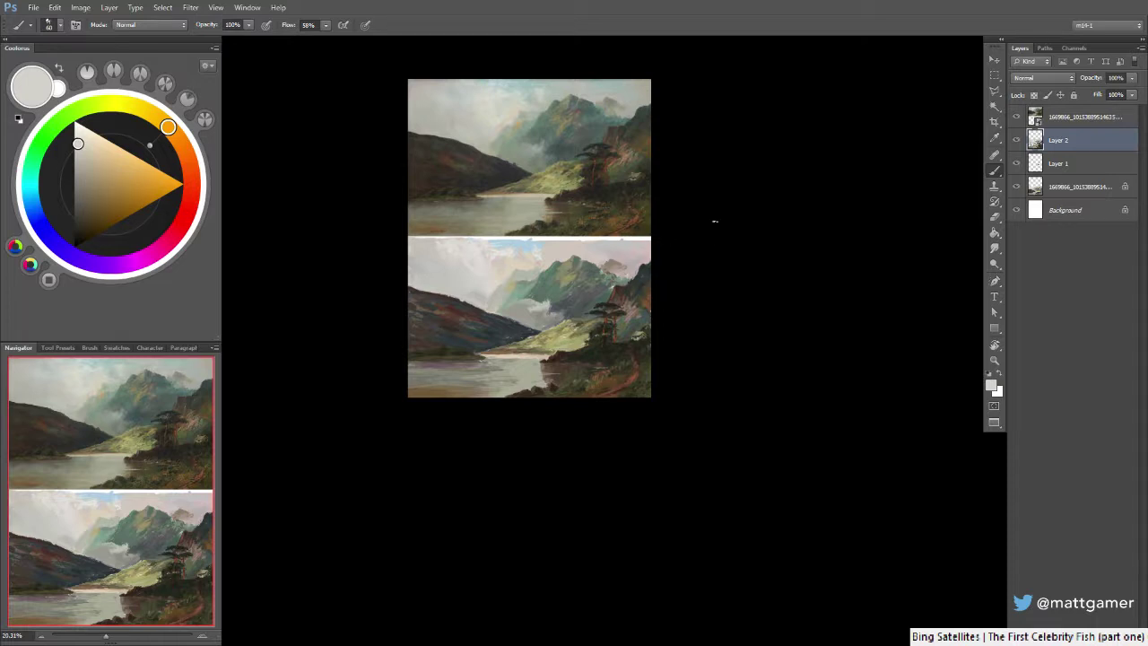
Crop the canvas to the painted study, removing the reference painting above it
key(z)
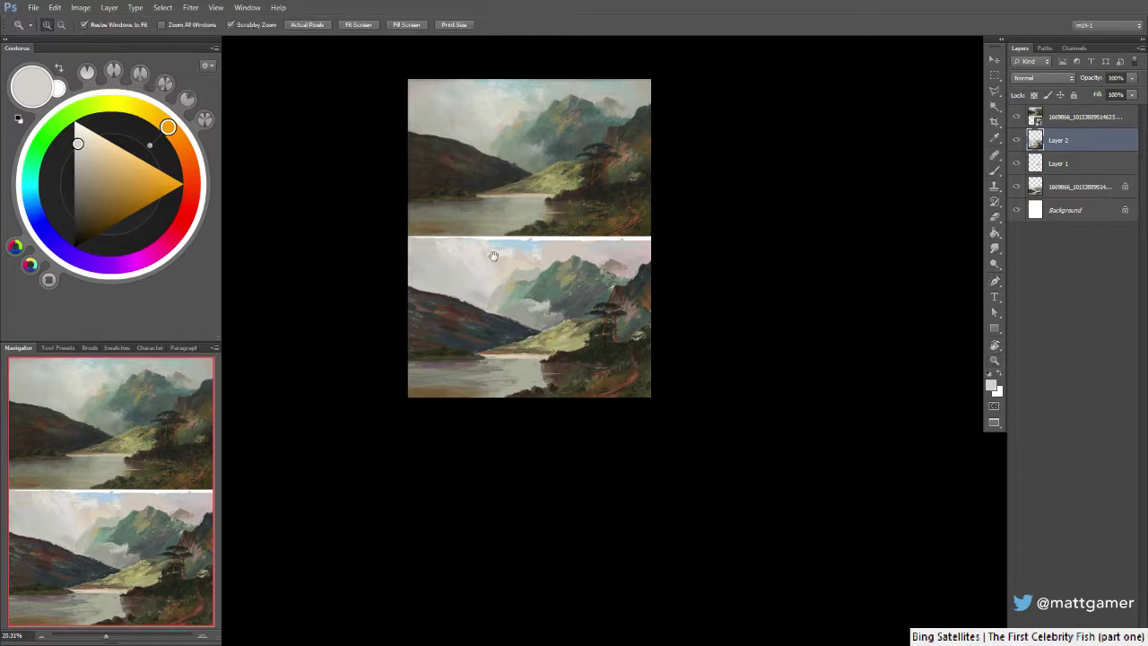
key(c)
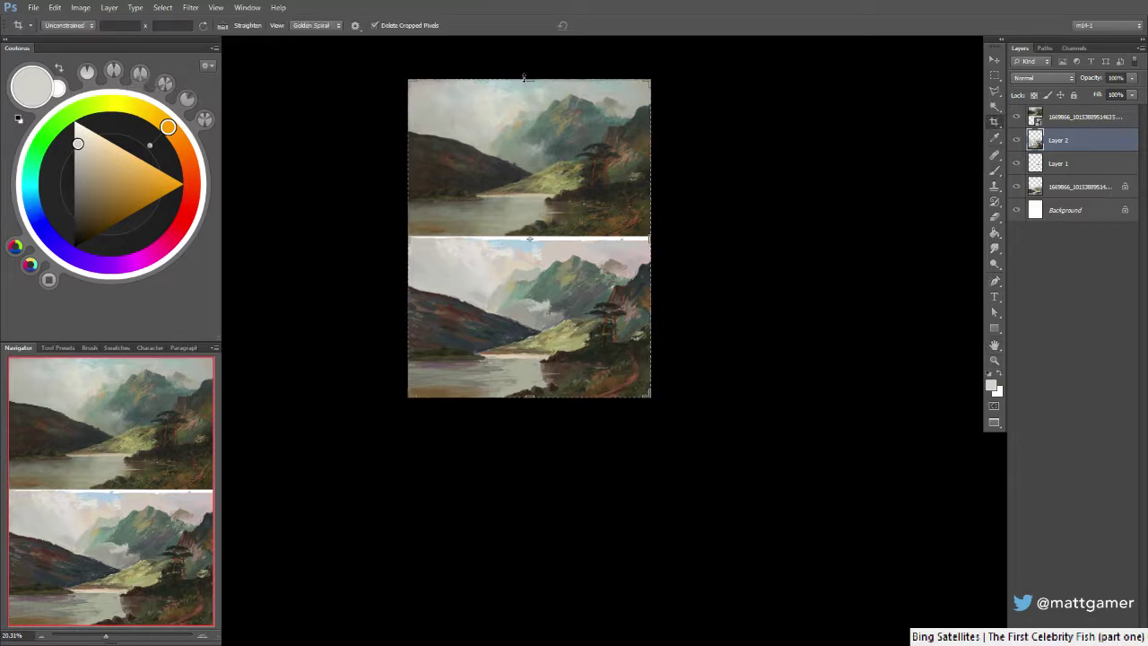
drag(525, 78, 527, 159)
key(Return)
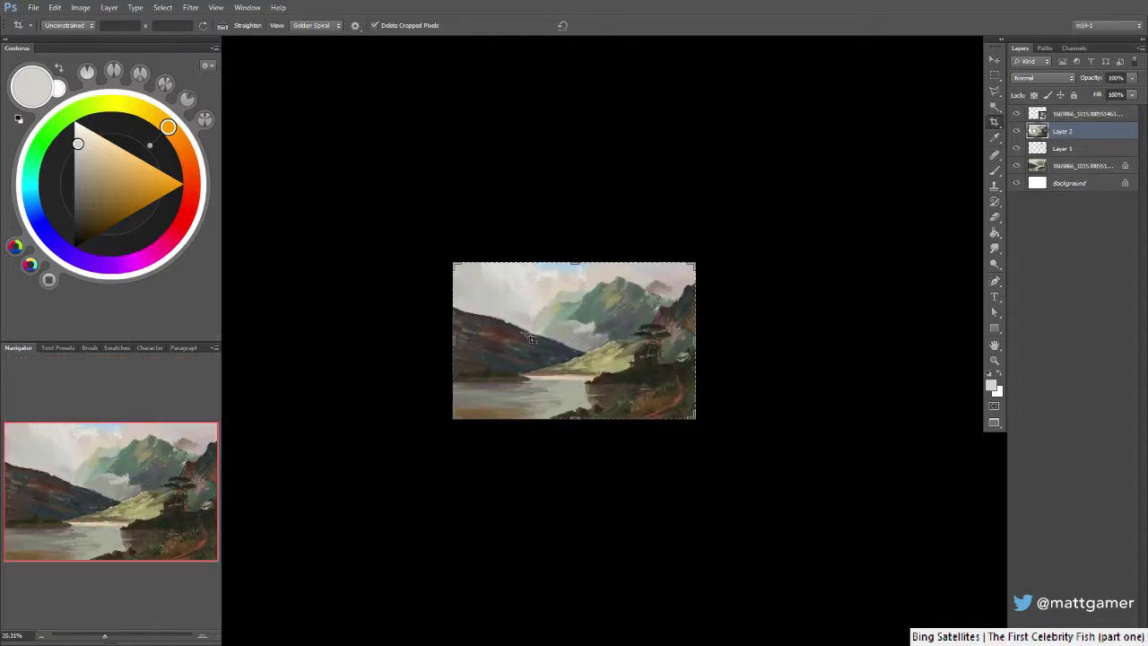
Refine the upper ridge of the dark hill with sampled maroon, slate purple and dark slate grey
key(z)
click(532, 338)
key(b)
alt+click(473, 307)
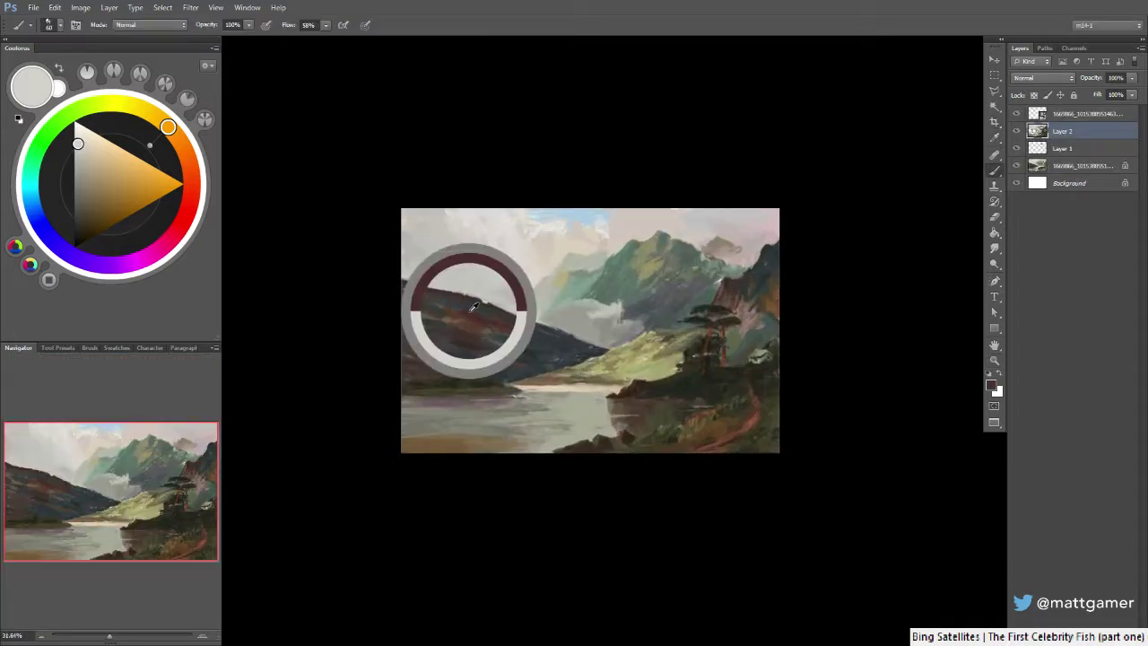
alt+click(481, 305)
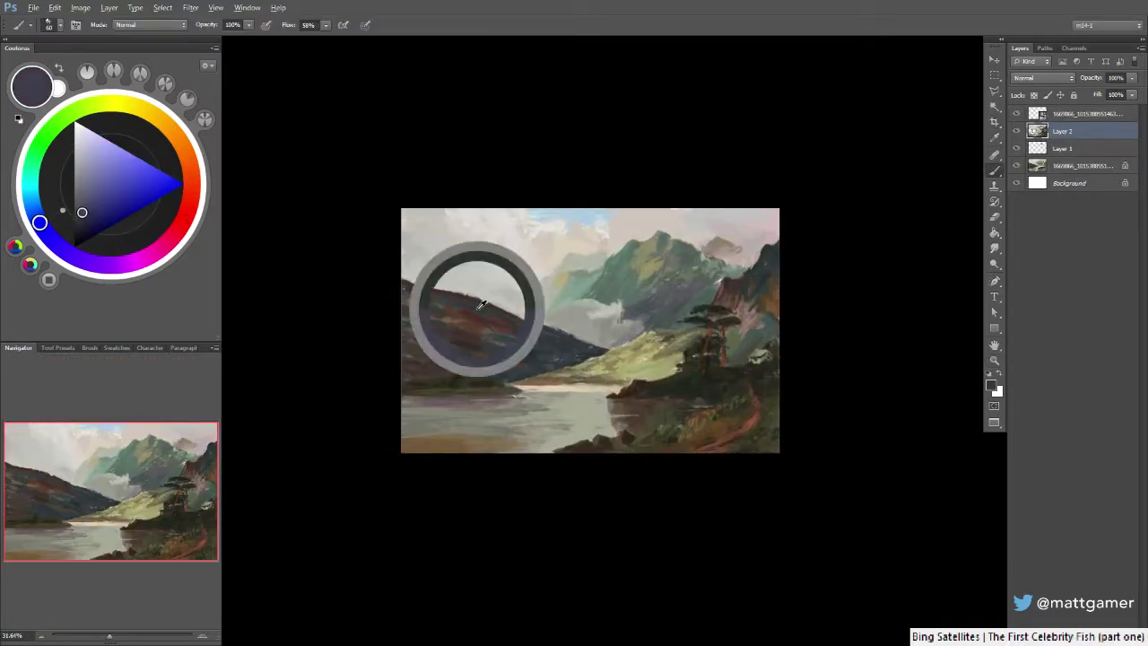
key(z)
key(b)
mouse_move(477, 312)
mouse_down()
mouse_move(465, 312)
mouse_move(525, 319)
mouse_up()
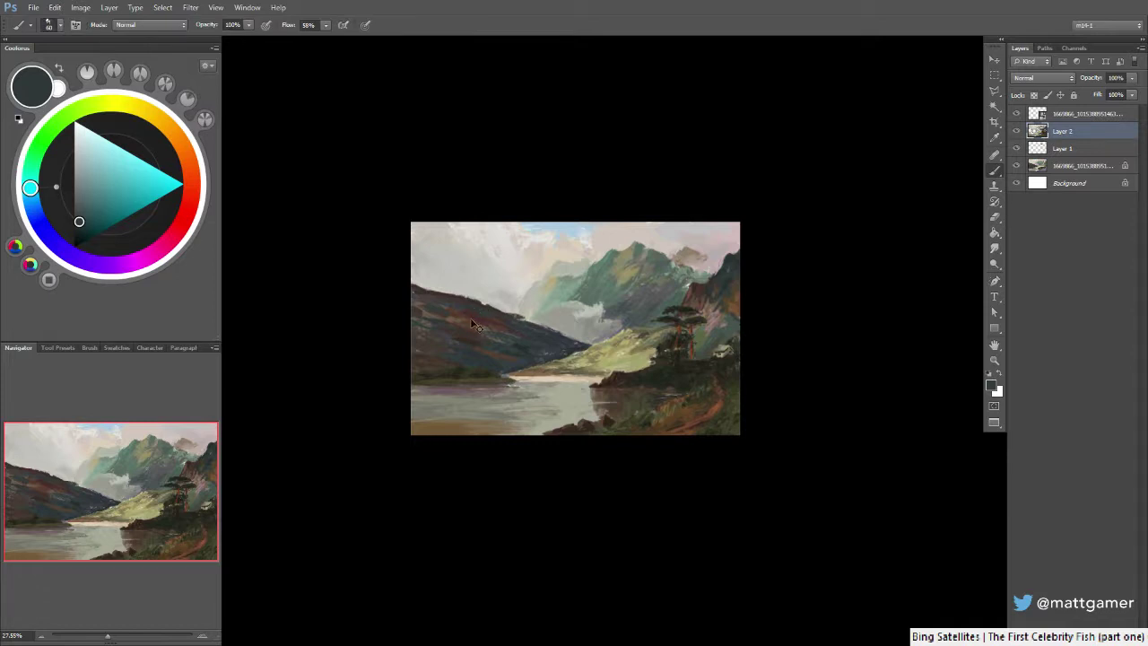
alt+click(482, 312)
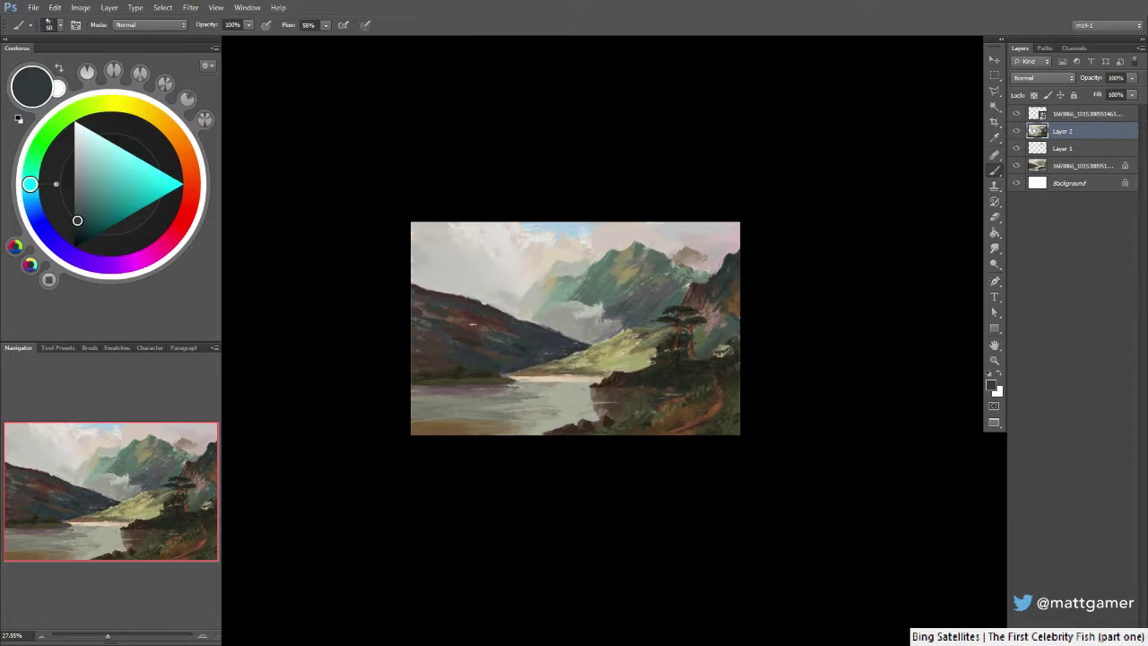
Touch up the lower end of the dark hill near the lake with a sampled muted grey and a smaller brush
key(z)
scroll(502, 341, down, 2)
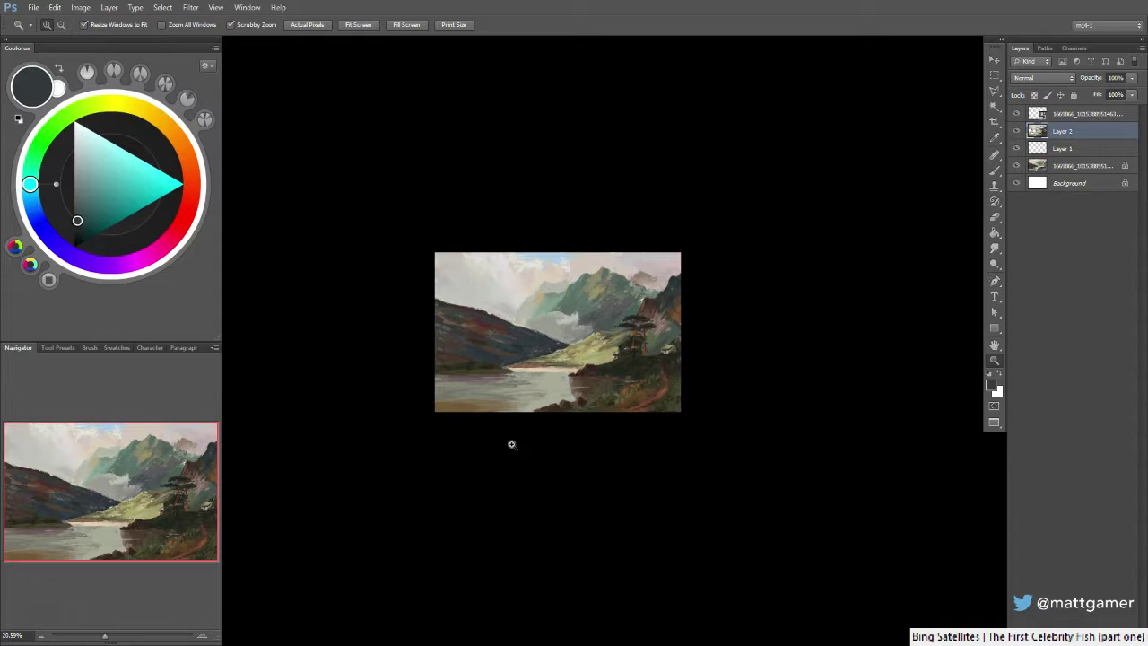
click(575, 394)
key(b)
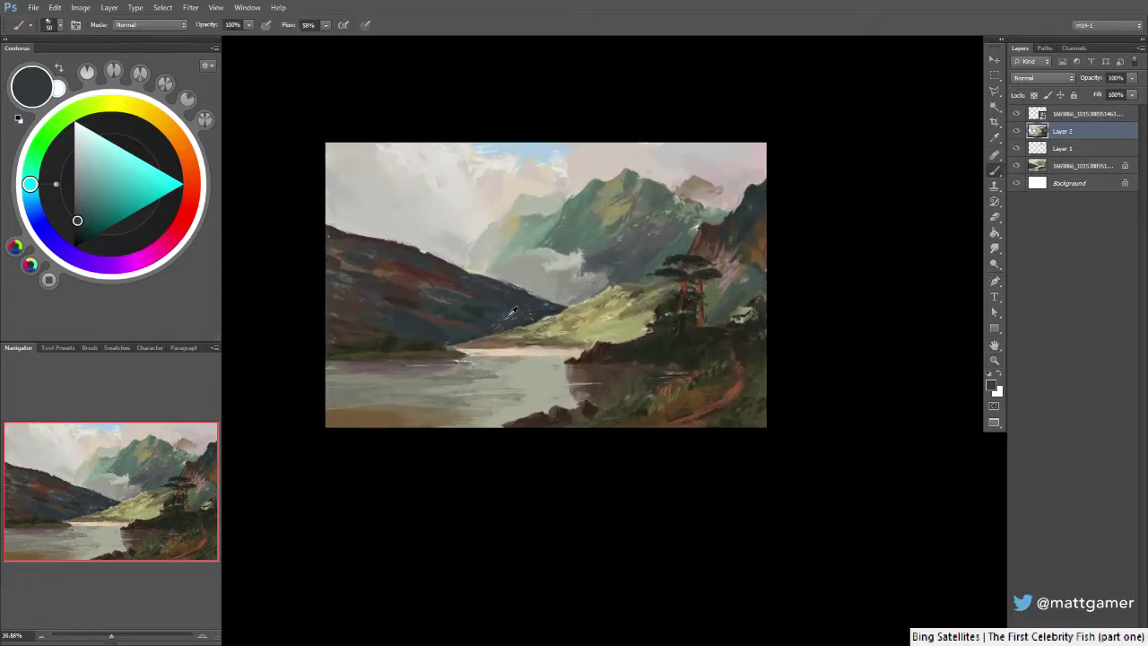
alt+click(514, 313)
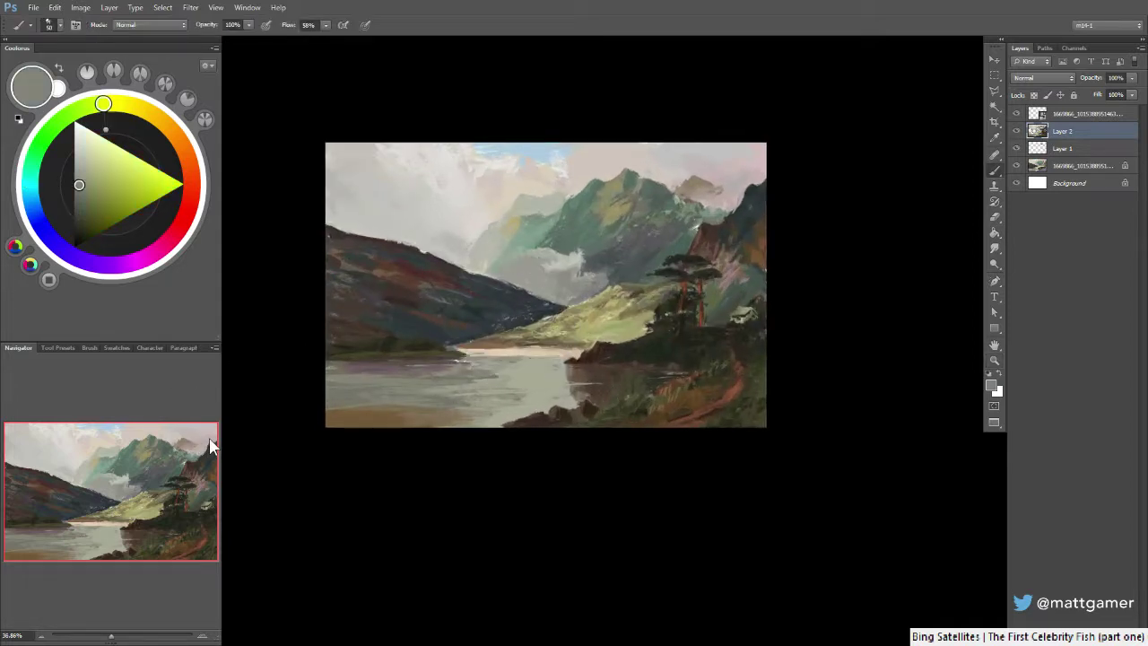
Sign the painting's lower-right corner on a new layer in a light olive green sampled from the sunlit hillside
key(ctrl+shift+n)
key(Return)
key(z)
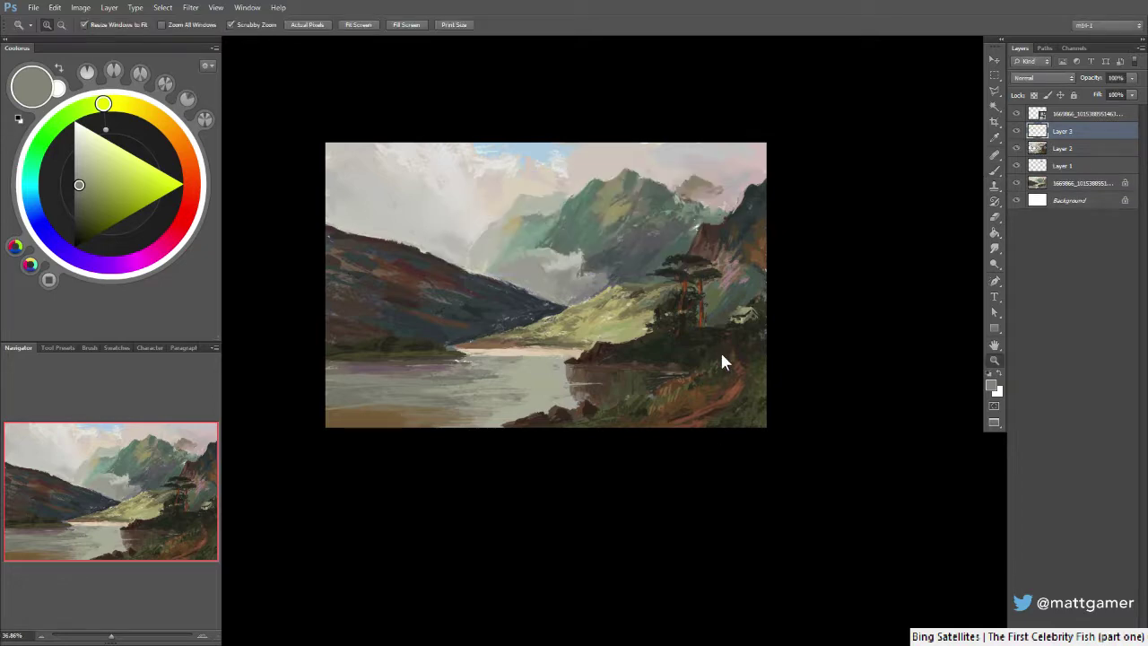
drag(695, 402, 724, 407)
key(b)
alt+click(543, 282)
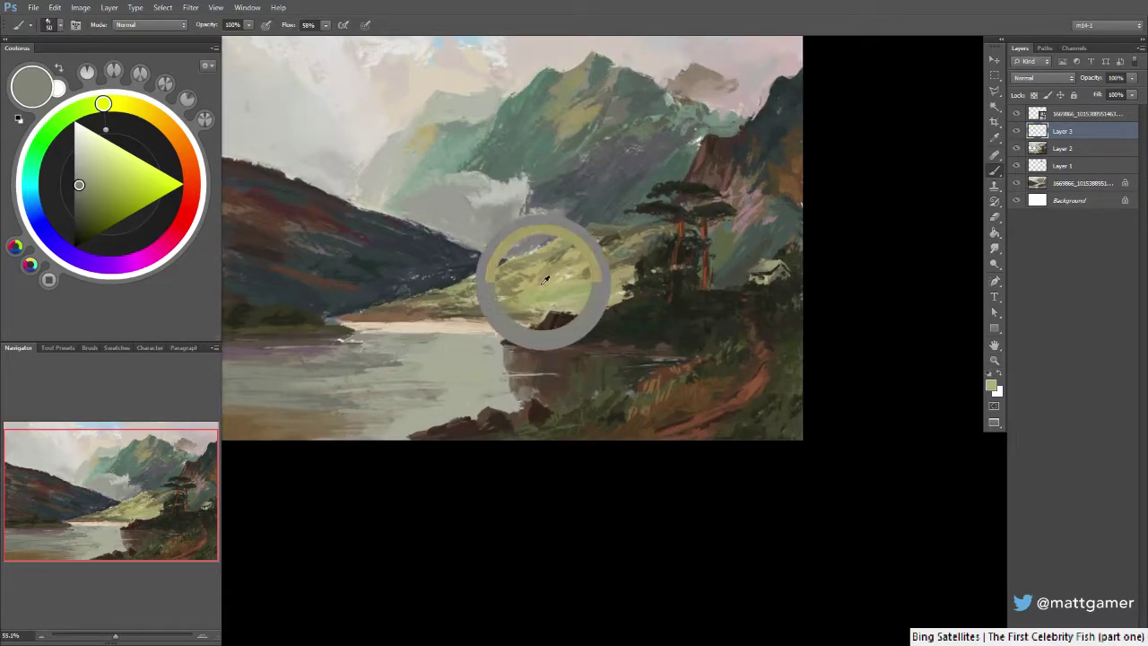
key(z)
drag(762, 450, 843, 456)
drag(786, 427, 718, 421)
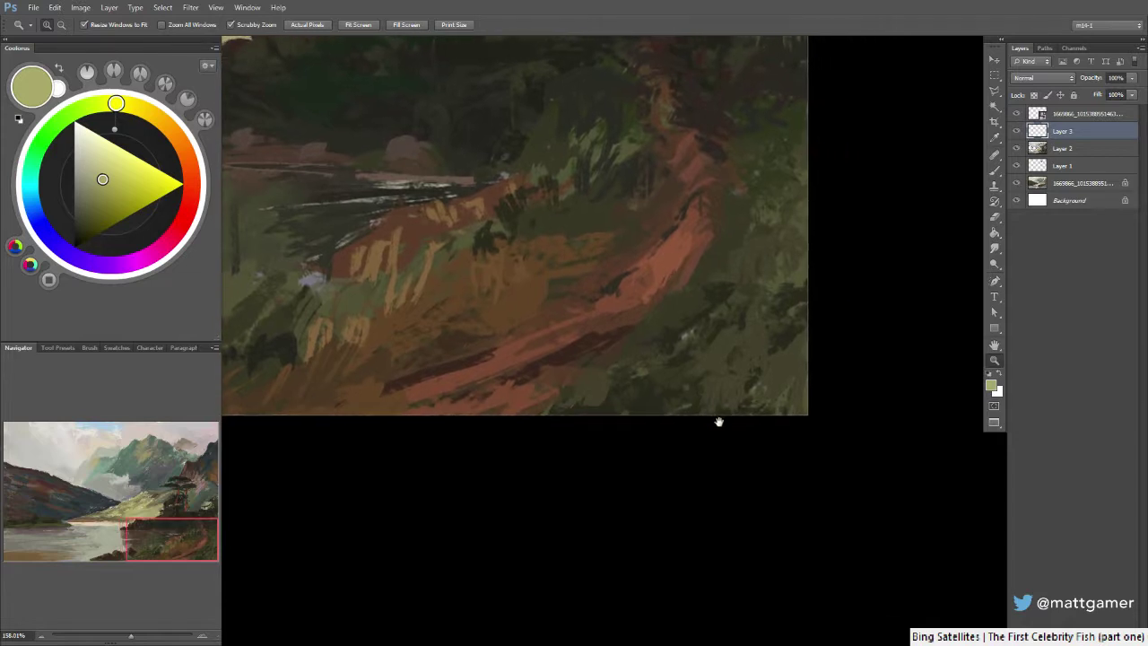
right_click(693, 371)
key(Escape)
key(b)
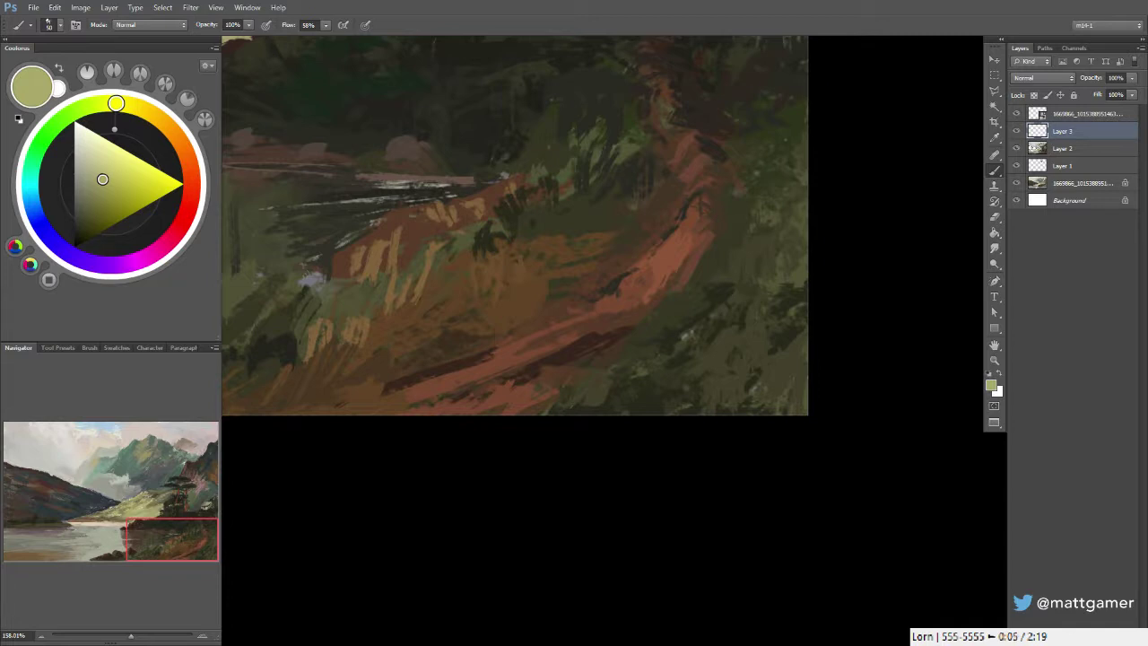
Examine the whole painting on a plain black full-screen background, from a distance and enlarged
key(z)
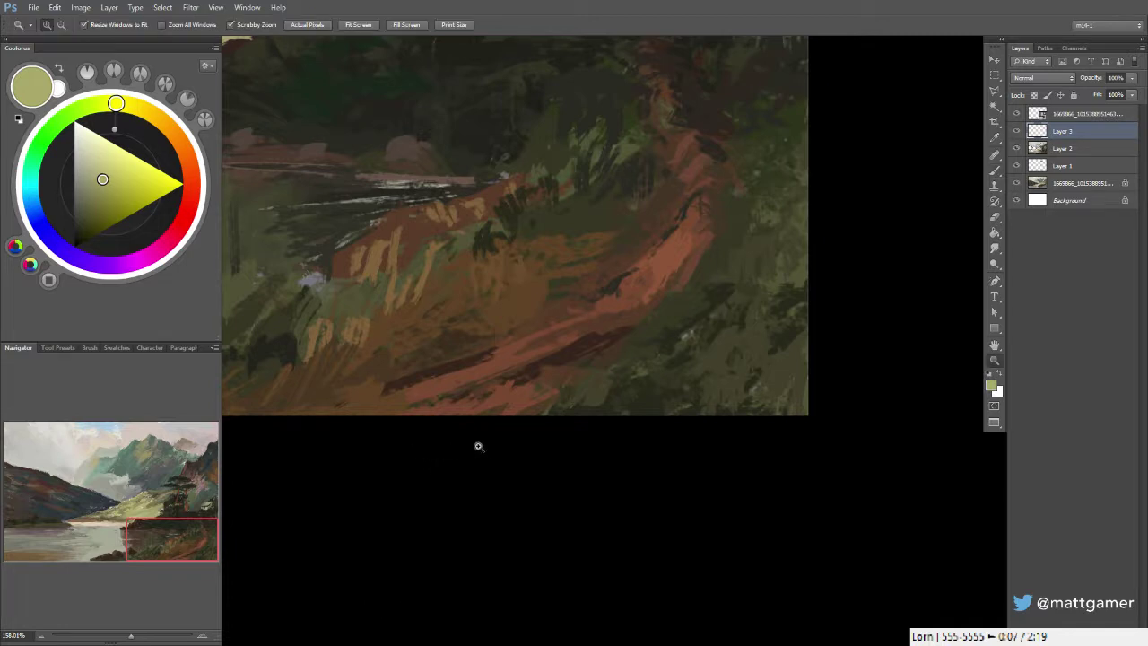
mouse_move(476, 445)
mouse_down()
mouse_move(405, 443)
mouse_move(693, 467)
mouse_up()
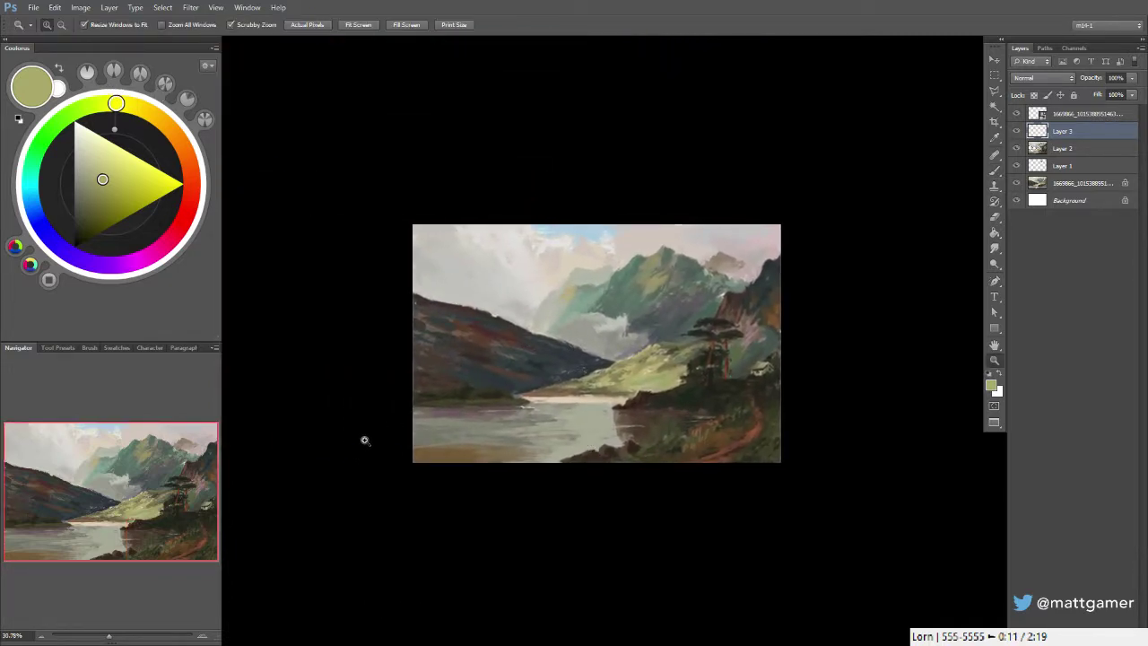
key(f)
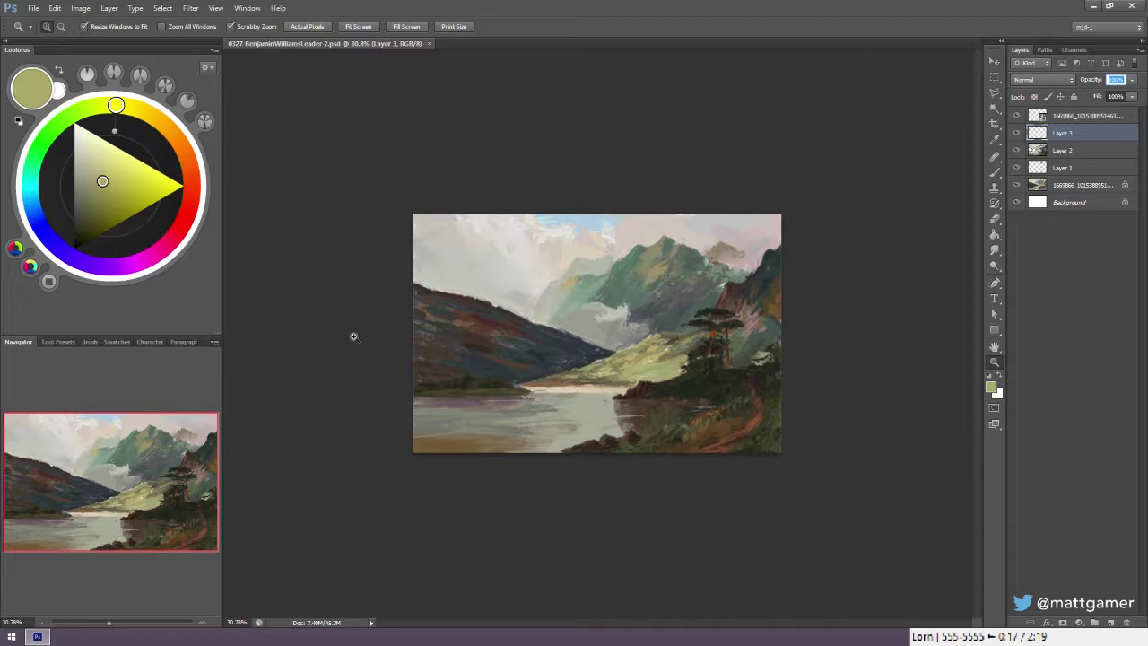
drag(272, 121, 467, 251)
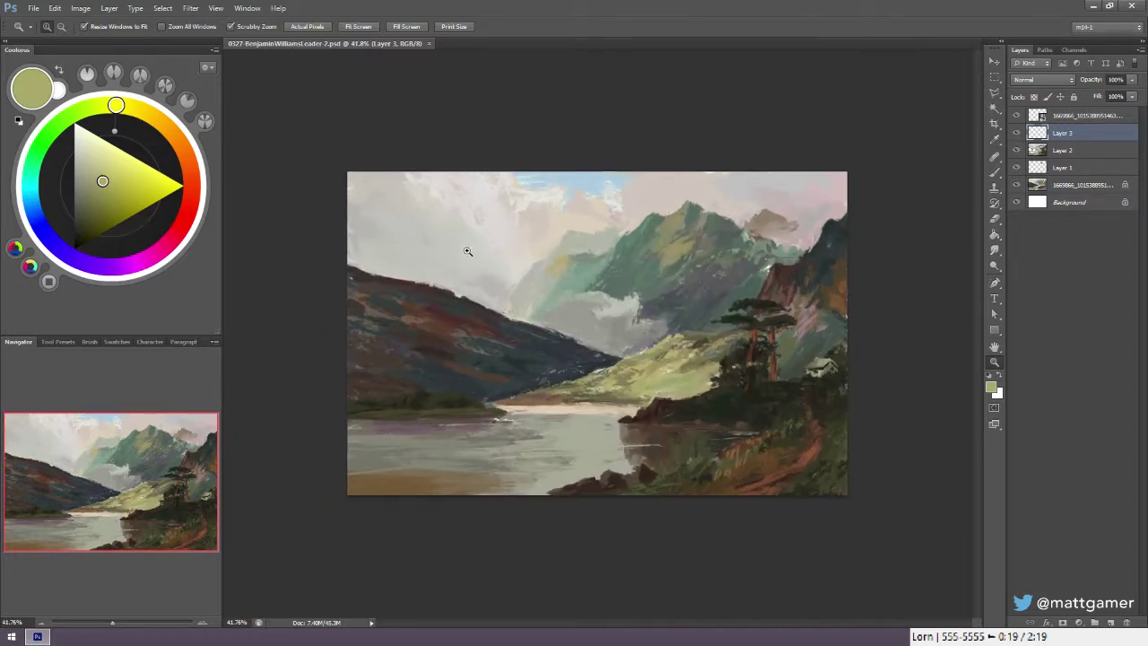
key(f)
key(f)
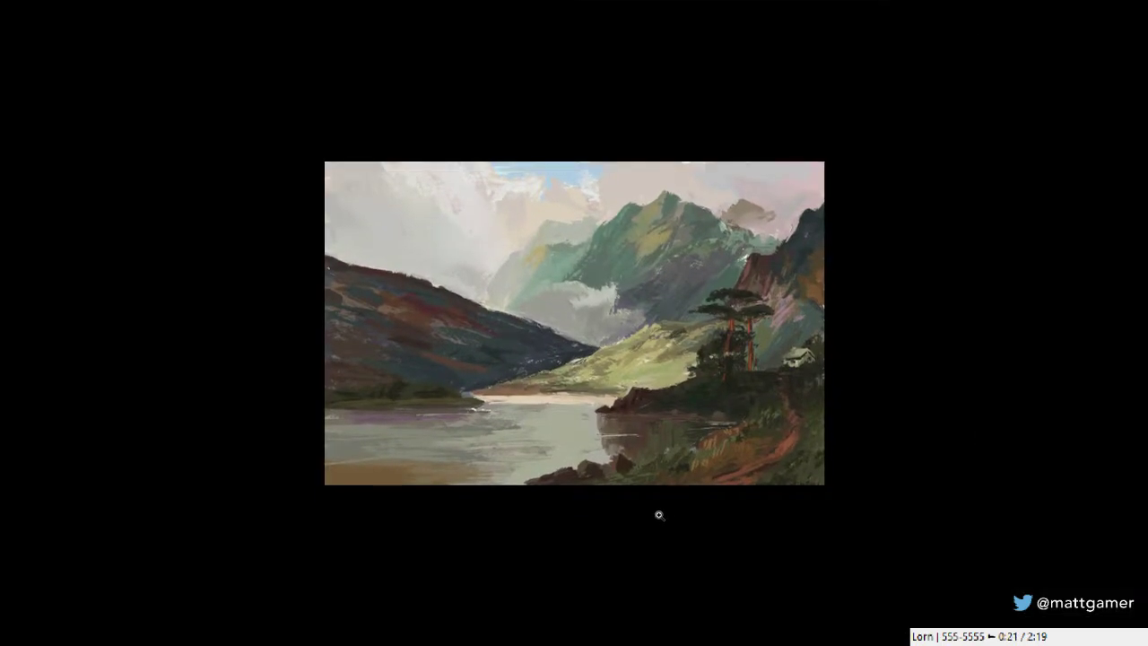
drag(659, 515, 694, 520)
drag(628, 424, 674, 532)
drag(656, 498, 673, 497)
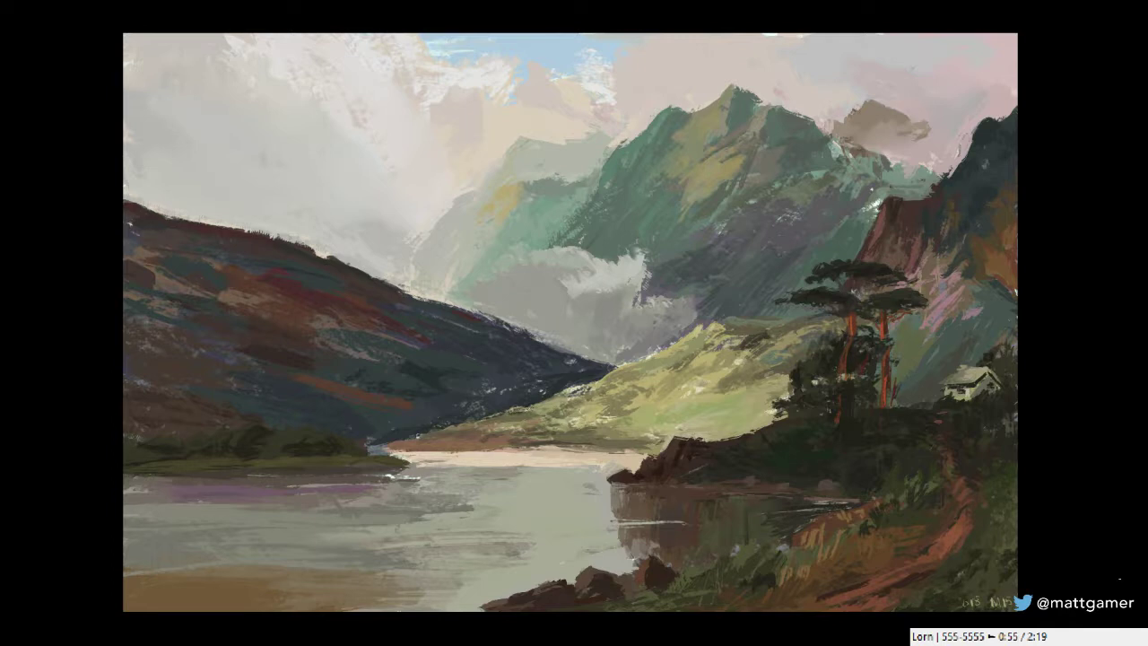
drag(548, 472, 535, 475)
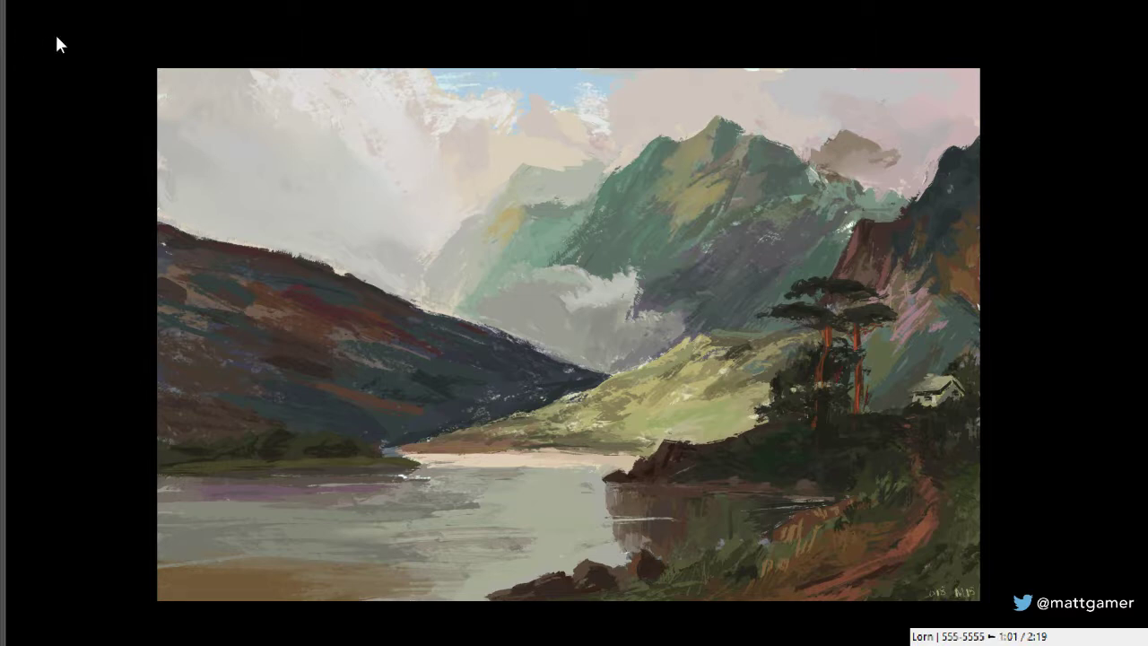
Export the painting for the web as a Maximum-quality JPEG, quality 100, at 2000 × 1294 px
key(ctrl+alt+shift+s)
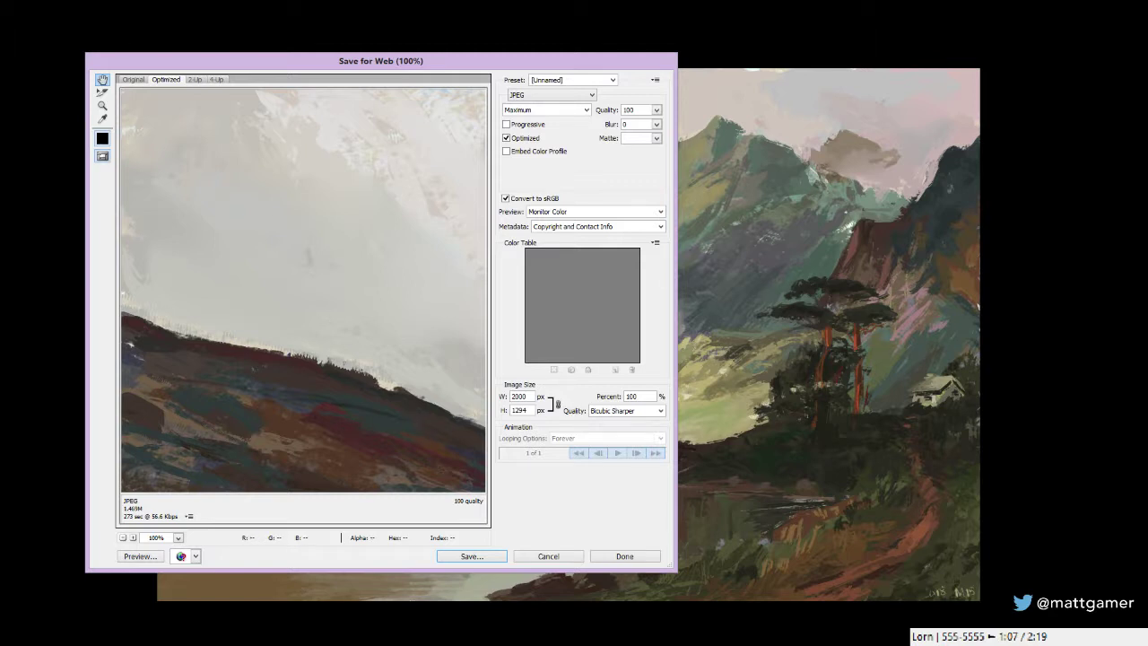
key(Return)
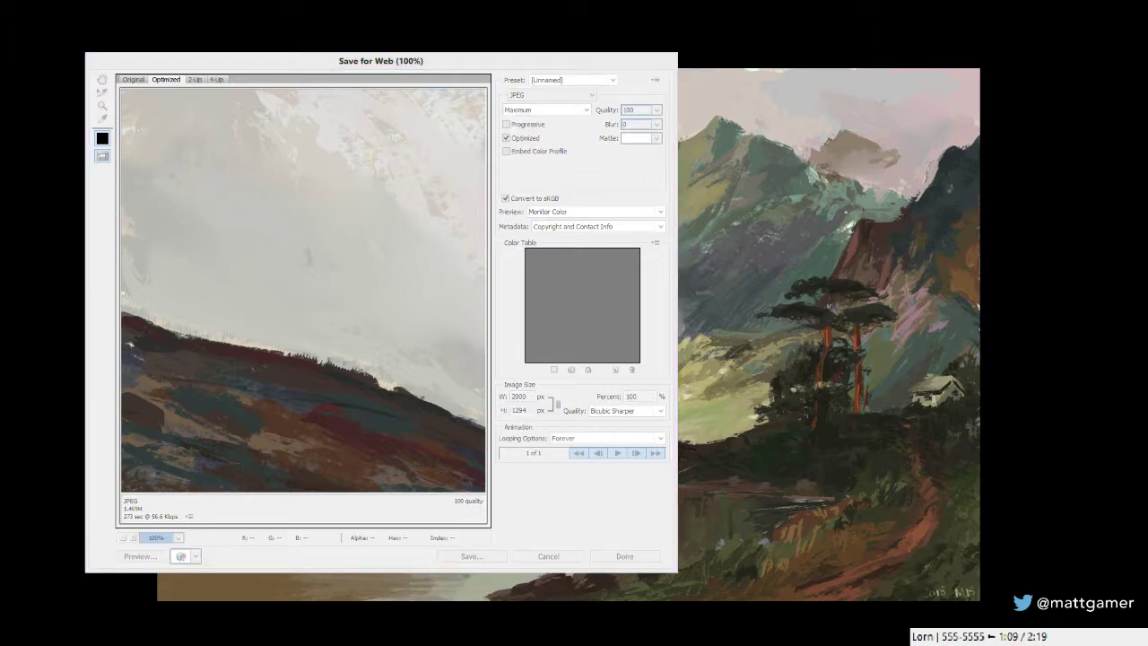